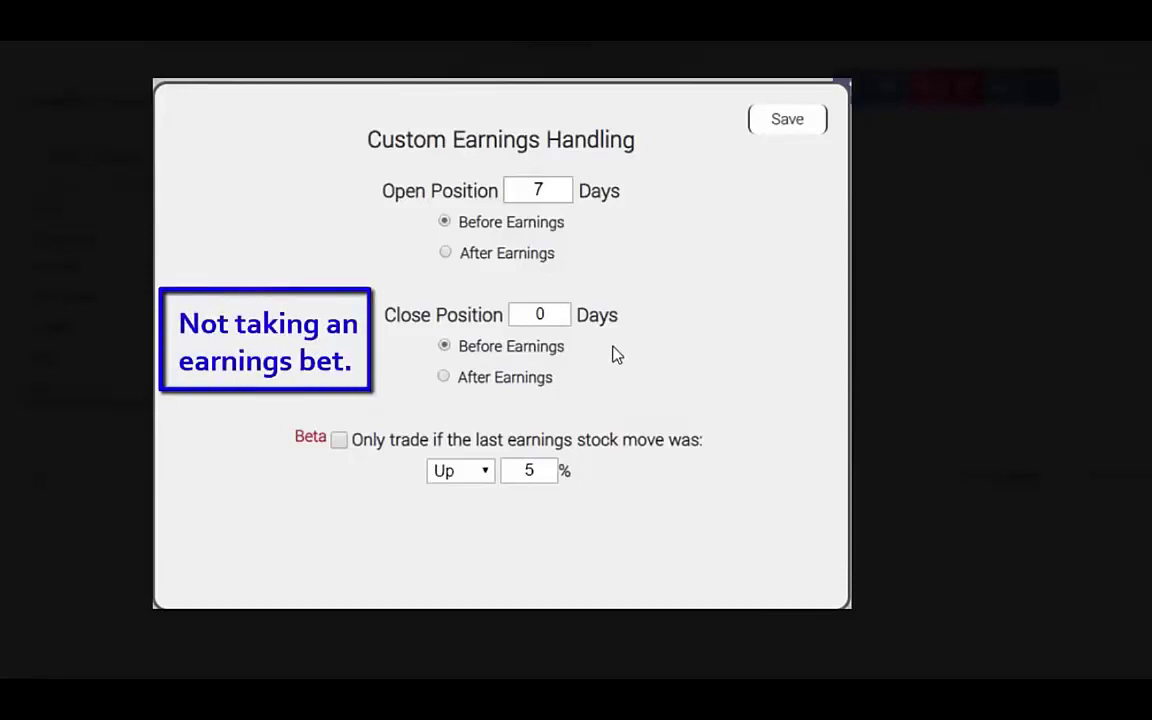
Save the custom earnings settings, giving 10-year returns of 341% MSFT, 363% GOOGL and 497% AMZN.
click(537, 315)
click(787, 120)
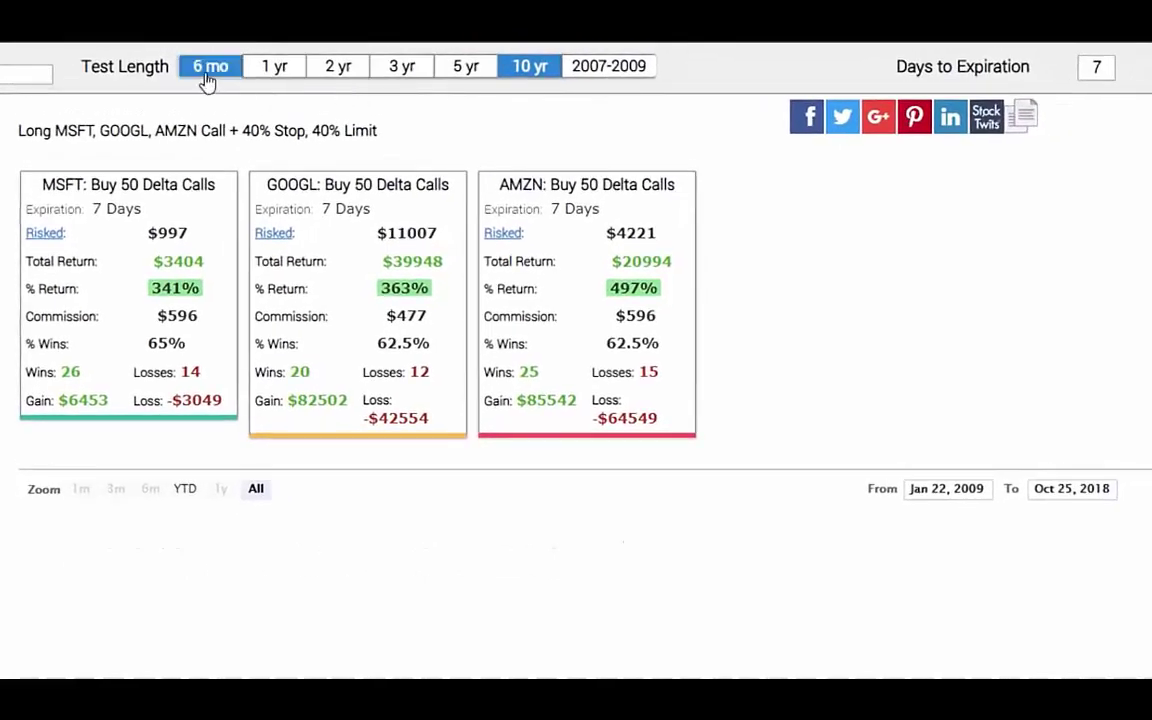
Shorten the backtest length to 6 months, so the chart starts Jun 25, 2018.
click(207, 72)
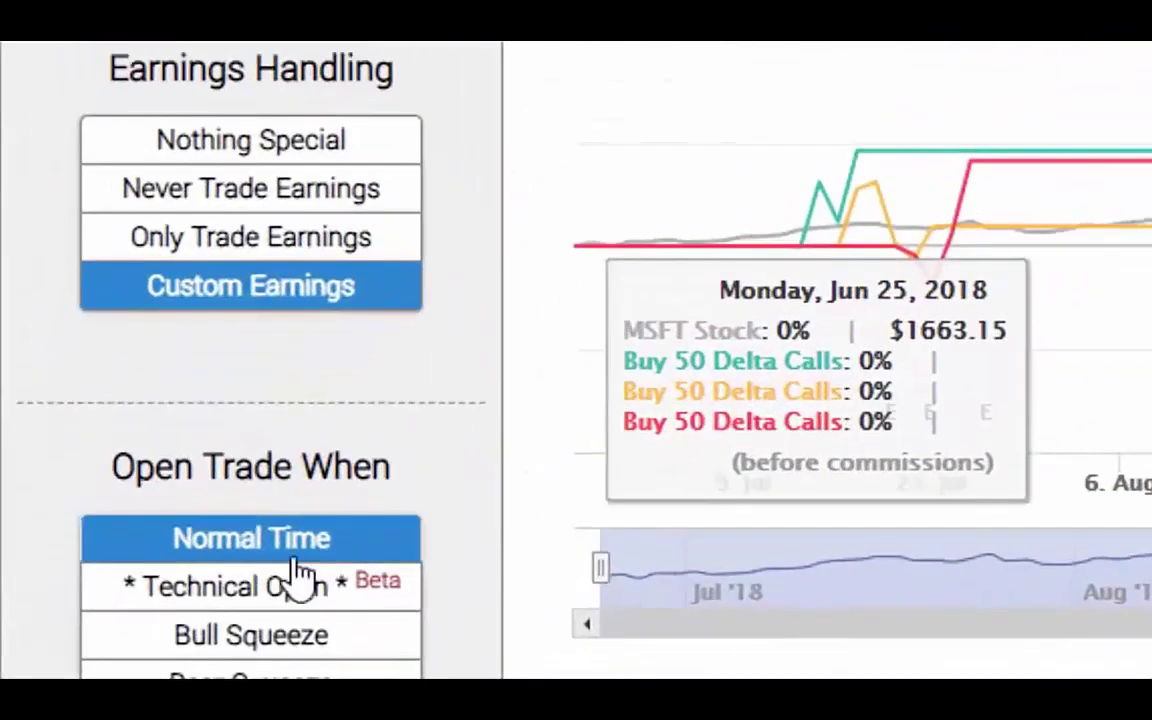
Enable a Technical Open rule: Stock Price Above 50-Day Moving Average.
click(136, 634)
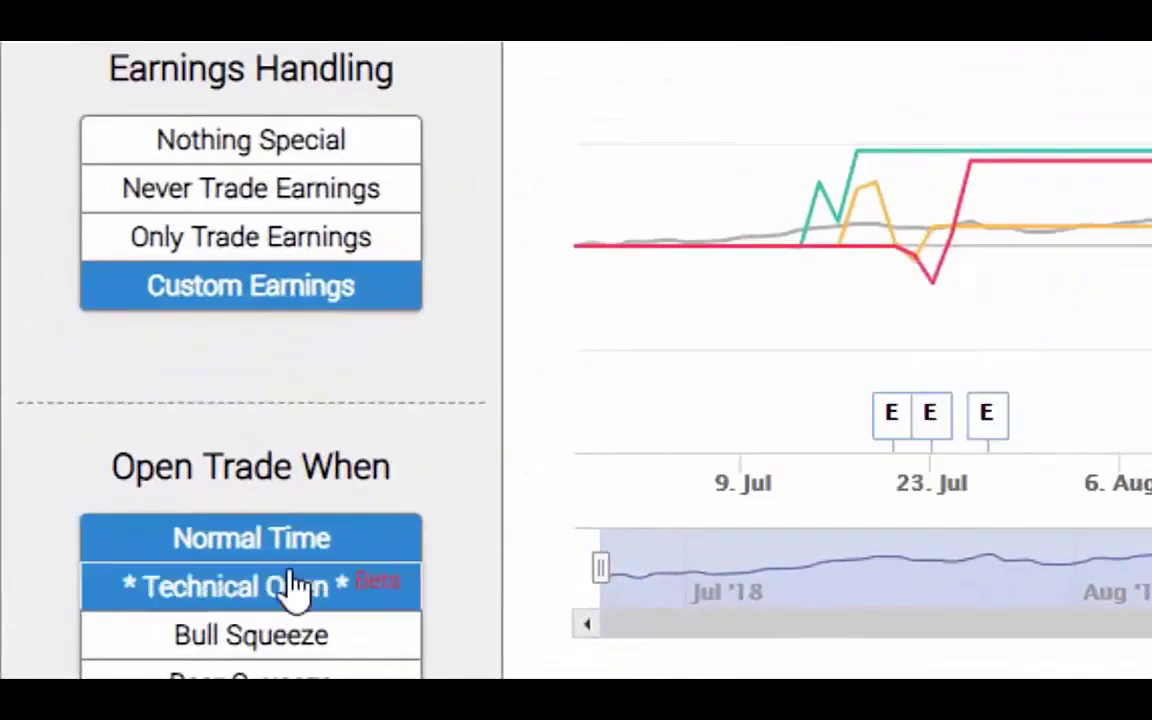
click(284, 580)
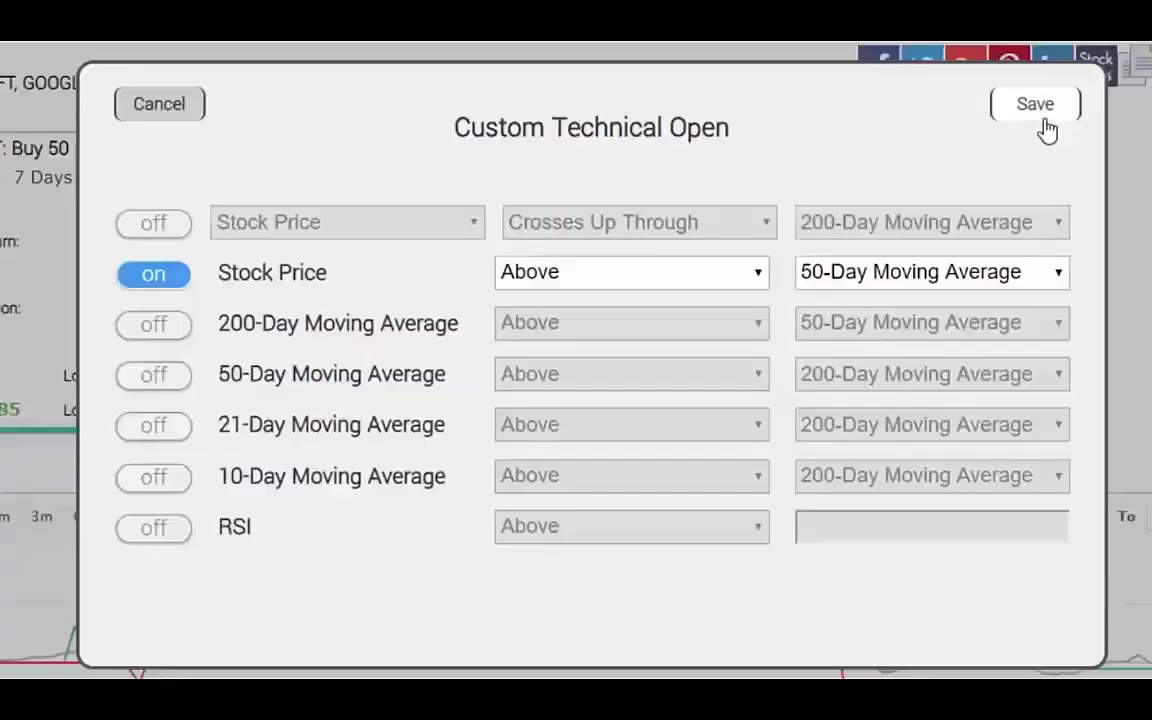
Save the Stock > MA50 rule and inspect the winning MSFT and AMZN trades.
click(1041, 129)
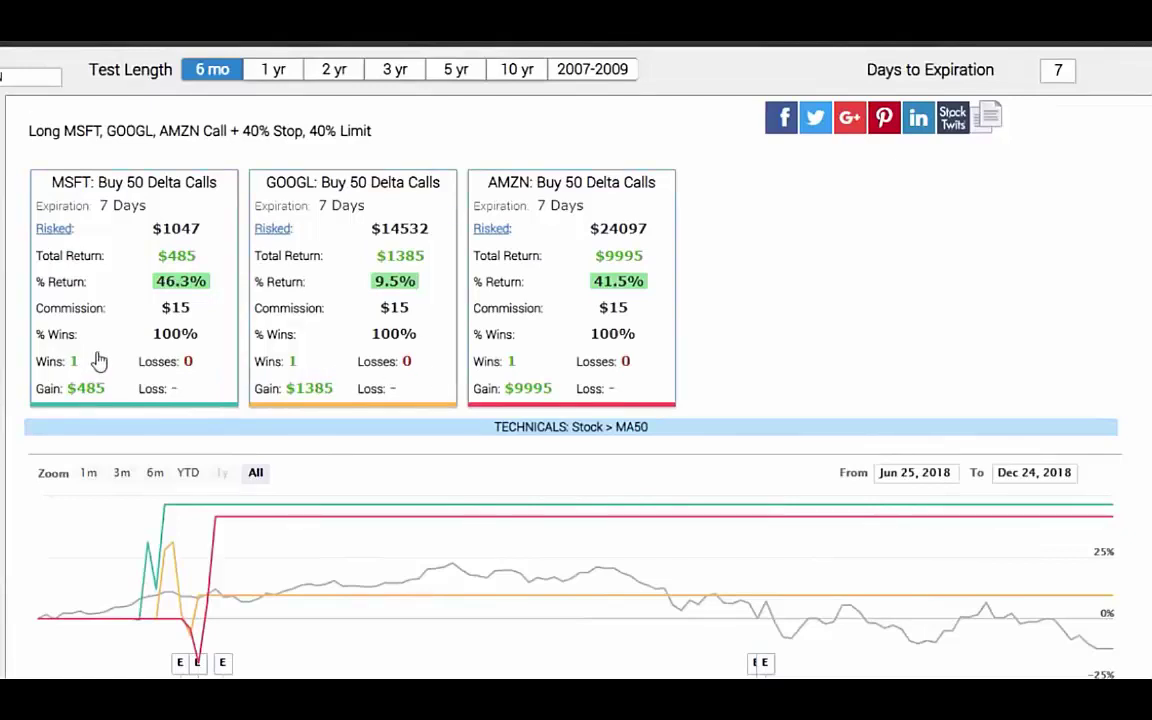
click(175, 288)
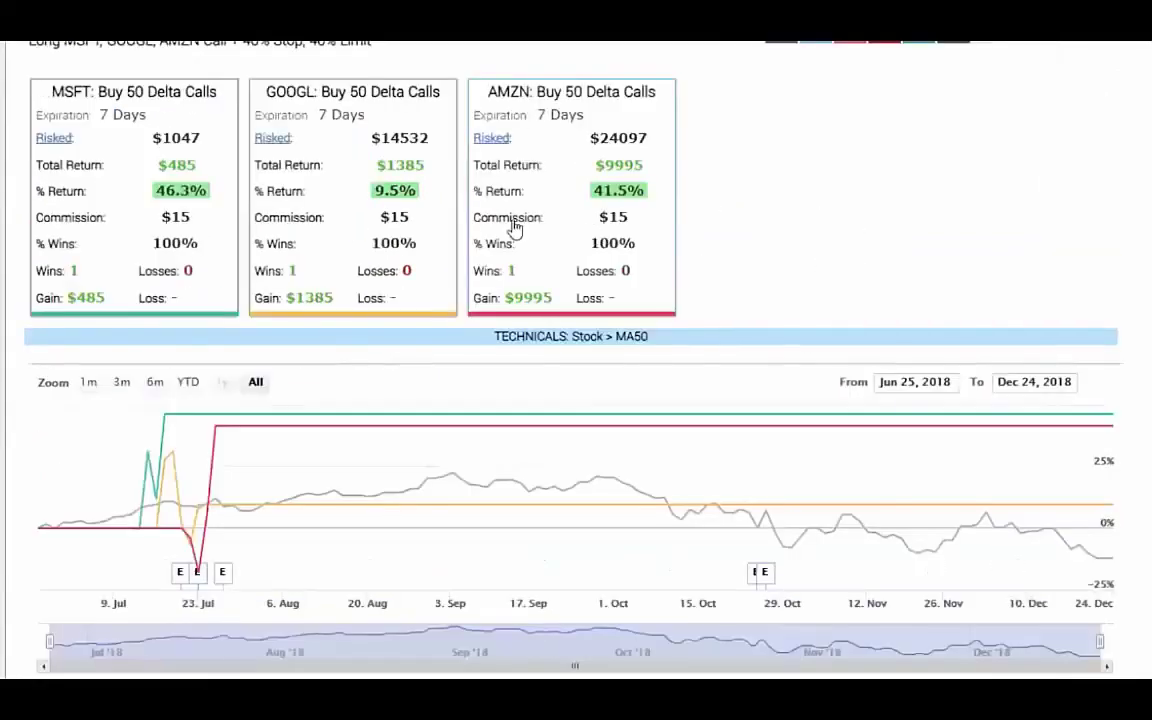
click(514, 226)
scroll(480, 340, down, 2)
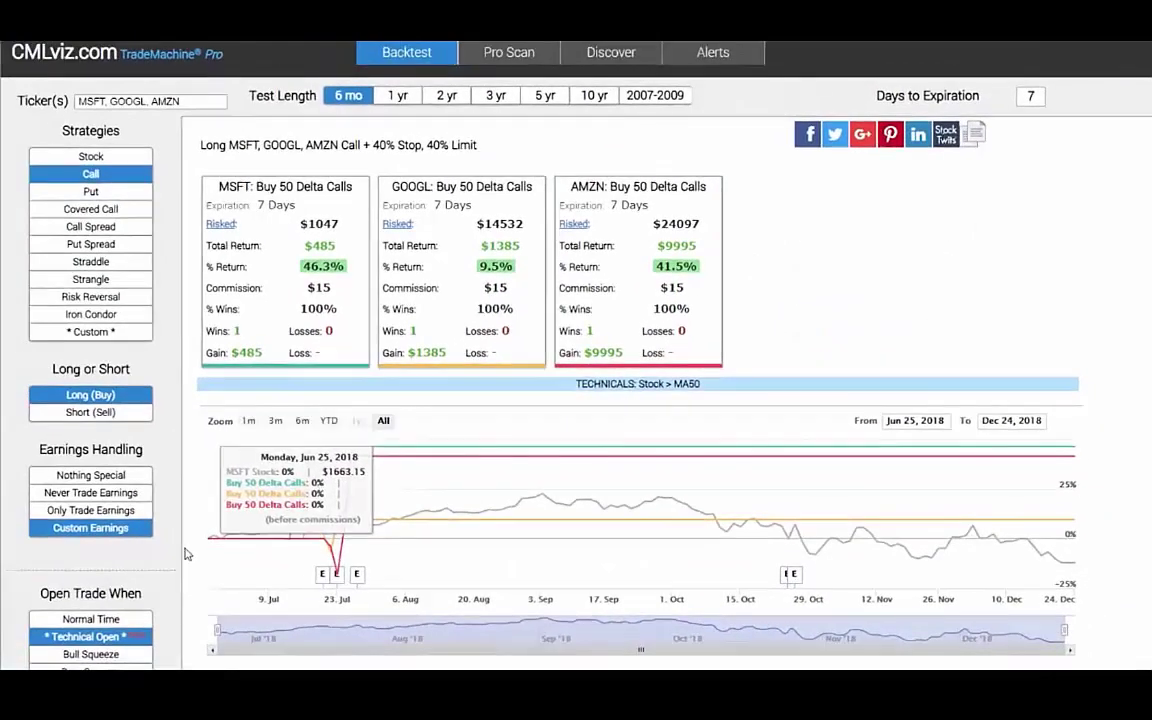
Re-save the 50-day moving average technical rule and extend the test length to 10 years.
click(120, 637)
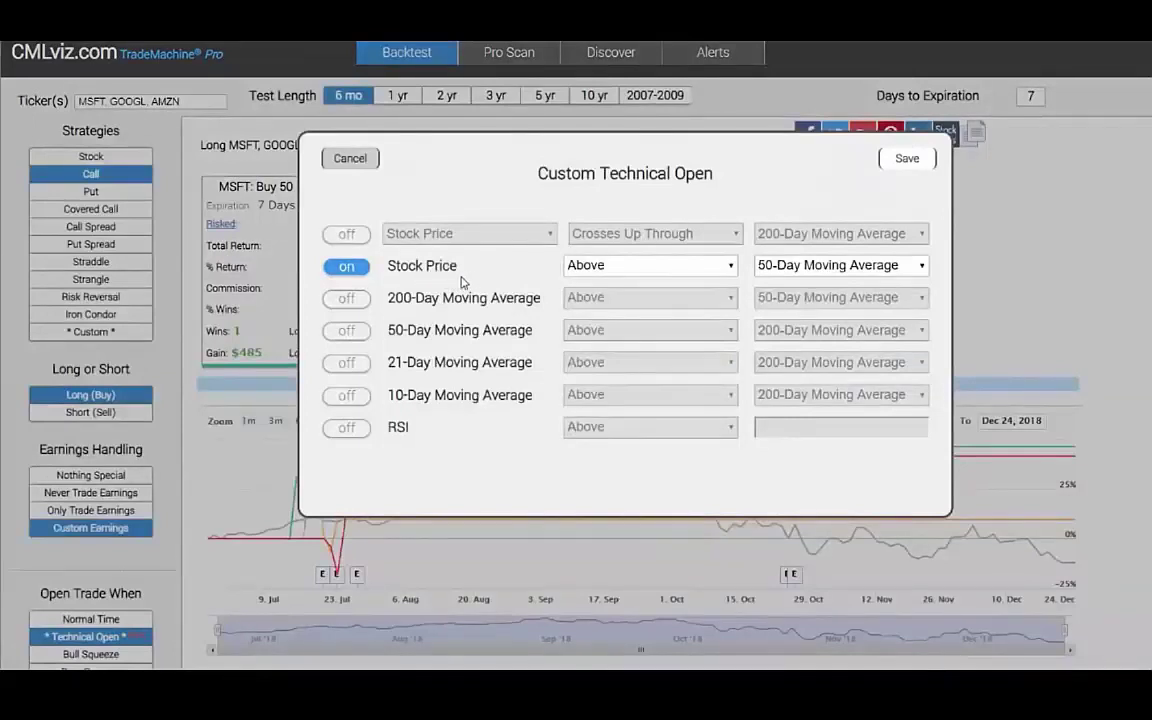
click(925, 160)
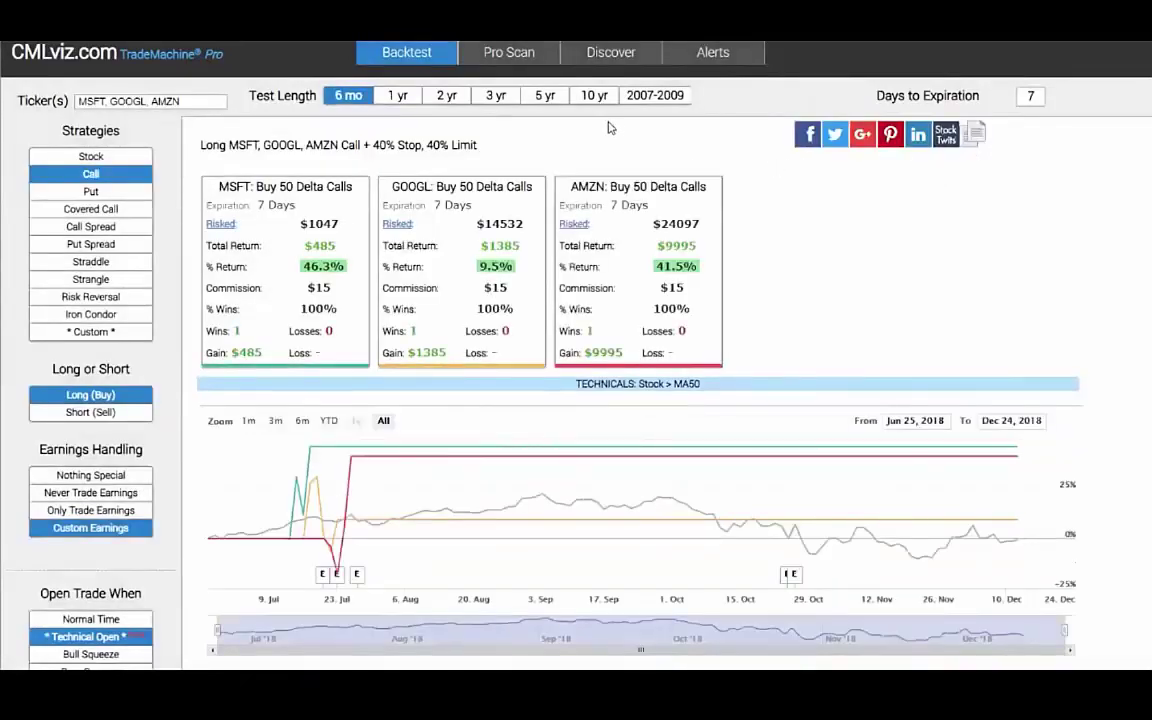
click(594, 95)
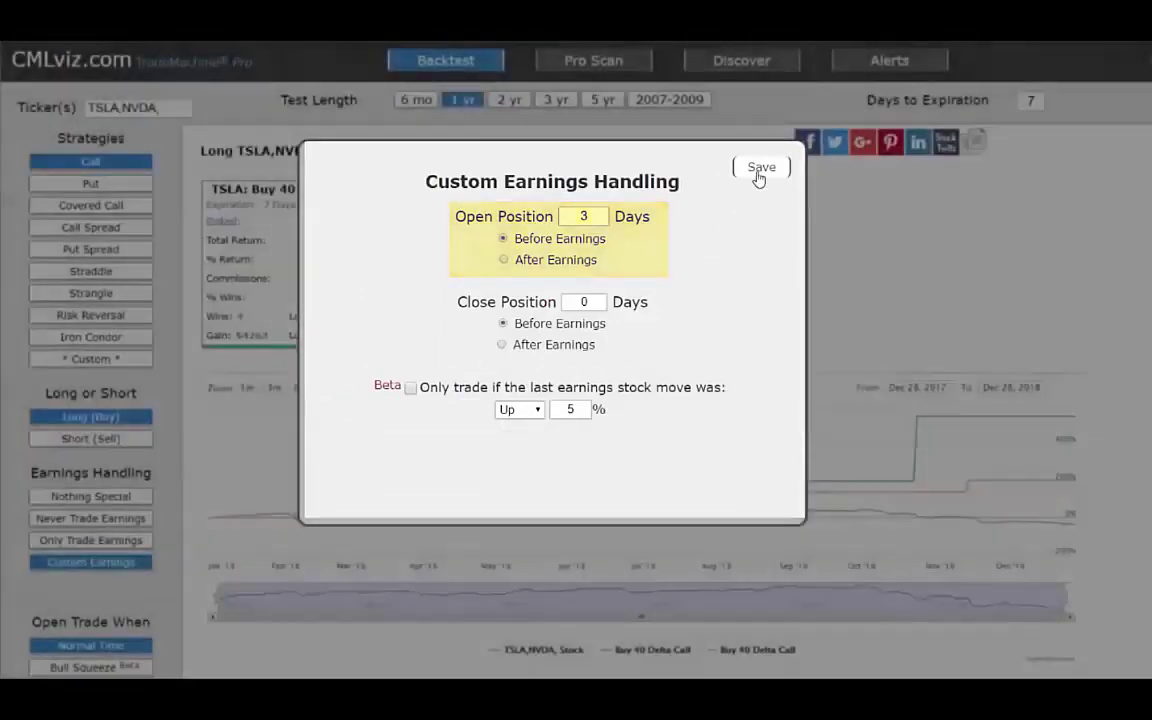
Save the TSLA/NVDA custom earnings setting: open 3 days before, close 0 before earnings.
click(759, 172)
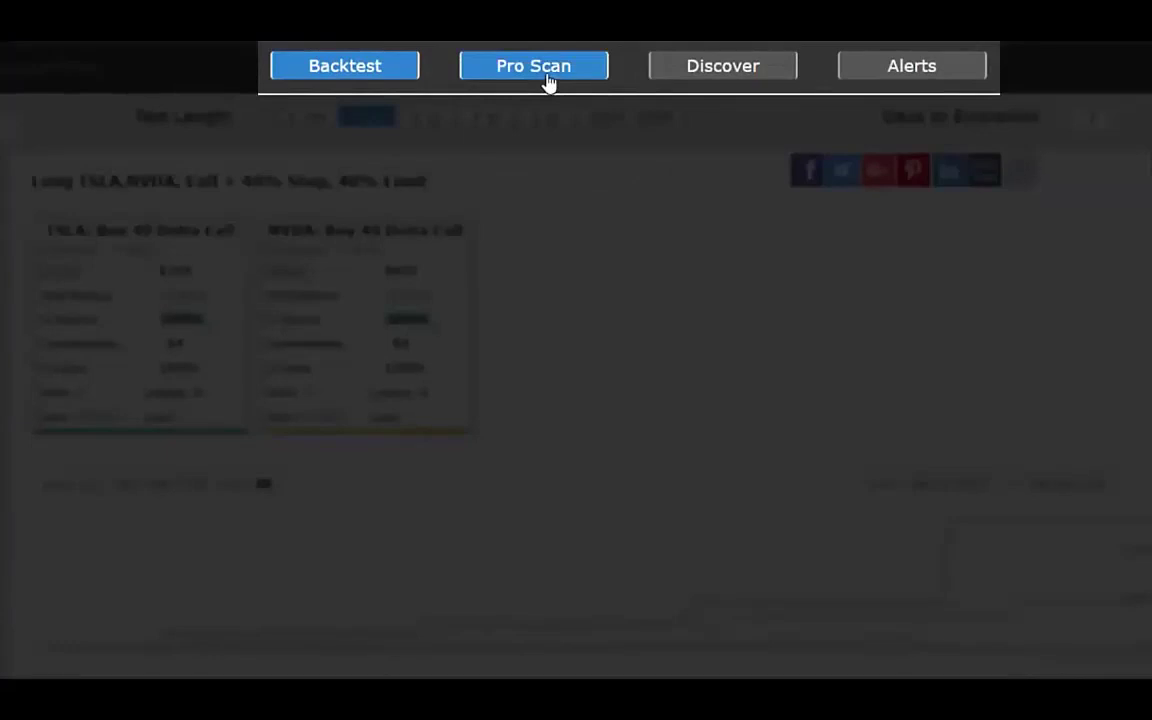
Run the Pre-Earnings '3 Days Pre, Long Call' Pro Scan, listing 53 results including NVDA.
click(540, 70)
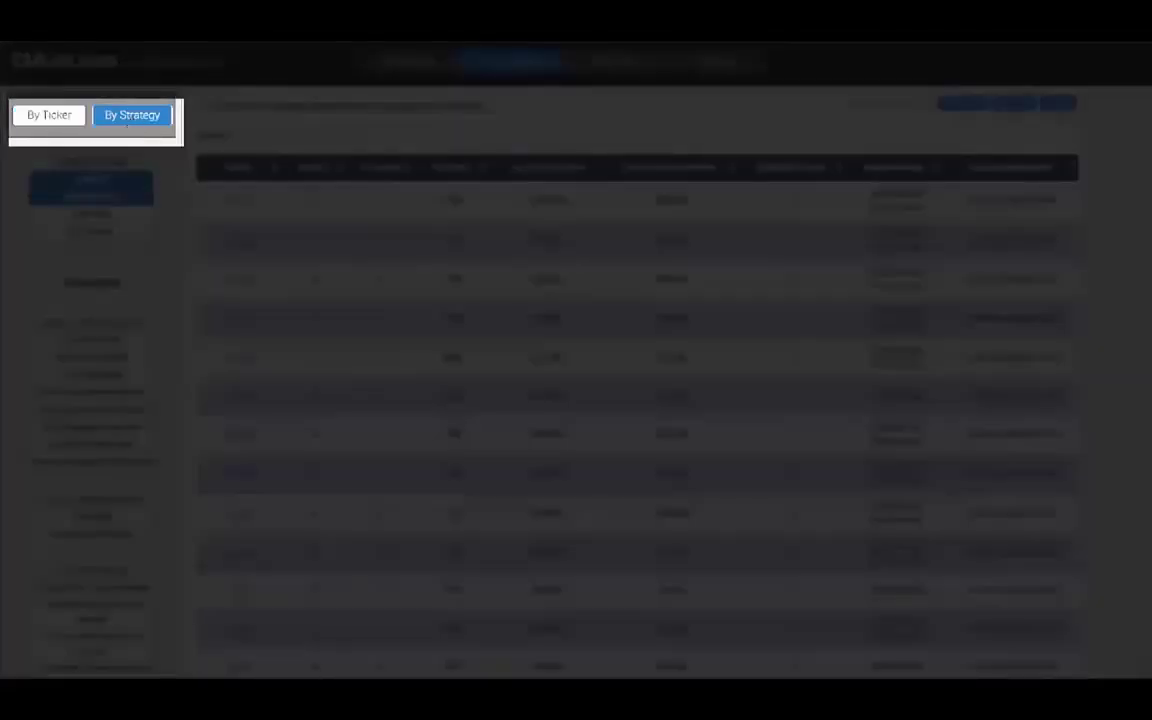
scroll(157, 262, down, 5)
scroll(130, 340, down, 5)
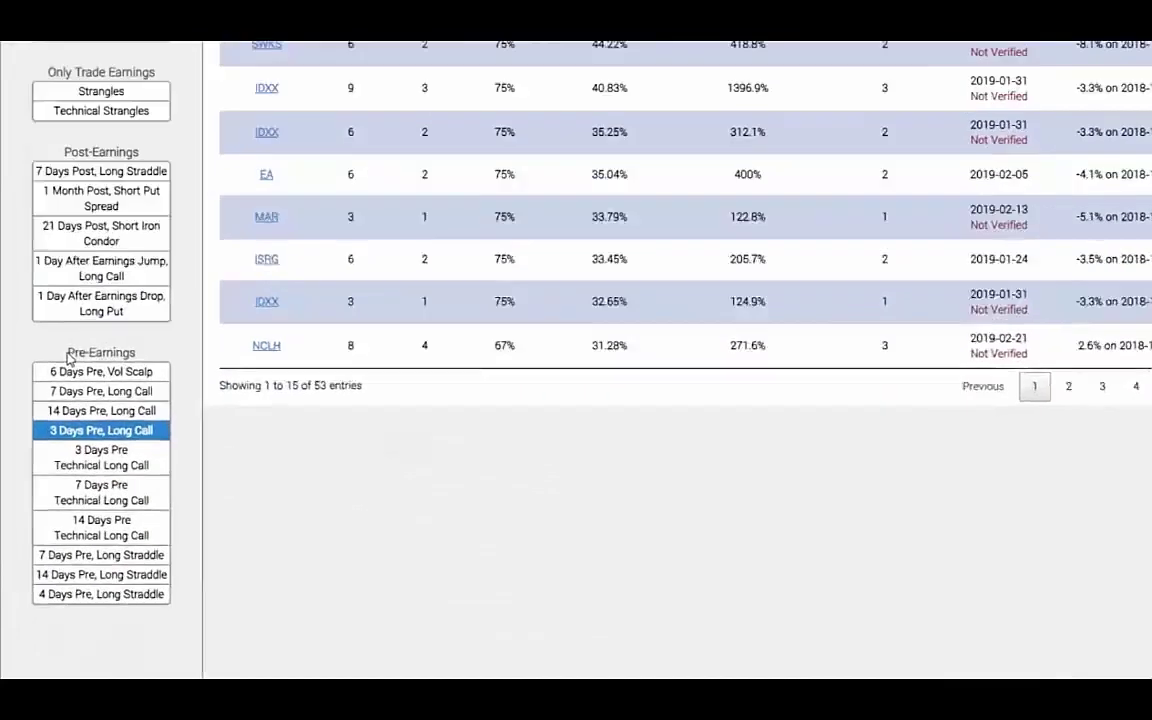
drag(58, 386, 127, 388)
click(232, 228)
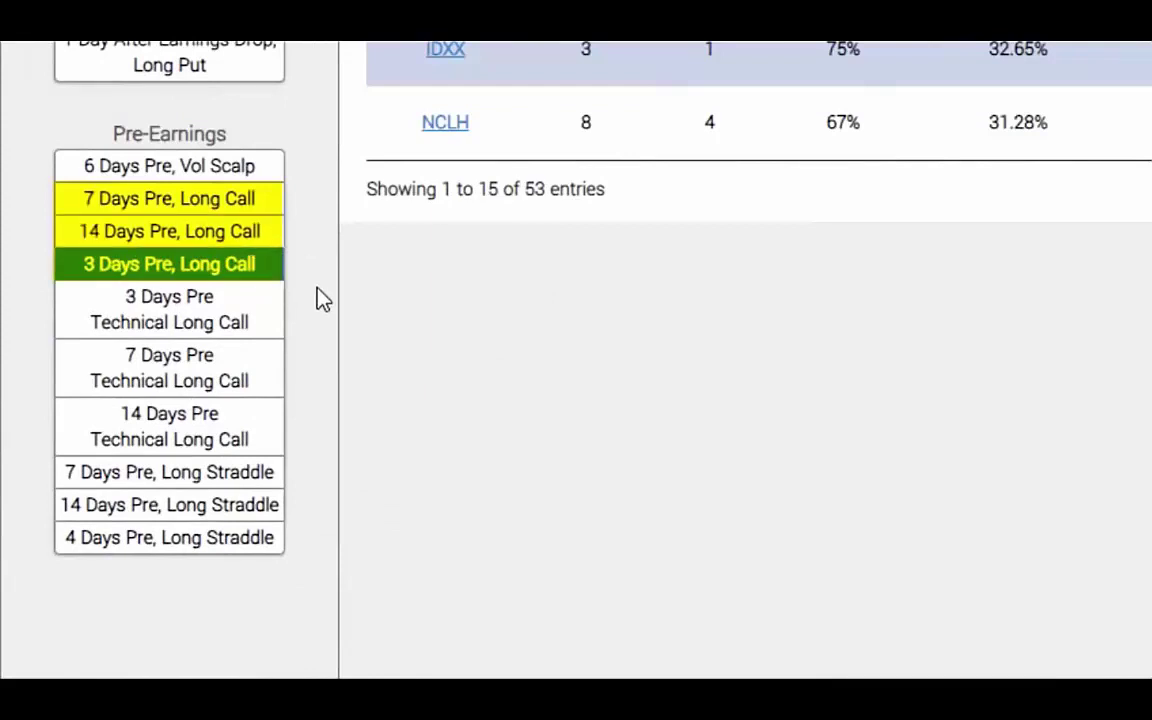
click(218, 268)
scroll(477, 277, up, 6)
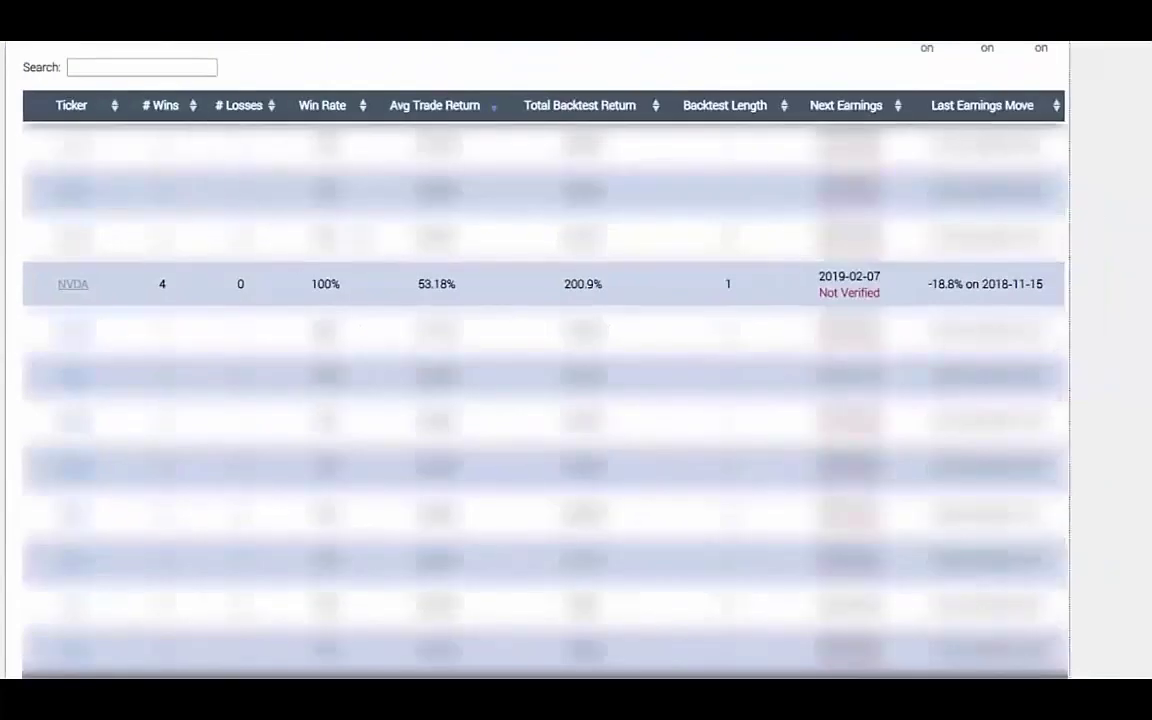
scroll(440, 135, up, 1)
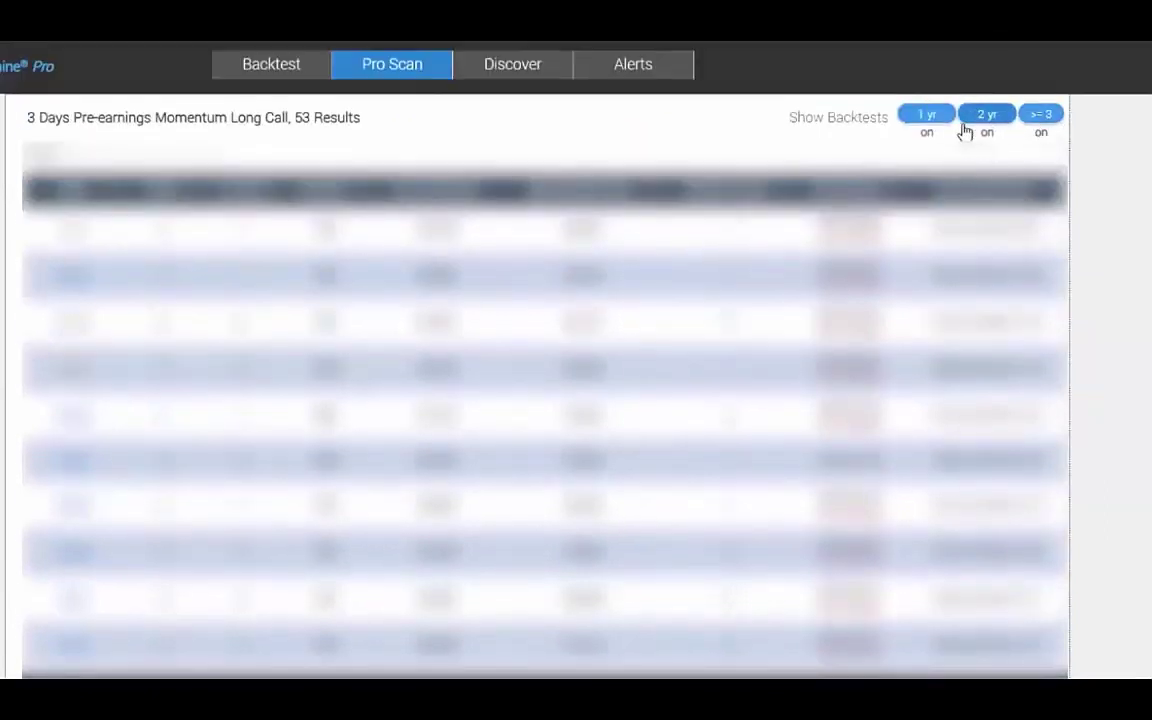
scroll(944, 129, down, 2)
scroll(40, 410, down, 2)
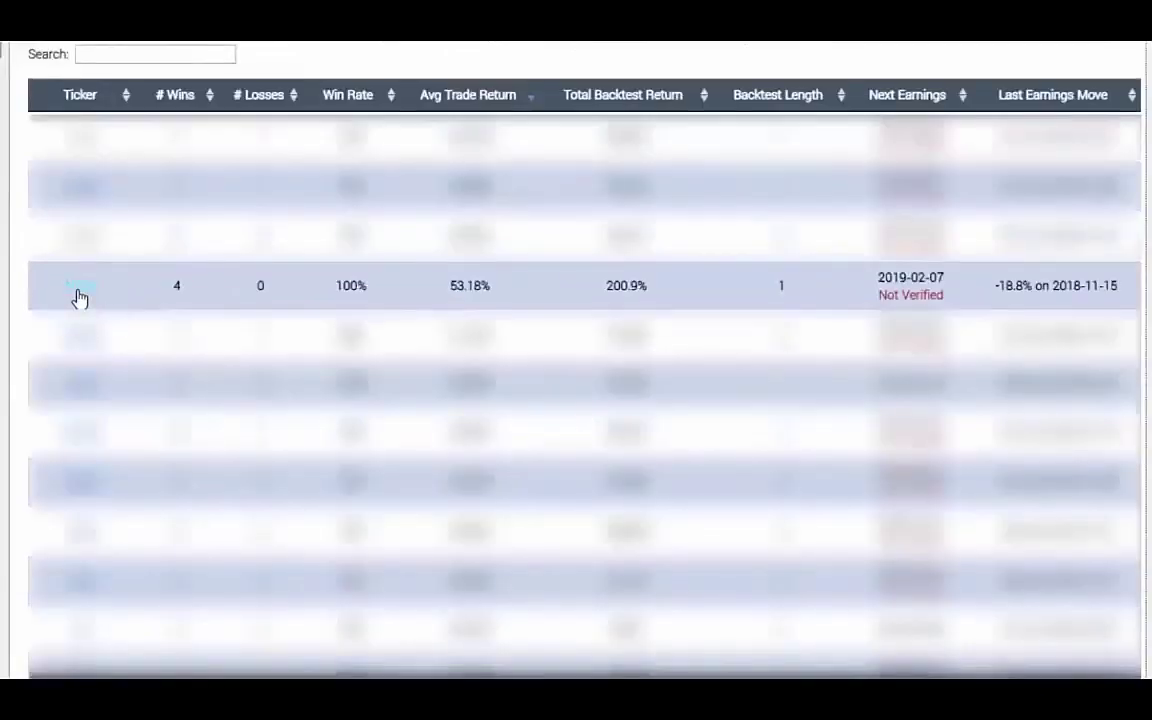
Review NVDA's 201% one-year call backtest, then go to the Alerts page.
click(80, 290)
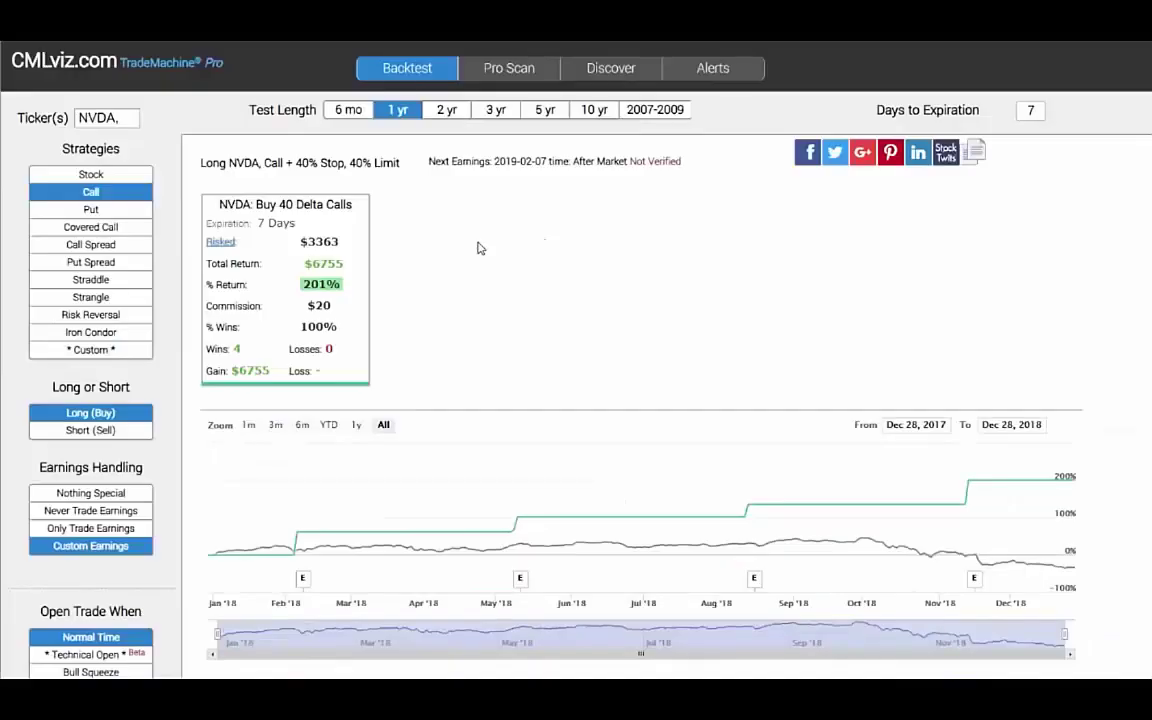
click(496, 110)
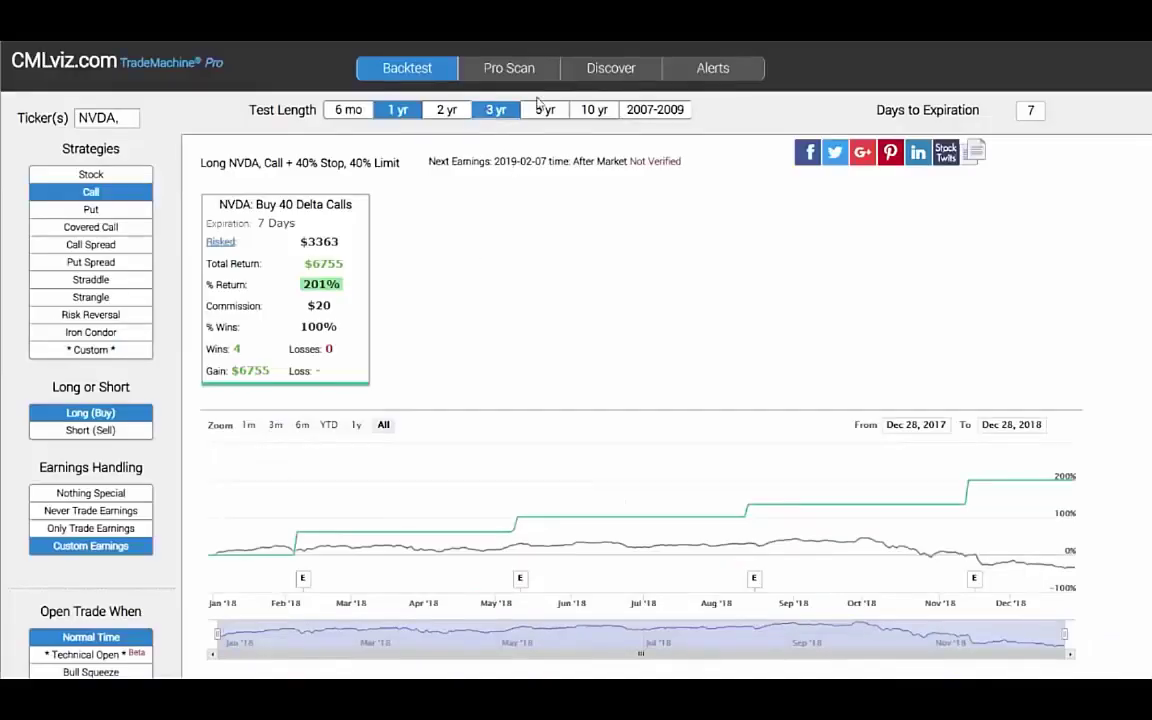
click(715, 78)
Add 3-day Days Before Earnings alerts for NVDA and TSLA with a contact email and phone number.
text(NVDA, TSLA)
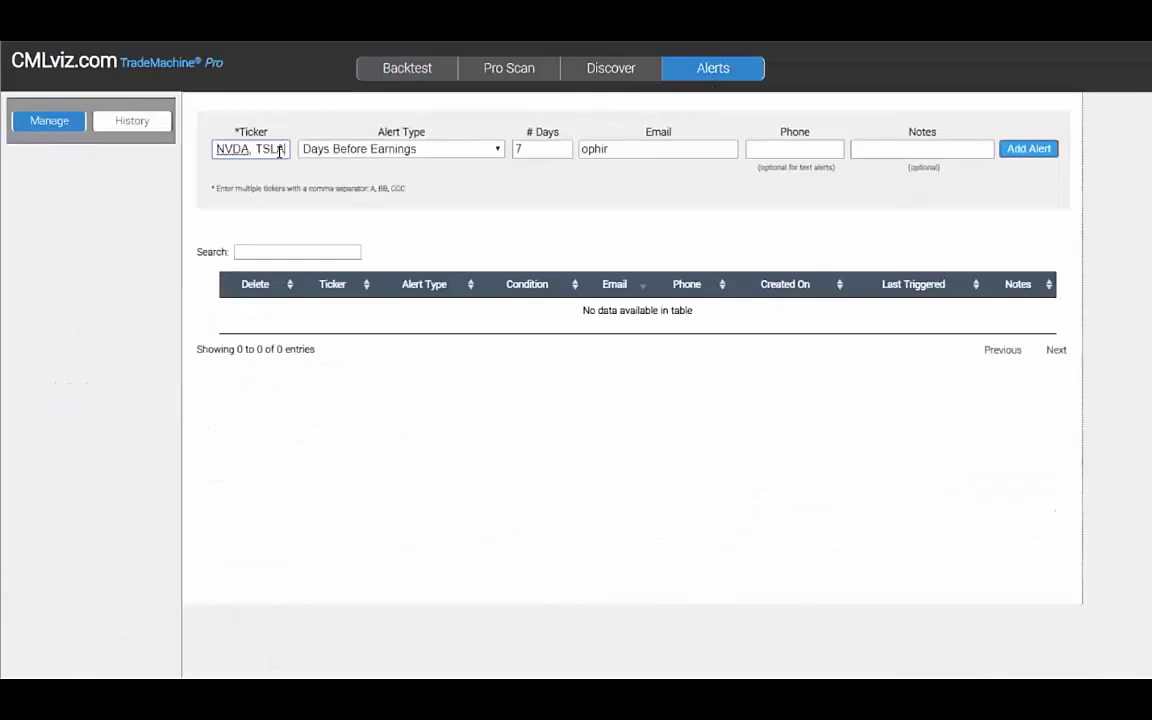
click(424, 149)
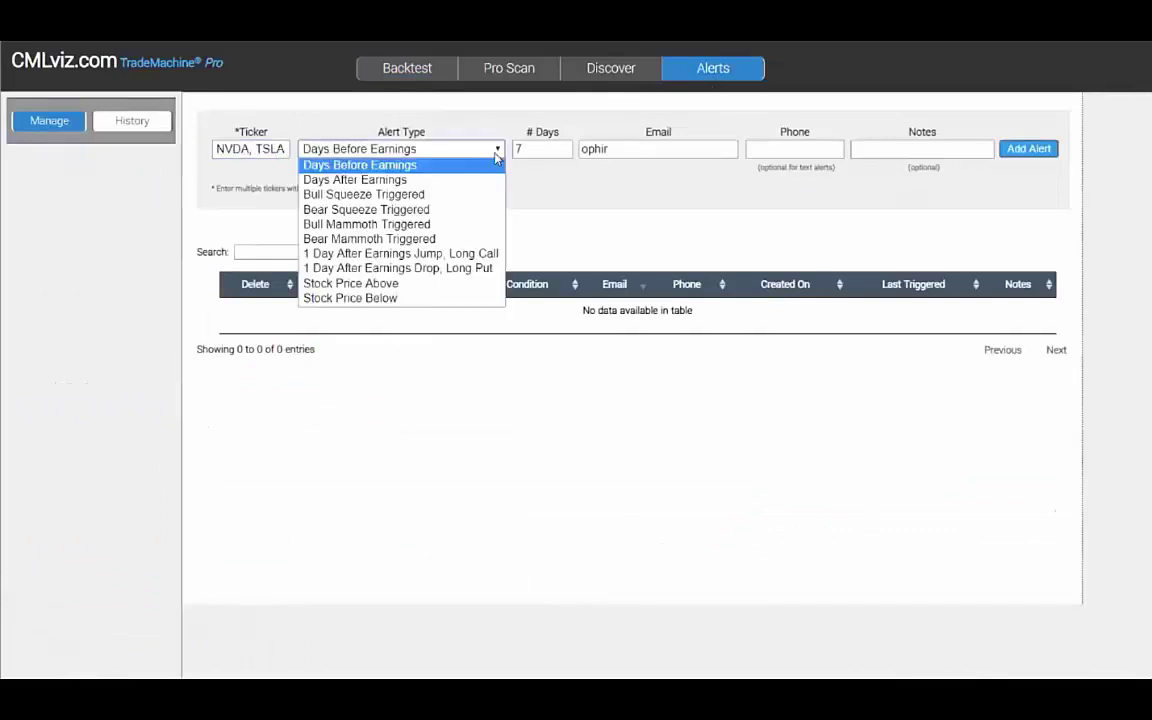
click(425, 155)
key(Tab)
text(3)
key(Tab)
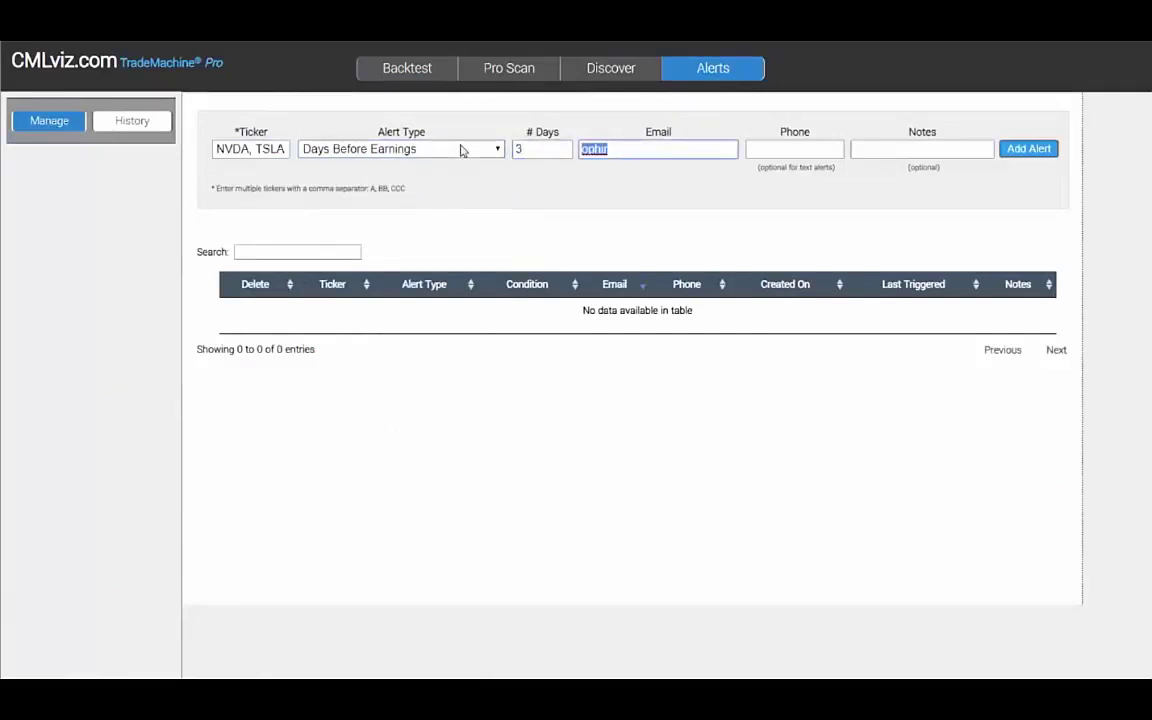
key(Tab)
text(555-555-5555)
click(1030, 149)
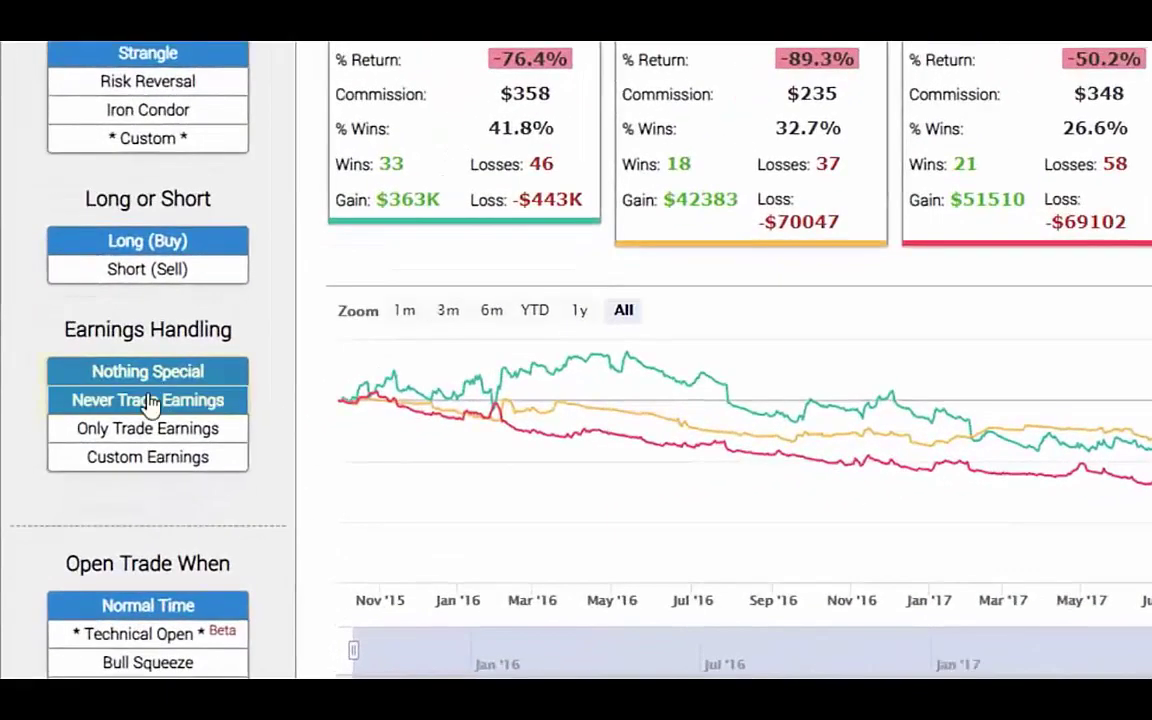
Choose Never Trade Earnings and the * Technical Open * trigger for the strangle backtest.
click(148, 400)
scroll(303, 373, down, 4)
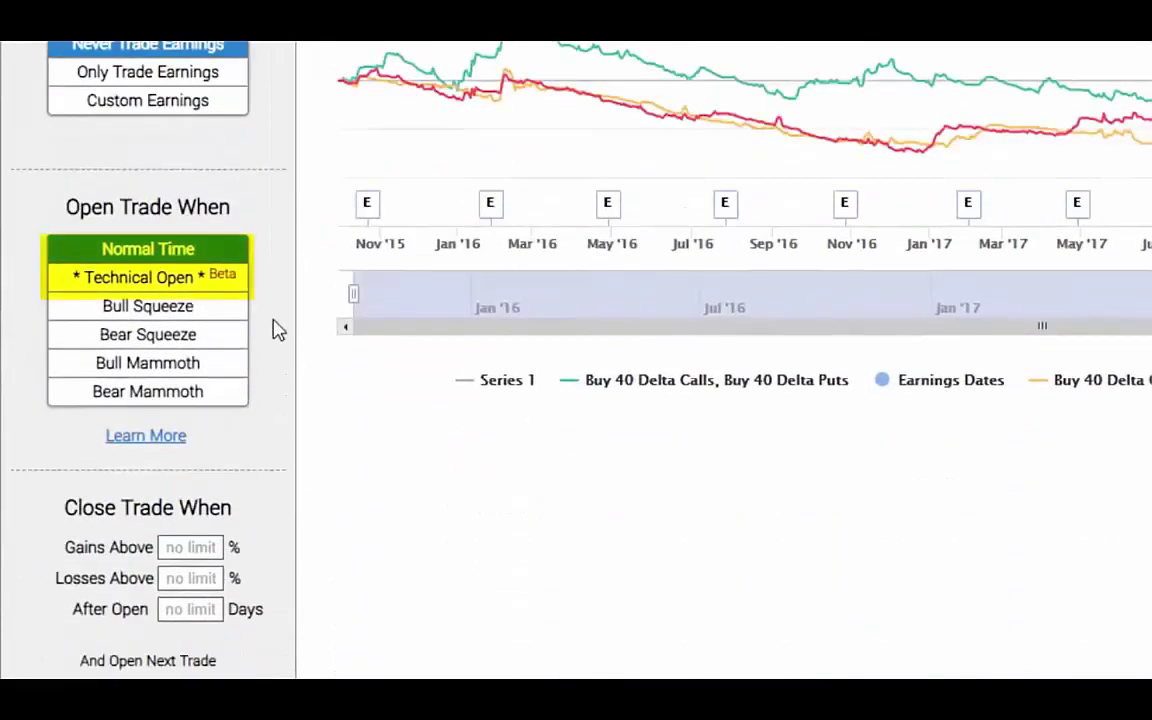
click(193, 285)
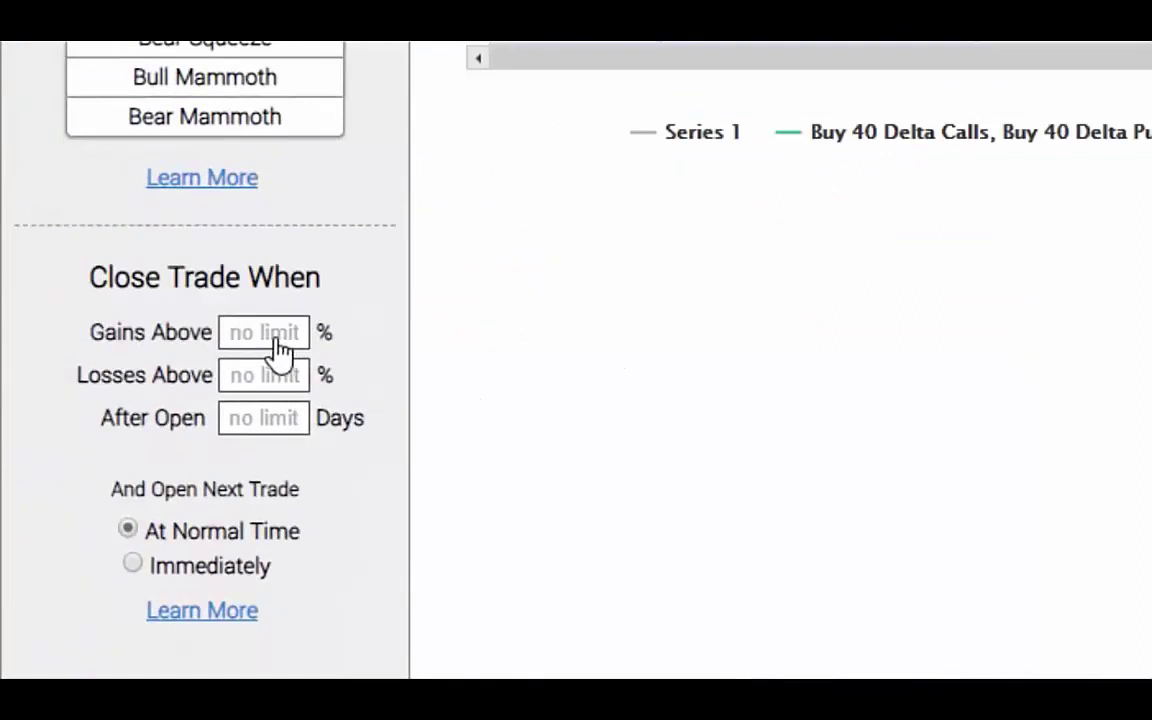
Close strangle trades at a 20% gain or after 10 open days.
click(278, 348)
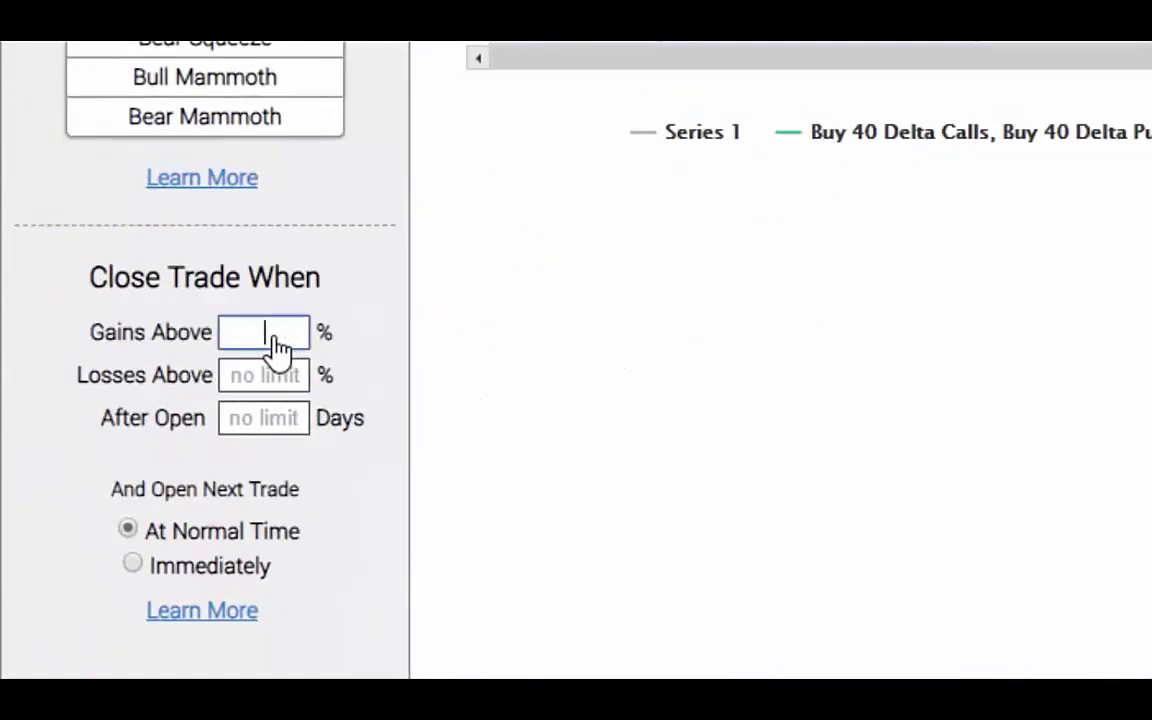
text(20)
click(272, 432)
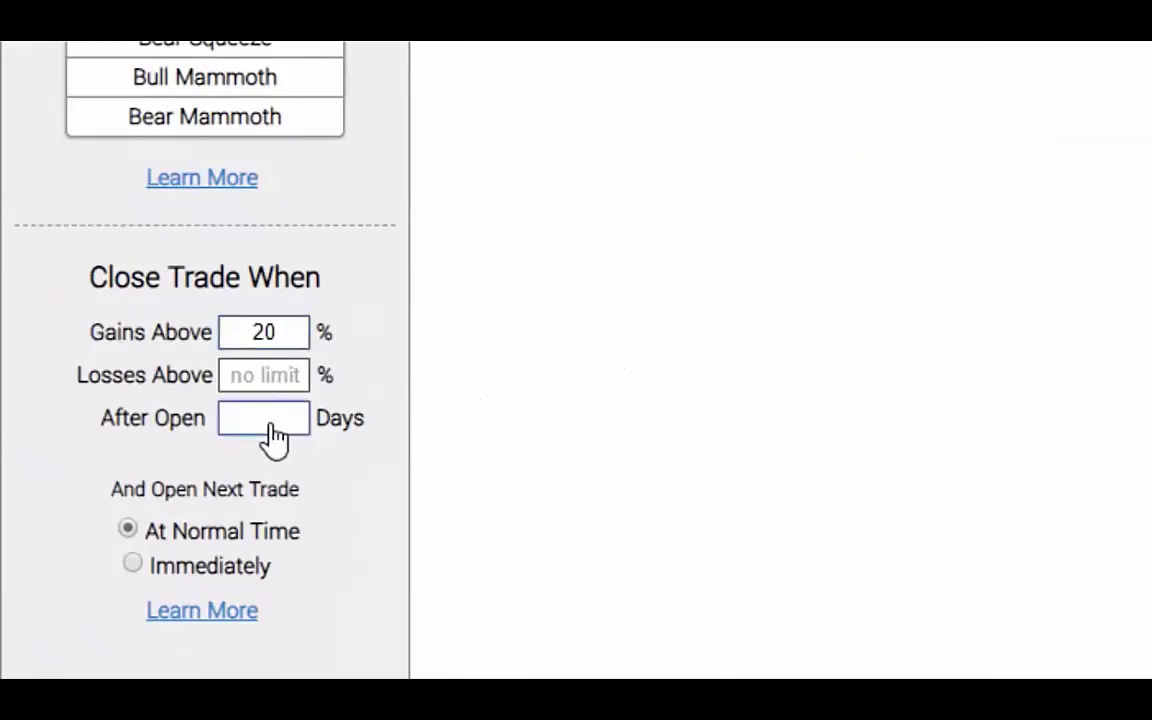
text(10)
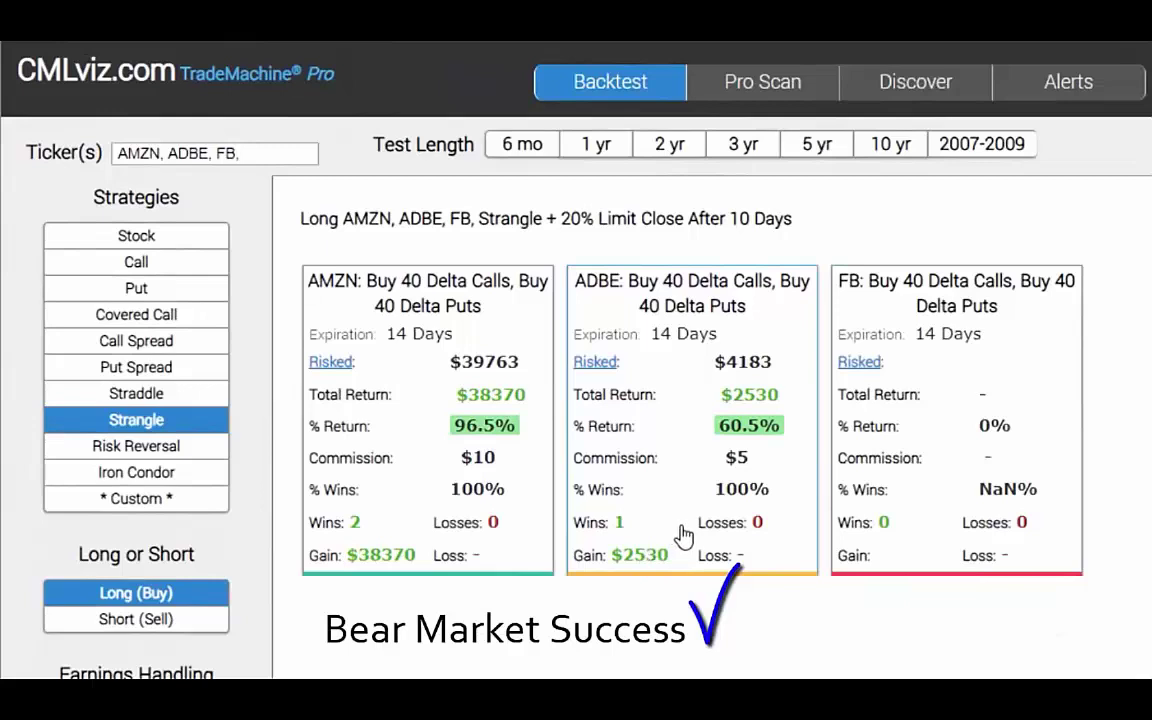
Extend the strangle test to 10 years and view the ADBE trade details.
click(897, 160)
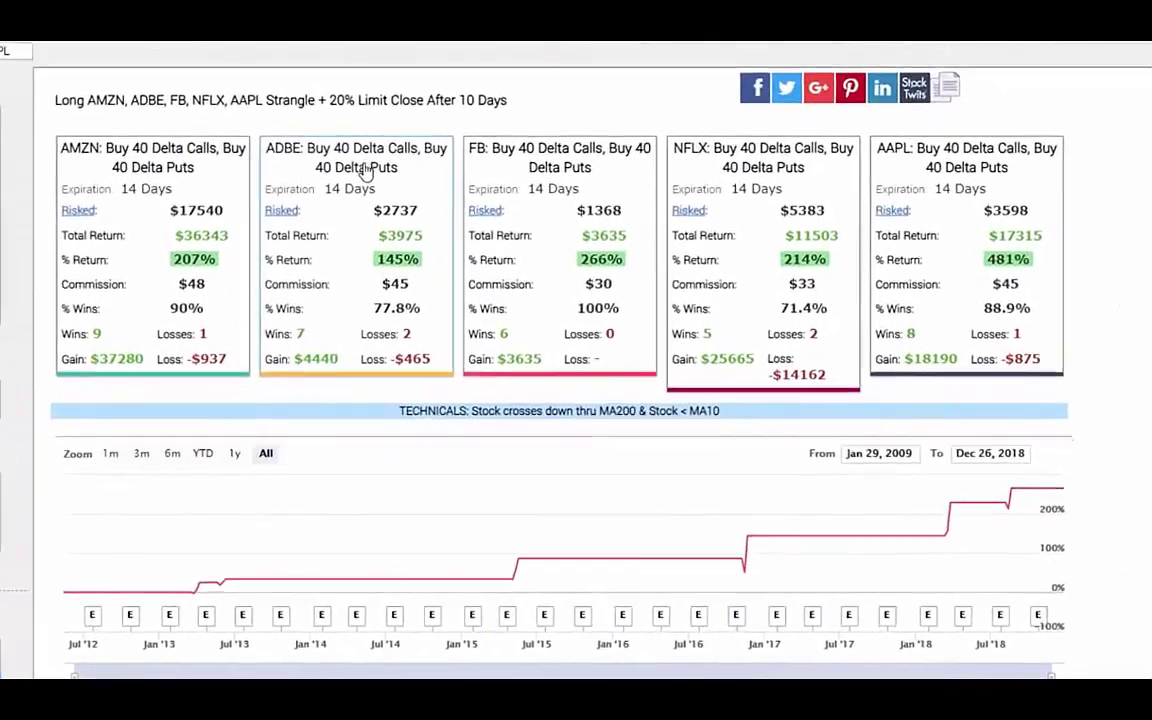
click(357, 170)
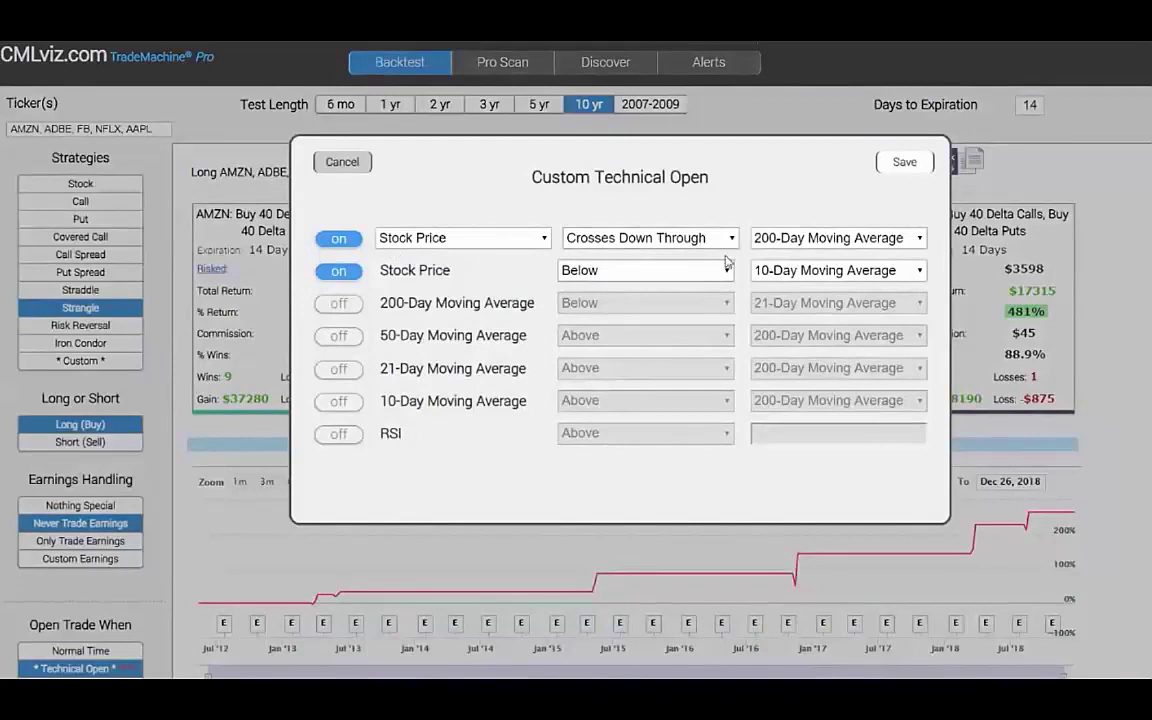
Close the Custom Technical Open rules after reviewing them.
click(926, 172)
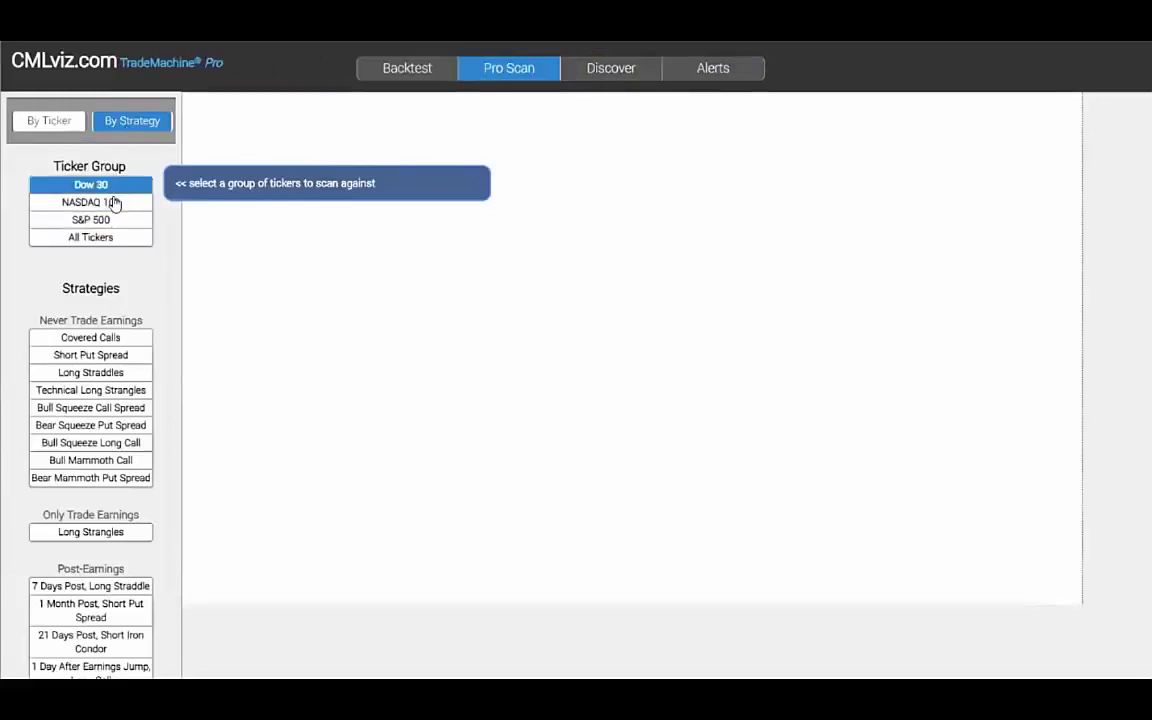
Scan NASDAQ 100 tickers with the Short Put Spread, Avoid Earnings strategy.
click(113, 203)
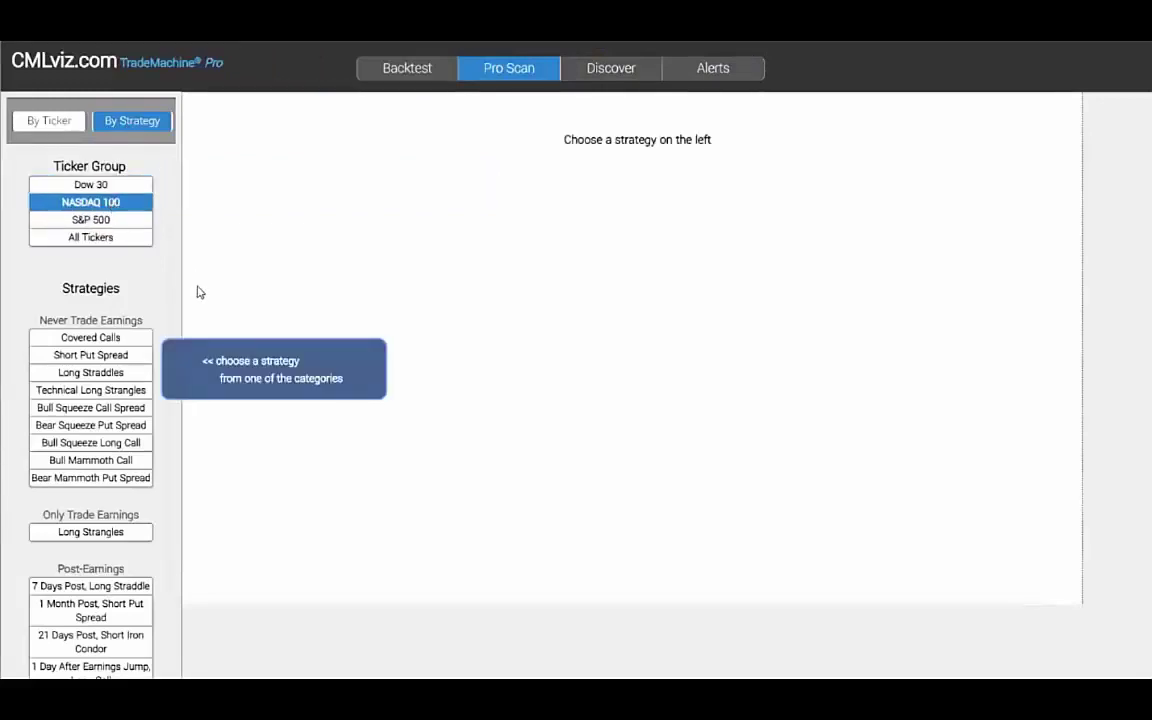
scroll(41, 250, down, 1)
drag(46, 250, 145, 249)
click(163, 254)
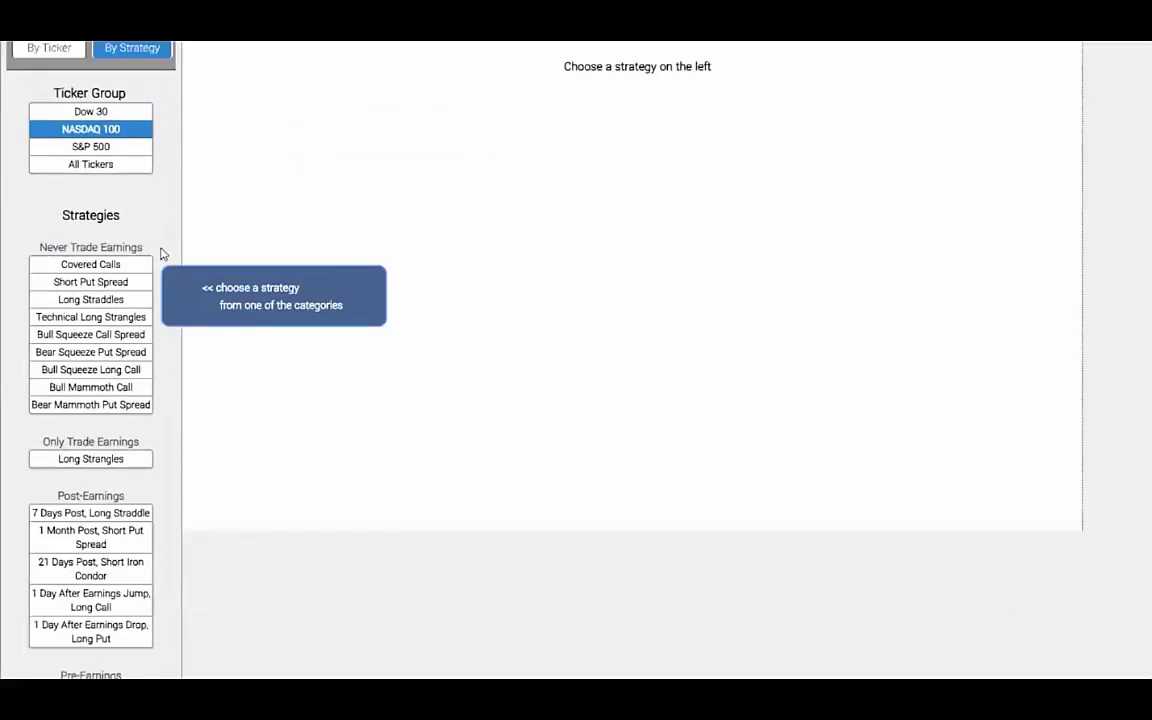
click(73, 318)
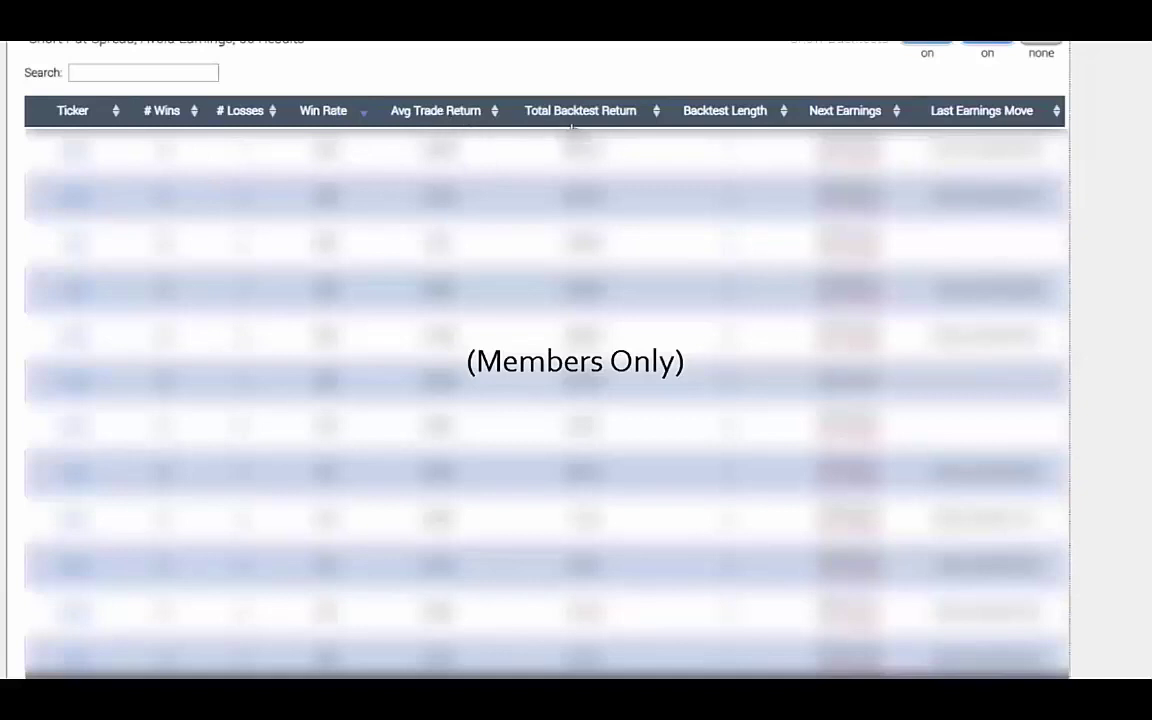
scroll(810, 148, up, 1)
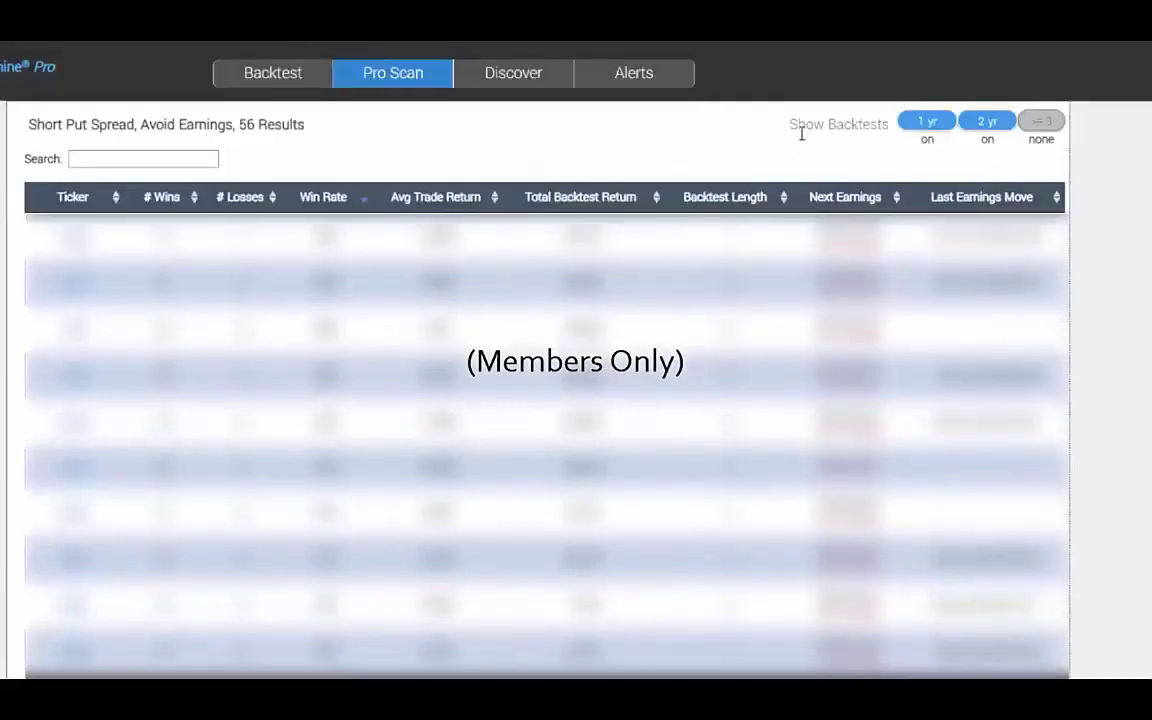
Check the Alerts tab's alert types, keeping Days Before Earnings selected.
click(630, 78)
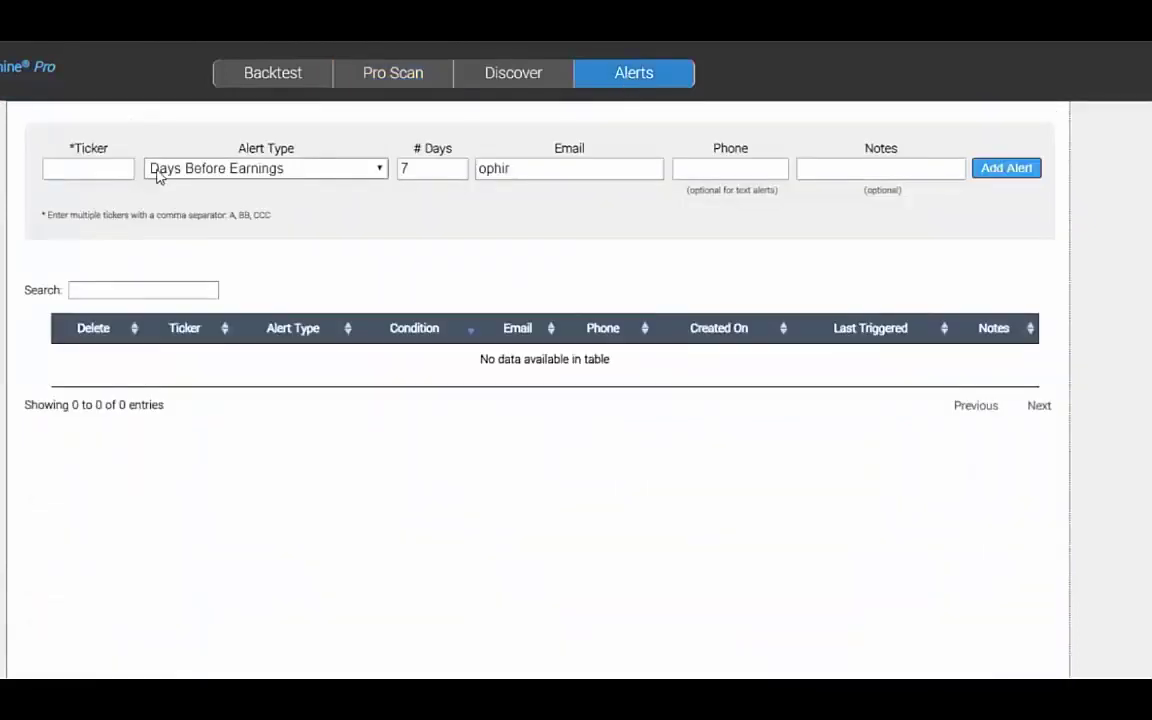
click(201, 172)
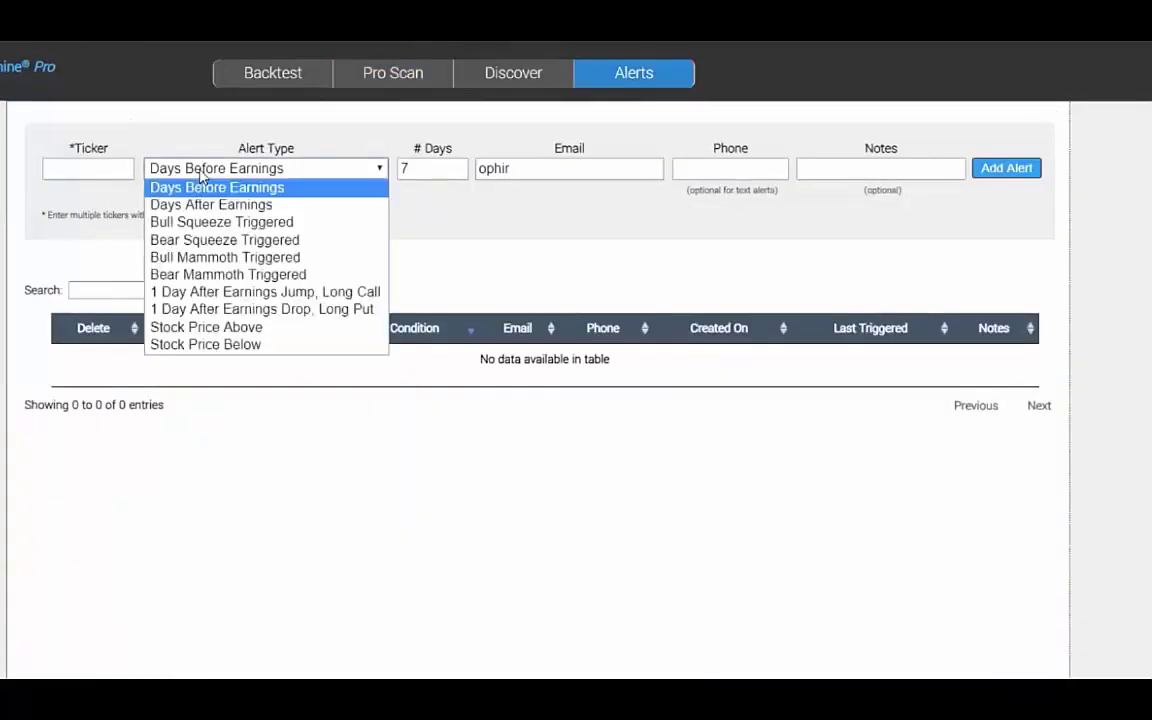
click(201, 187)
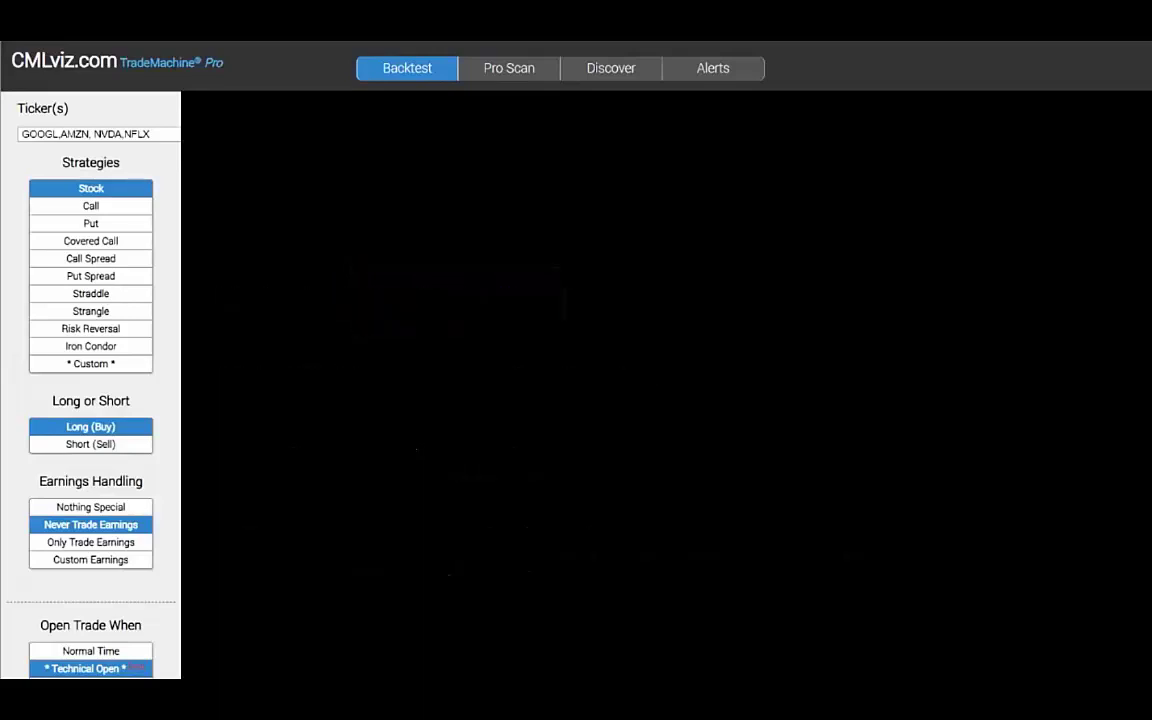
Apply four custom technical open rules, including RSI below 70, to the stock backtest.
scroll(144, 576, down, 2)
click(100, 595)
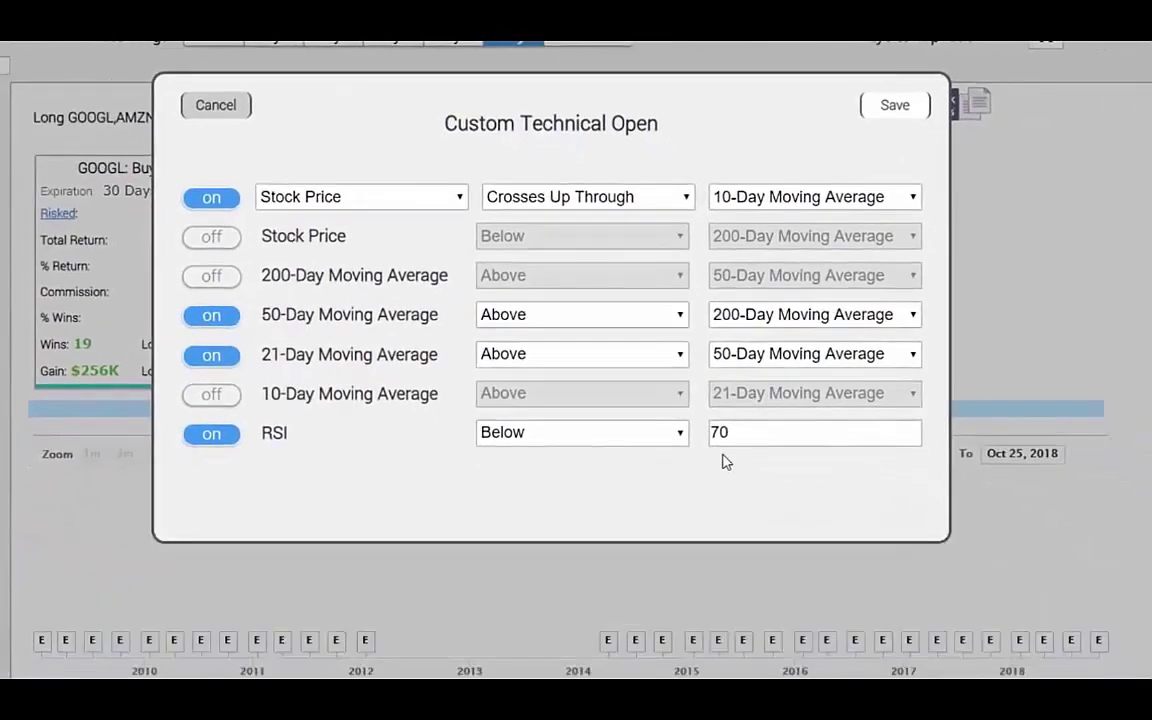
click(895, 105)
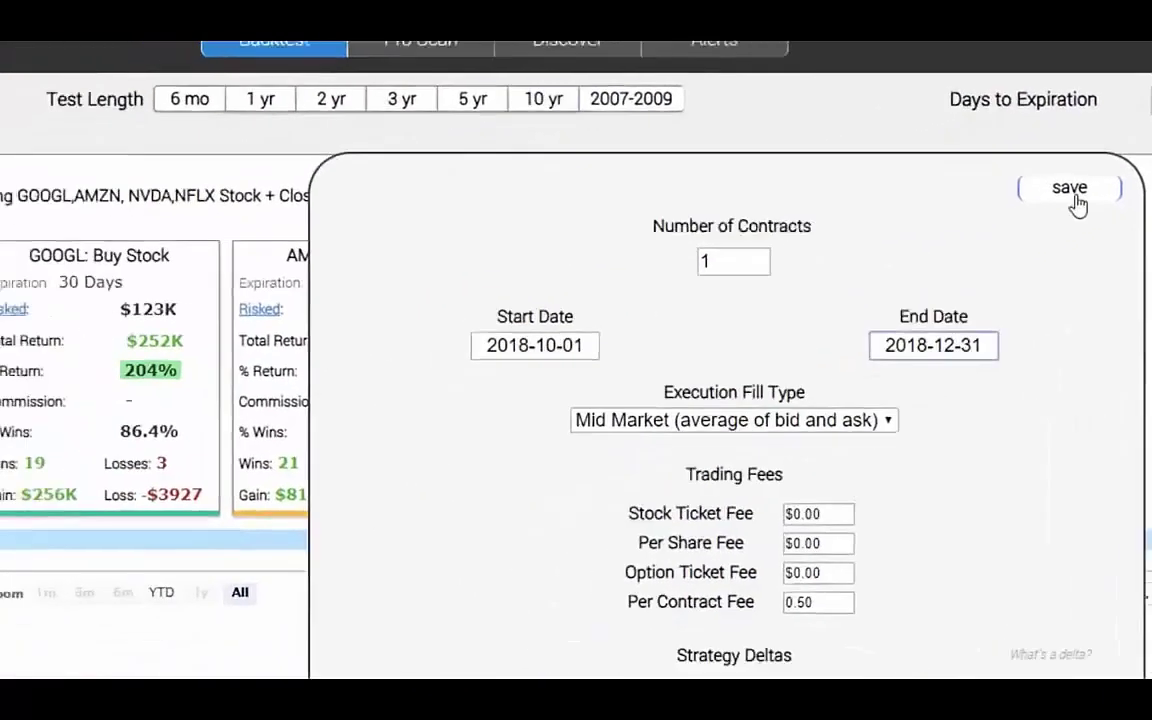
Apply the 2018-10-01 to 2018-12-31 test dates and dismiss the no-trades warning.
click(882, 262)
drag(319, 226, 731, 220)
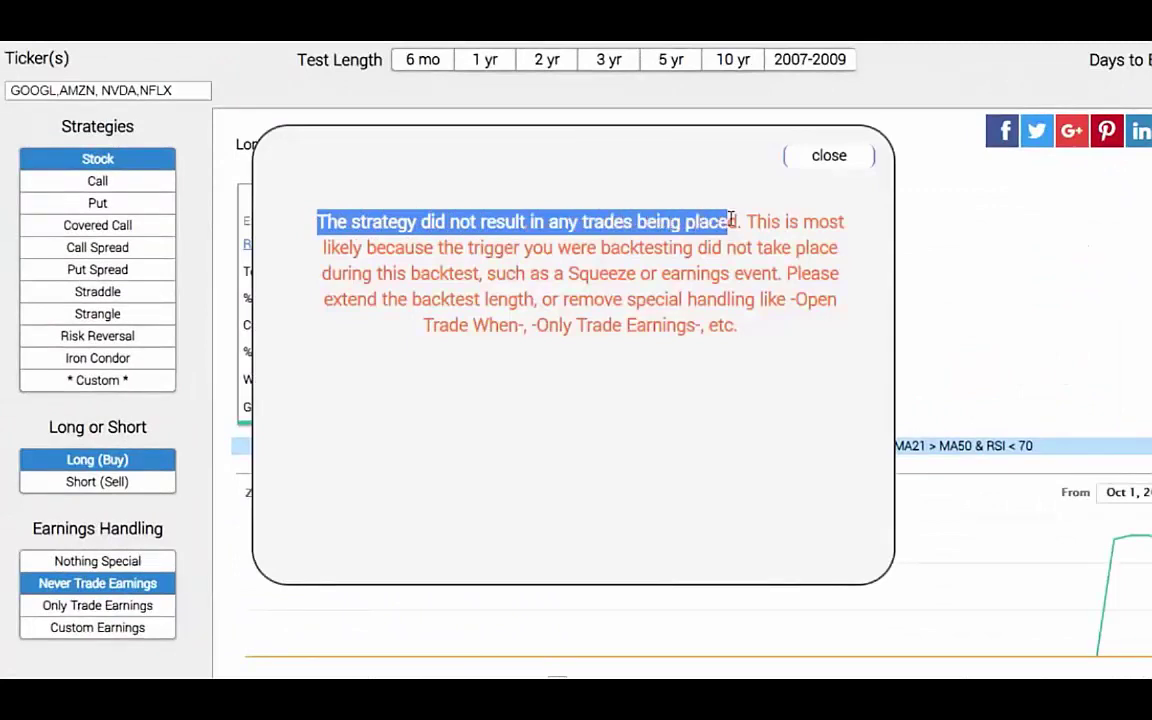
click(838, 162)
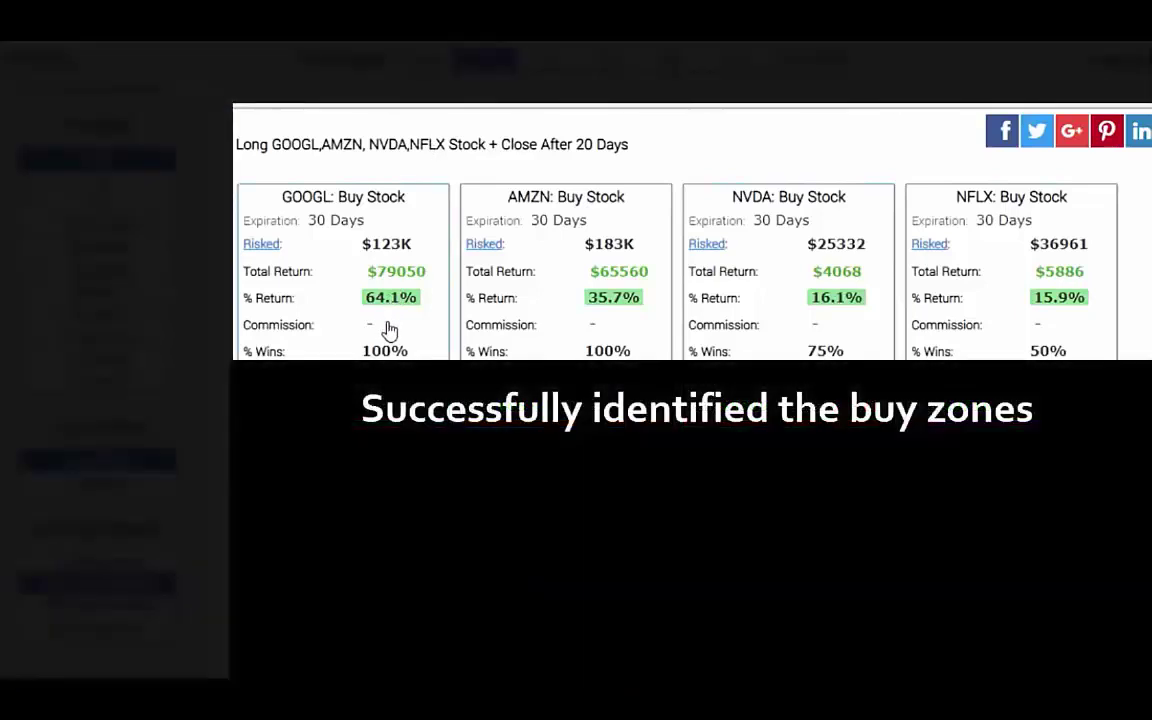
Open GOOGL's trade details, highlighting its 64.1% return and 49.5% stock performance.
click(390, 330)
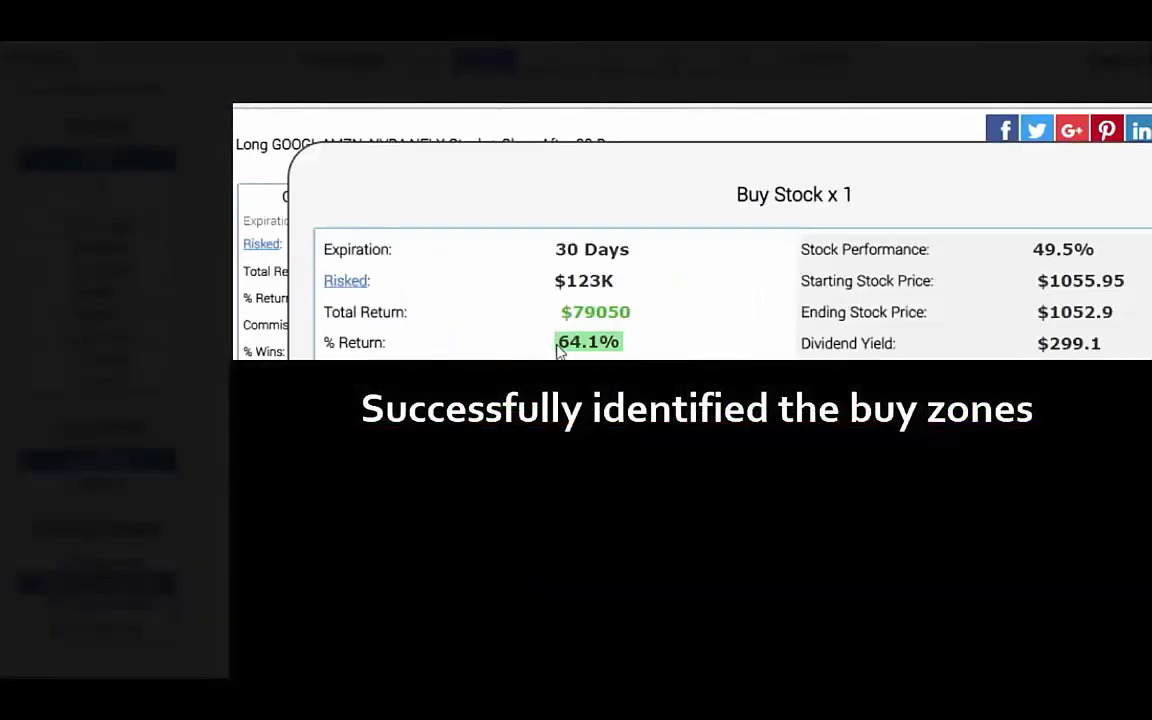
drag(558, 345, 600, 344)
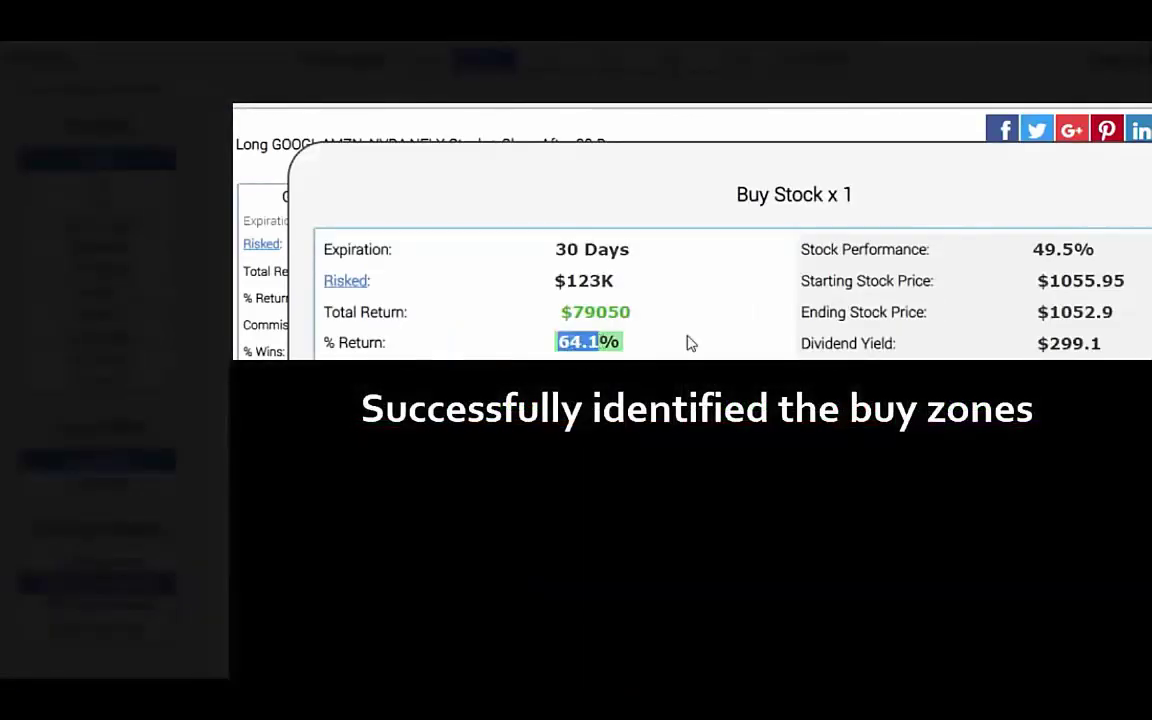
drag(1032, 249, 1077, 250)
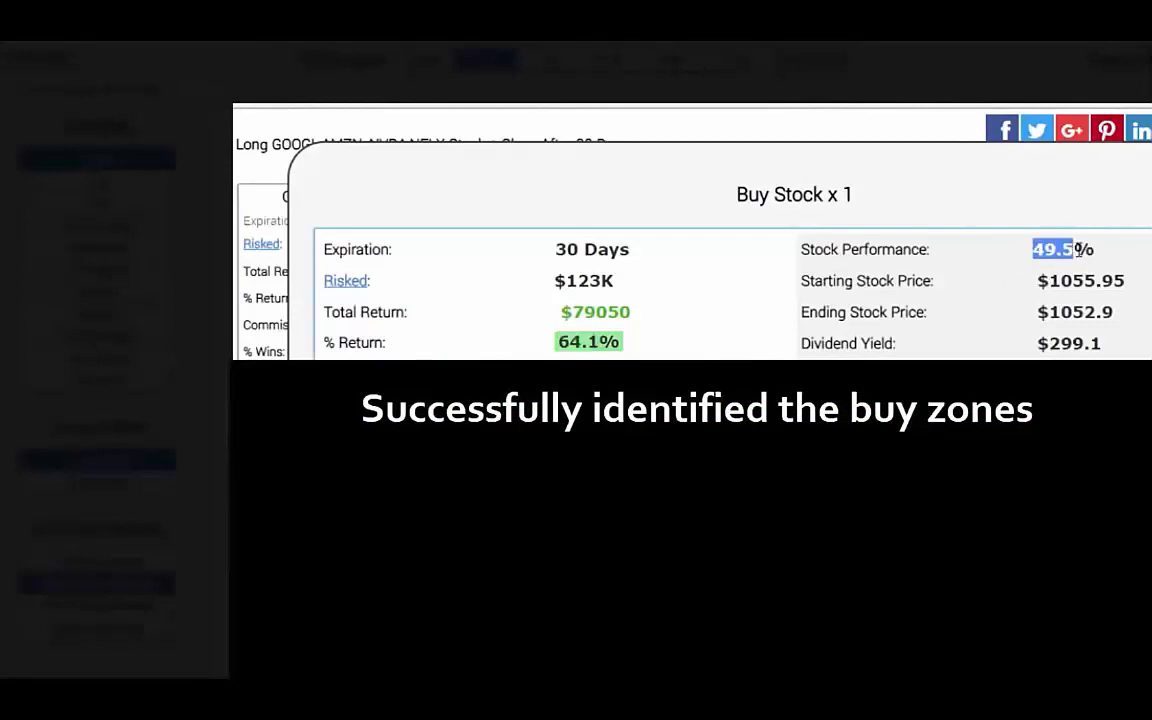
click(972, 225)
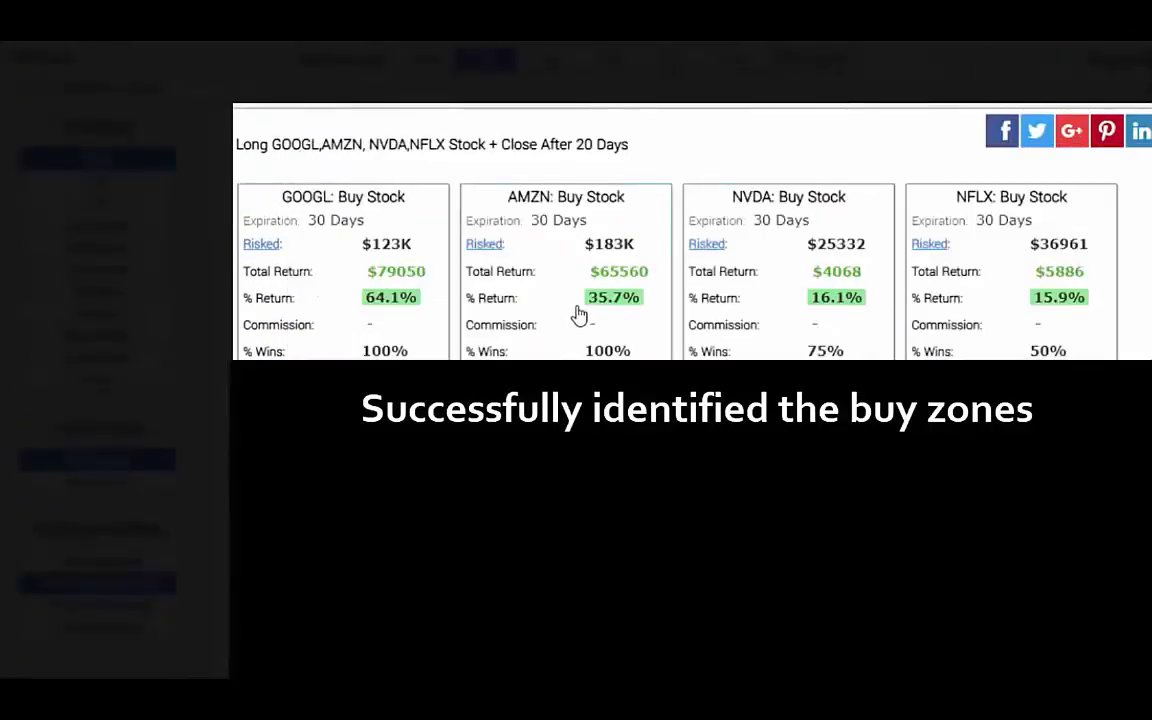
Review AMZN and NVDA stock trade details, noting NVDA's -33.4% and 16.1% figures.
click(578, 314)
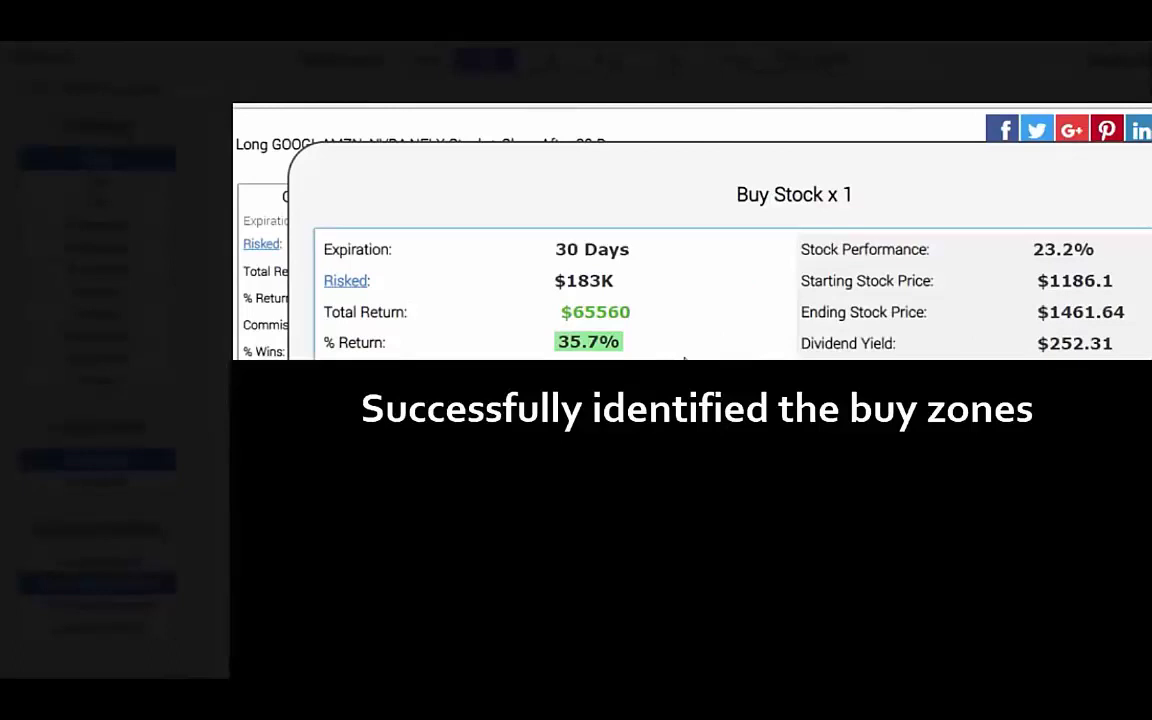
key(Escape)
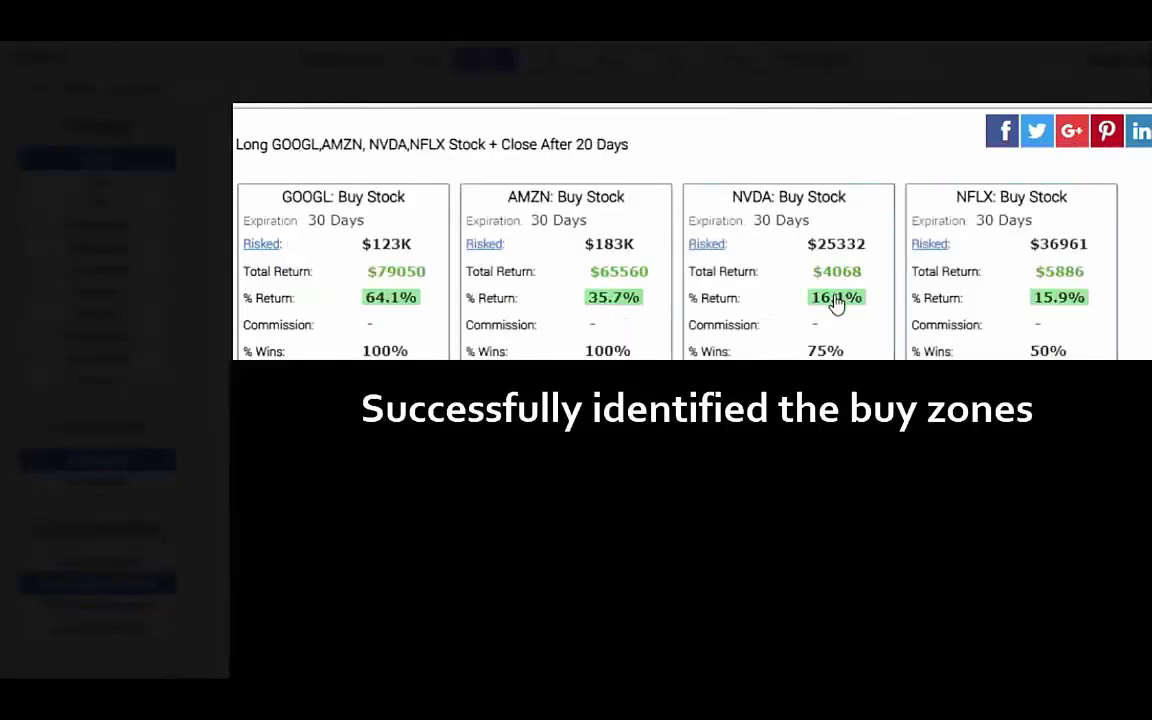
click(830, 303)
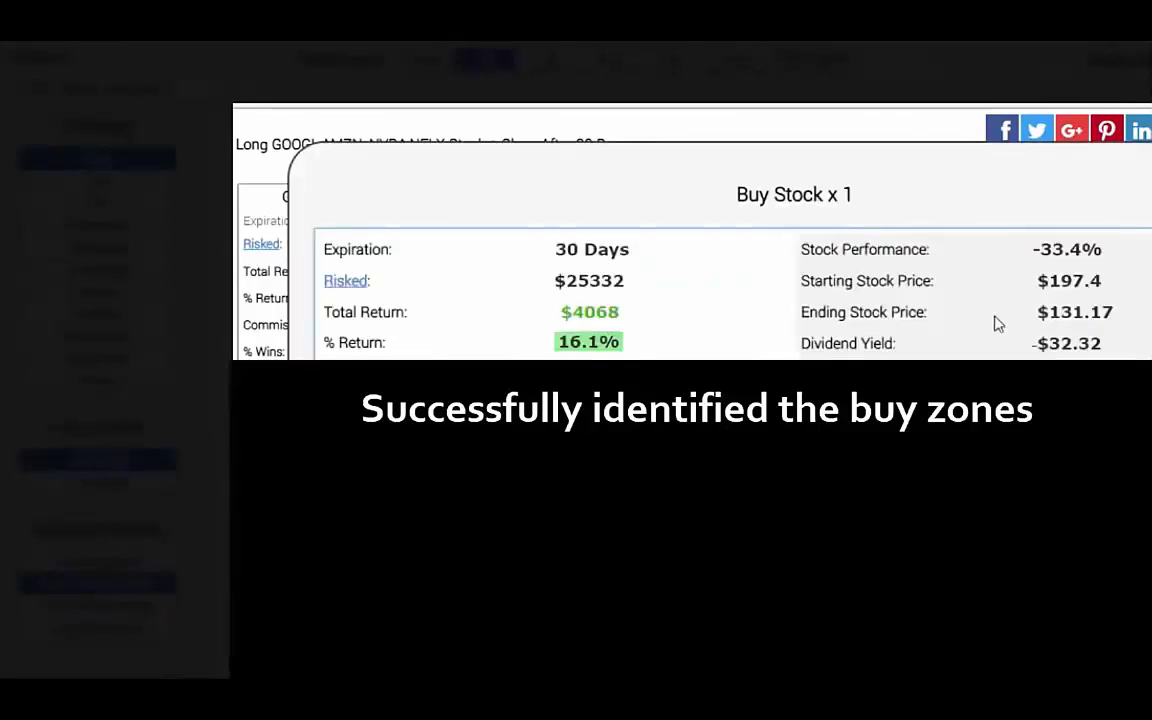
drag(1034, 249, 1092, 249)
click(1092, 249)
drag(559, 342, 650, 352)
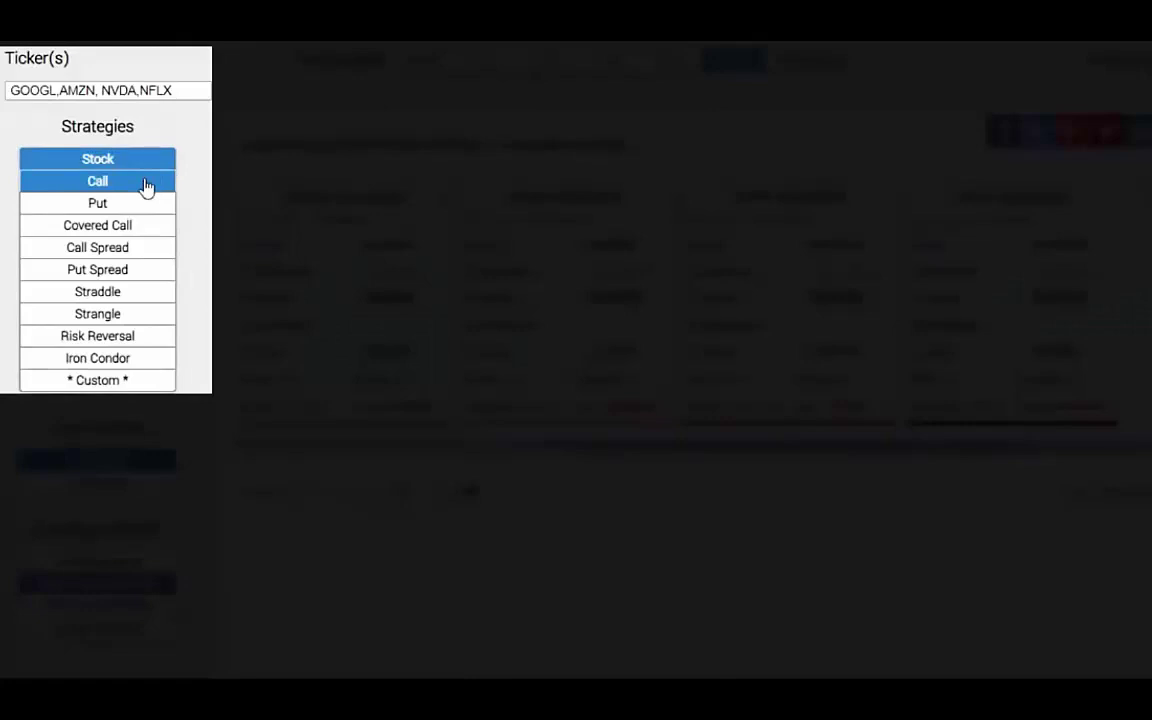
Switch the backtest to buying calls with a 40% Gains Above close limit.
click(146, 184)
scroll(200, 509, down, 5)
click(128, 572)
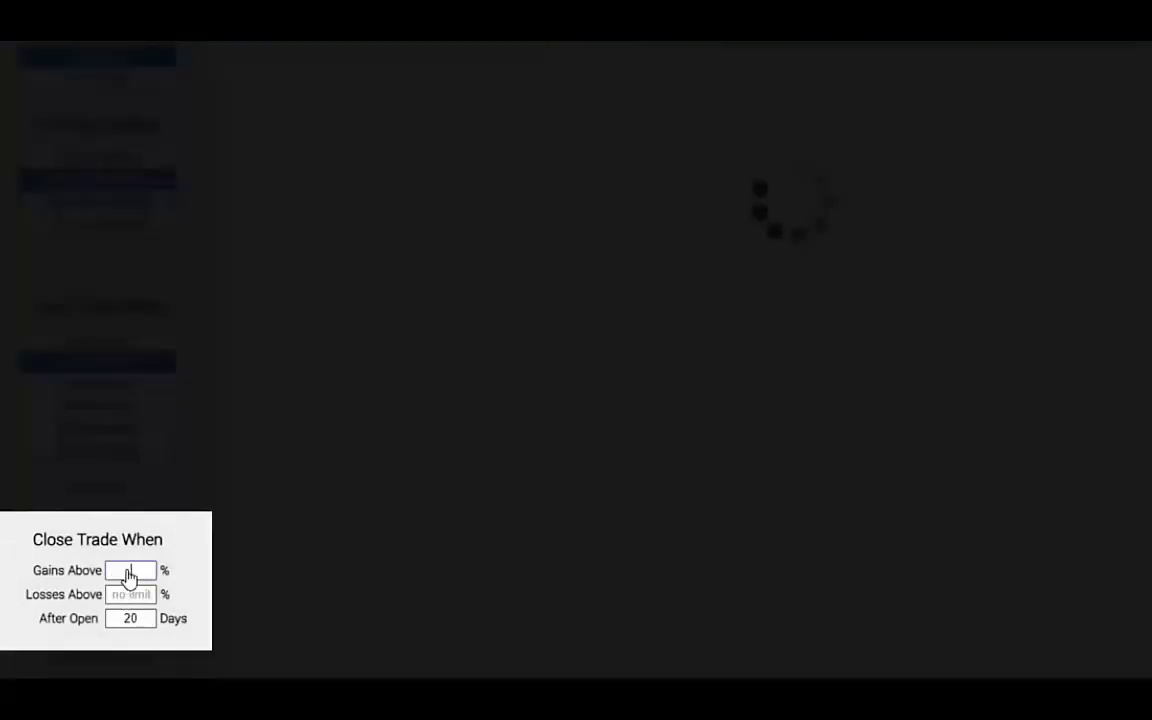
text(40)
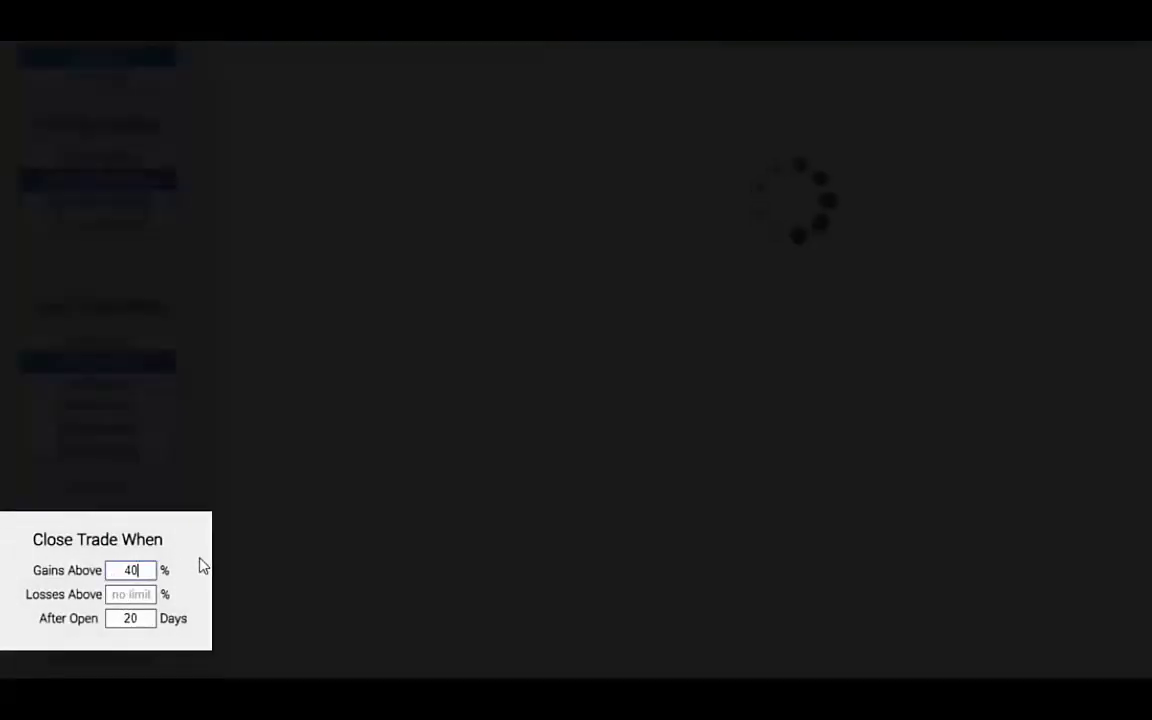
scroll(205, 565, up, 5)
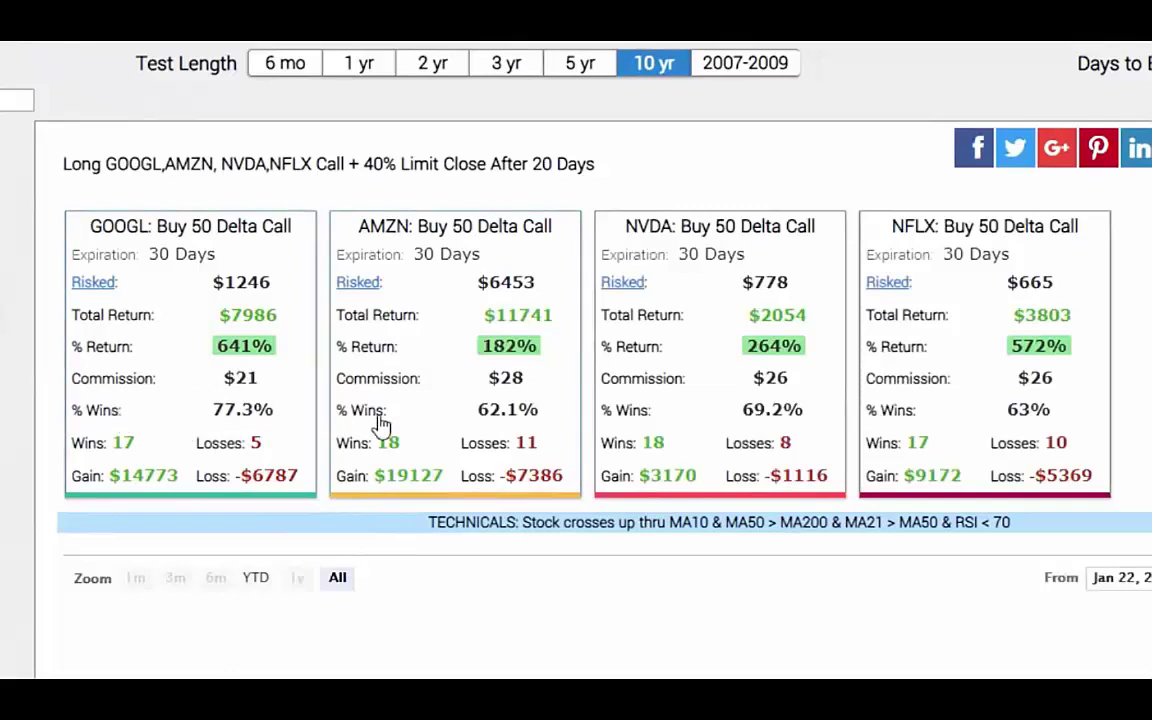
Shorten the backtest test period to six months.
click(287, 66)
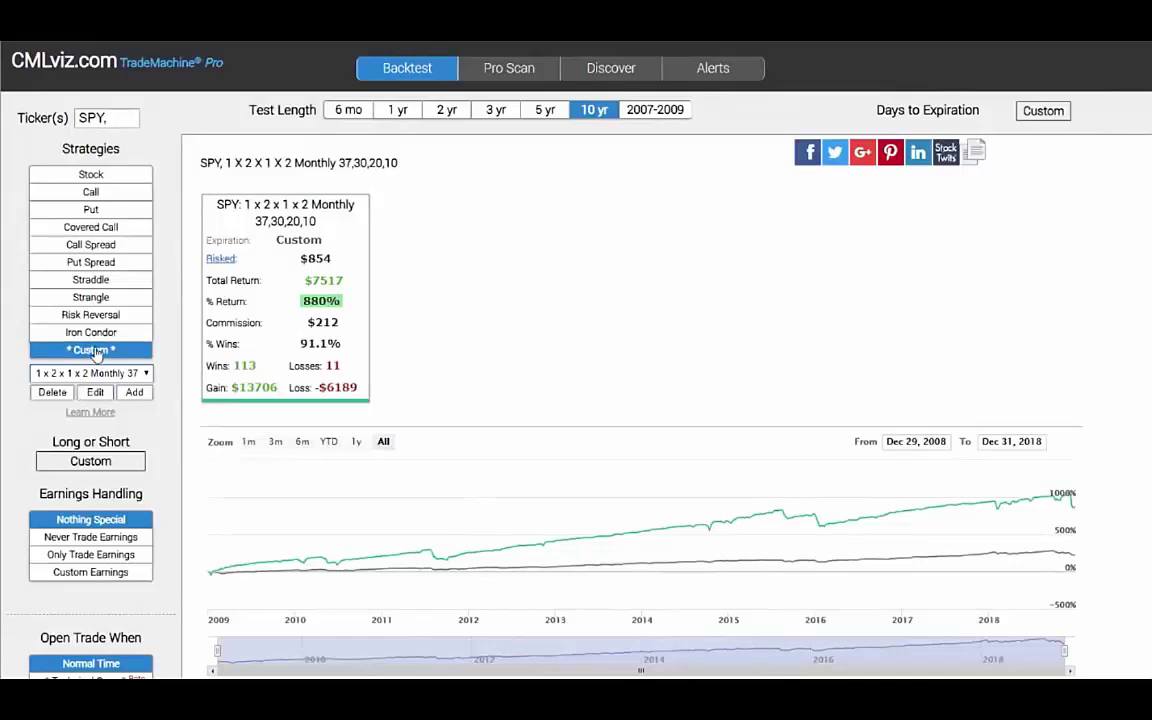
Select the Custom strategy and view its four put legs: long 37, short 2x30, short 20, long 2x10 delta.
click(97, 351)
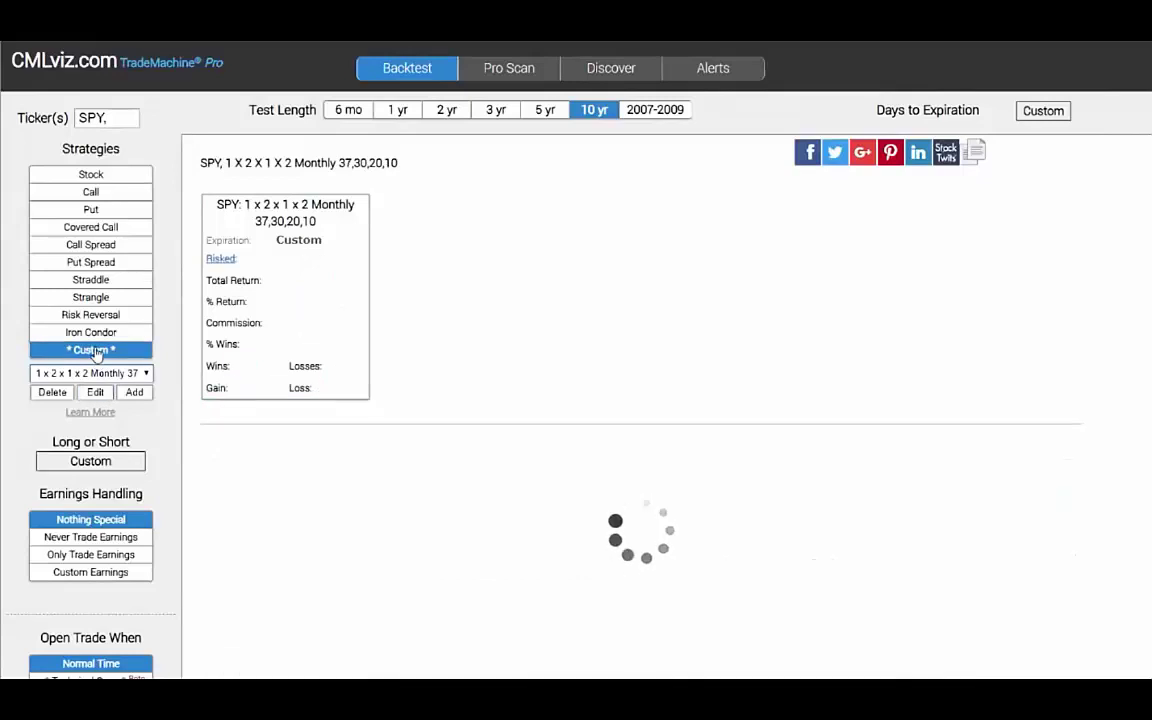
click(95, 392)
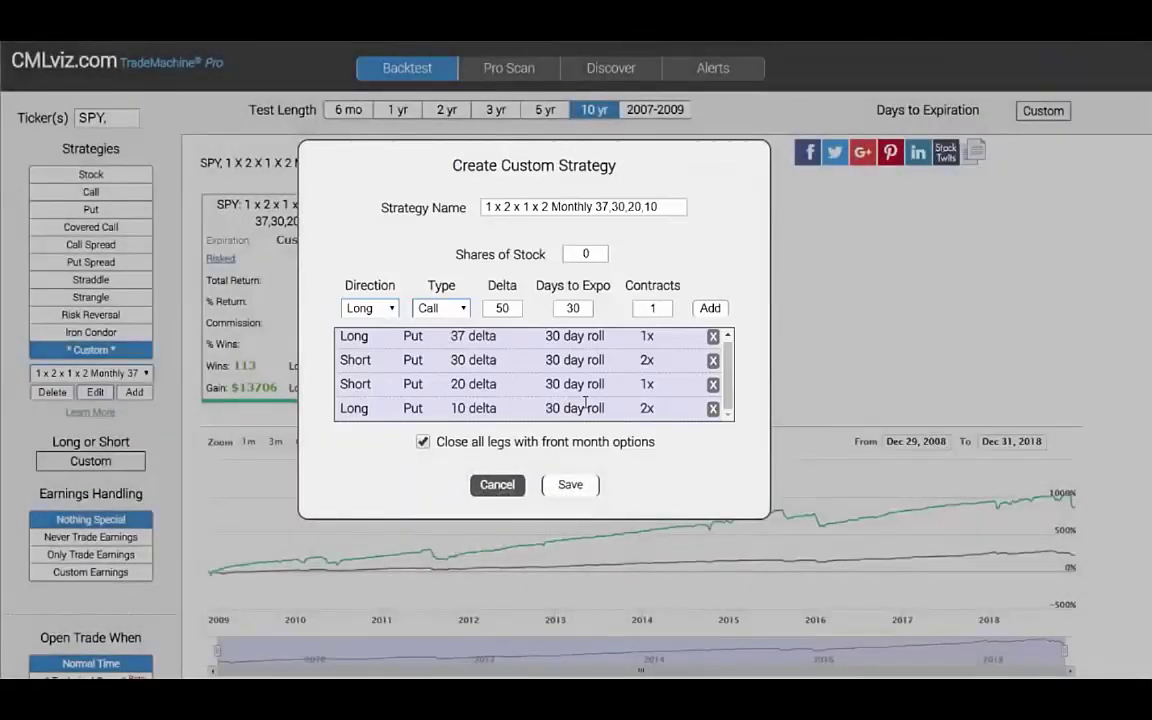
Close the custom strategy editor without changes to see the 880% SPY result.
click(524, 486)
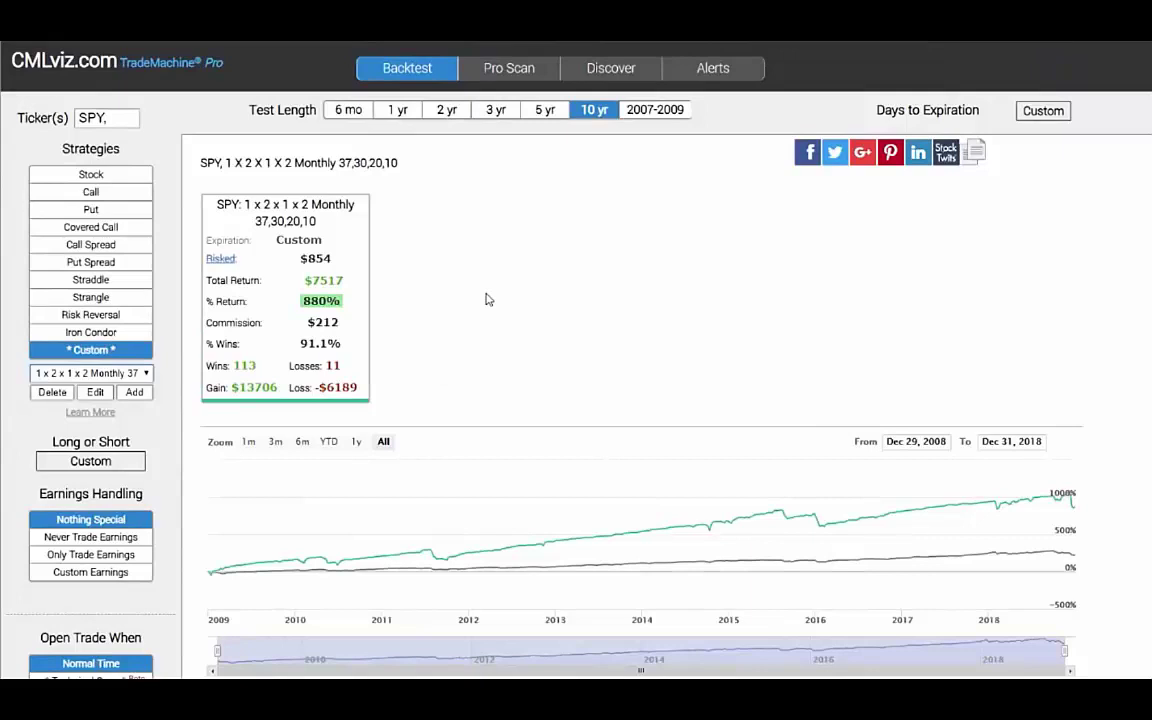
Change the SPY custom strategy test length to 2 years, giving a -53.7% return.
click(397, 110)
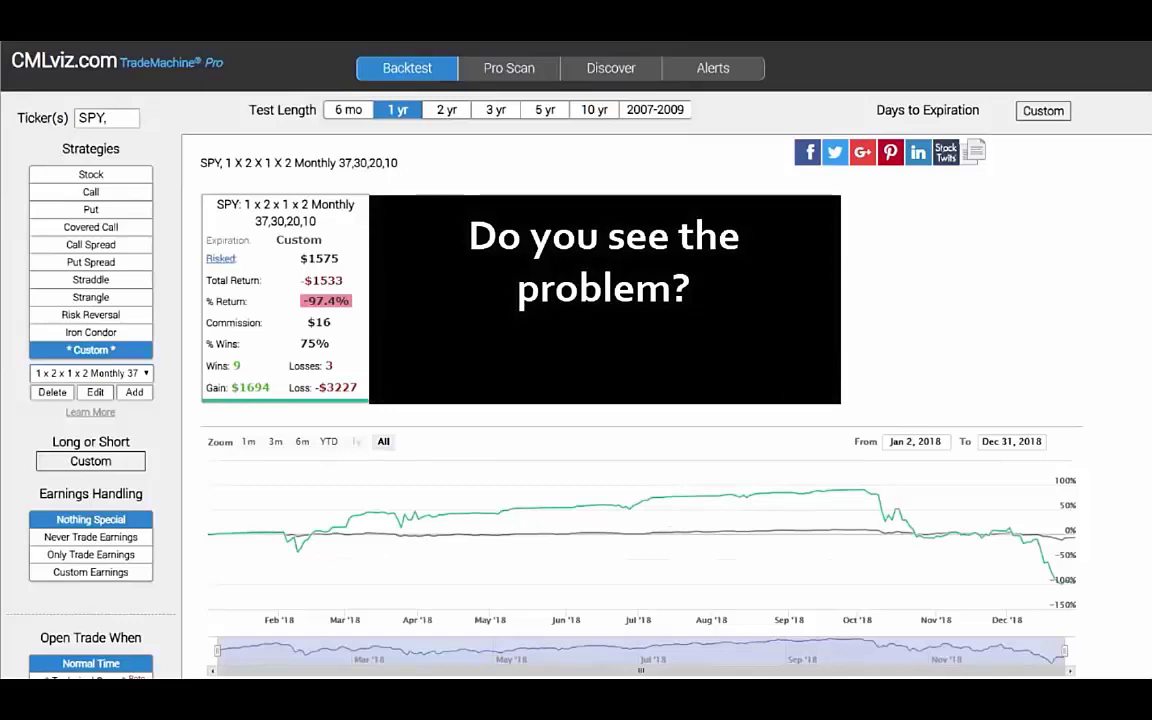
click(446, 110)
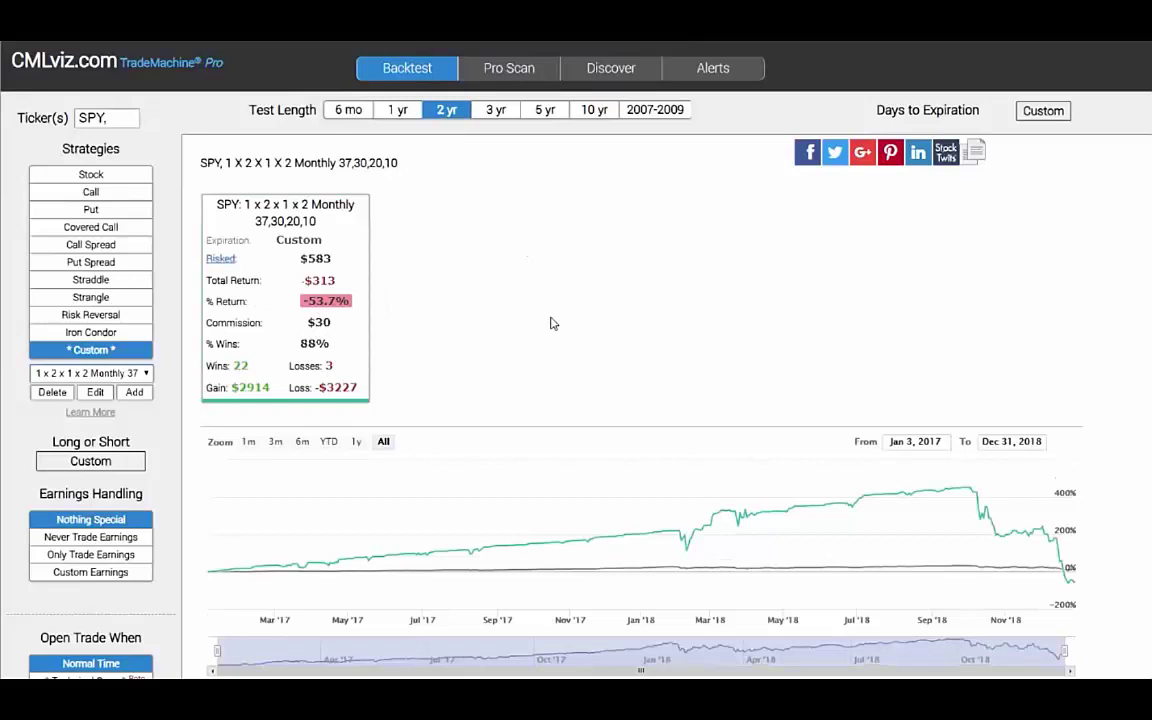
scroll(540, 360, down, 1)
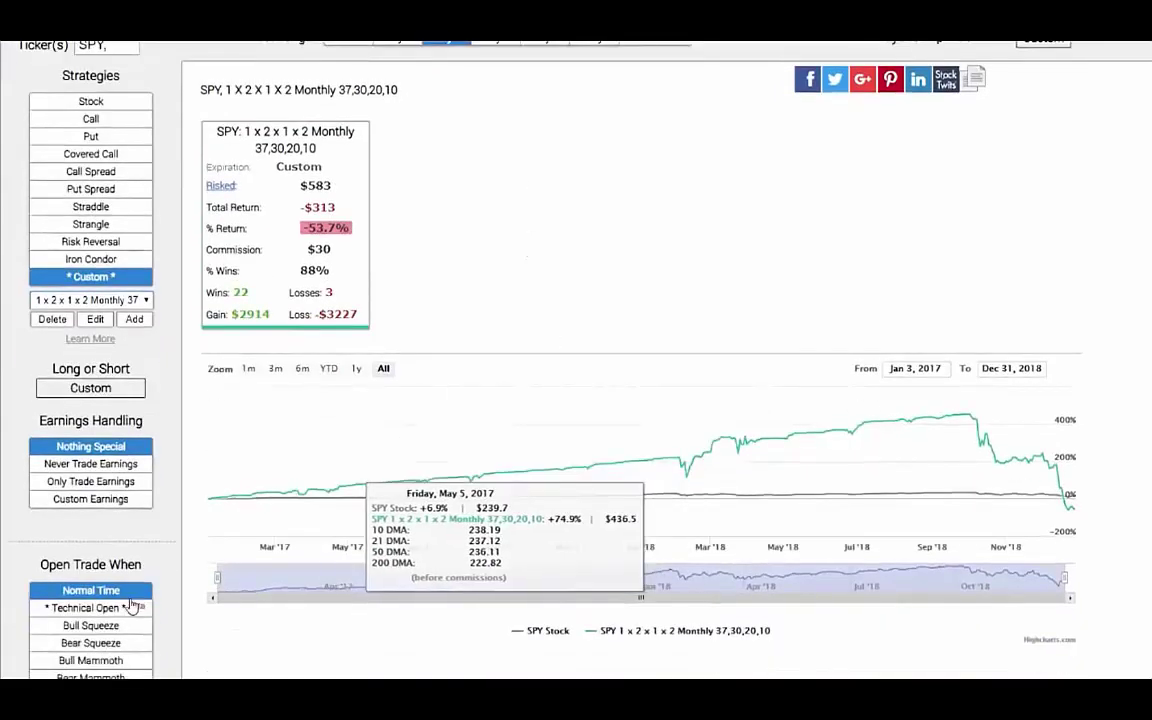
Add technical open rules: price above MA50, MA50 above MA200, MA21 and MA10 above MA50.
click(112, 609)
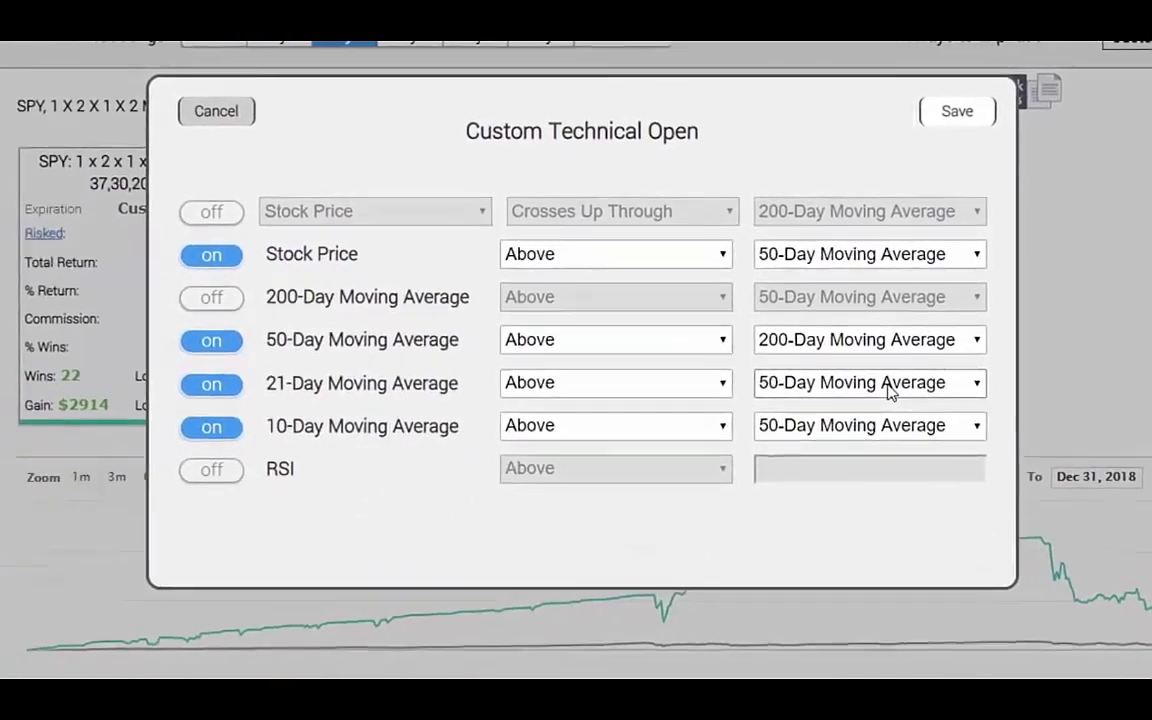
click(961, 111)
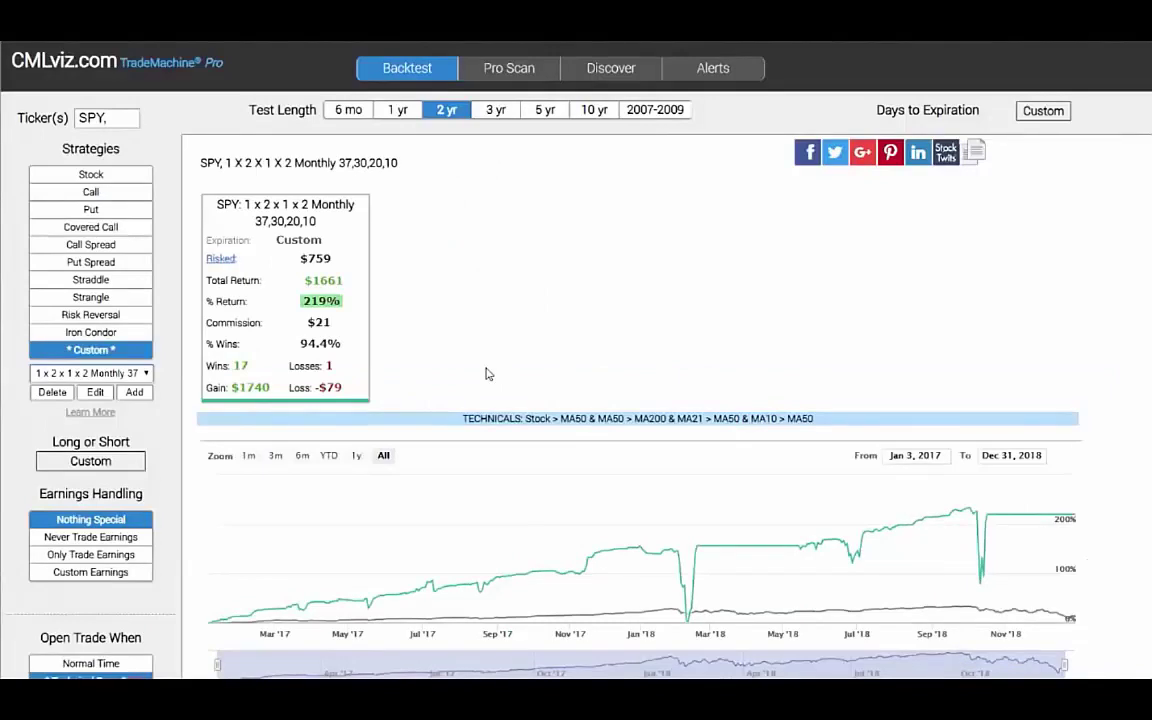
Run the SPY strategy over 1 year with trades opened at Normal Time.
click(398, 110)
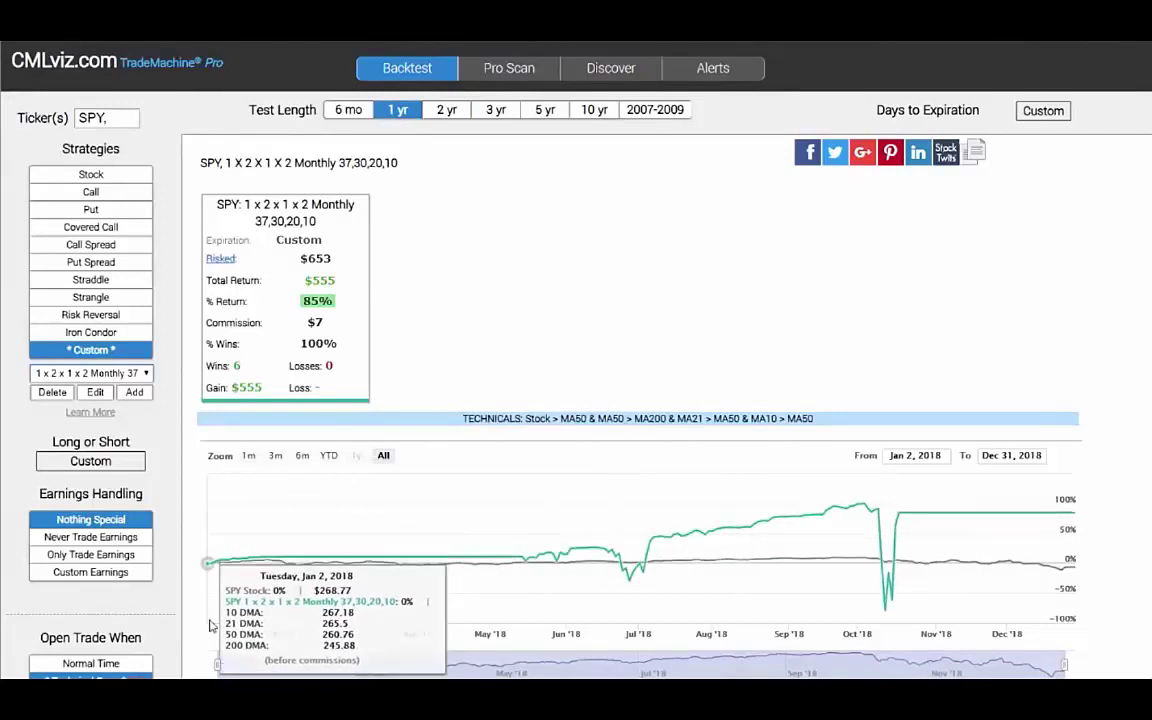
click(90, 663)
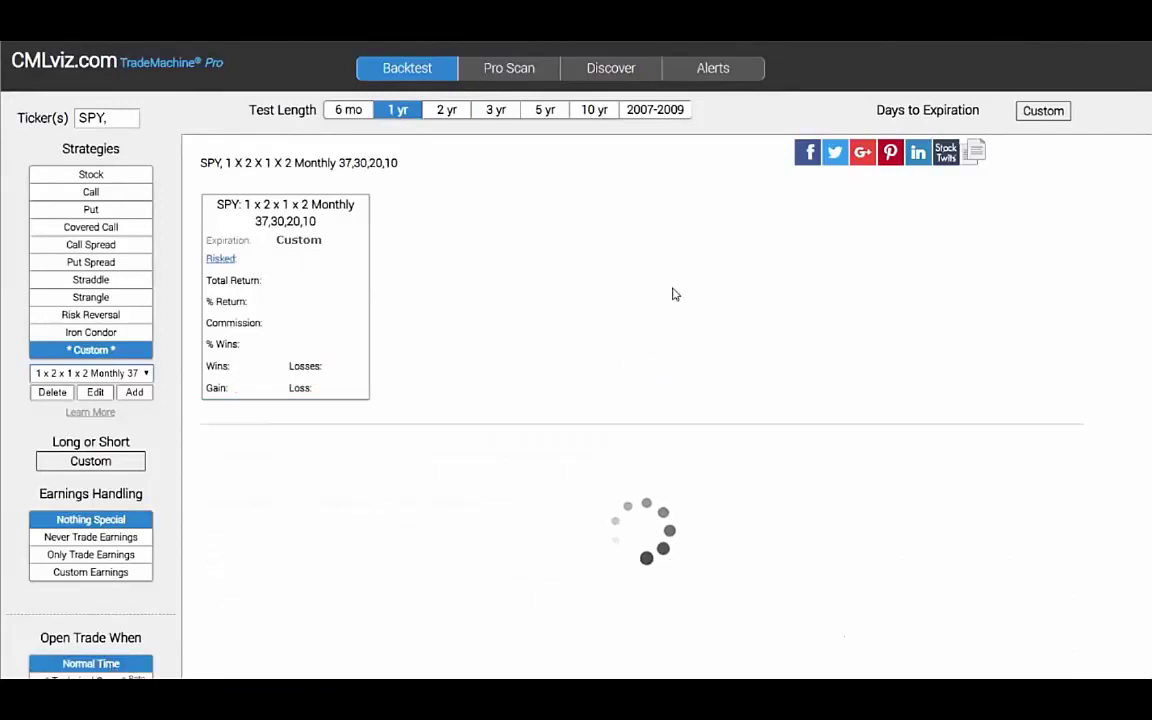
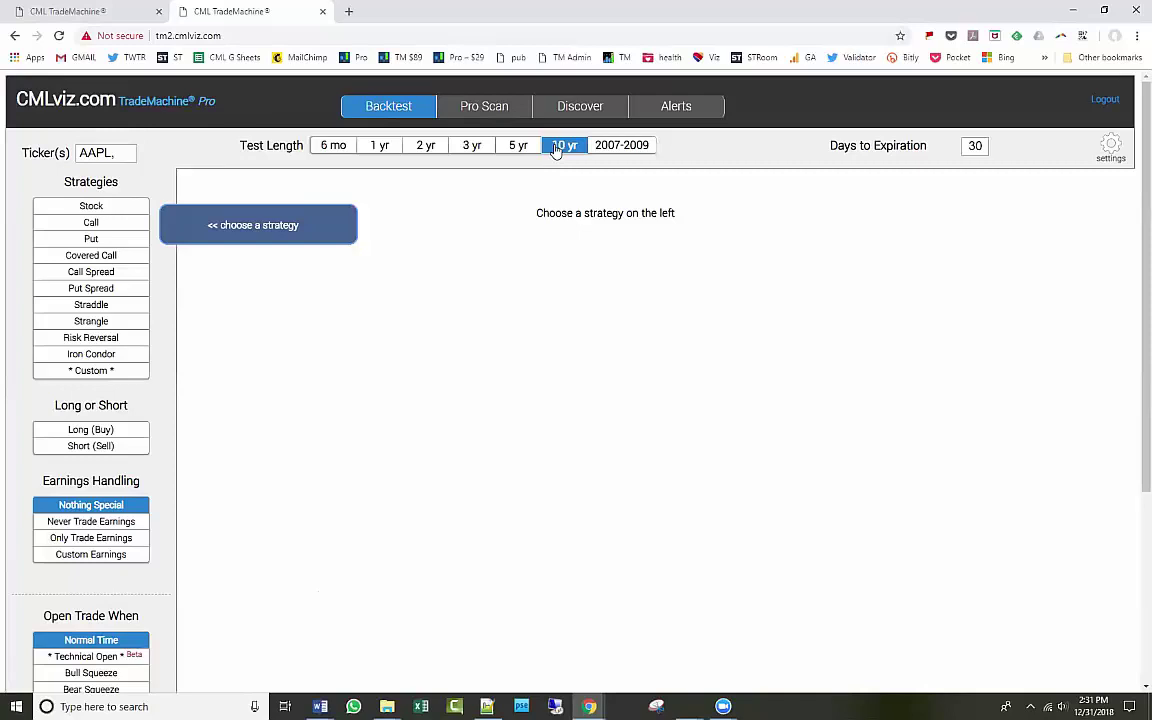
Make the AAPL backtest a 14-day long strangle that never trades earnings, opening on a custom technical signal.
double_click(977, 147)
text(14)
click(122, 288)
click(126, 305)
click(121, 321)
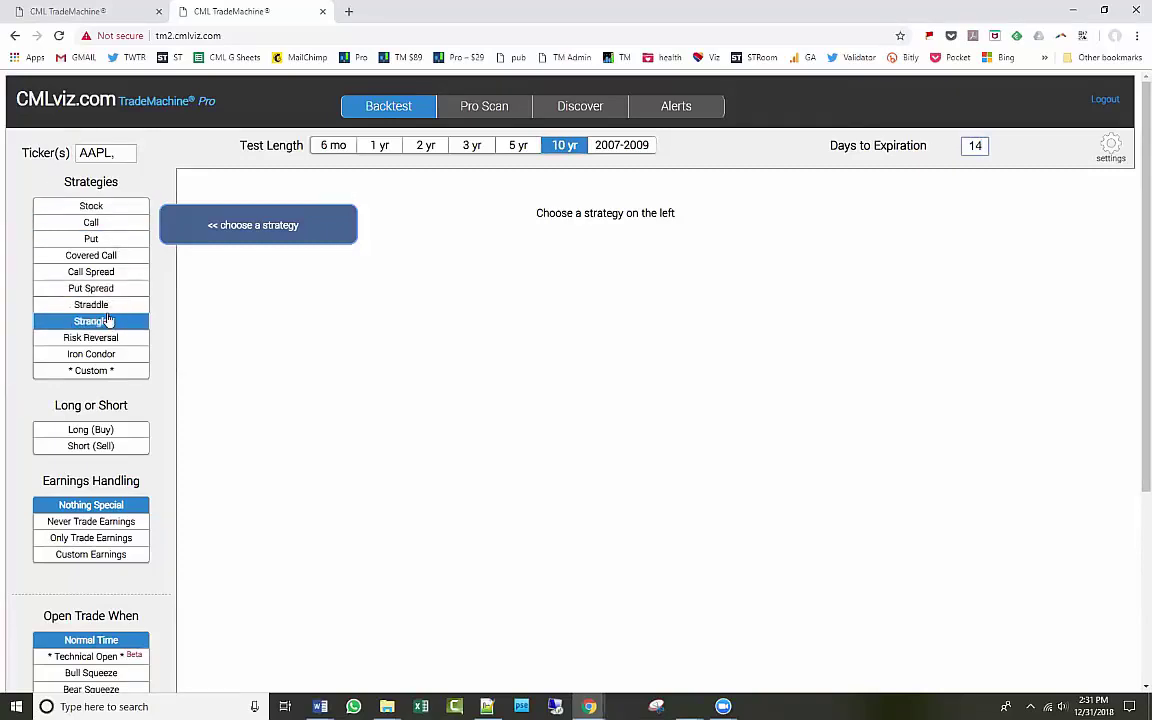
click(116, 432)
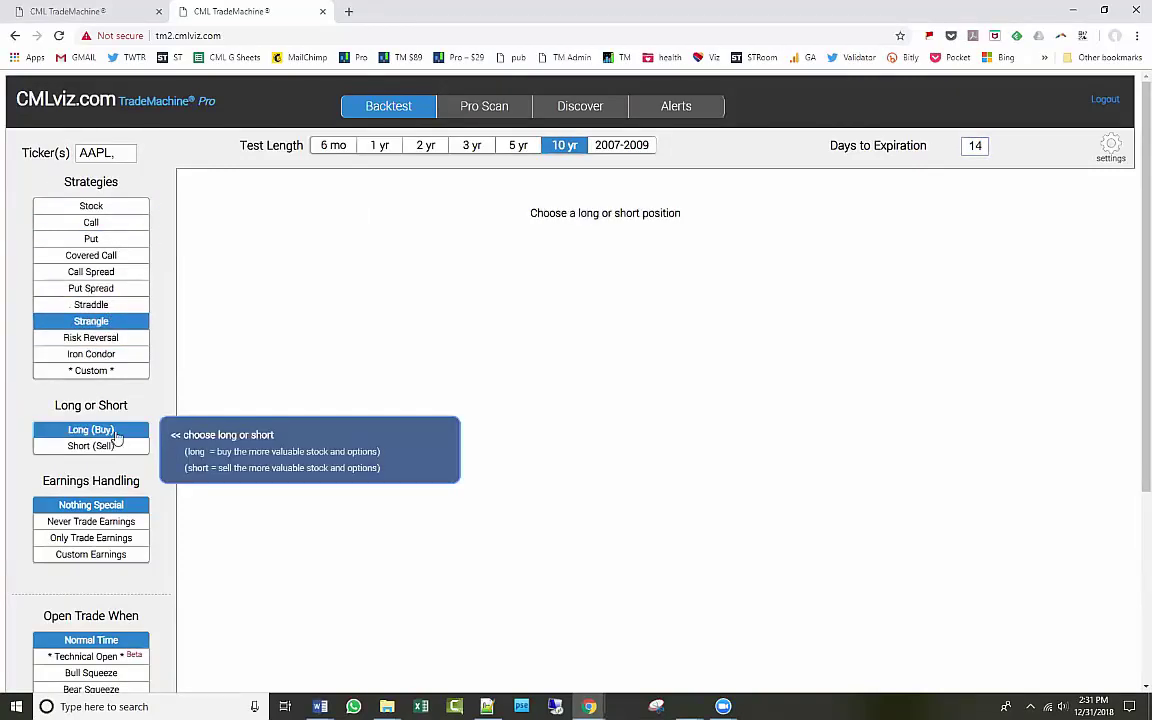
click(95, 521)
click(114, 660)
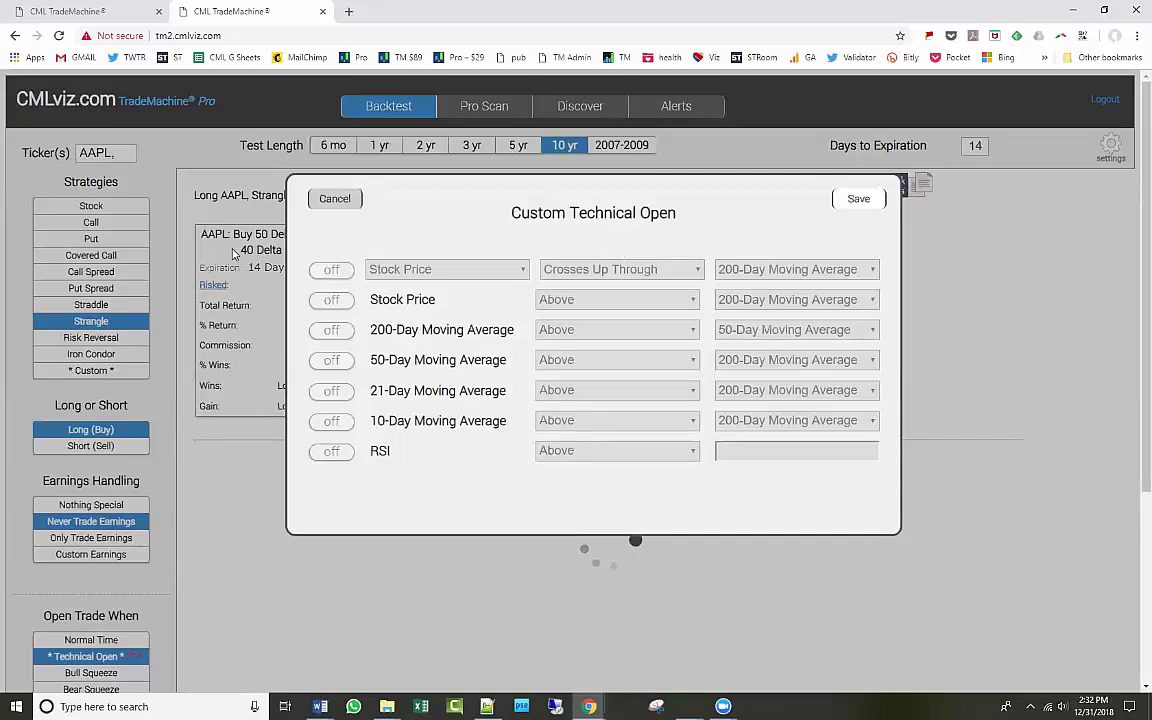
Open trades when the stock price crosses down through the 200-Day Moving Average, and save.
click(331, 271)
click(332, 273)
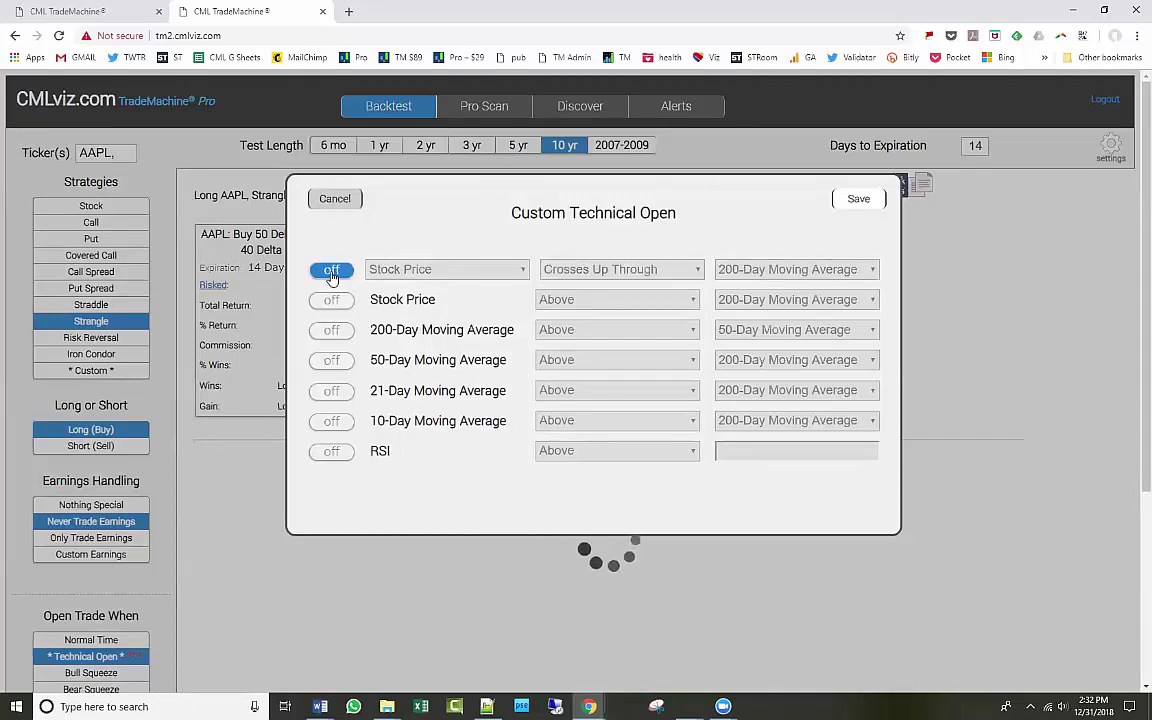
click(332, 274)
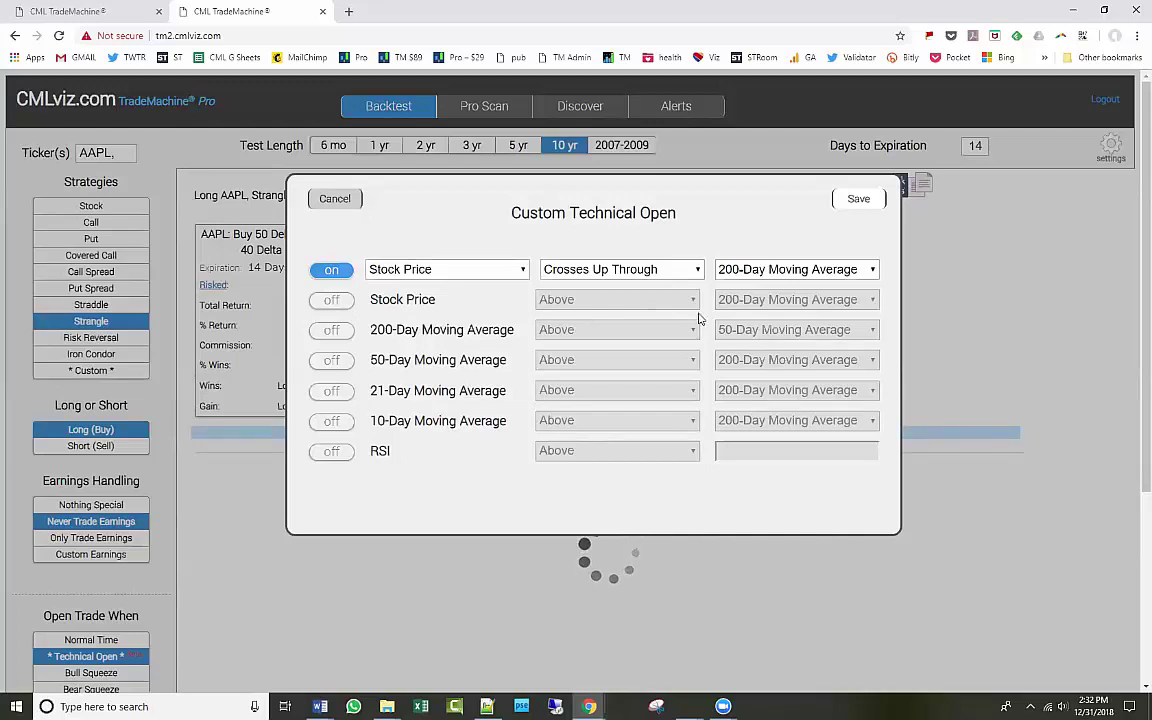
click(338, 304)
click(338, 305)
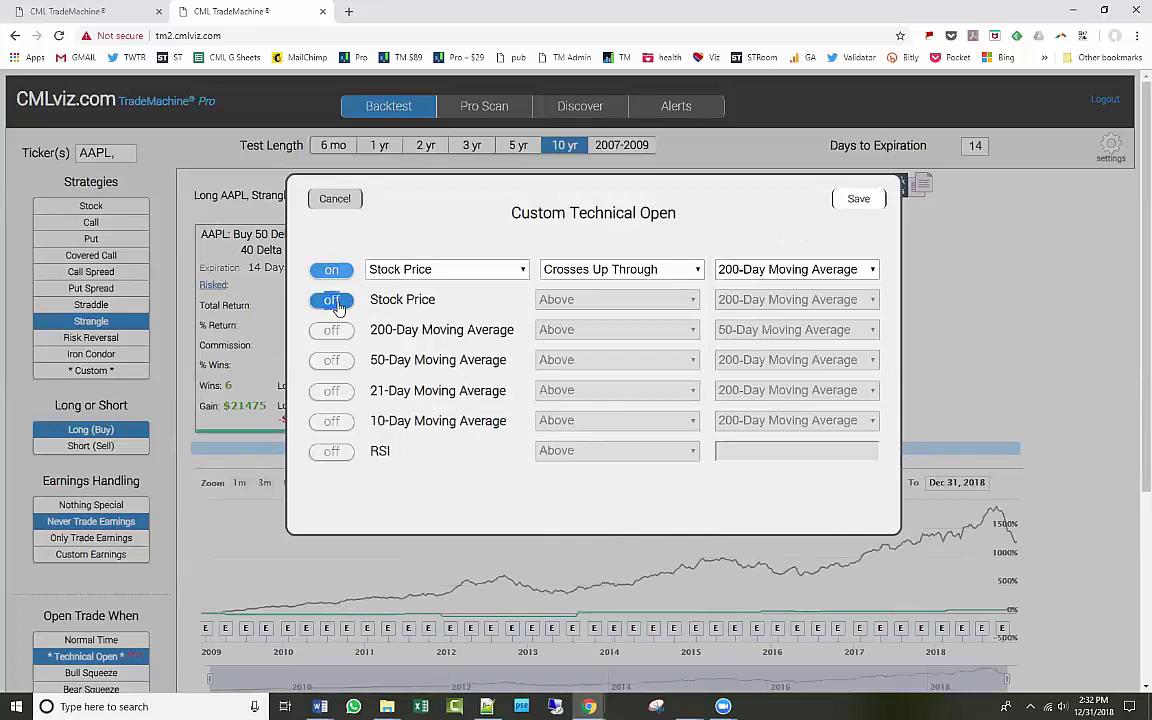
click(641, 272)
click(622, 303)
click(813, 272)
click(814, 284)
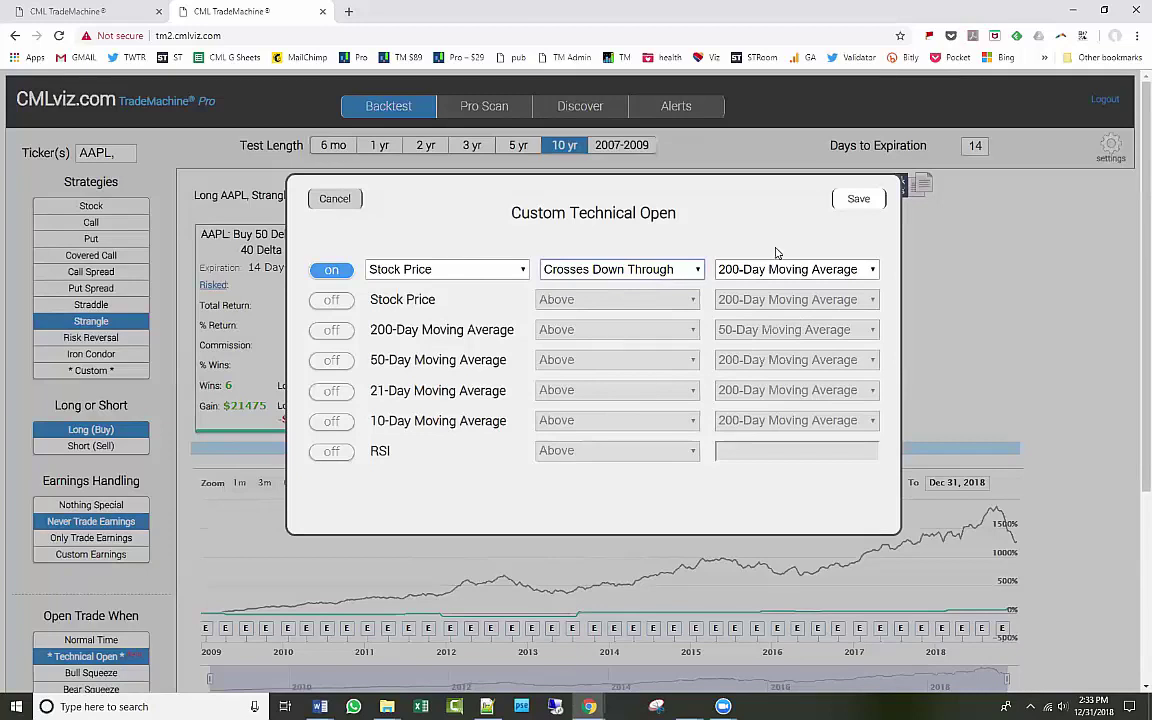
click(857, 200)
Close strangle trades at a 20% gain or after 10 days, and apply.
scroll(340, 491, down, 3)
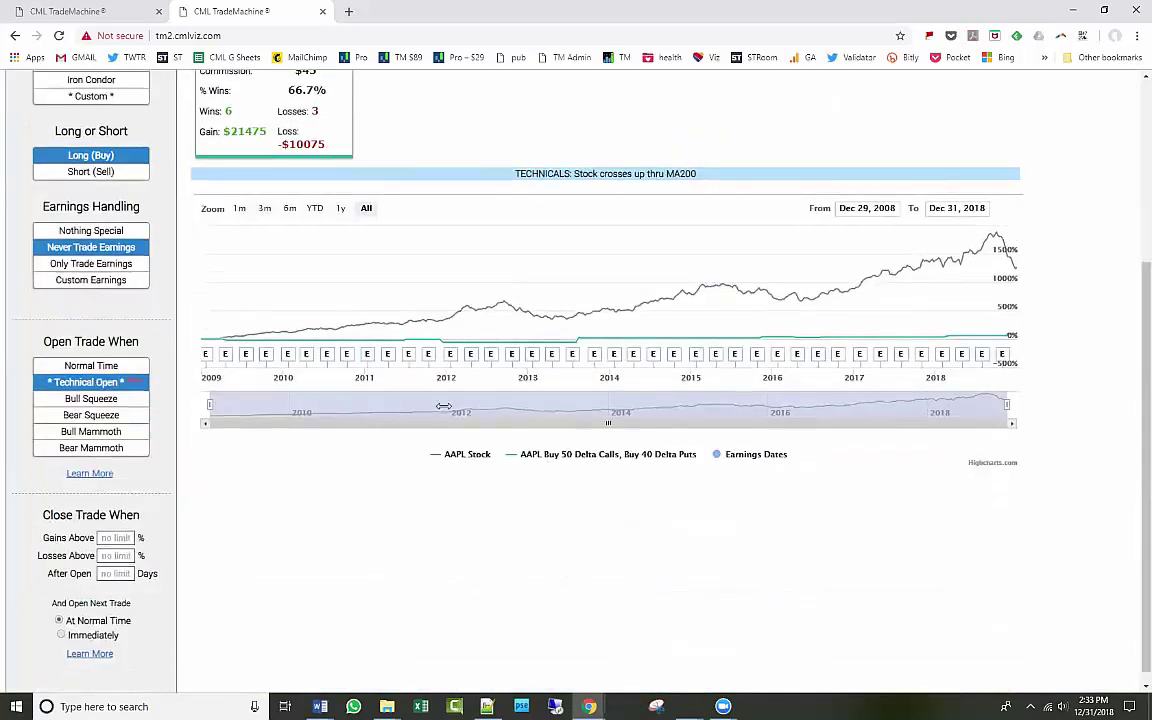
click(125, 525)
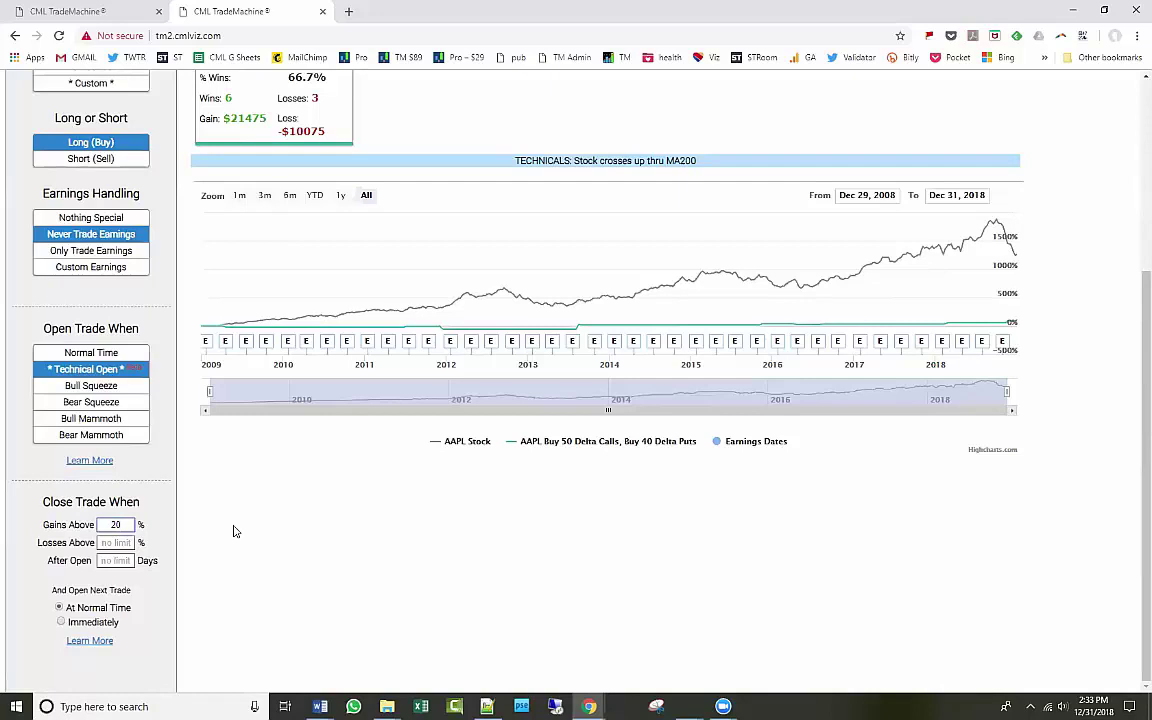
click(114, 560)
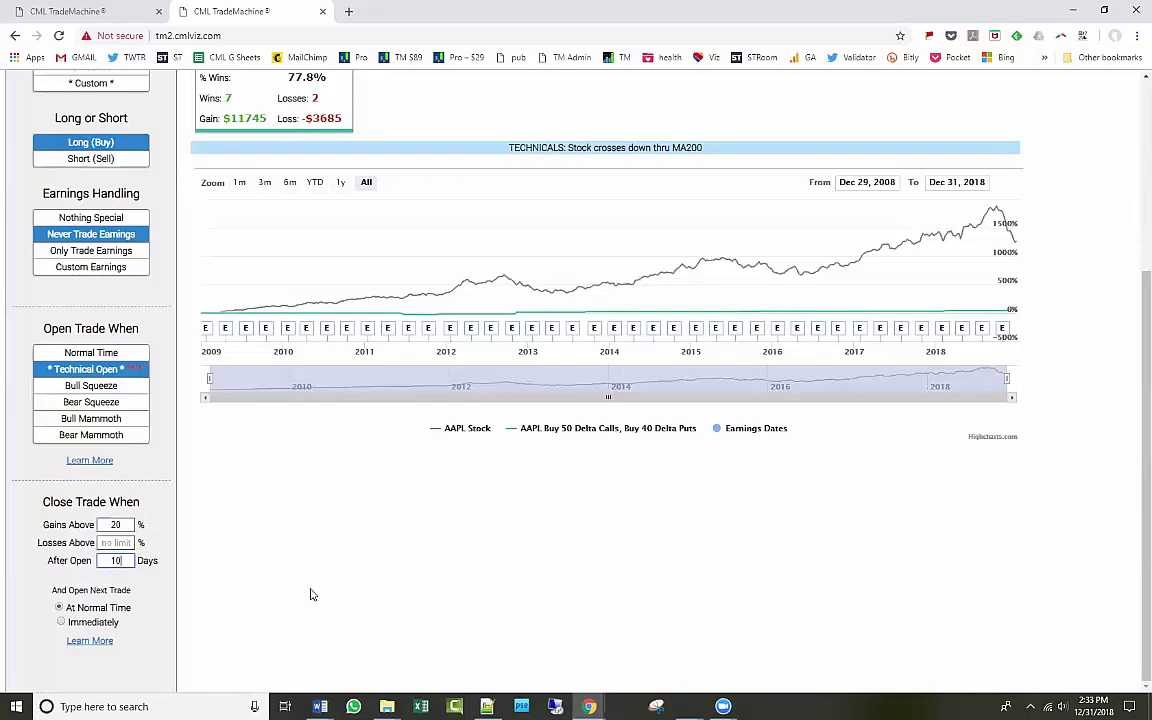
click(281, 541)
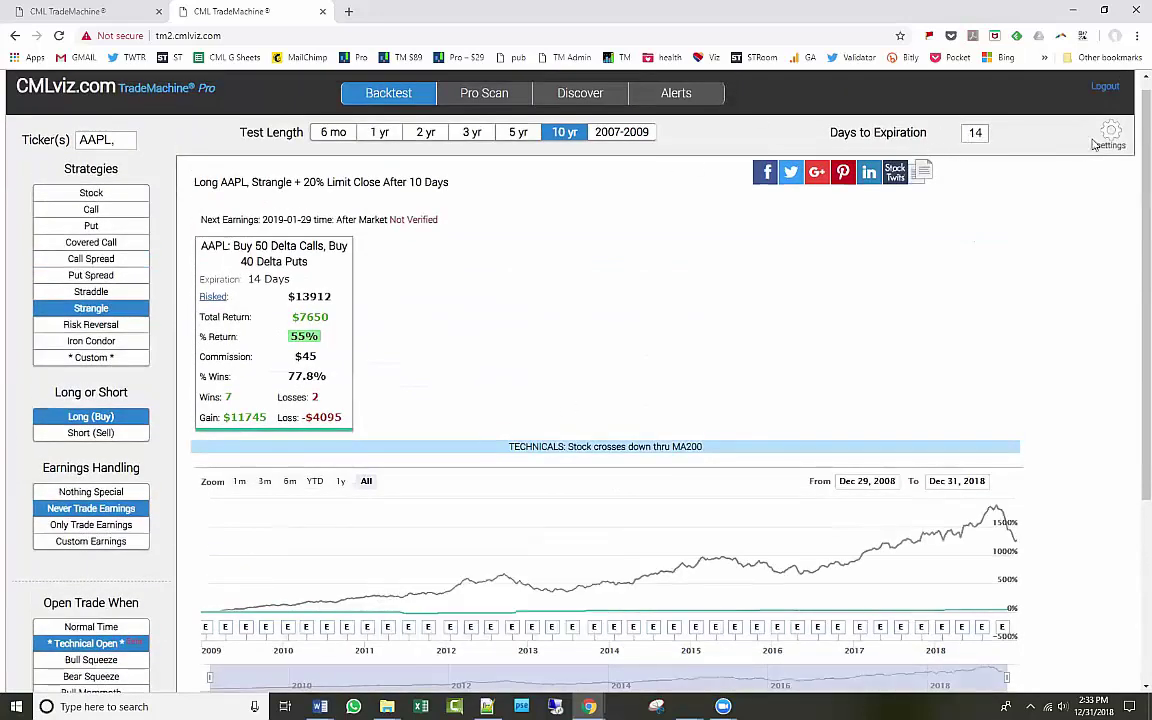
Change the technical open crossover to the 50-Day Moving Average and save it.
click(91, 643)
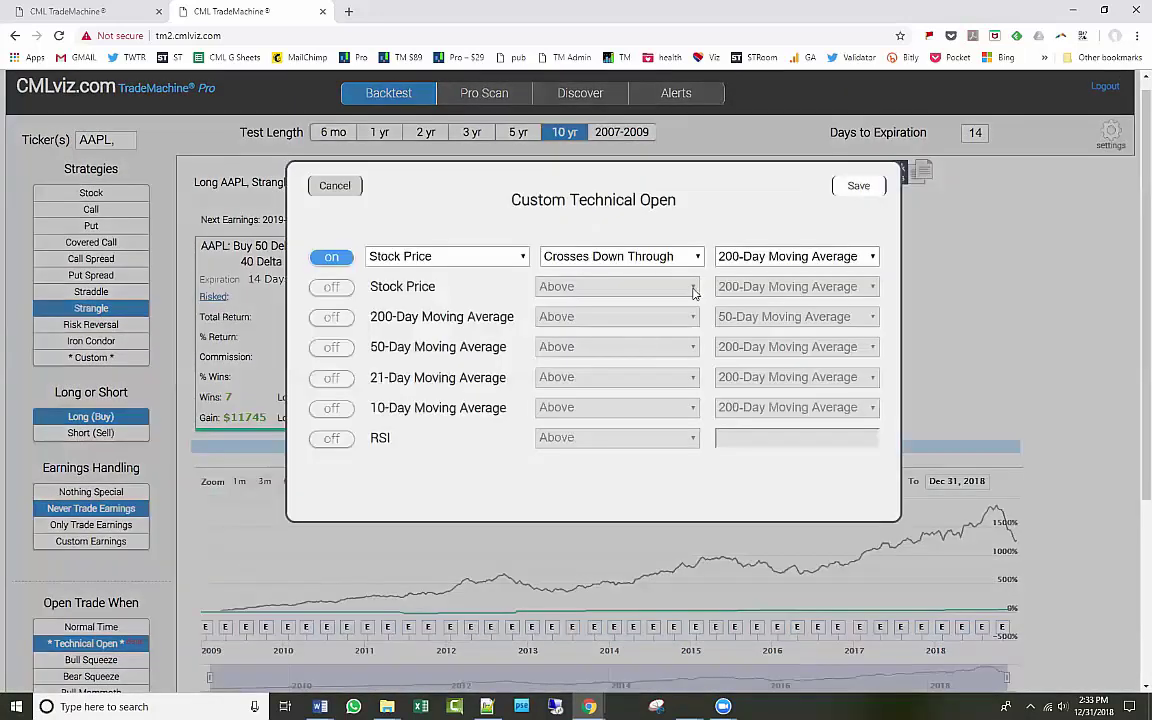
click(757, 258)
click(790, 285)
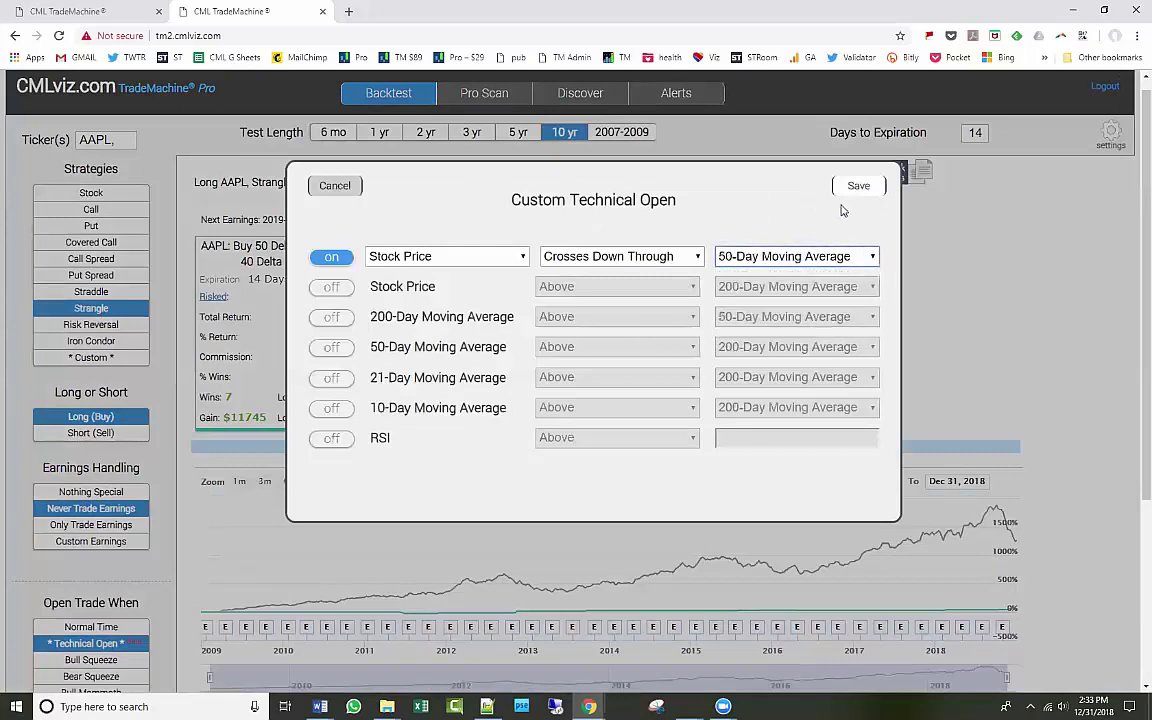
click(858, 185)
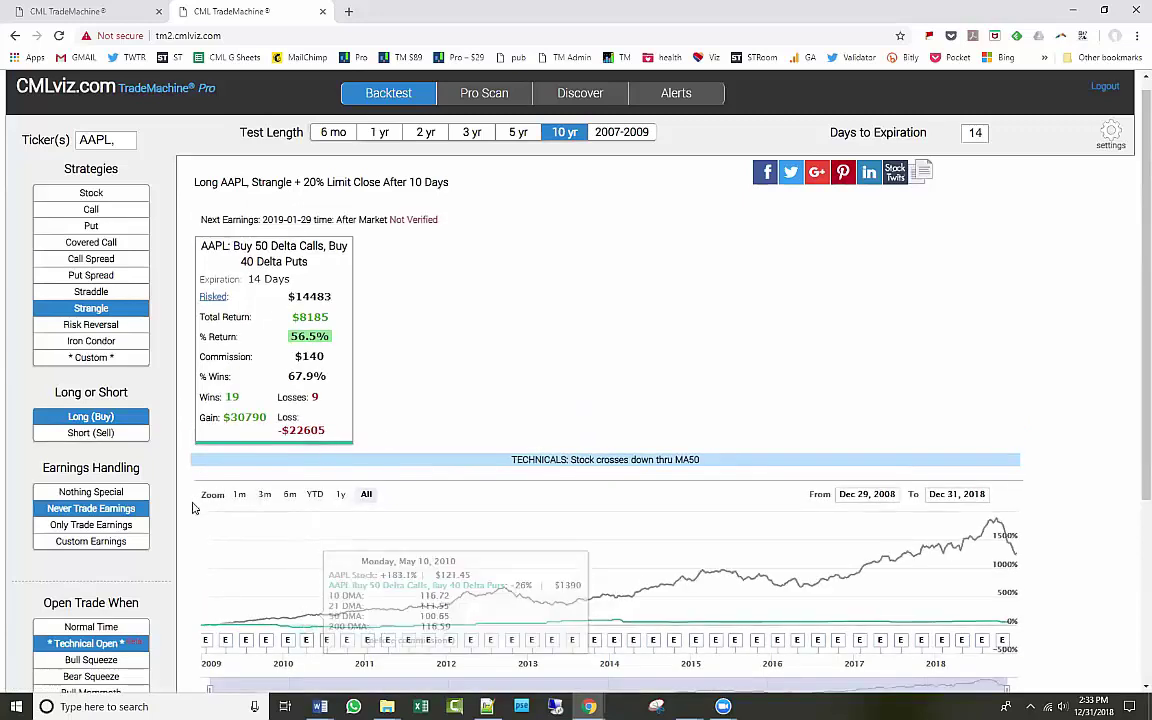
scroll(193, 507, down, 2)
click(90, 437)
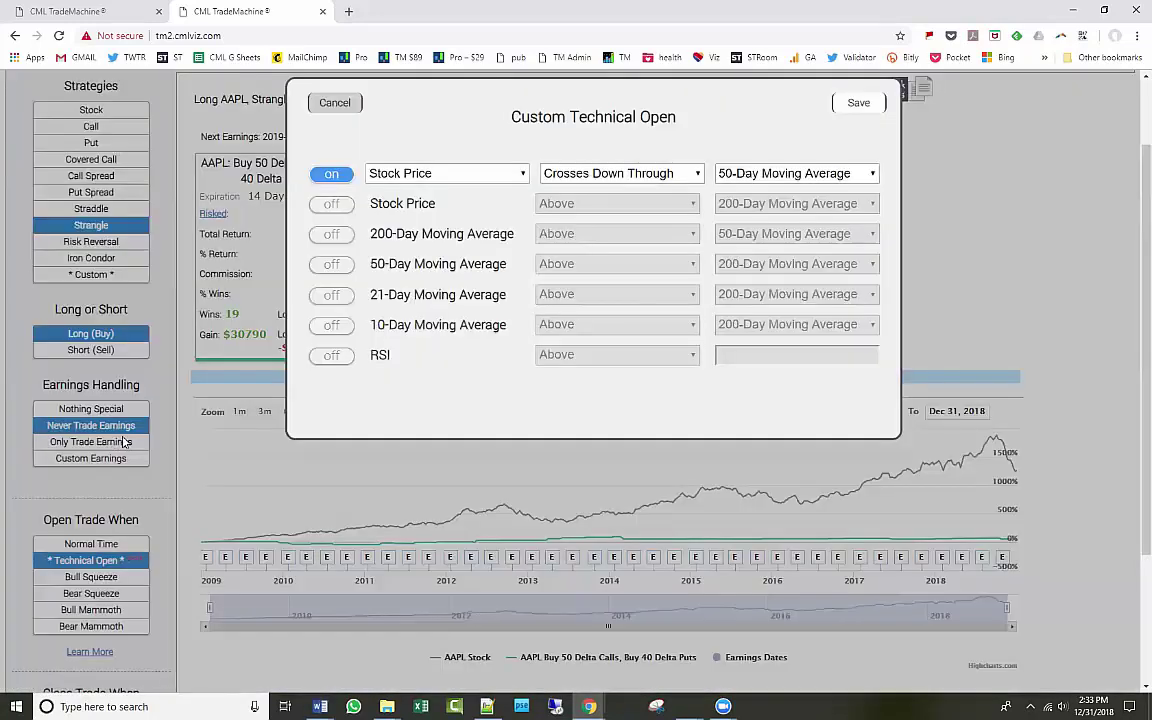
click(855, 103)
Go to the Pro Scan page.
scroll(319, 476, down, 2)
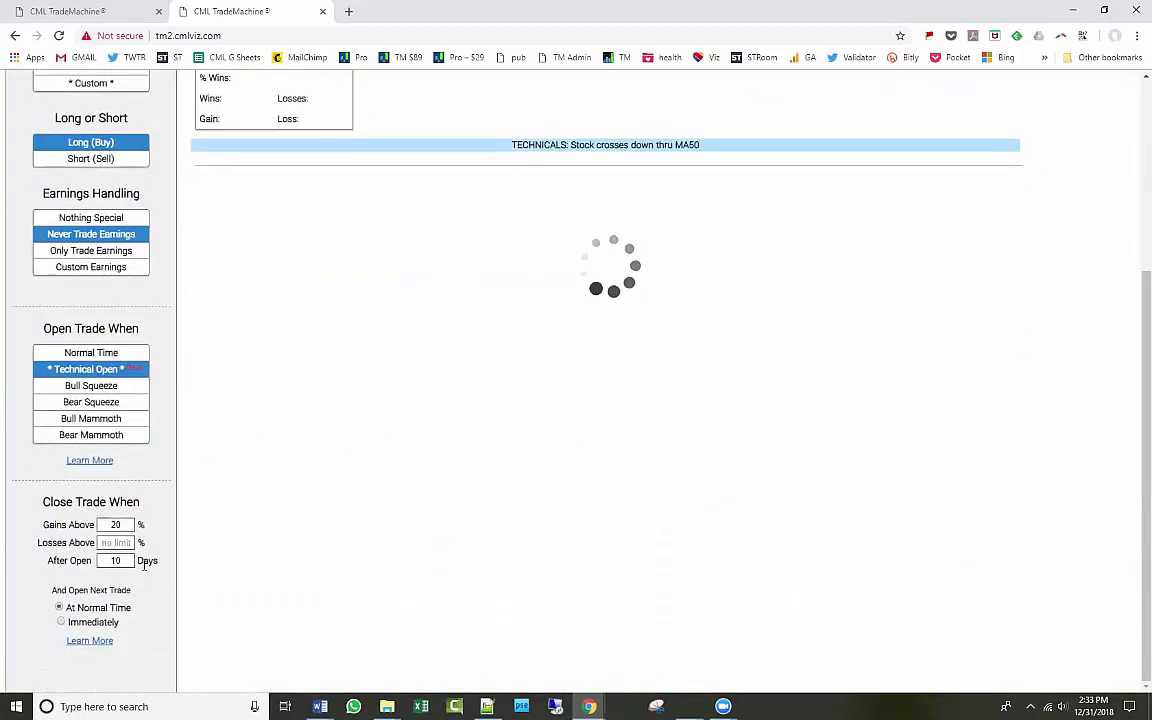
scroll(141, 576, up, 5)
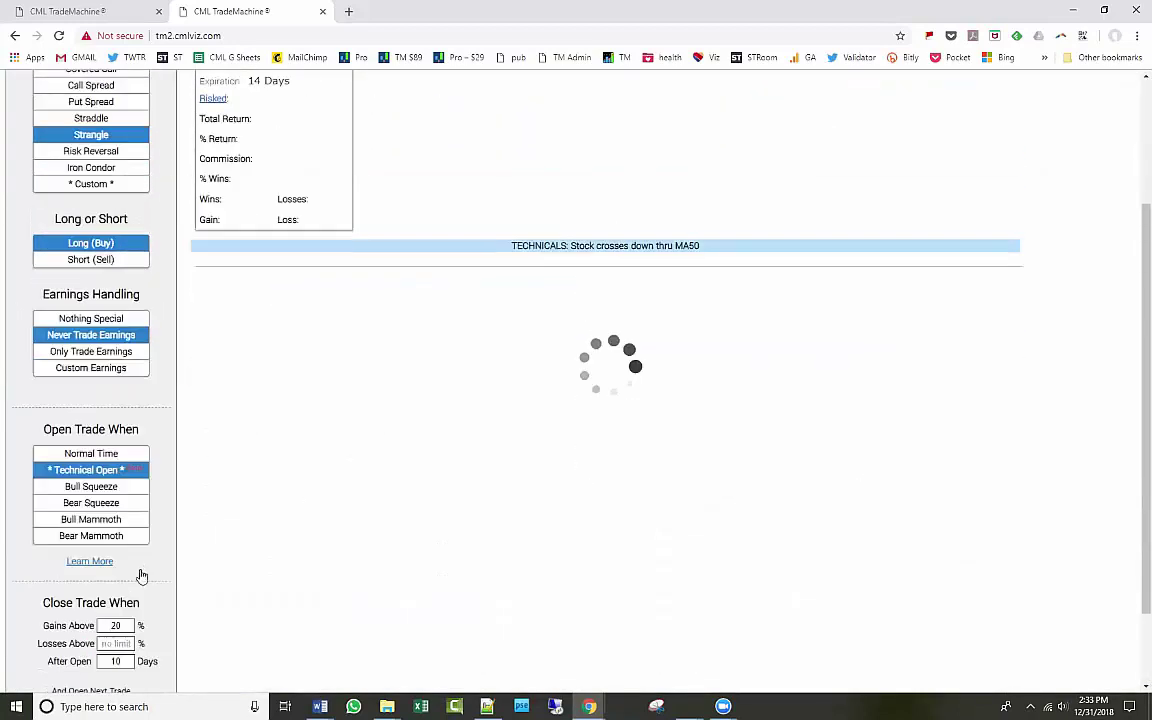
click(495, 108)
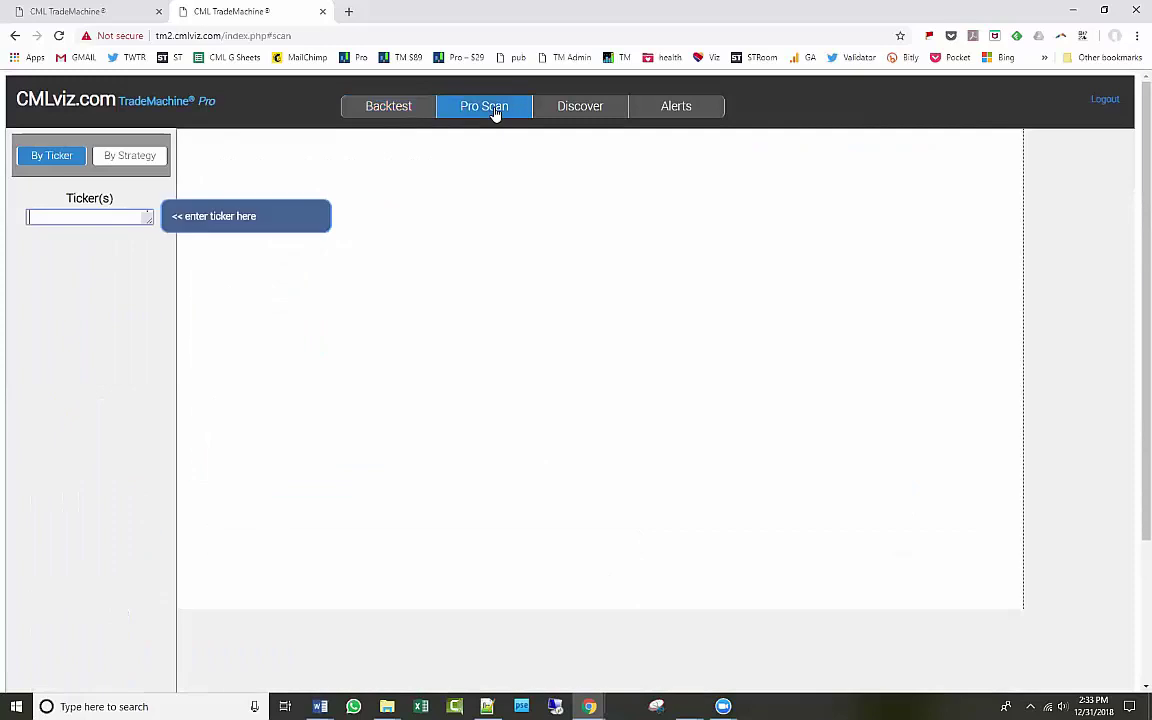
Scan NASDAQ 100 for Technical Long Strangles, sort by ticker, and open the AAPL result.
click(156, 161)
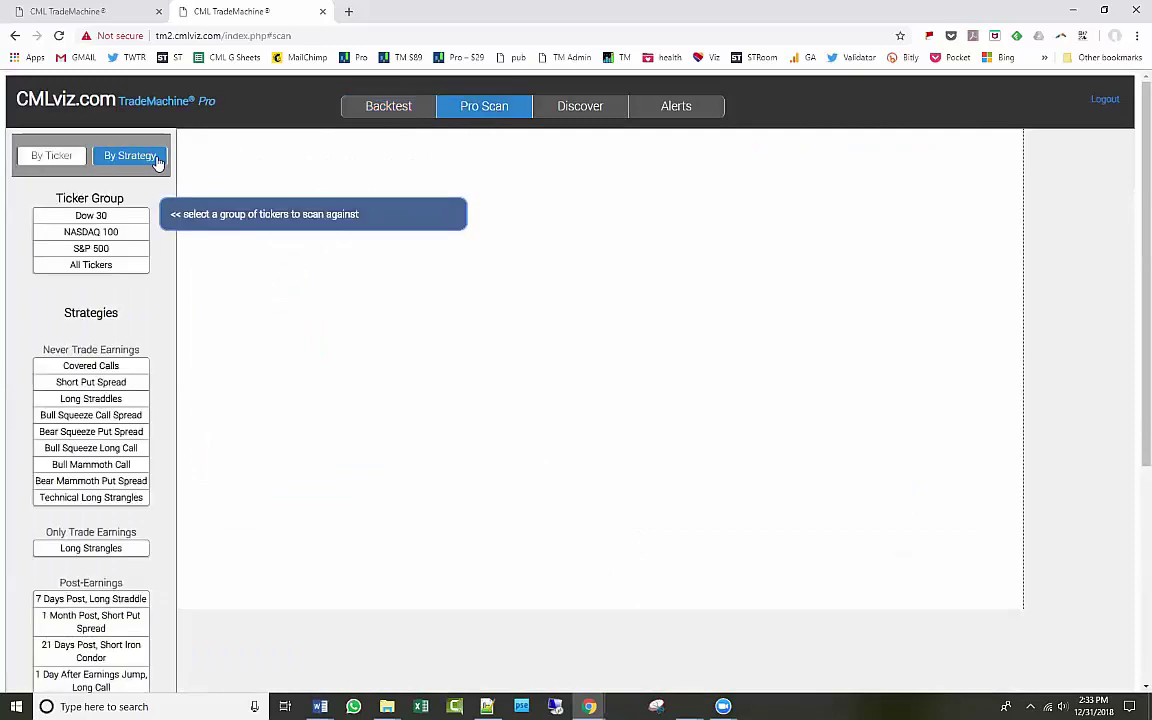
click(130, 233)
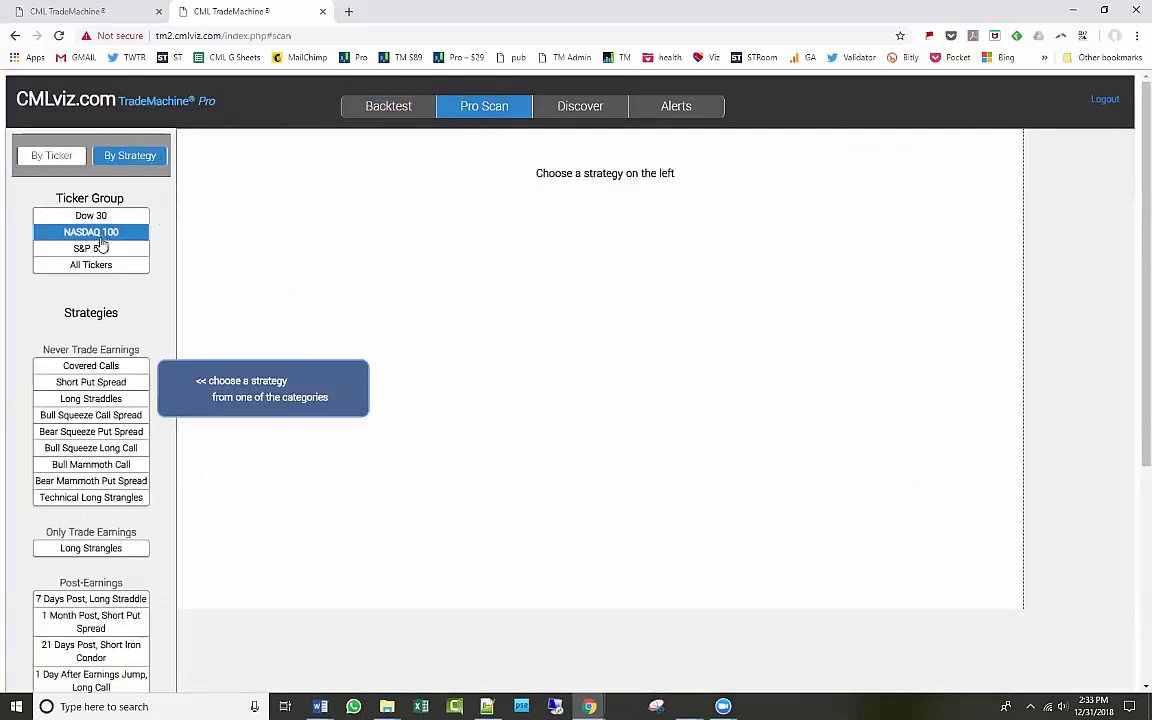
click(91, 497)
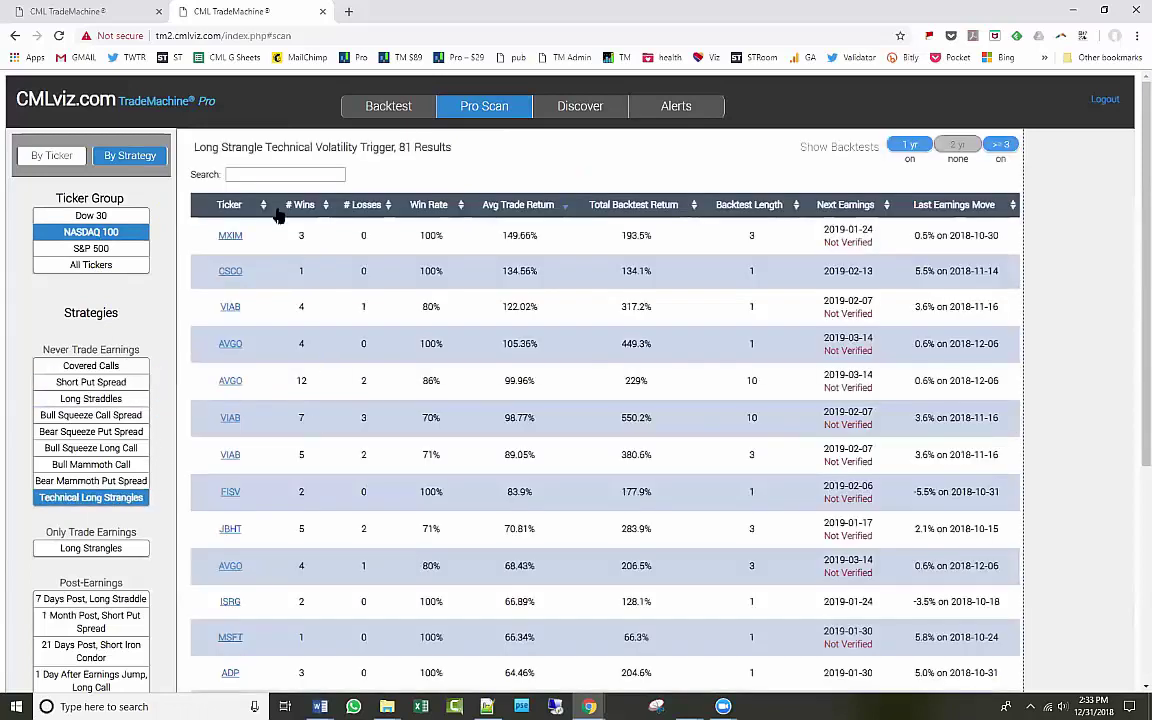
click(264, 207)
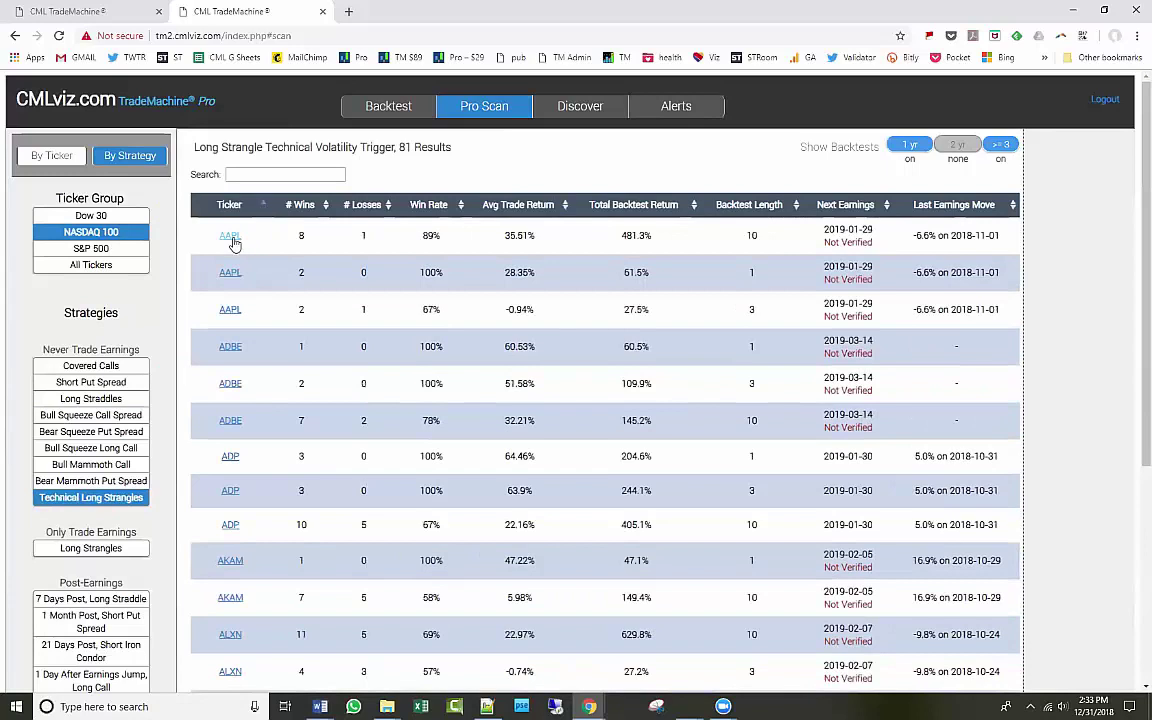
click(230, 235)
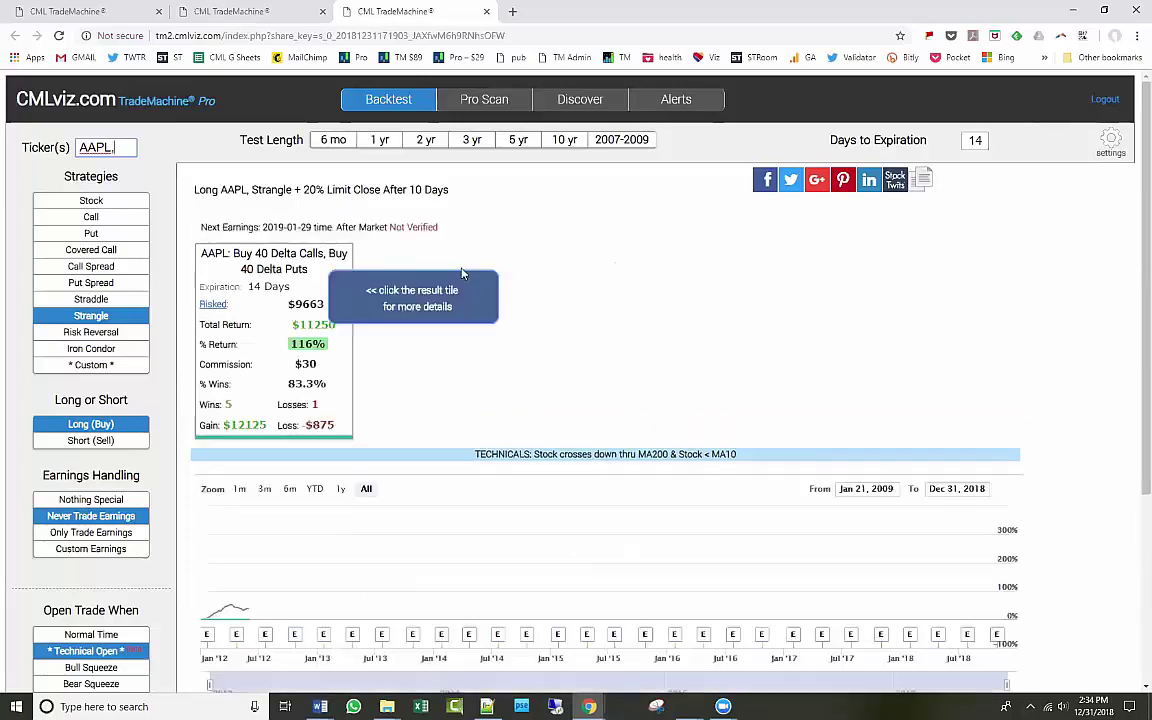
Extend the AAPL strangle backtest to 10 years, keeping the 40-delta legs and technical entry conditions.
click(561, 142)
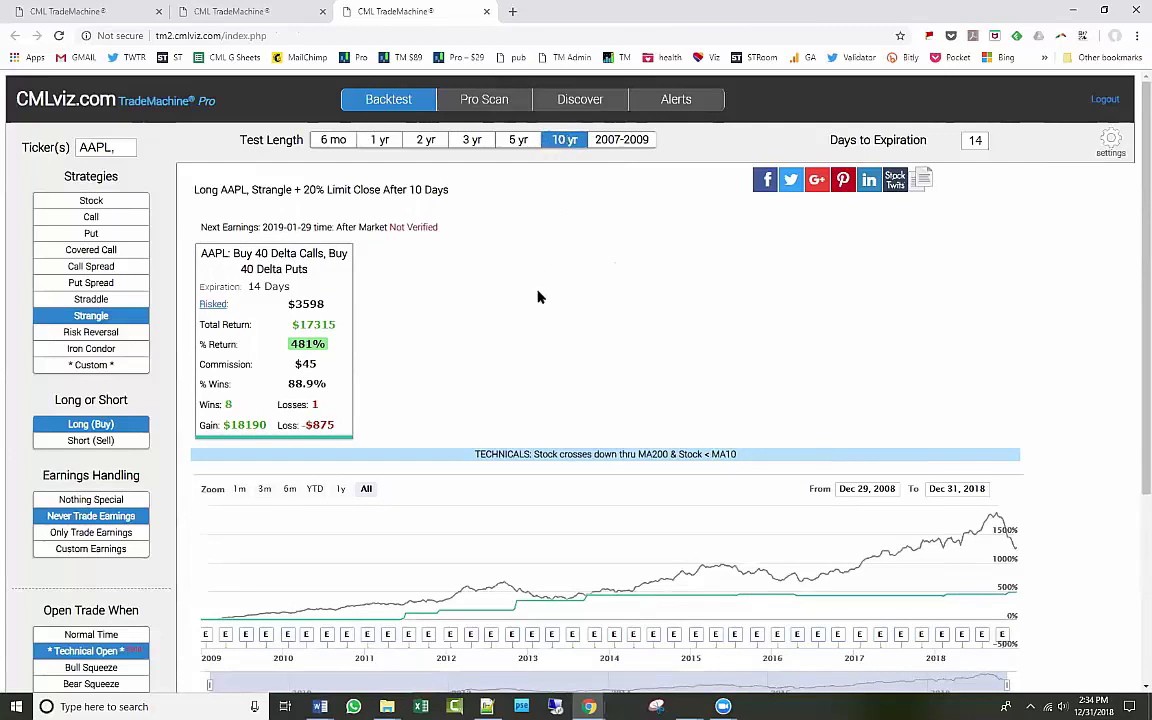
click(1112, 143)
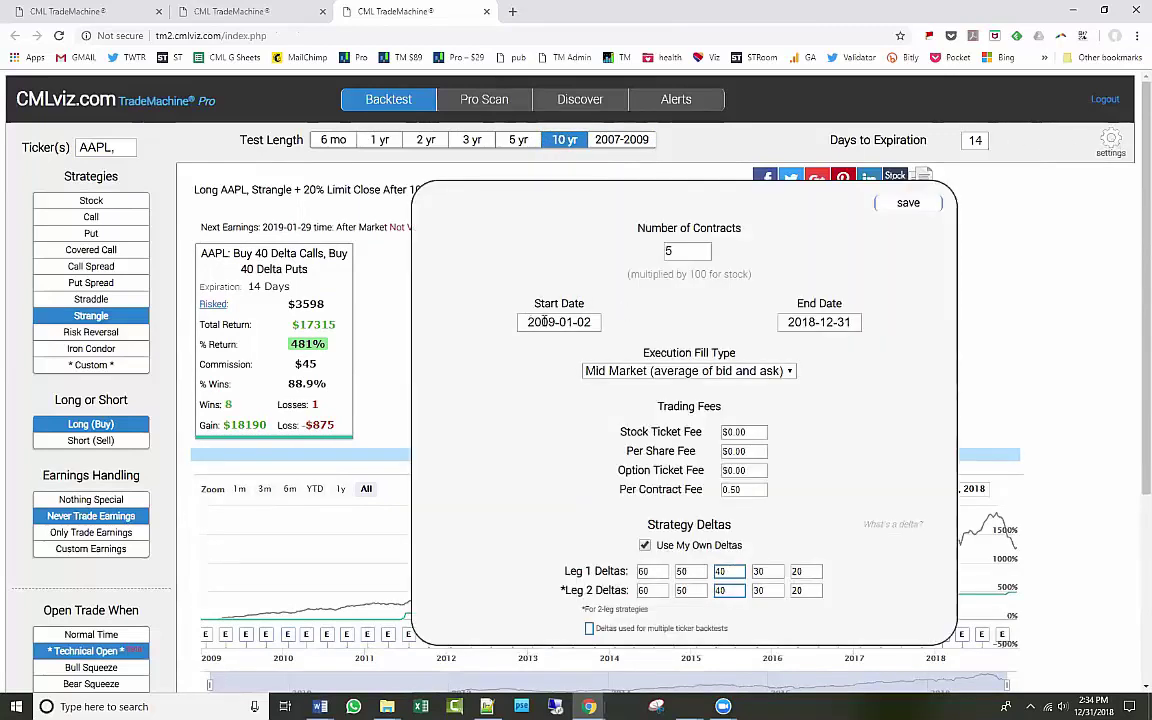
click(909, 206)
scroll(465, 432, down, 2)
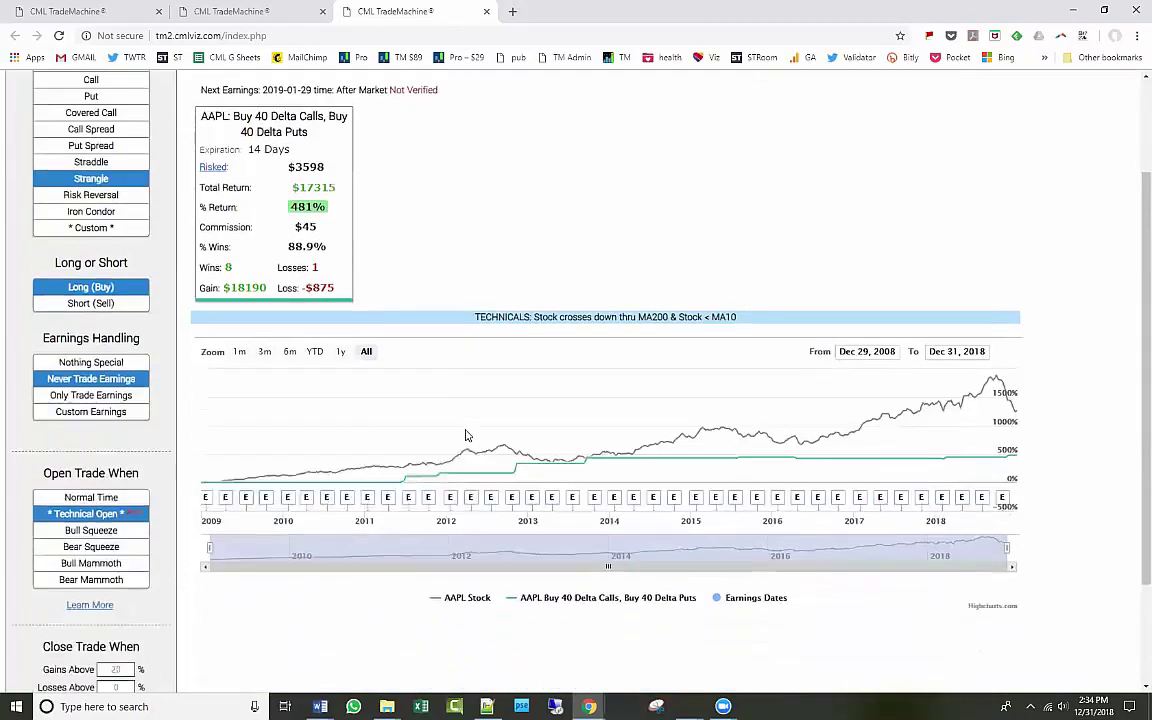
click(88, 513)
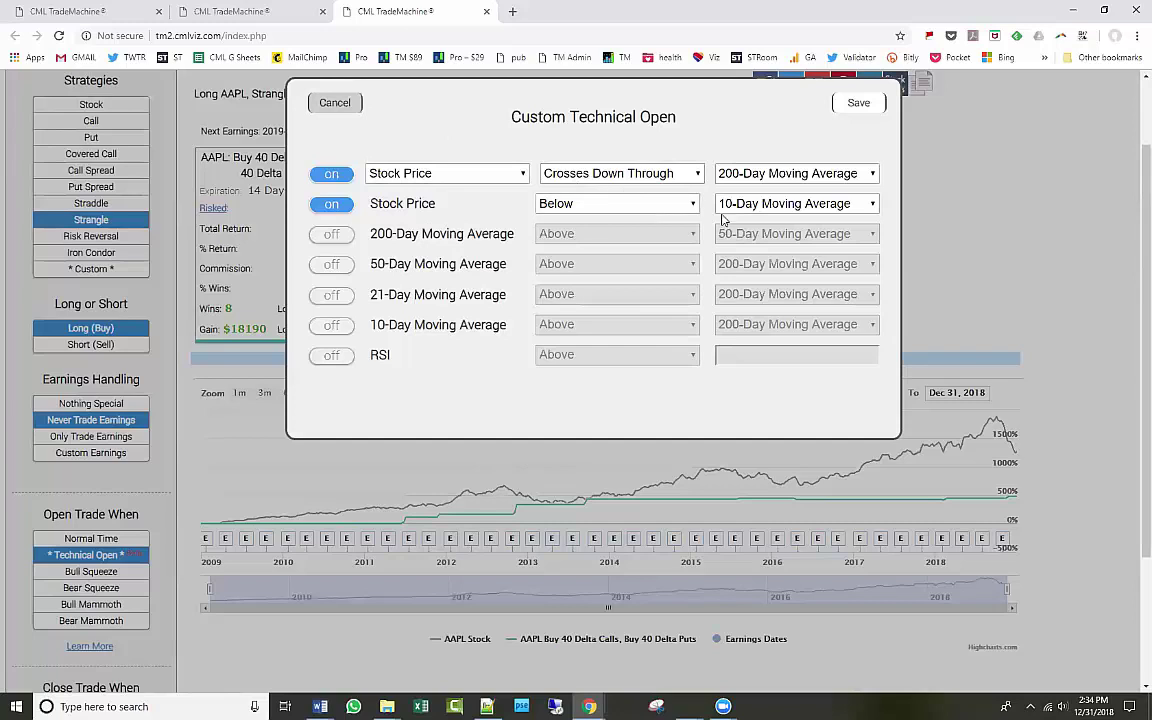
click(857, 106)
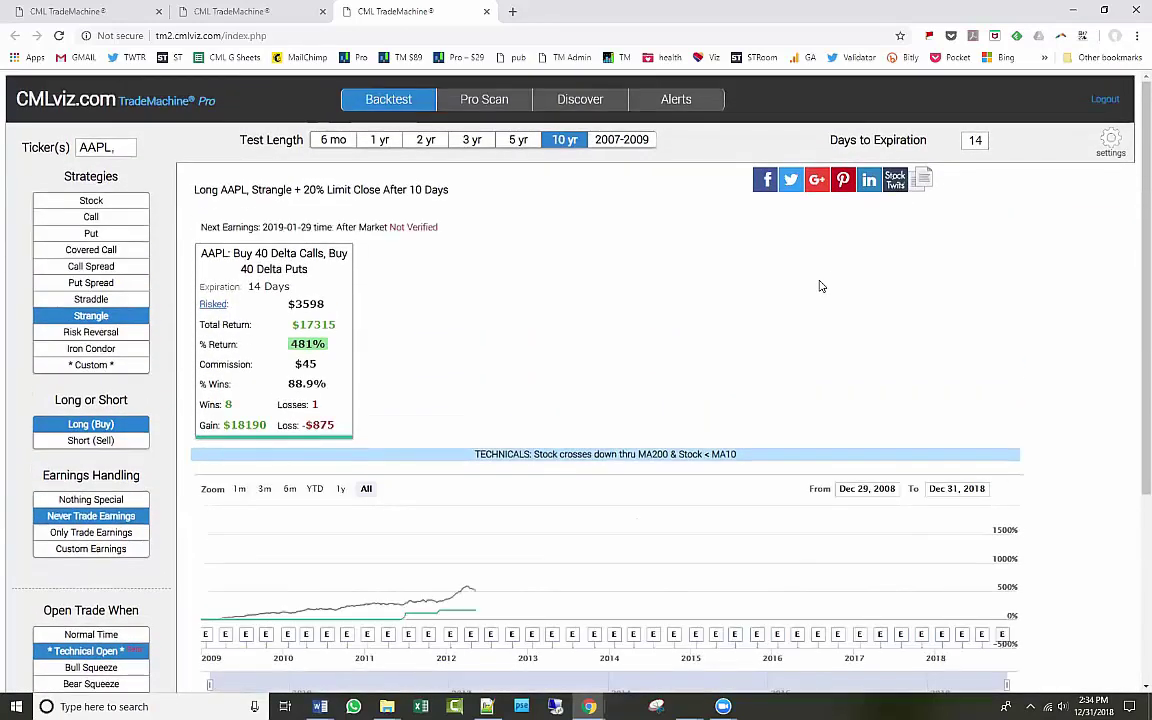
Run the NASDAQ 100 7 Days Pre Long Call Technical scan, sort by most wins, and open MSFT.
click(506, 104)
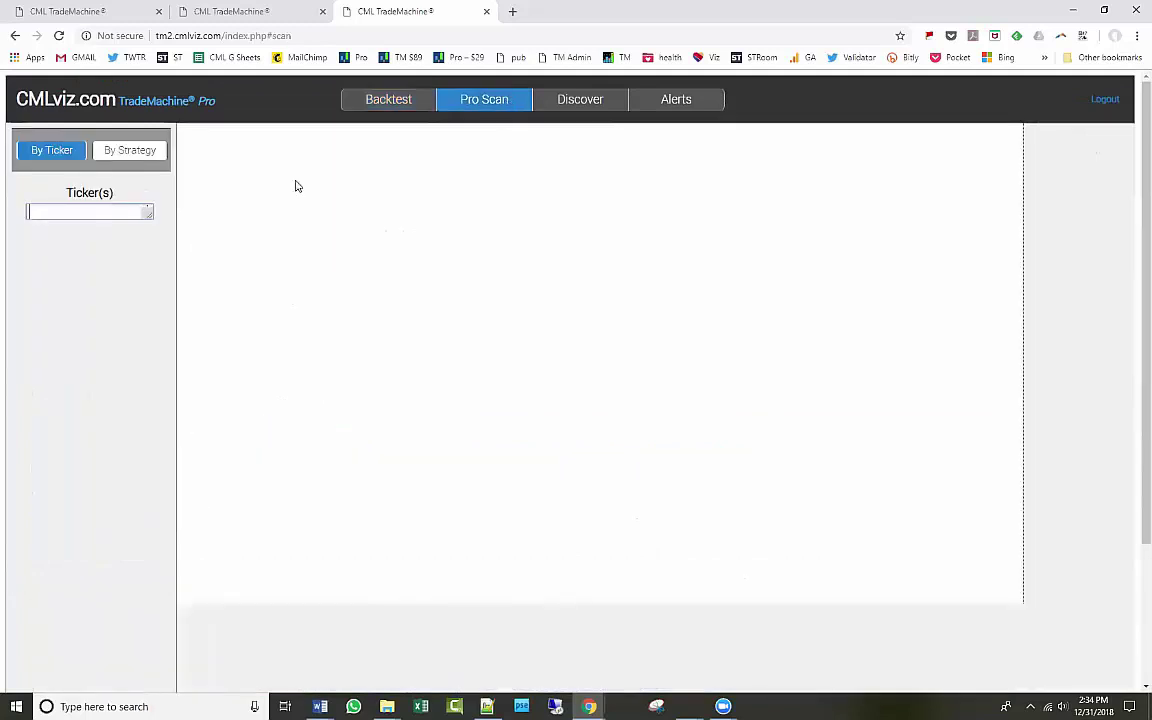
click(150, 152)
click(110, 228)
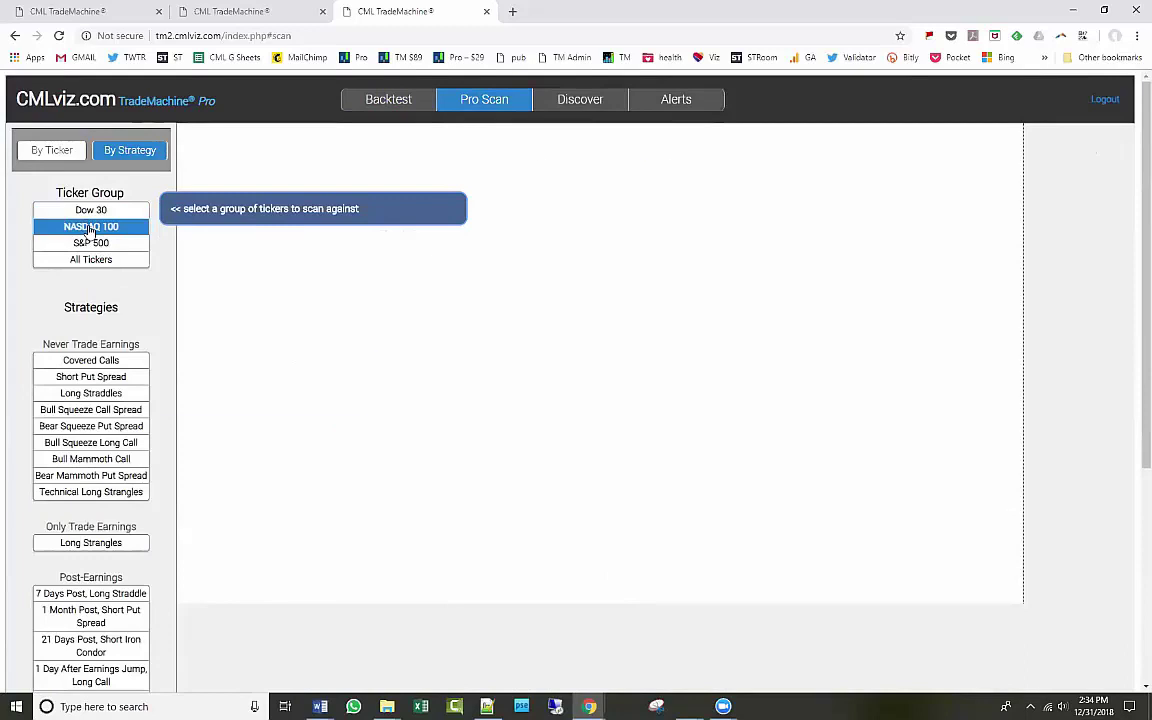
click(90, 228)
scroll(183, 490, down, 2)
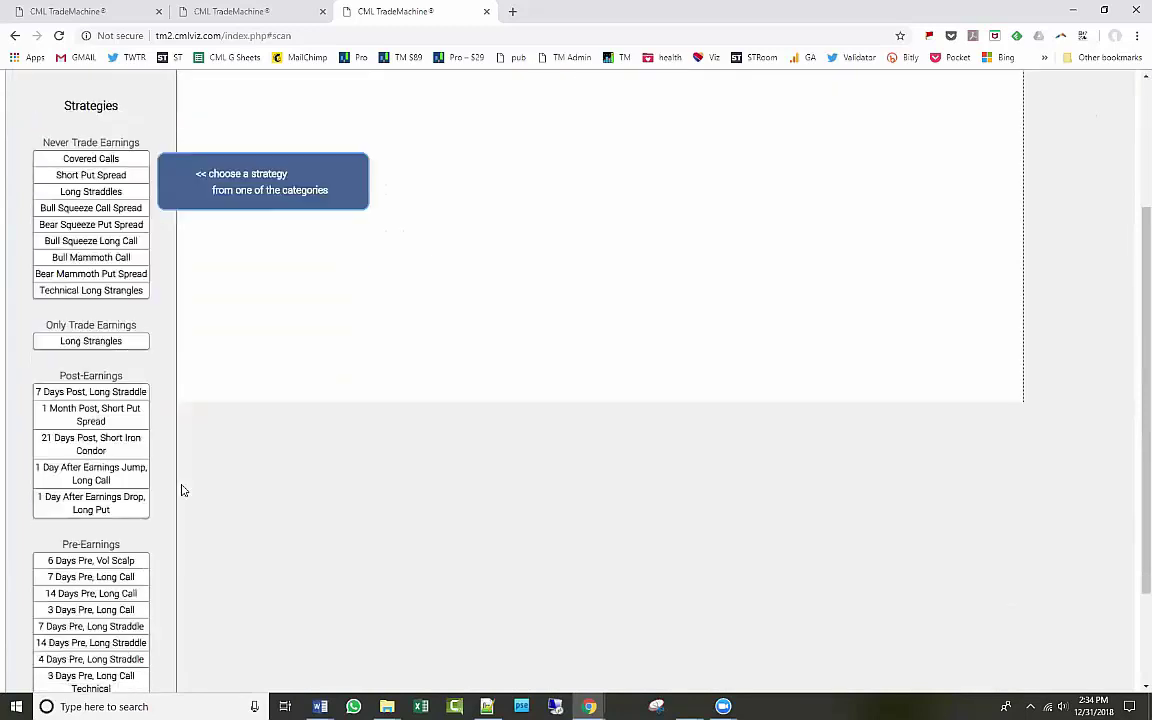
scroll(183, 490, down, 2)
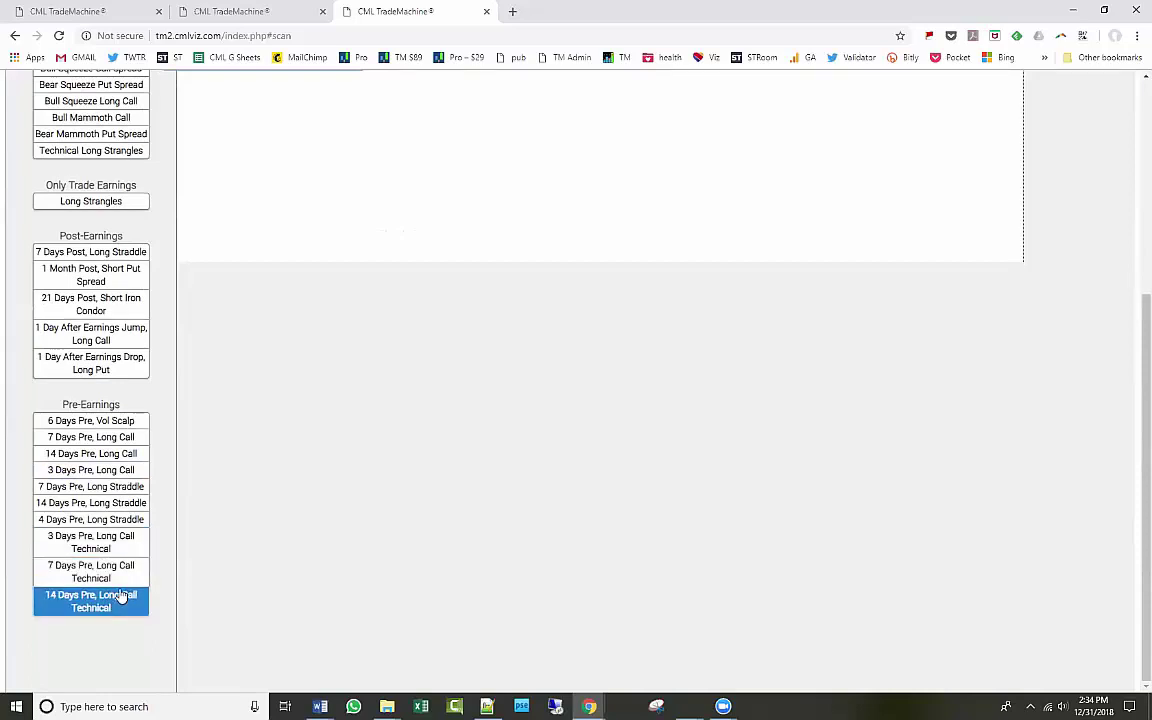
click(118, 580)
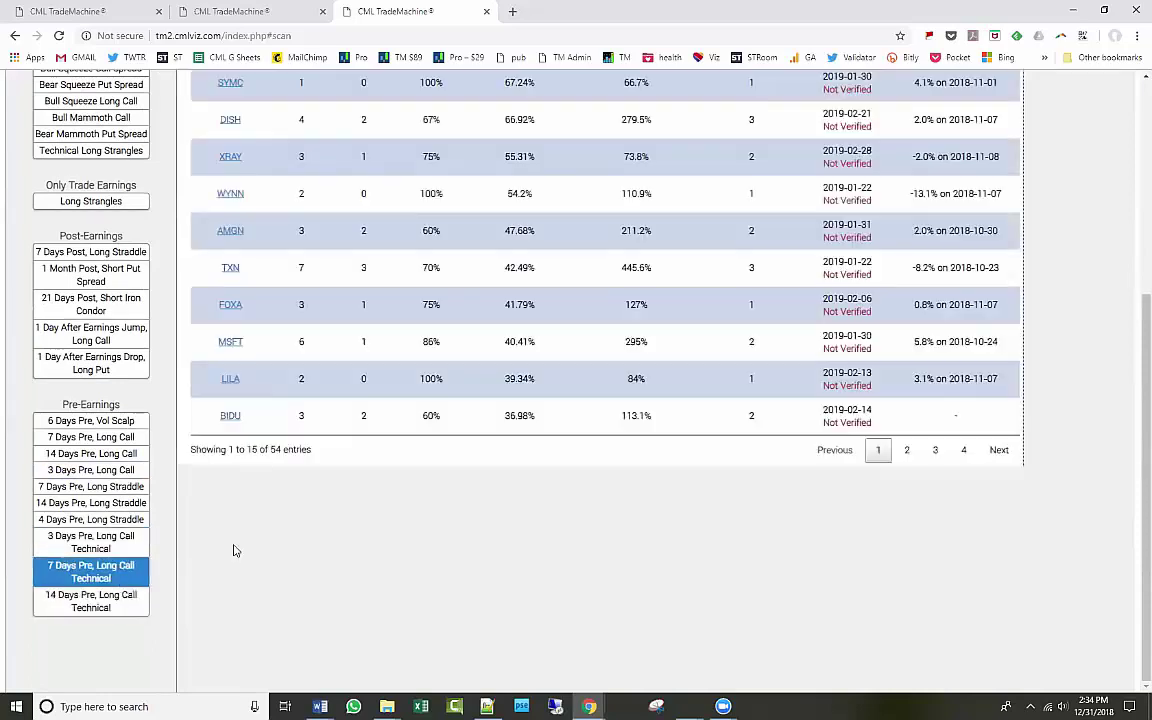
click(324, 208)
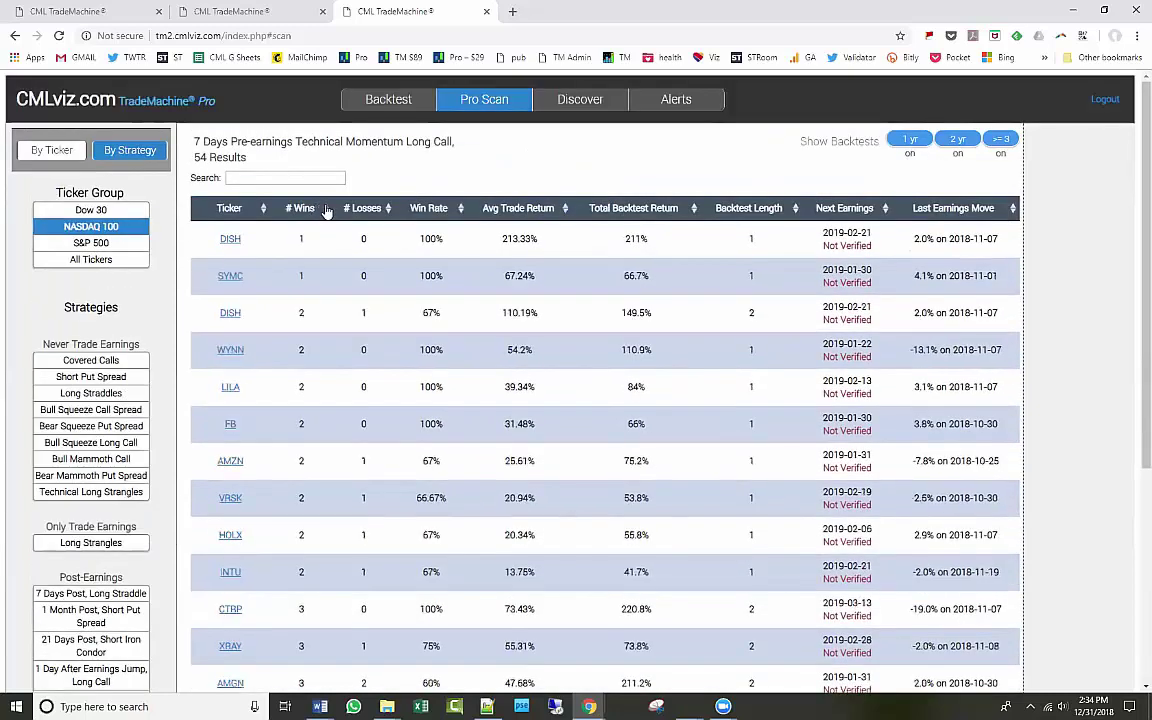
click(324, 208)
click(230, 240)
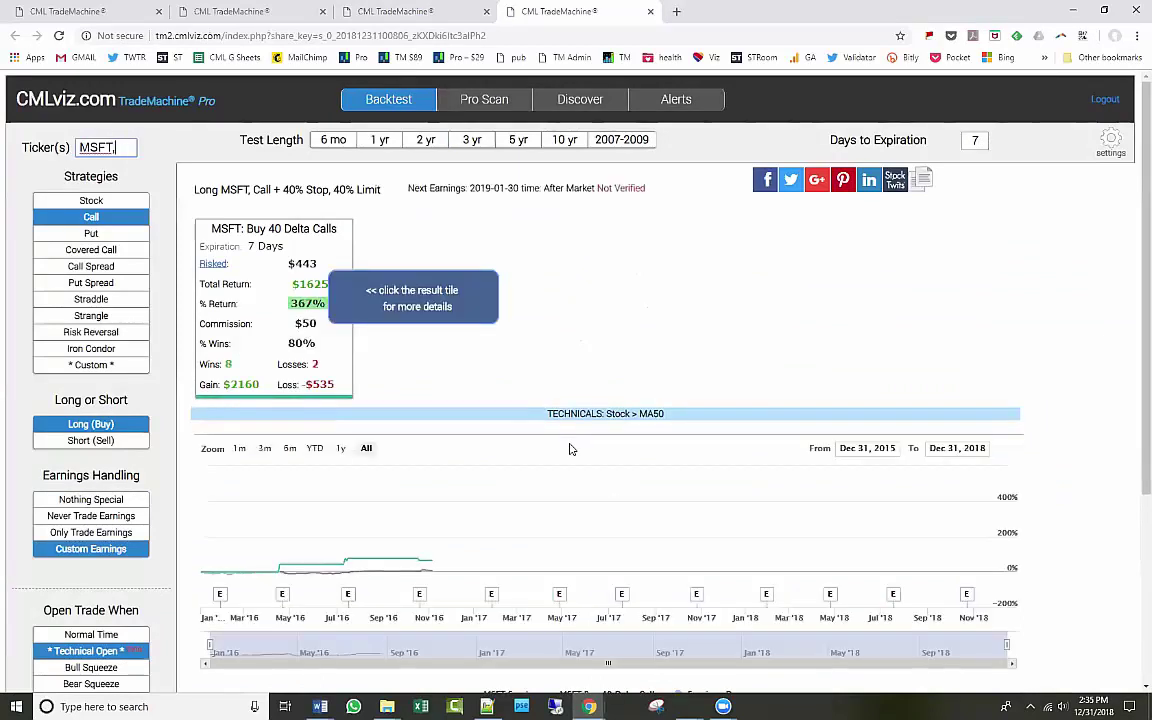
Review and keep the above-50-day-average open condition and 7-days-before earnings timing.
scroll(87, 598, down, 1)
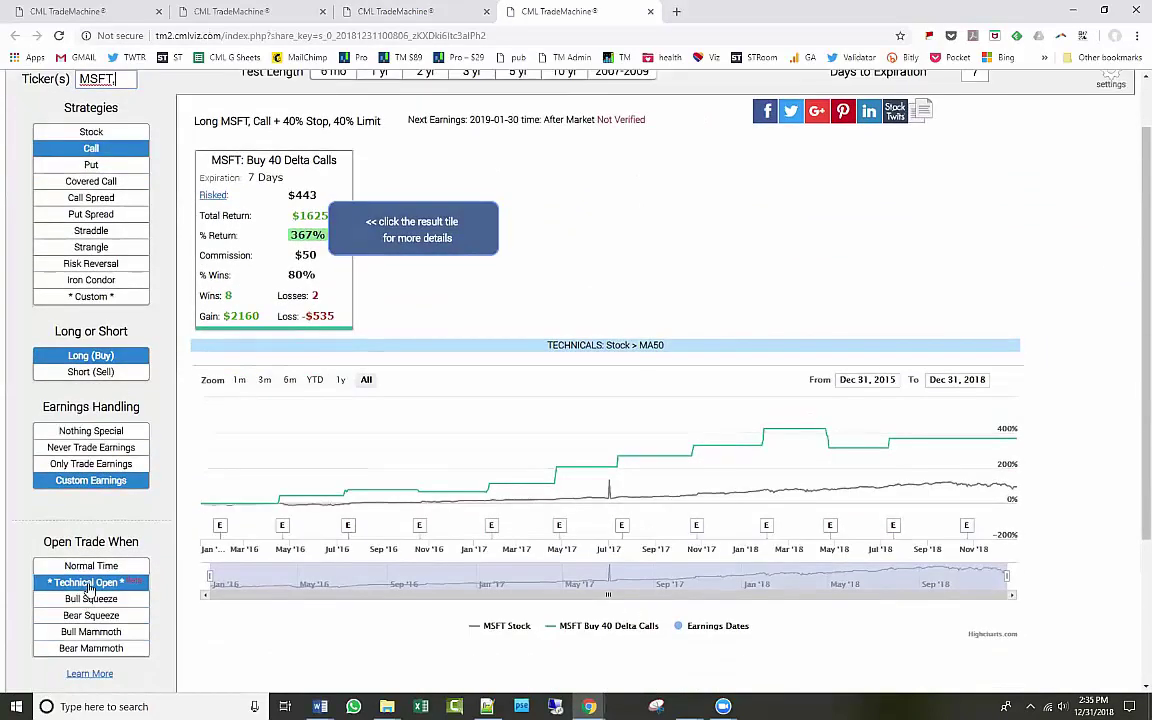
click(91, 582)
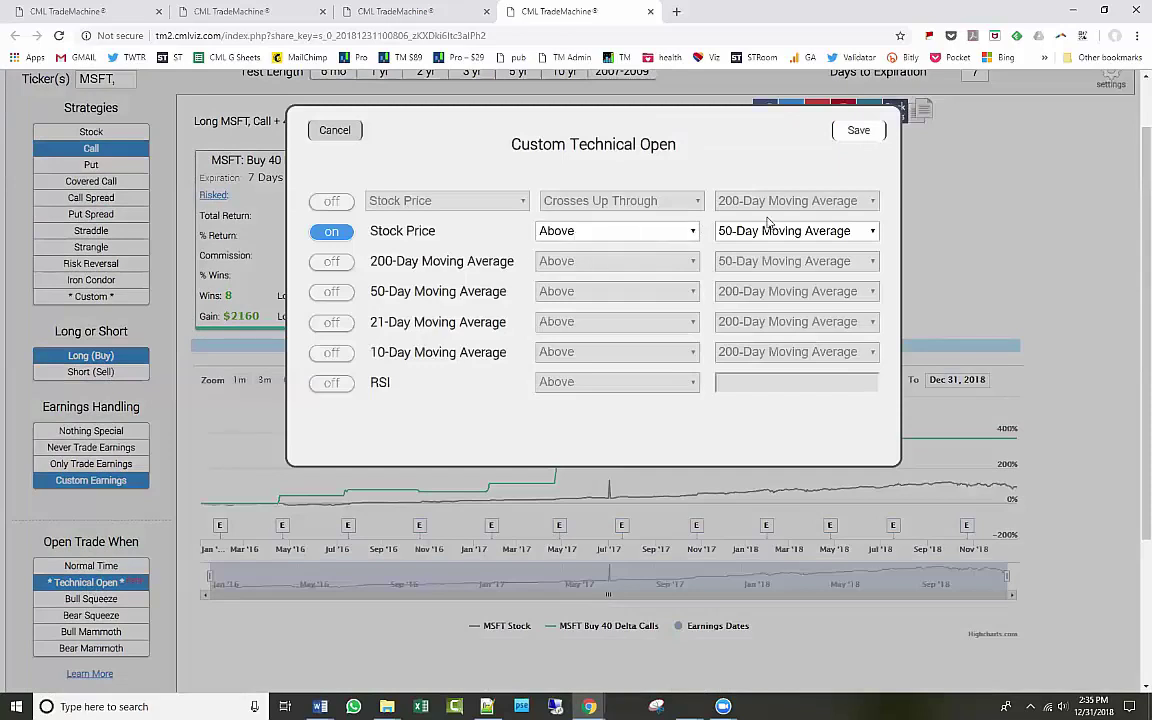
click(857, 131)
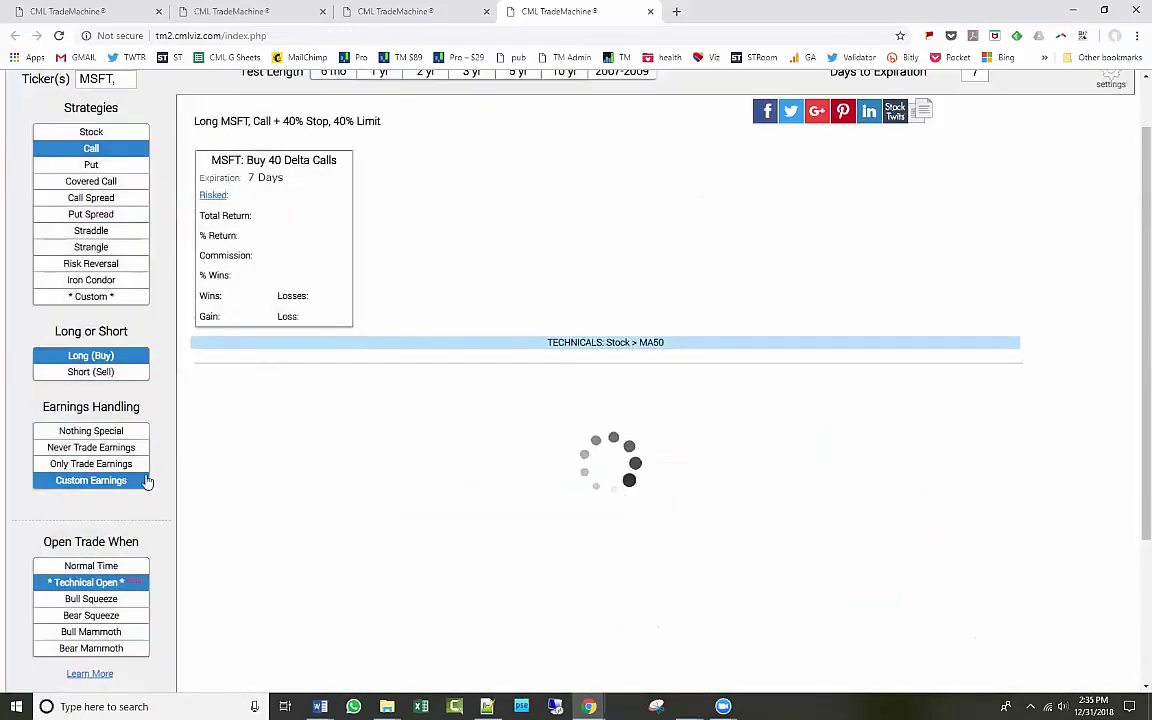
click(143, 481)
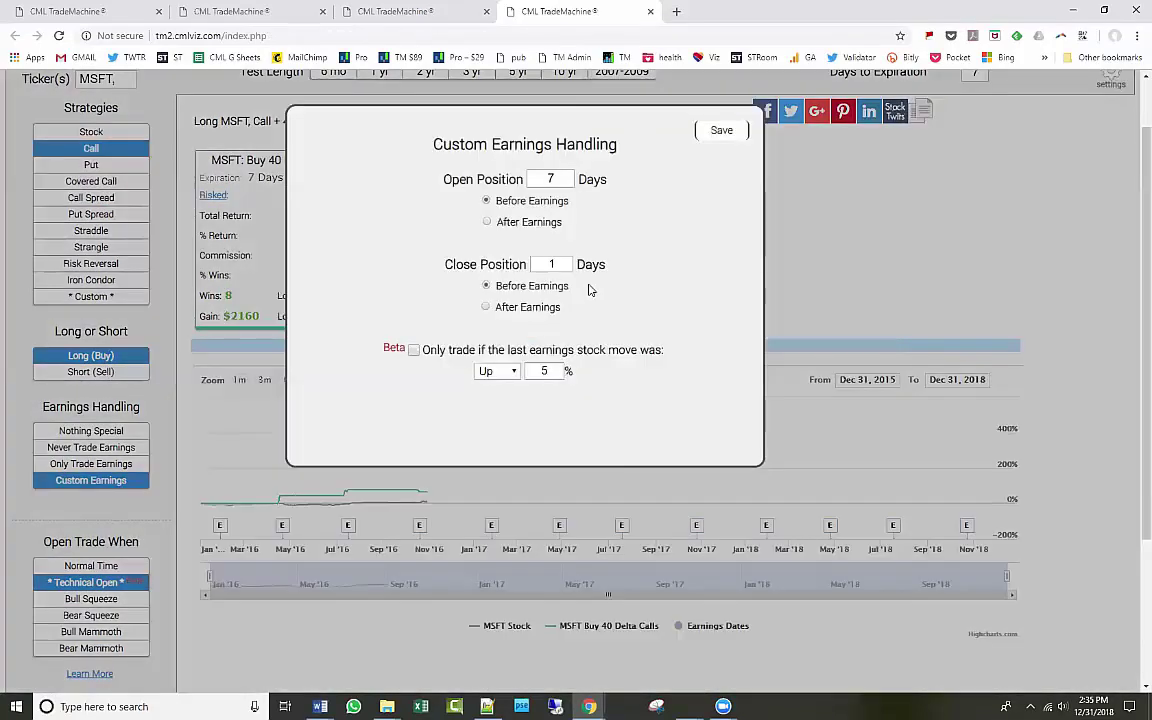
click(721, 134)
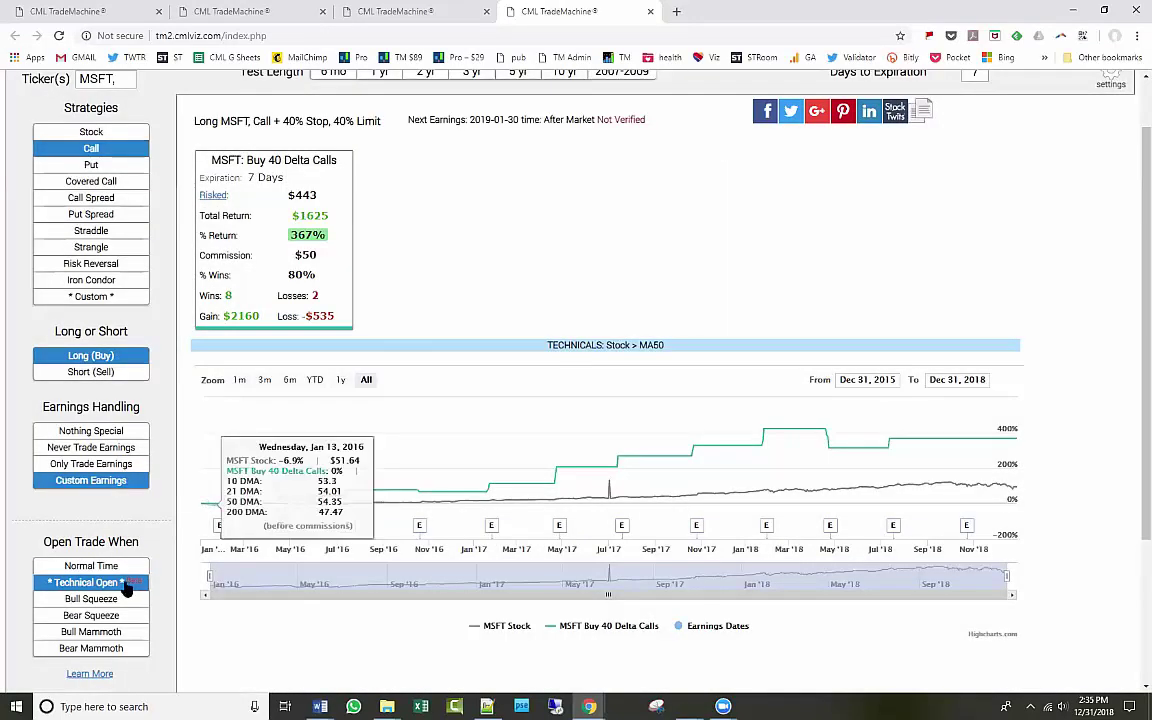
click(120, 583)
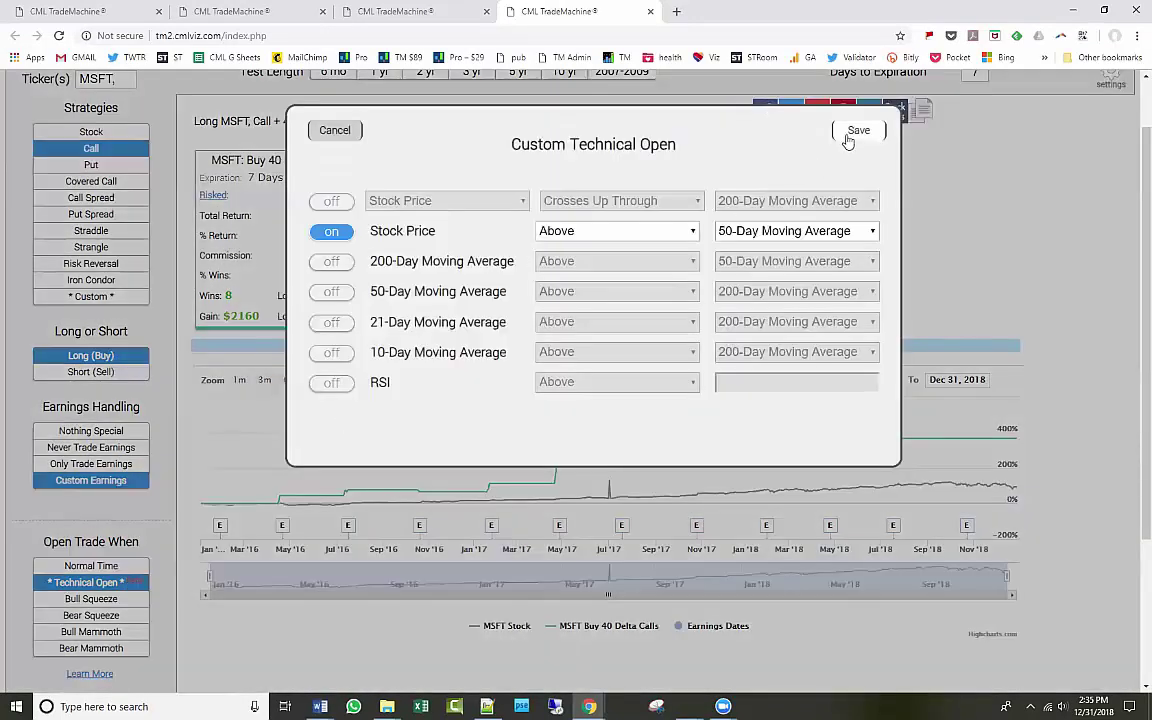
click(856, 133)
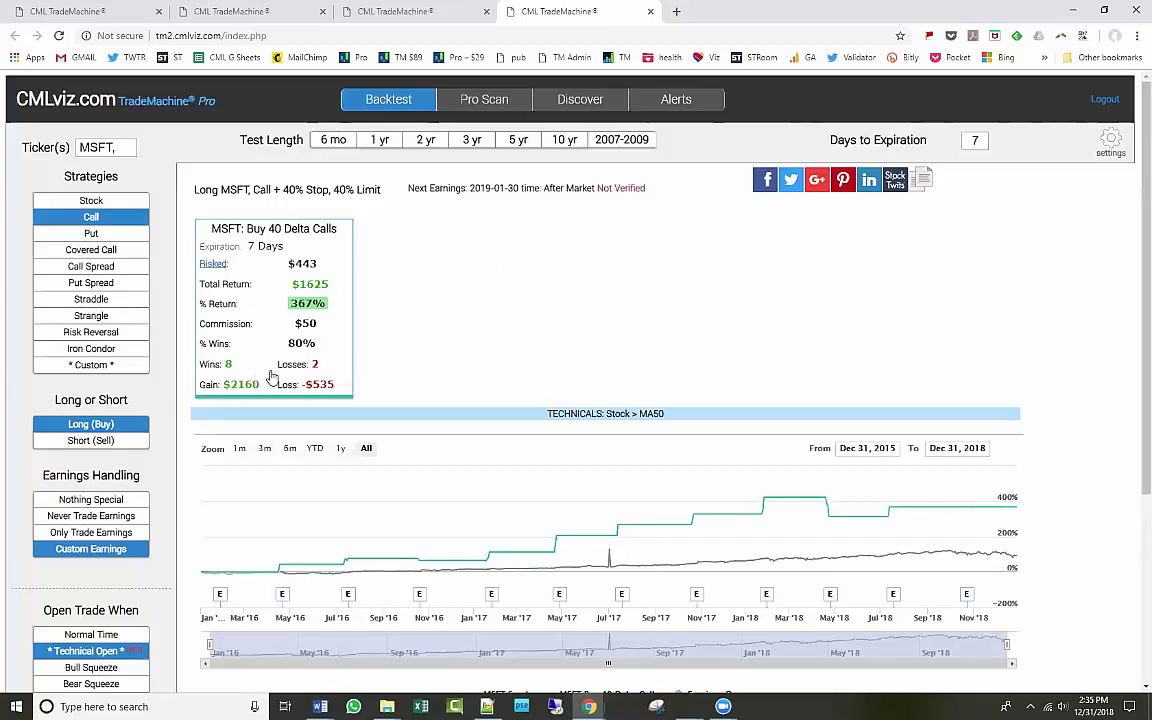
Check the MSFT wins, losses and detailed results, then limit the test to 6 months.
drag(222, 368, 319, 370)
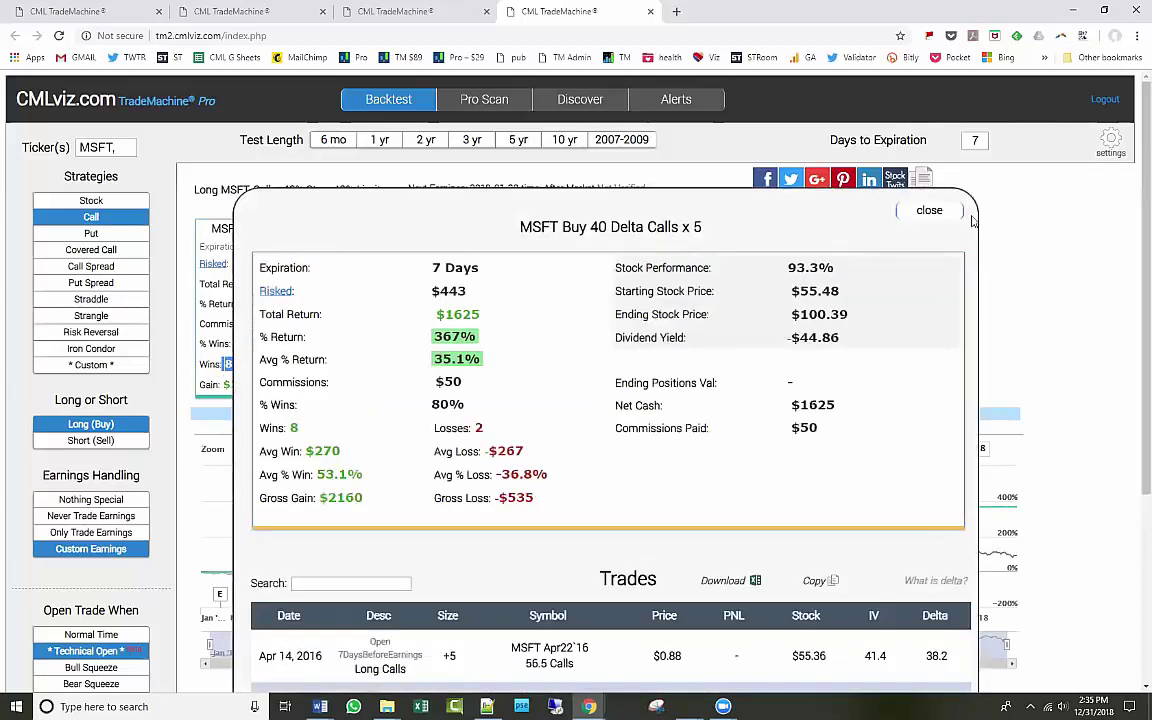
click(925, 211)
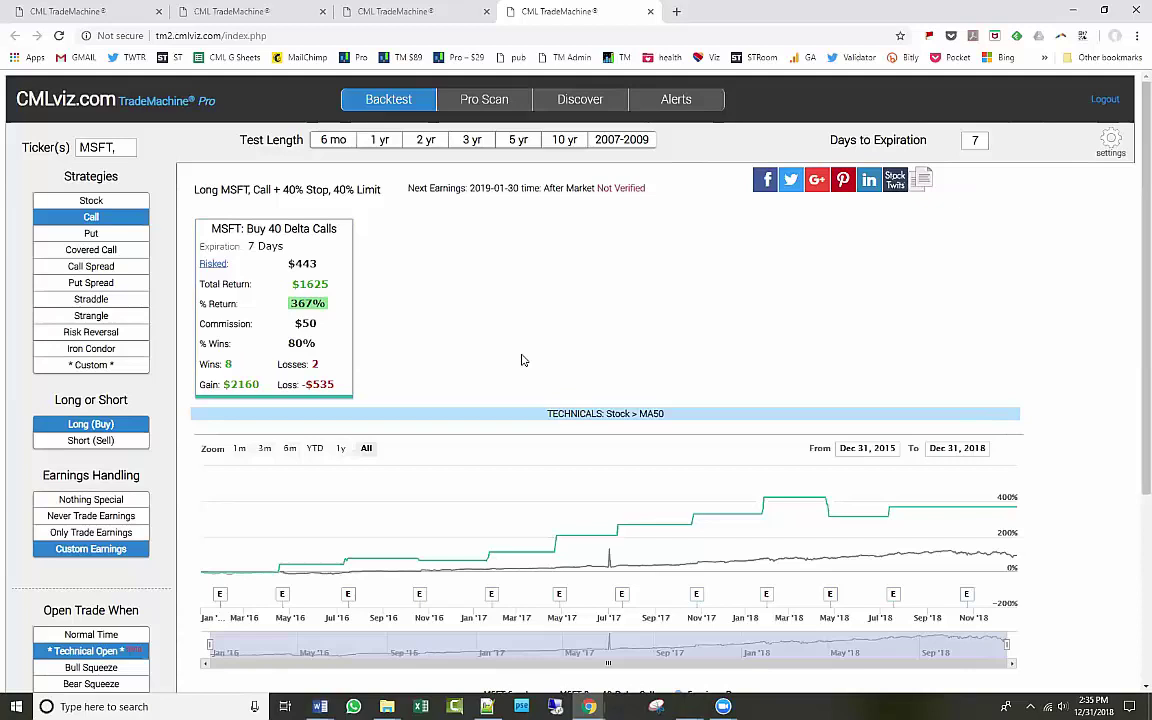
click(338, 141)
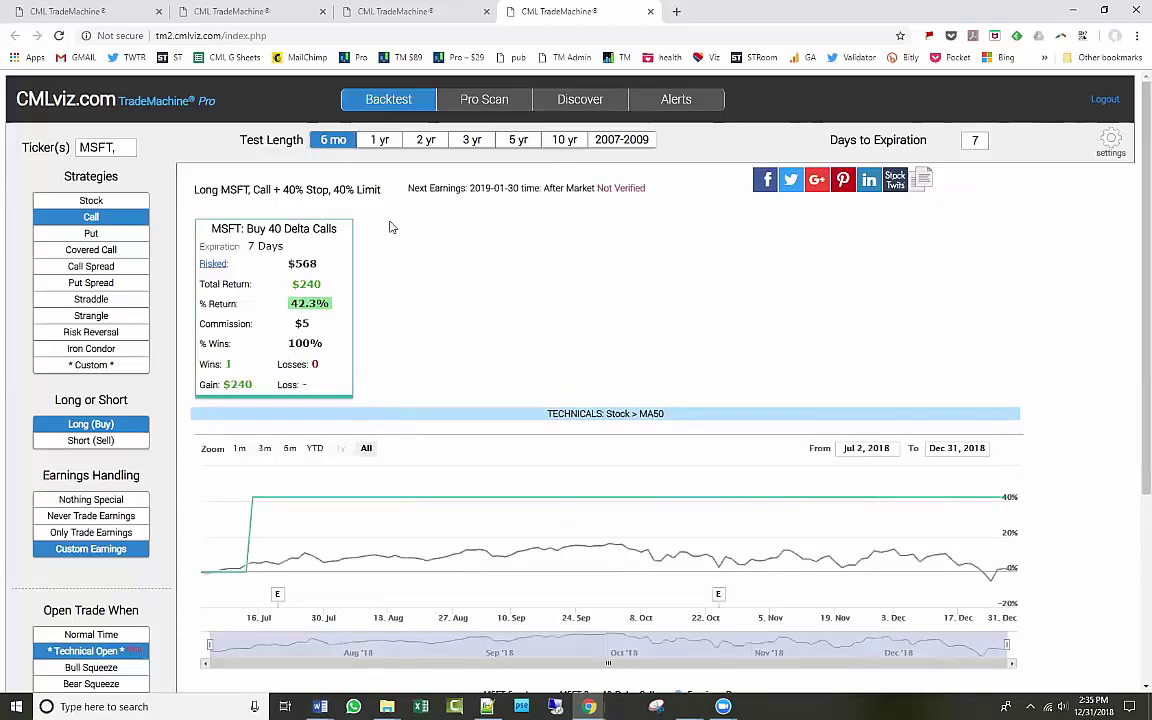
click(321, 272)
scroll(452, 392, down, 3)
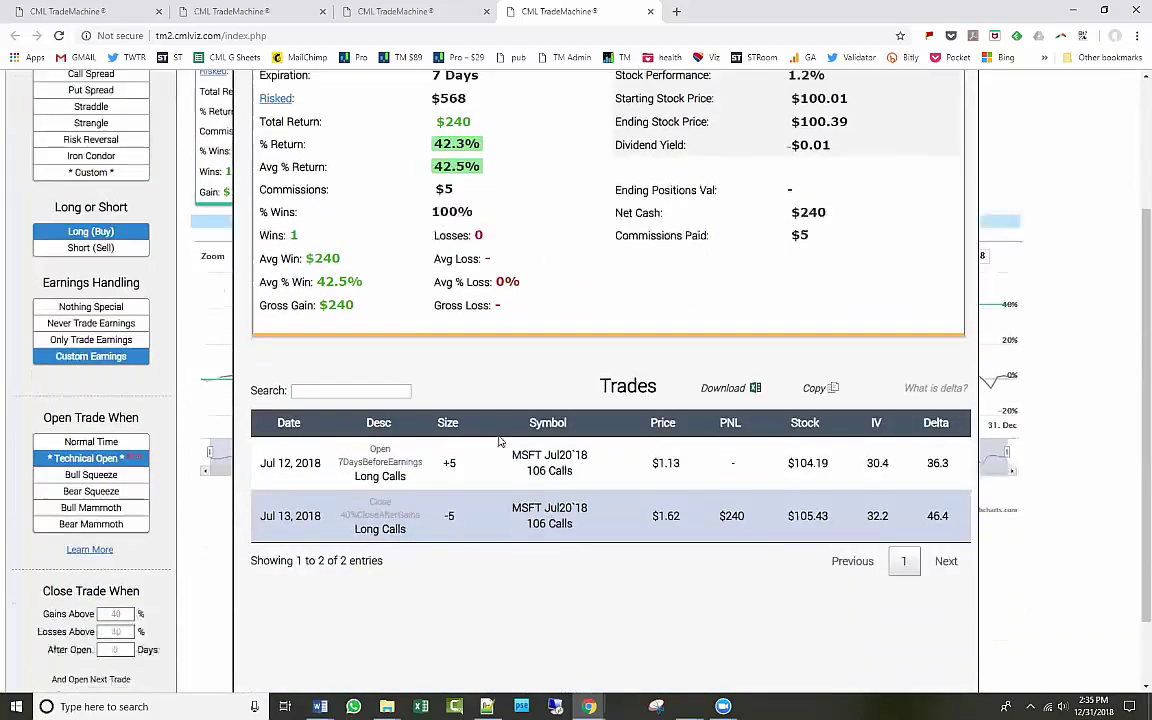
drag(280, 452, 325, 503)
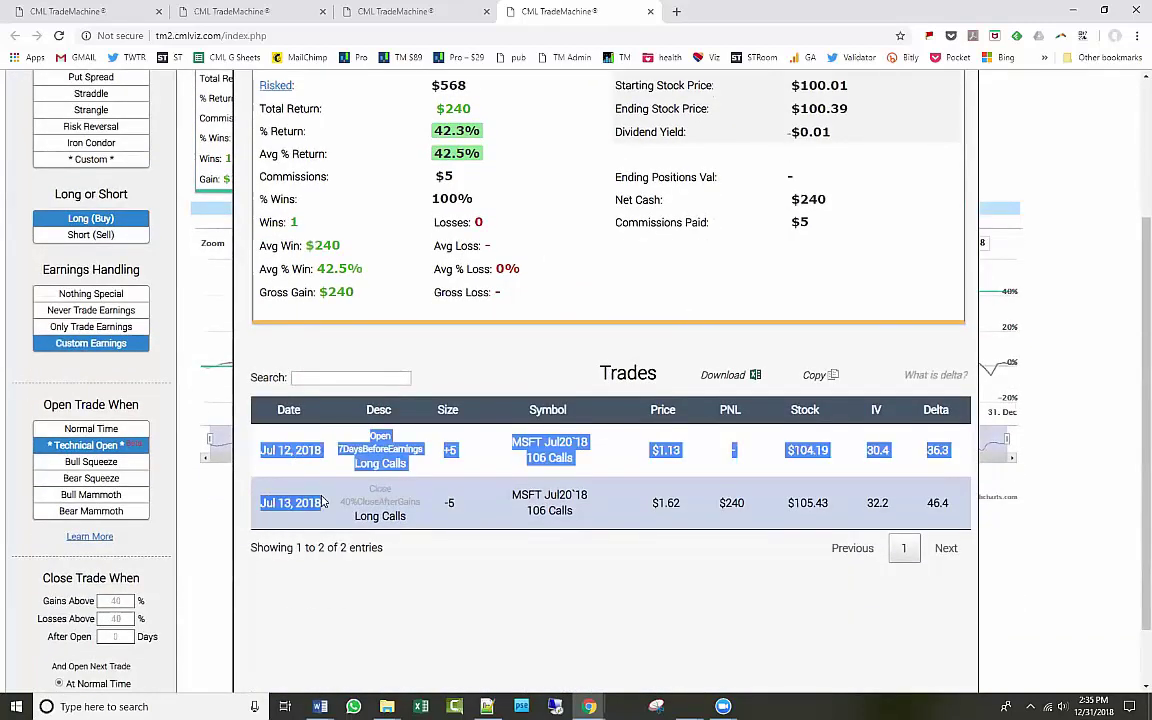
click(337, 502)
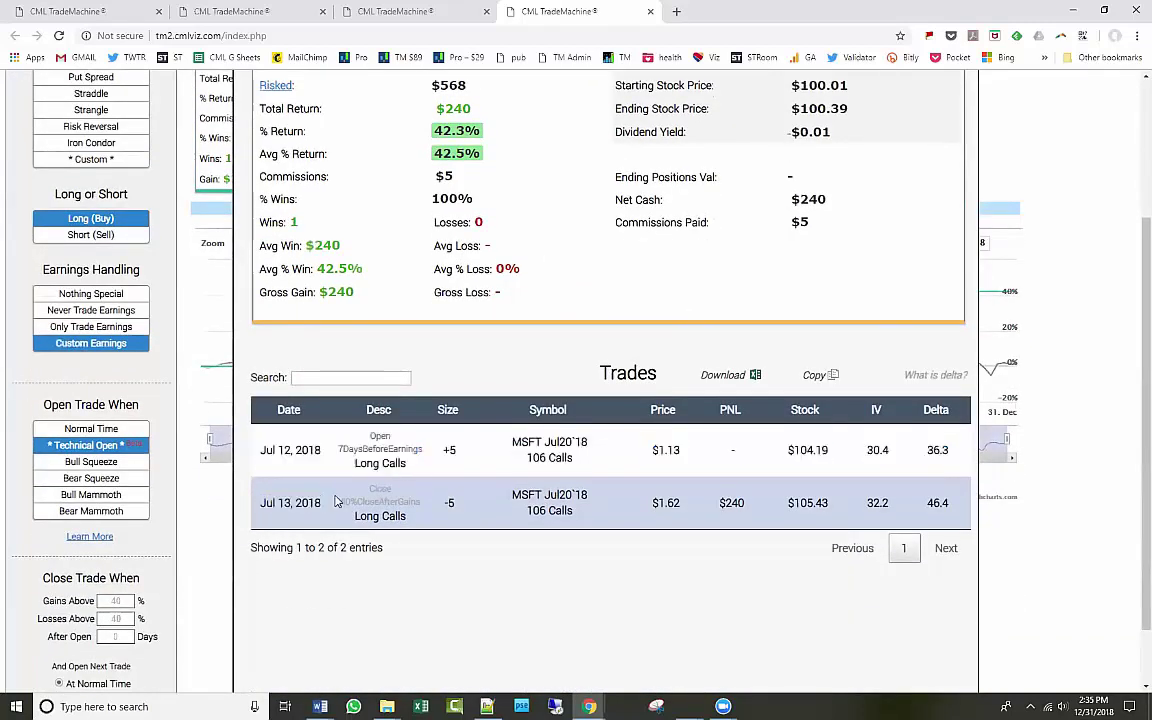
scroll(337, 502, up, 2)
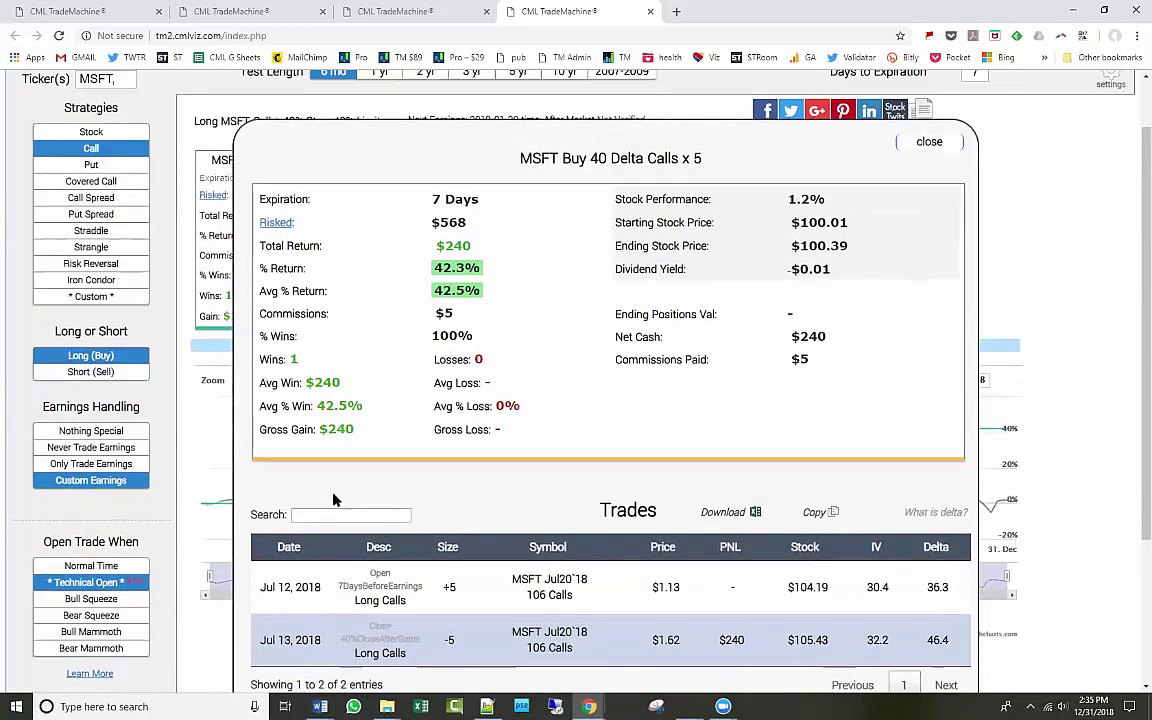
click(950, 146)
click(112, 567)
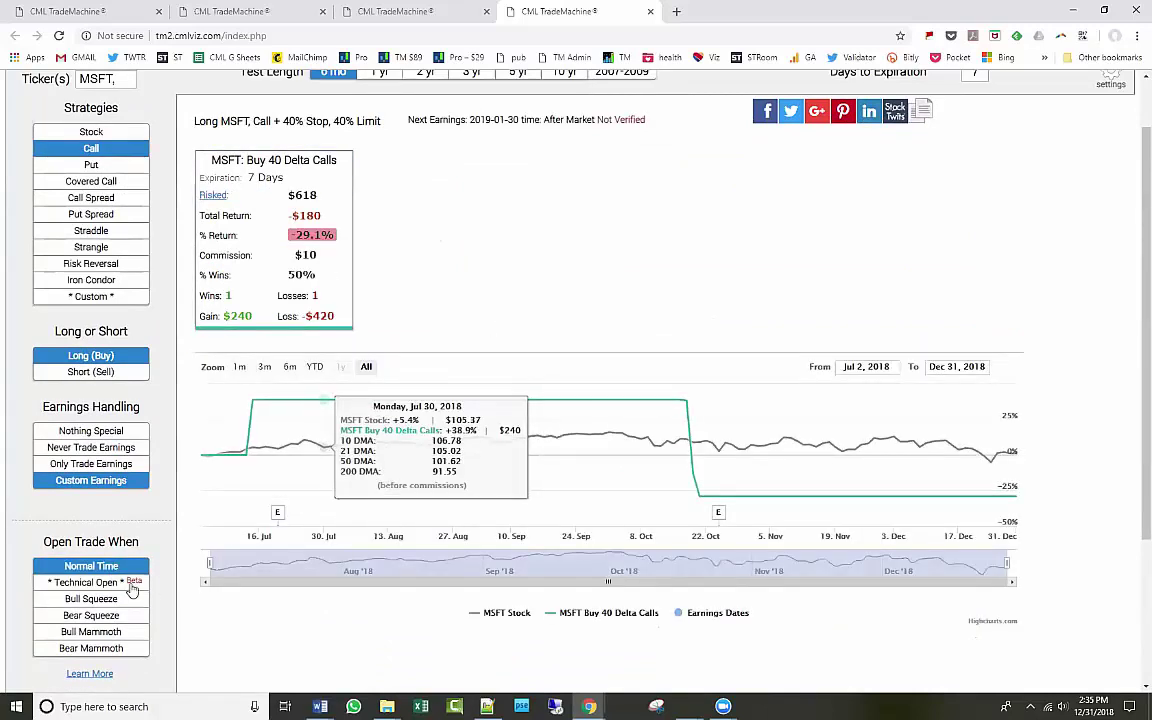
click(95, 582)
click(853, 134)
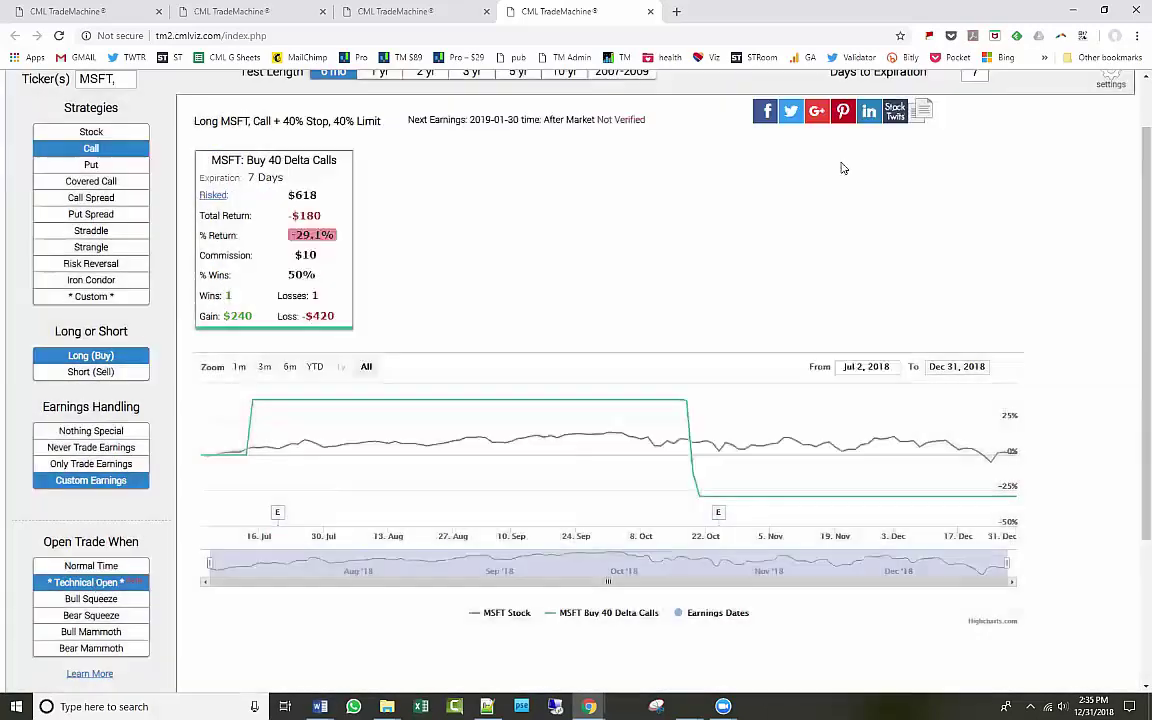
scroll(695, 315, up, 1)
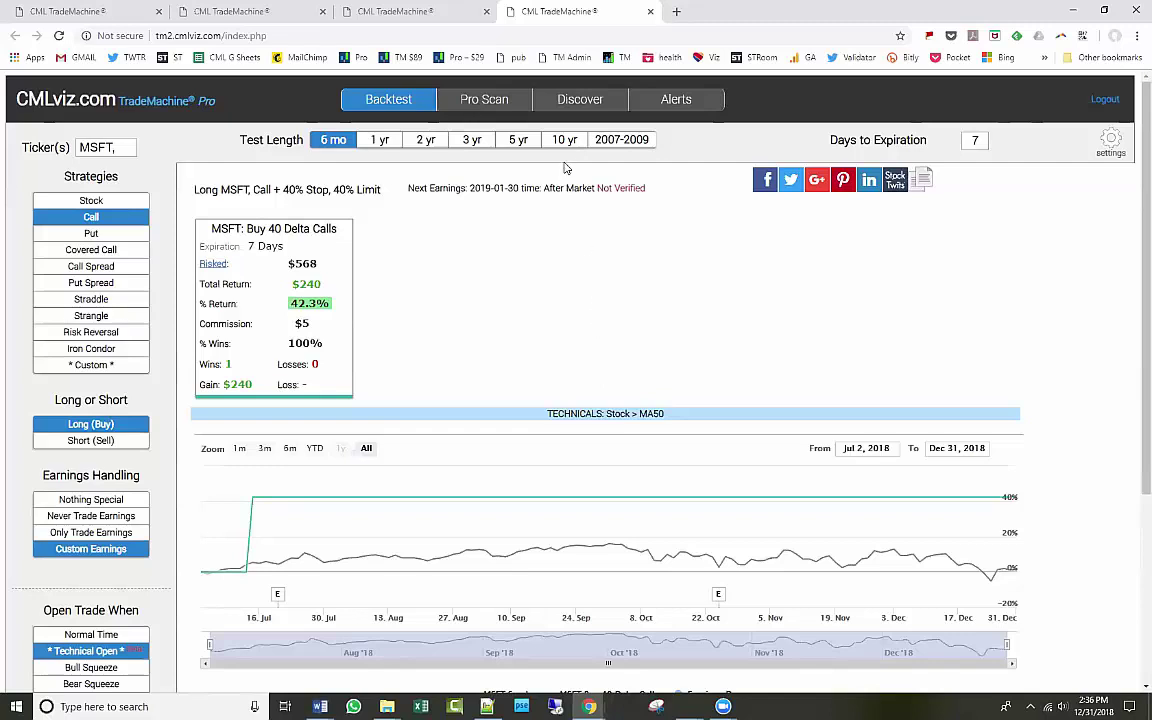
mouse_move(268, 565)
scroll(268, 565, down, 1)
click(115, 582)
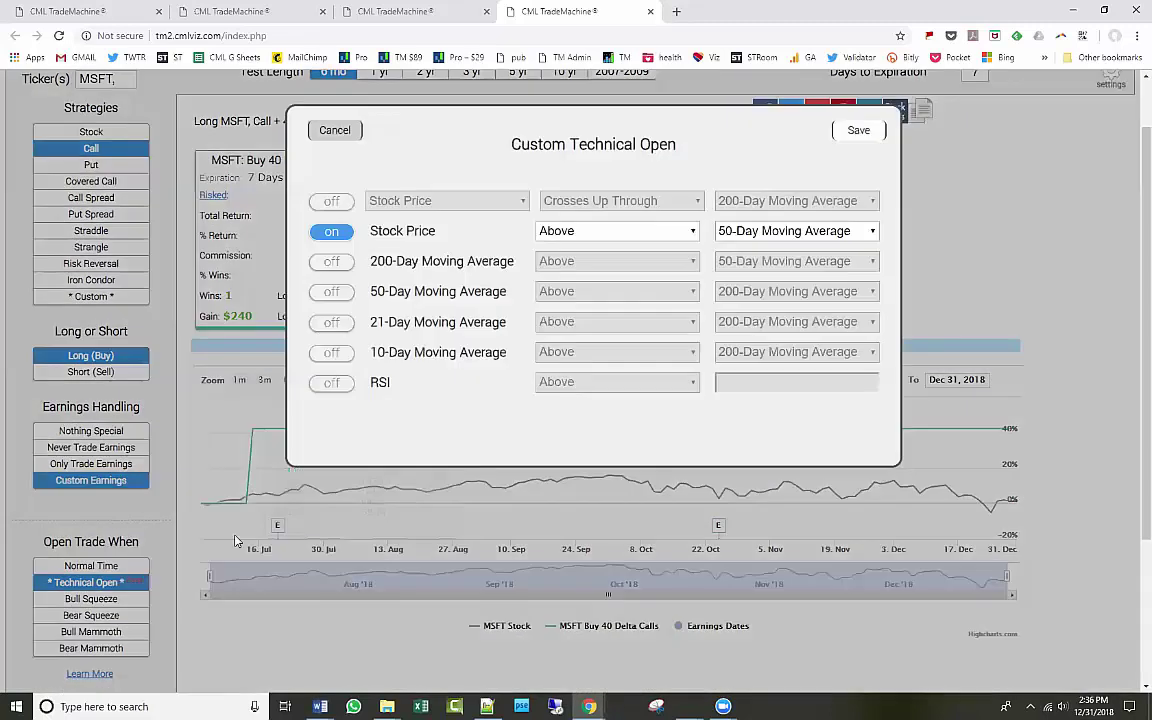
click(852, 131)
scroll(237, 555, down, 2)
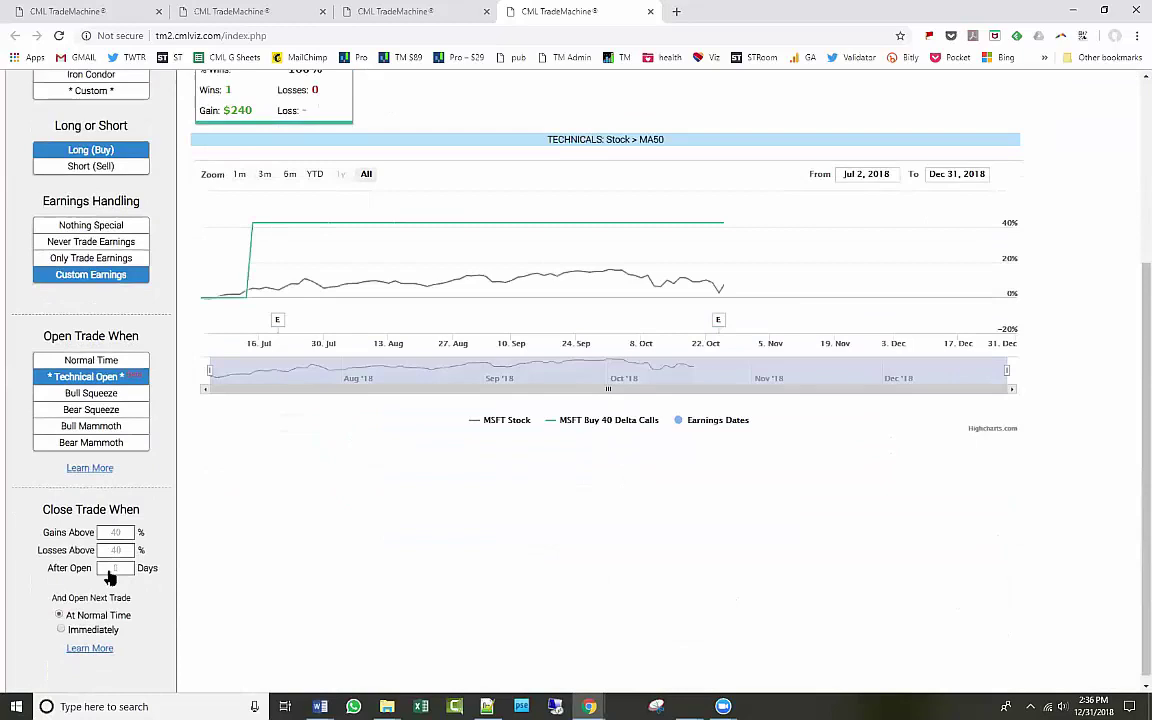
scroll(355, 565, up, 3)
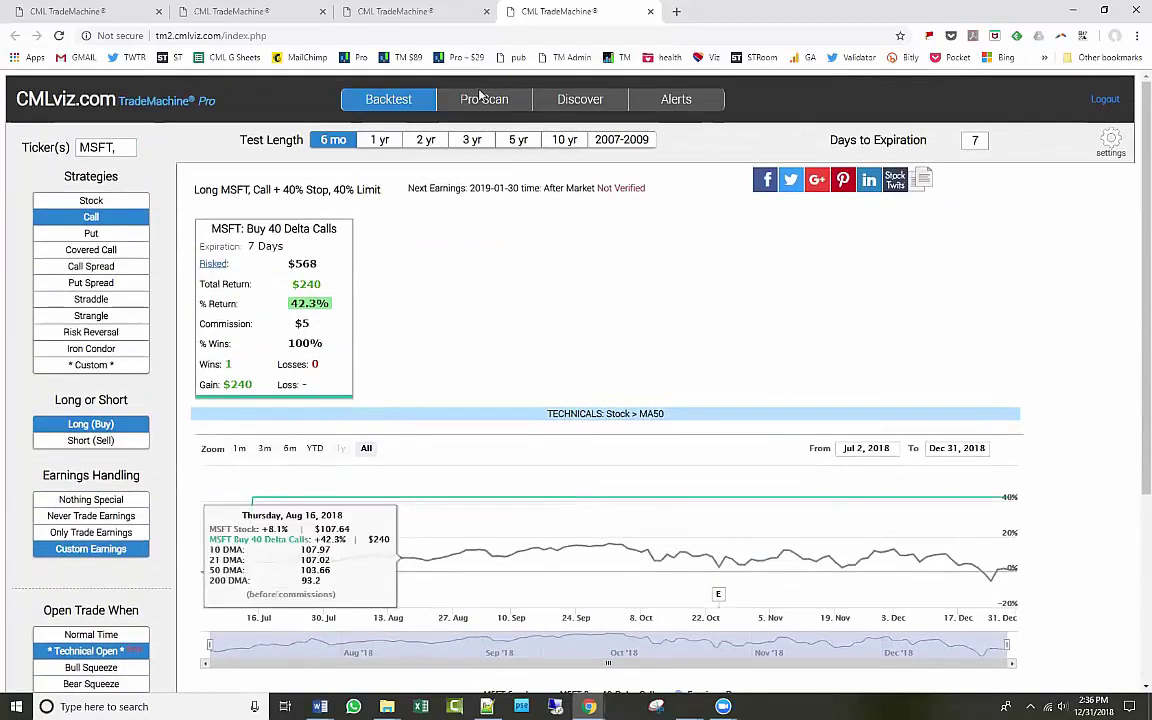
Open the Alerts page and look over the Alert Type options without changing them.
click(679, 105)
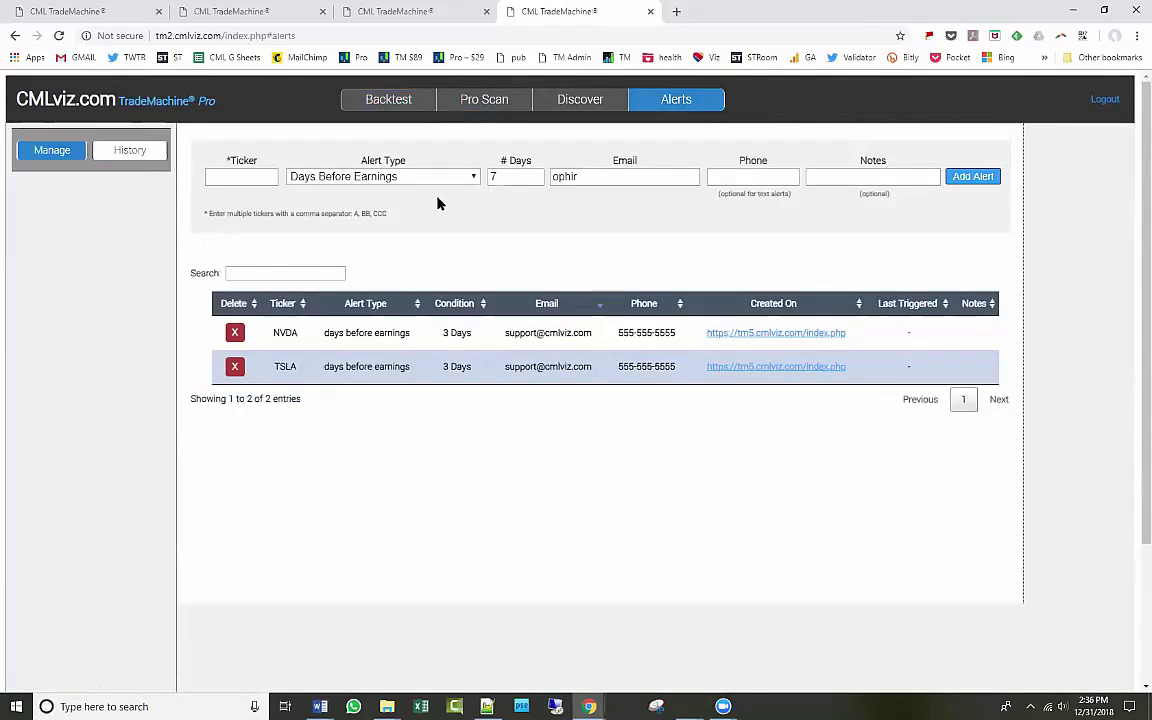
click(468, 180)
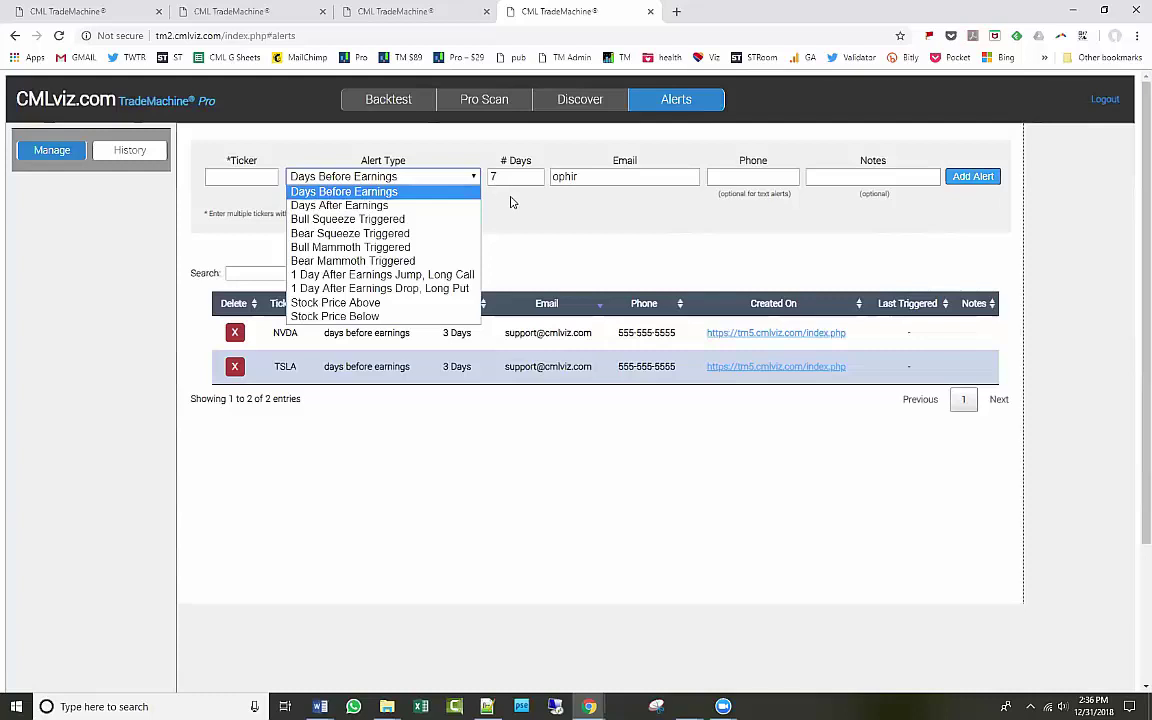
click(465, 183)
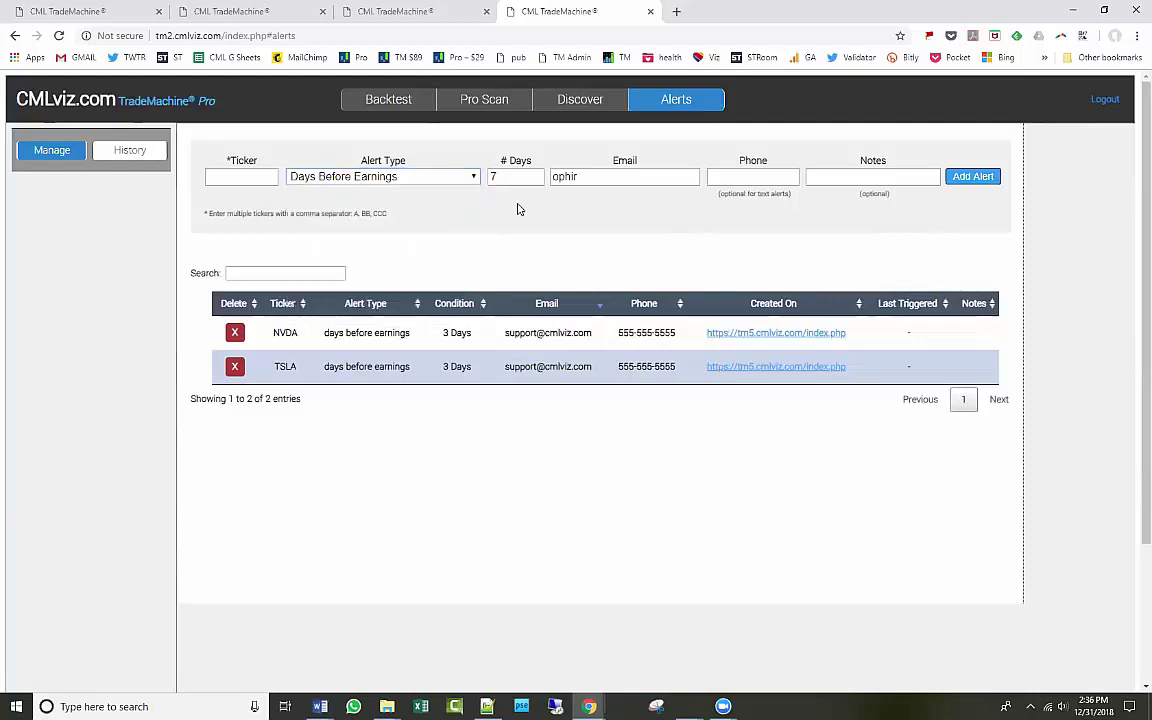
Glance at Discover, return to the backtest, then bring up the Webinar Special Pricing document.
click(601, 106)
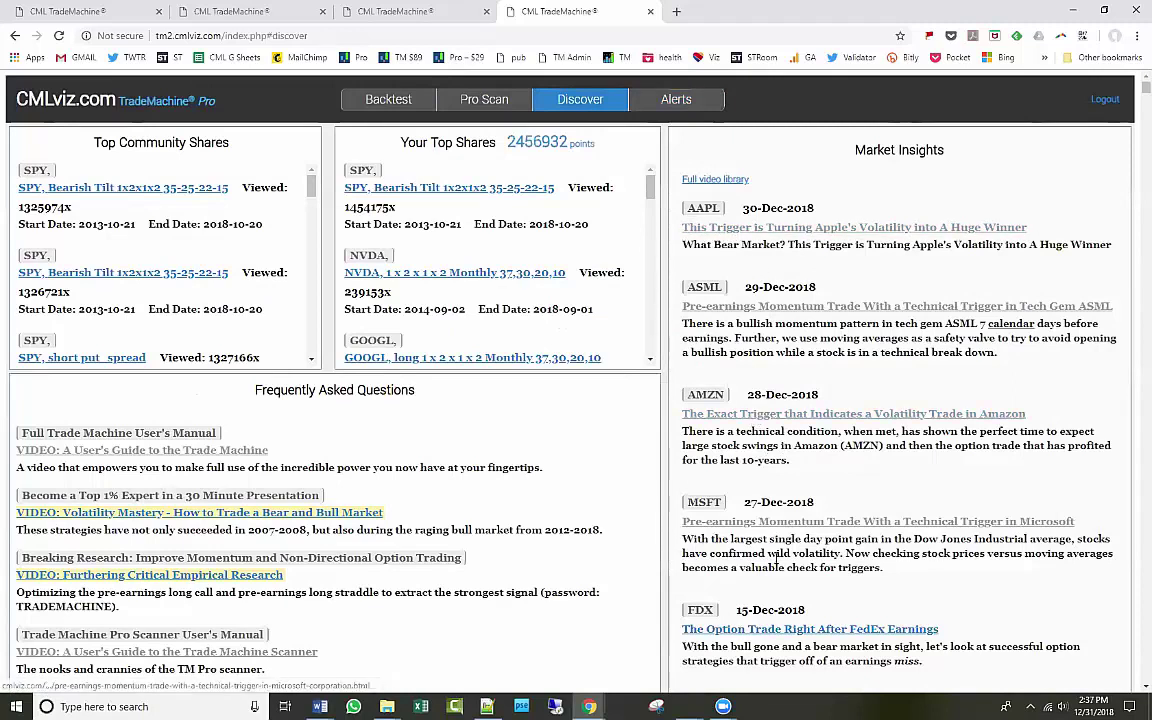
click(380, 104)
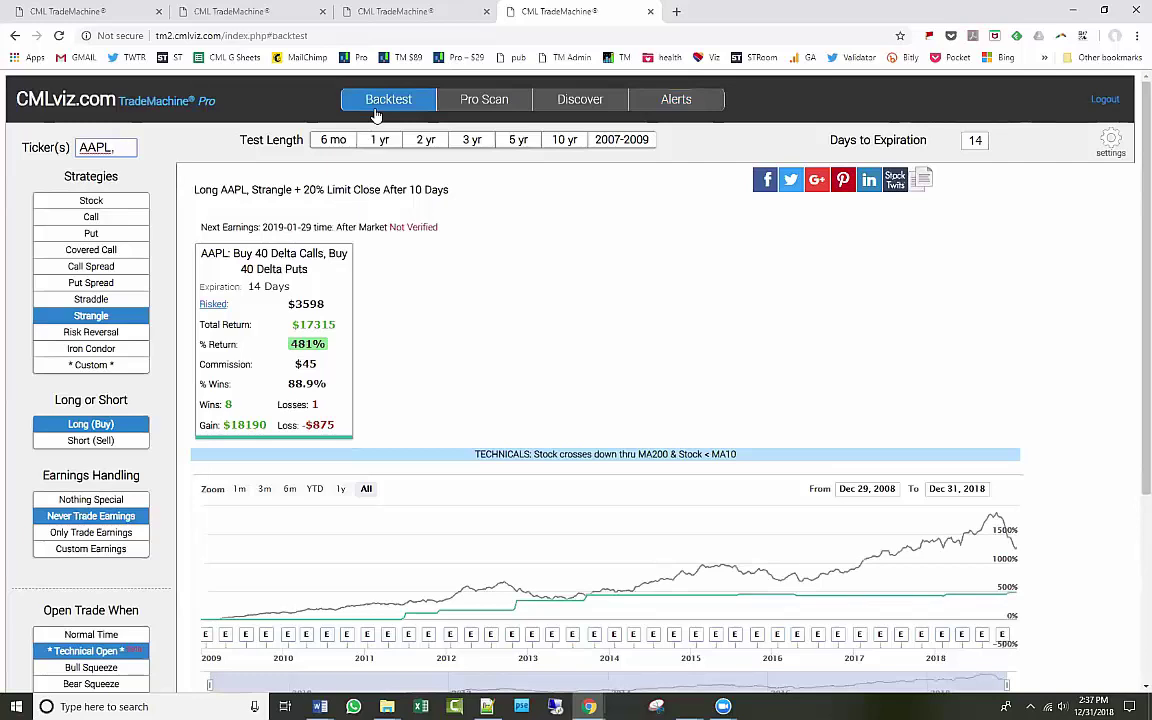
mouse_move(320, 704)
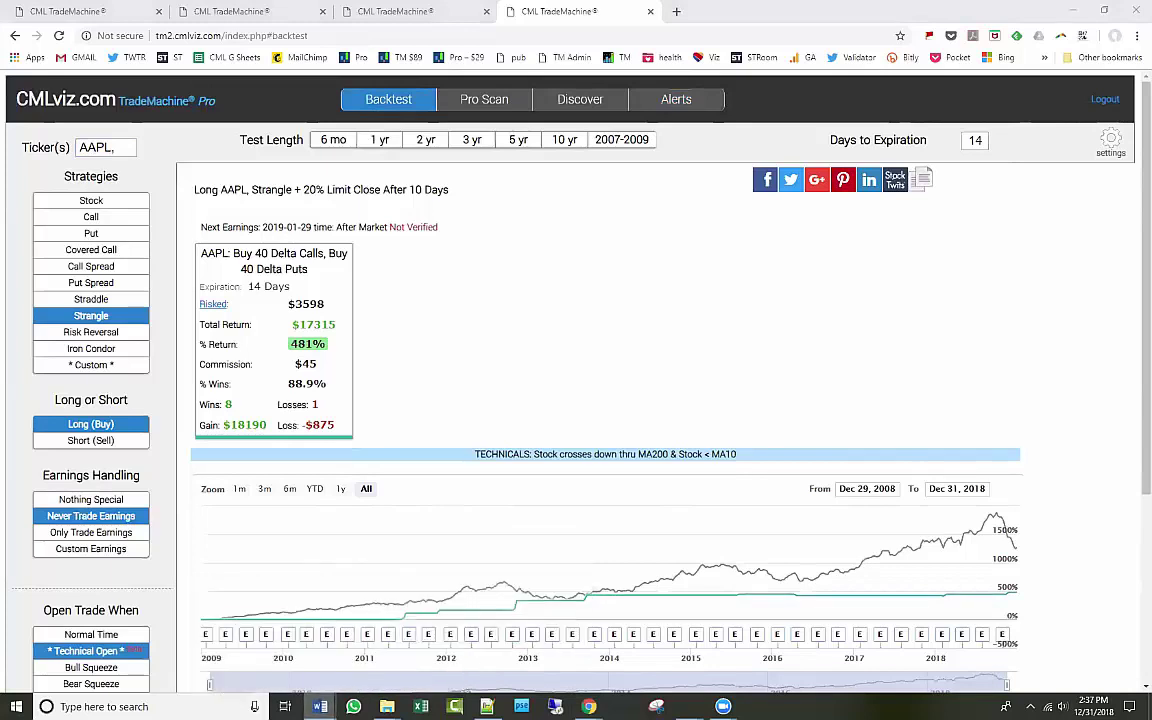
key(alt+Tab)
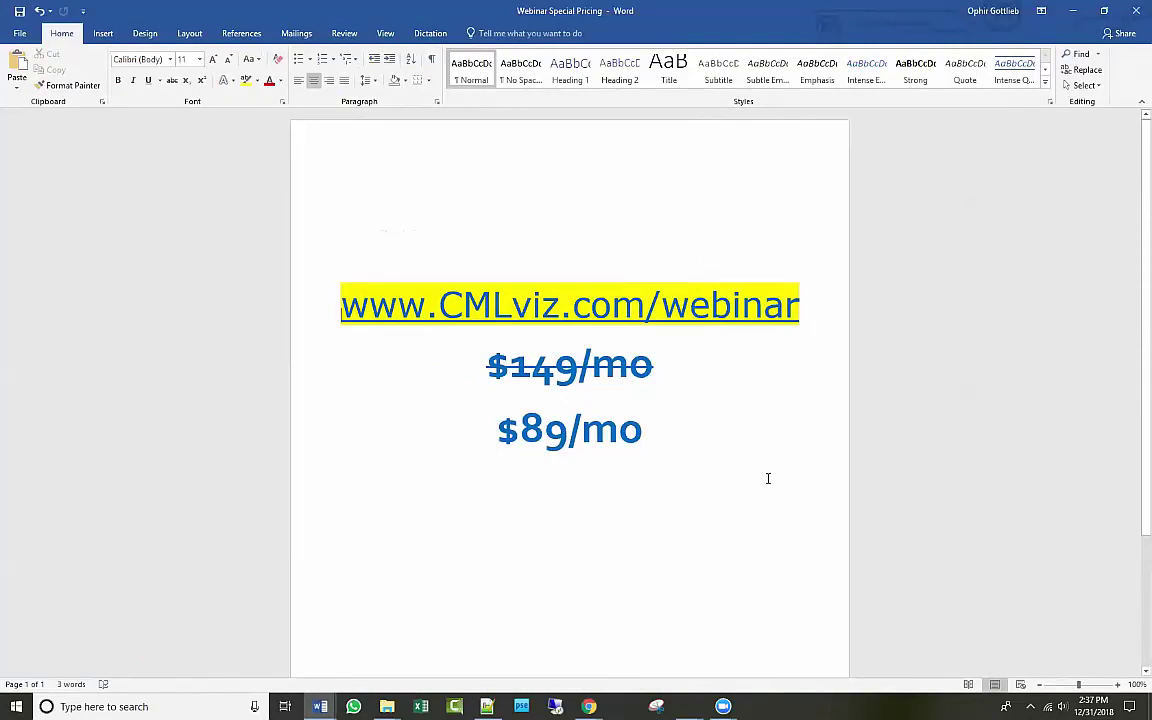
Change the AAPL backtest strategy to Stock, then return to the maximized pricing document.
key(alt+Tab)
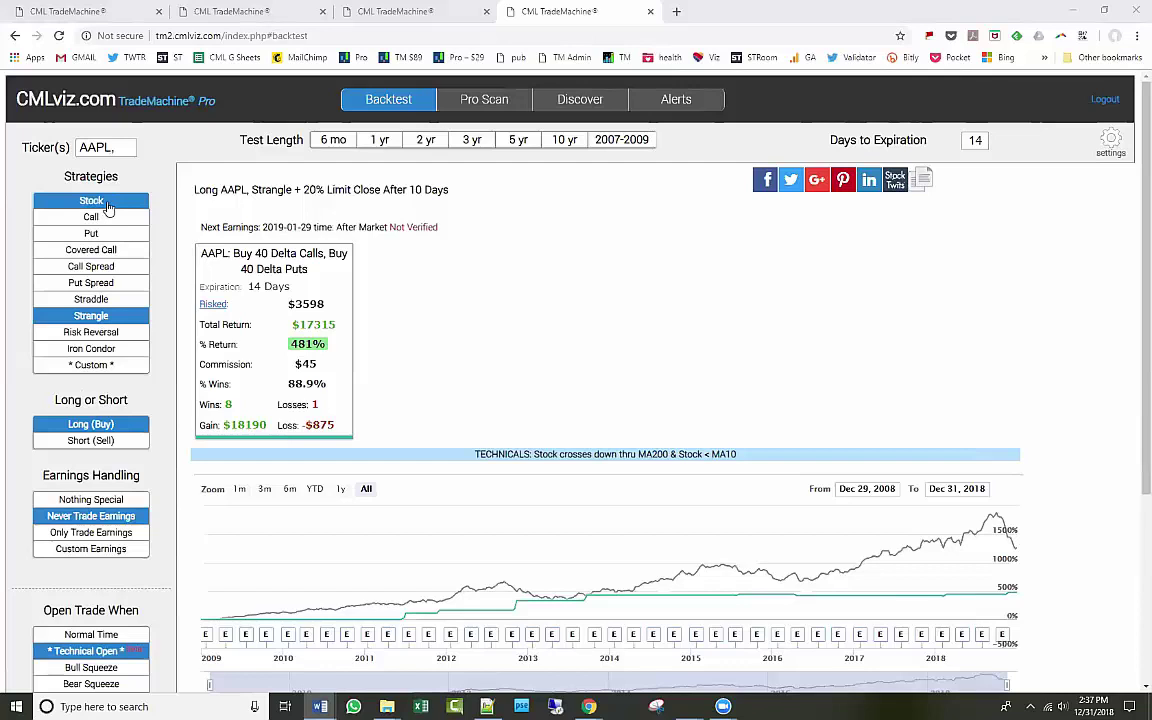
click(110, 204)
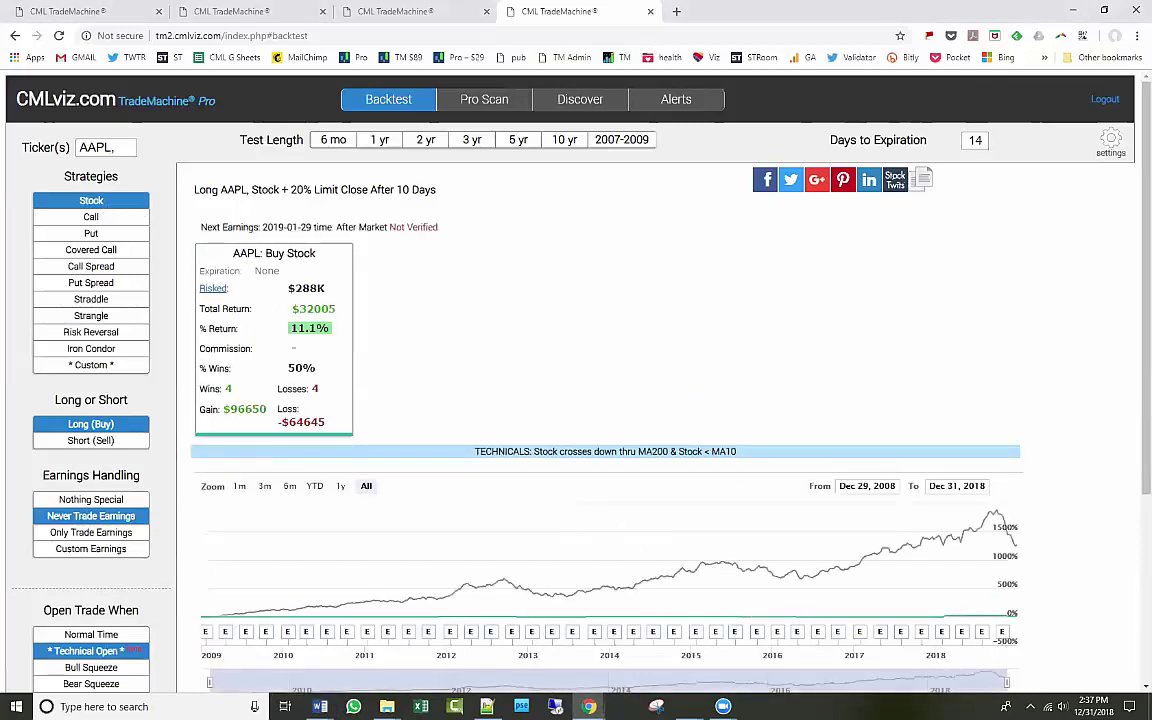
key(alt+Tab)
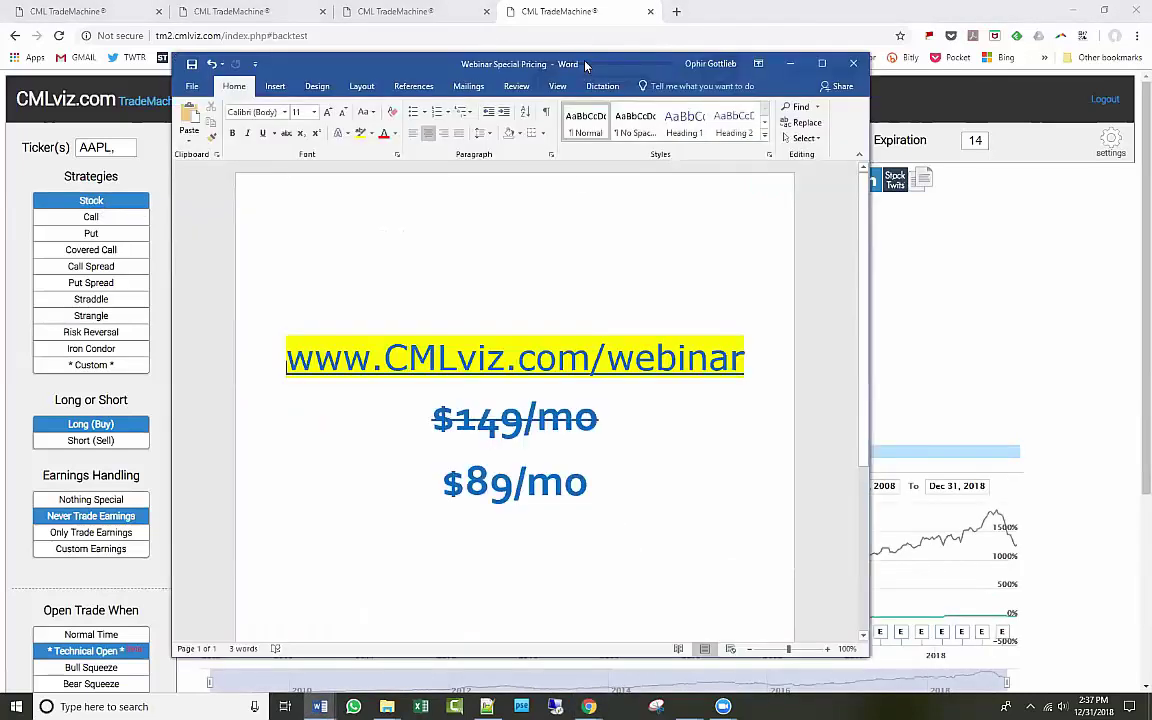
double_click(526, 54)
click(418, 275)
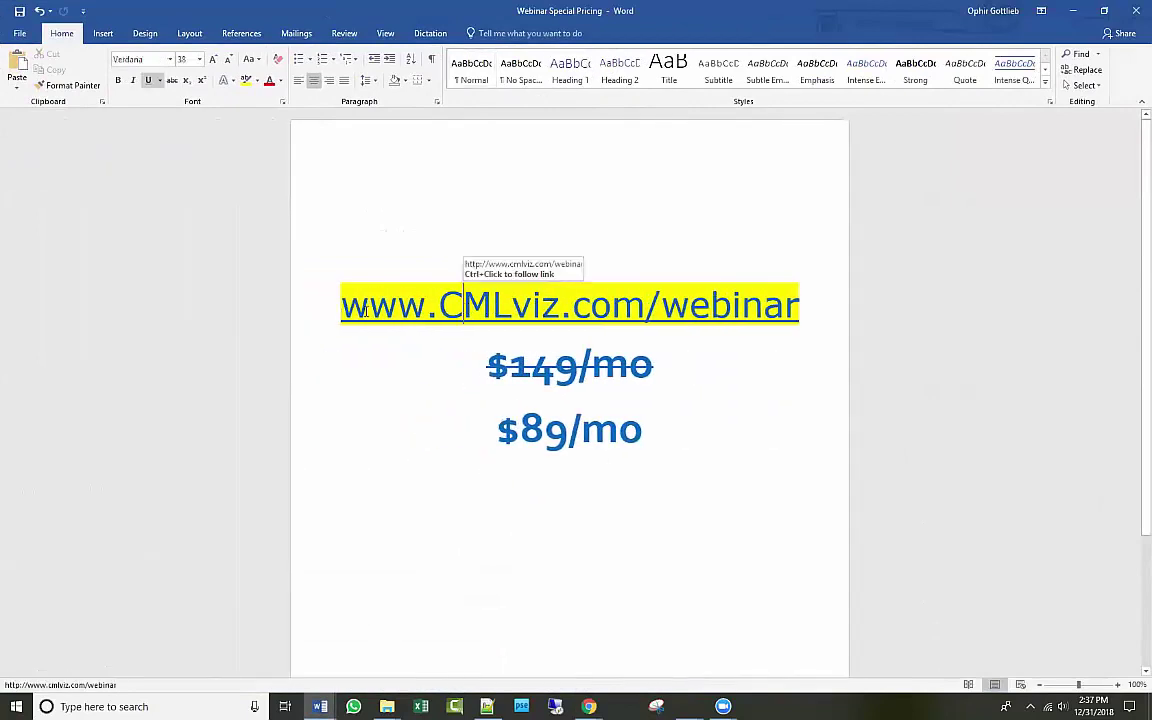
drag(332, 290, 805, 309)
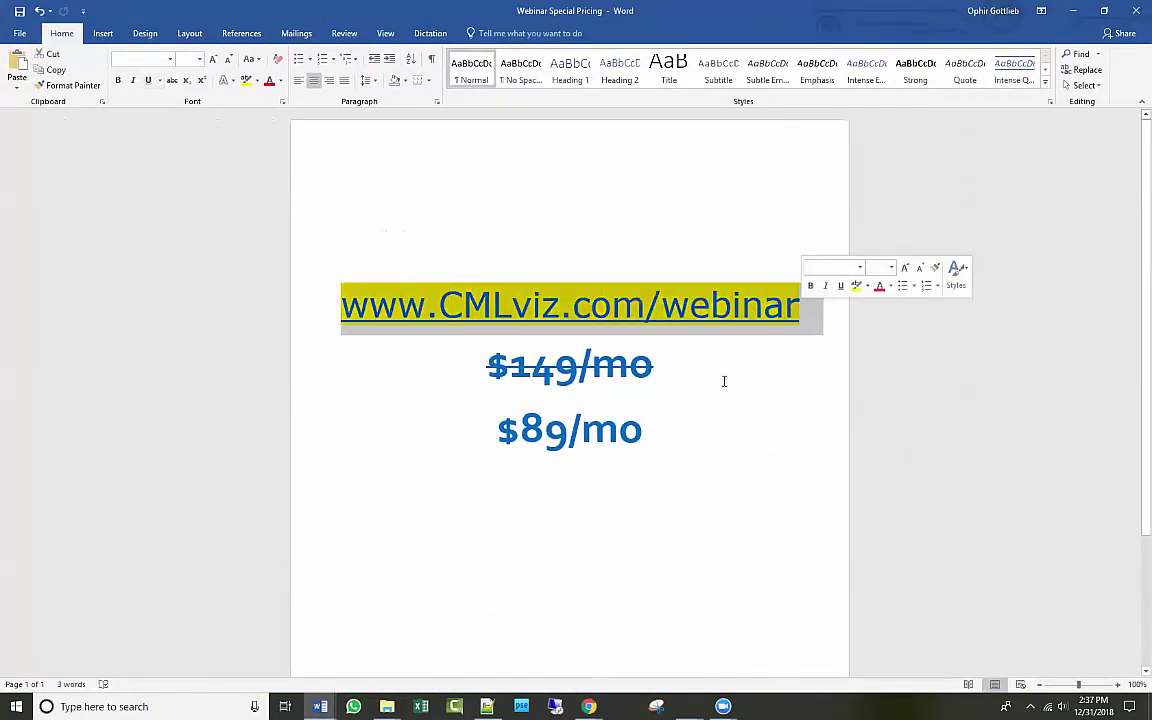
click(688, 423)
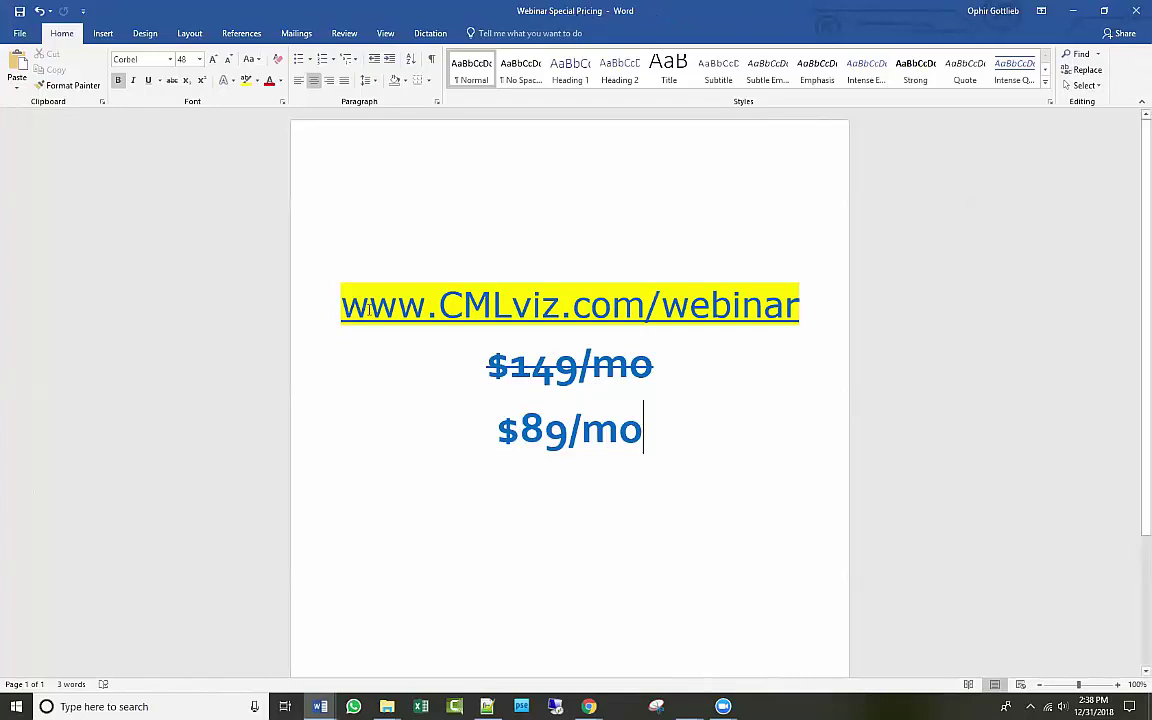
drag(336, 300, 800, 305)
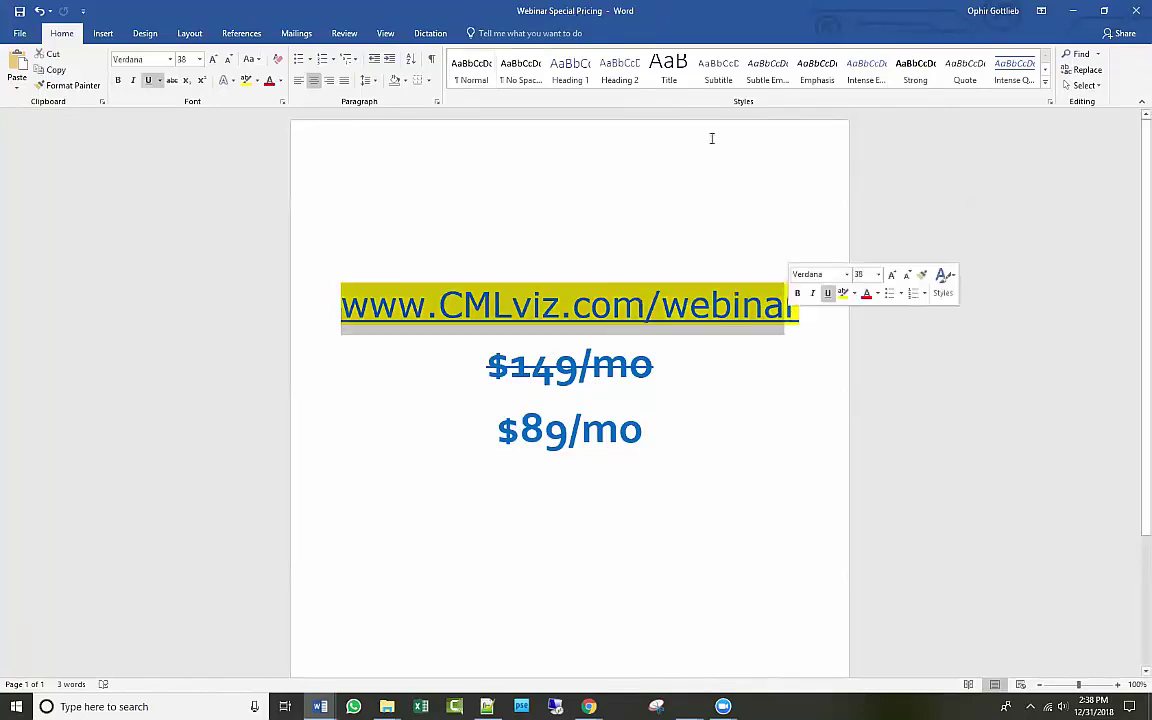
click(622, 267)
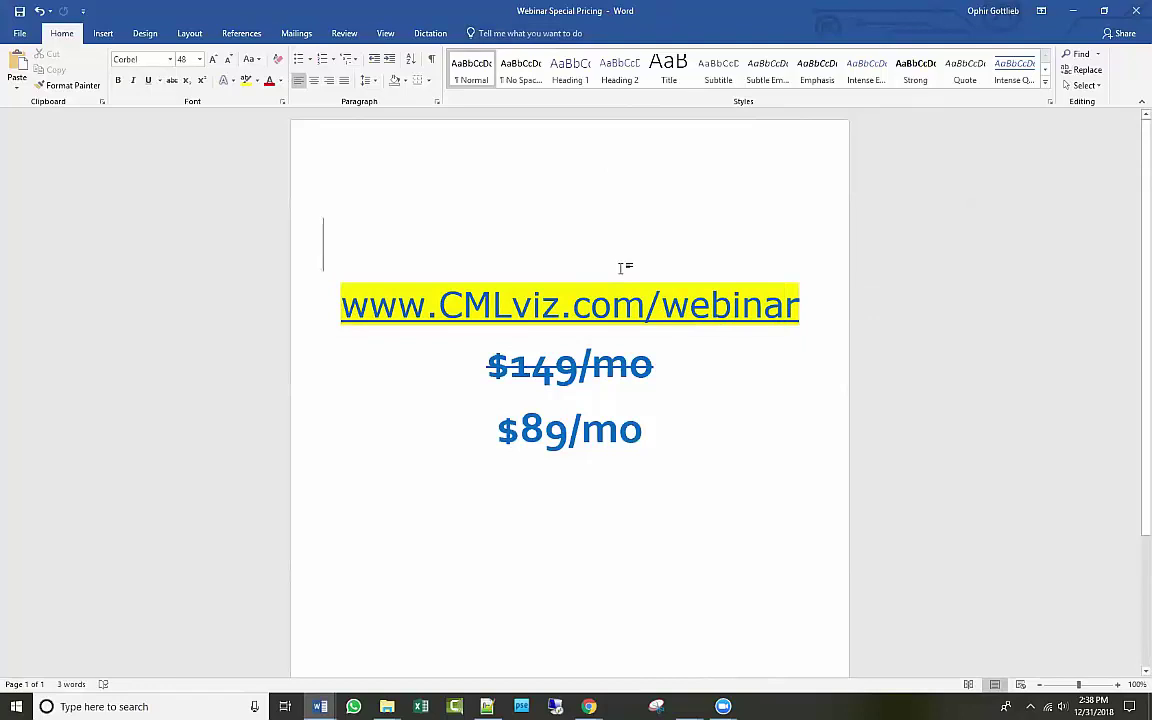
Restore and re-maximize the pricing document window, then return to the backtest.
double_click(578, 18)
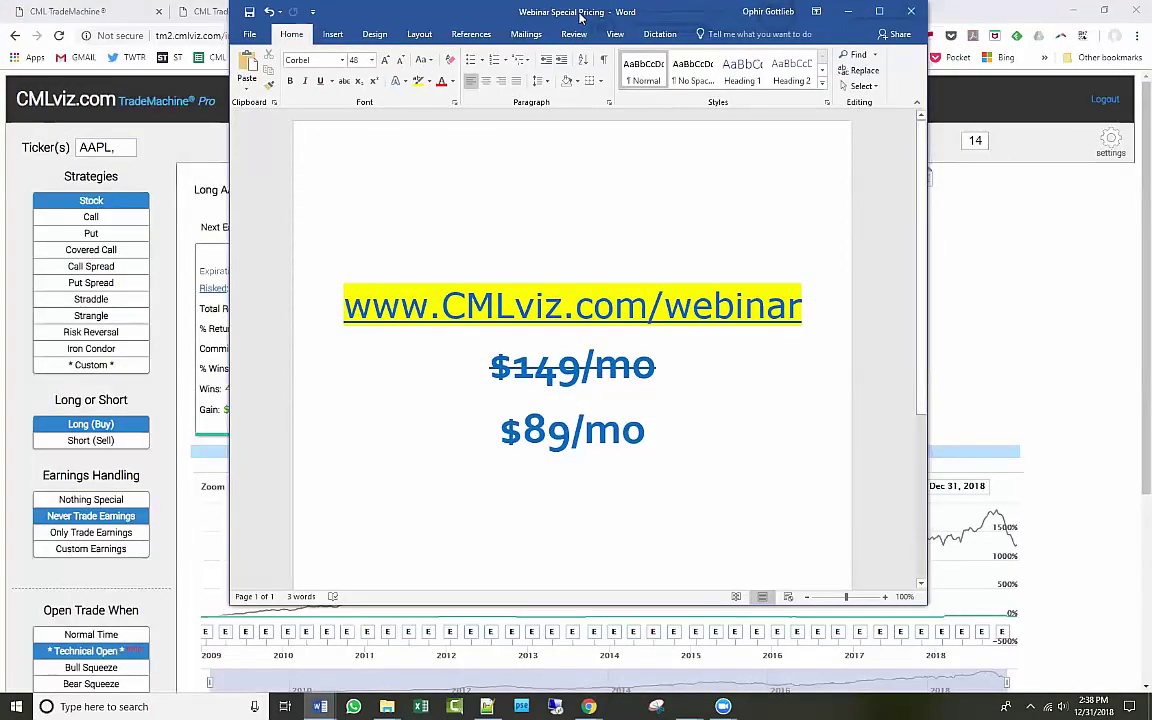
drag(580, 18, 591, 44)
double_click(591, 44)
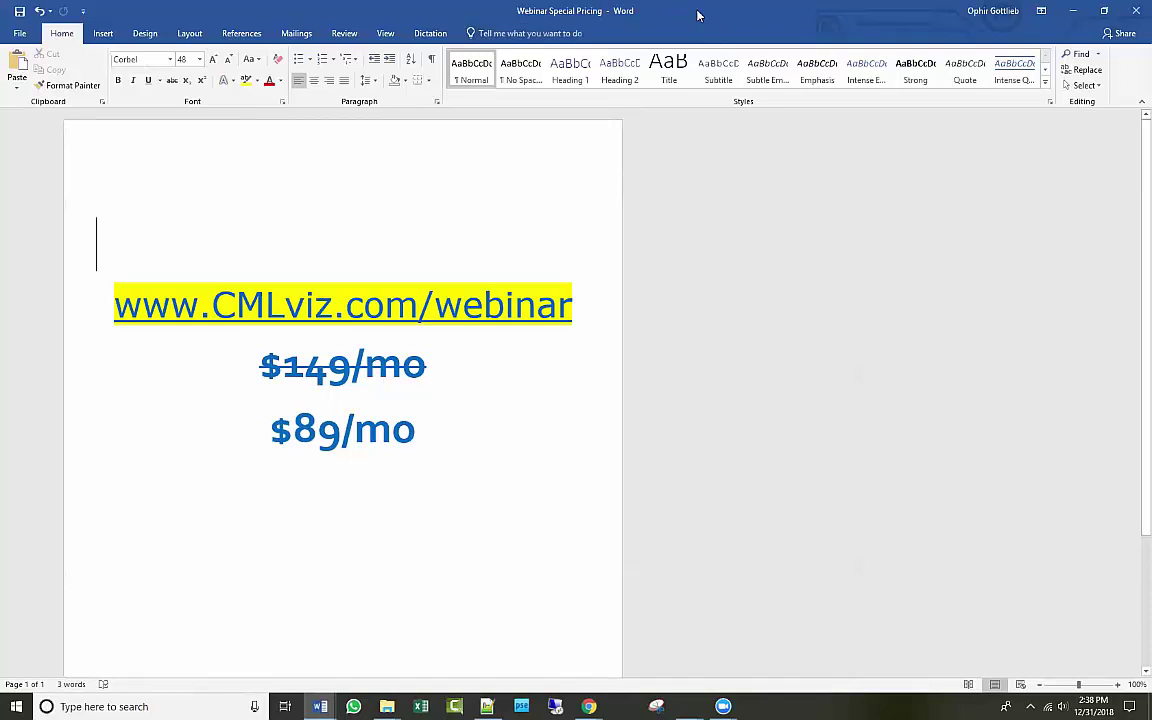
key(alt+Tab)
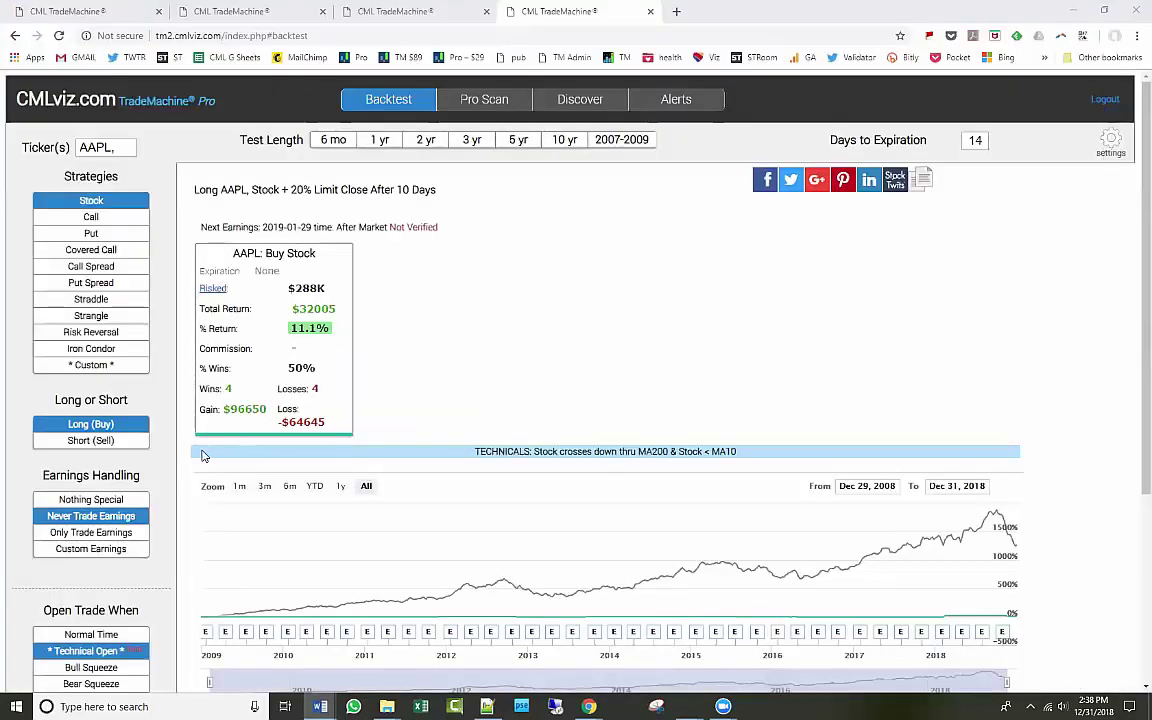
Restrict the AAPL backtest to earnings trades and switch the strategy to a straddle.
click(132, 536)
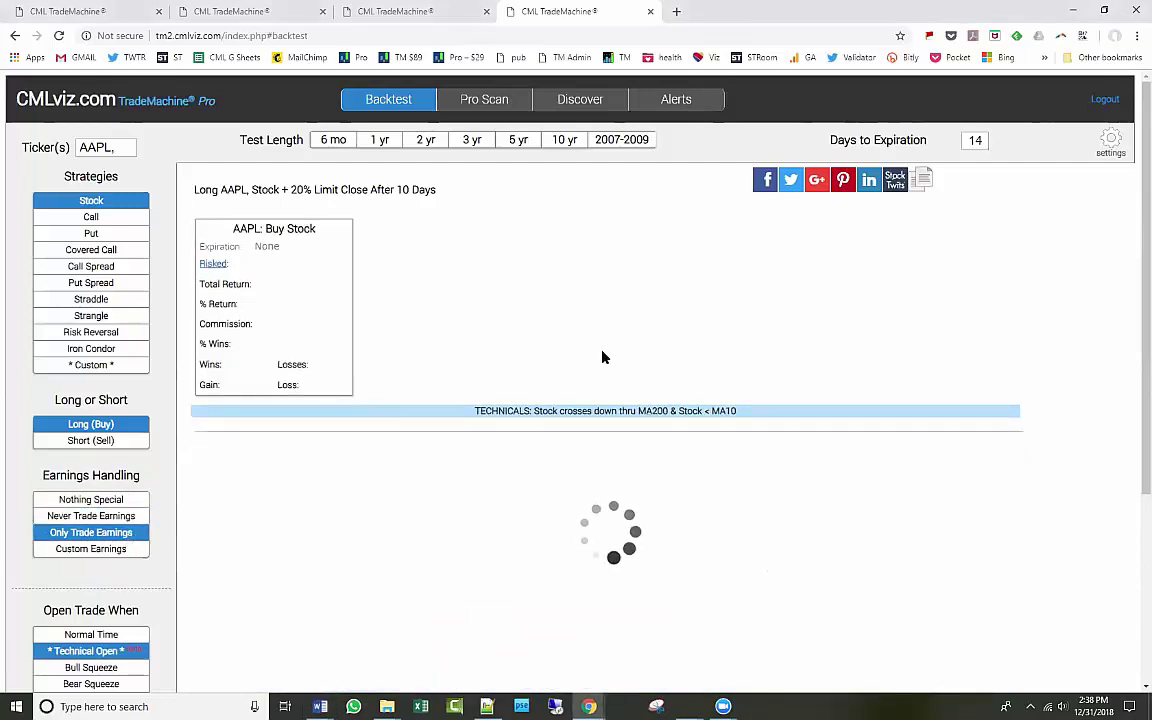
click(636, 217)
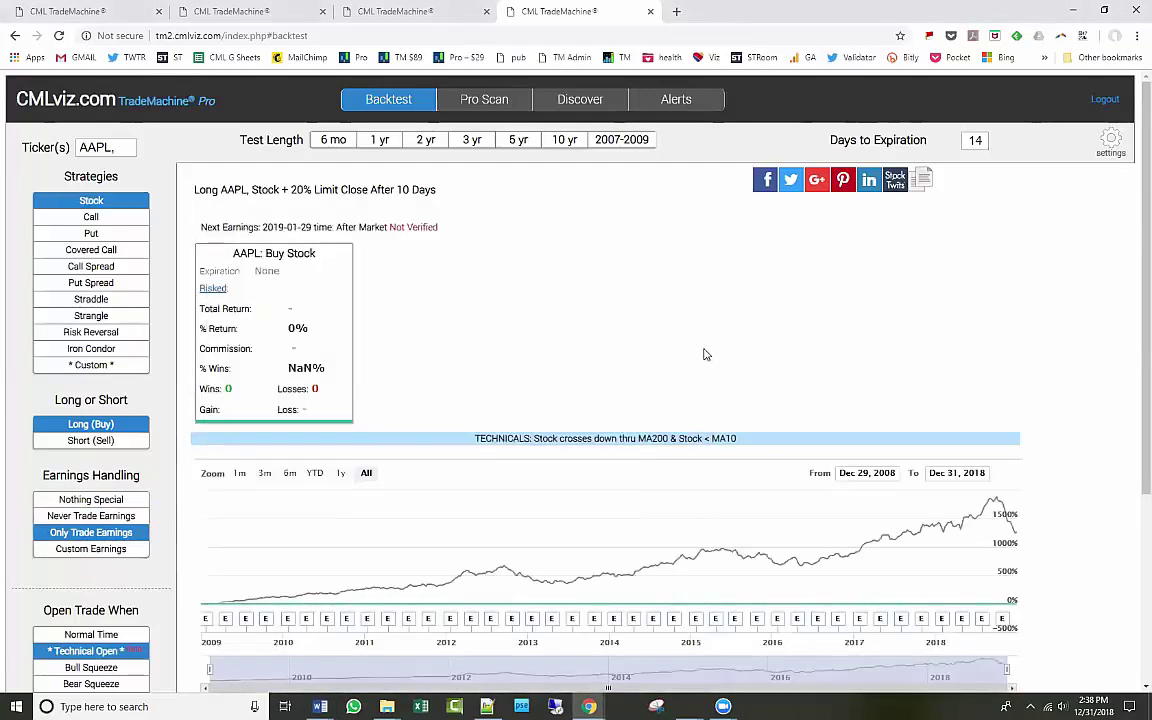
click(85, 300)
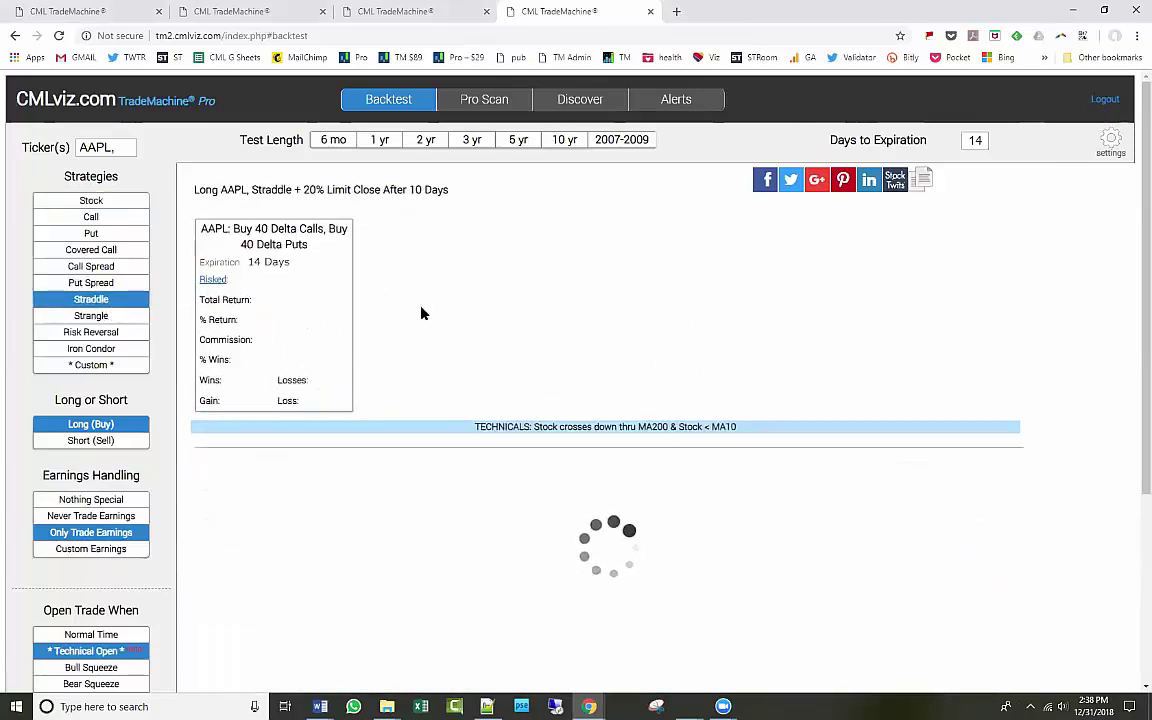
click(638, 219)
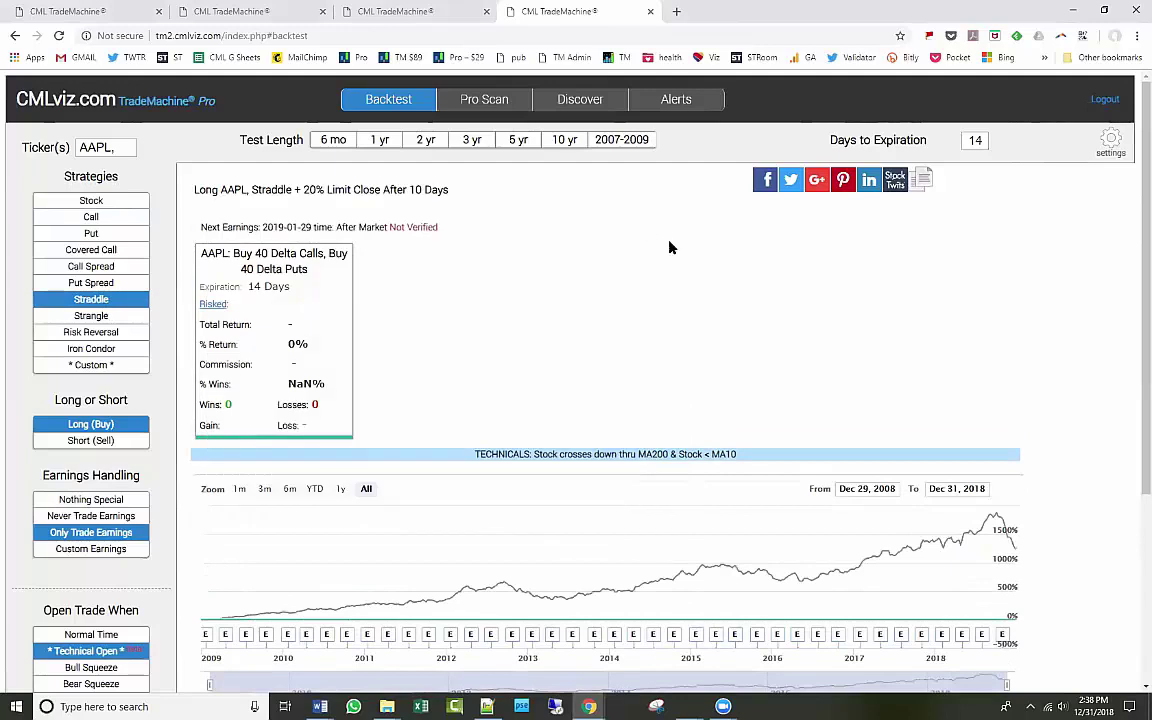
Turn off the MA200 cross-down entry condition, save, and review the rerun results.
click(105, 656)
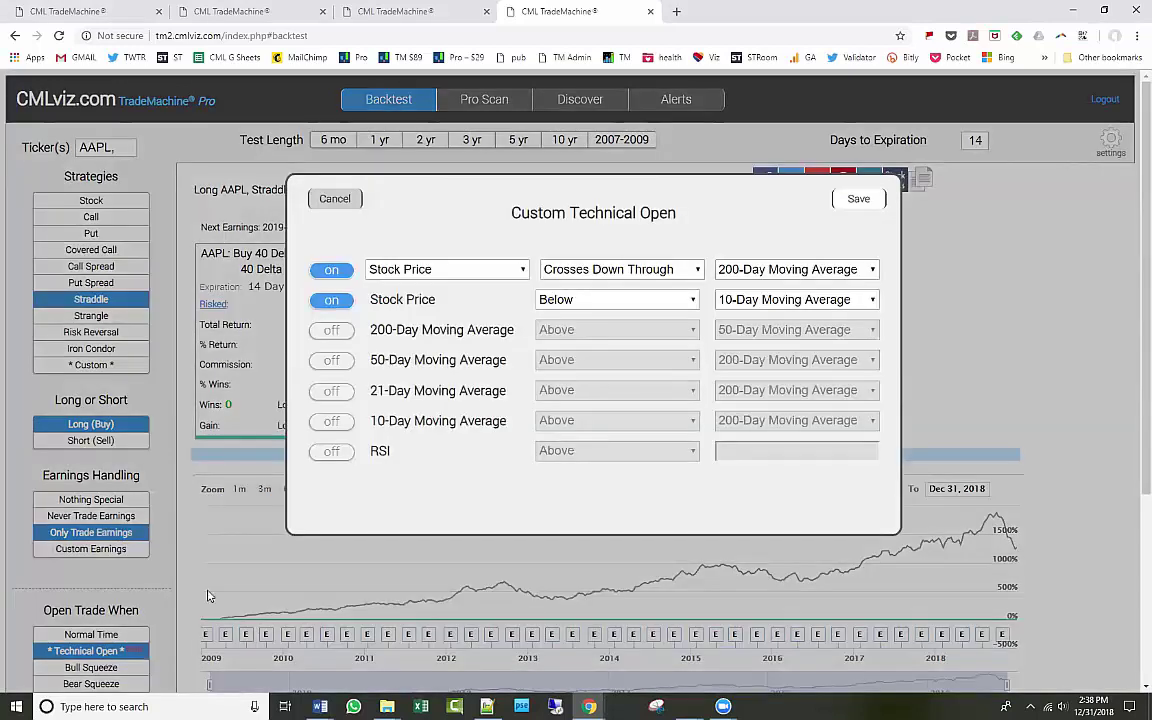
click(338, 278)
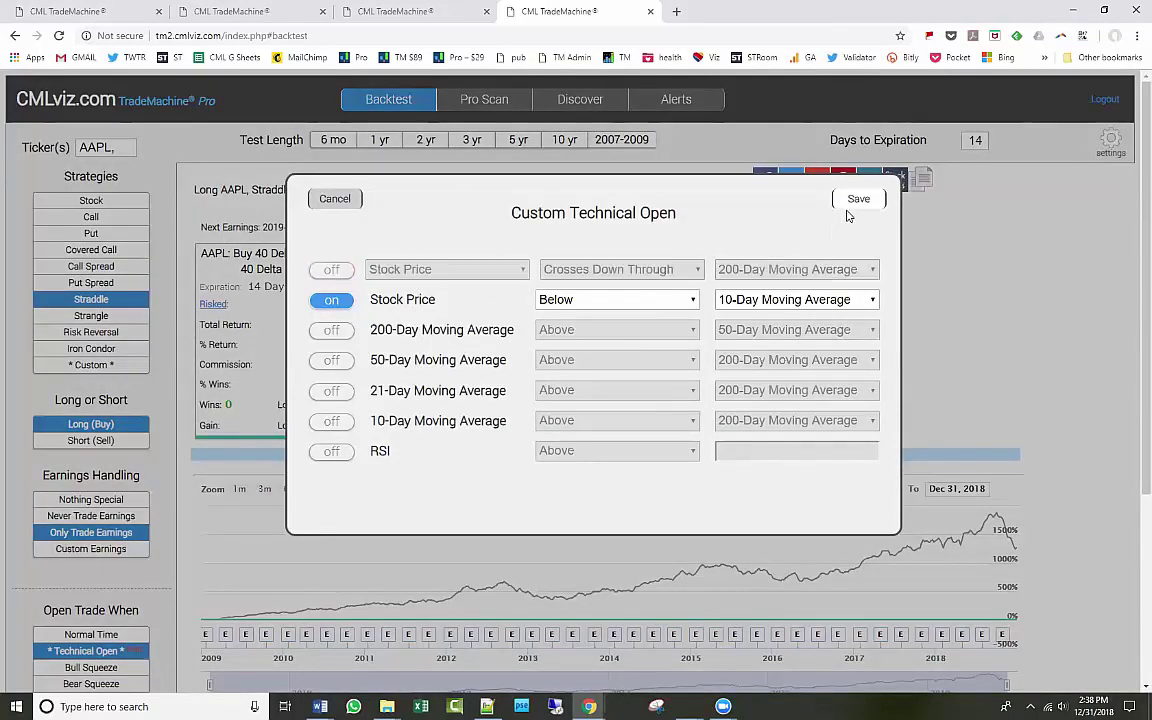
click(852, 199)
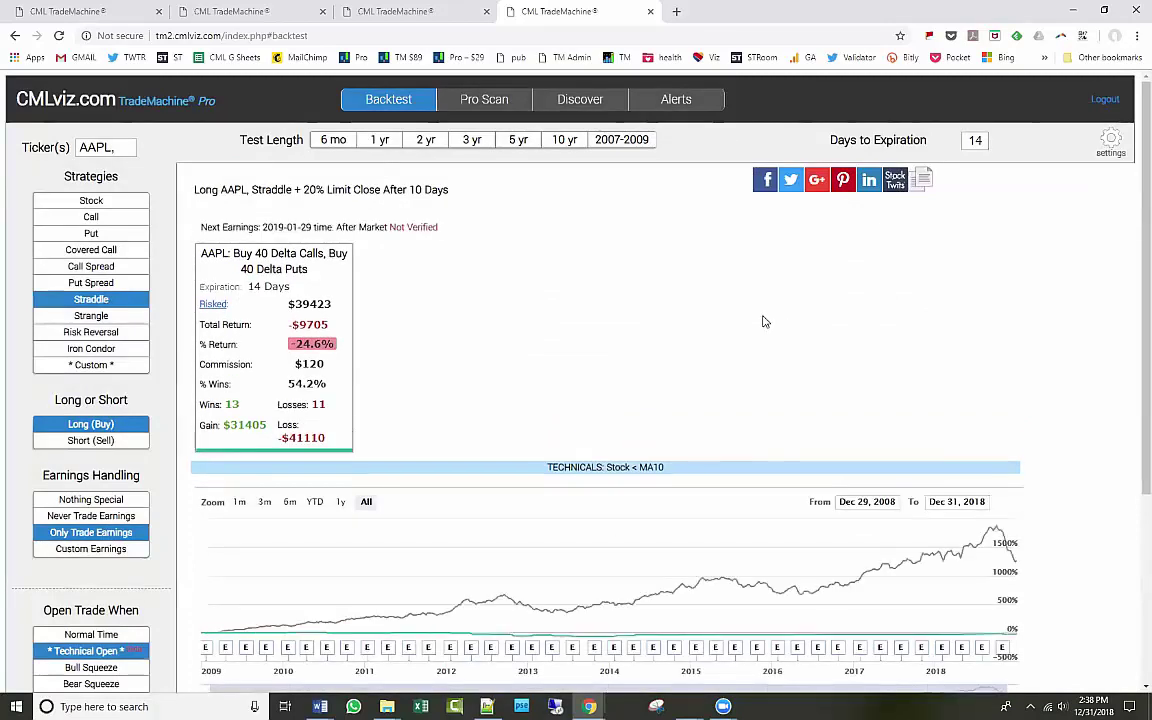
scroll(636, 402, down, 2)
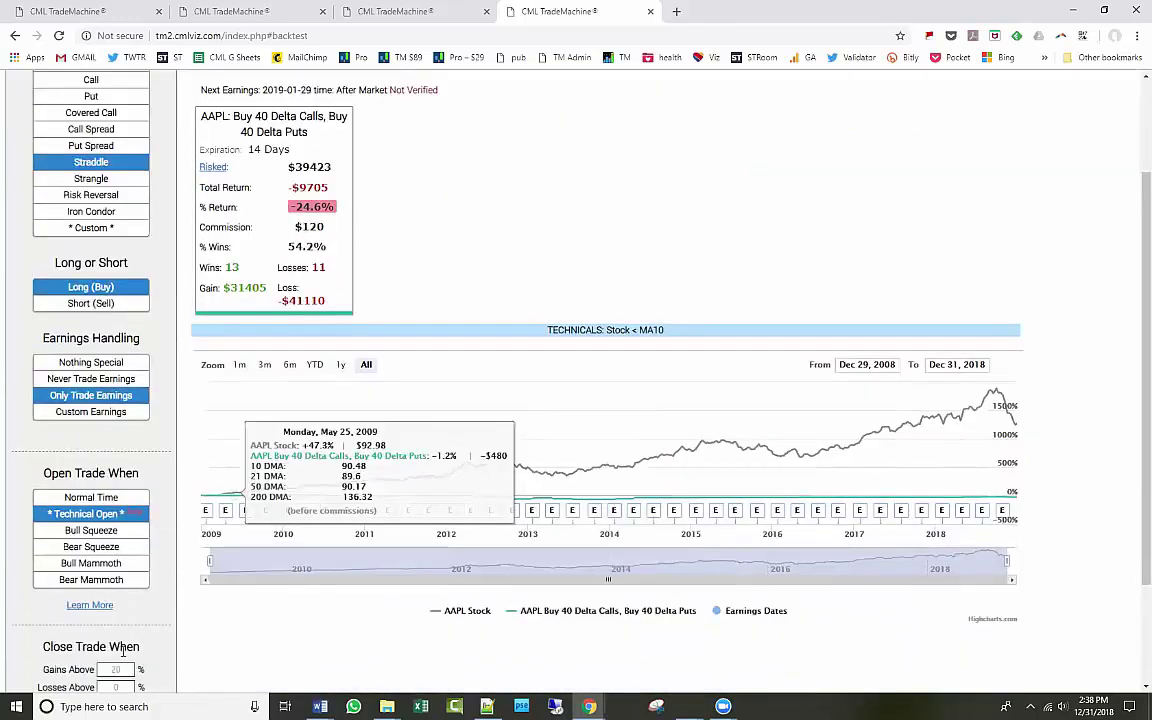
scroll(135, 640, up, 2)
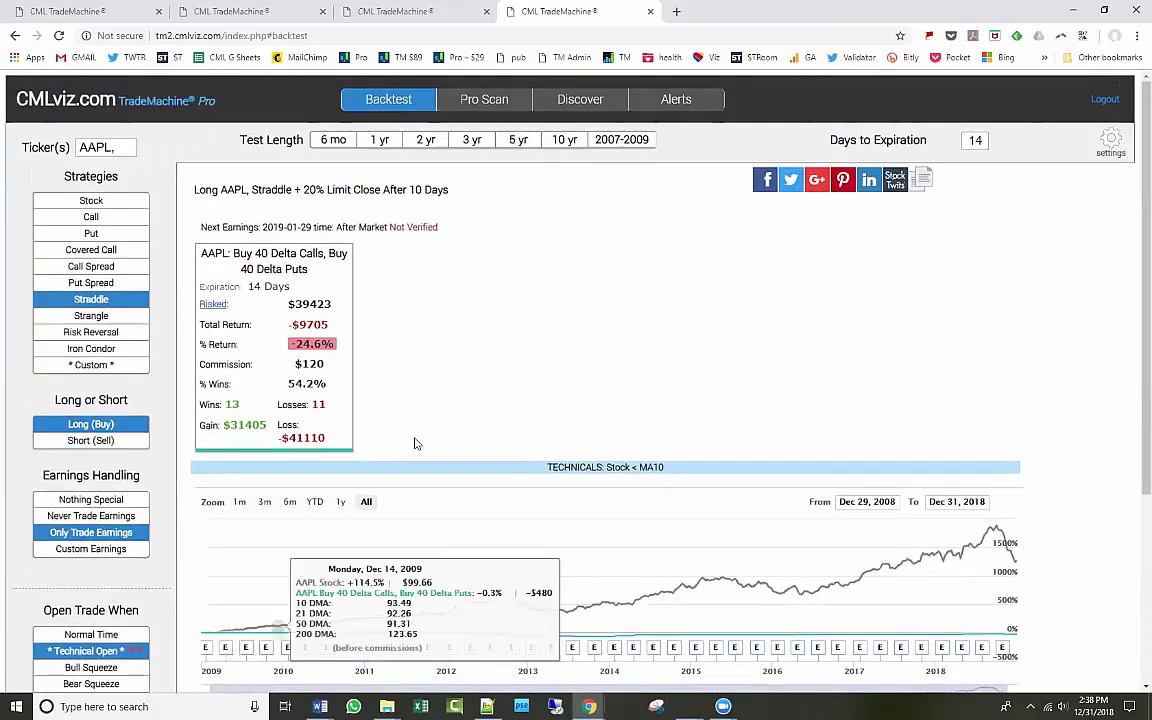
scroll(162, 571, down, 2)
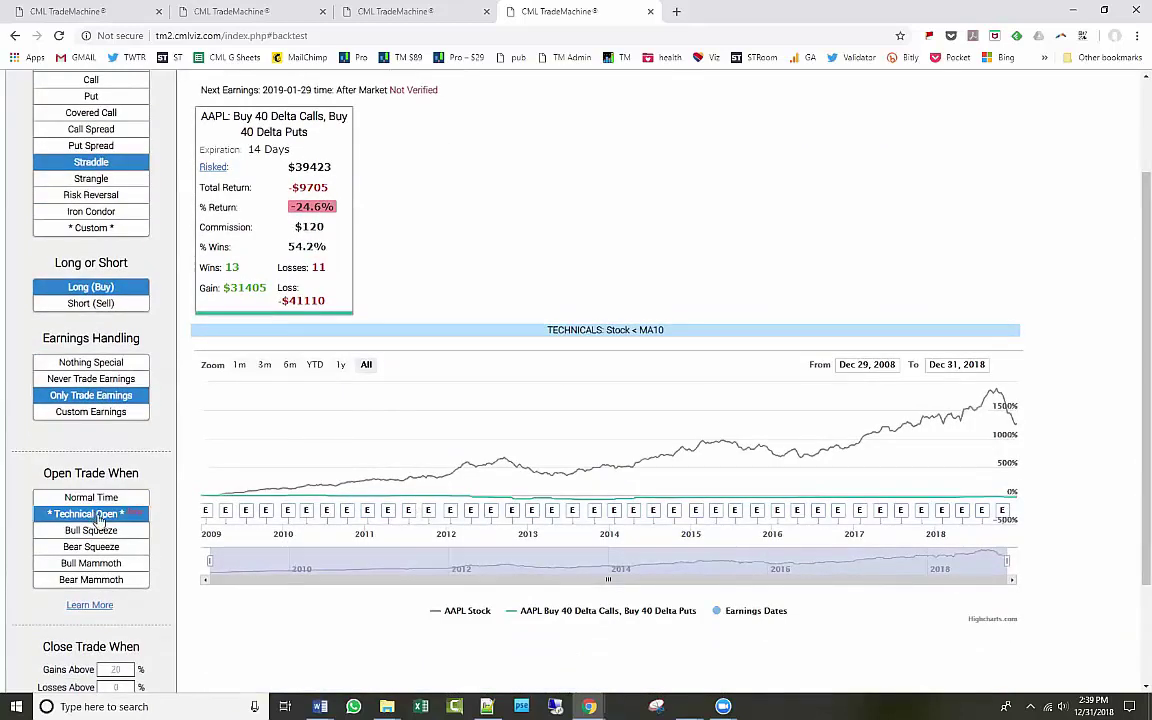
scroll(146, 563, up, 1)
Re-save the Stock below MA10 entry condition and switch the strategy to long calls.
click(118, 583)
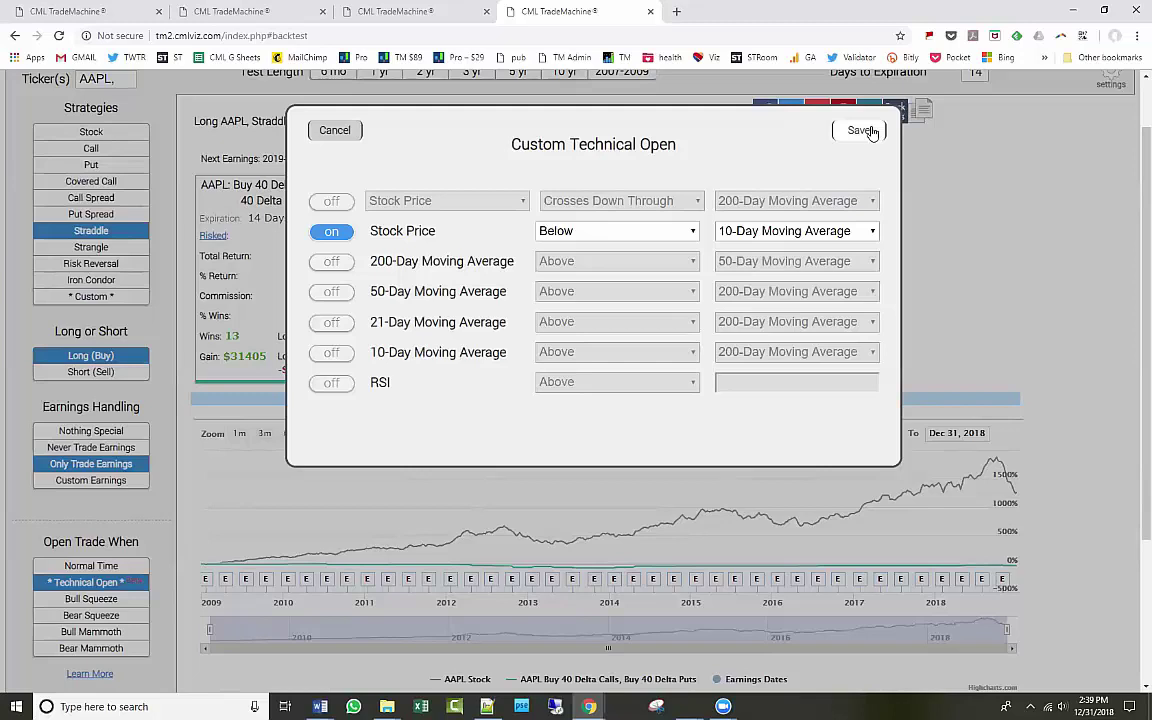
click(862, 130)
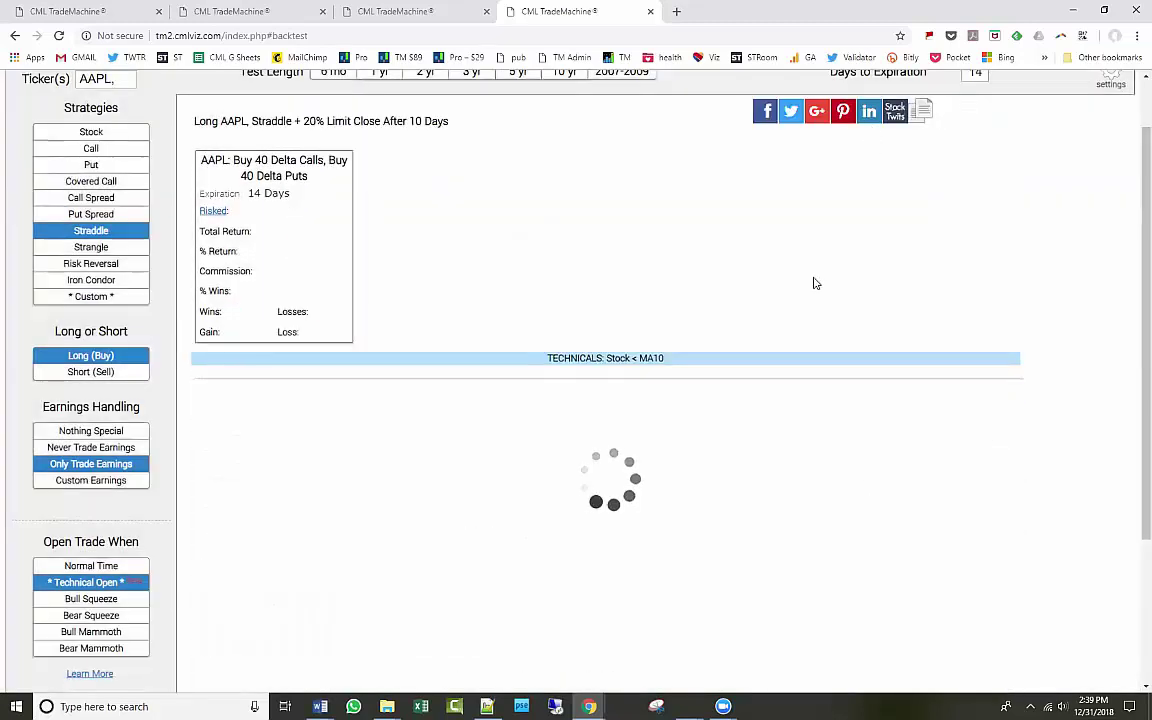
scroll(553, 226, up, 1)
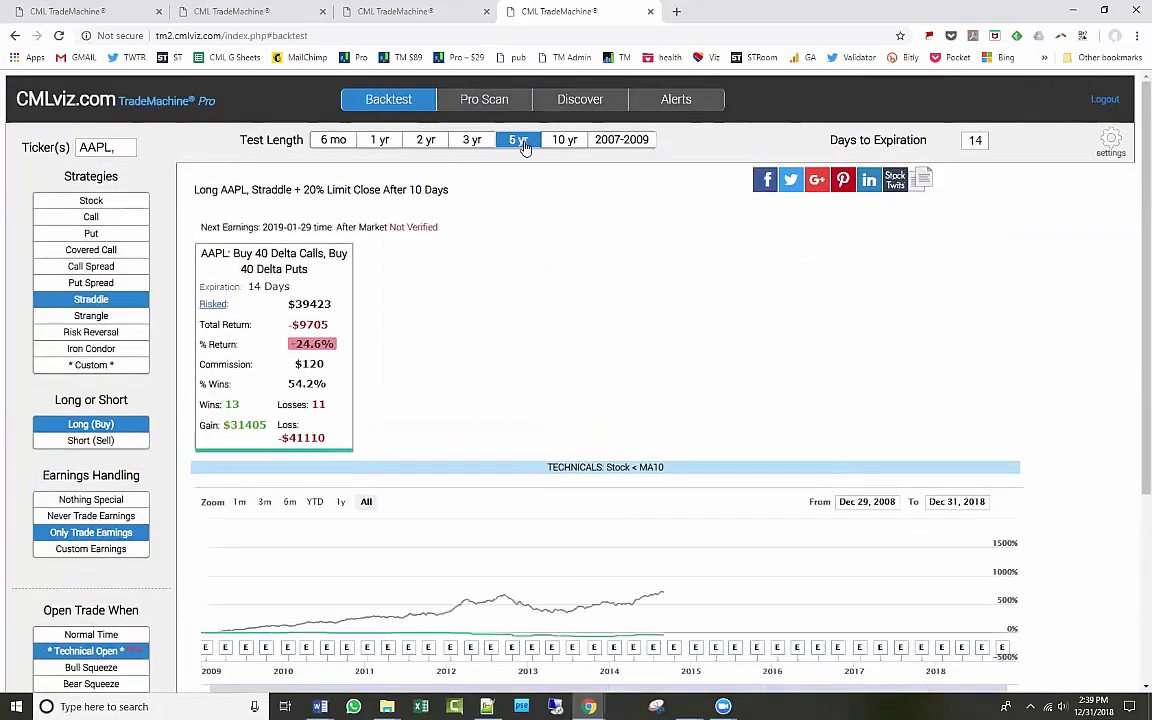
click(93, 217)
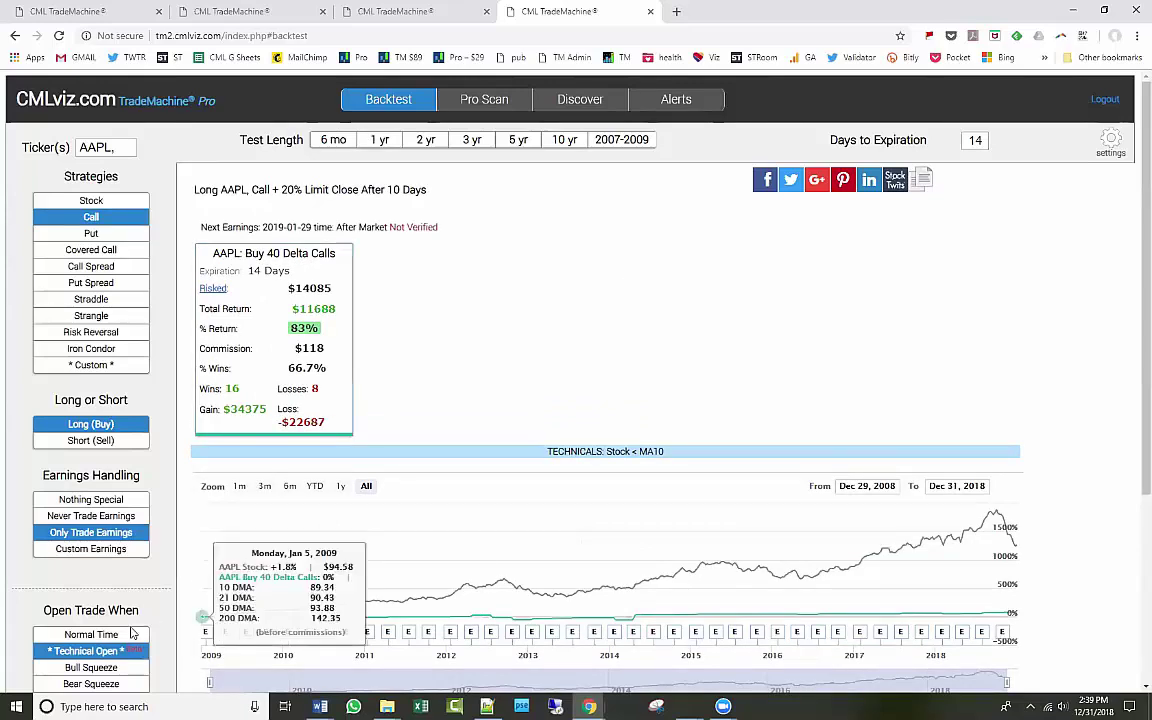
Replace the Stock below MA10 entry with the 50-Day MA crossing down through the 200-Day MA.
click(91, 651)
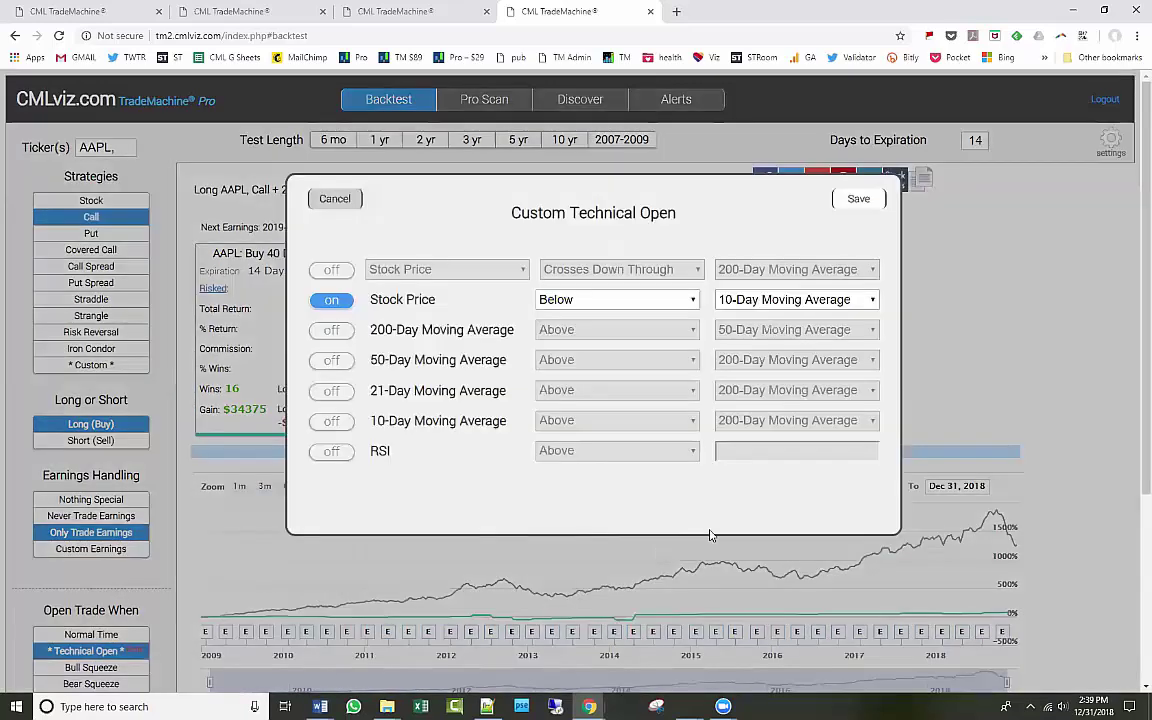
click(331, 269)
click(332, 300)
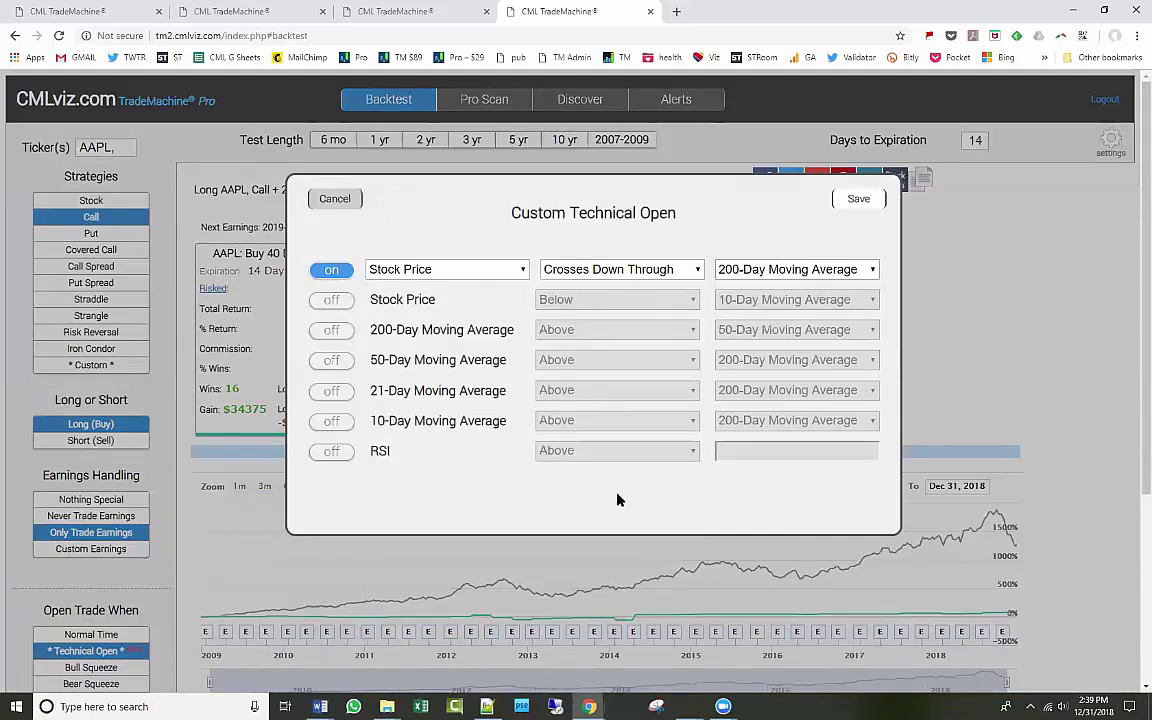
click(631, 271)
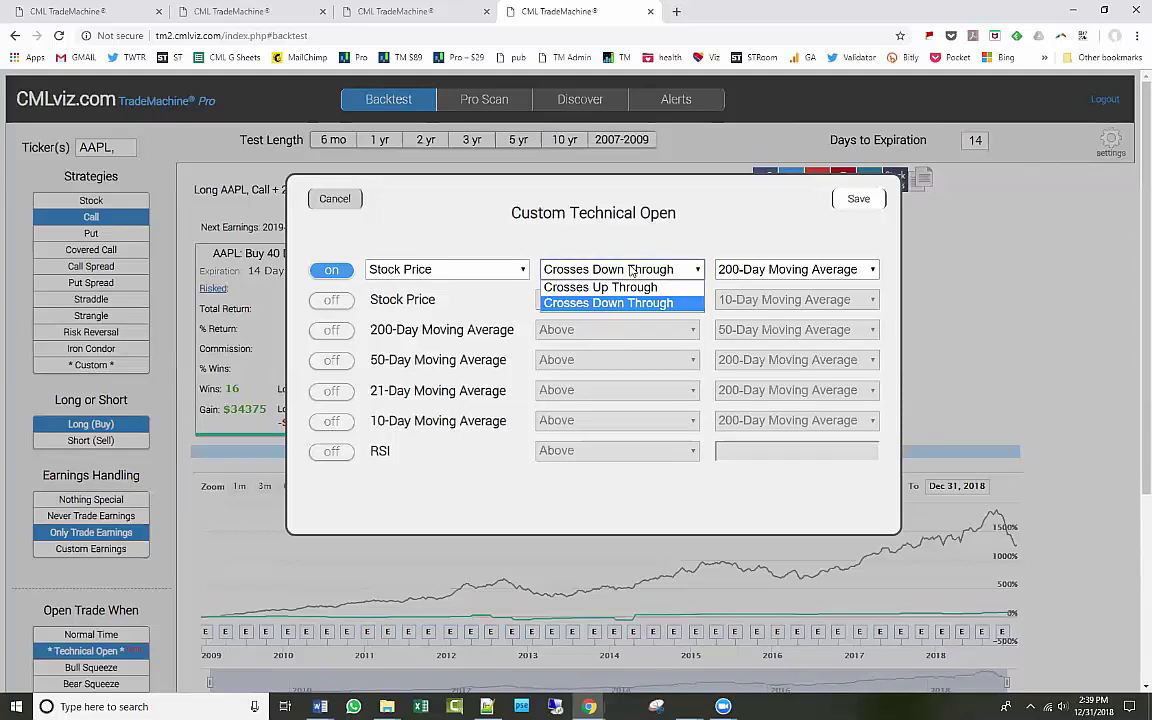
click(524, 268)
click(437, 271)
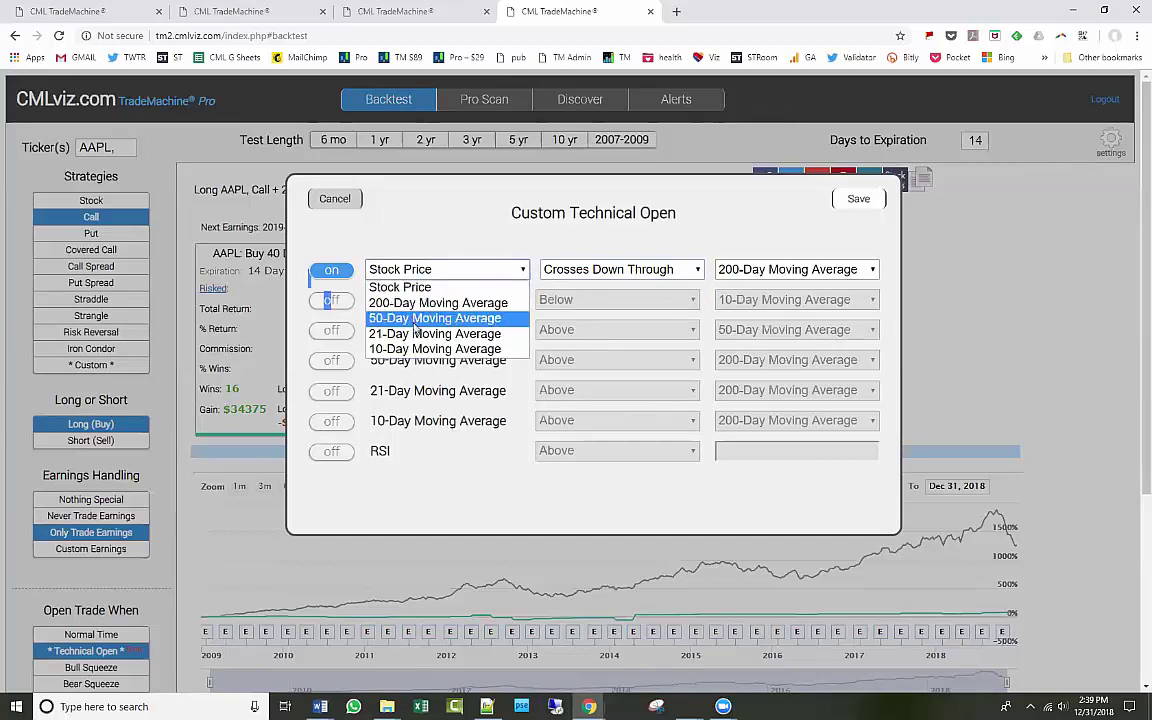
click(432, 317)
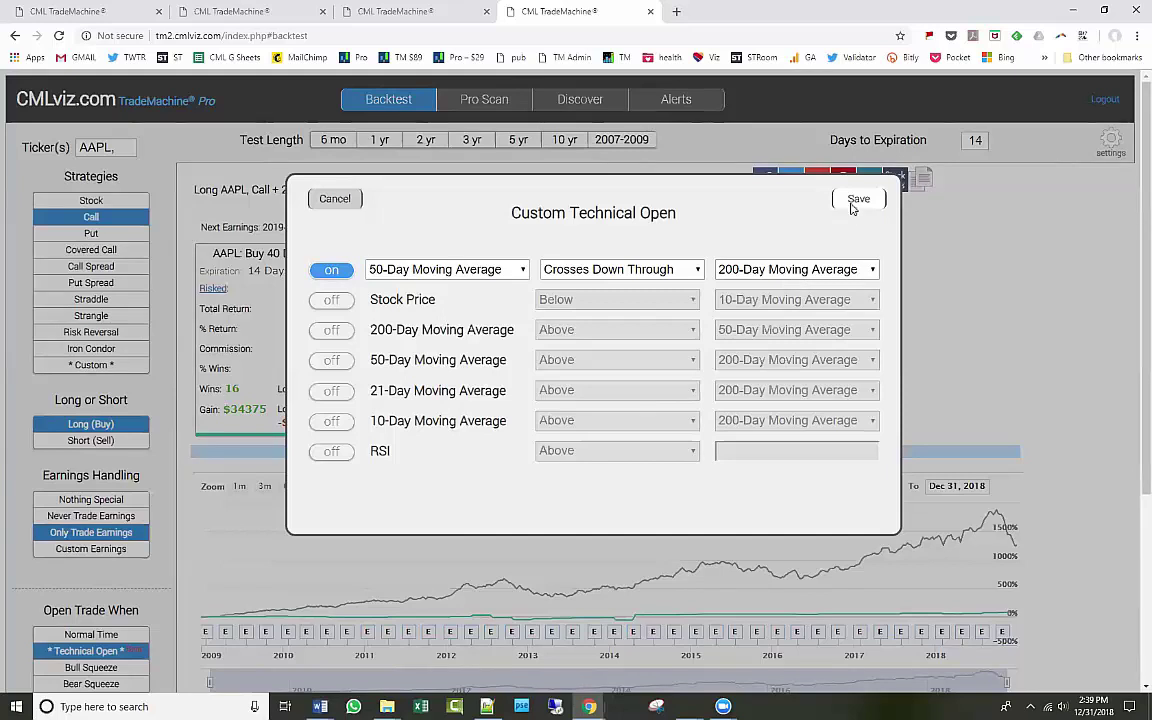
click(856, 200)
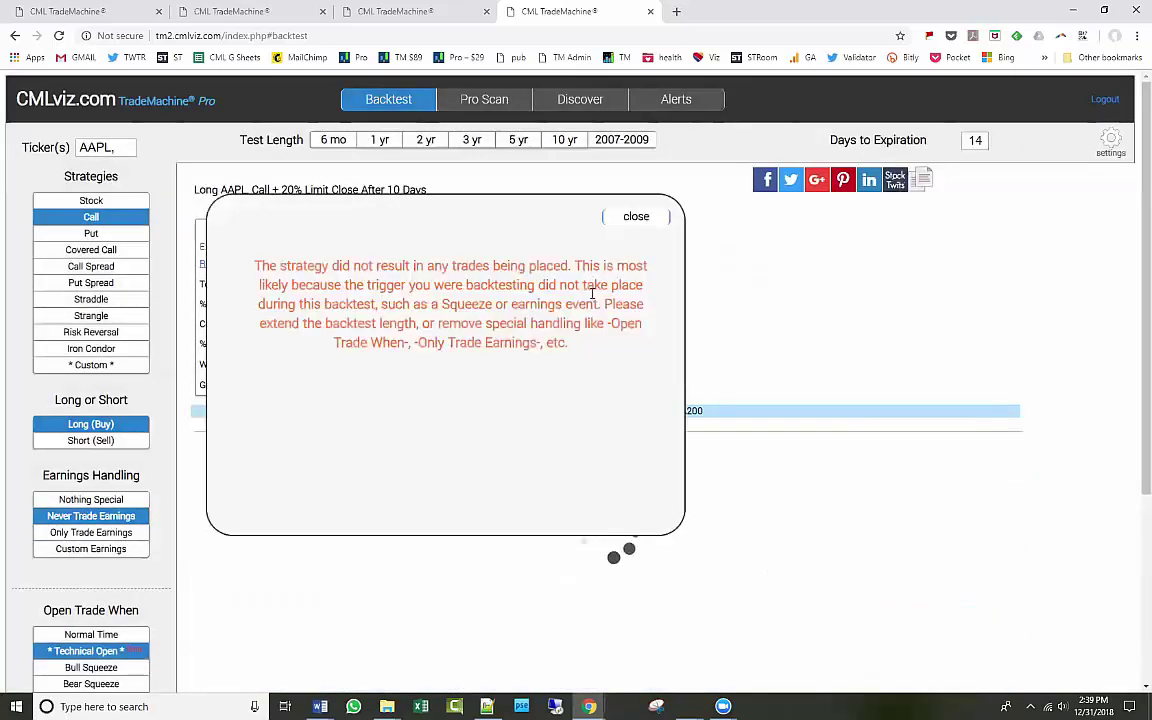
Swap the crossover entry for Stock Price above the 50-Day Moving Average and save.
click(632, 215)
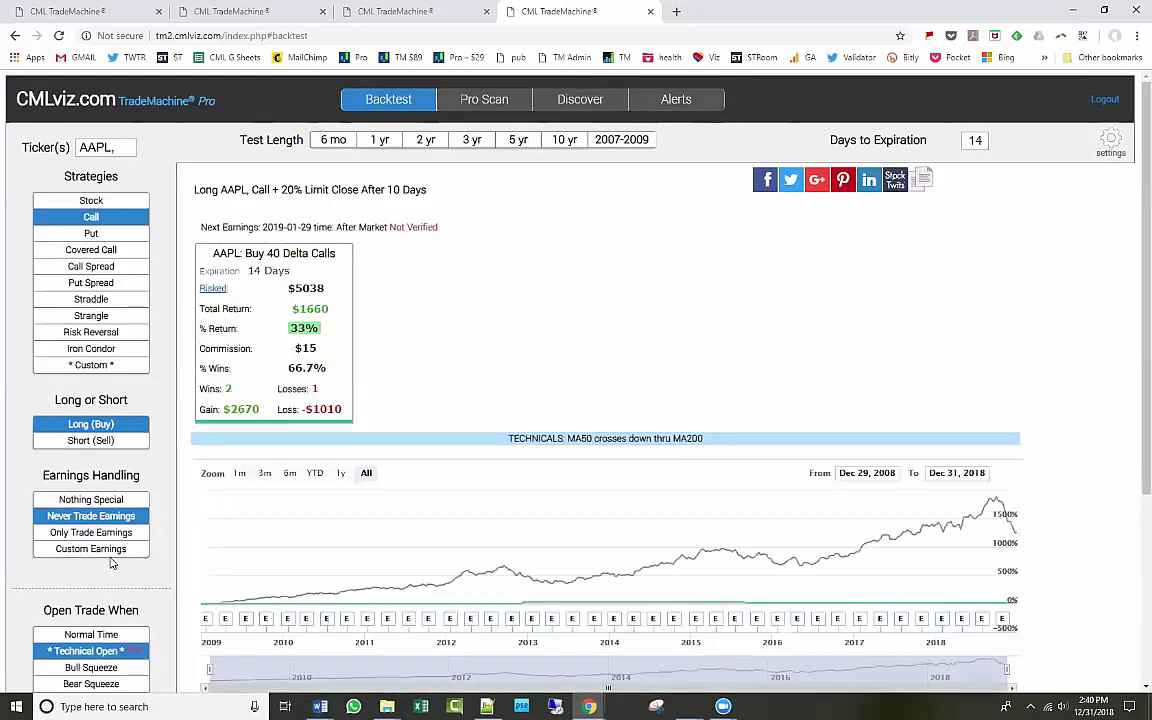
click(90, 650)
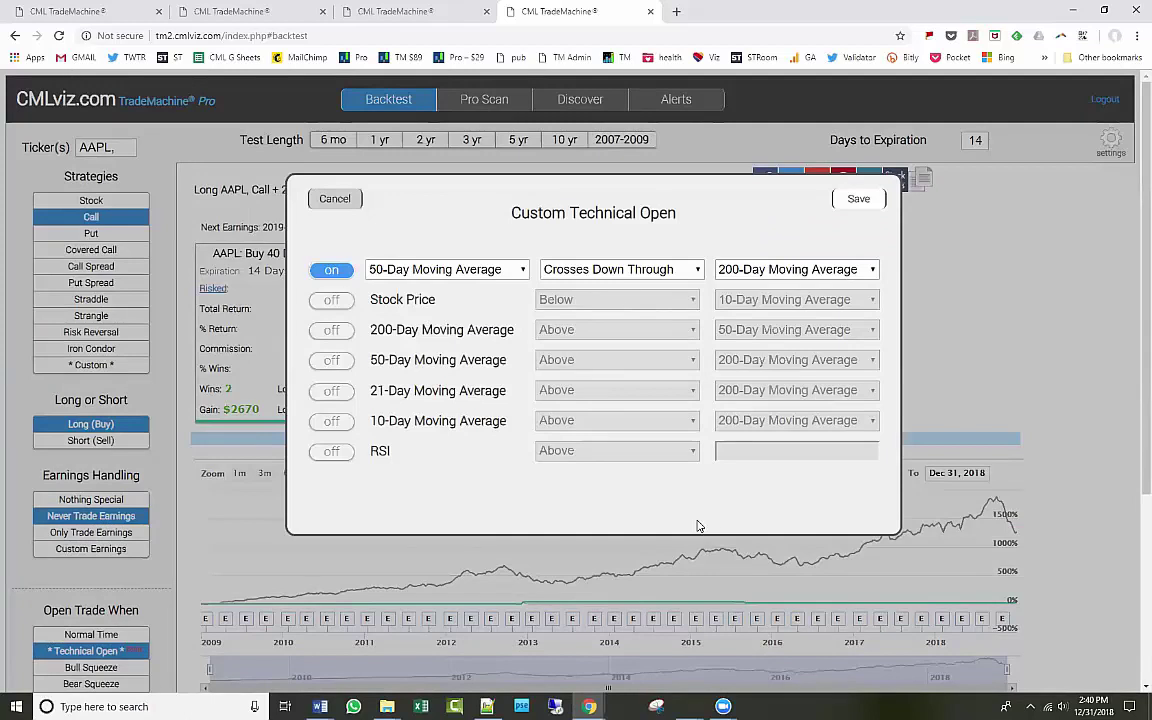
click(328, 270)
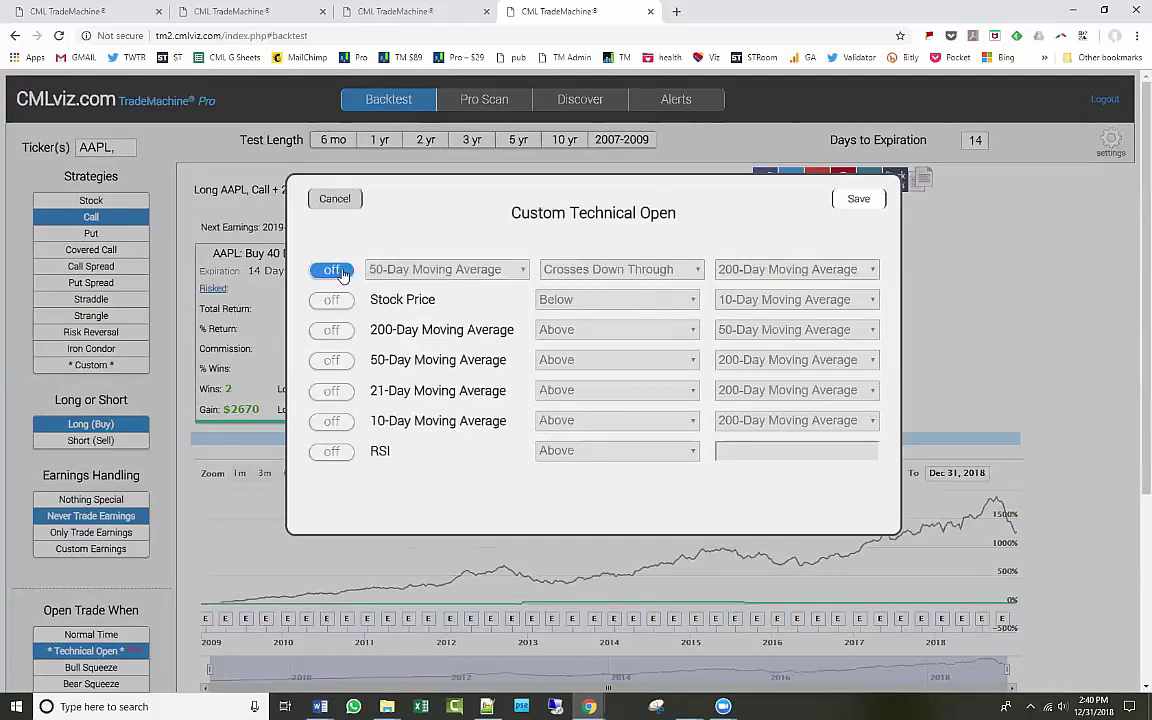
click(336, 301)
click(586, 300)
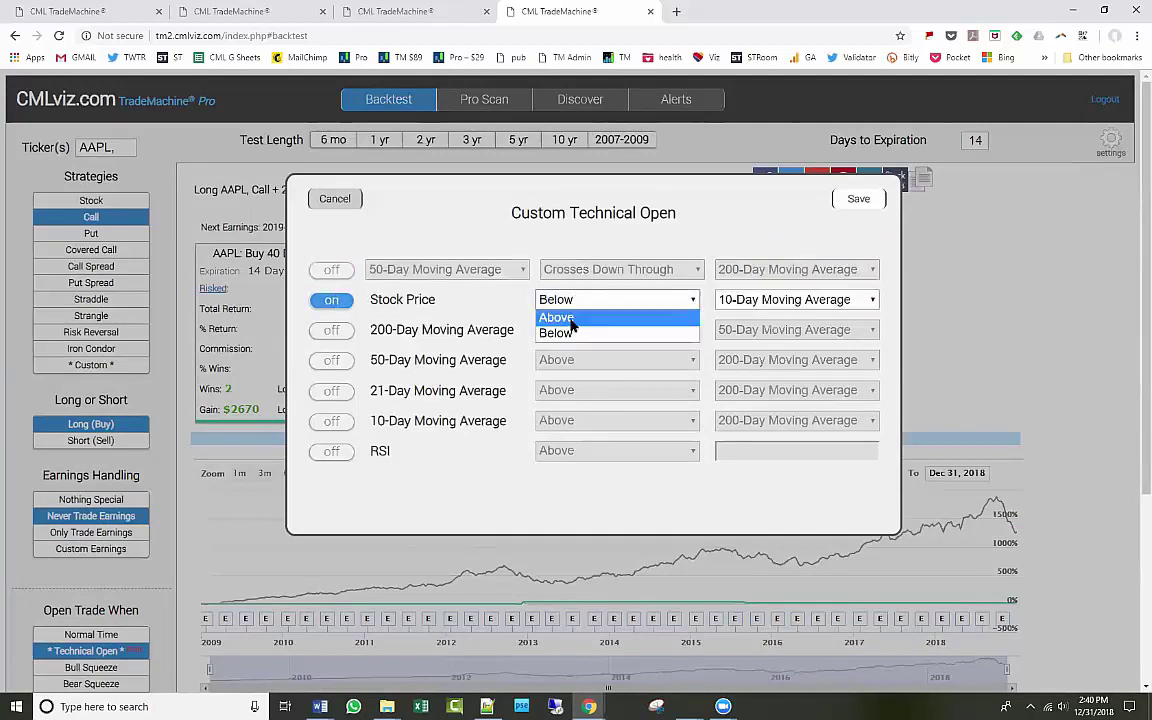
click(568, 316)
click(740, 306)
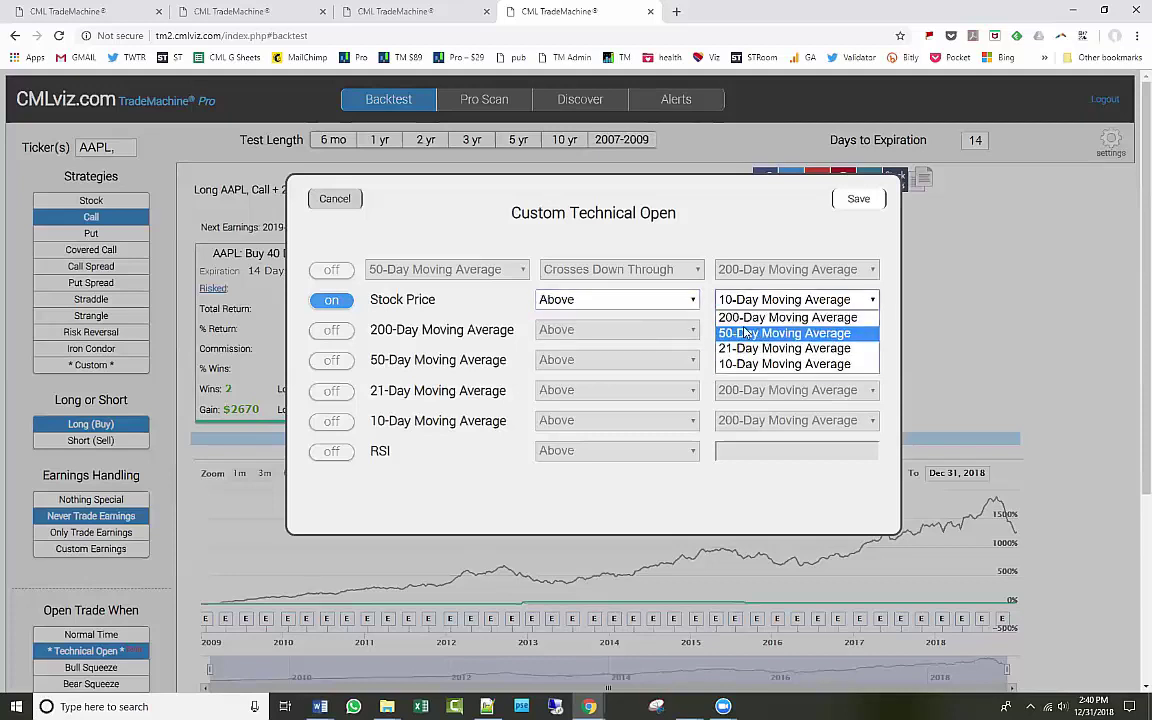
click(745, 331)
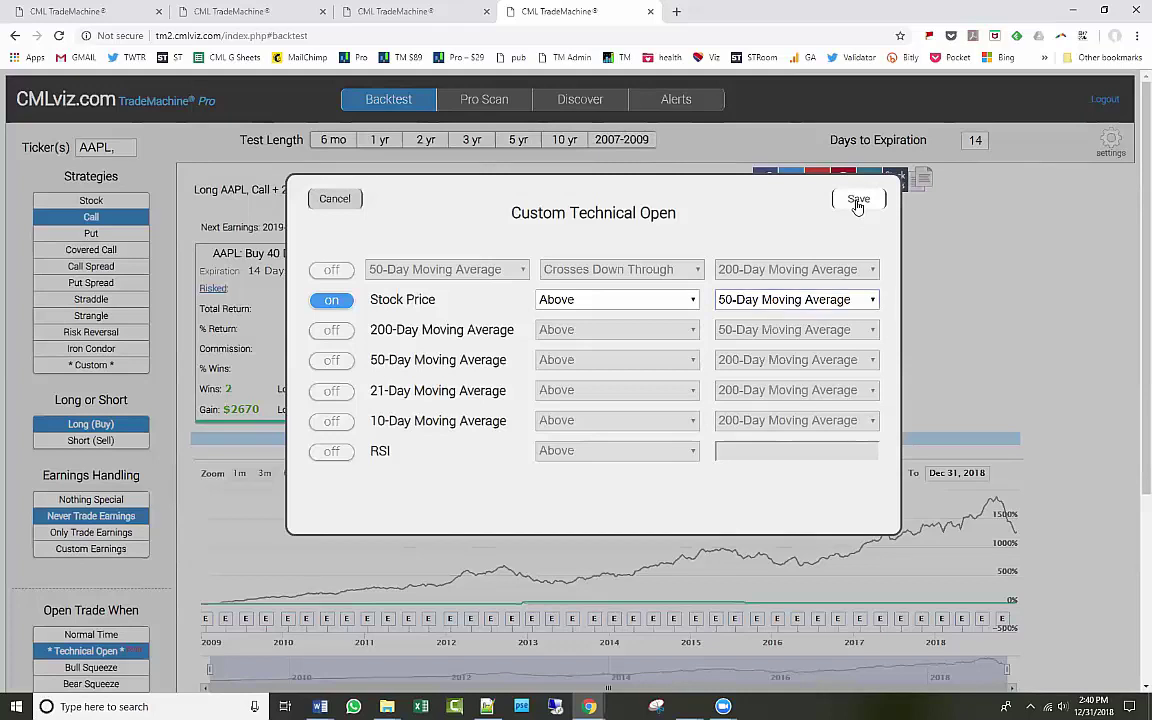
click(857, 202)
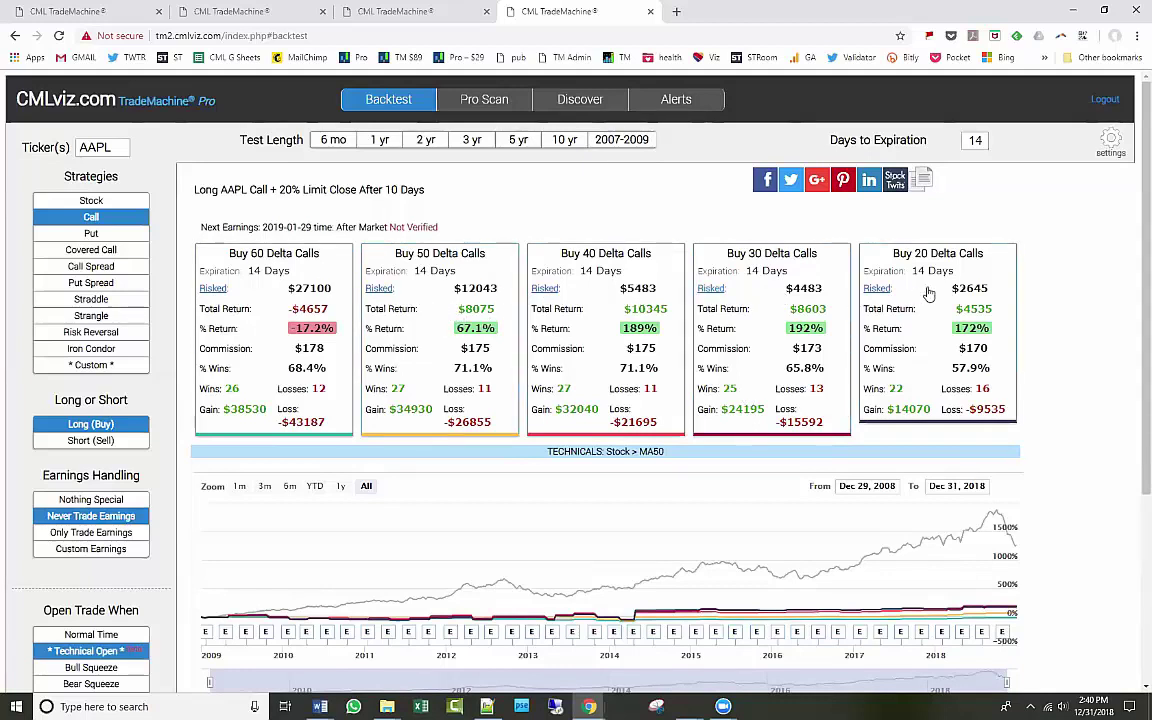
Open the 'What is a Delta?' explainer from the backtest settings' Strategy Deltas section.
click(1111, 142)
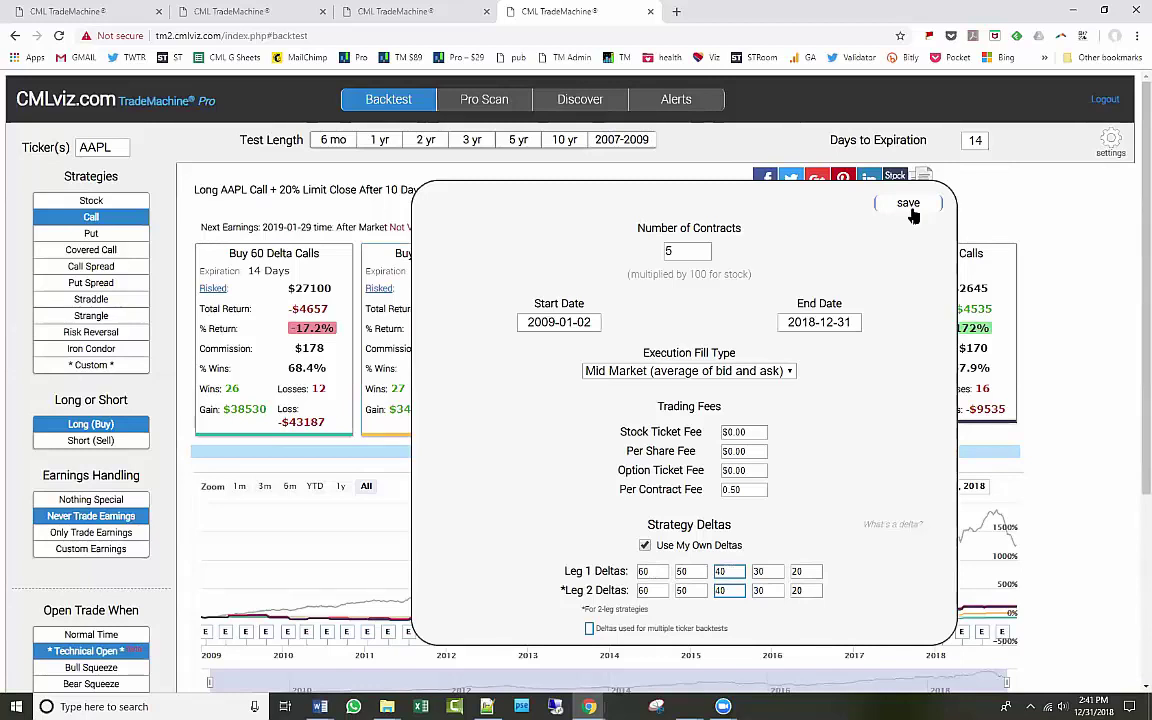
click(898, 526)
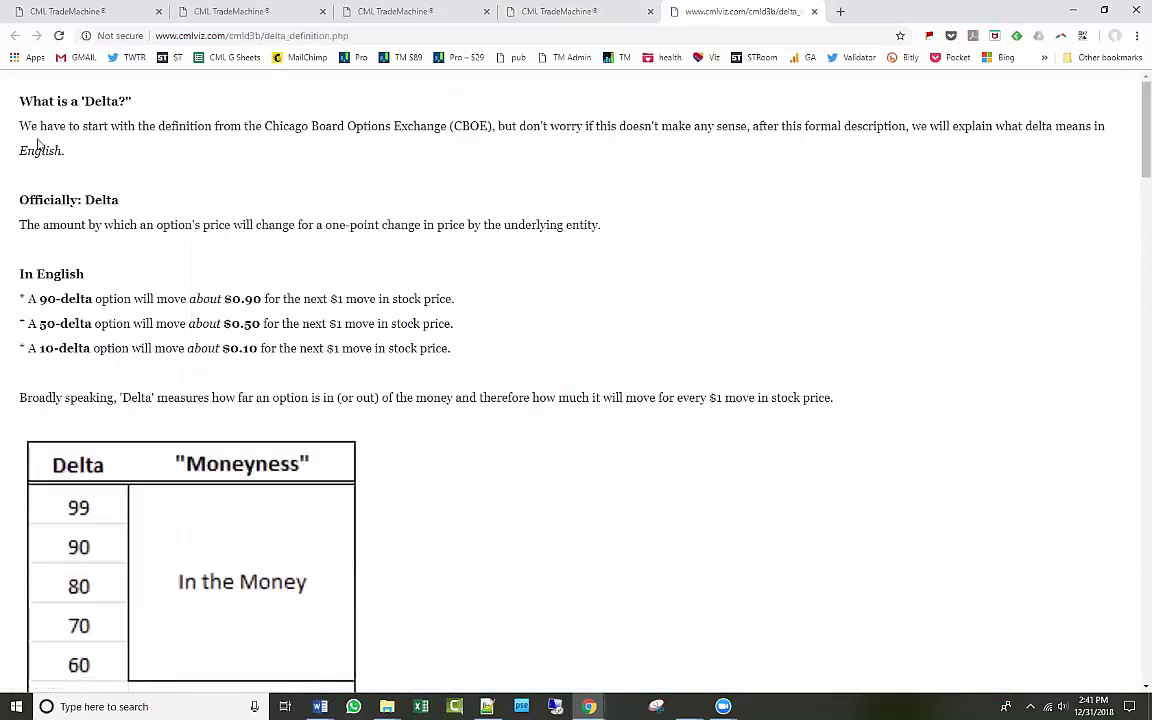
Read through the delta explainer, then return to TradeMachine and save the backtest settings.
drag(15, 100, 120, 100)
click(200, 148)
scroll(510, 350, down, 15)
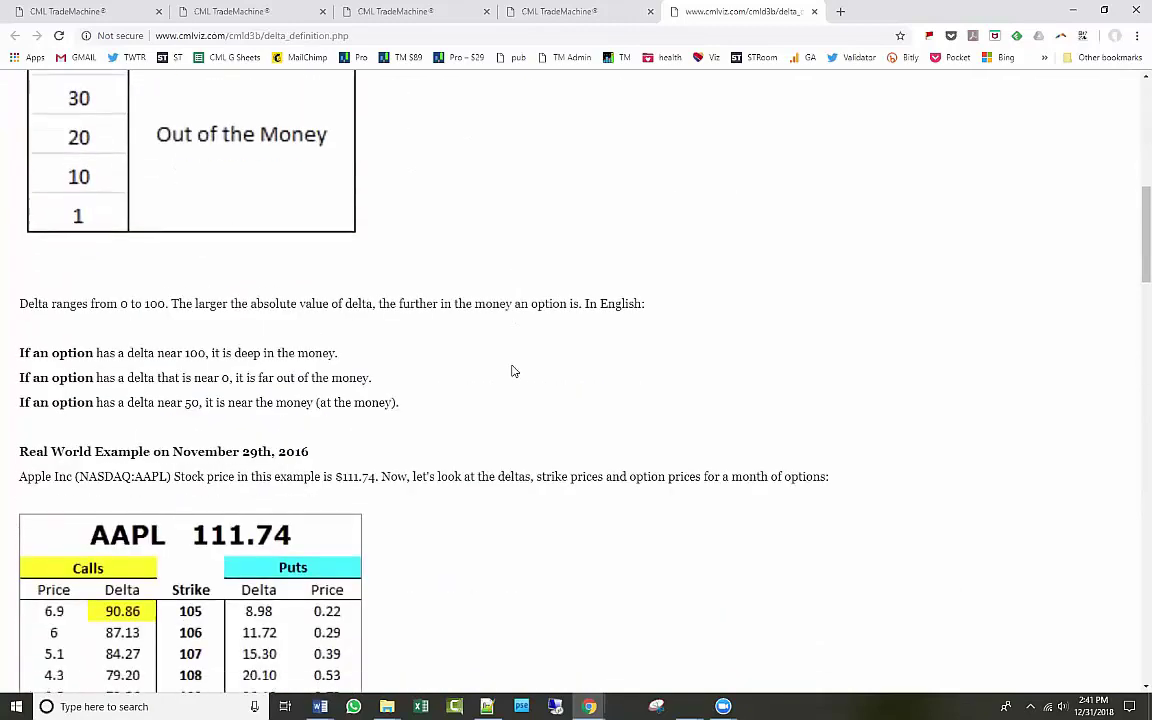
scroll(515, 372, down, 10)
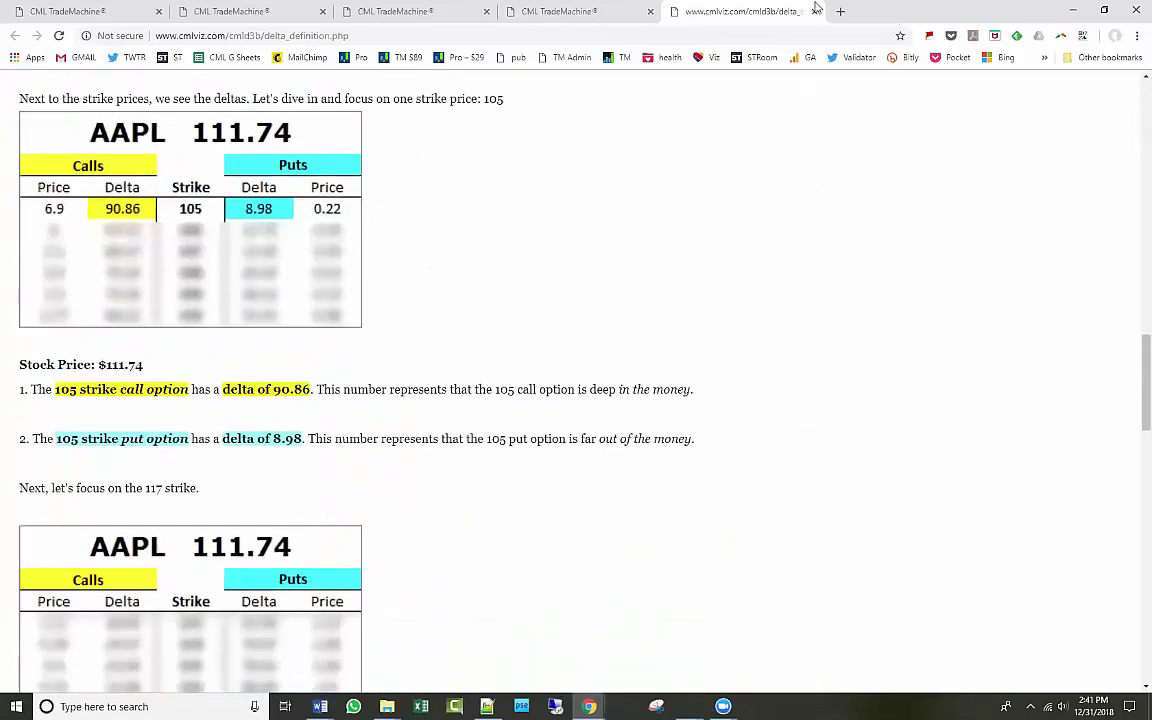
click(600, 14)
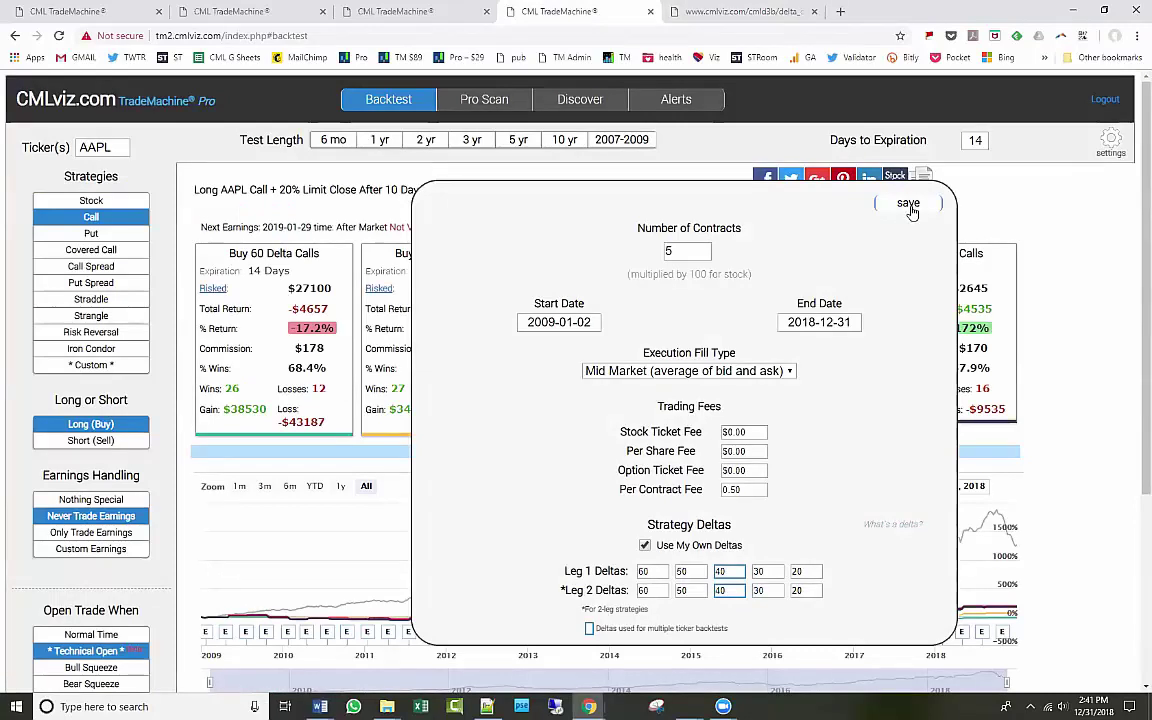
click(908, 204)
Backtest long AAPL stock entering when the 50-Day MA crosses up through the 200-Day MA, over 10 years.
click(91, 200)
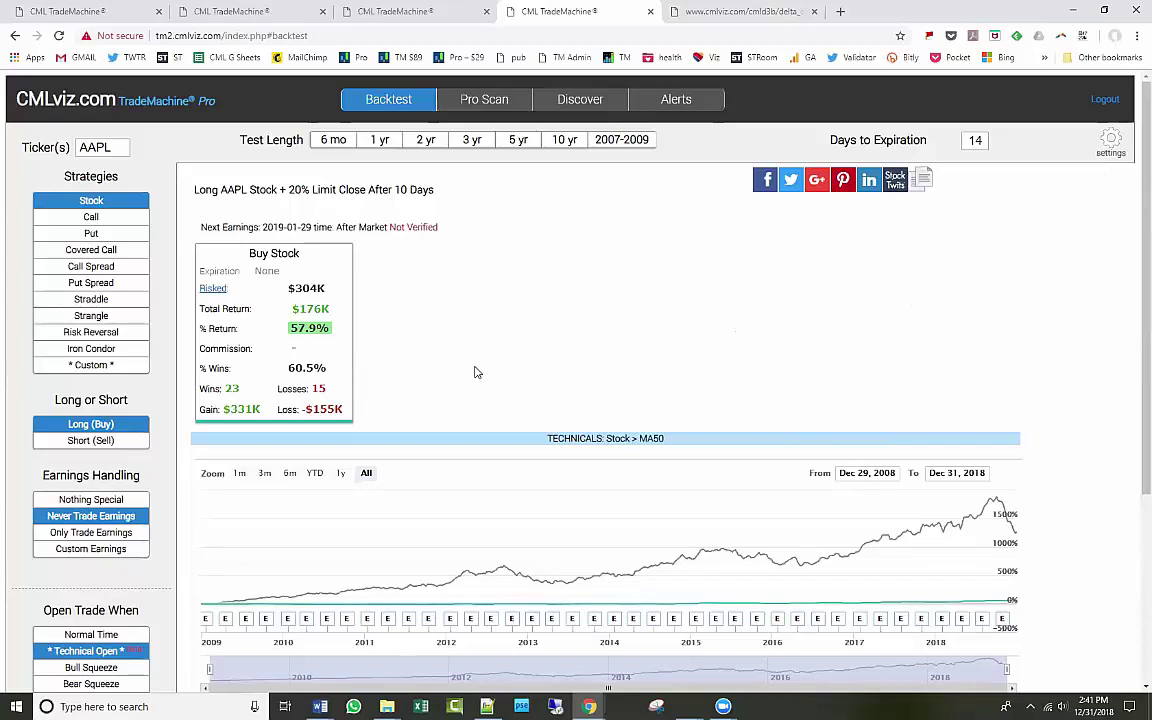
click(140, 650)
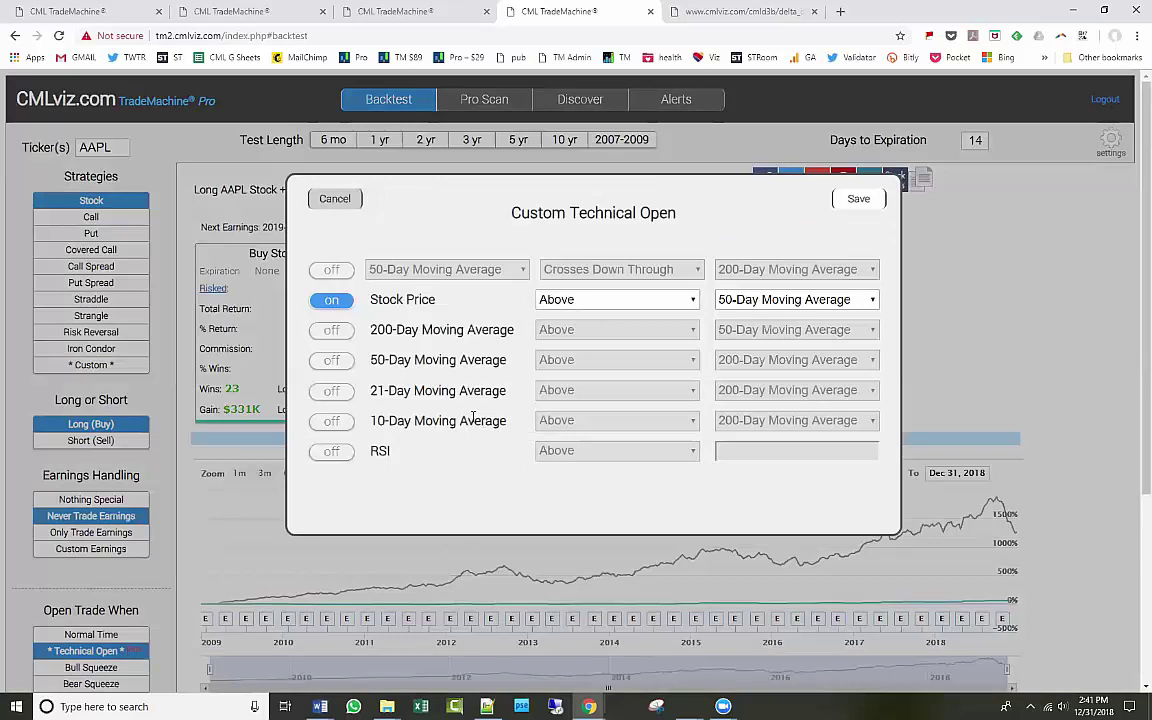
click(331, 270)
click(601, 268)
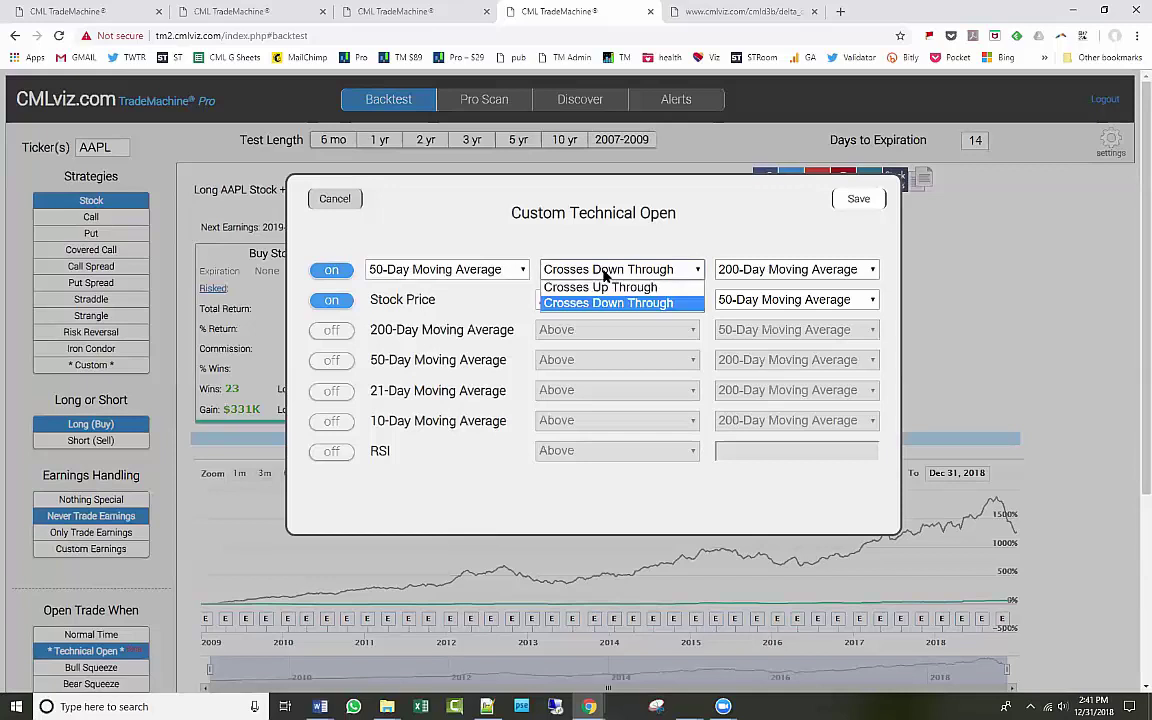
click(604, 288)
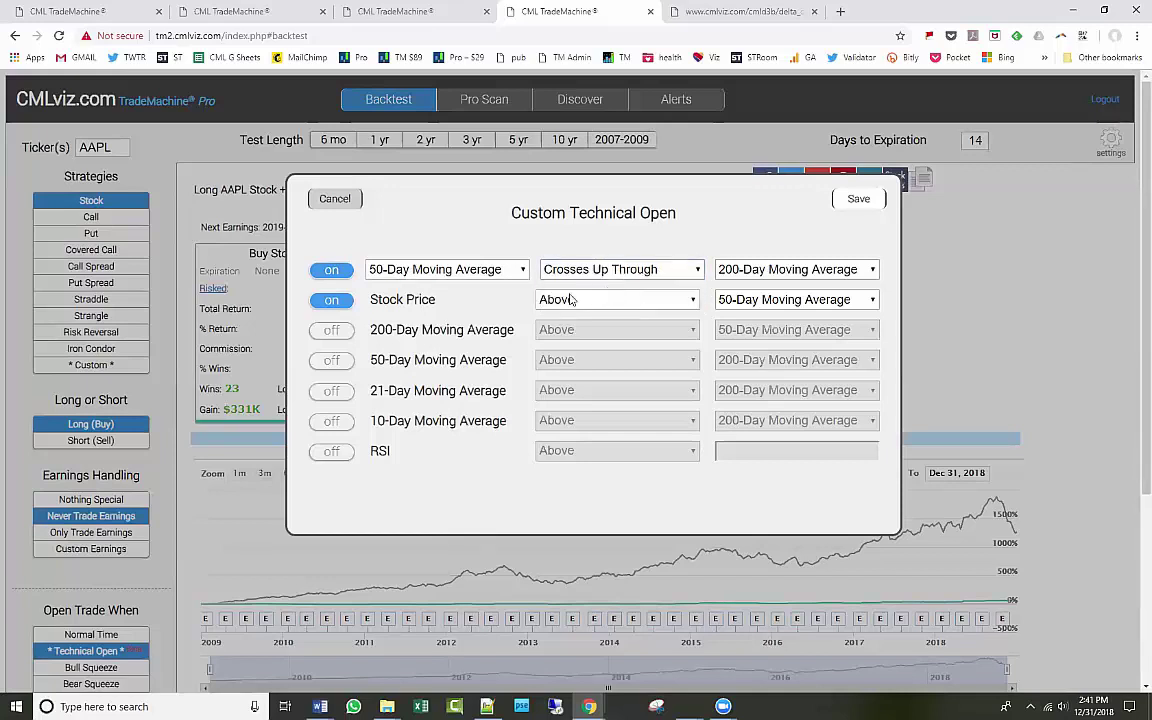
click(330, 302)
click(851, 199)
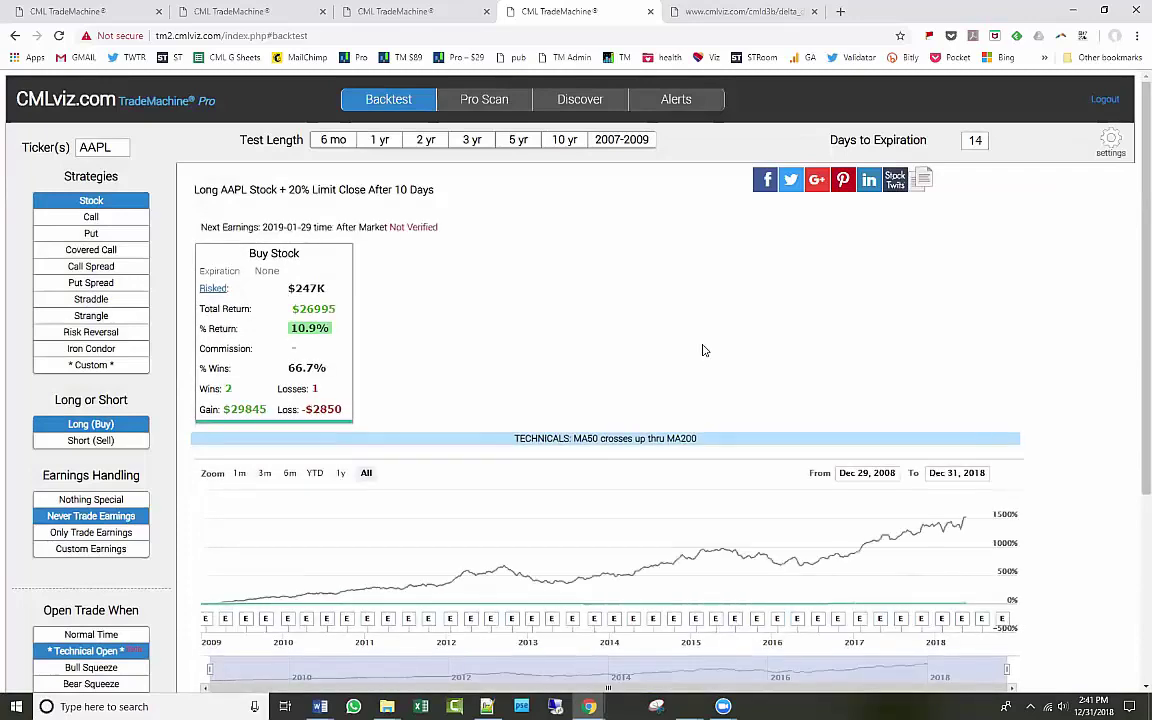
click(565, 141)
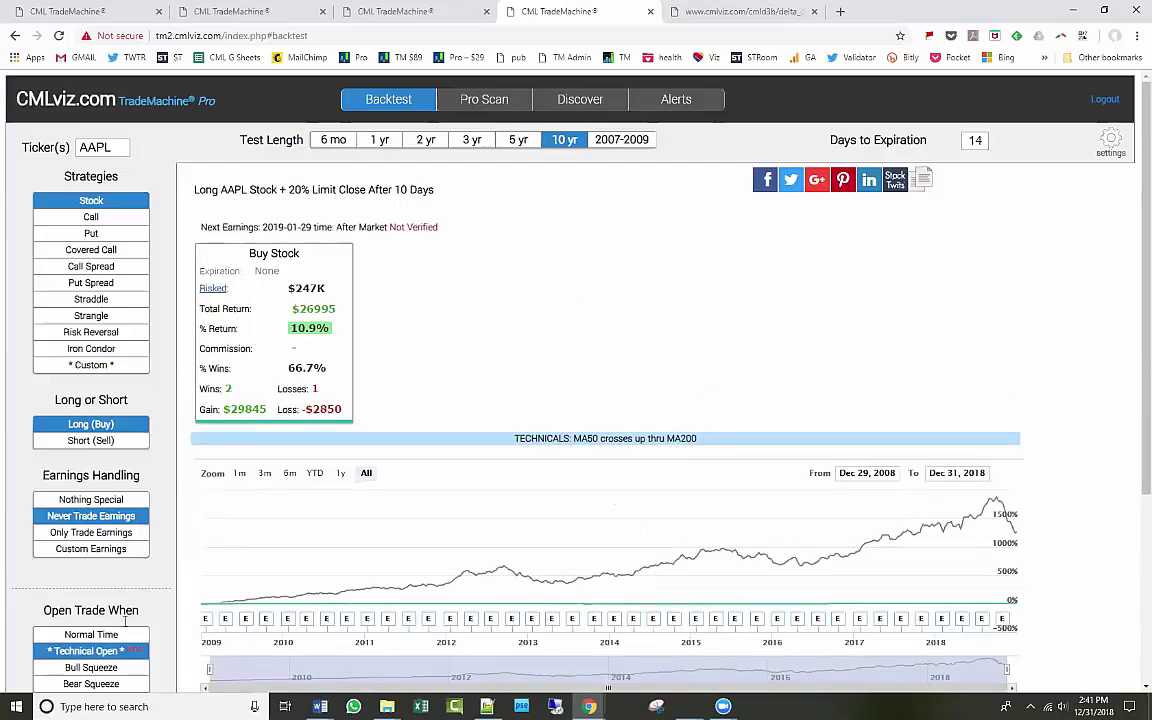
click(112, 652)
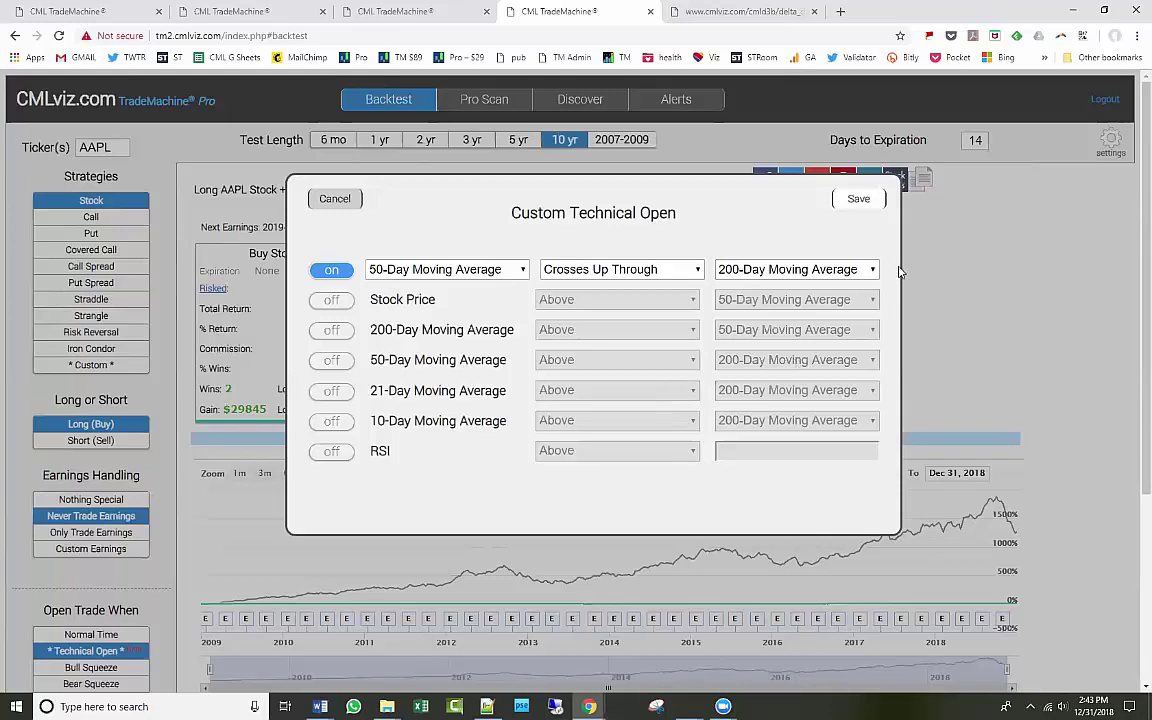
click(866, 201)
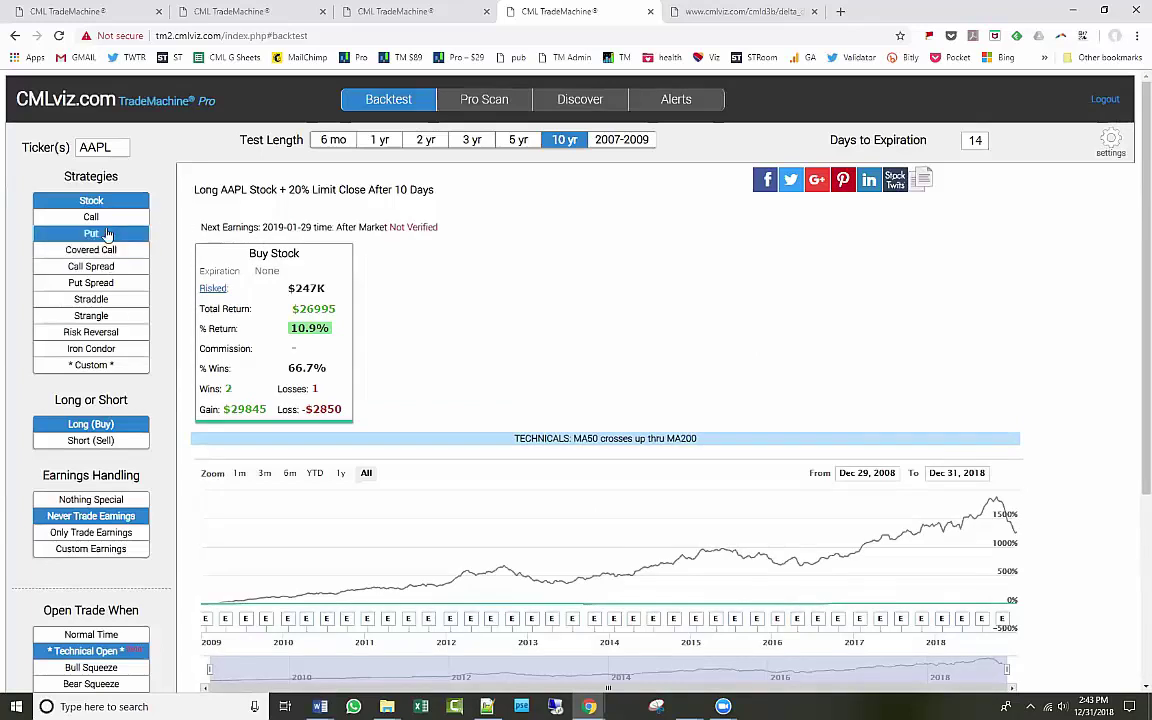
Switch to calls and add NVDA and GOOGL to the AAPL ticker list.
click(106, 218)
click(110, 147)
click(114, 147)
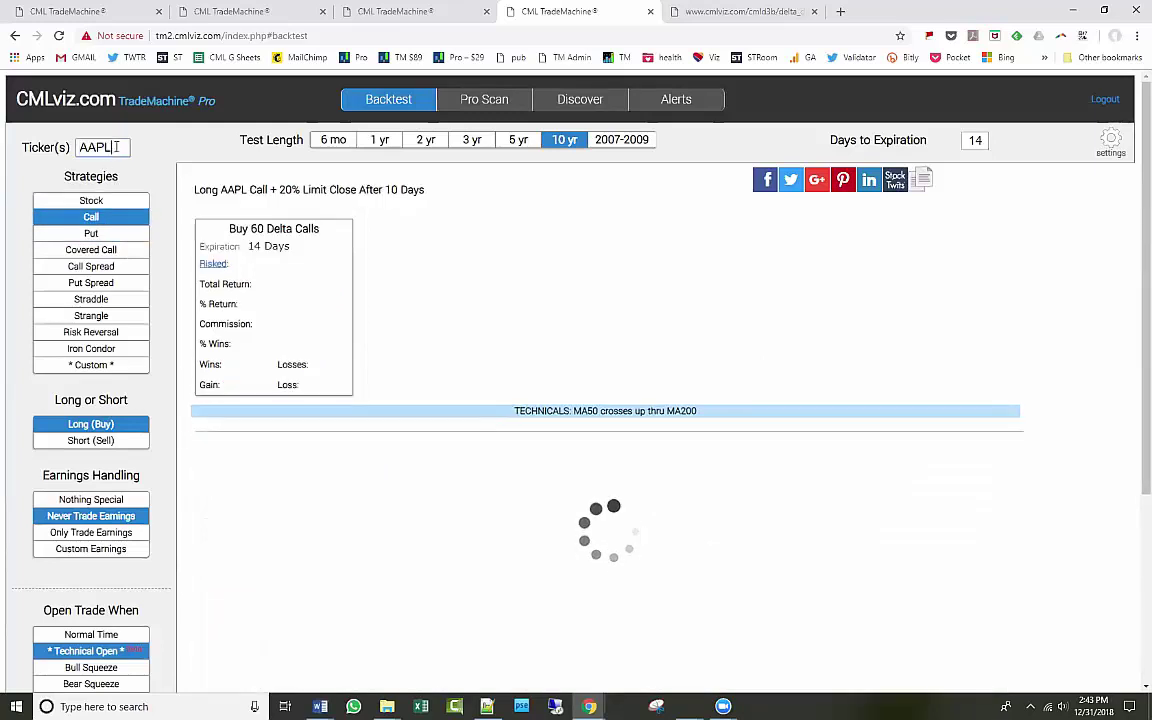
text(, NVDA,)
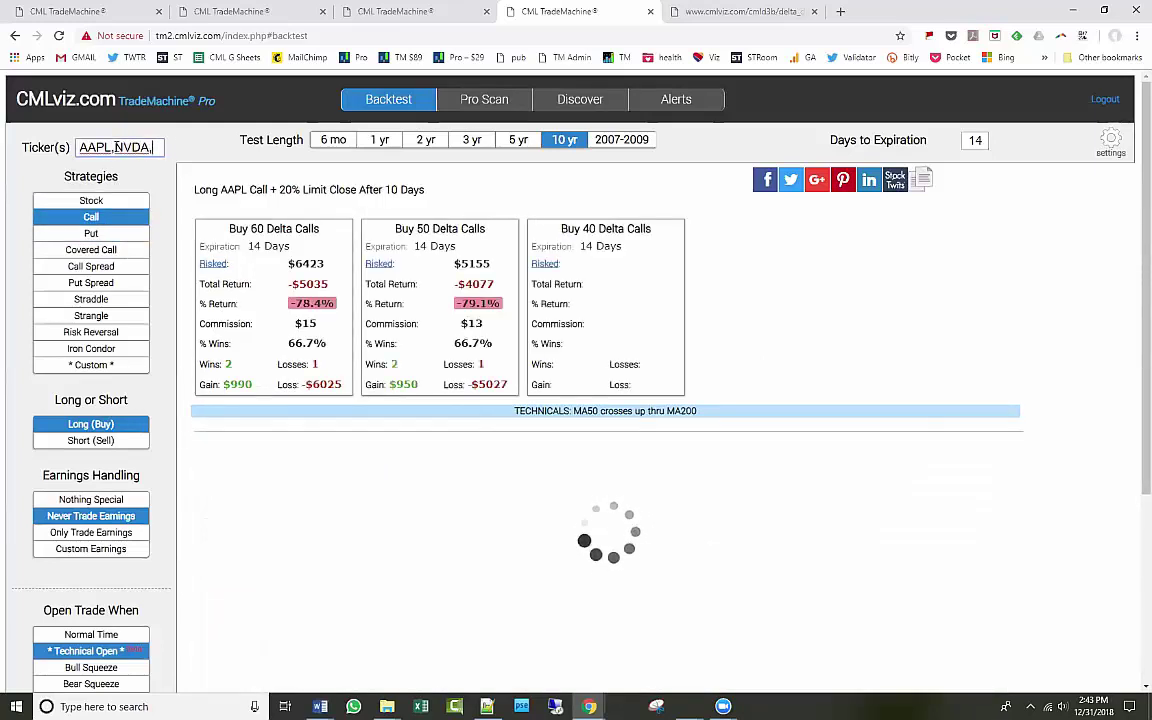
text( GOOGL)
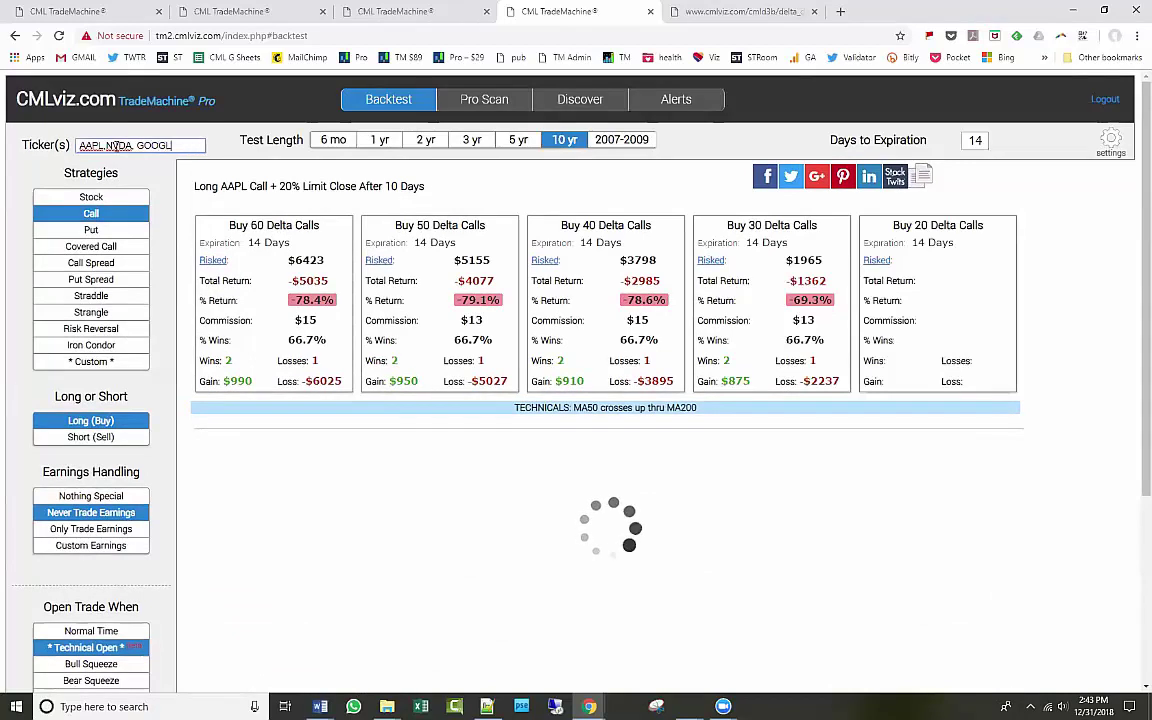
key(Return)
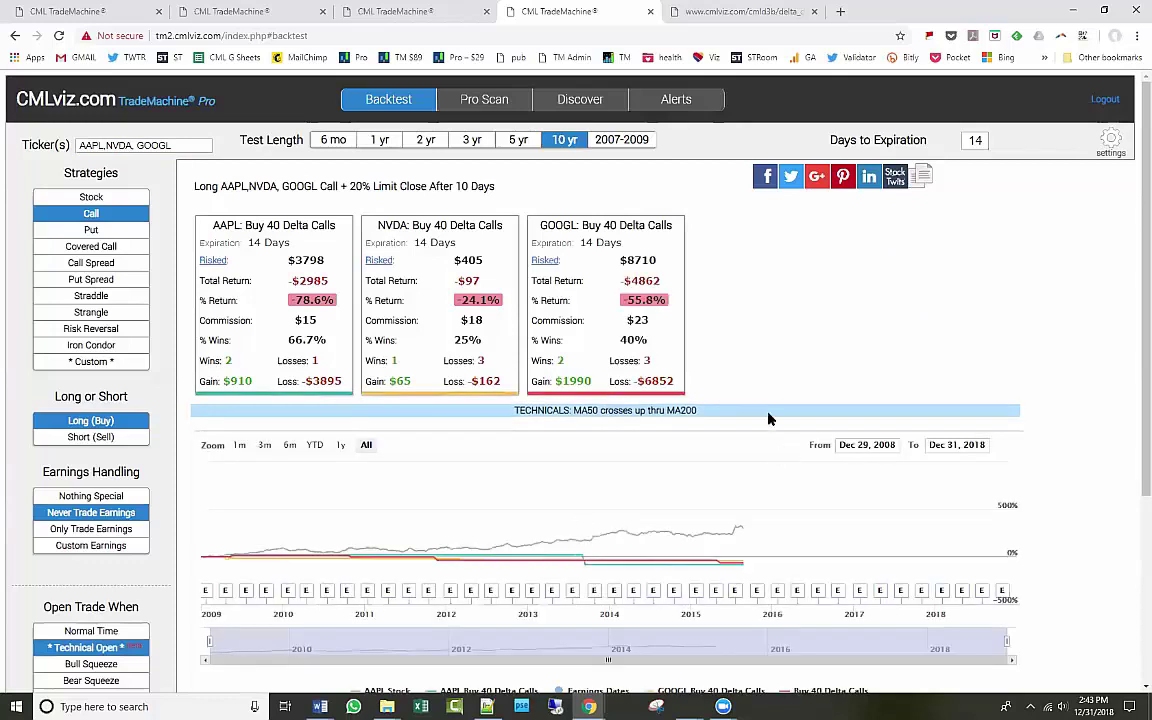
Hide the AAPL stock price line from the results chart.
scroll(775, 434, down, 1)
scroll(775, 434, down, 1)
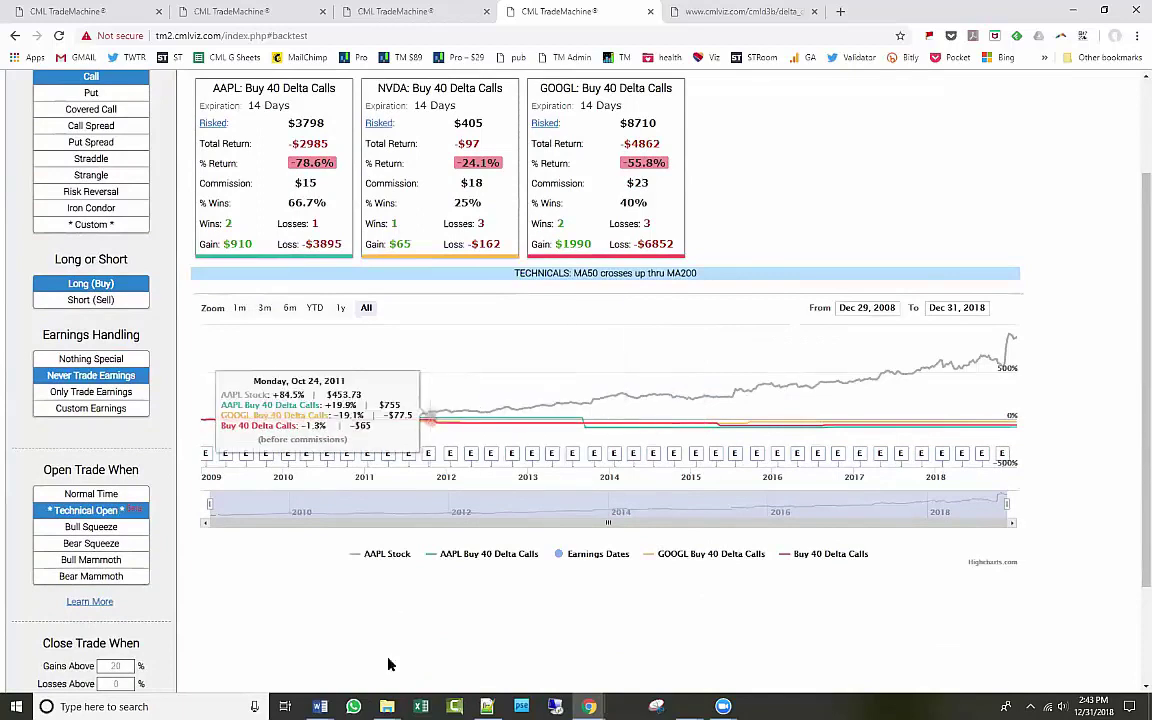
click(383, 556)
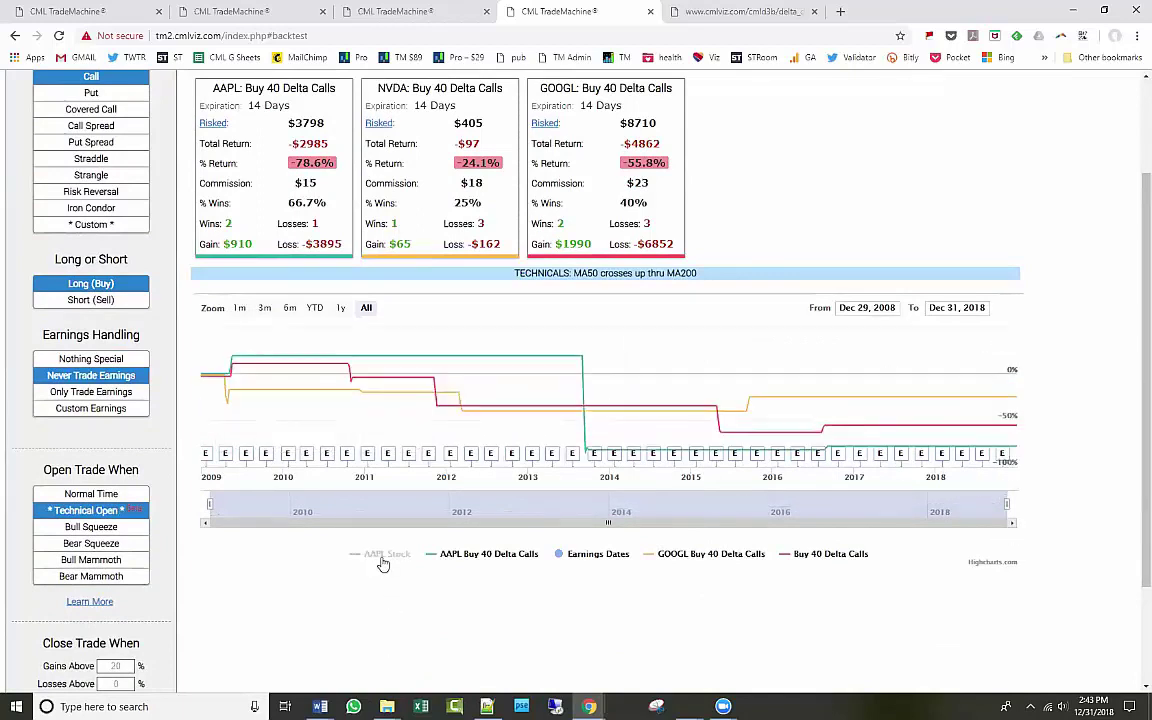
click(383, 558)
click(383, 558)
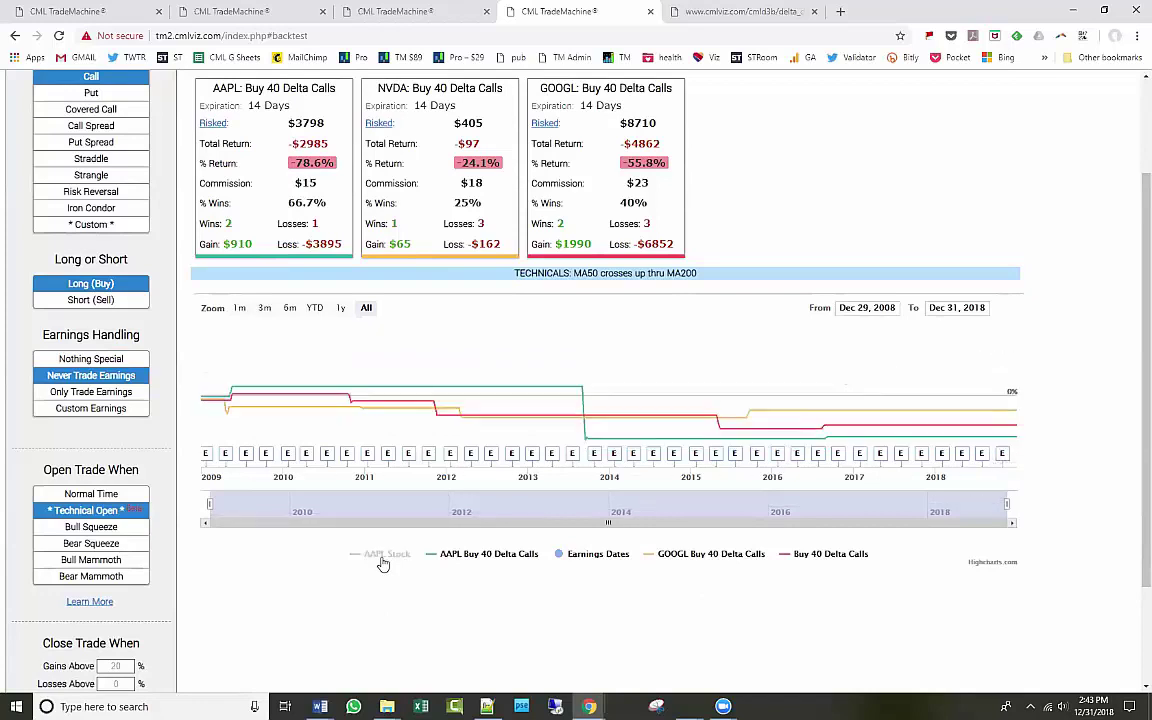
scroll(383, 558, up, 2)
Shorten the test to 3 years with Normal Time entries and hide the AAPL stock line.
click(471, 139)
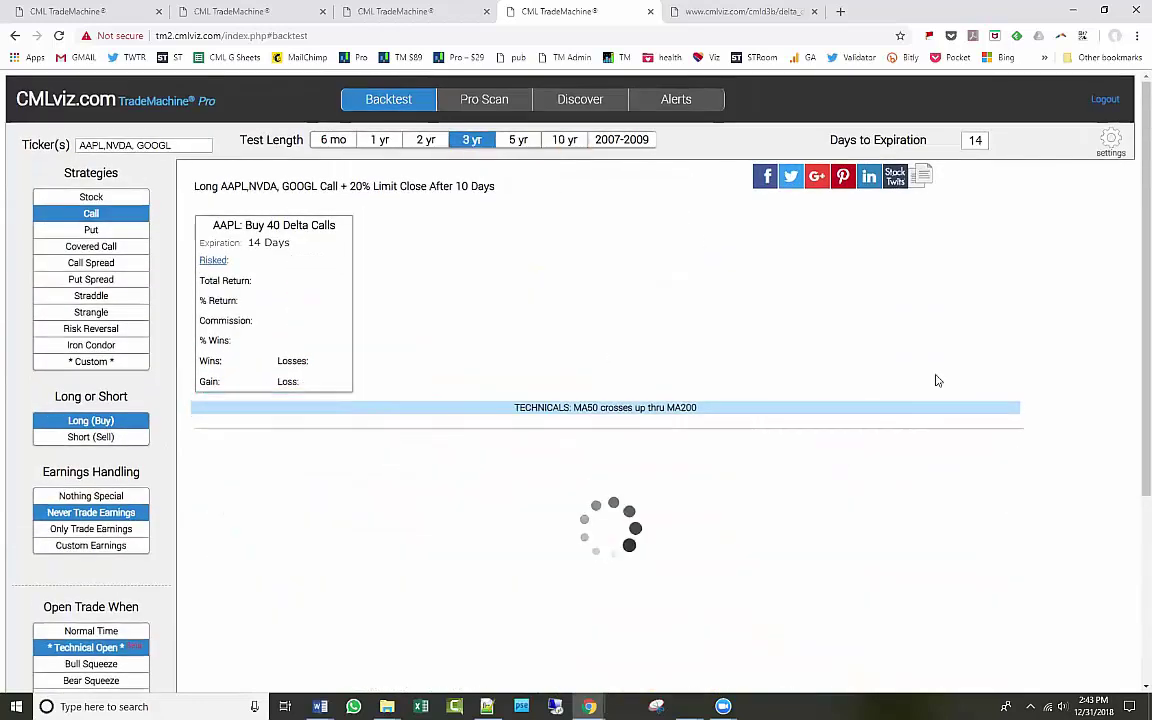
click(636, 217)
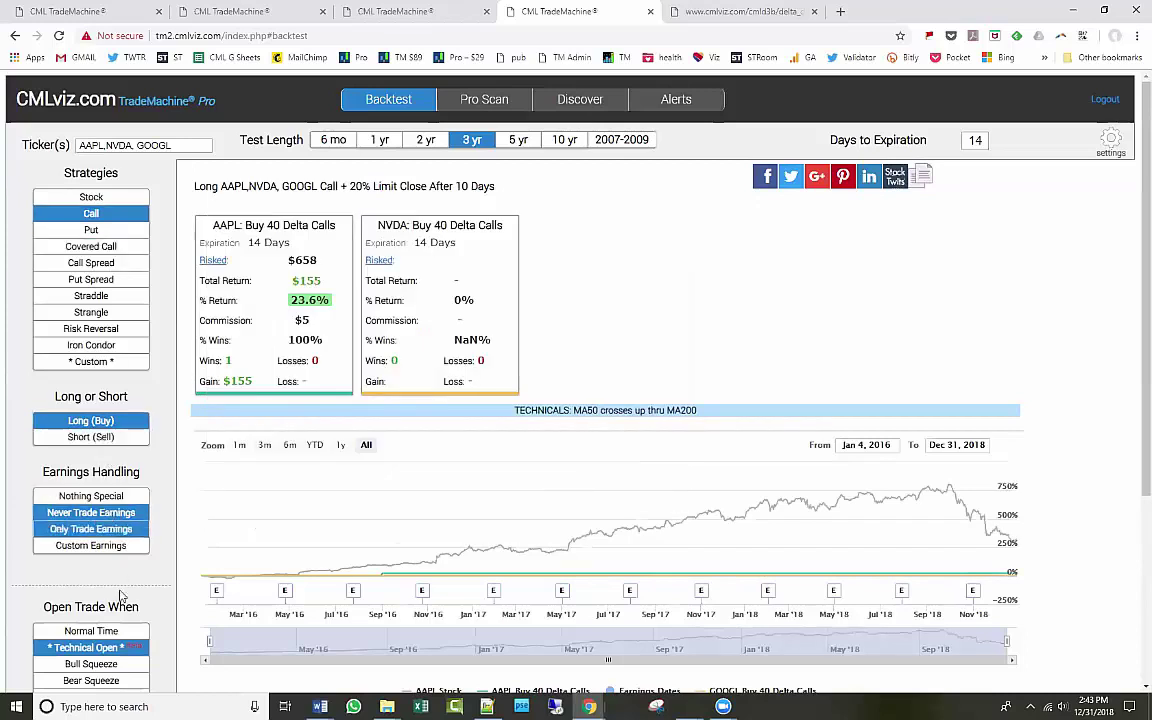
click(91, 631)
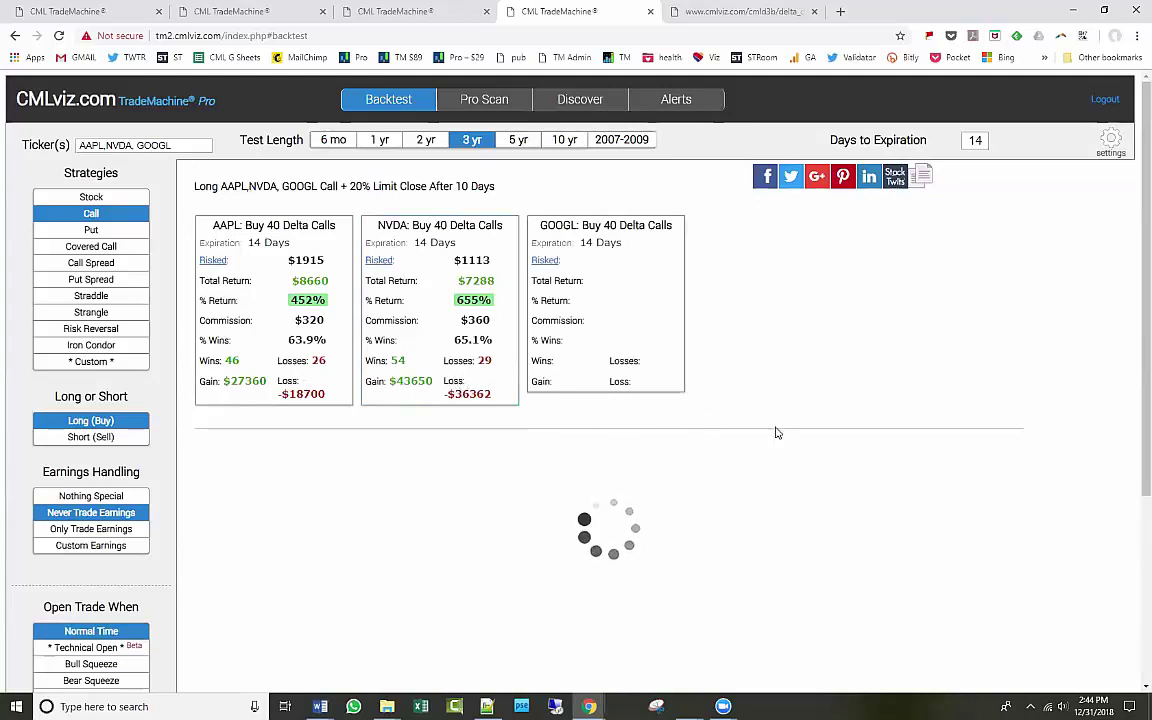
scroll(777, 432, down, 3)
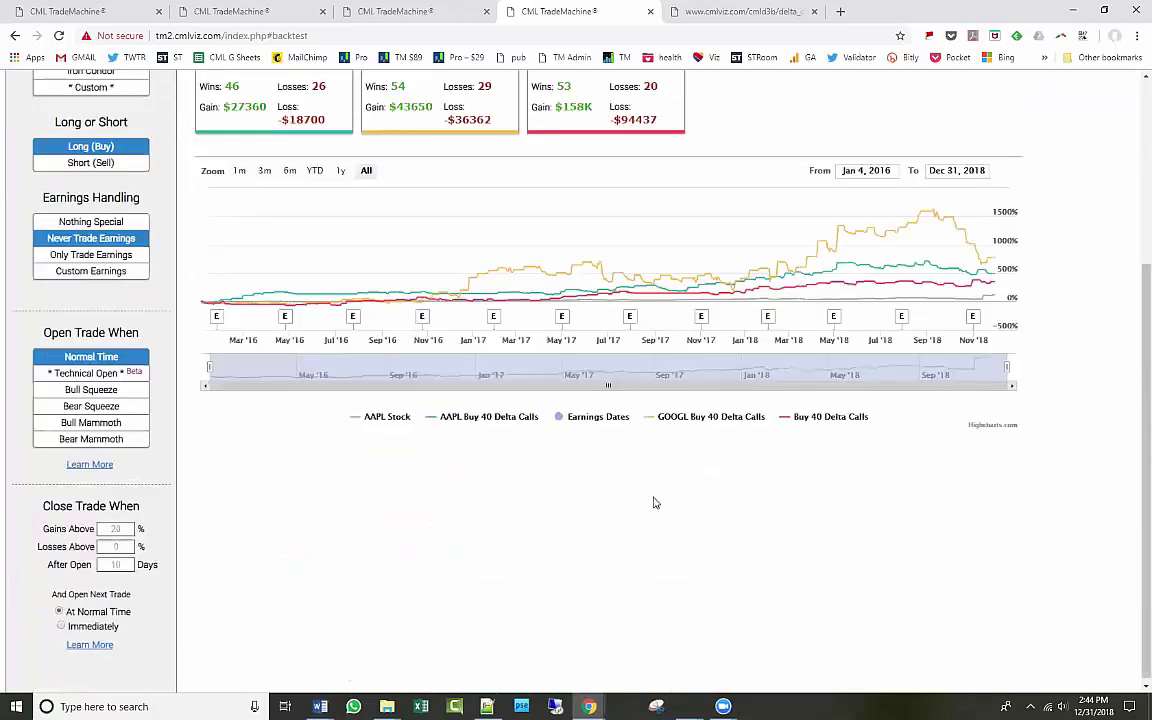
click(390, 421)
scroll(479, 481, up, 2)
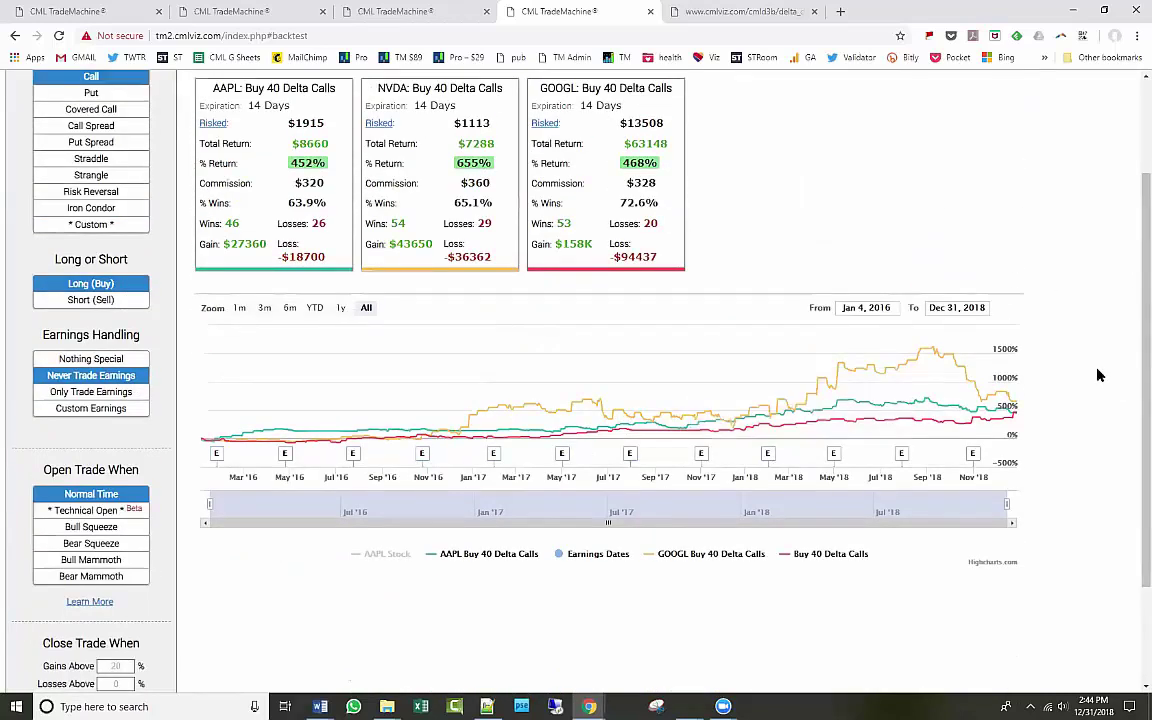
scroll(1098, 374, up, 1)
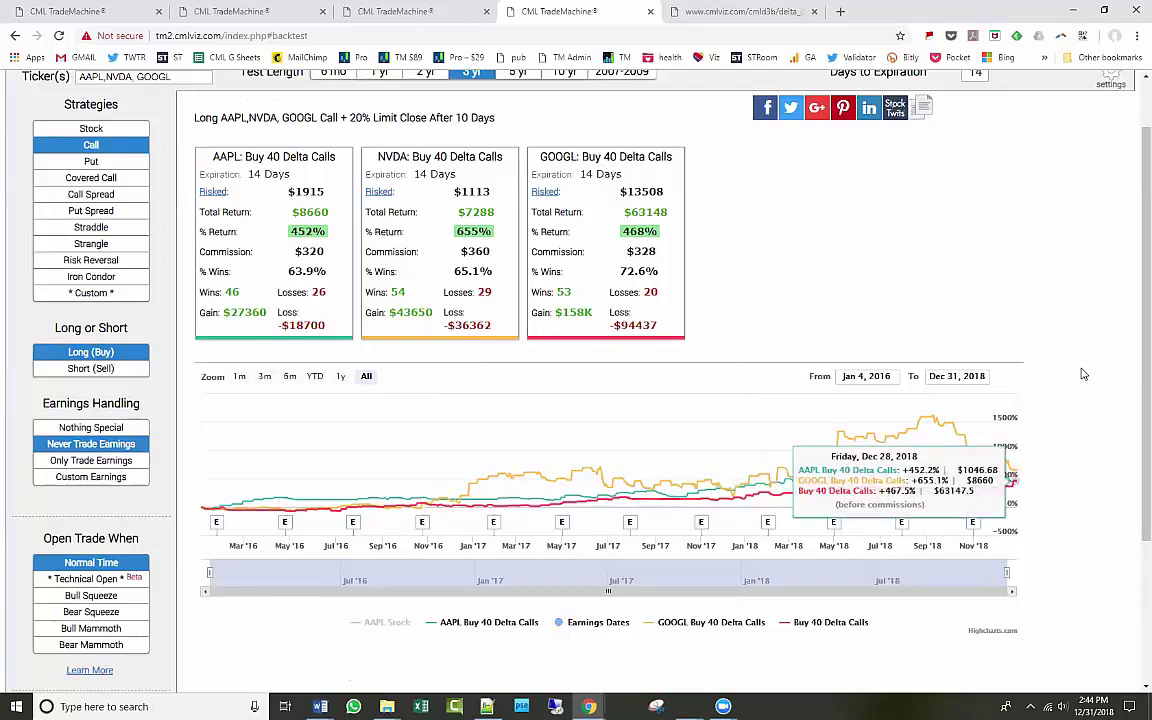
Hide the red and AAPL Buy 40 Delta Calls curves, leaving GOOGL's, and toggle the earnings markers.
click(712, 631)
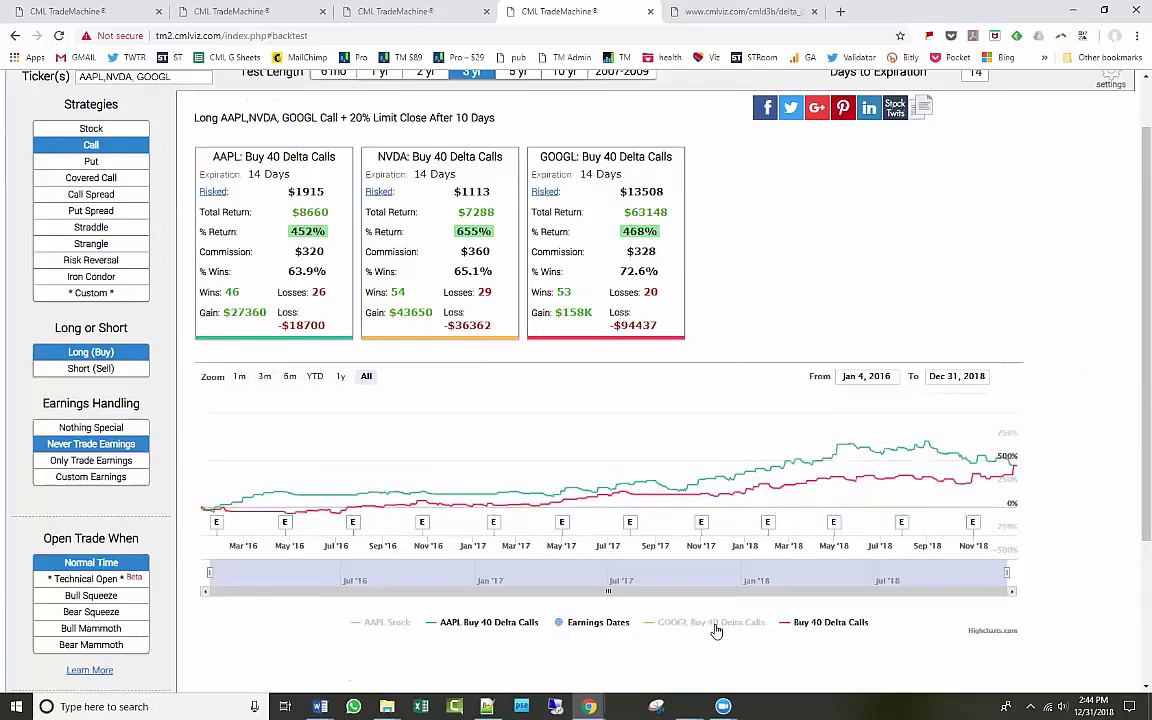
click(716, 630)
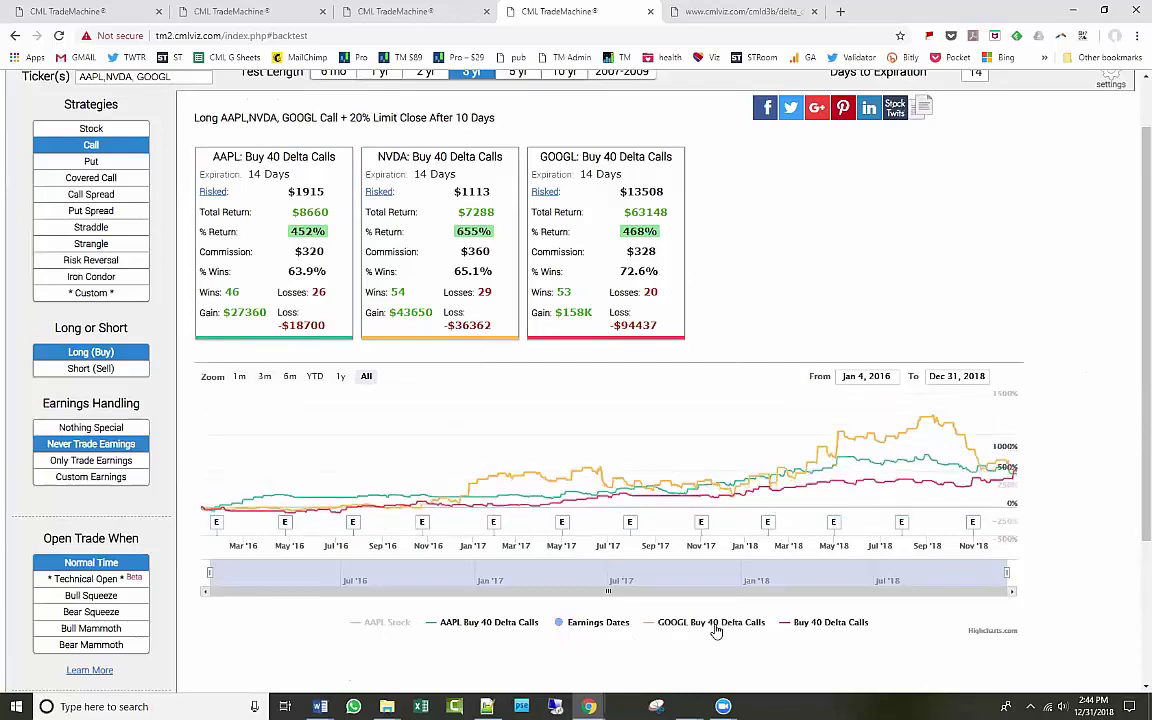
click(836, 623)
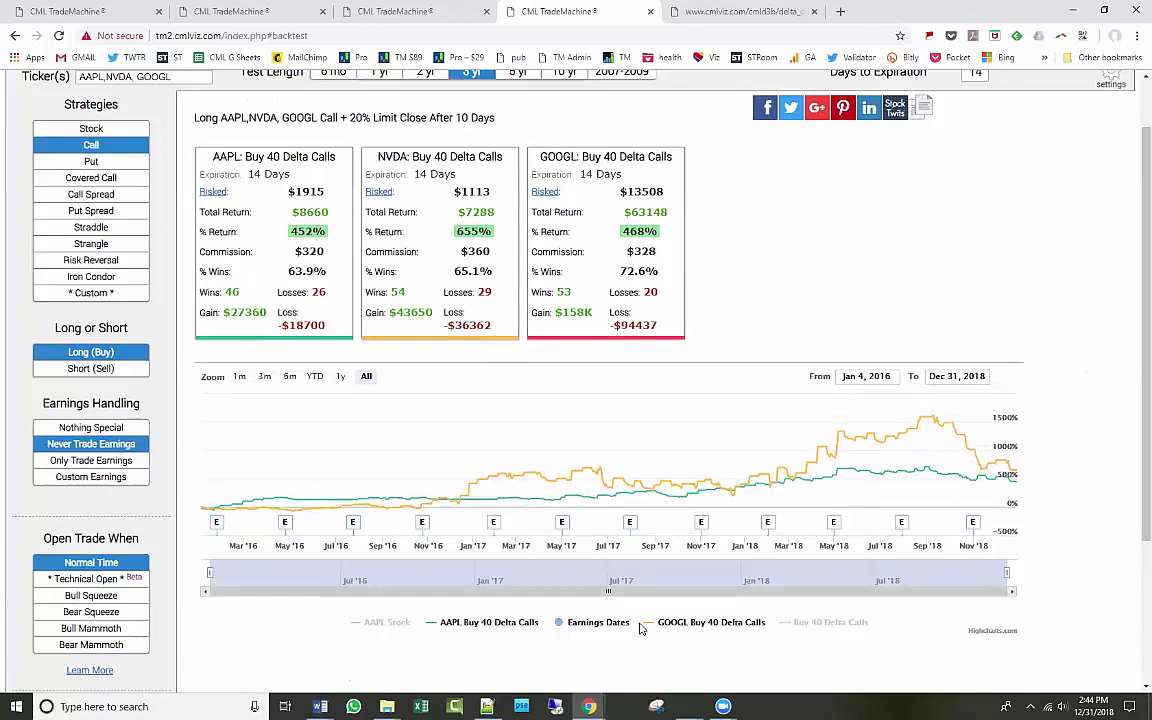
click(494, 624)
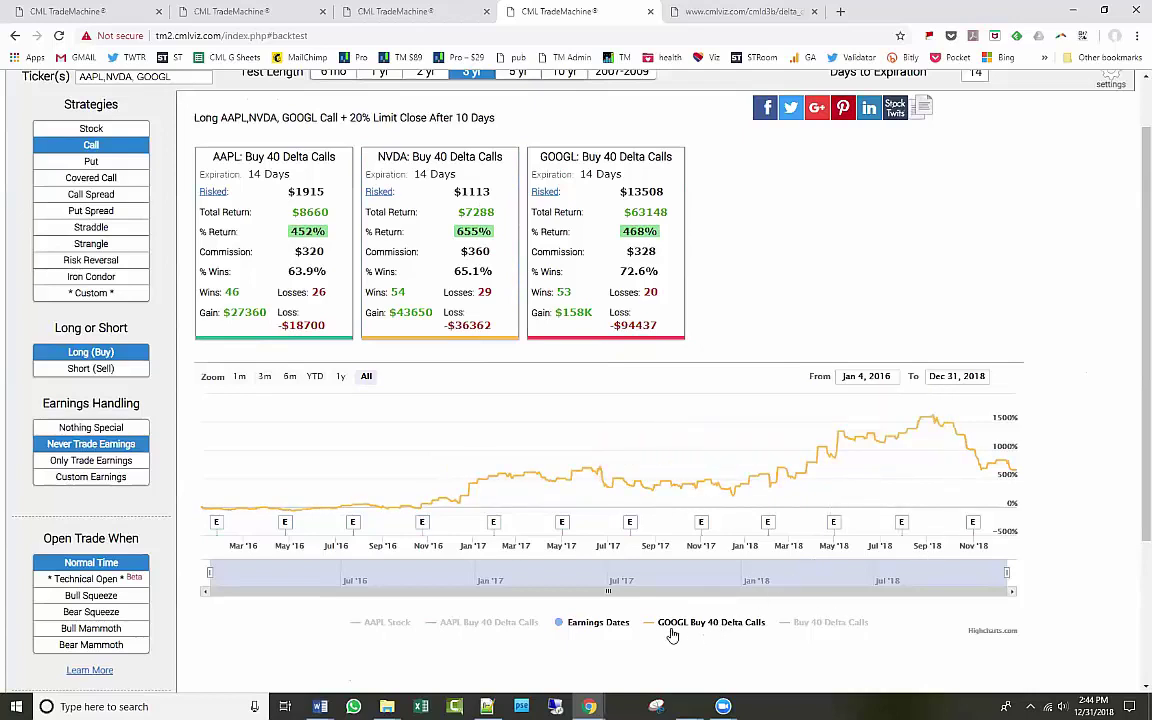
click(596, 624)
click(596, 624)
click(596, 624)
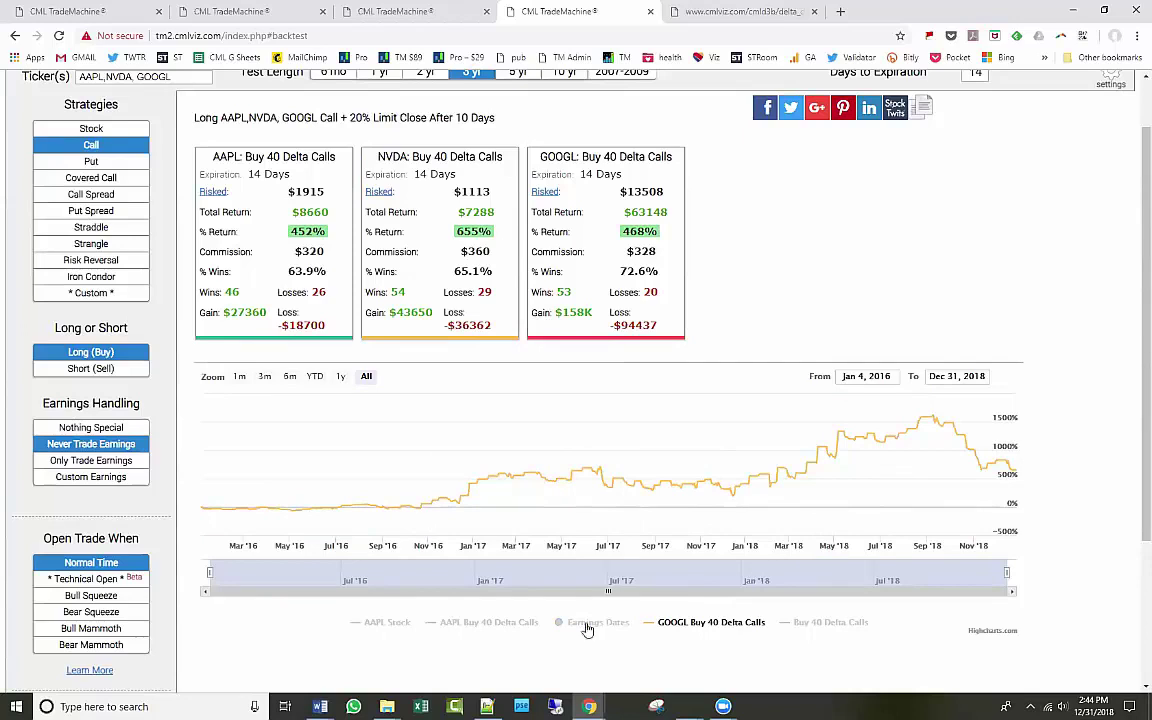
click(592, 624)
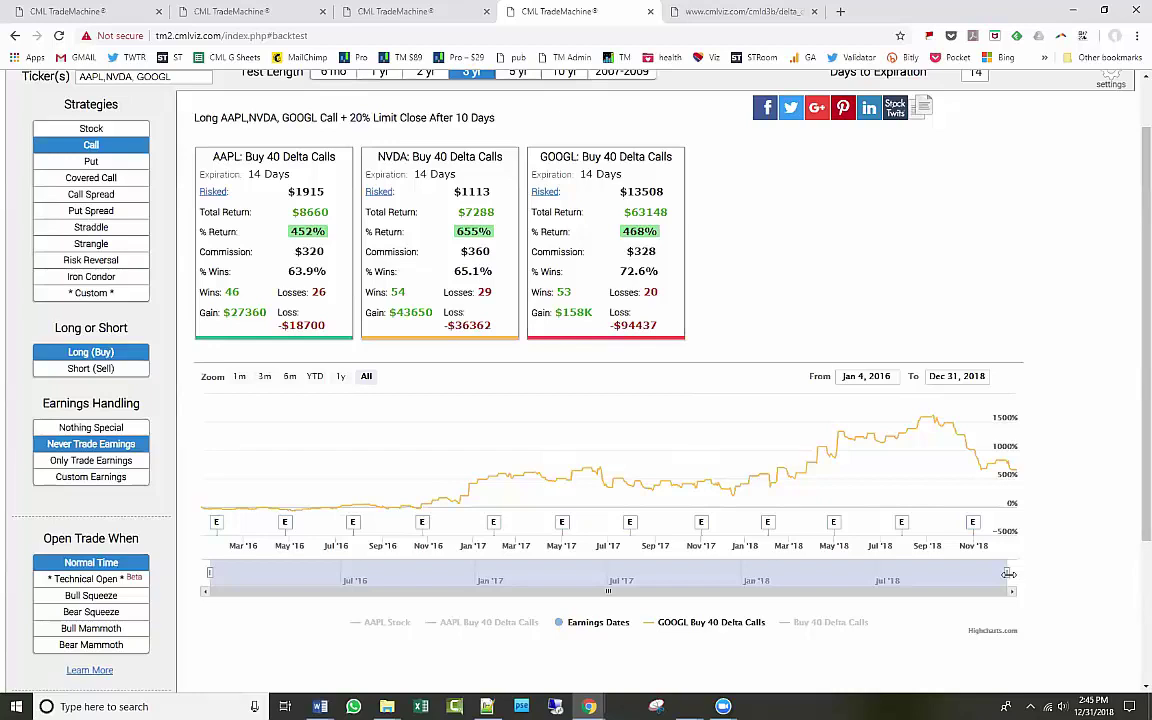
scroll(960, 480, up, 1)
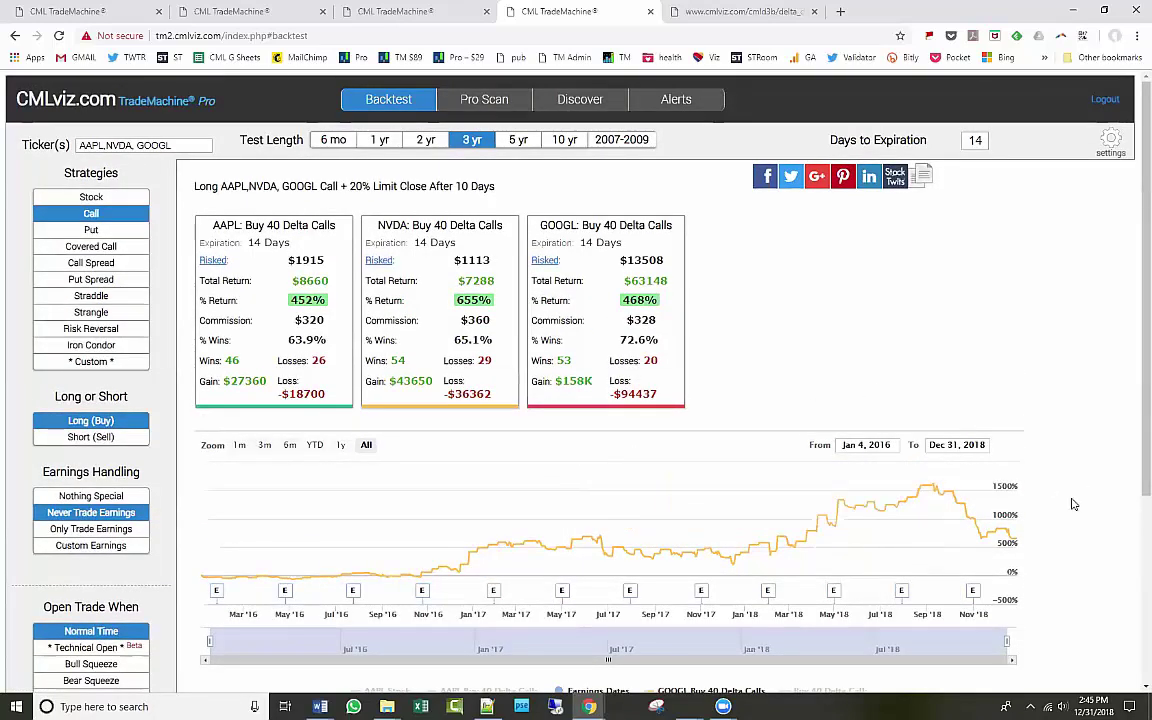
scroll(1068, 519, down, 2)
click(848, 558)
click(848, 558)
scroll(848, 640, up, 1)
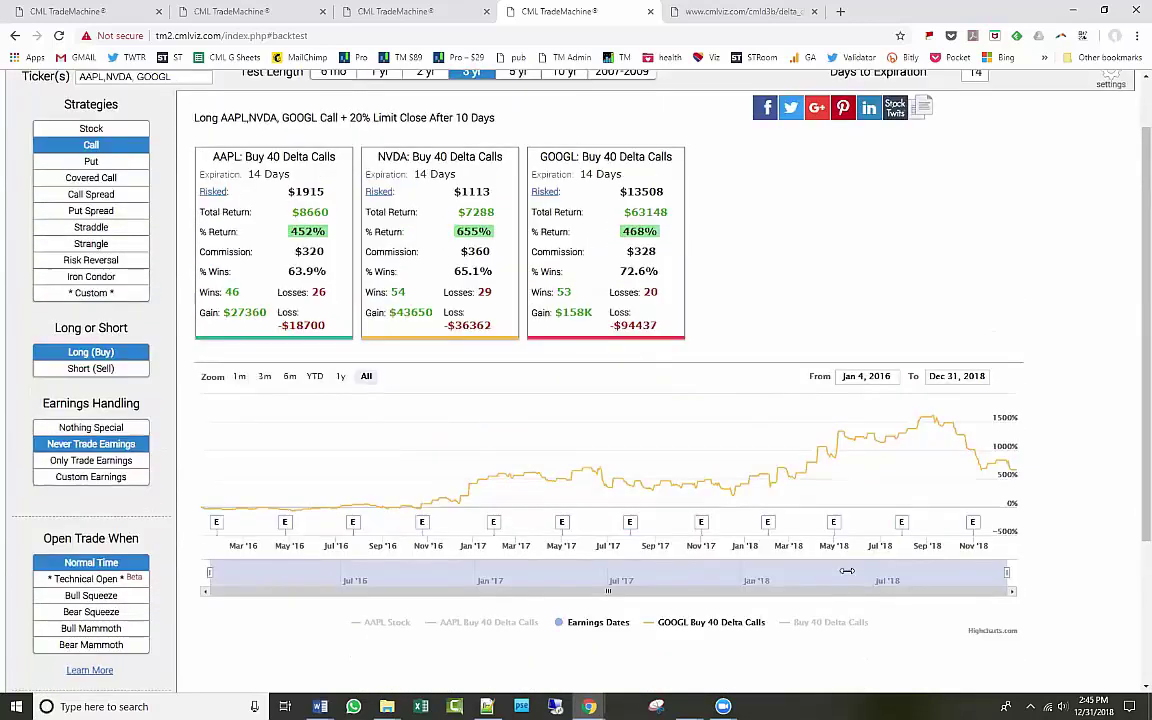
click(498, 630)
click(498, 630)
click(388, 630)
click(388, 630)
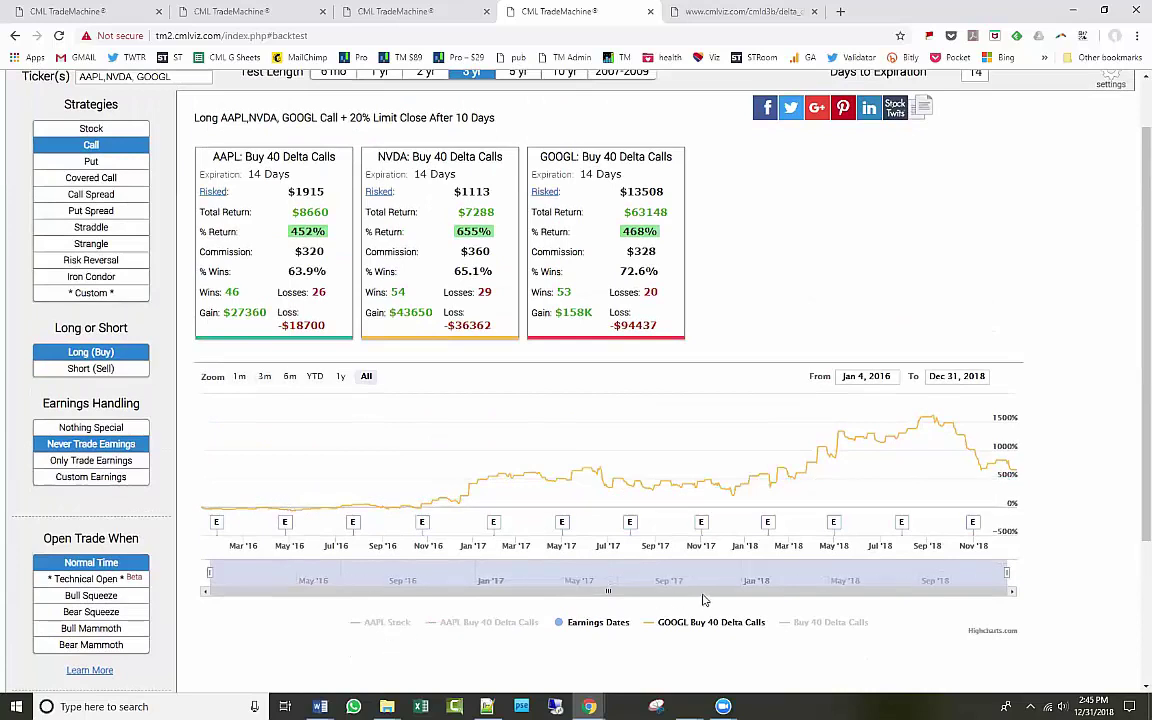
scroll(640, 540, up, 1)
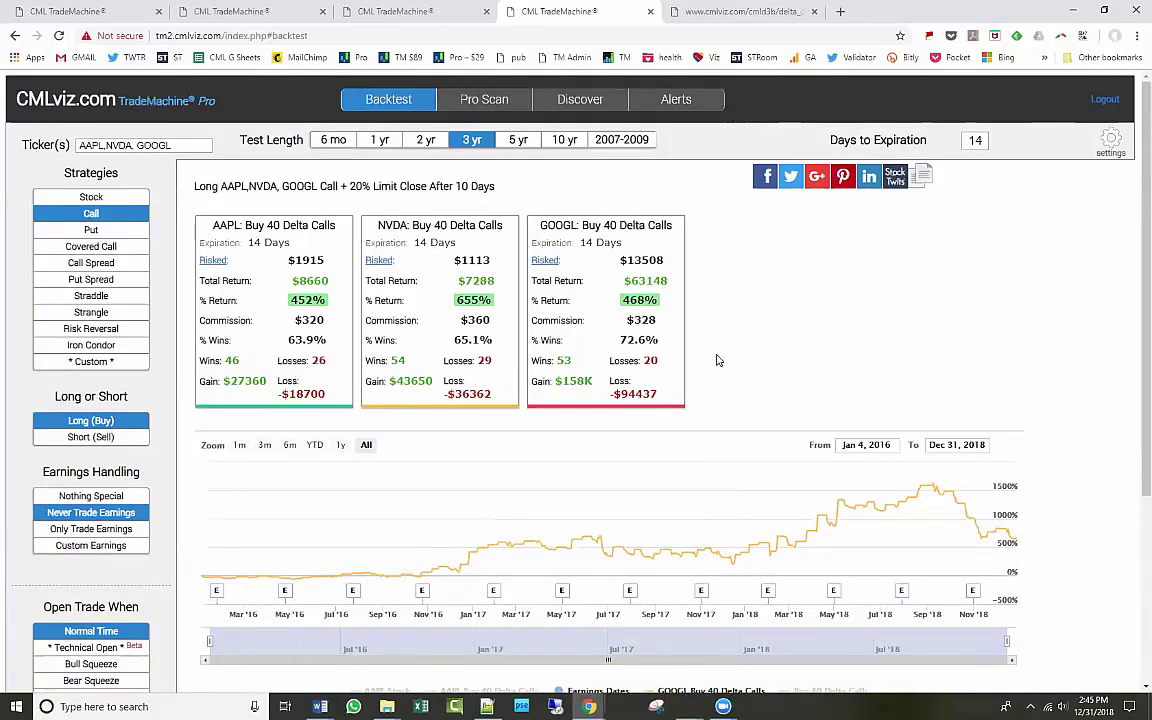
scroll(712, 357, down, 1)
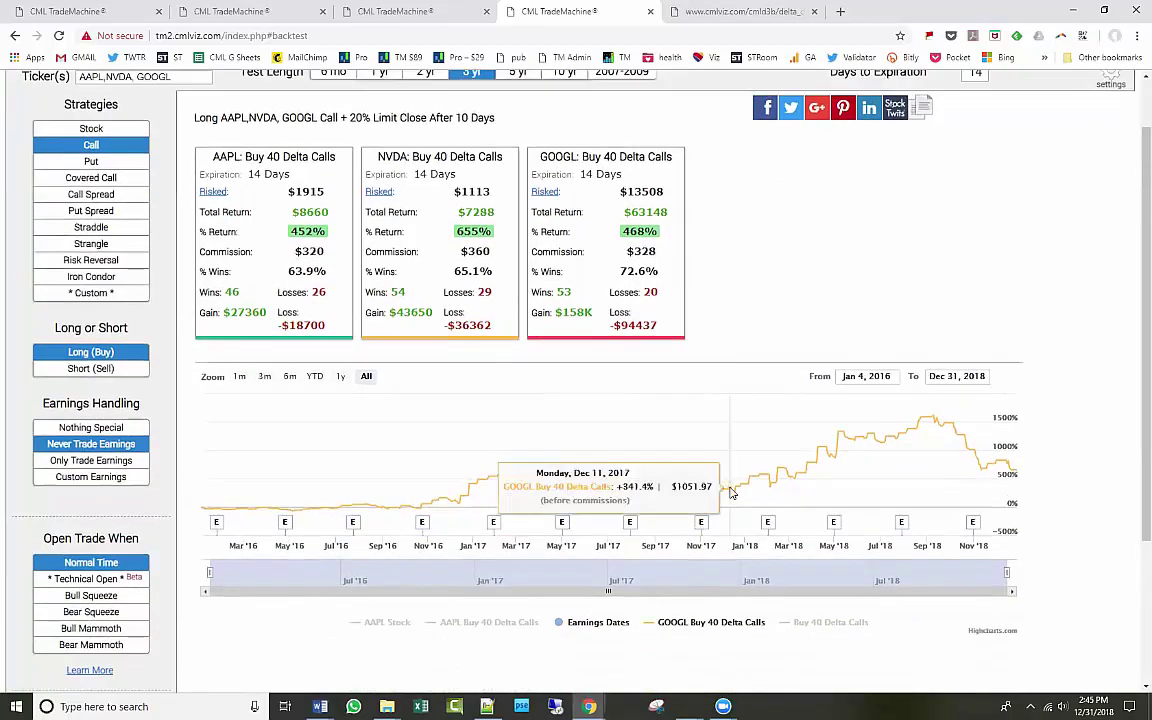
click(598, 623)
click(598, 623)
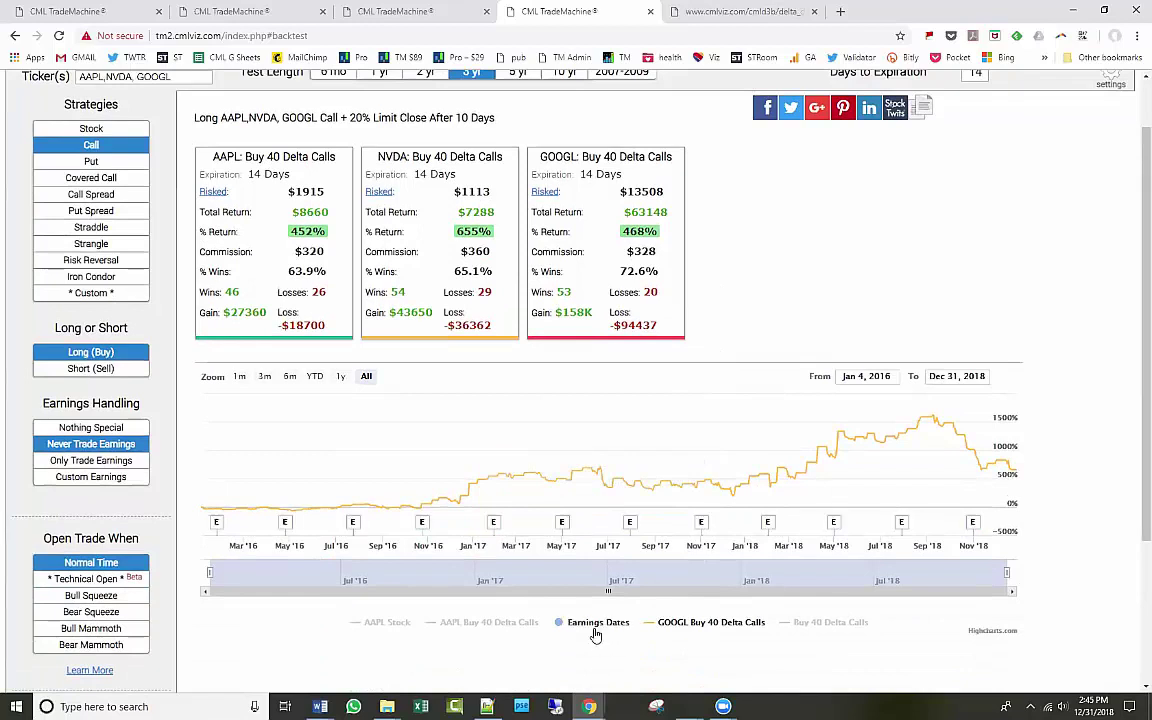
scroll(823, 313, up, 1)
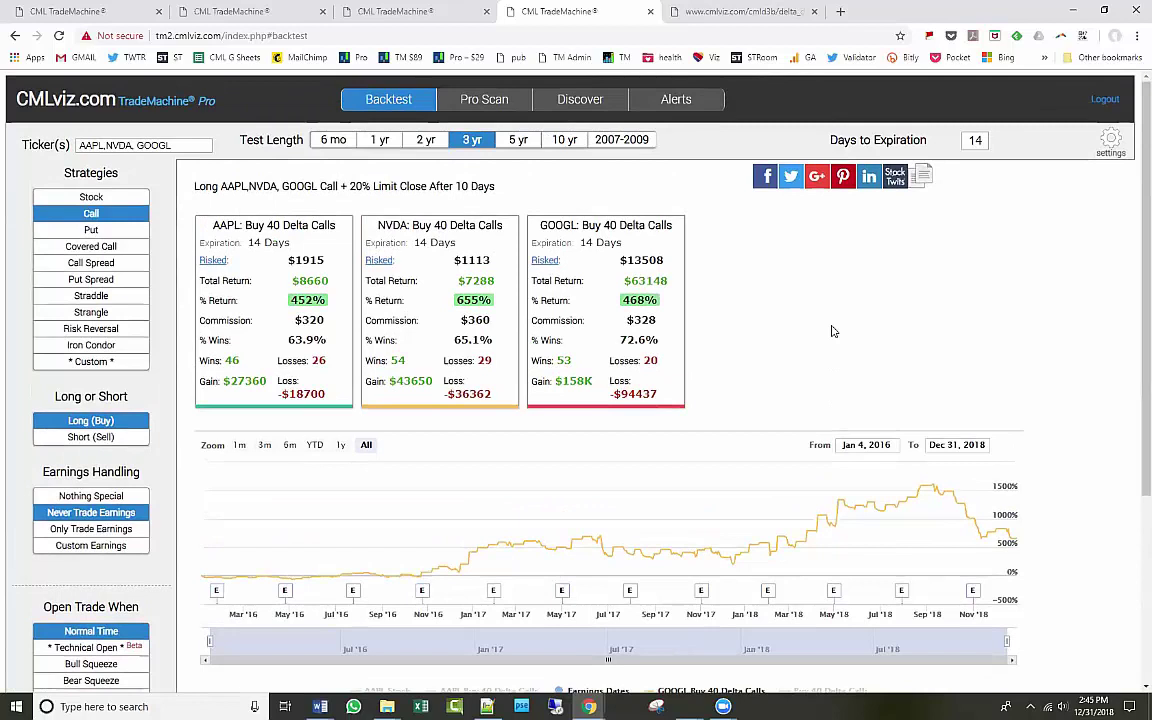
Run the 7 Days Pre-Earnings Long Call Technical Pro Scan on the NASDAQ 100.
click(484, 99)
click(120, 155)
scroll(118, 400, down, 3)
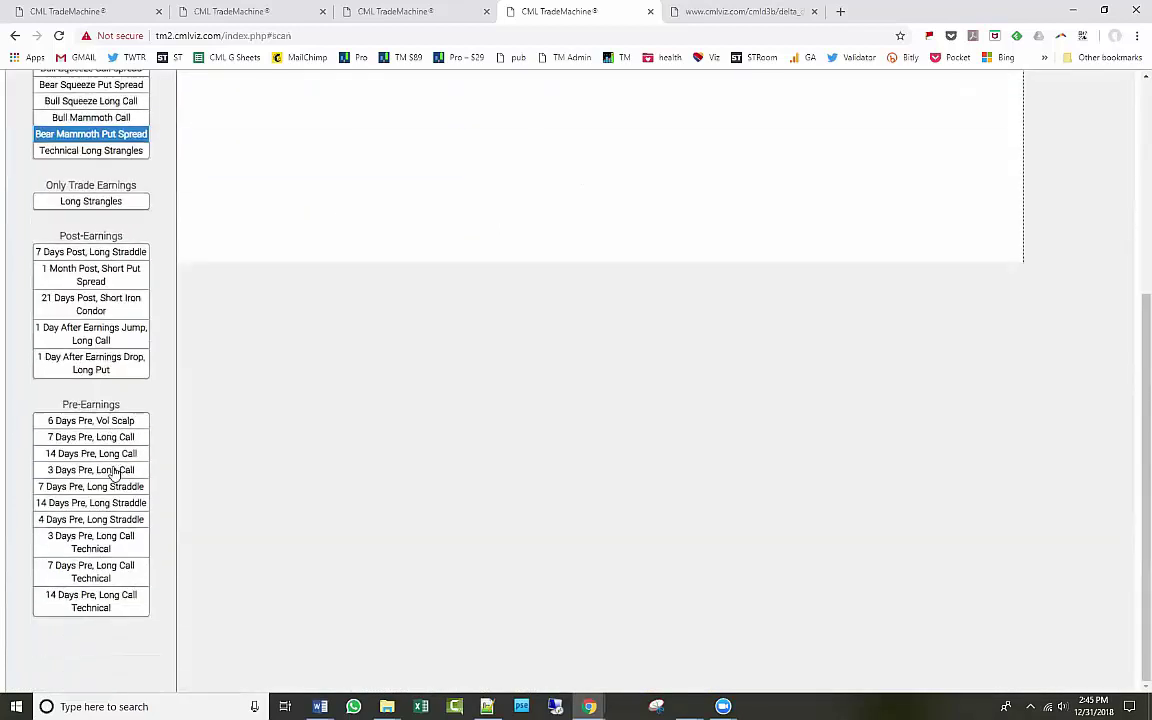
click(116, 575)
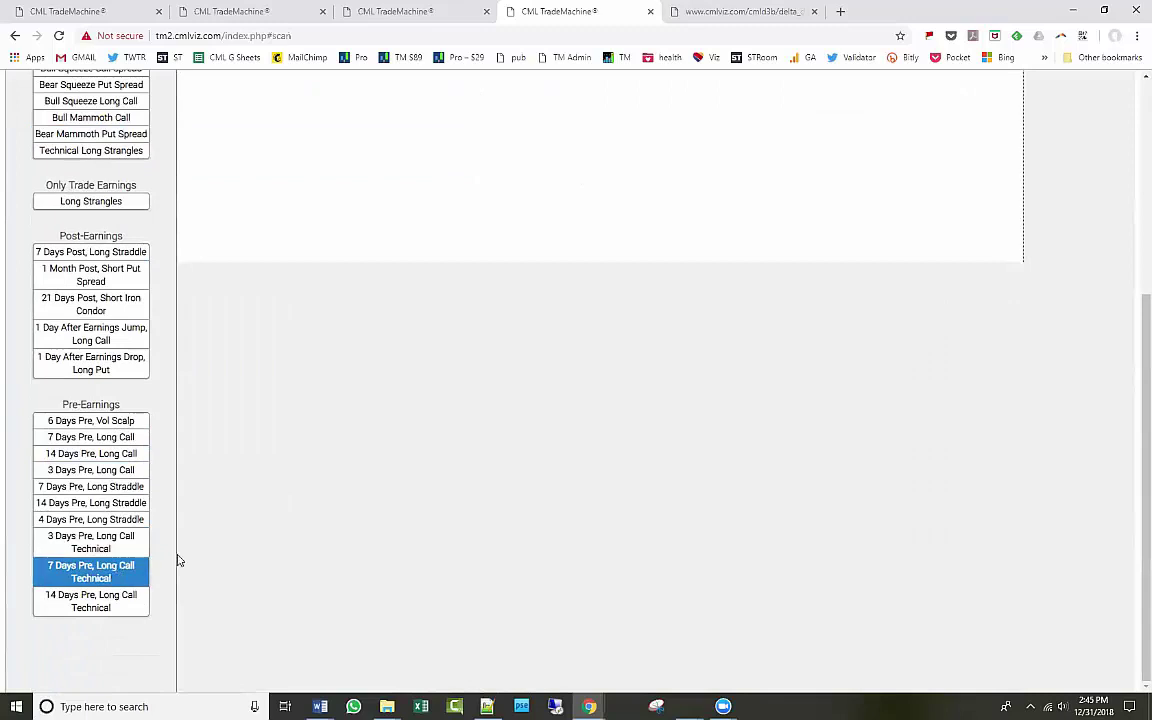
click(103, 229)
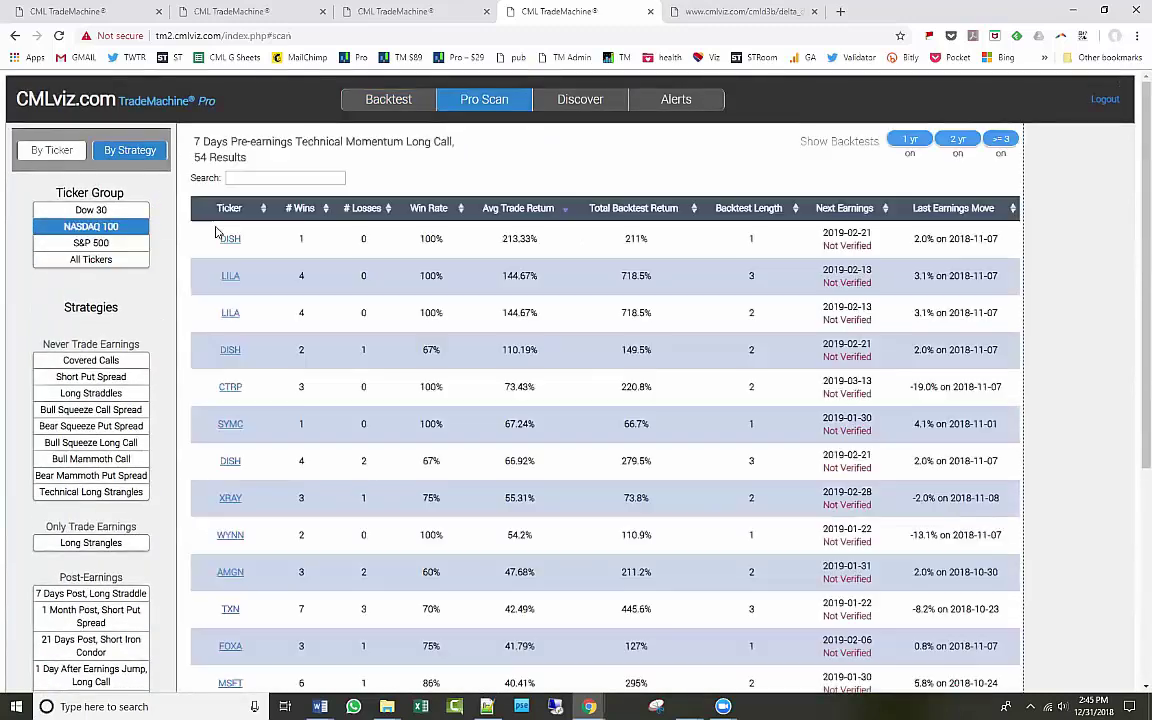
Sort the results by ticker, search 'ms', and open the MSFT backtest in a new tab.
click(261, 211)
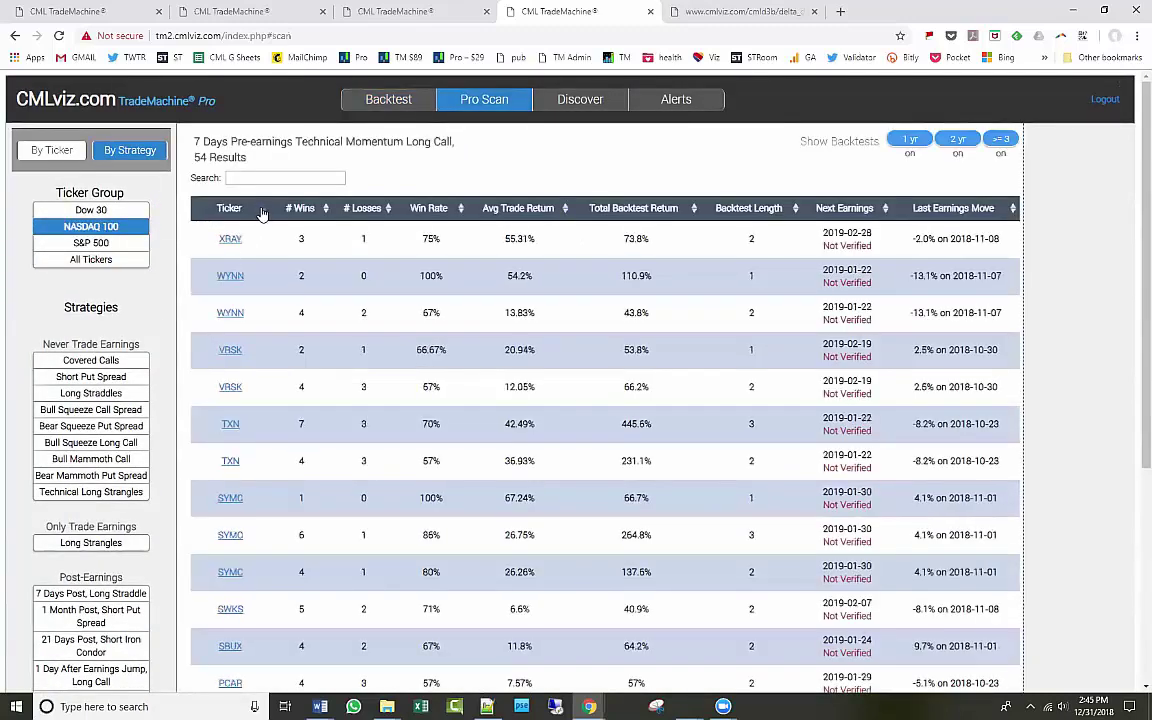
click(263, 210)
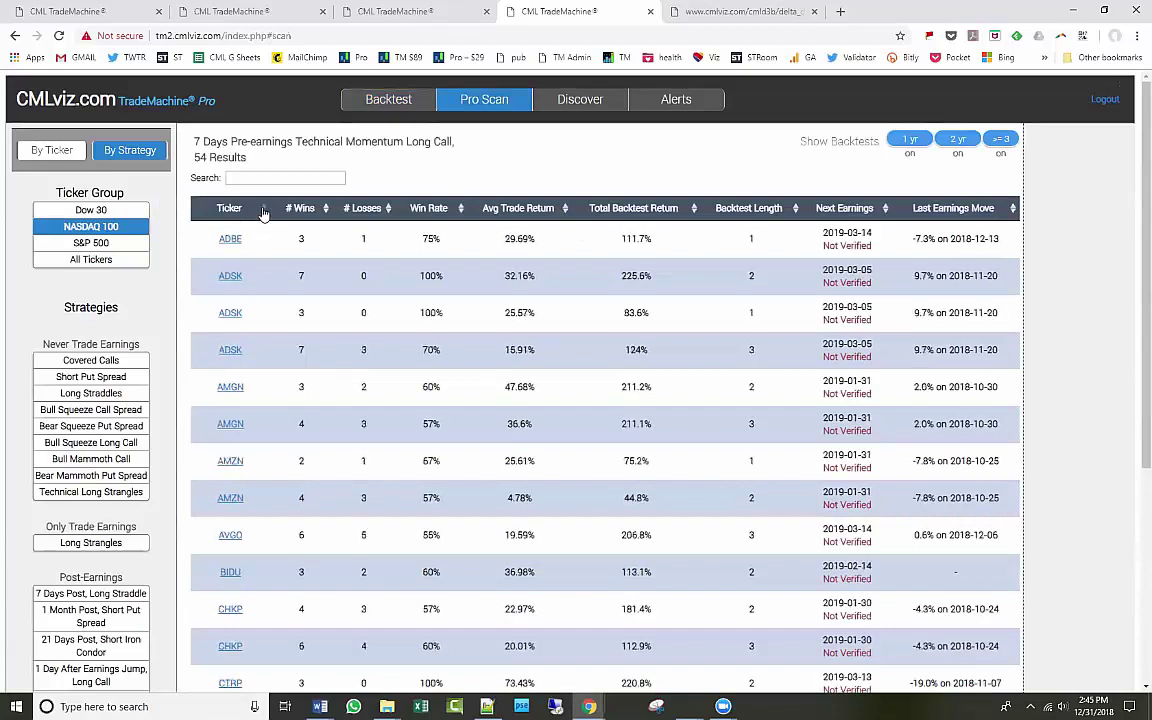
click(263, 179)
text(msft)
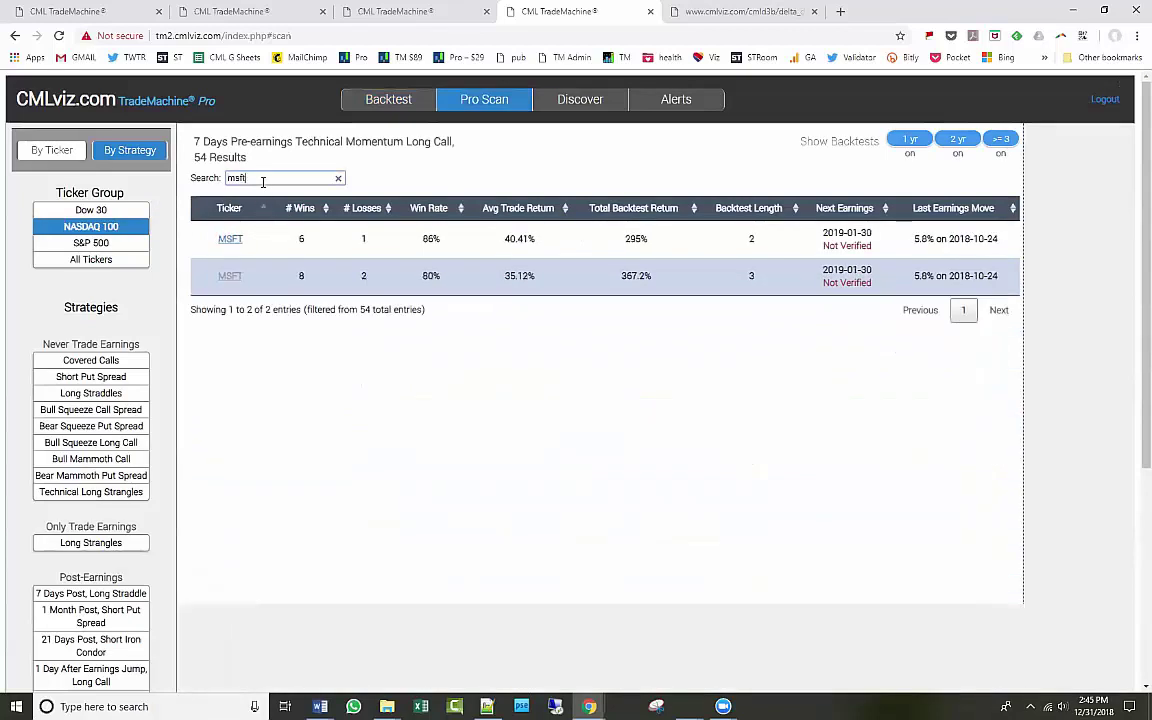
click(230, 276)
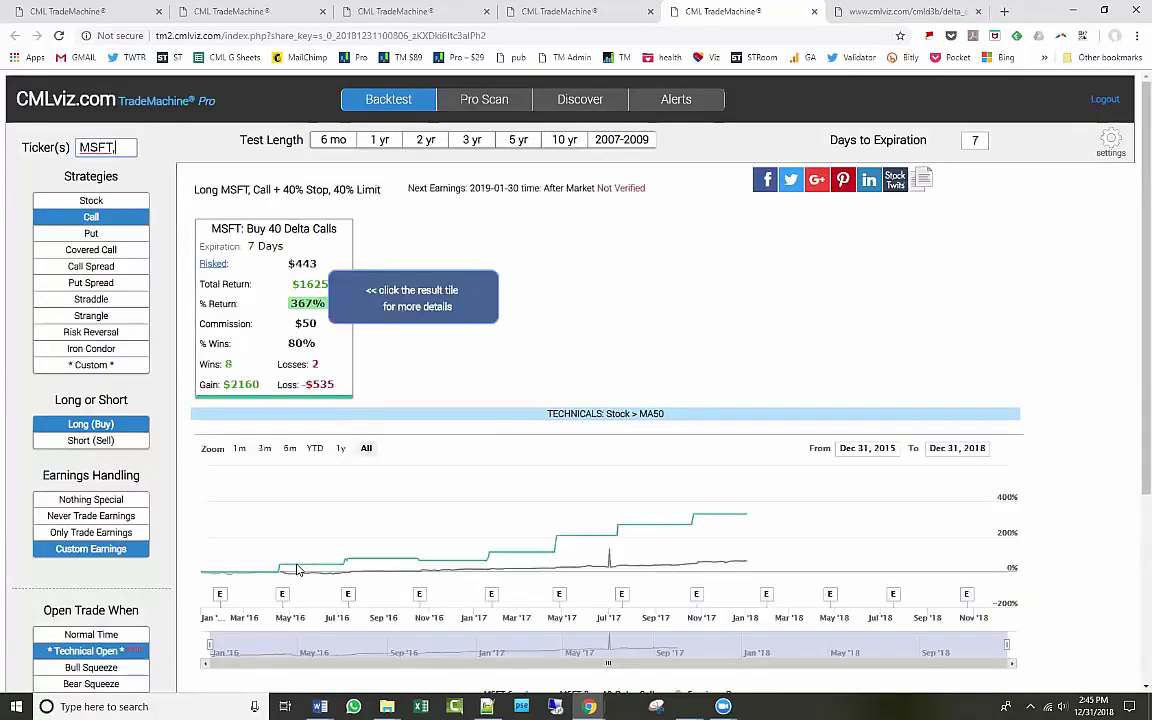
Toggle the Stock Price crosses up through 200-Day MA condition on and off, then save.
click(88, 651)
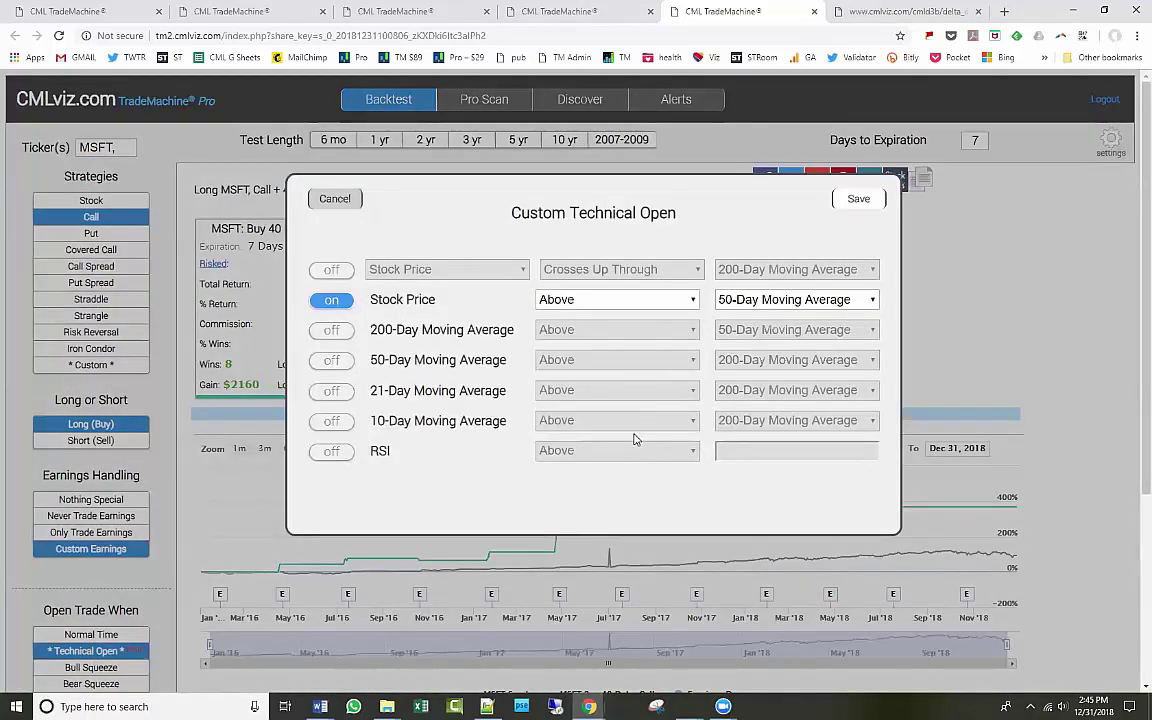
click(332, 271)
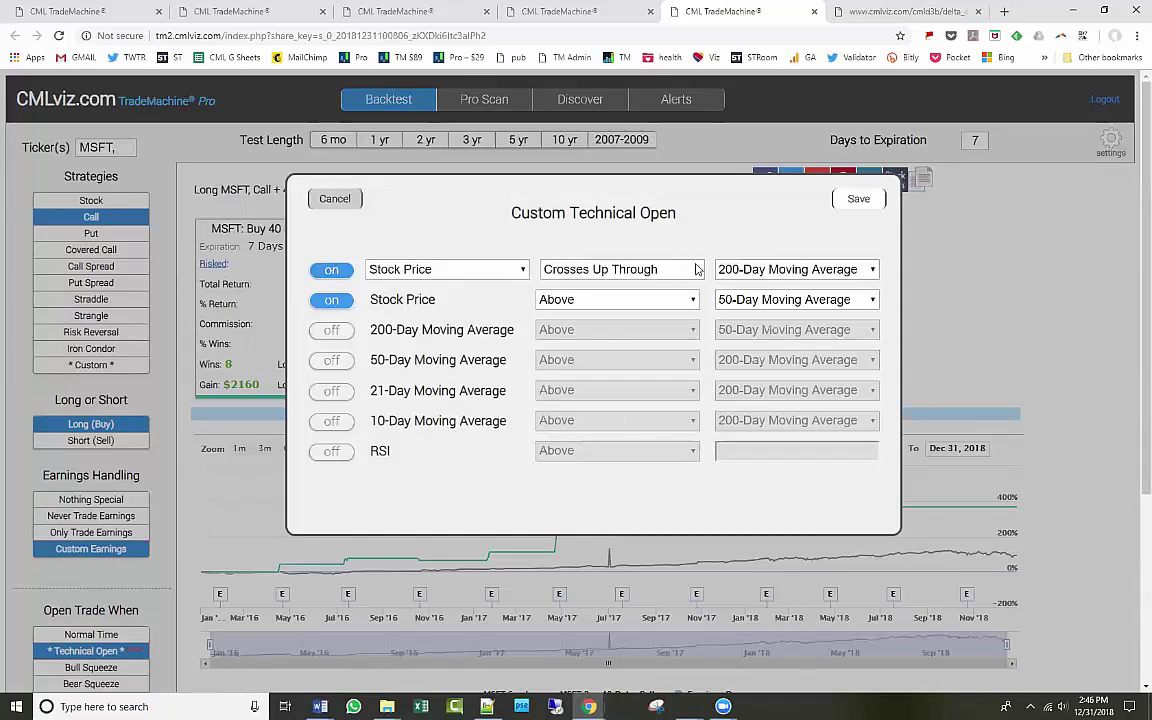
click(334, 272)
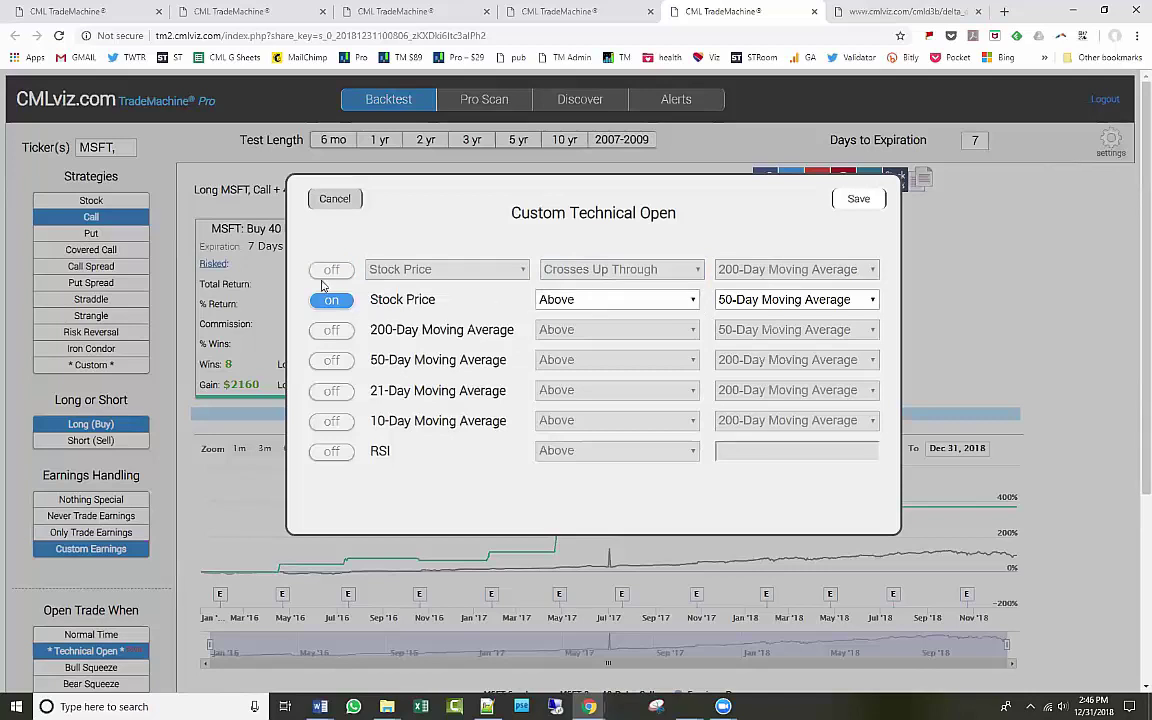
click(331, 272)
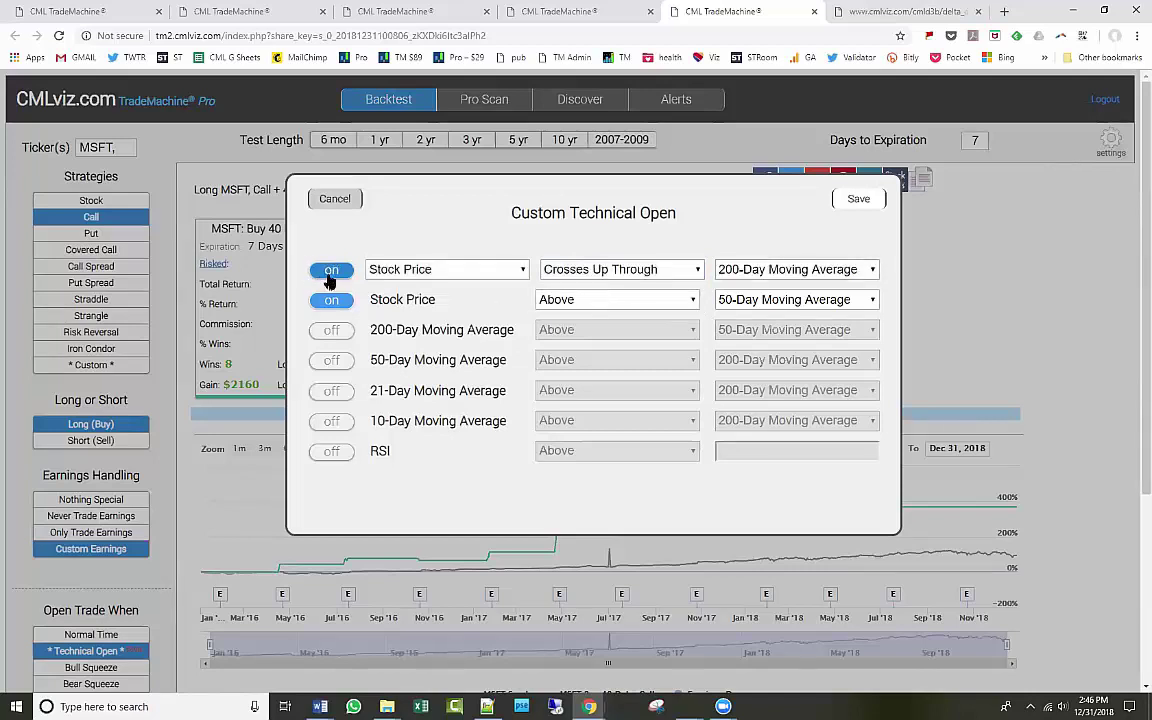
click(331, 272)
click(858, 200)
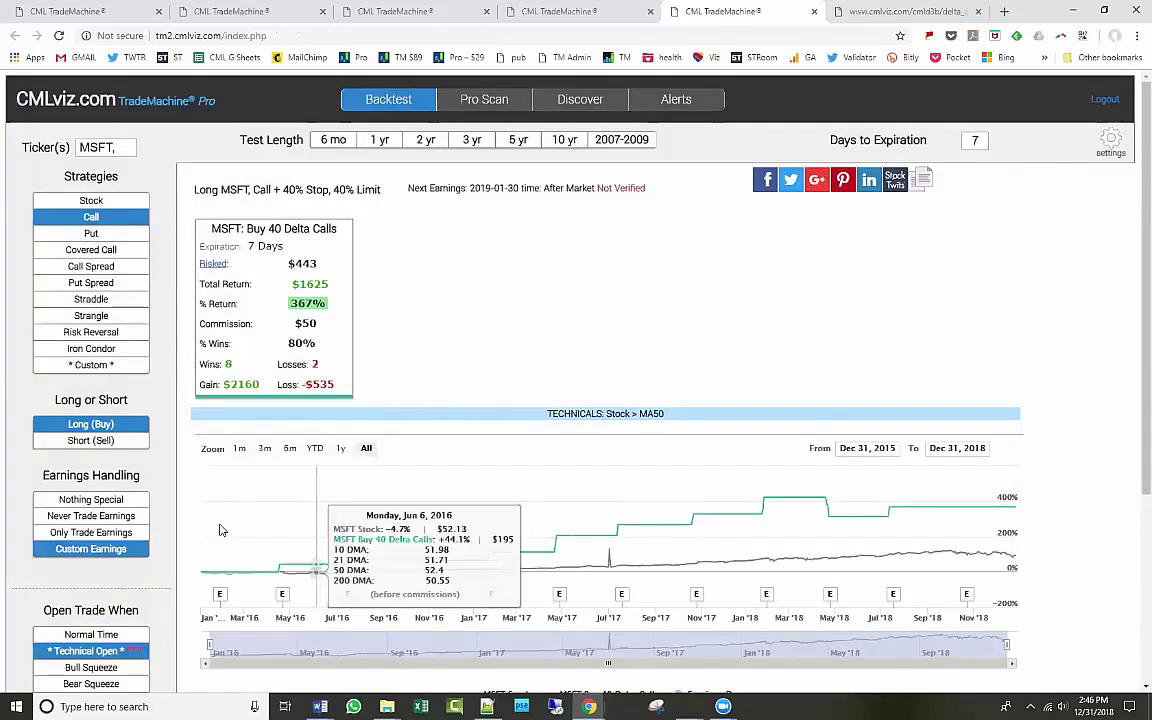
Reinspect the crossing condition's settings, switch it off, and rerun with only Stock above MA50.
click(113, 651)
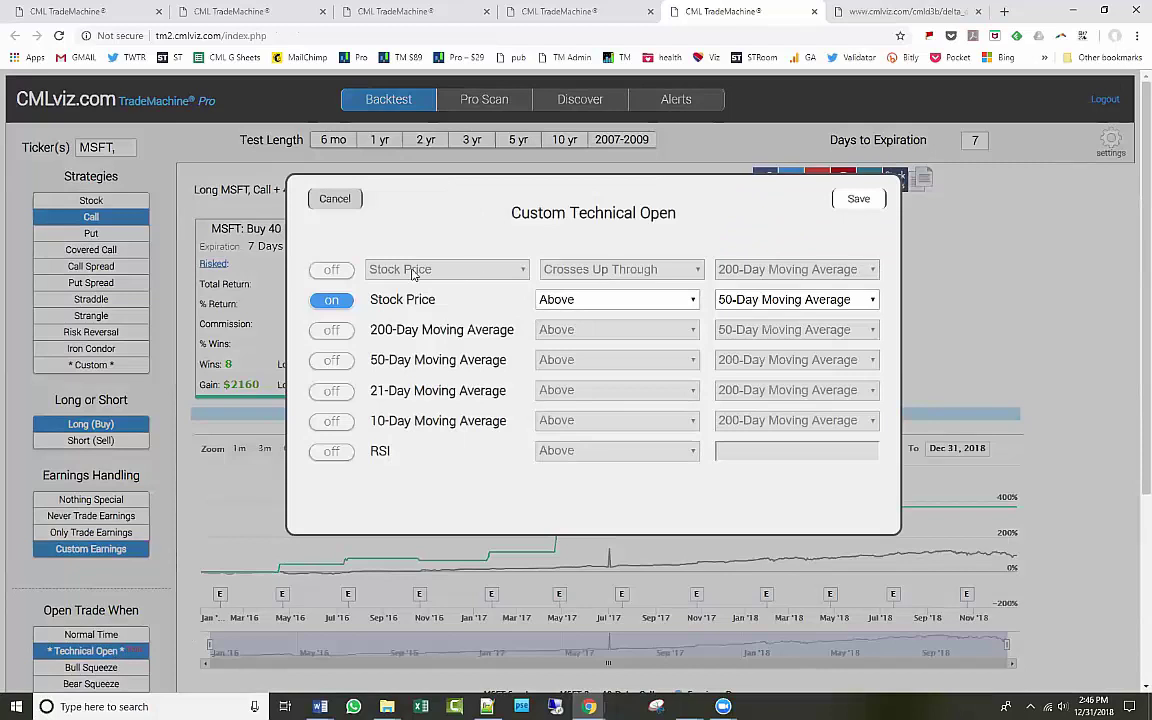
click(342, 276)
click(420, 272)
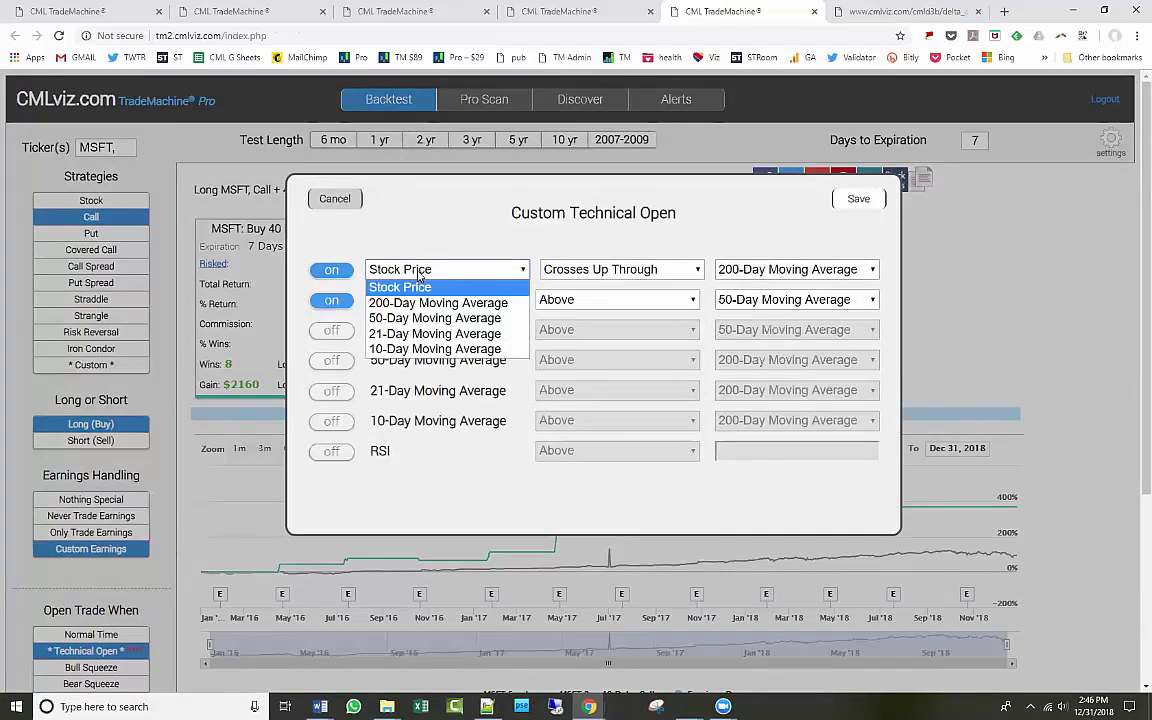
click(418, 276)
click(595, 272)
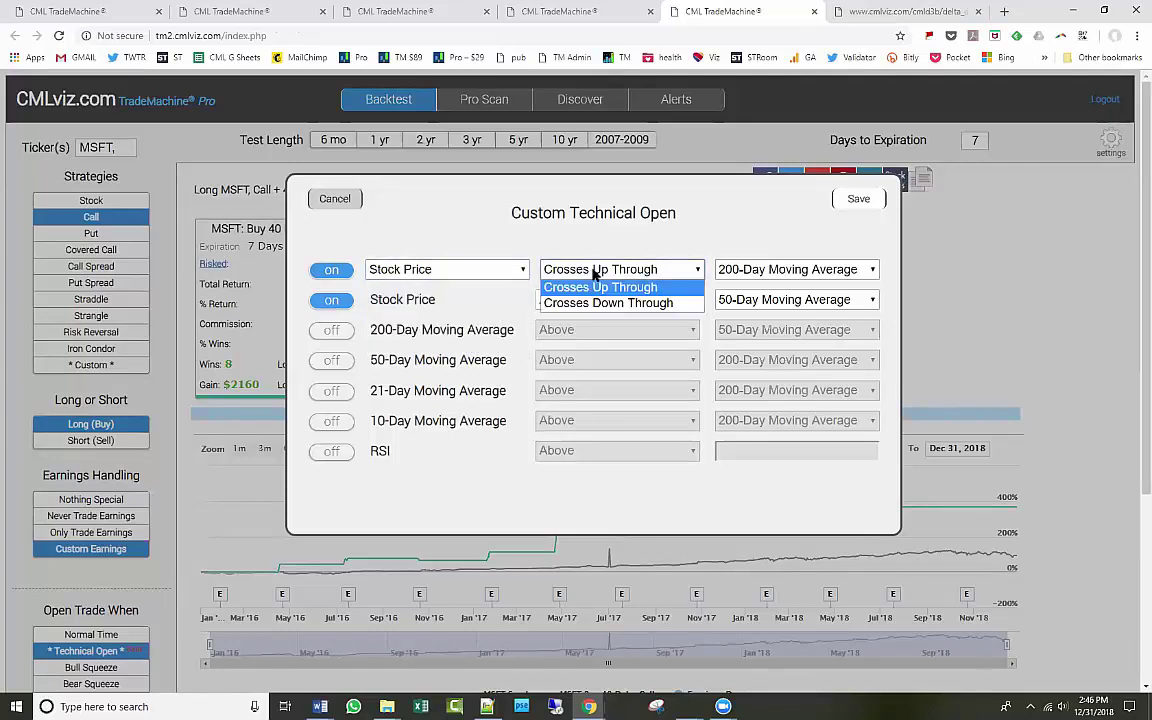
click(595, 276)
click(763, 271)
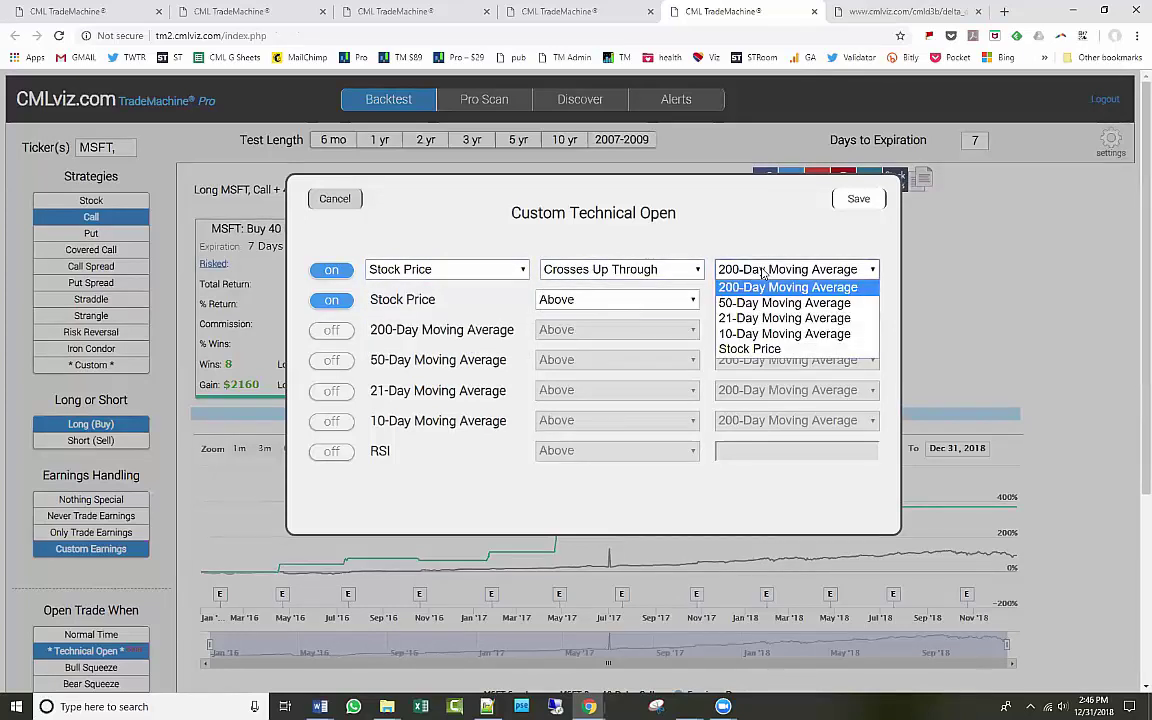
click(763, 271)
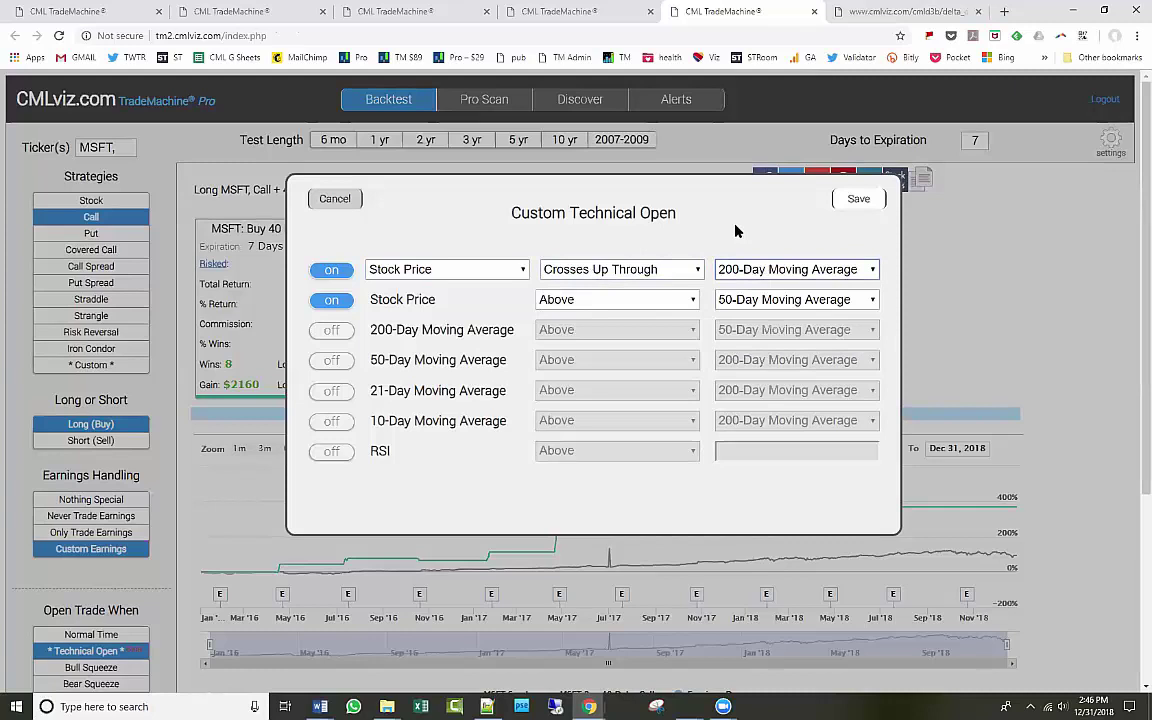
click(333, 270)
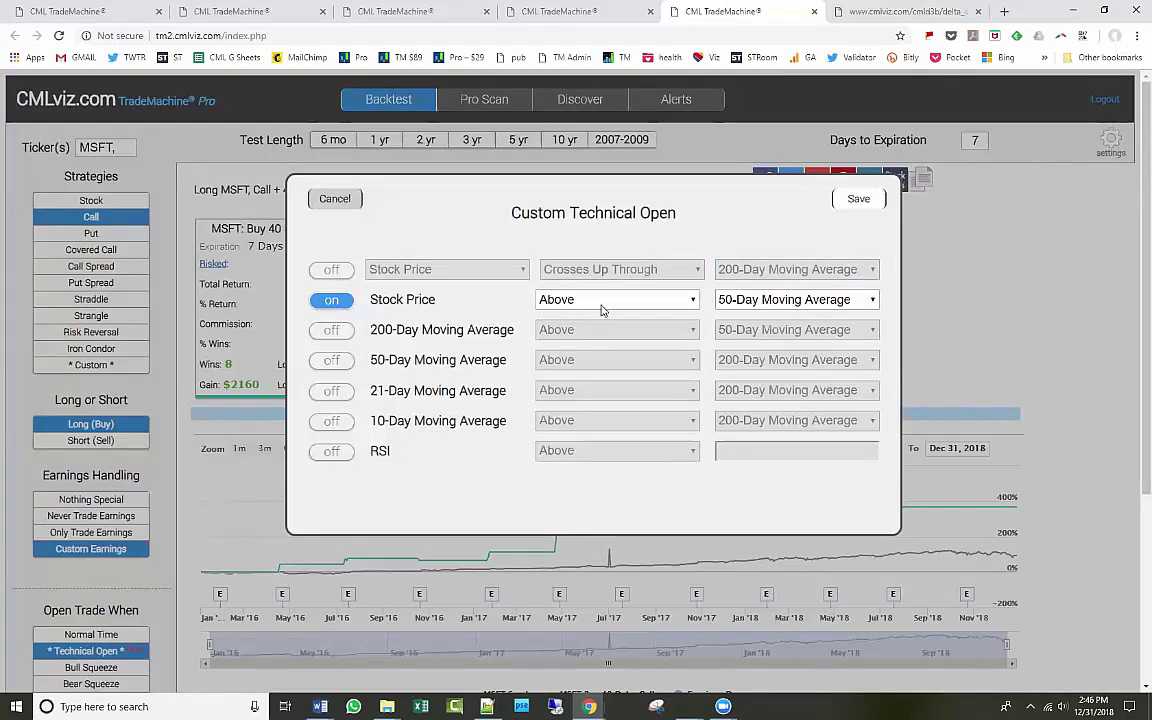
click(859, 199)
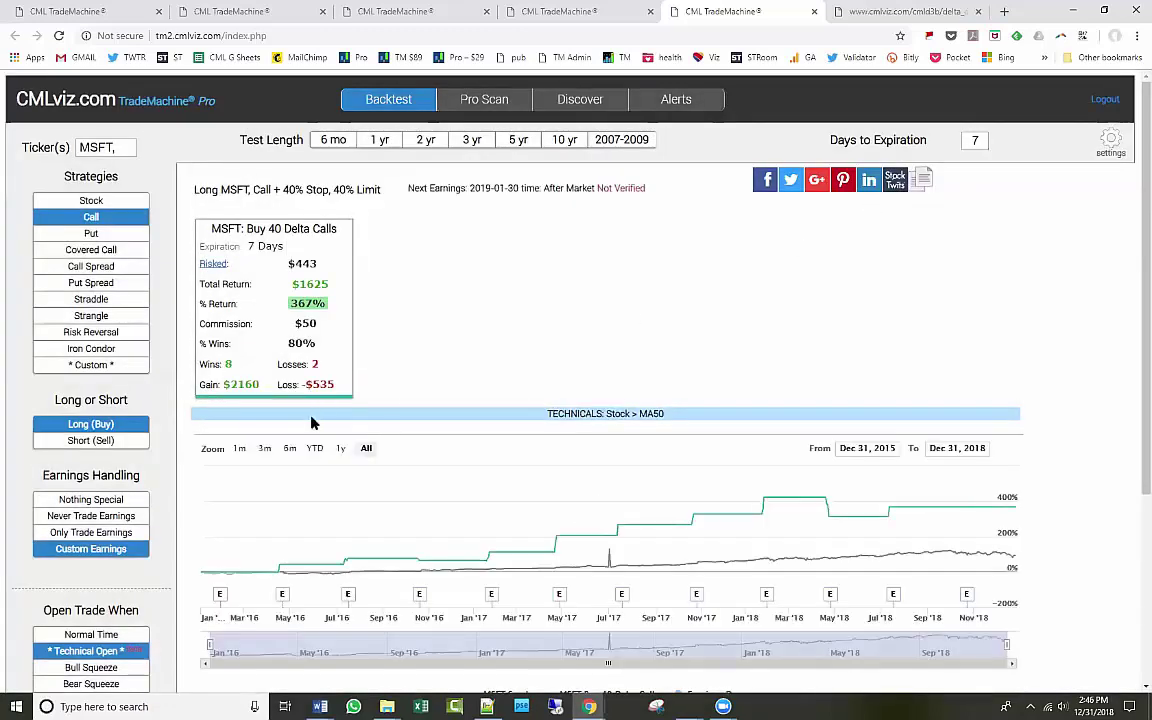
Toggle the MSFT Stock and calls lines in the chart legend to compare them, then return to Pro Scan.
scroll(420, 490, down, 1)
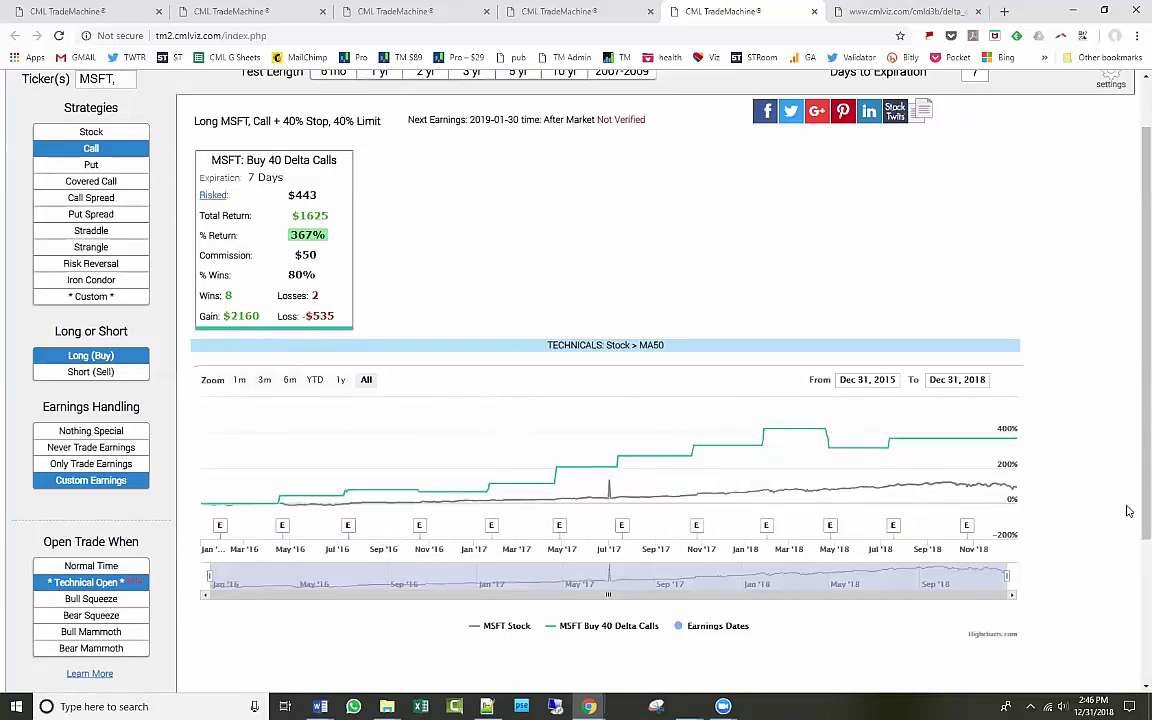
click(497, 629)
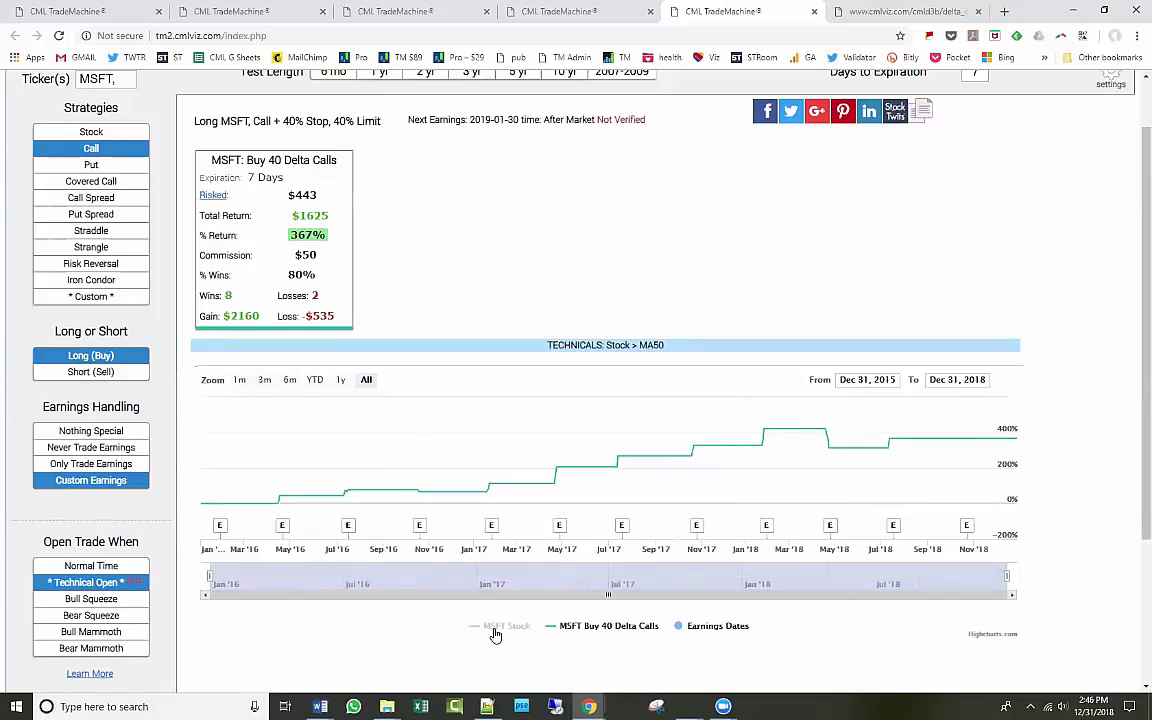
click(497, 629)
click(599, 626)
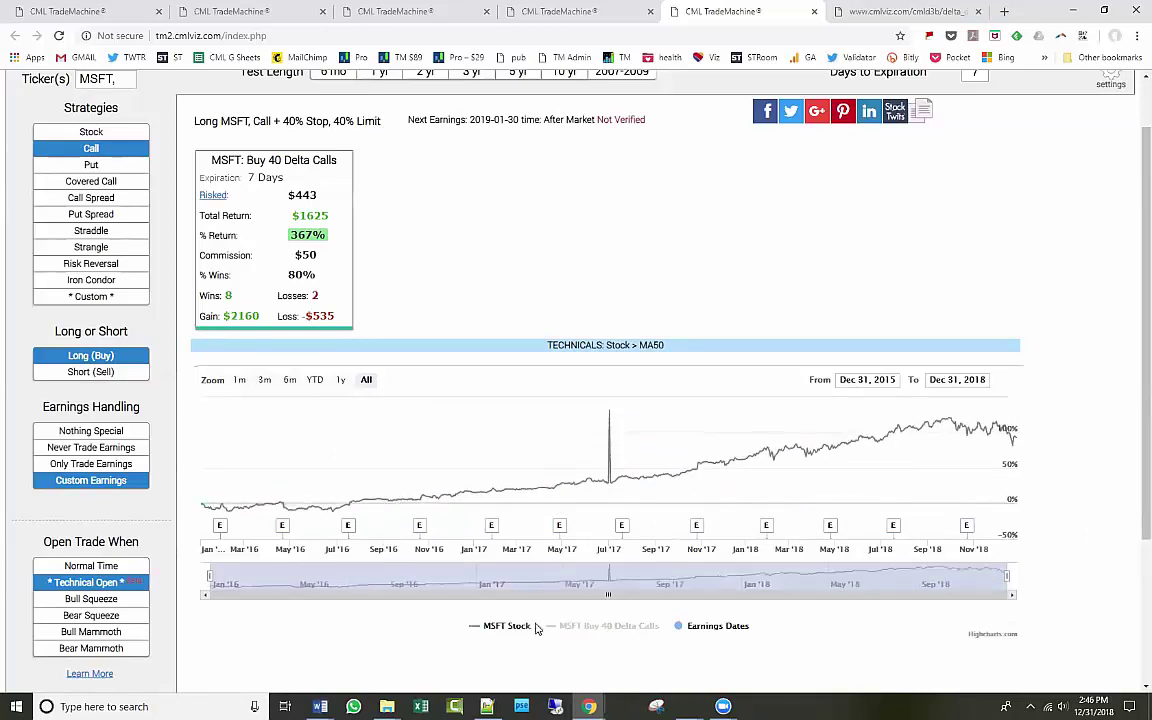
click(535, 627)
click(602, 630)
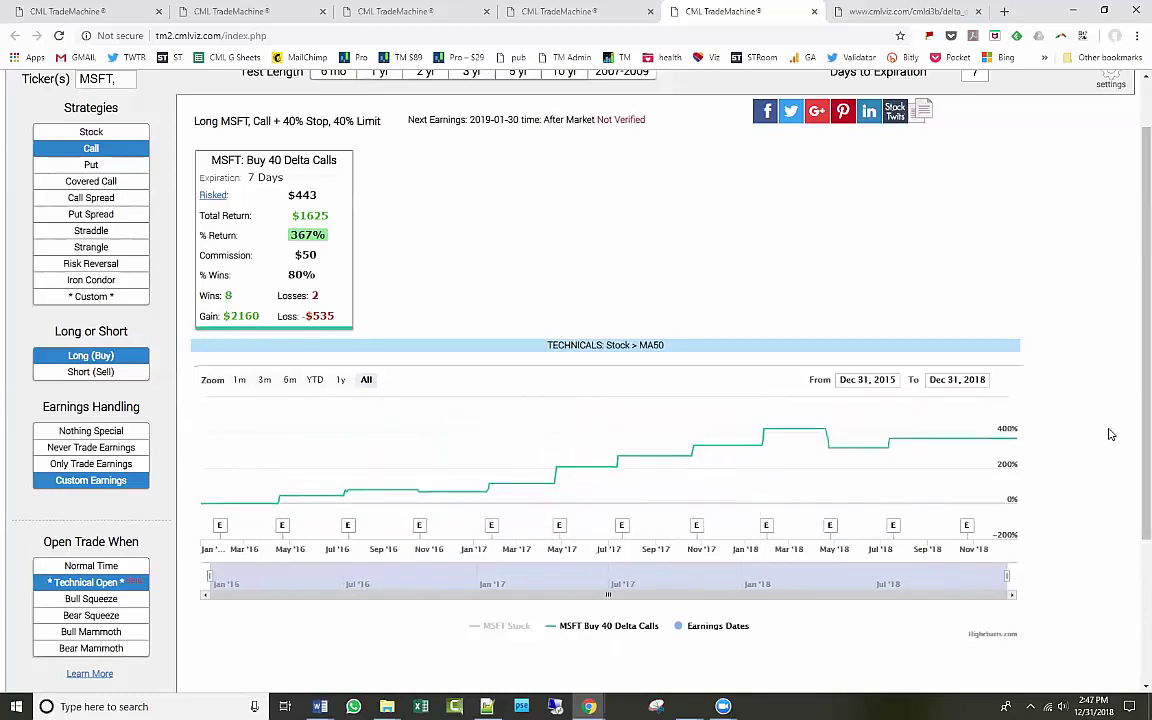
scroll(1105, 428, up, 2)
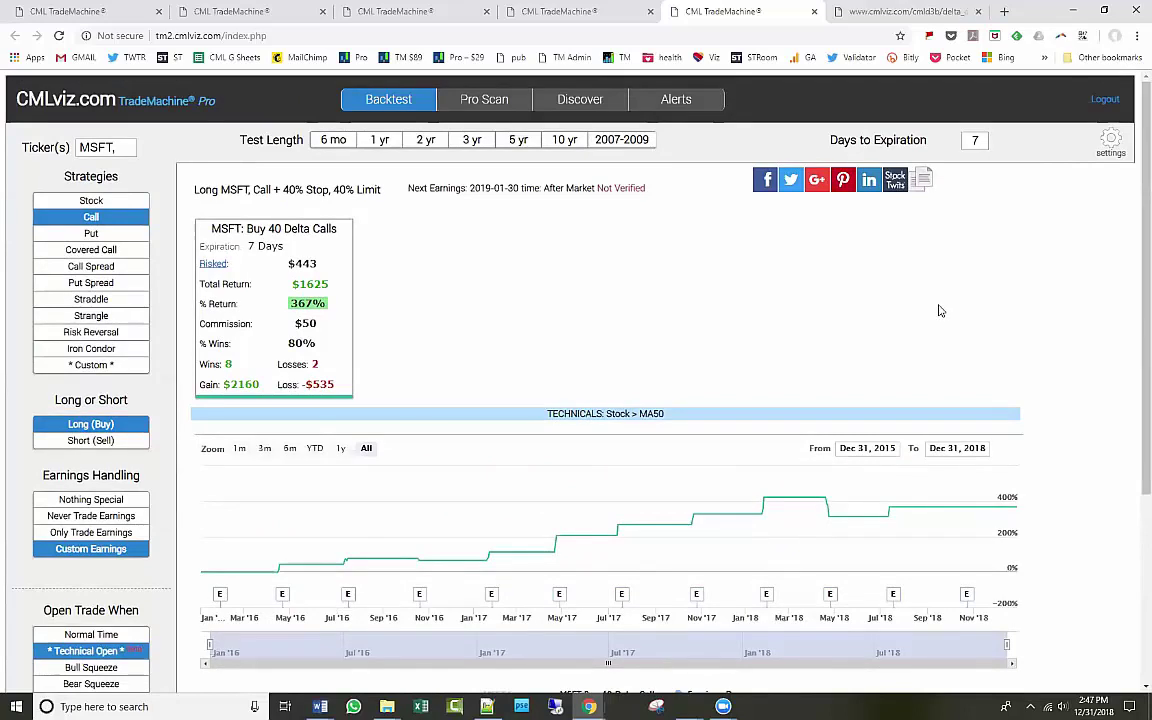
click(484, 99)
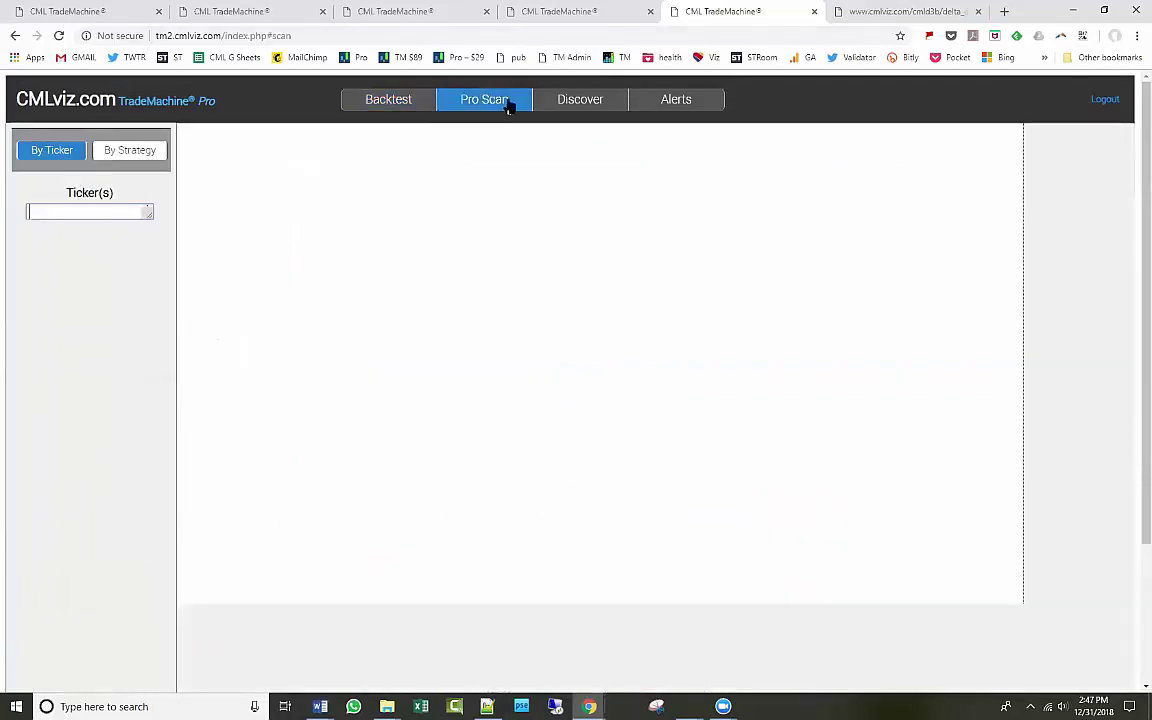
Scan NASDAQ 100 by strategy for 7 Days Pre, Long Call Technical, listing 54 results.
click(150, 152)
click(128, 225)
scroll(210, 350, down, 5)
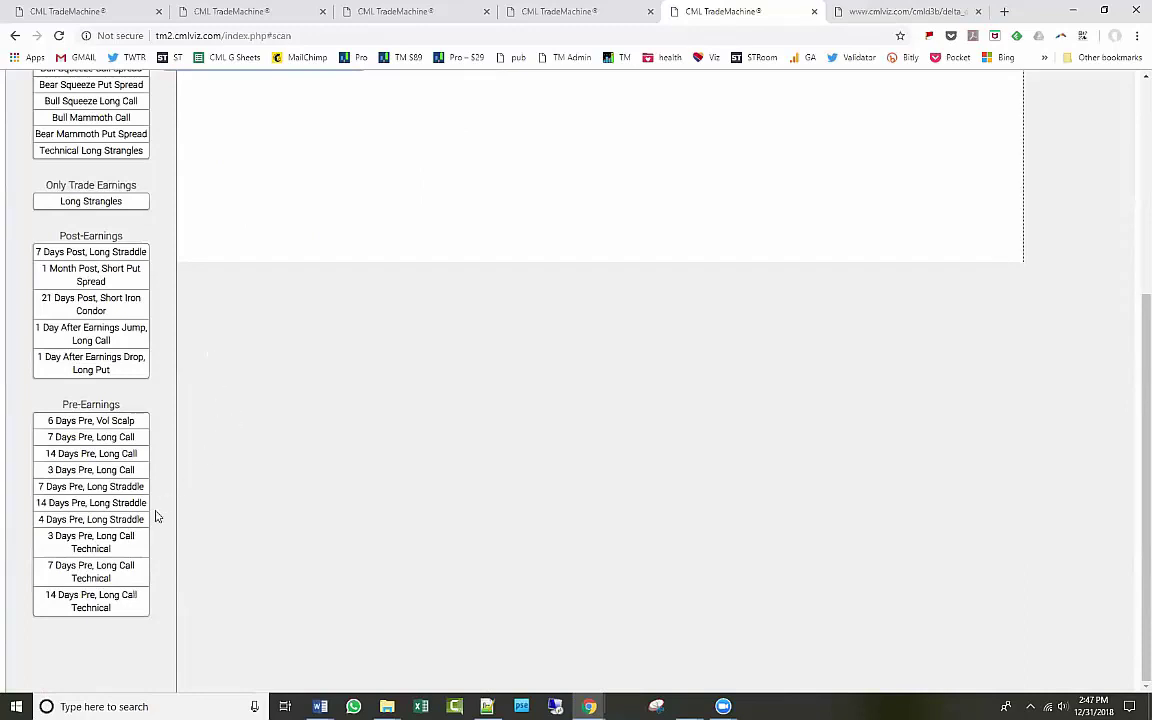
click(106, 543)
click(80, 571)
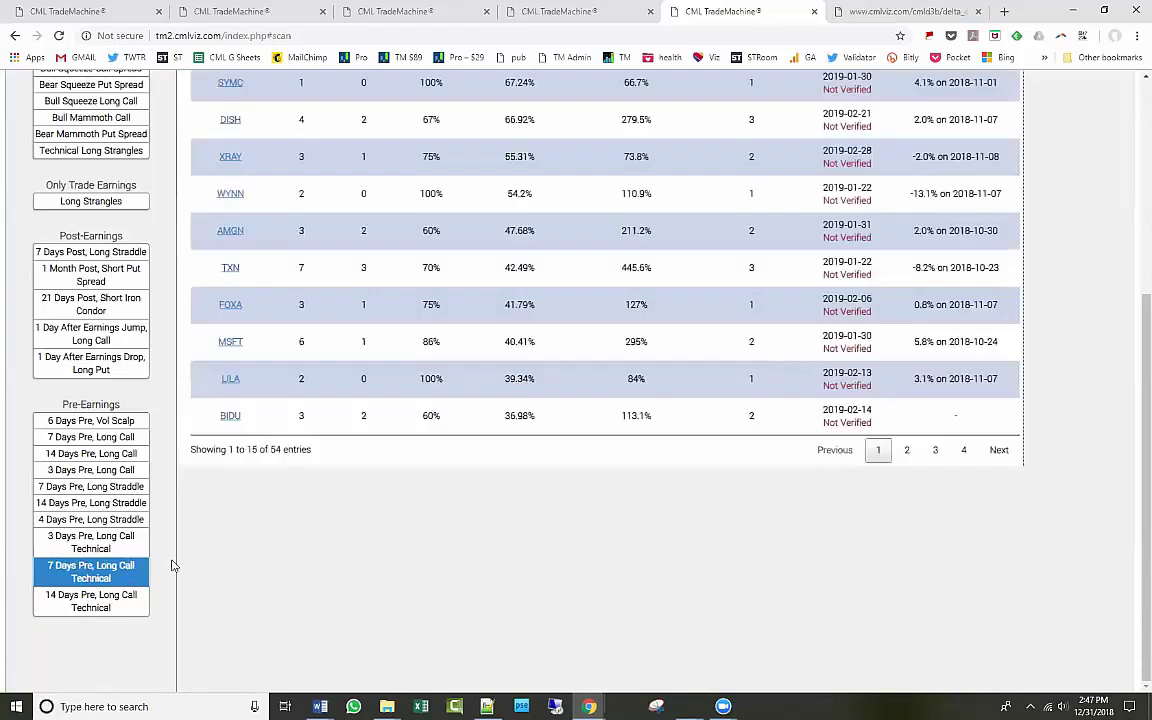
scroll(282, 301, up, 5)
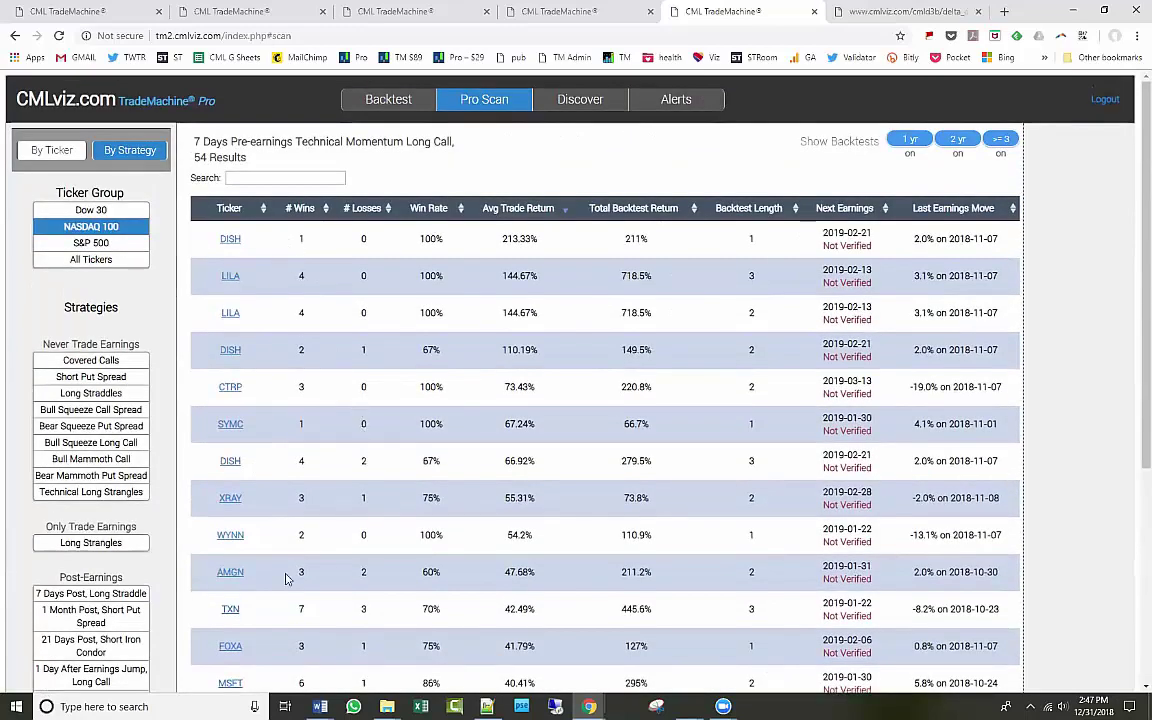
Open the TXN backtest in a new tab and switch its ticker to MSFT, showing 367%.
click(229, 610)
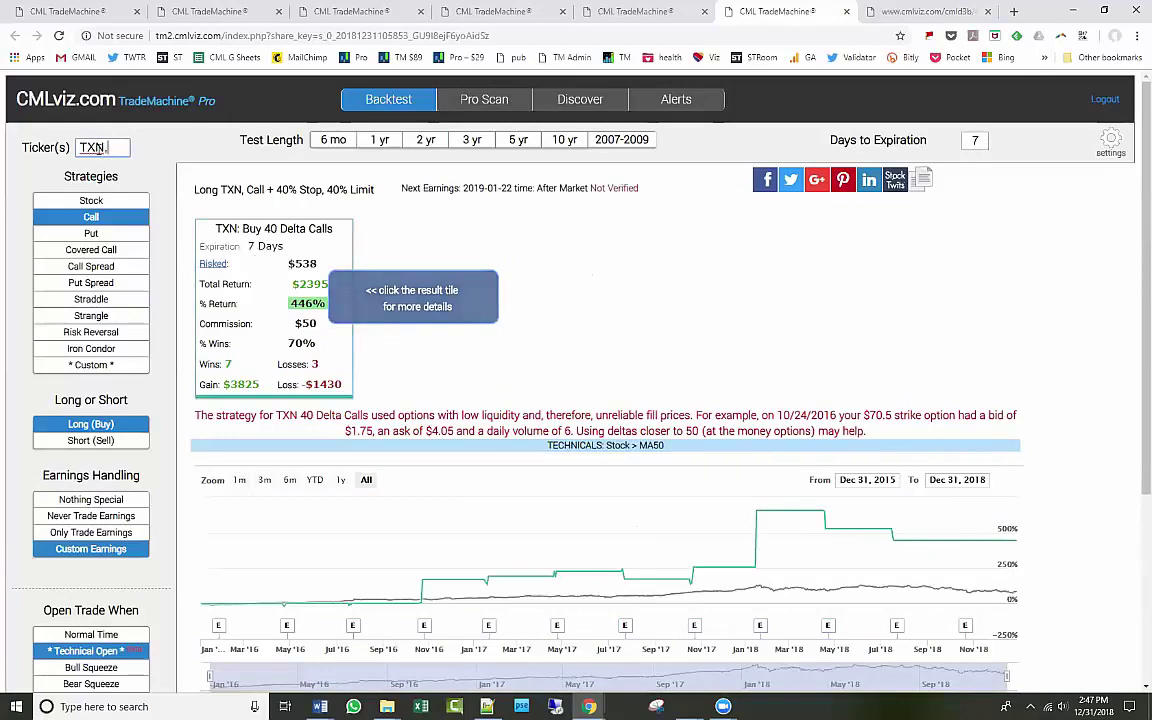
click(33, 140)
text(MSFT,)
key(Return)
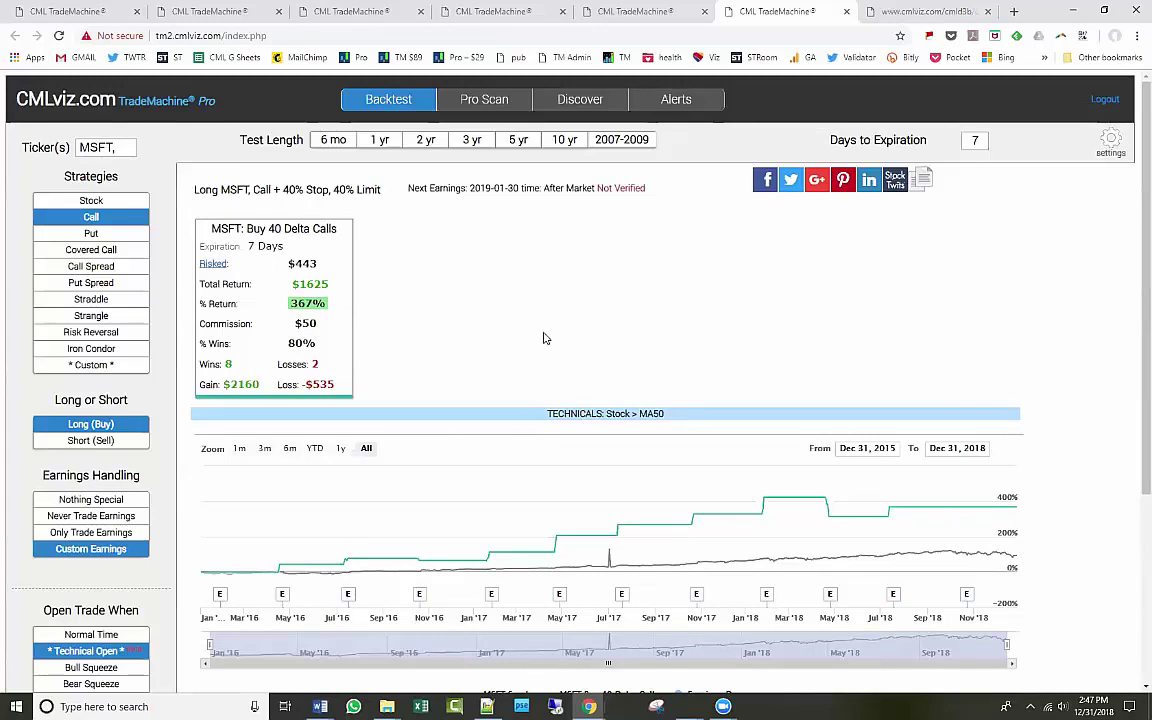
scroll(300, 350, down, 2)
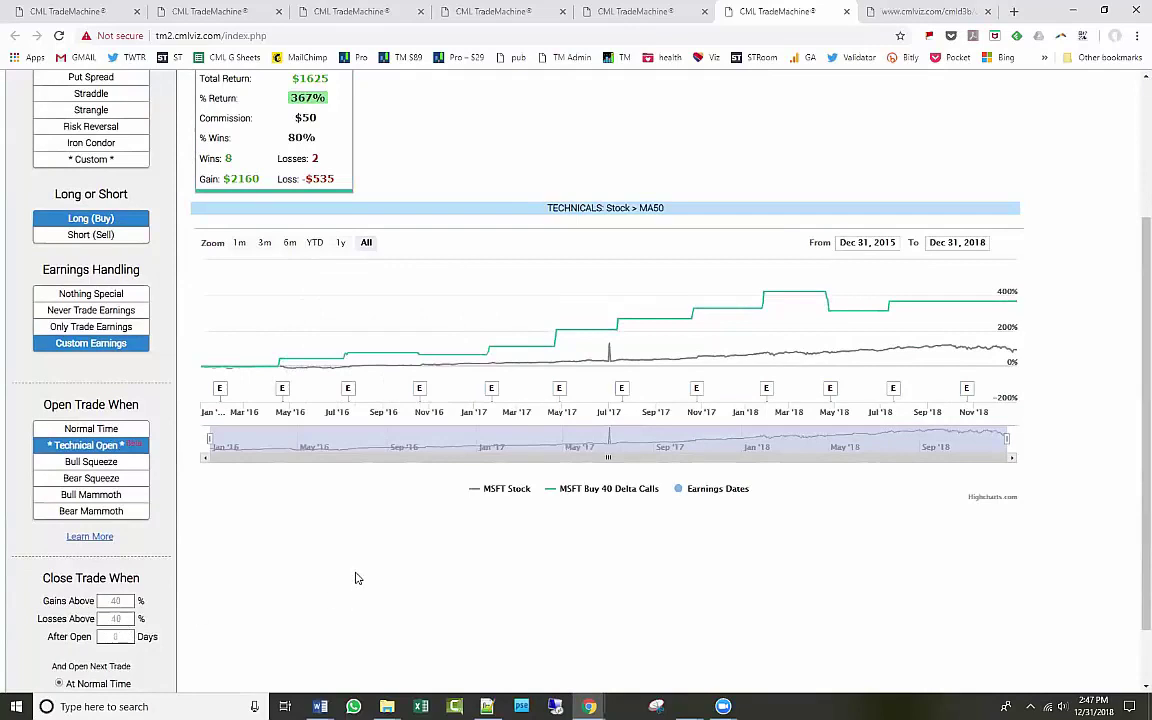
scroll(355, 578, up, 2)
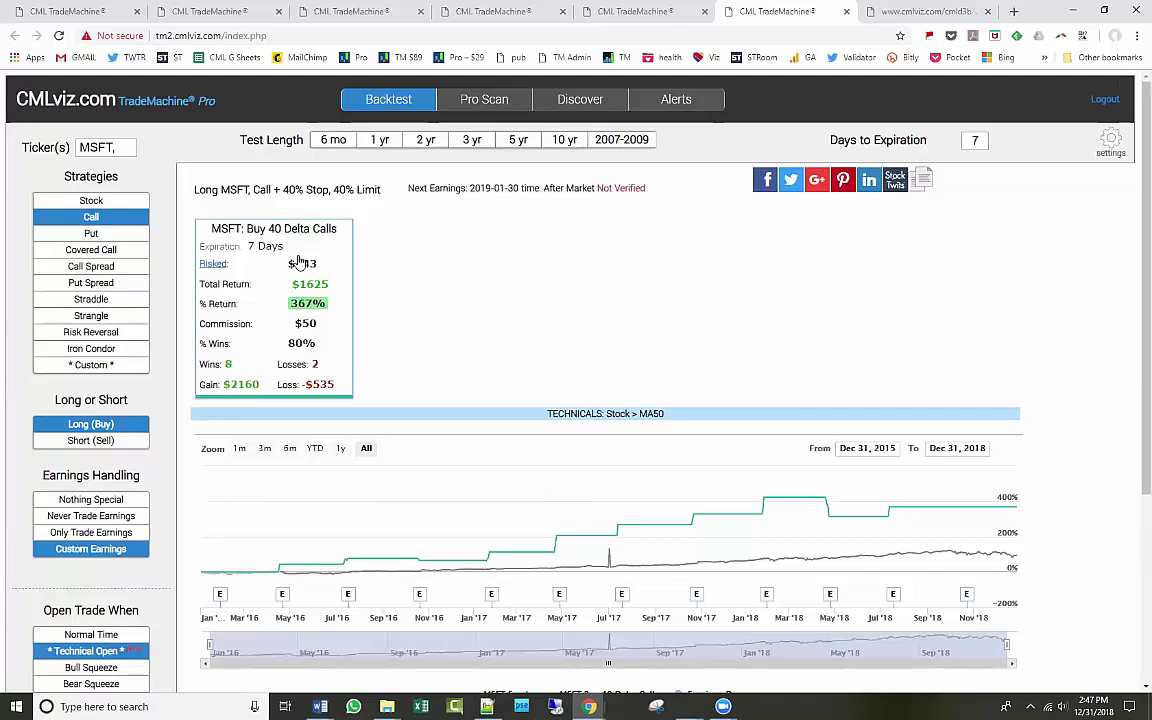
Open the detailed MSFT backtest results, review them, and close the details.
click(298, 262)
scroll(601, 393, down, 3)
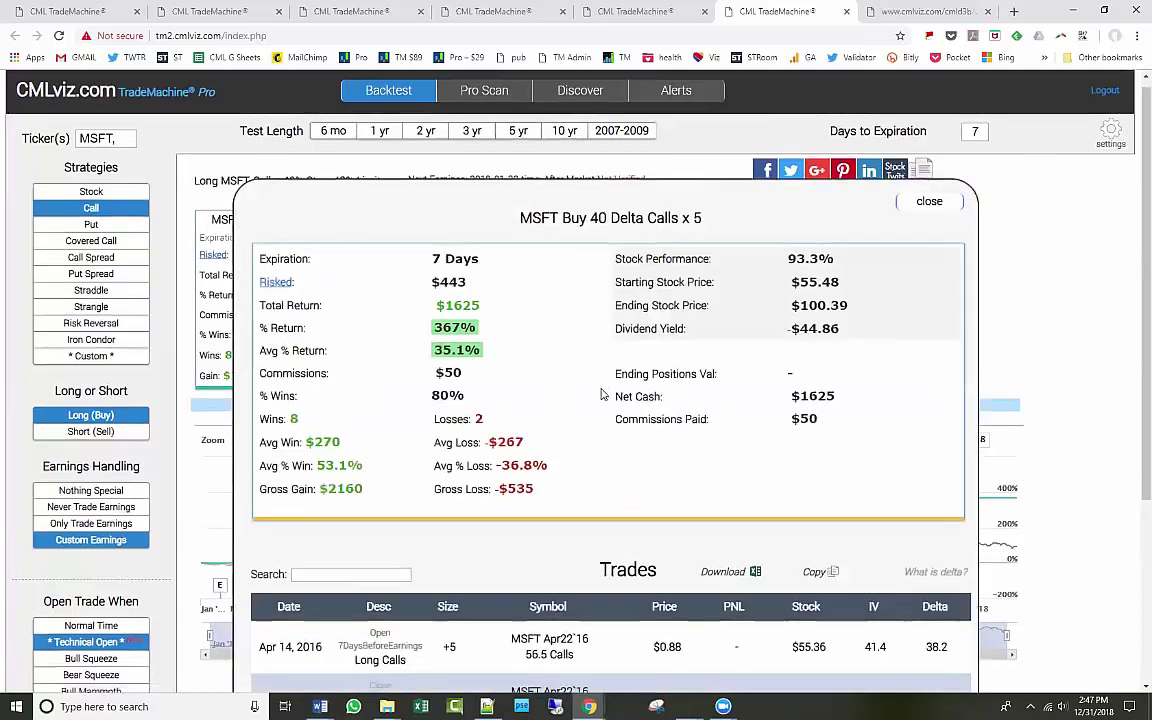
scroll(601, 393, up, 2)
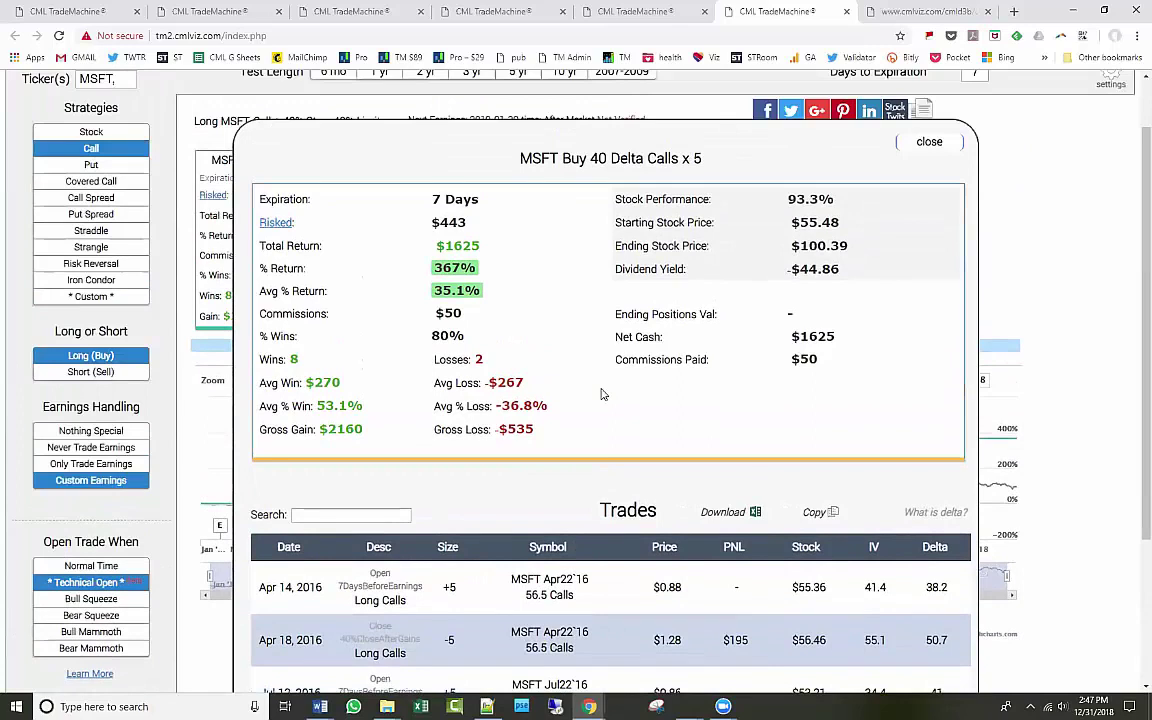
drag(520, 160, 706, 165)
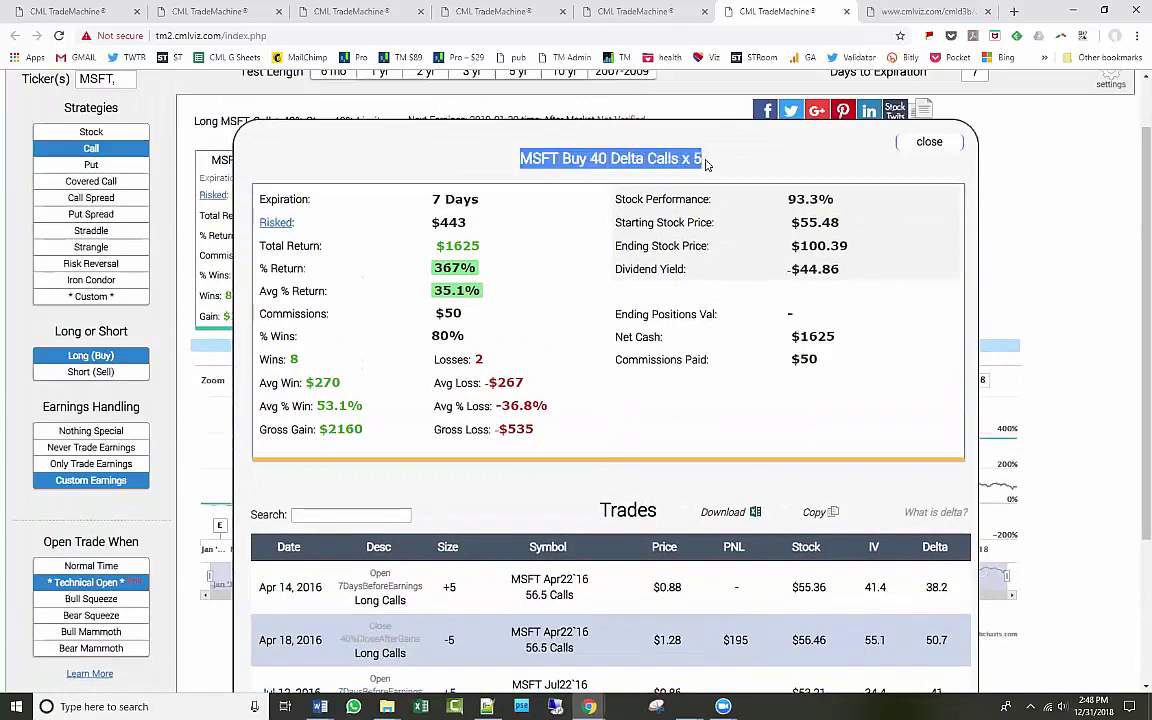
click(706, 165)
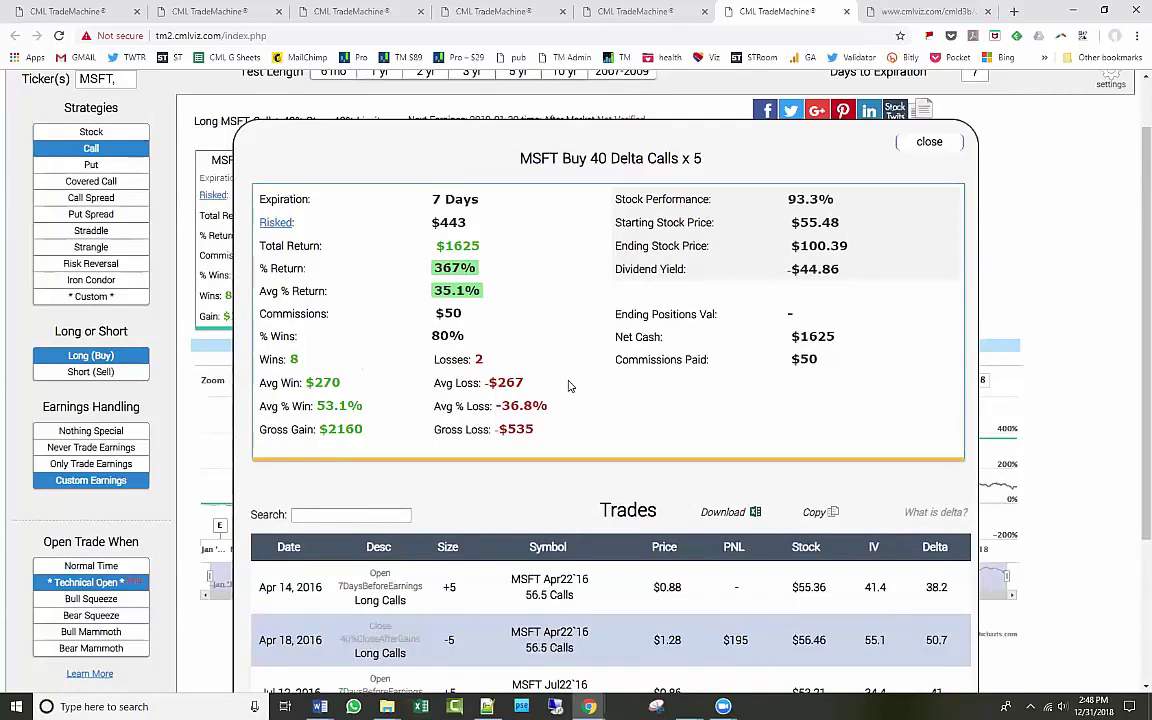
scroll(569, 386, down, 3)
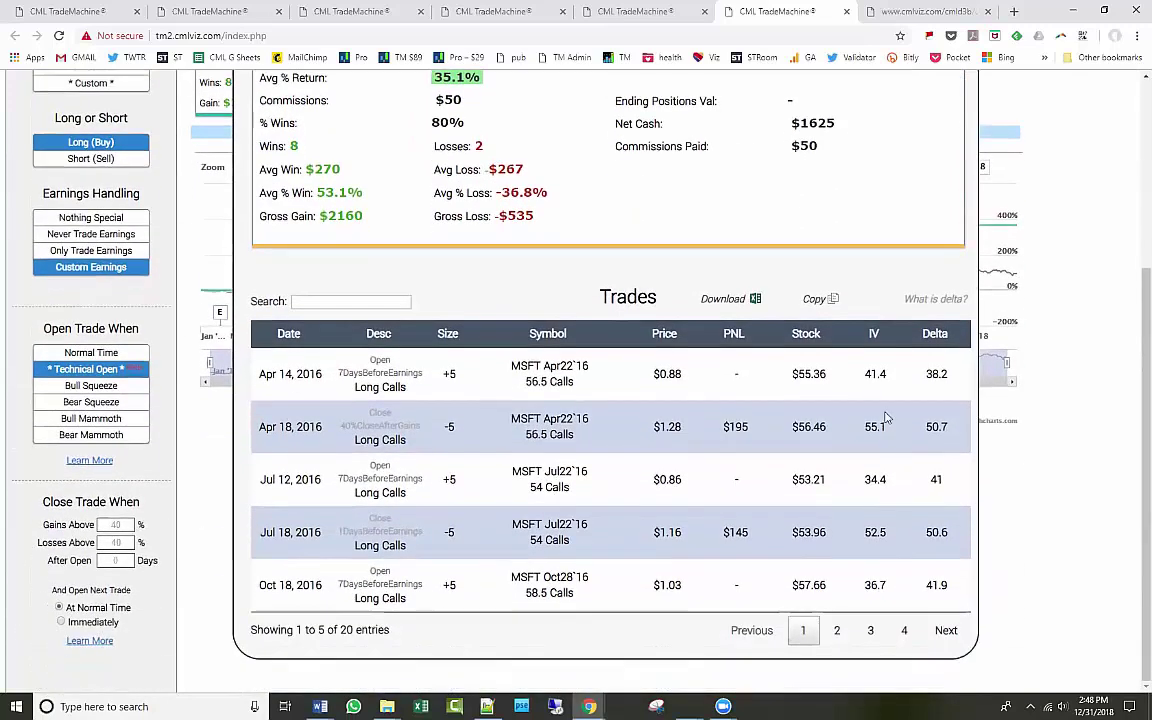
scroll(750, 355, up, 3)
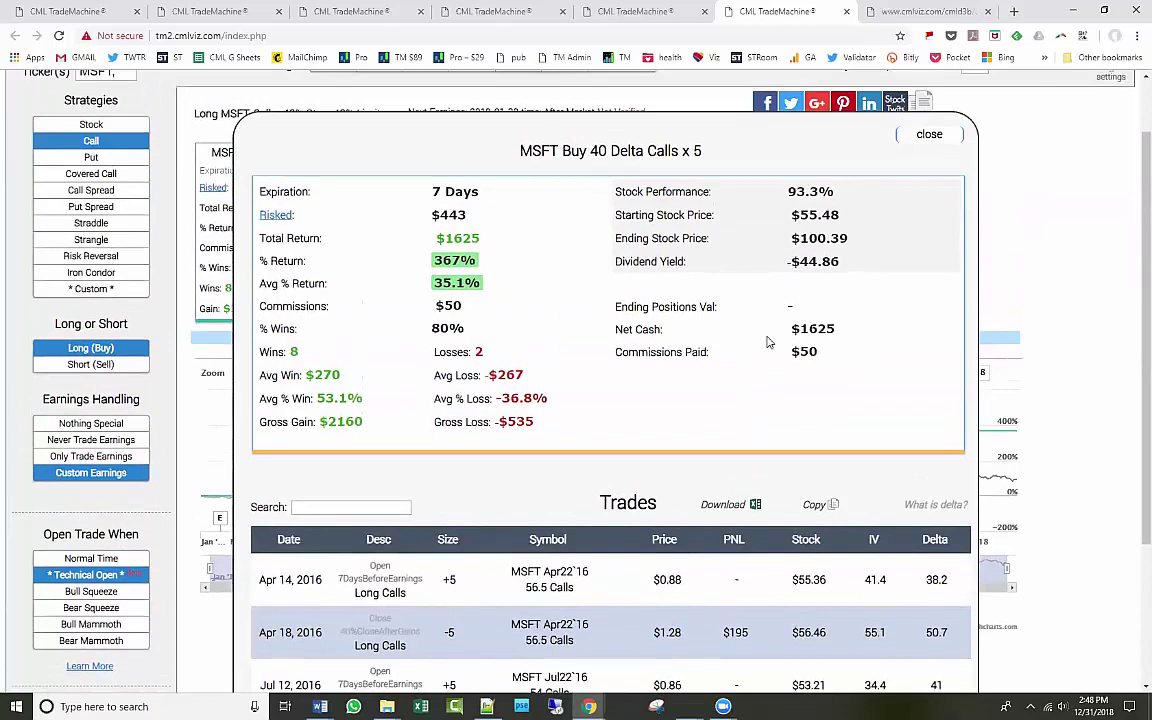
click(935, 134)
Go back to the 7 Days Pre-earnings technical long call results tab and scroll through them.
scroll(813, 319, up, 1)
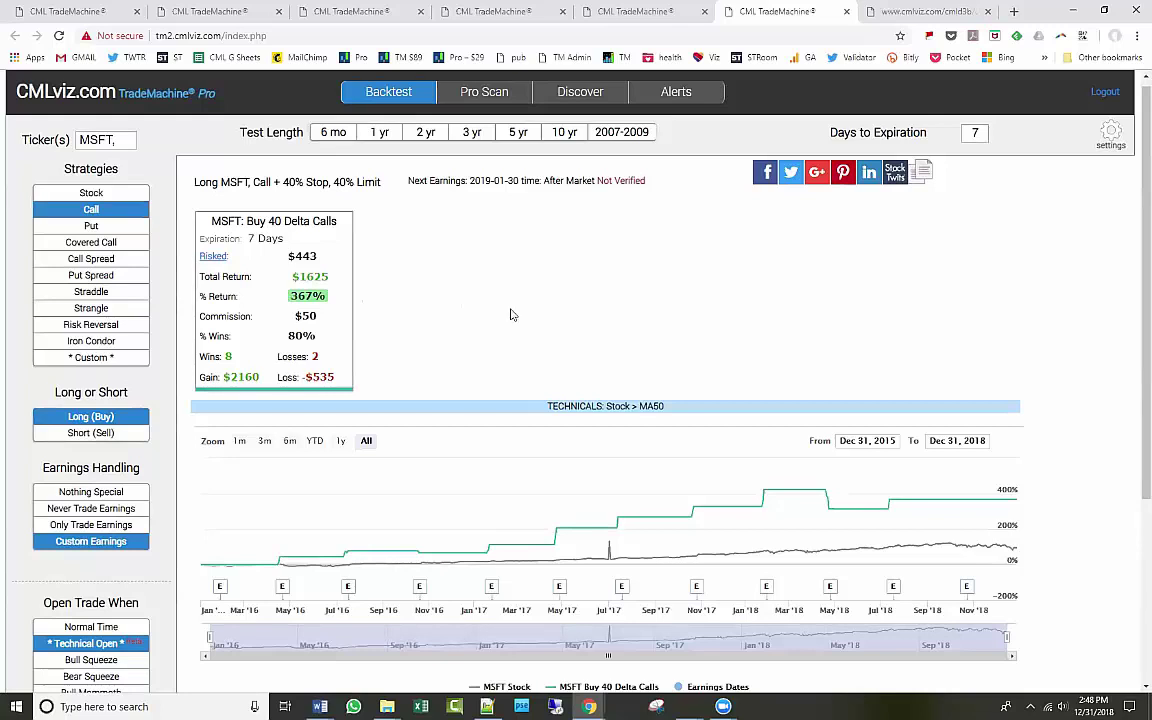
scroll(215, 450, down, 2)
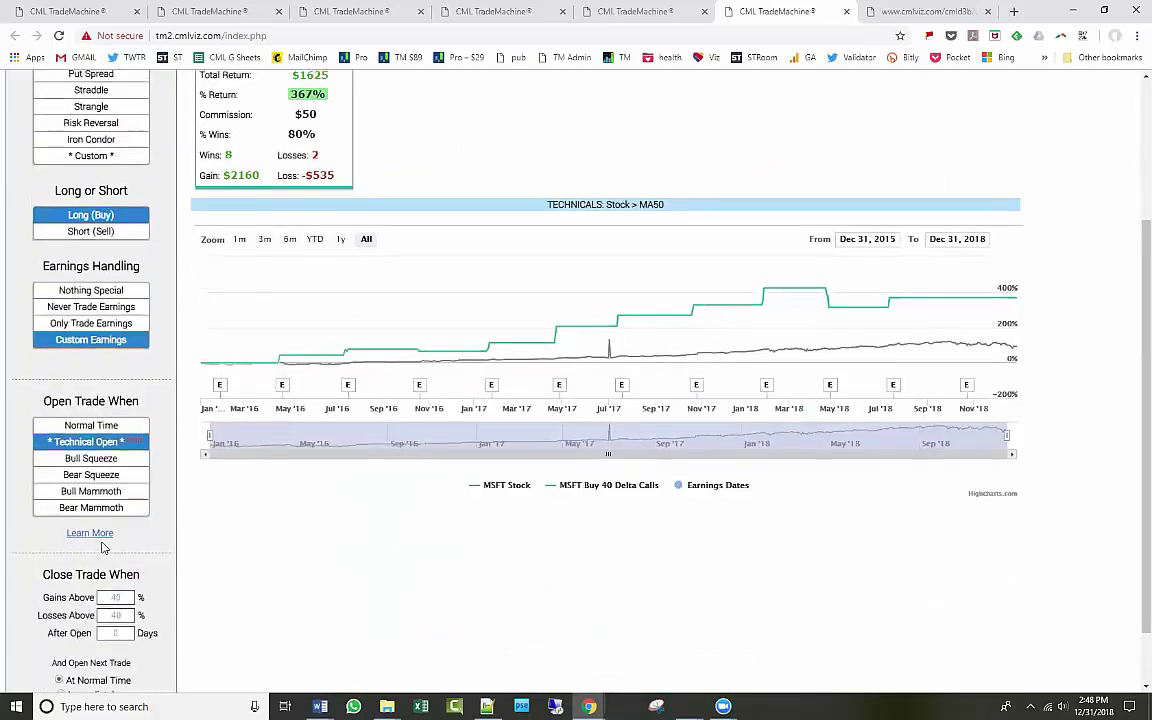
scroll(101, 547, up, 1)
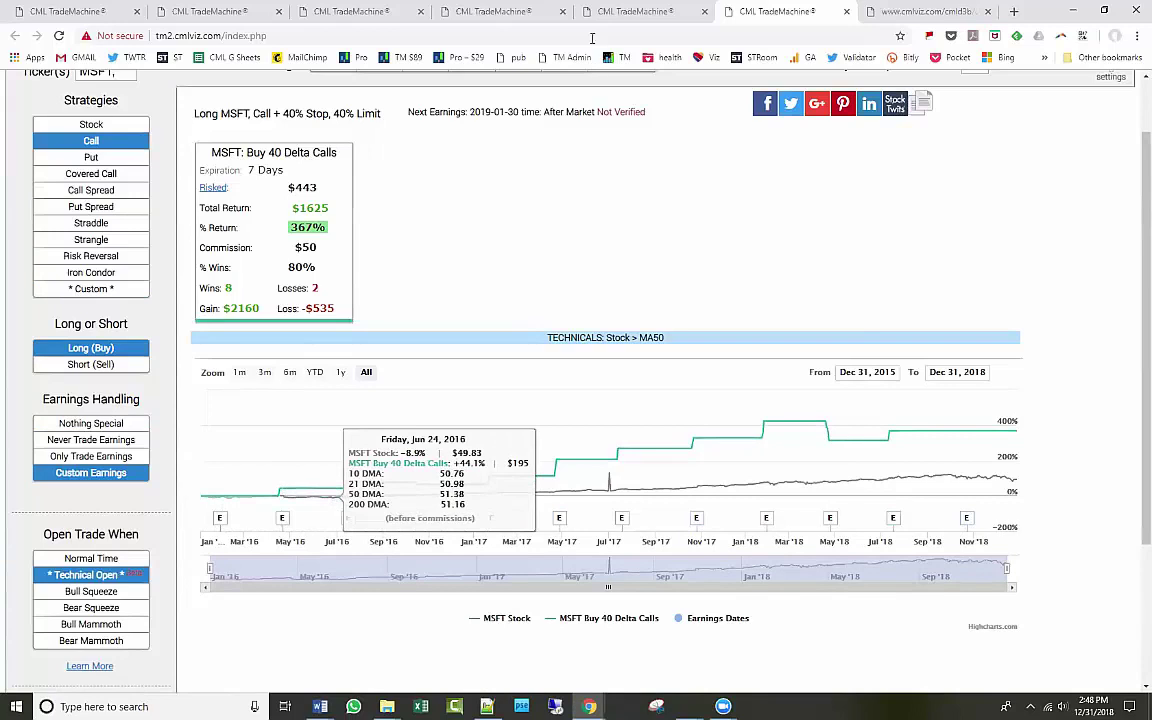
click(622, 11)
scroll(272, 390, down, 3)
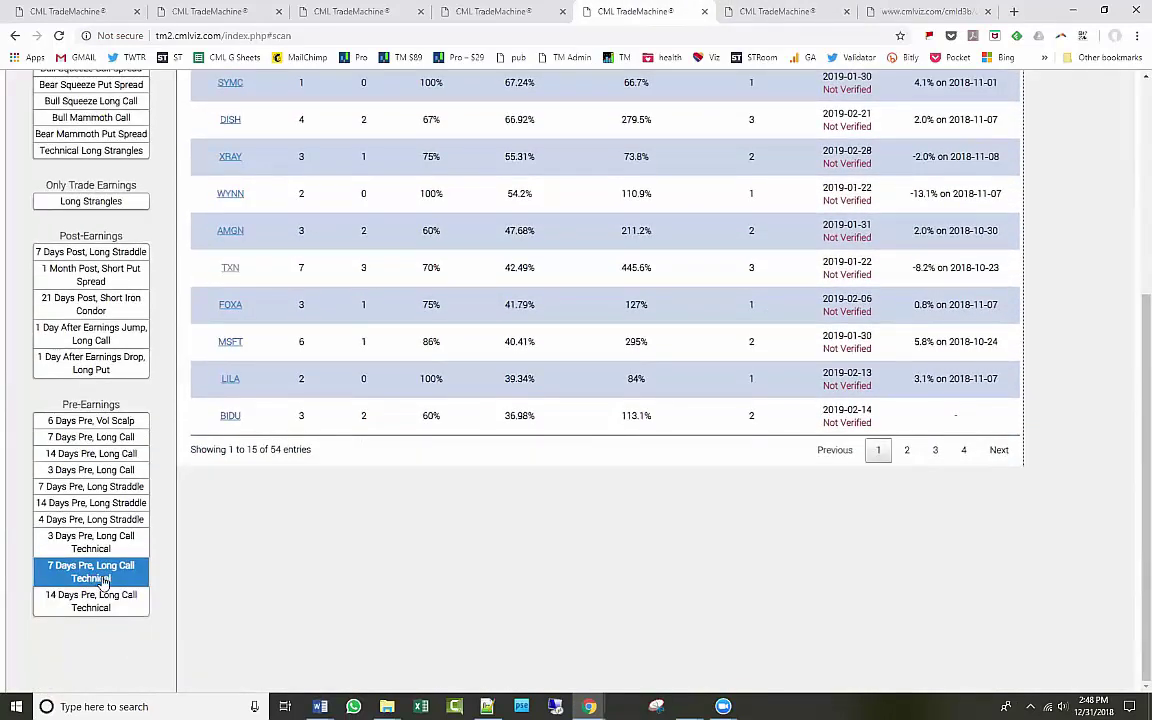
Back on the MSFT backtest, save Stock Price Above 50-Day Moving Average as the technical open.
scroll(779, 172, up, 3)
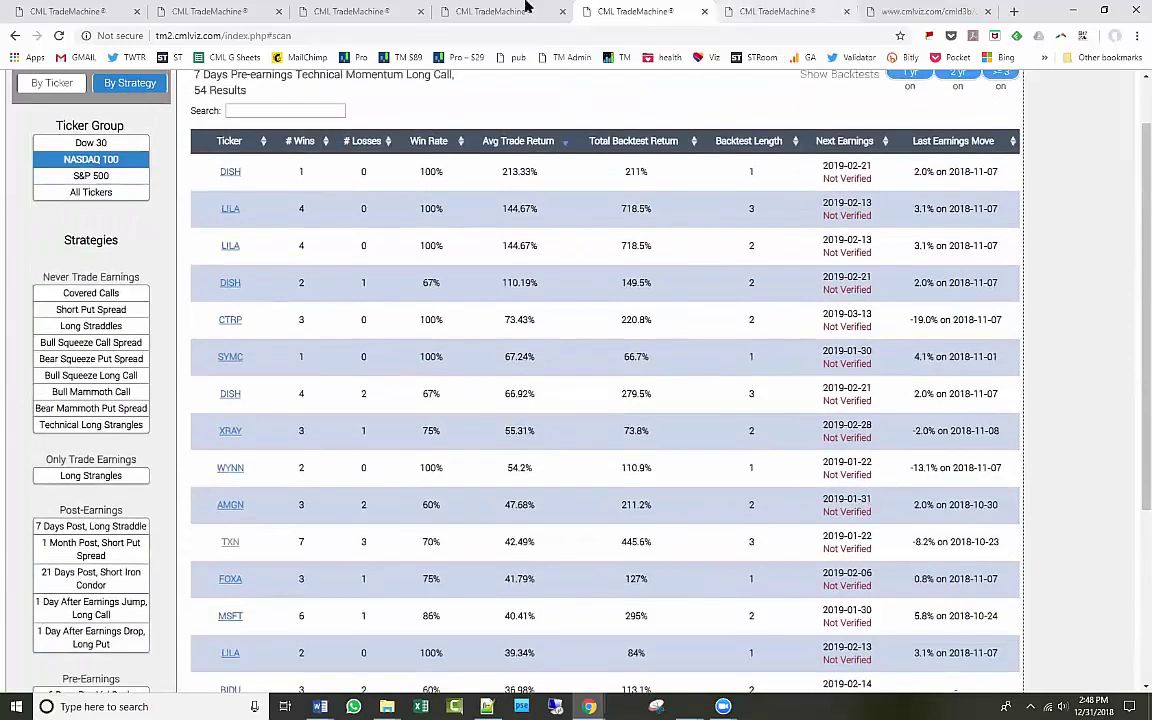
click(527, 7)
click(775, 11)
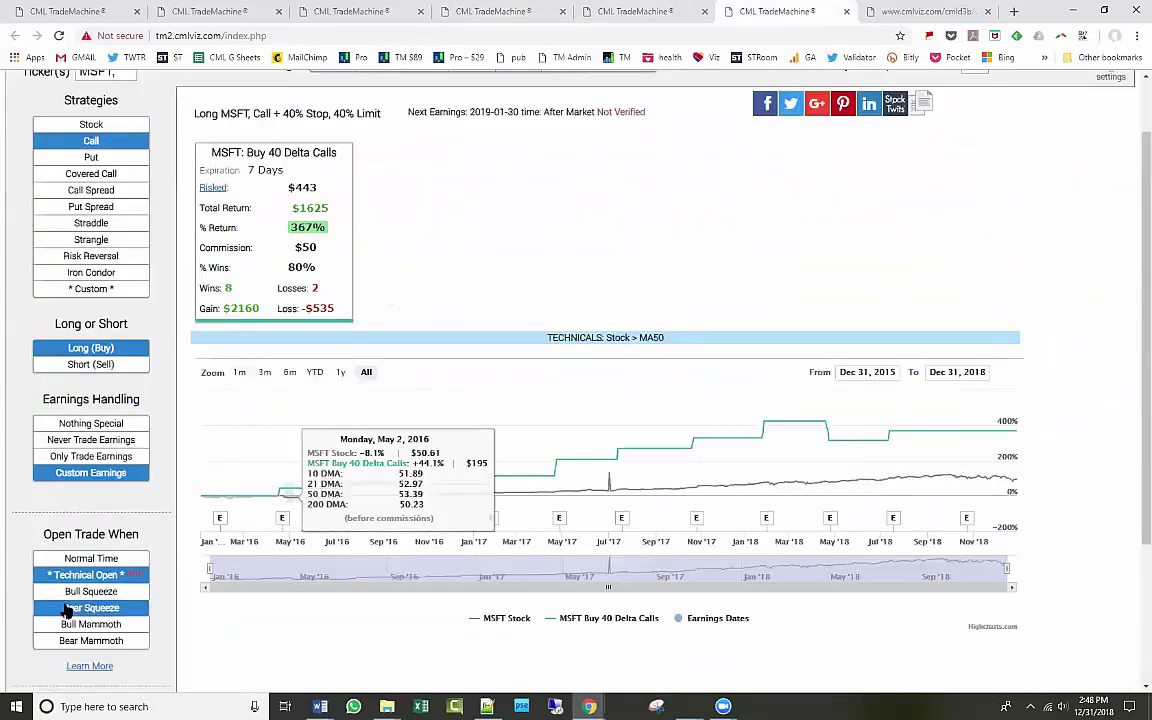
click(90, 575)
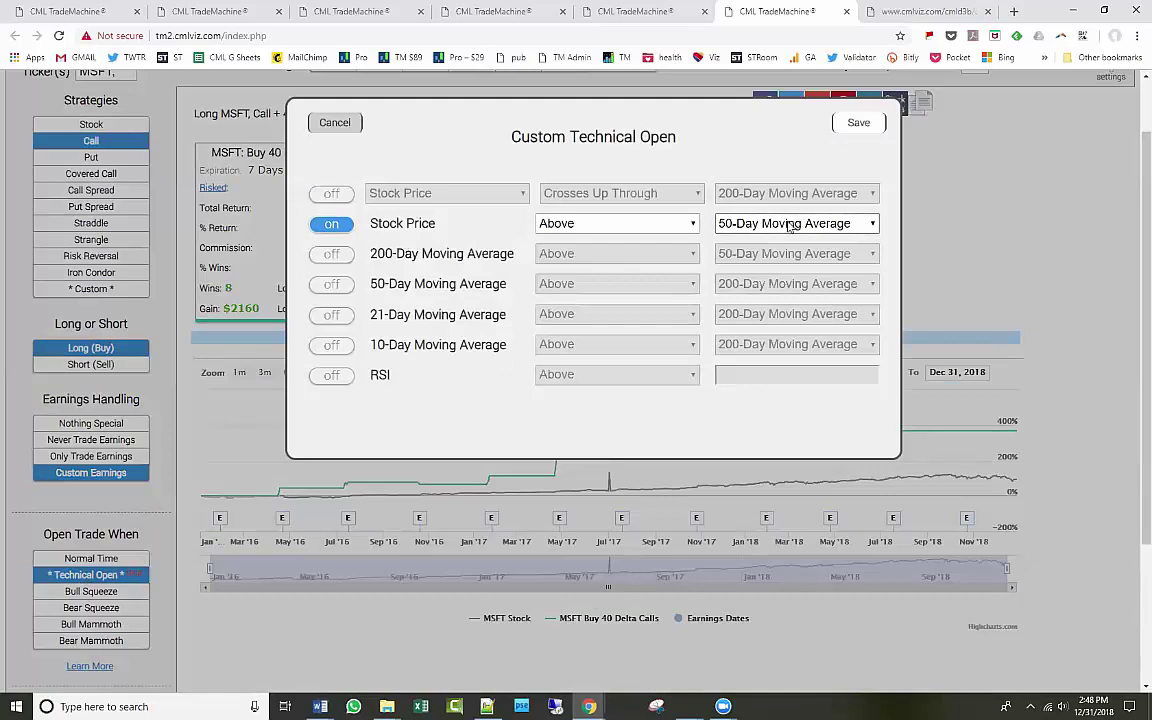
click(876, 121)
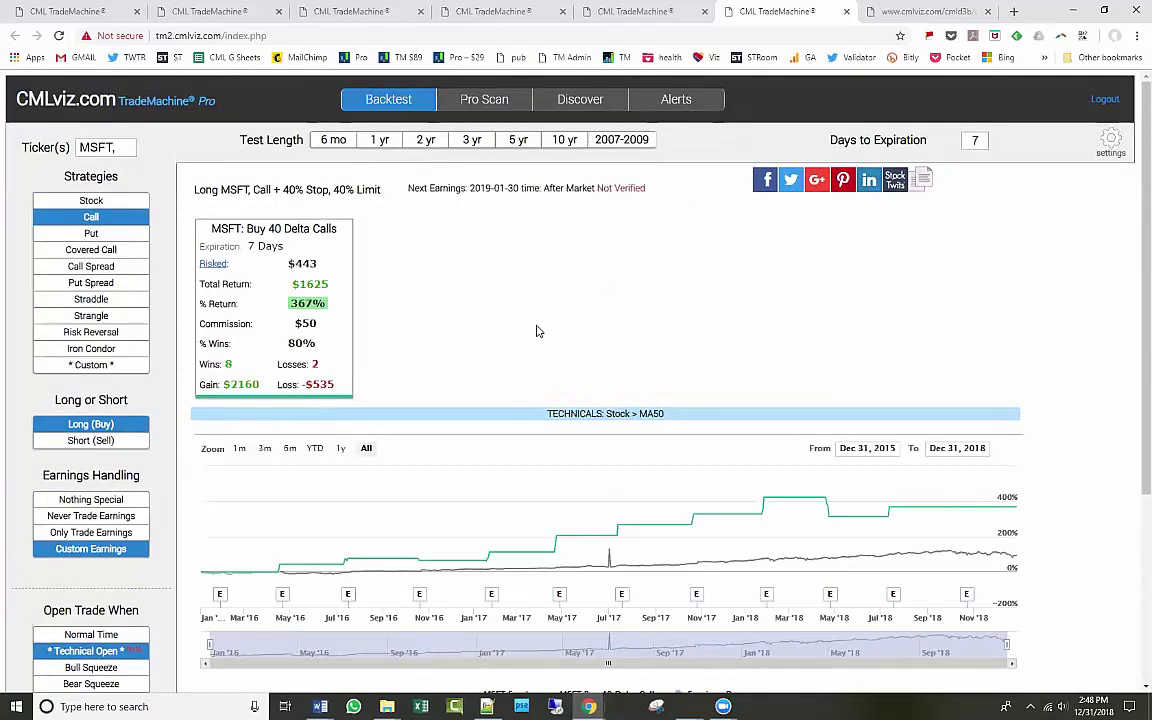
Open Pro Scan and browse the By Strategy scan list.
click(485, 104)
click(145, 150)
scroll(190, 280, down, 2)
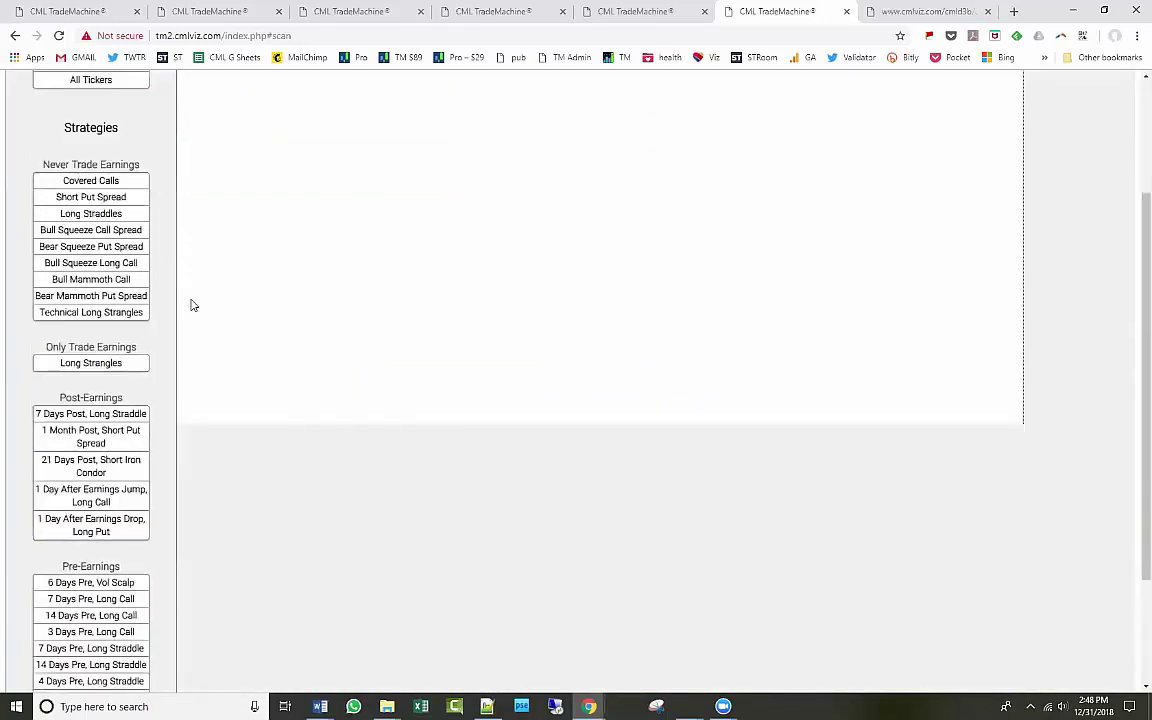
scroll(185, 370, down, 3)
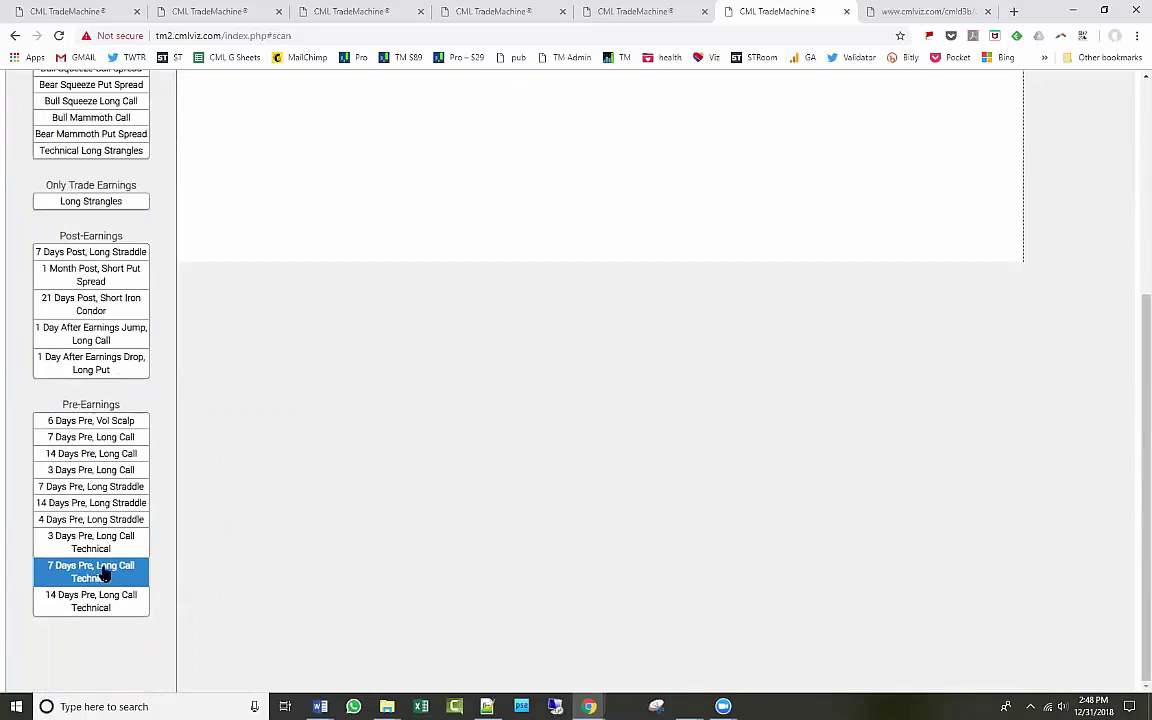
scroll(345, 523, up, 3)
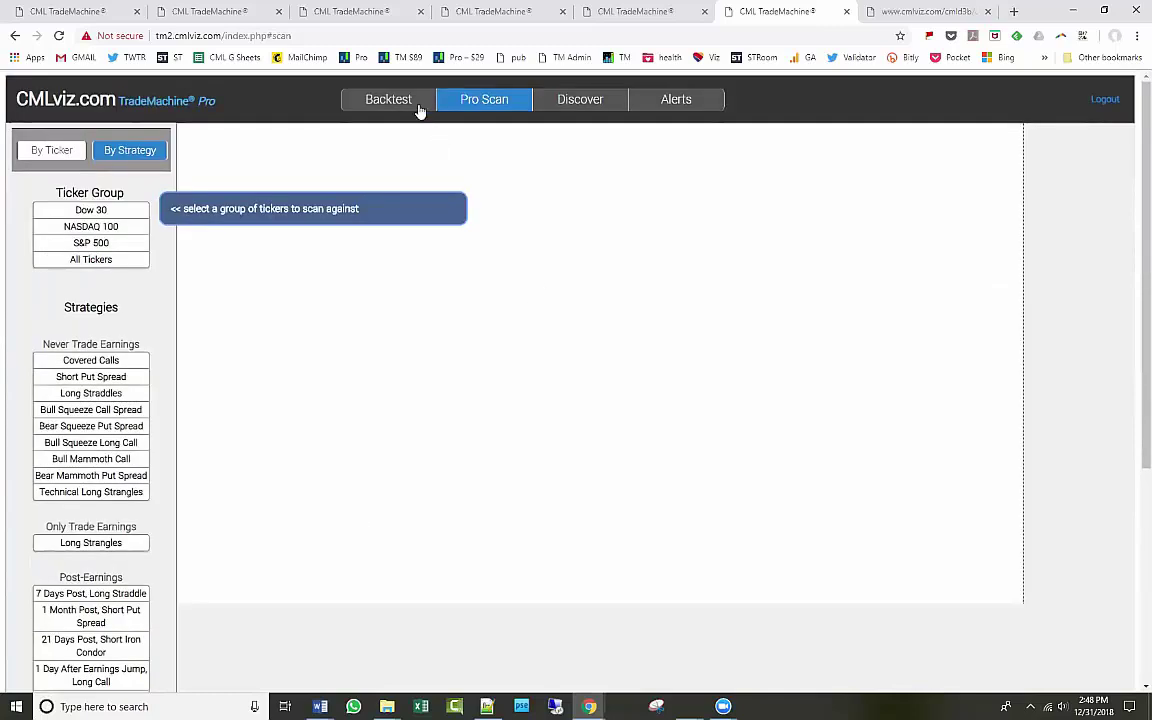
Close the MSFT-filtered results tab and switch to the 7 Days Pre-earnings results tab.
click(376, 11)
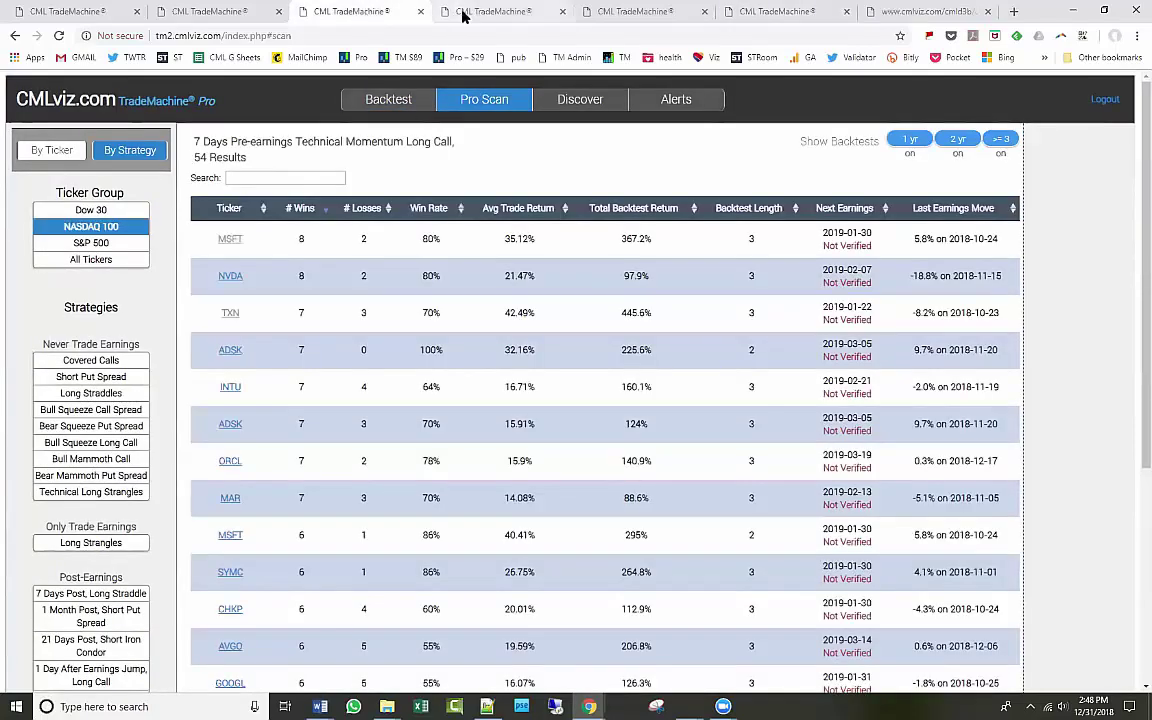
click(463, 13)
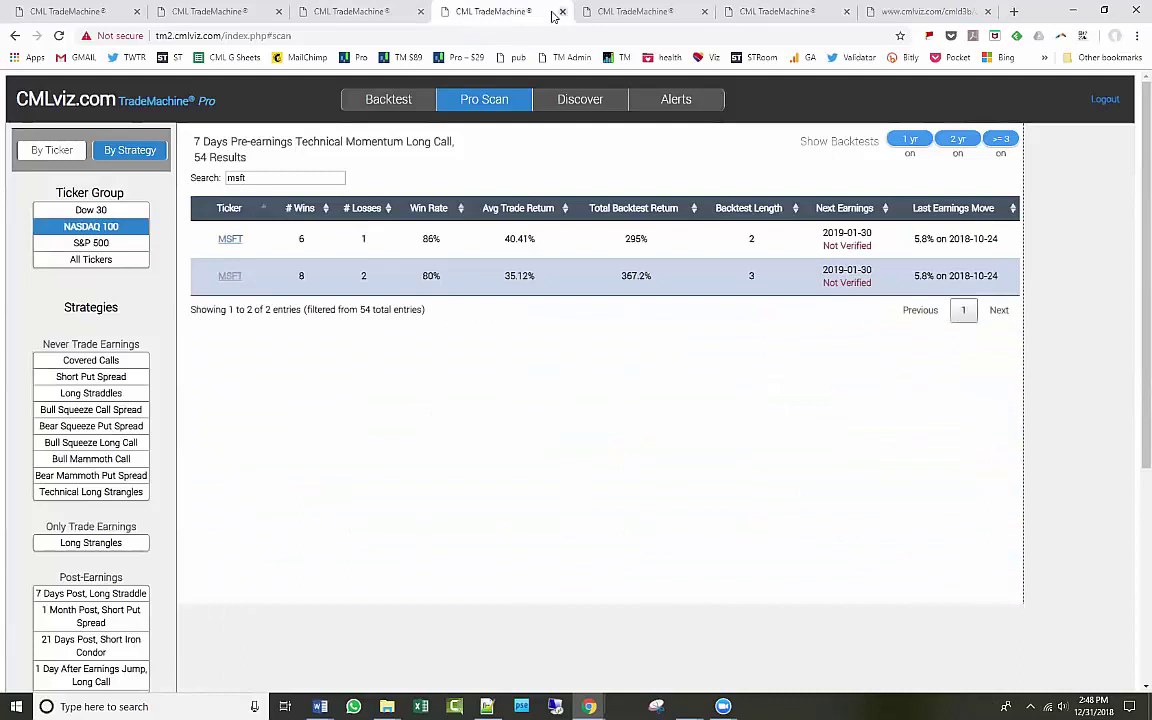
click(561, 12)
click(607, 16)
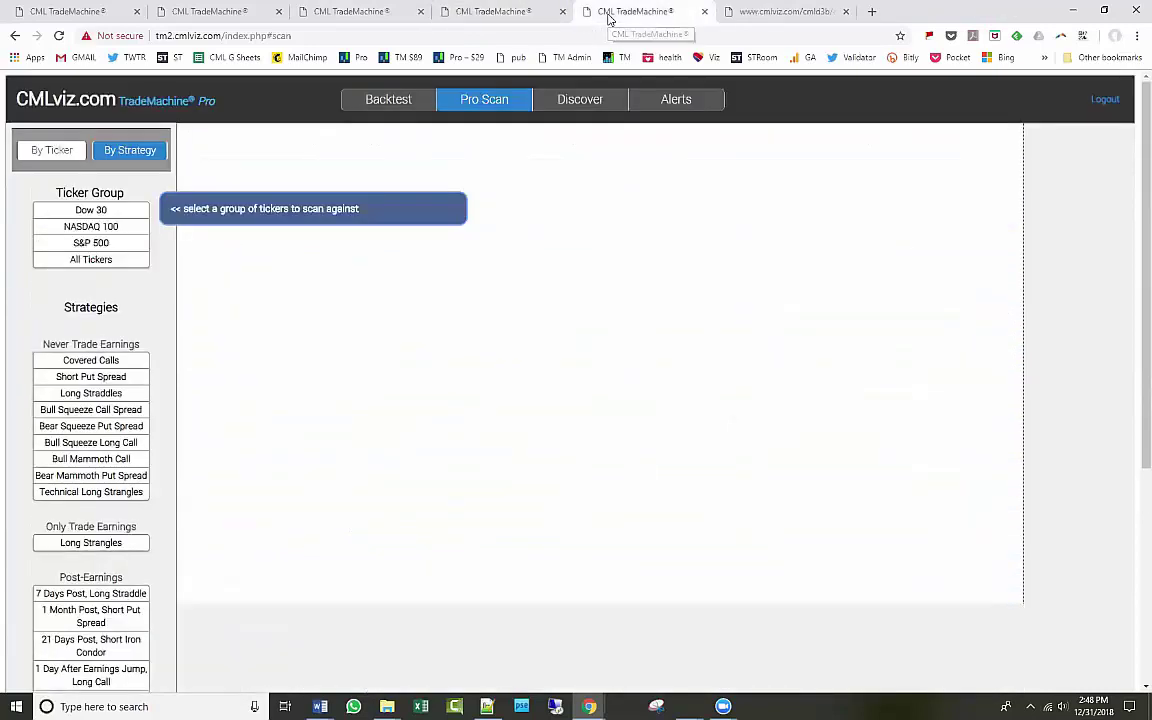
click(510, 16)
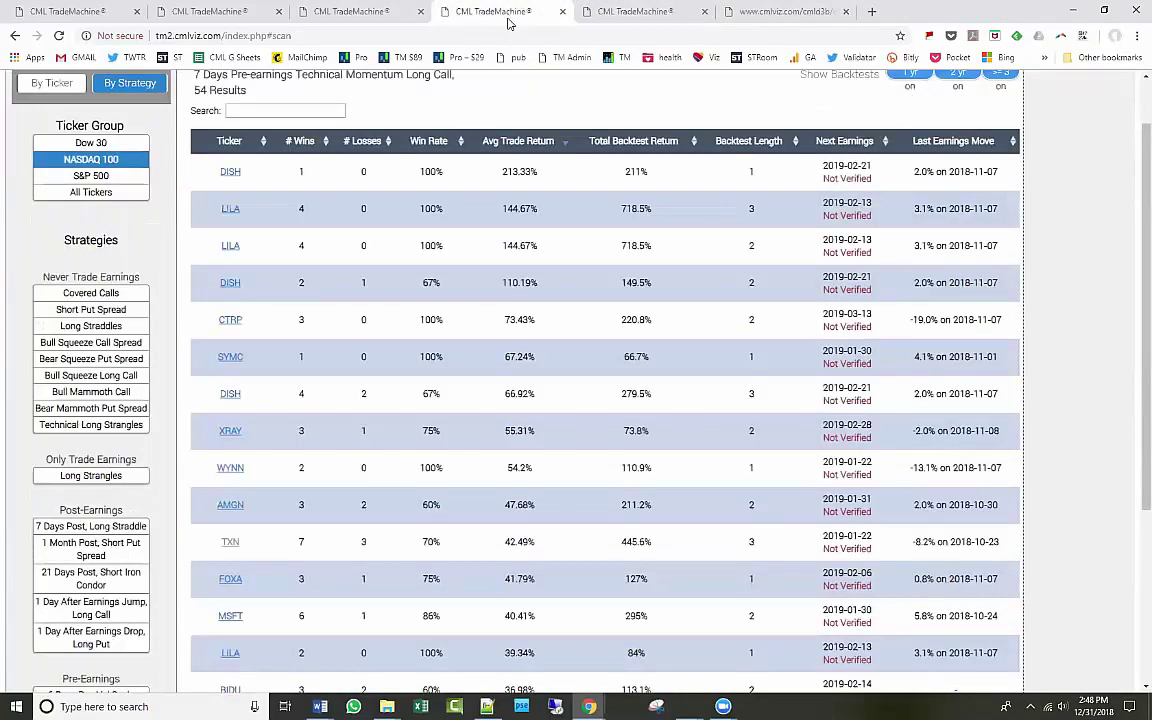
click(205, 18)
click(310, 14)
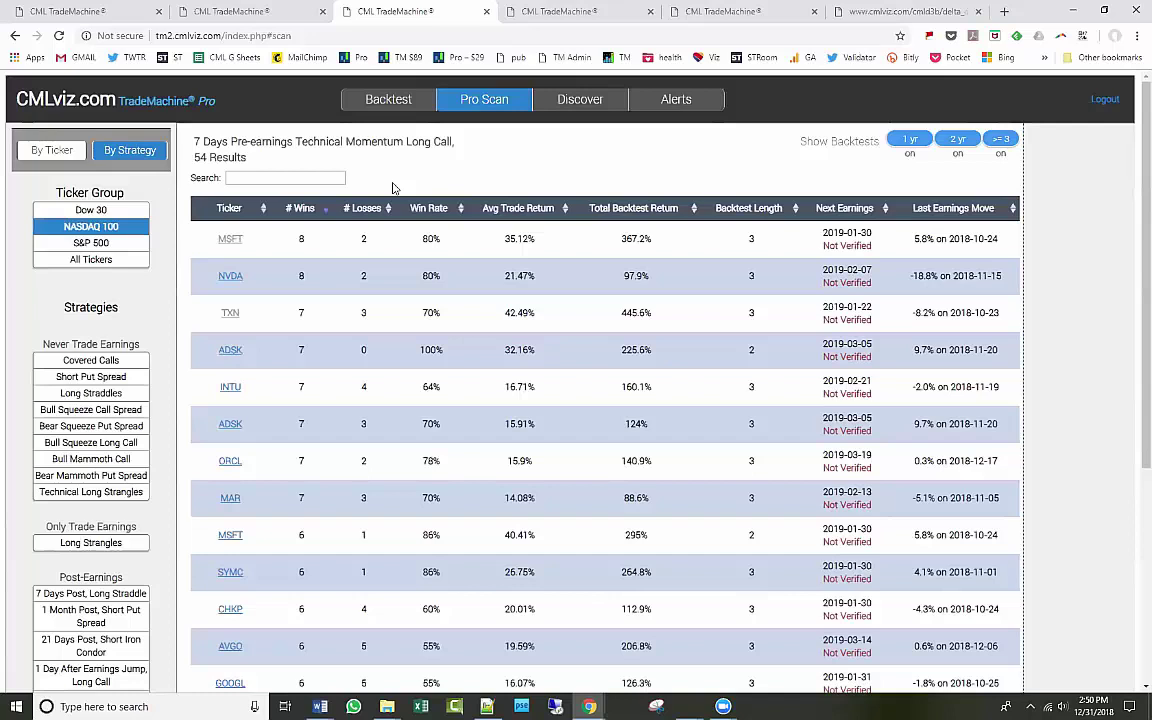
Close the duplicate NASDAQ 100 results tab and load the Backtest page in the empty Pro Scan tab.
click(742, 12)
click(588, 12)
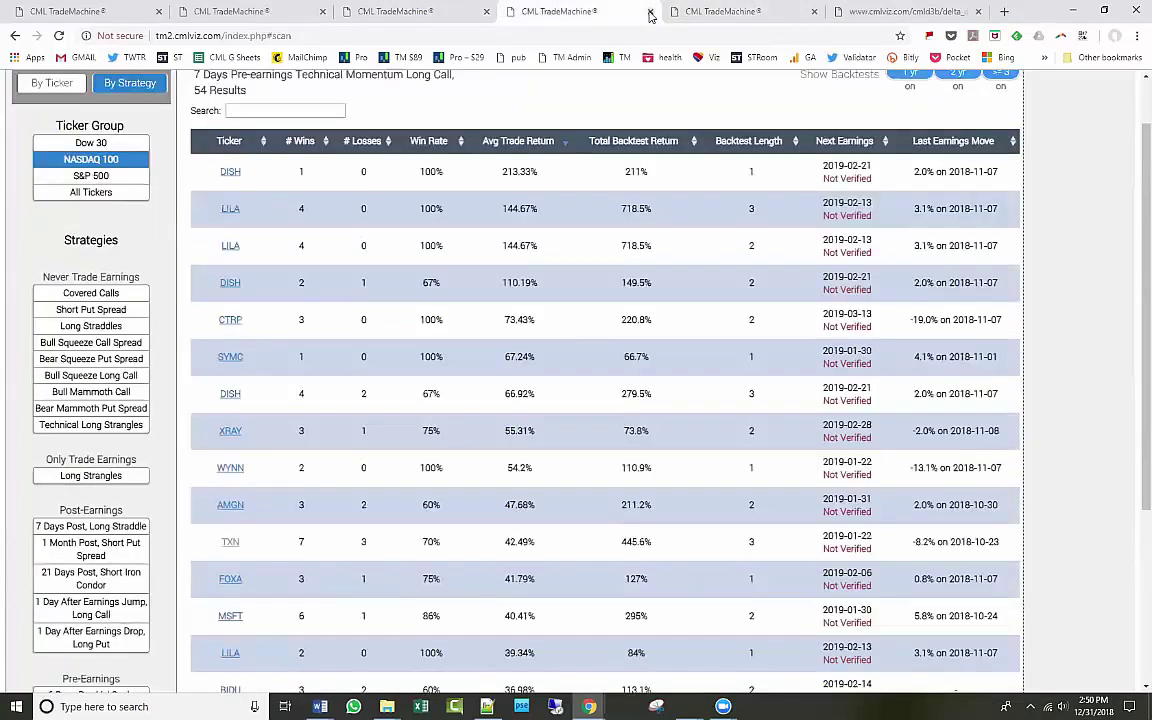
middle_click(589, 14)
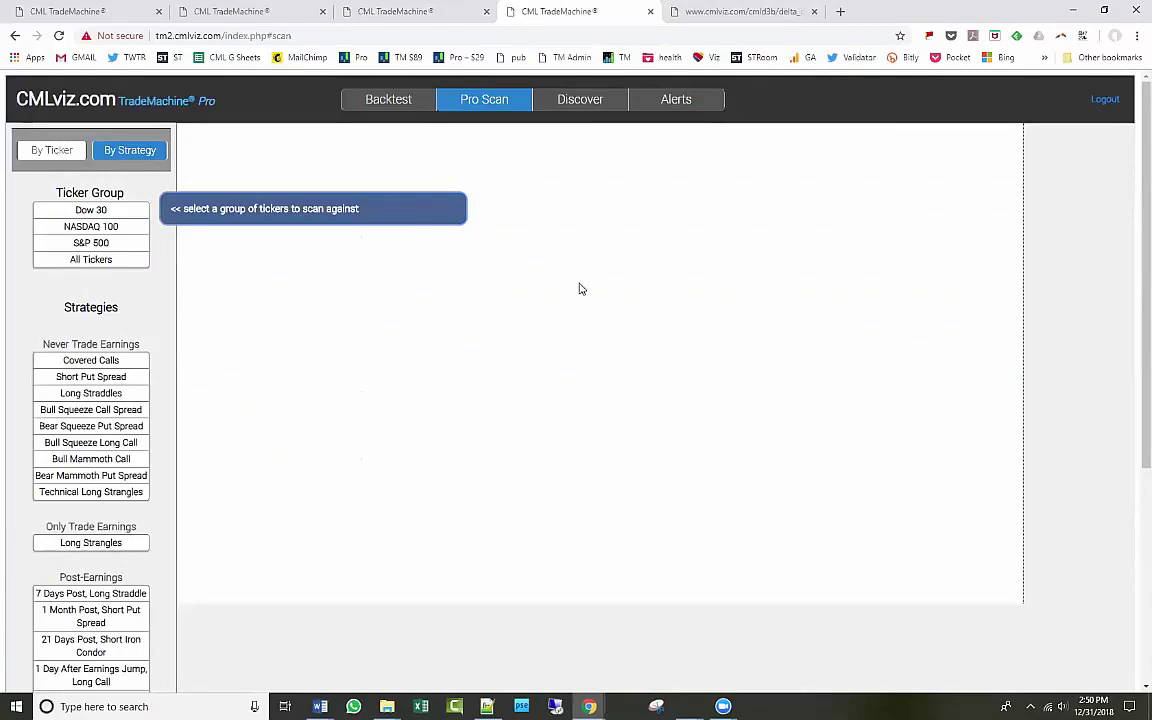
click(395, 103)
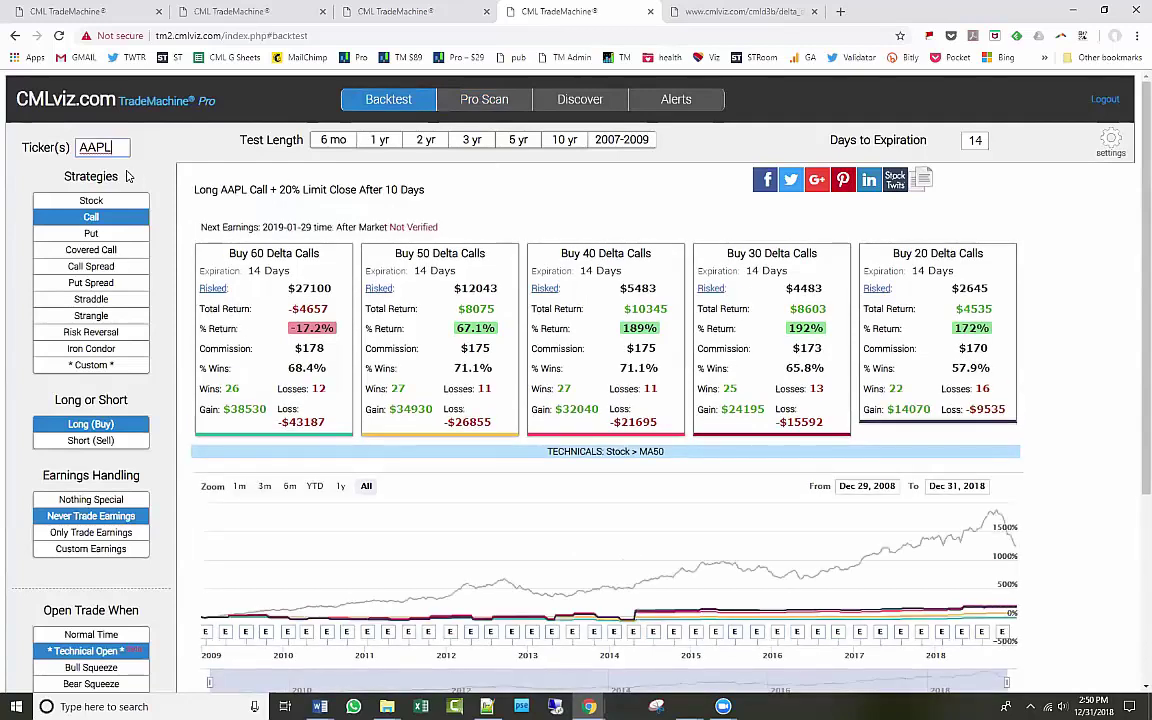
Look over the SPY, Long Strangle and pre-earnings tabs, then return to the AAPL backtest.
click(100, 11)
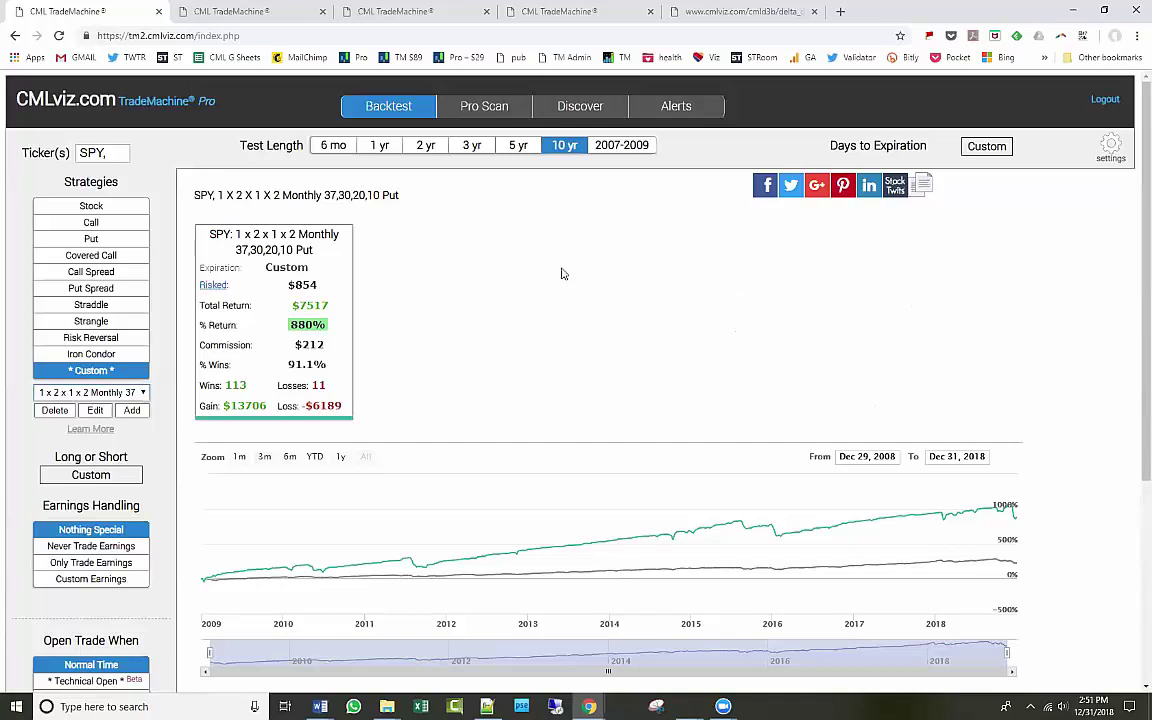
click(241, 12)
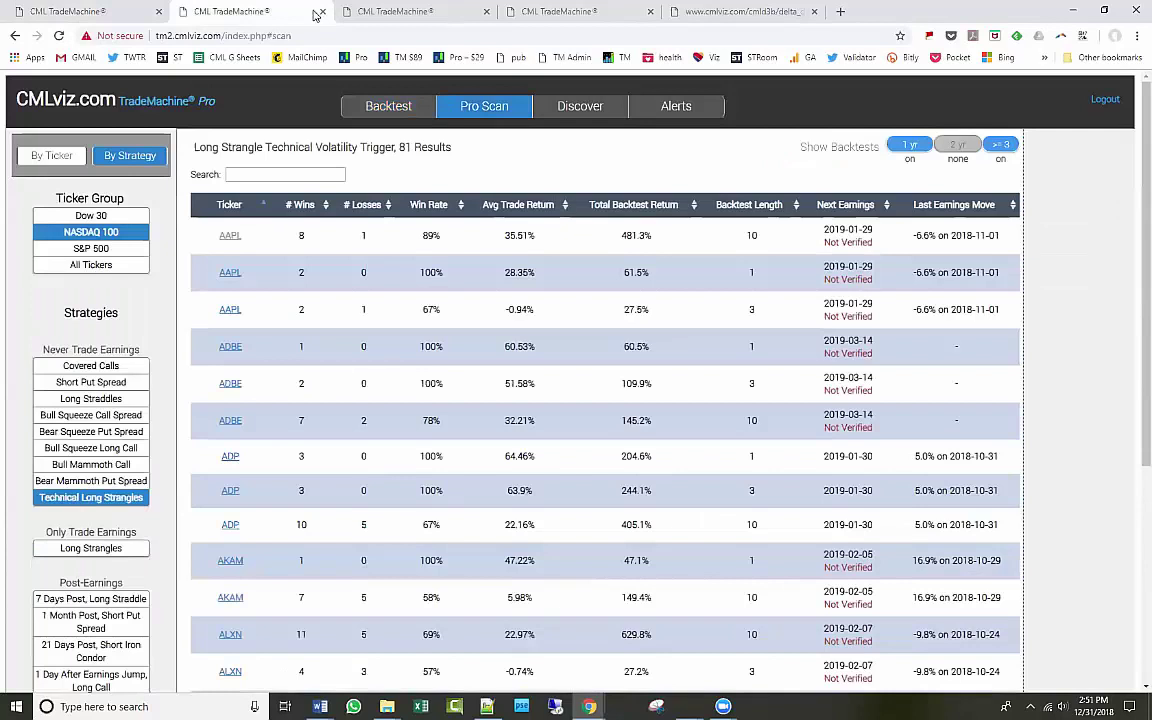
click(365, 11)
click(561, 14)
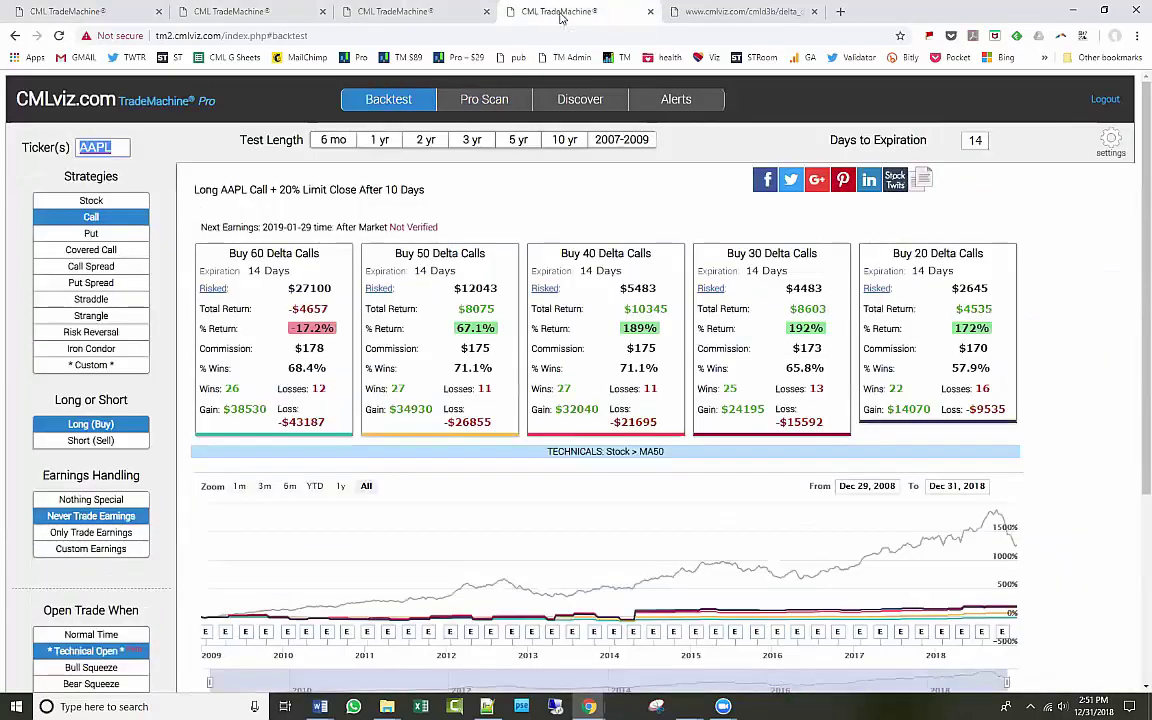
Set the AAPL call backtest to 7 days to expiration with a 1 yr test length.
click(975, 140)
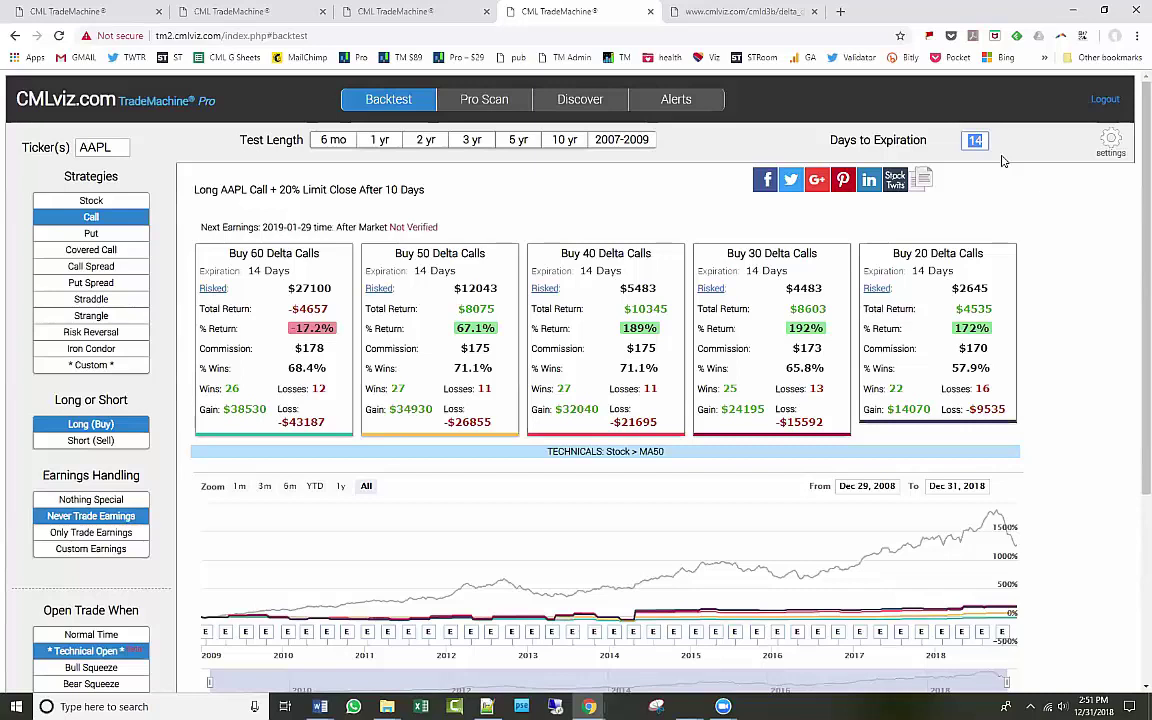
text(7)
click(378, 140)
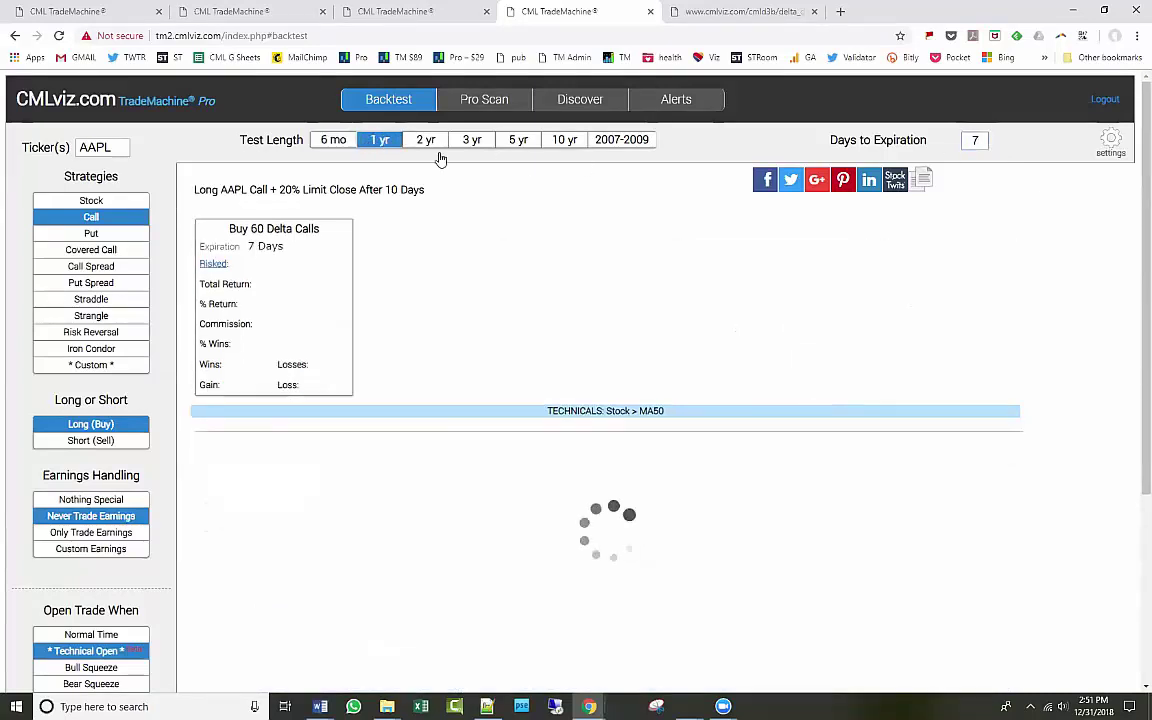
double_click(977, 141)
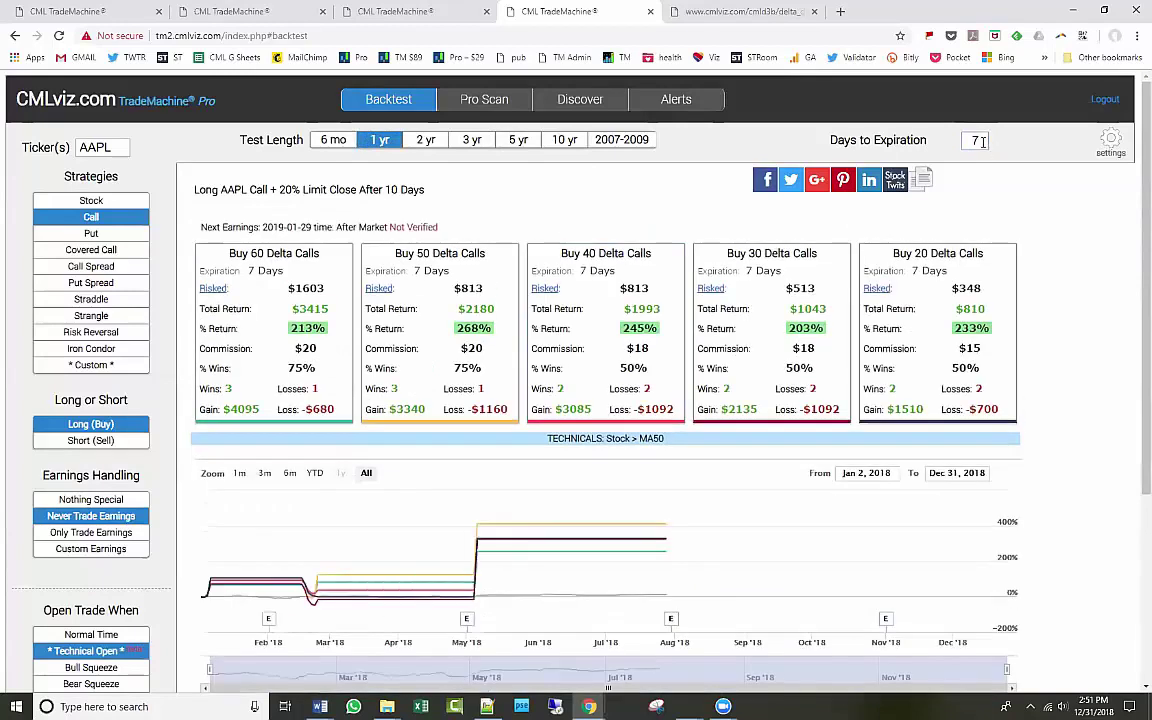
click(980, 188)
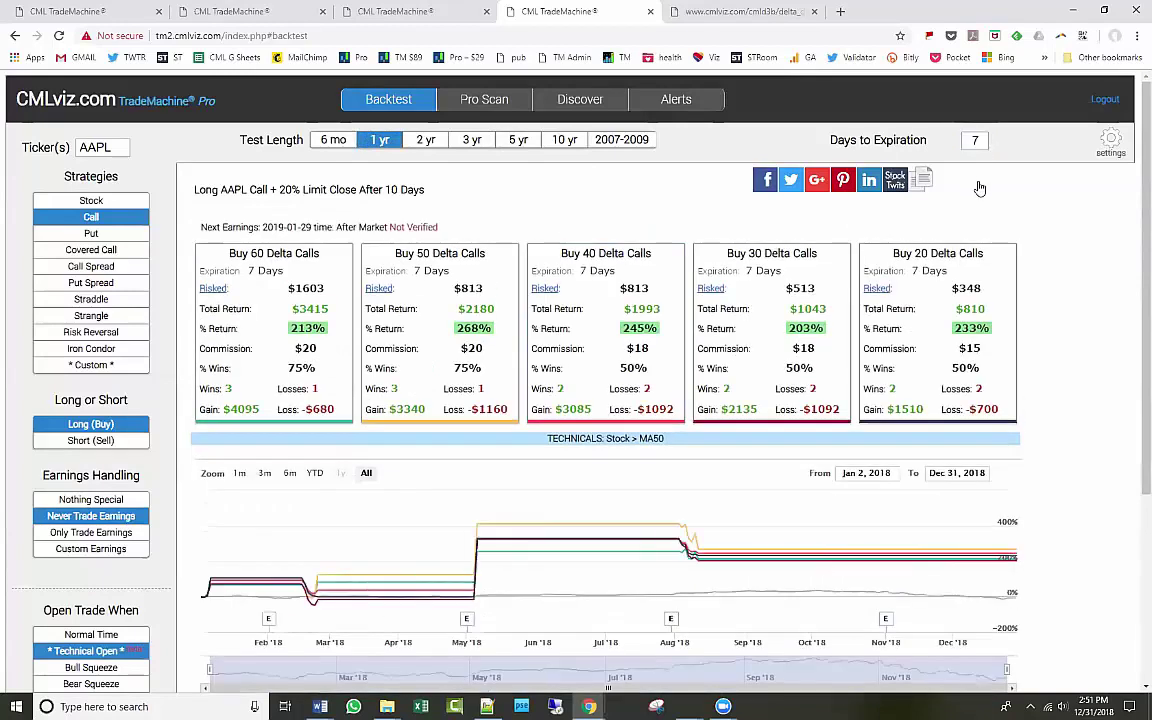
drag(817, 143, 1010, 160)
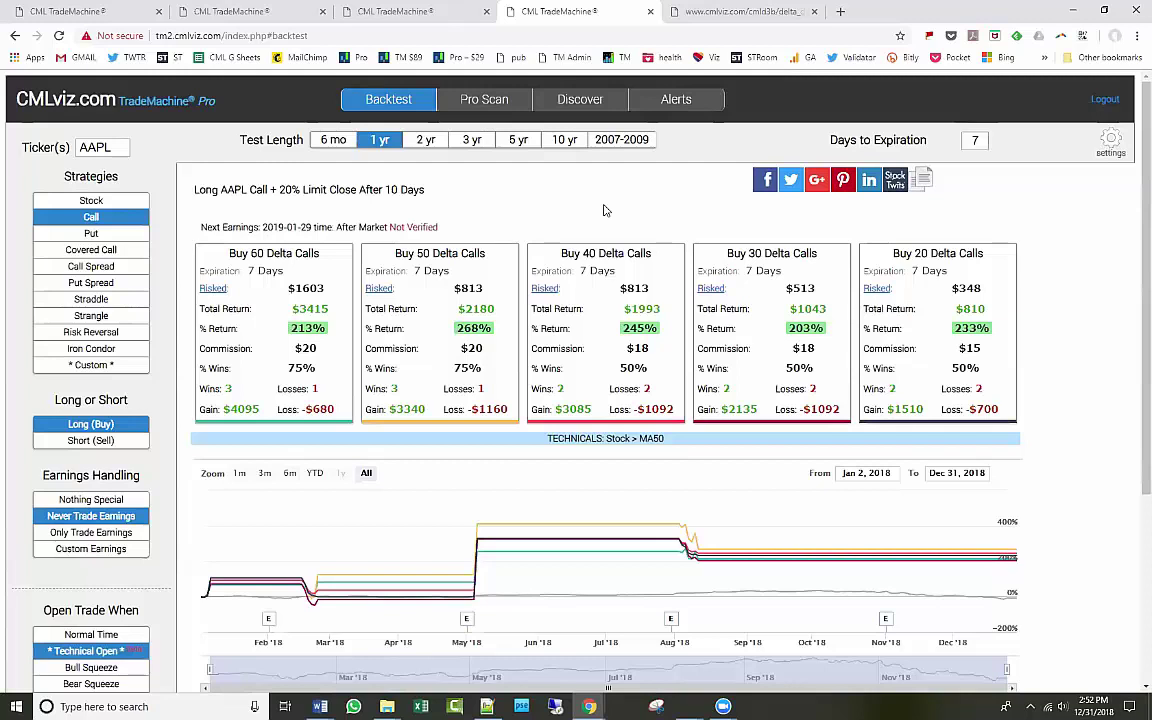
Start a Pro Scan by strategy using 7 Days Pre-earnings Technical Momentum Long Call.
click(484, 100)
click(139, 150)
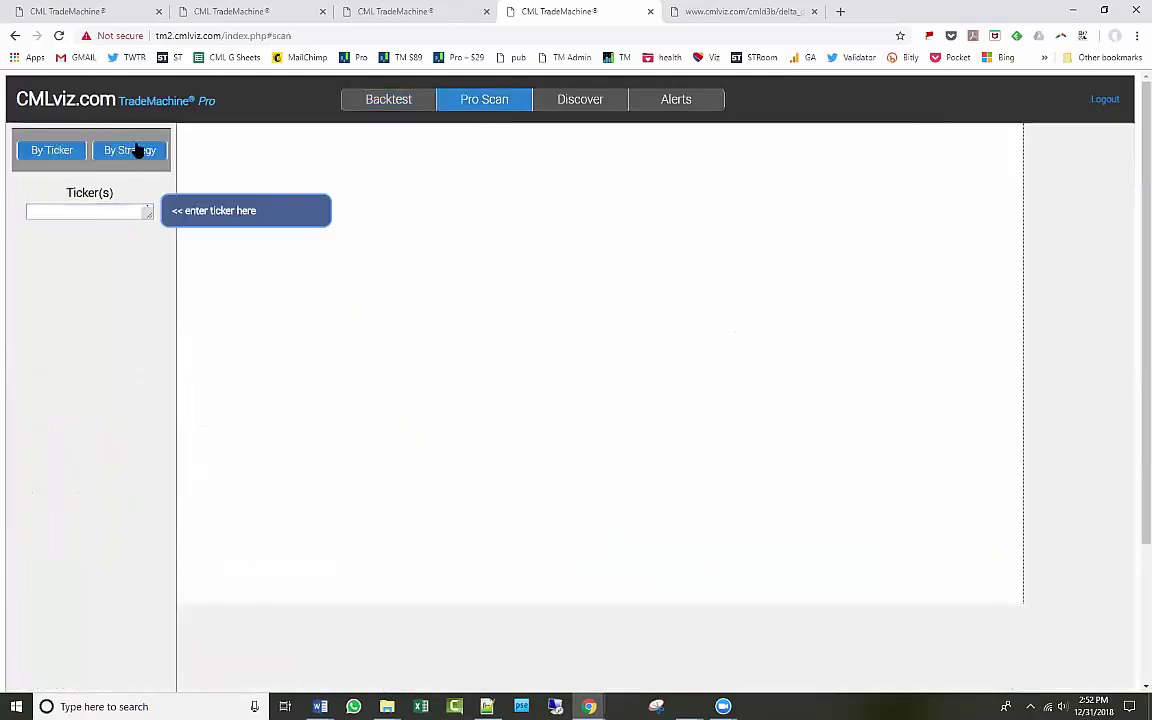
scroll(160, 308, down, 2)
scroll(160, 308, down, 3)
click(91, 566)
scroll(270, 520, down, 1)
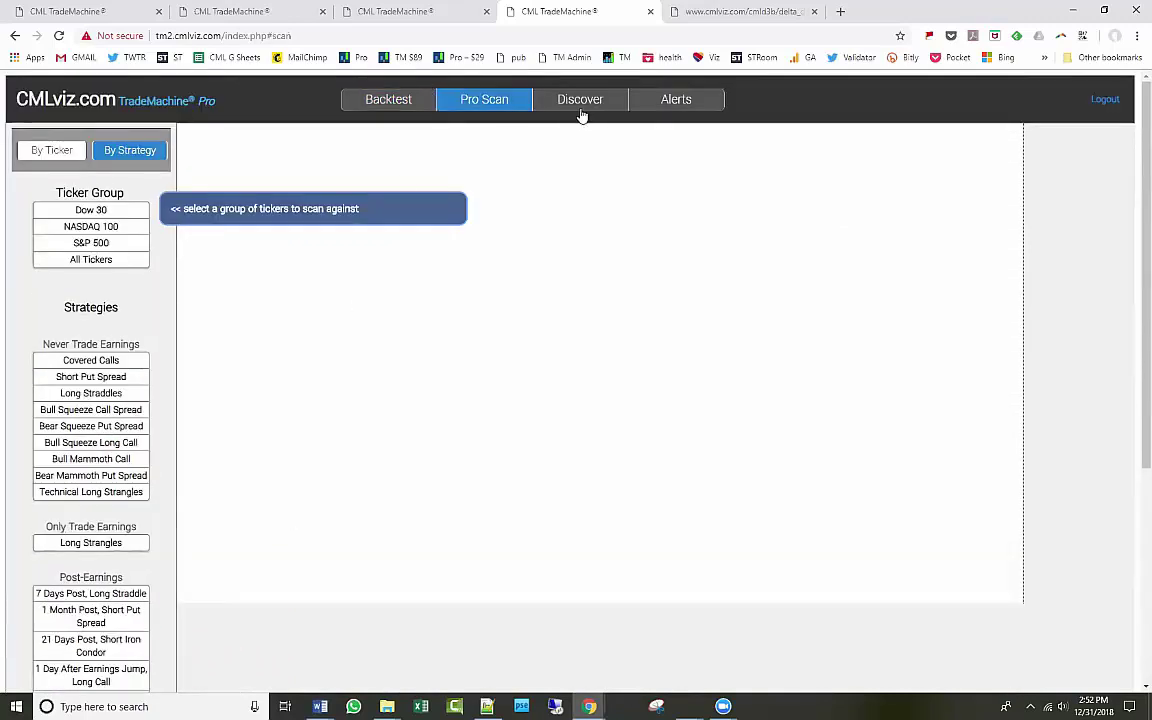
Switch the scan group from S&P 500 to NASDAQ 100 and open the MSFT backtest.
click(119, 243)
click(117, 226)
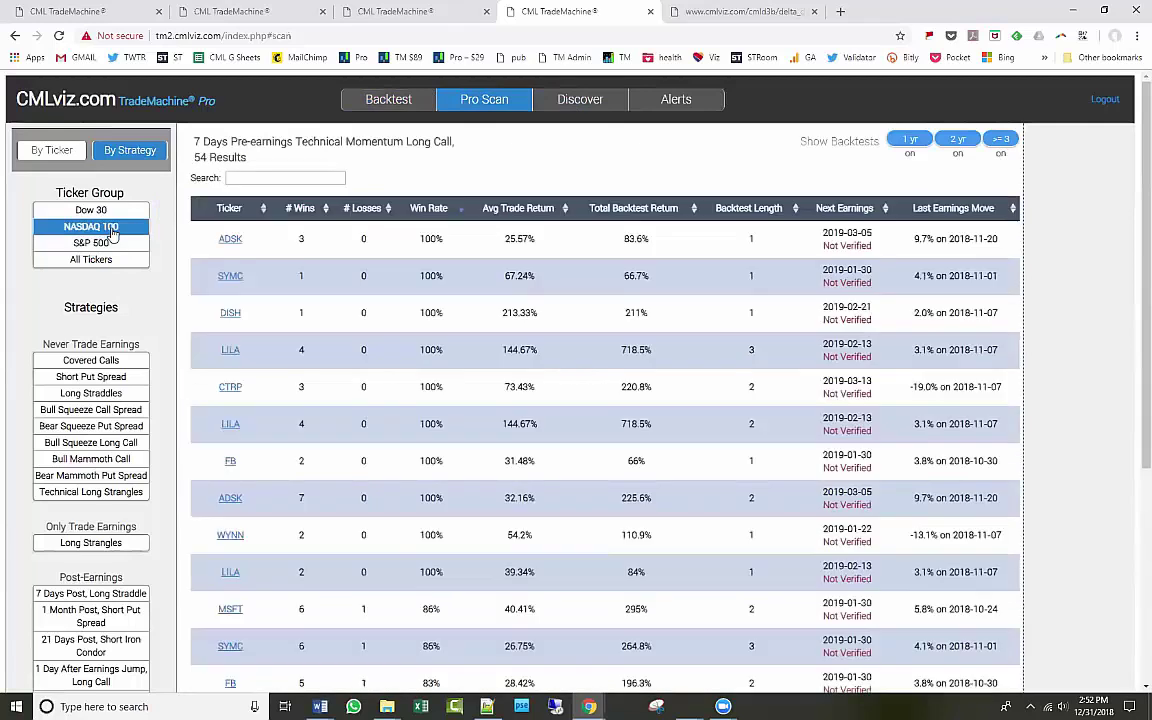
click(230, 609)
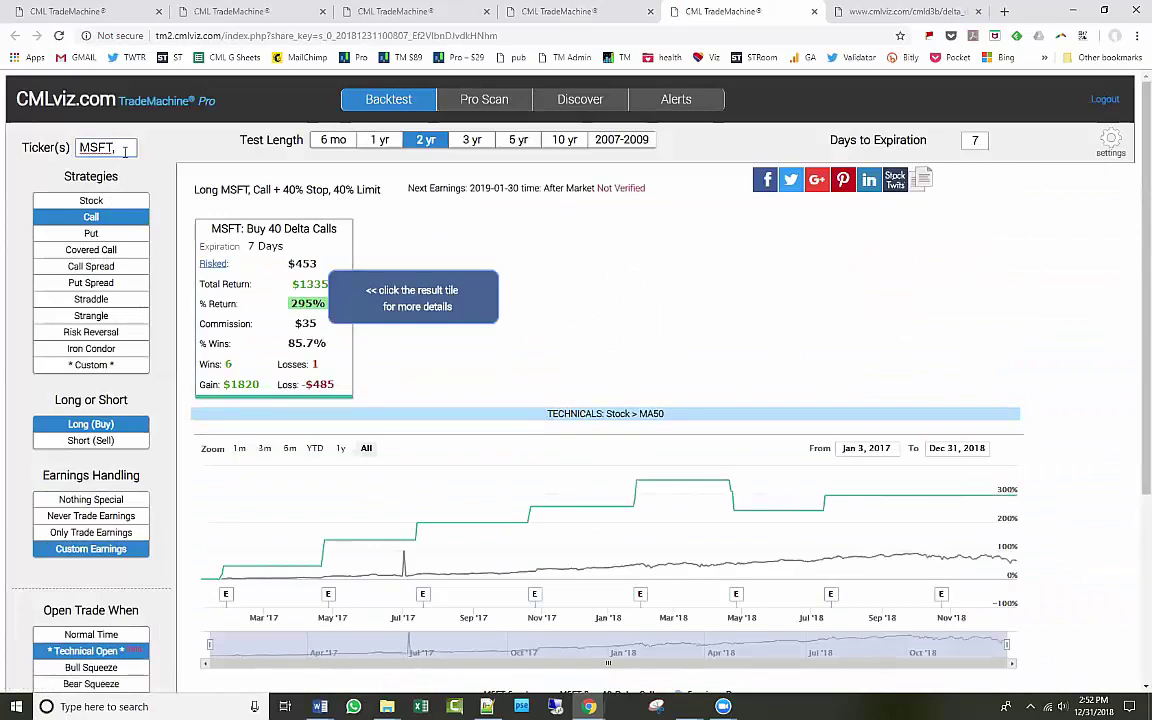
Add WYNN alongside MSFT and raise the Leg 1 call delta from 40 to 50.
text(WY)
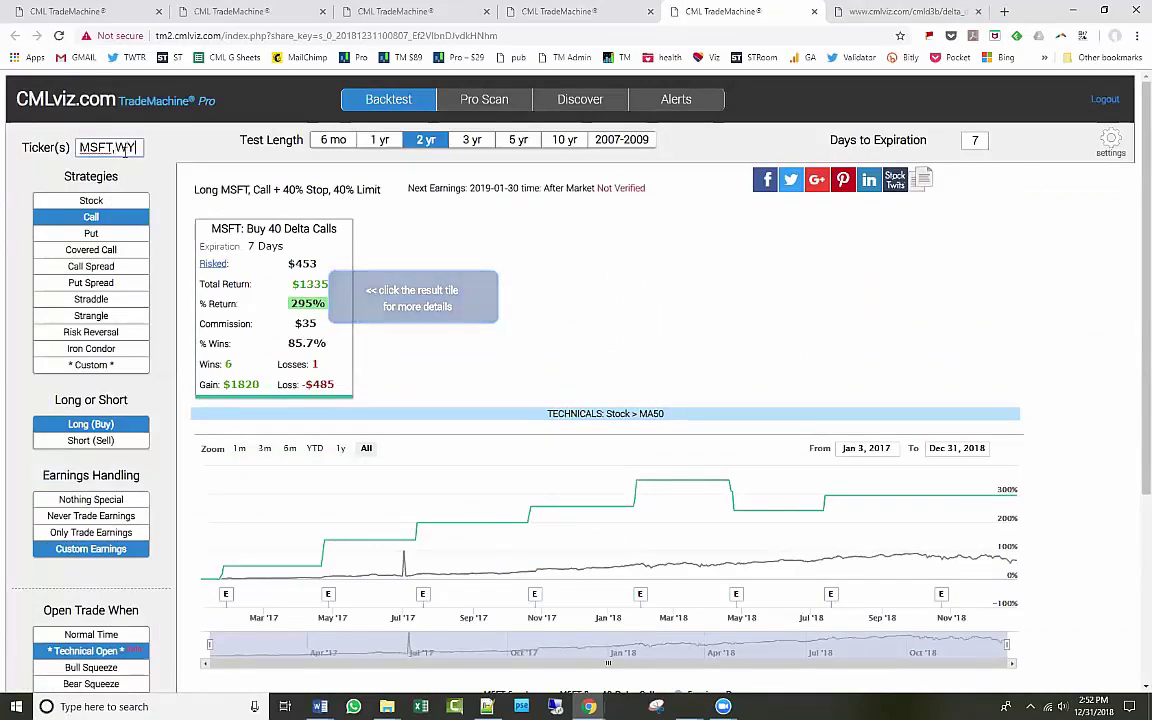
text(NN)
key(Return)
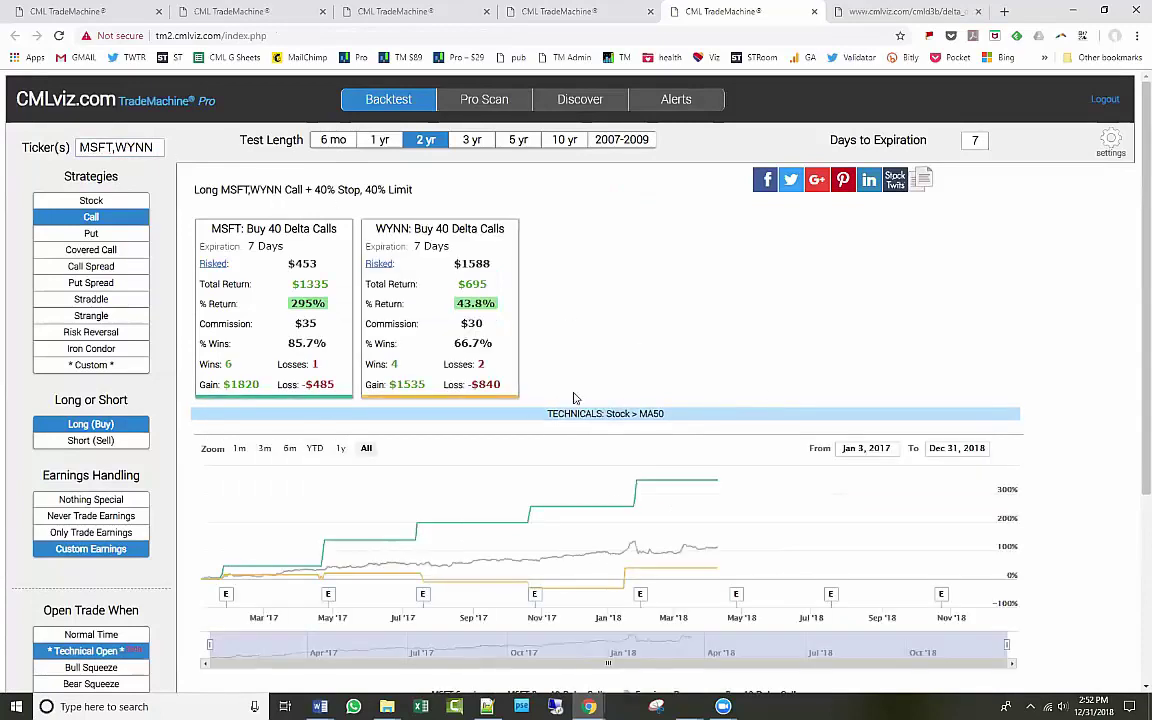
click(1110, 143)
double_click(729, 570)
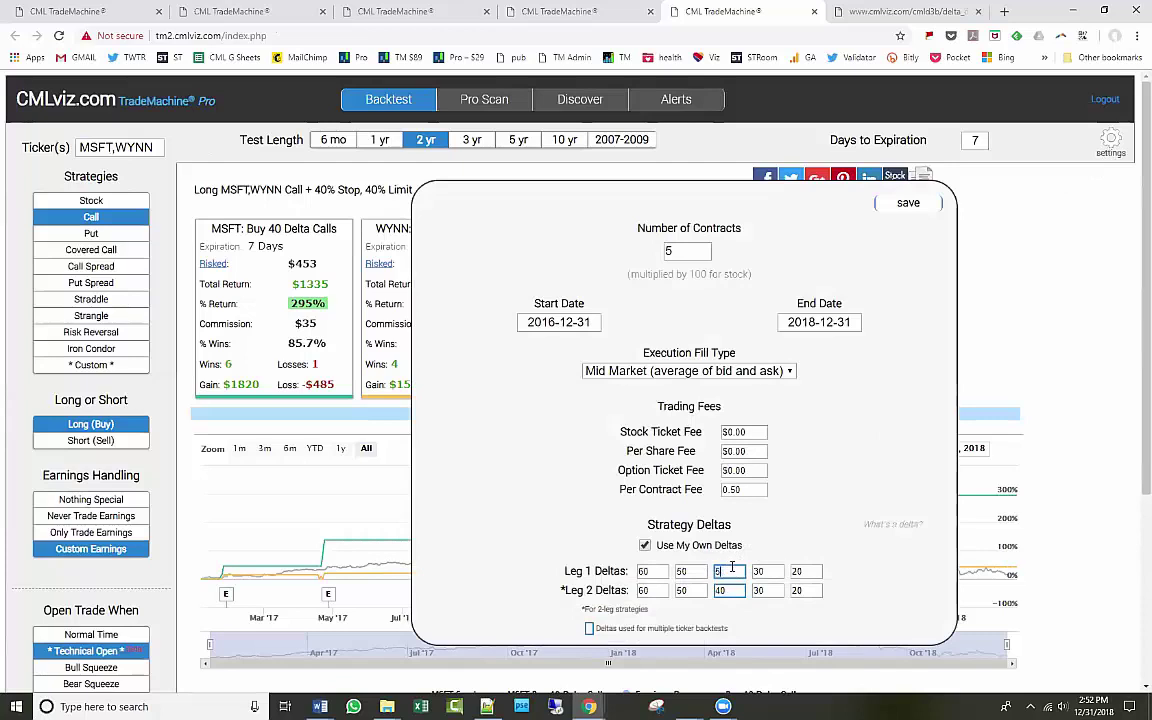
text(50)
click(908, 204)
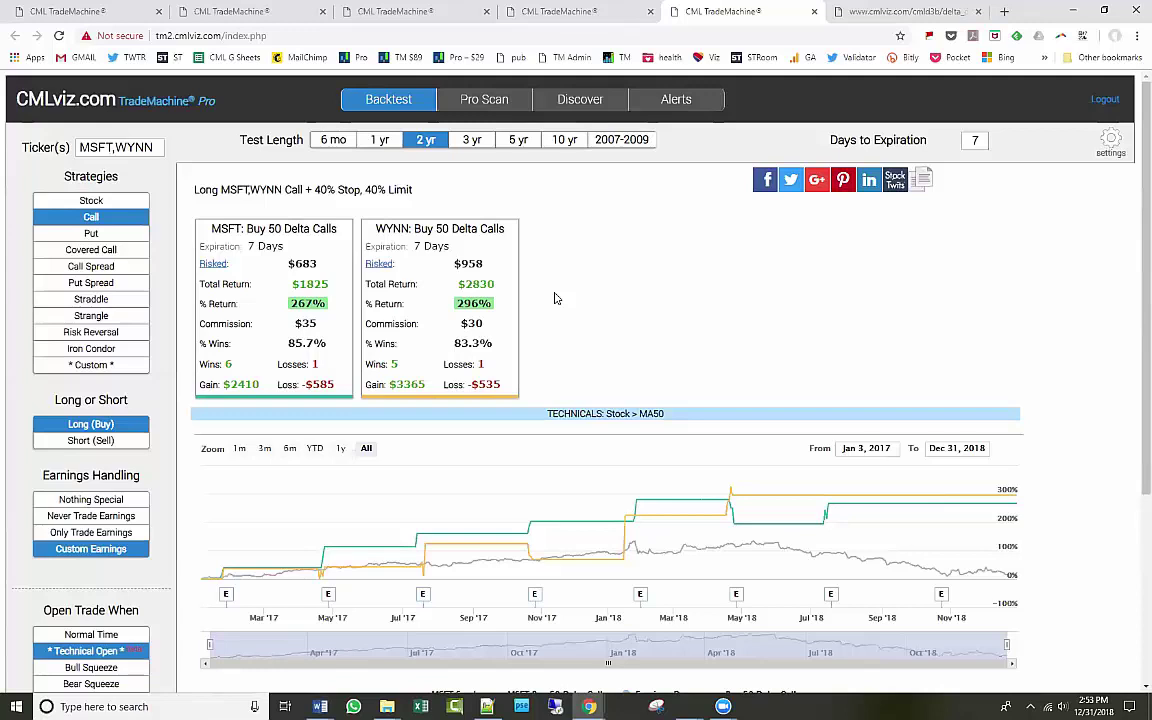
View the Alerts manager's NVDA and TSLA alerts, then close the cmlviz.com article tab.
click(684, 103)
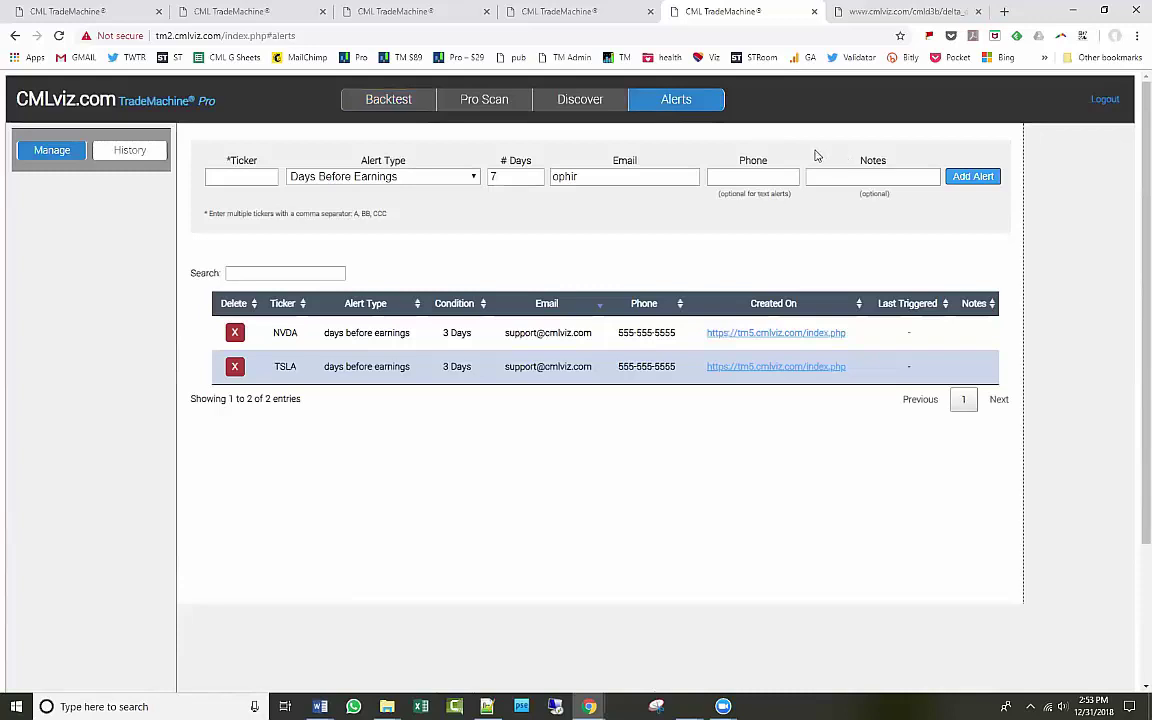
click(978, 12)
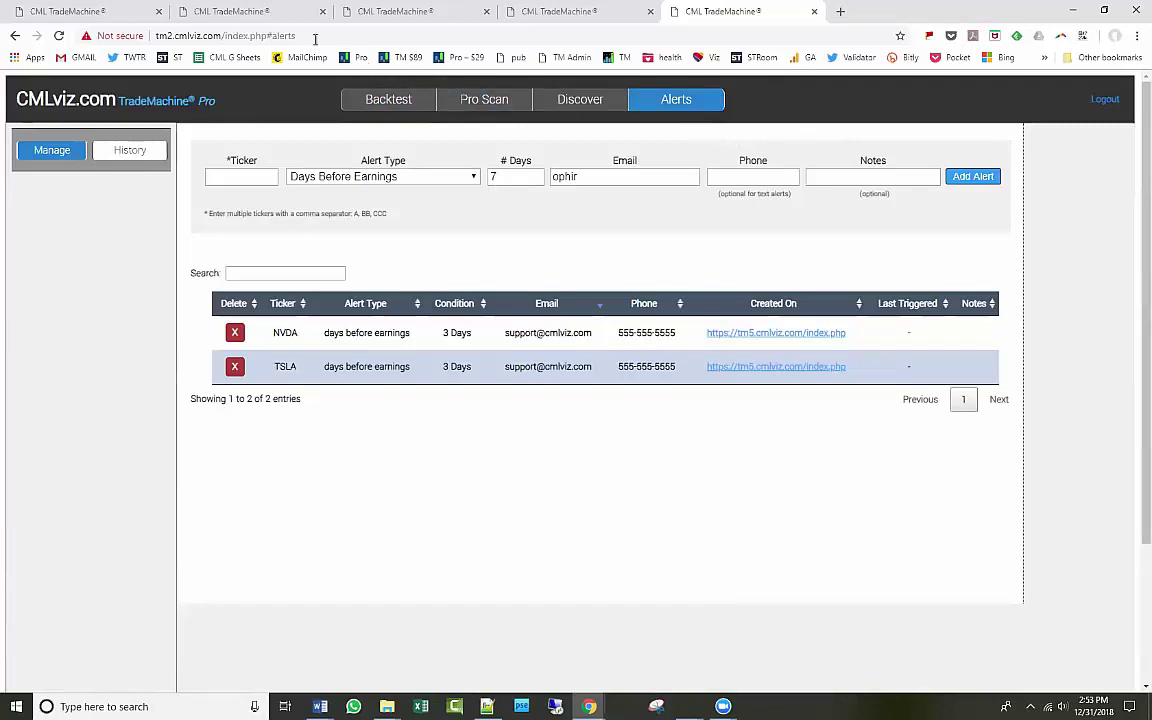
Cycle through the open tabs, ending on the NASDAQ 100 pre-earnings long call scan.
click(256, 20)
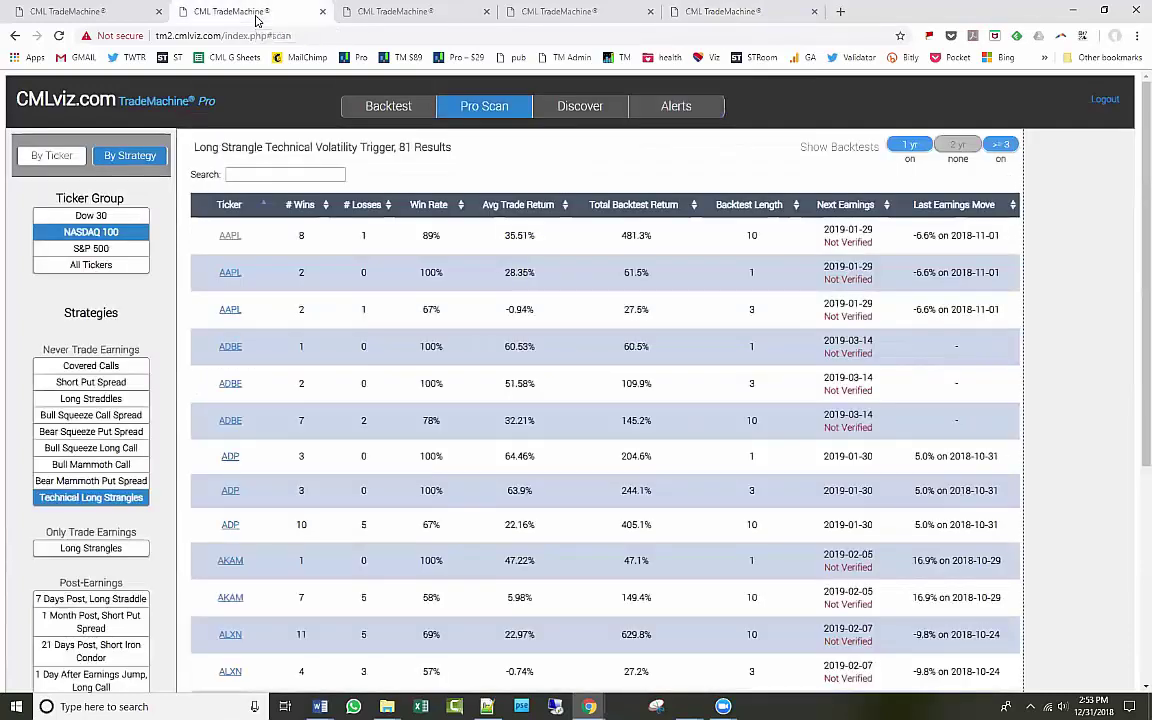
click(400, 12)
click(505, 12)
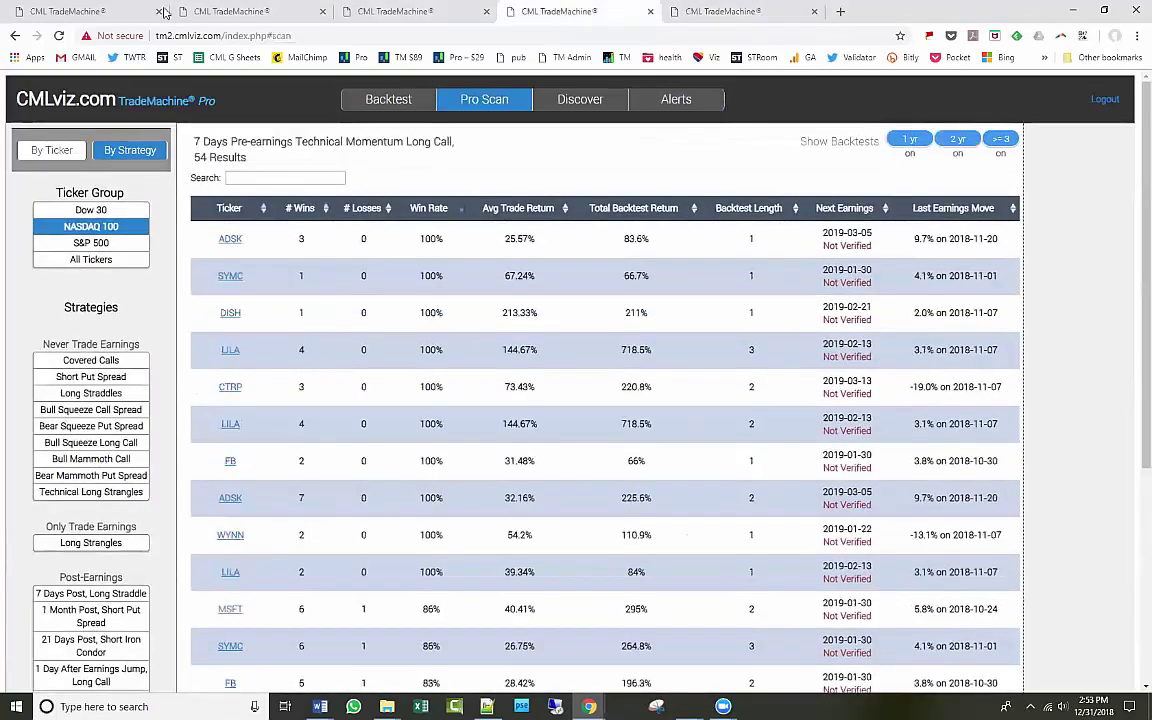
click(98, 11)
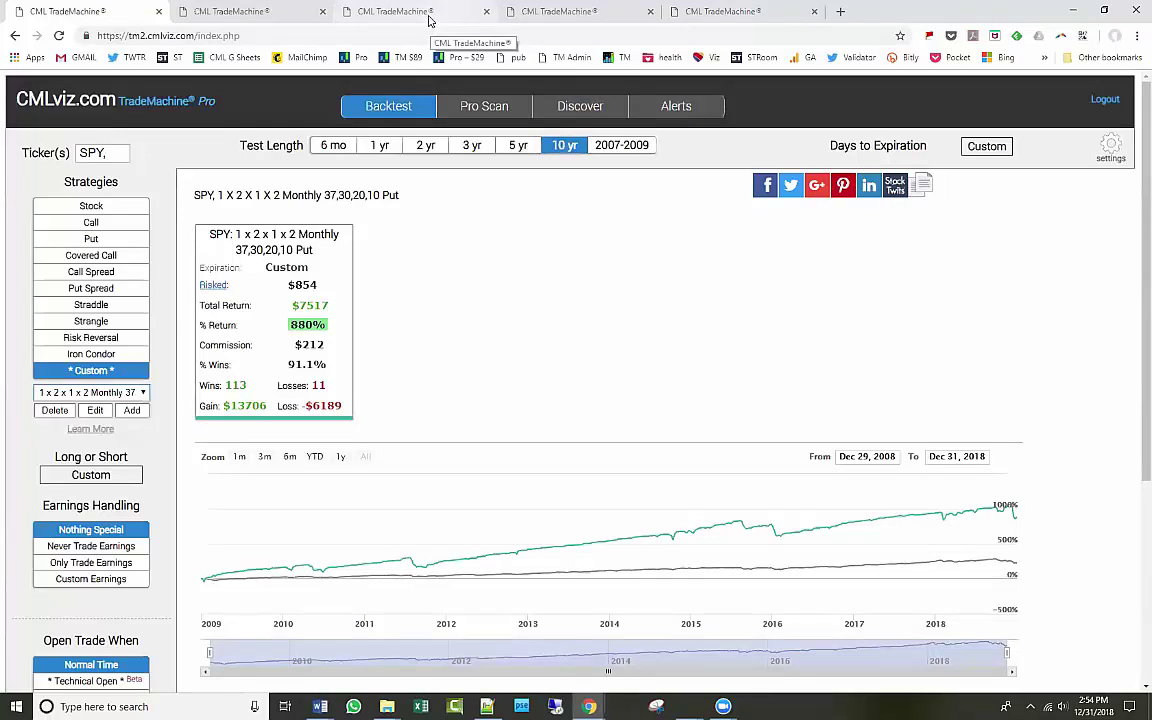
click(428, 20)
Browse the Discover FAQ and Market Insights, then return to the Long Strangle scan results.
click(580, 100)
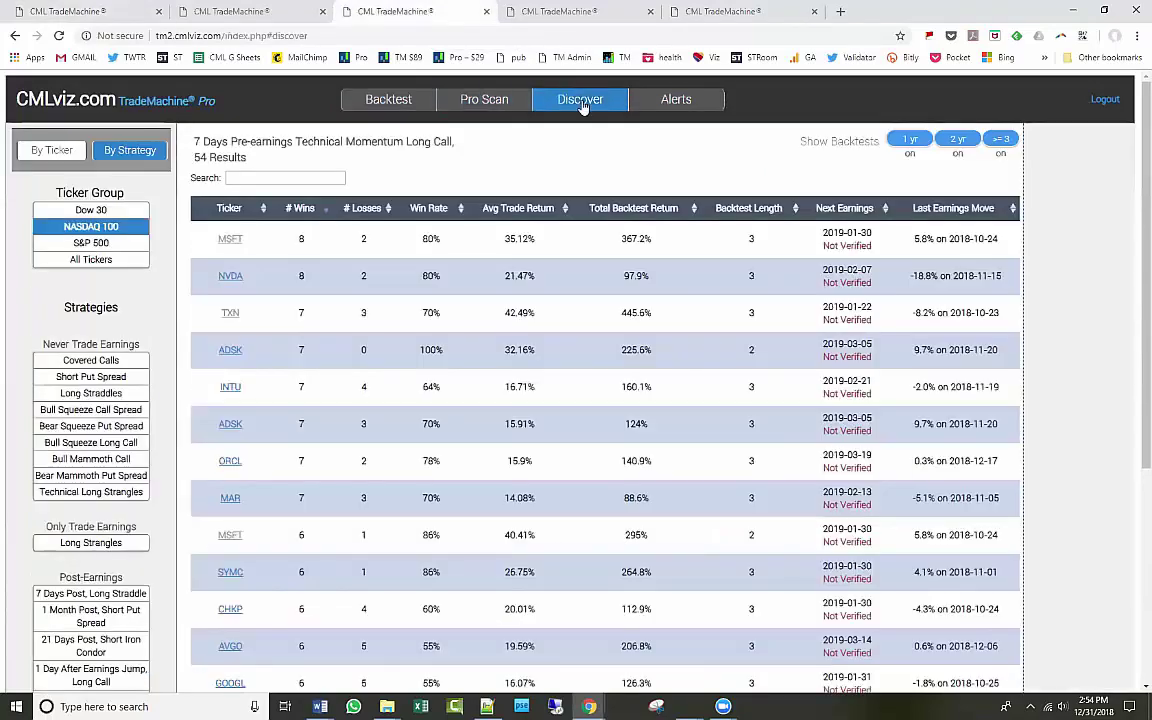
scroll(309, 411, down, 4)
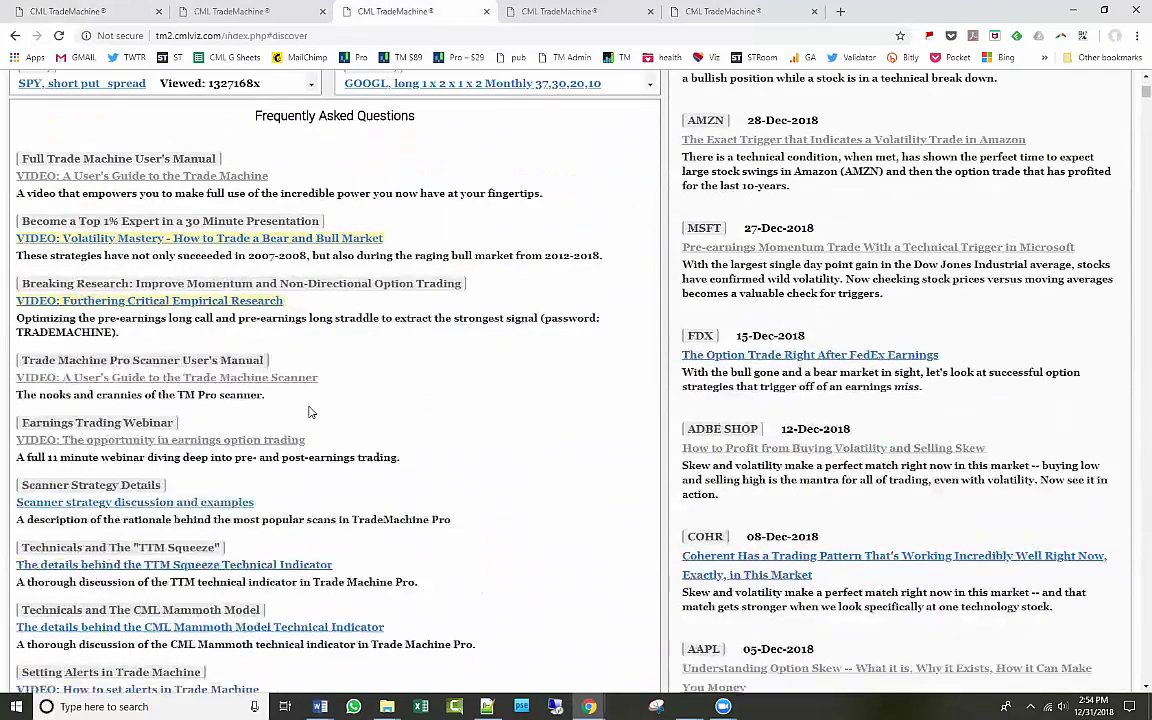
scroll(310, 410, down, 2)
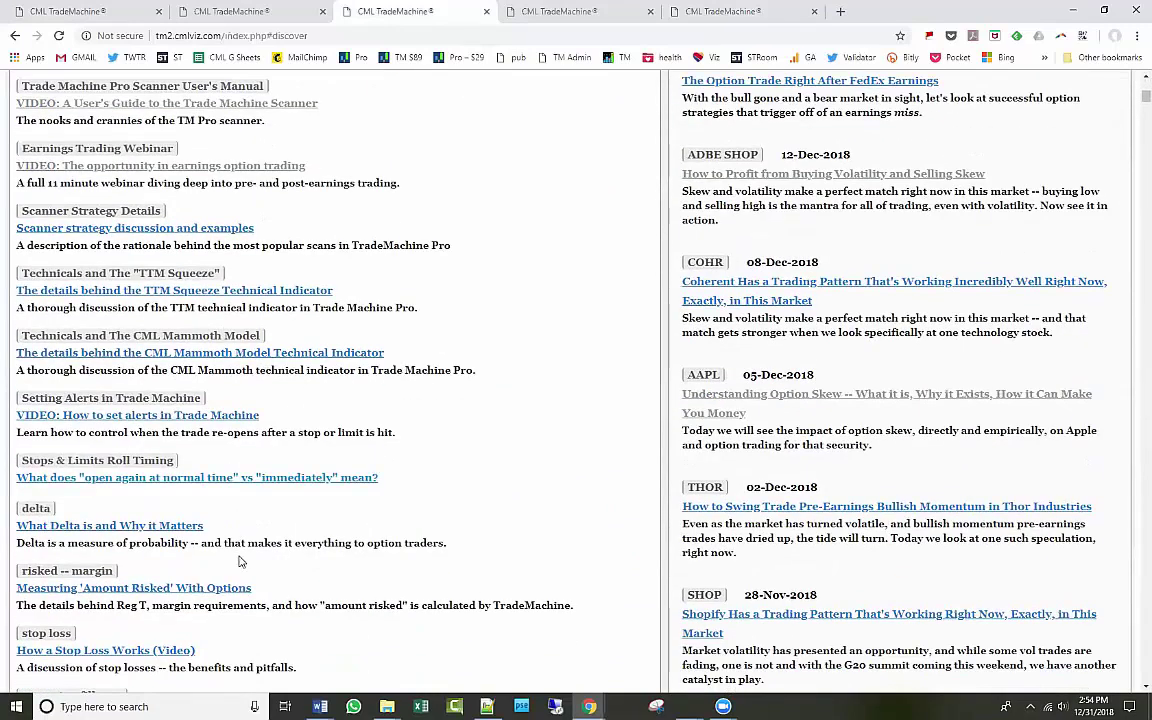
scroll(239, 514, down, 1)
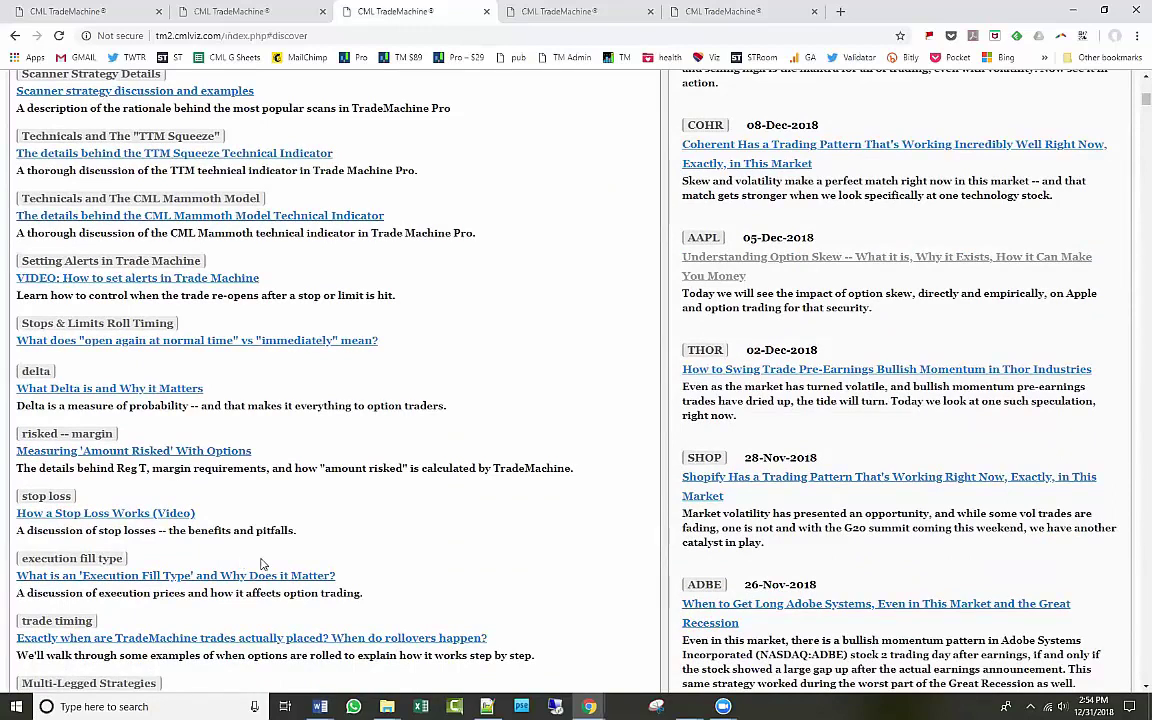
scroll(239, 561, up, 1)
scroll(263, 567, up, 5)
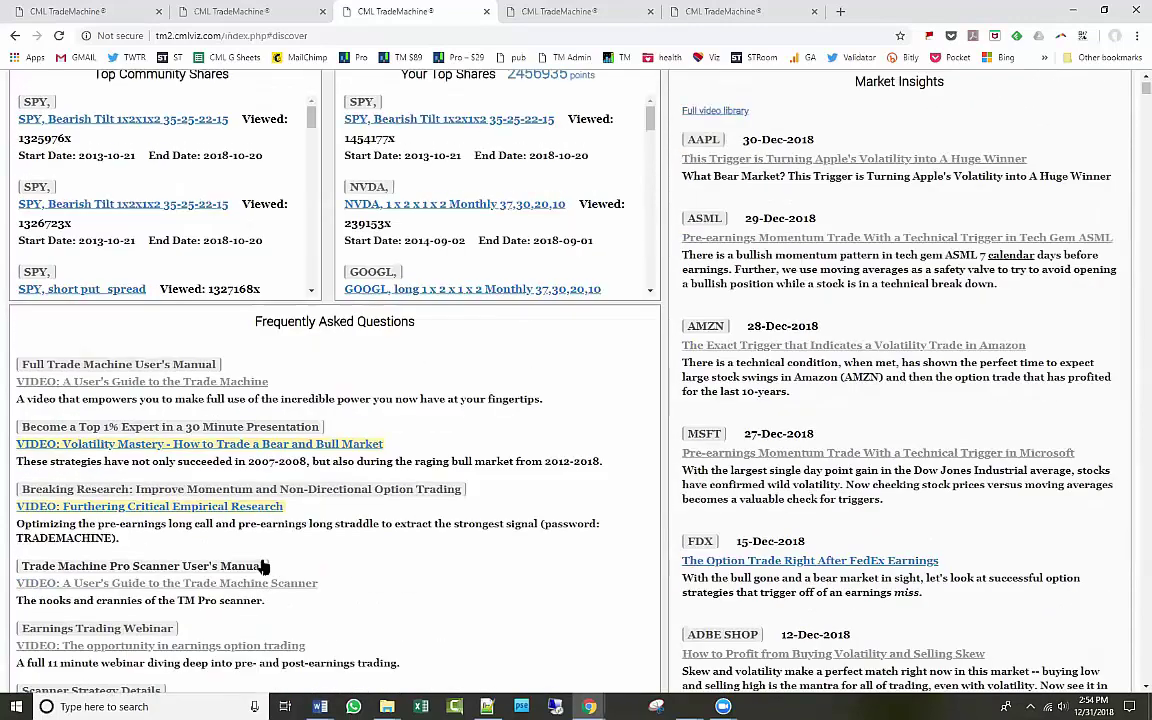
click(222, 8)
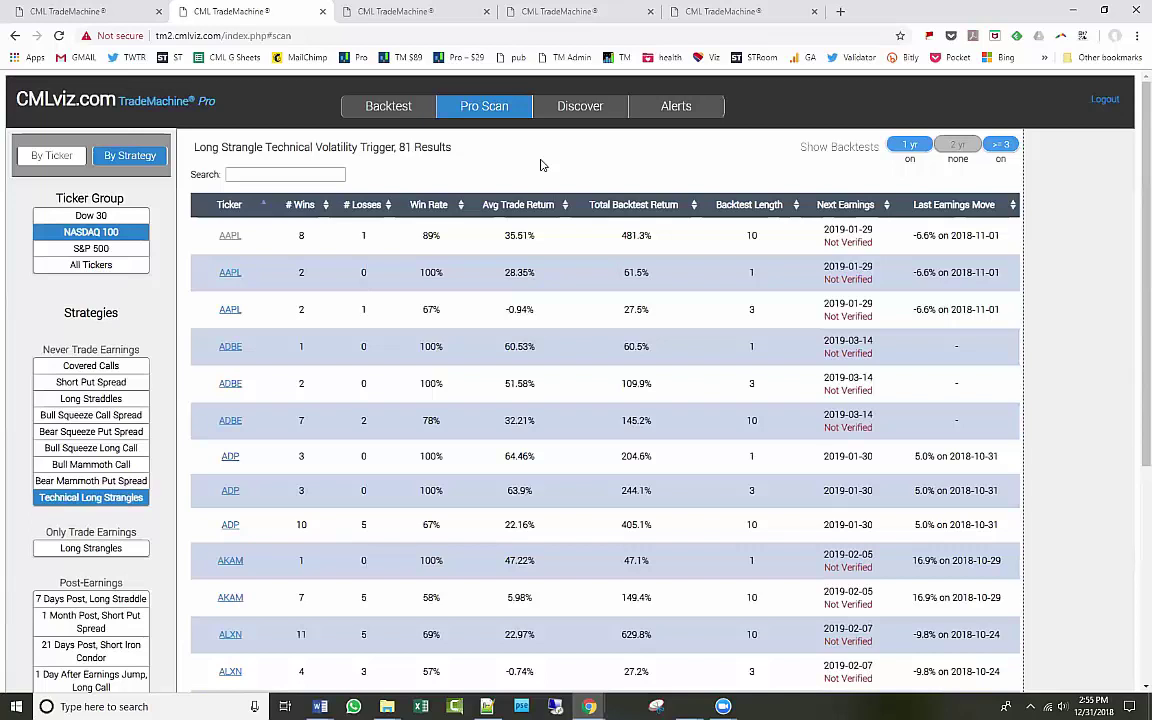
Open an empty backtest and review its 7 Days to Expiration and default settings.
click(383, 106)
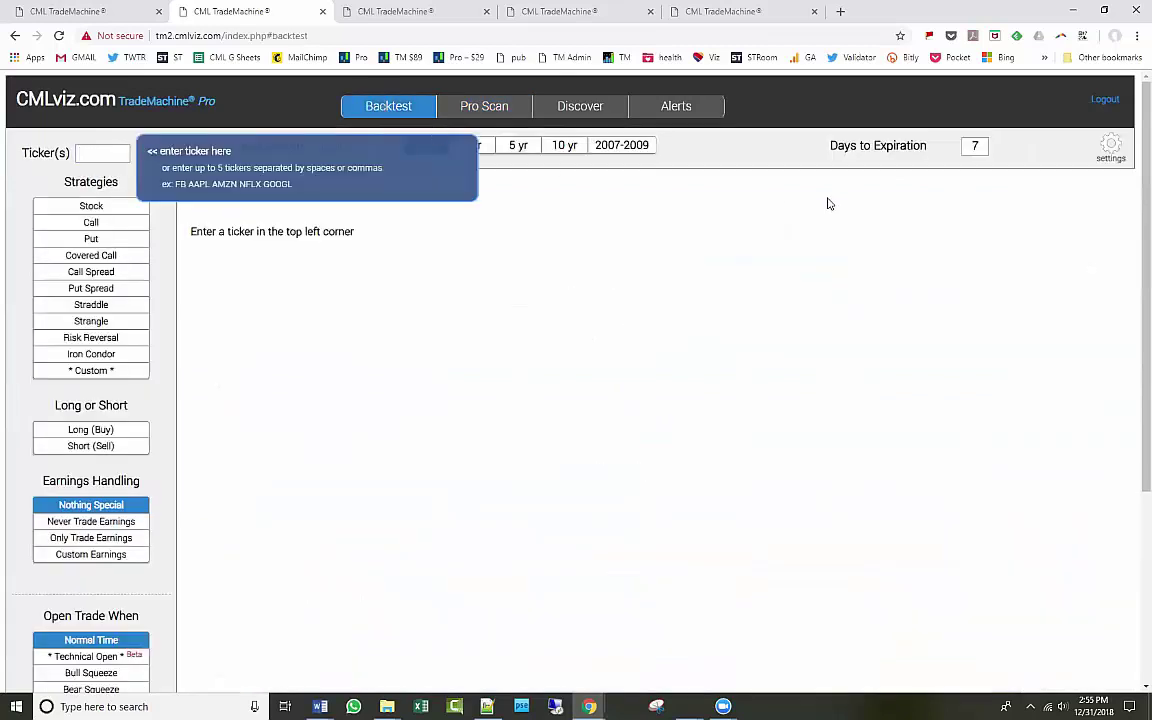
drag(830, 146, 927, 145)
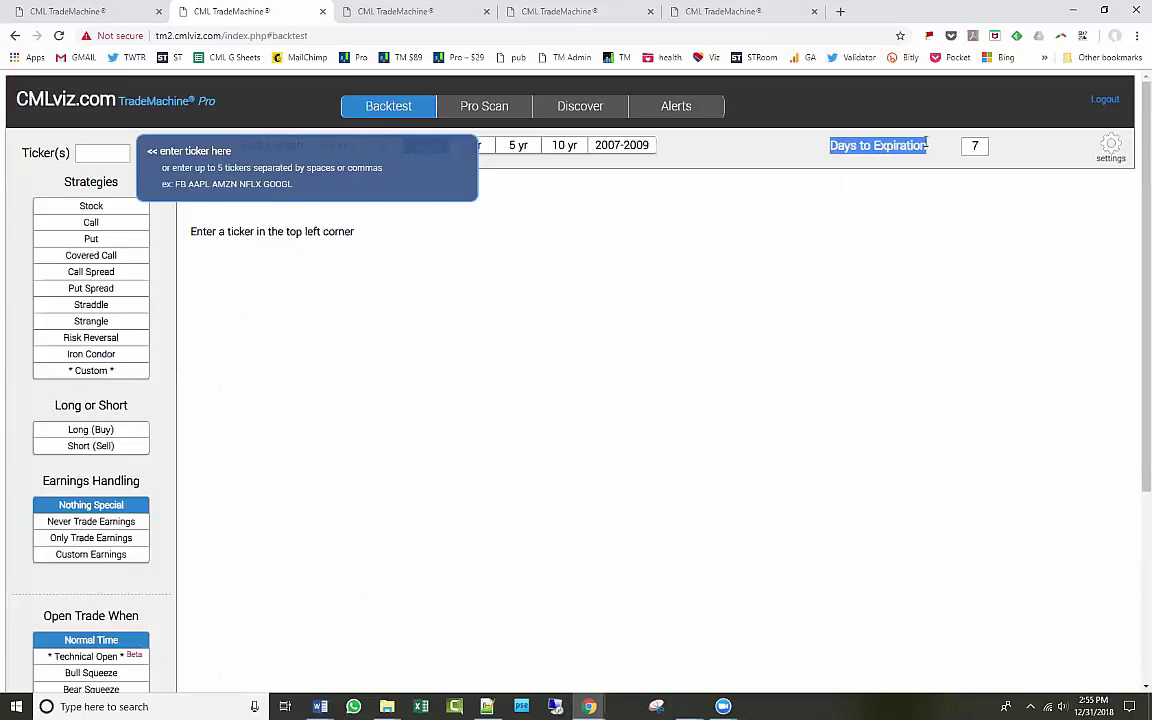
click(928, 145)
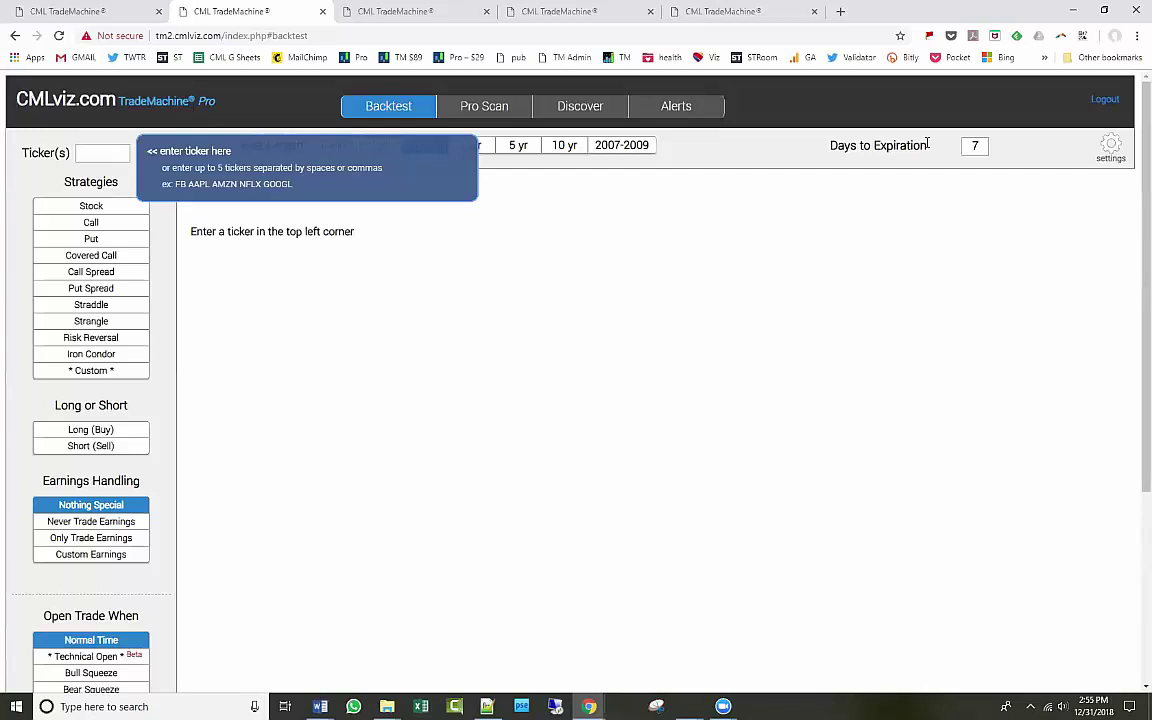
click(1108, 148)
click(568, 325)
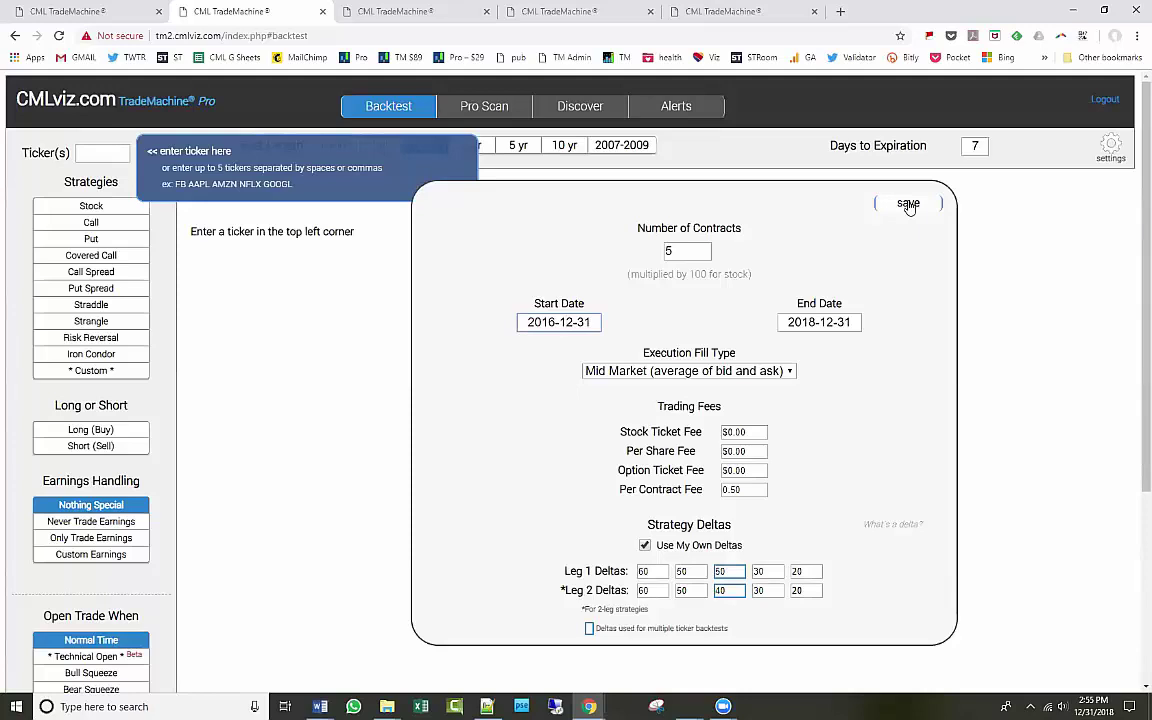
click(908, 204)
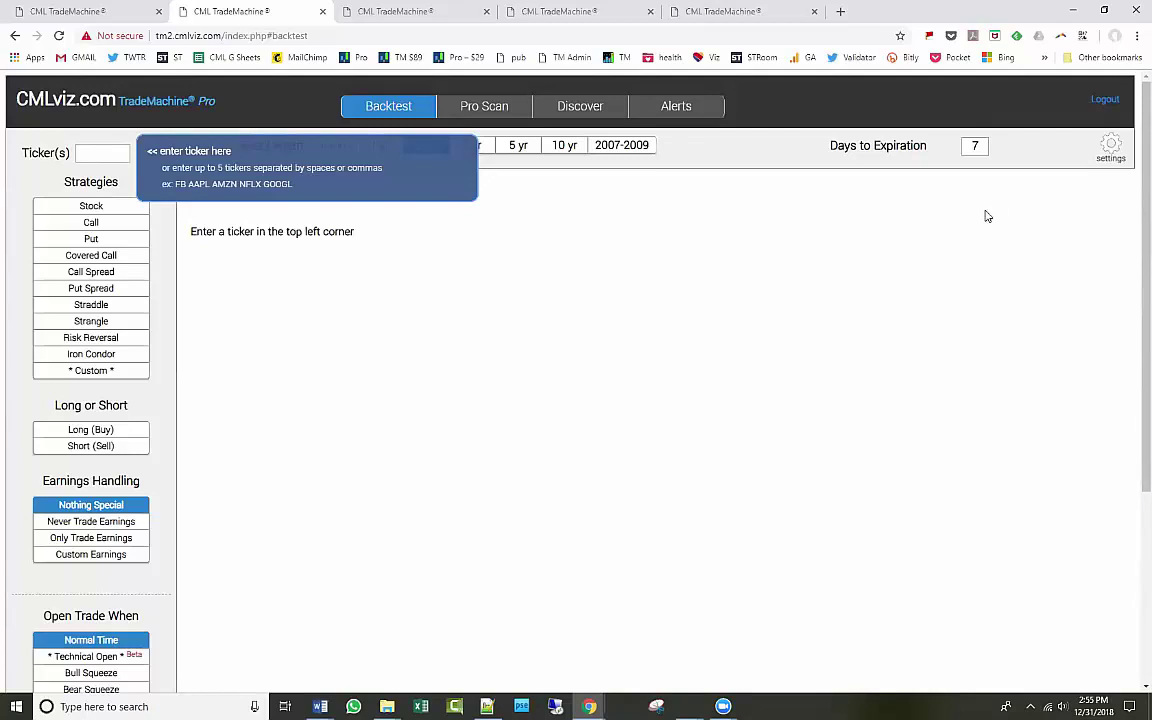
Glance at the Discover and scan tabs, then return to the blank backtest page.
click(385, 15)
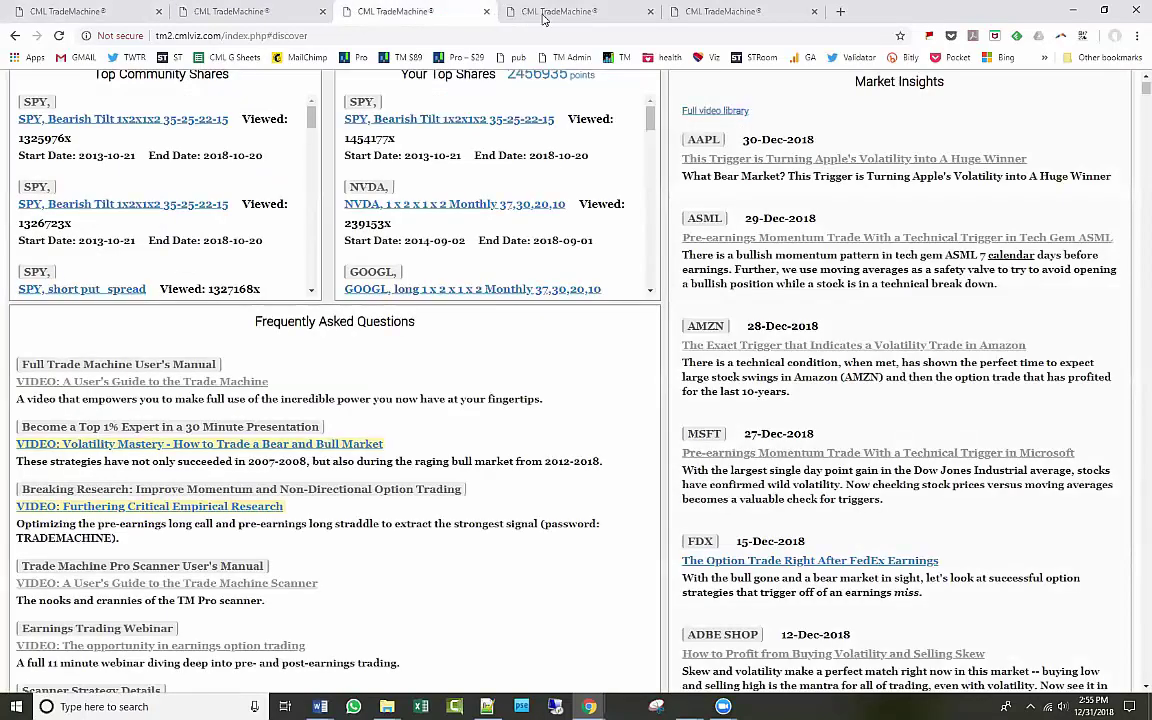
click(505, 13)
click(300, 14)
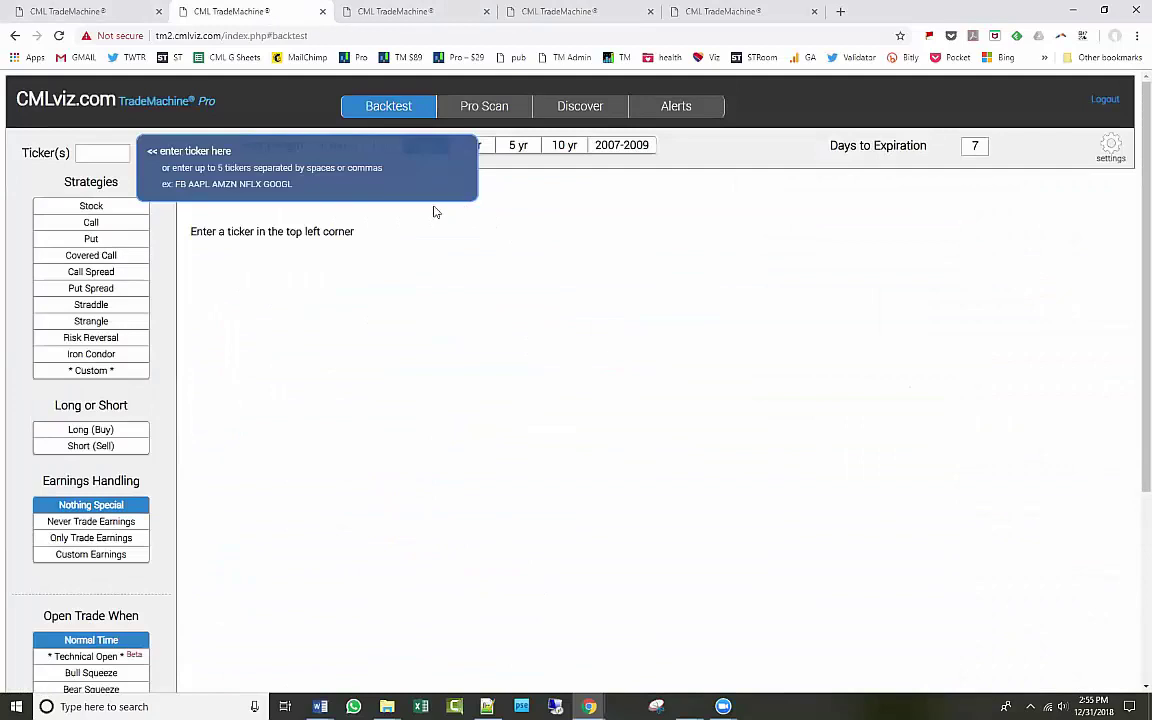
Set up an AAPL backtest as a long (buy) call.
click(93, 157)
text(AAPL,)
click(114, 228)
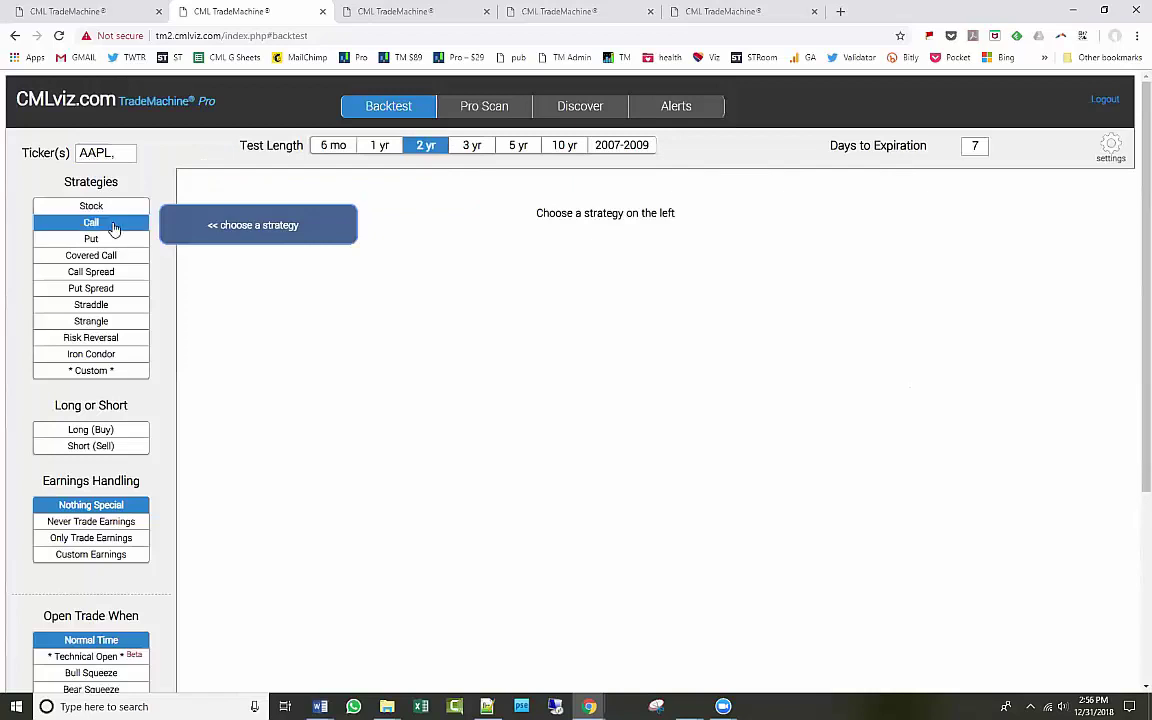
click(111, 435)
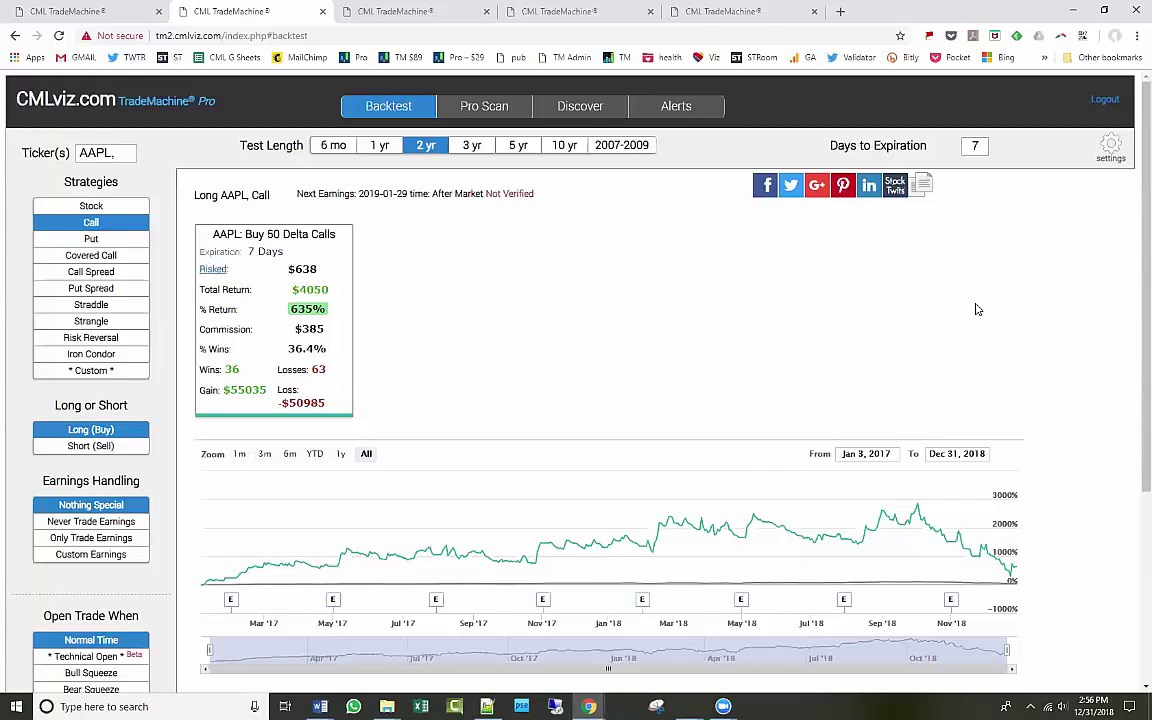
Reopen trades immediately after closing and try a Bull Squeeze entry signal.
scroll(380, 505, down, 3)
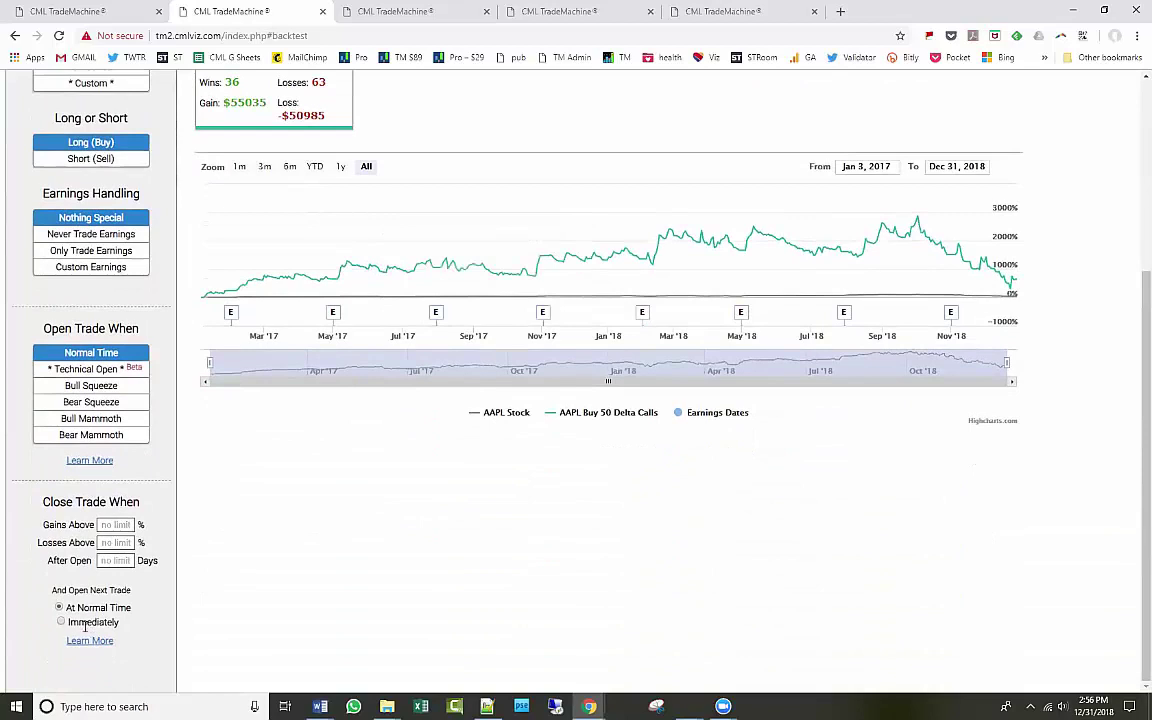
click(61, 622)
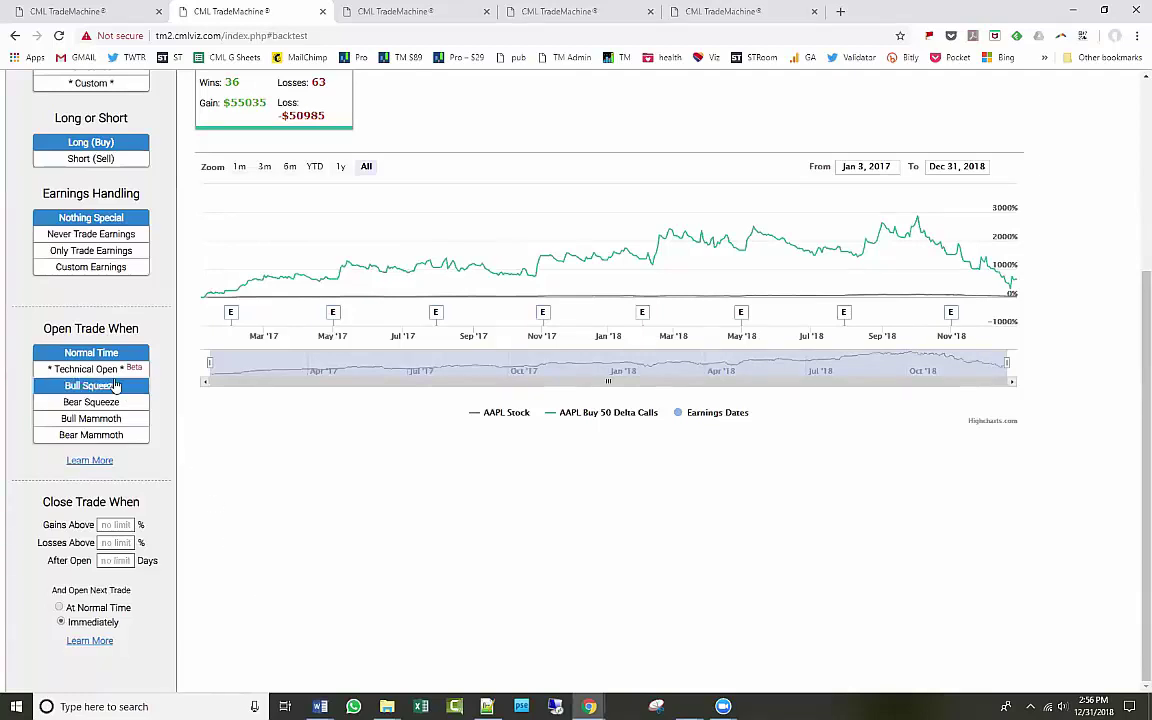
click(147, 387)
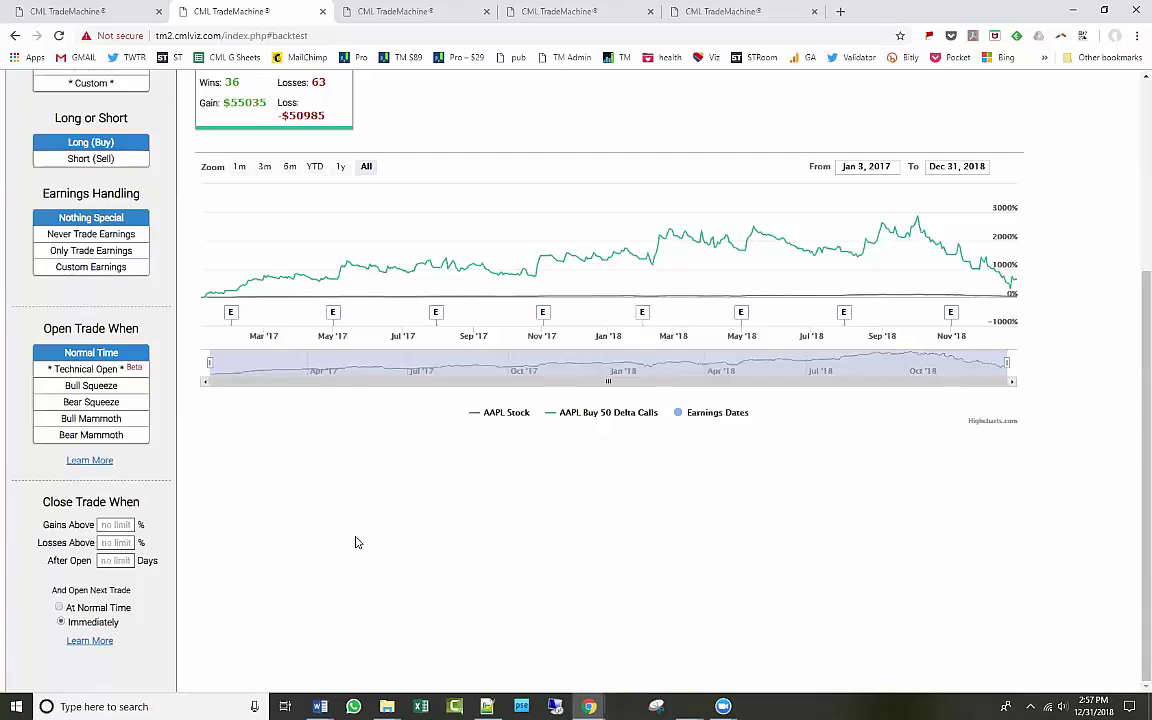
scroll(357, 542, up, 1)
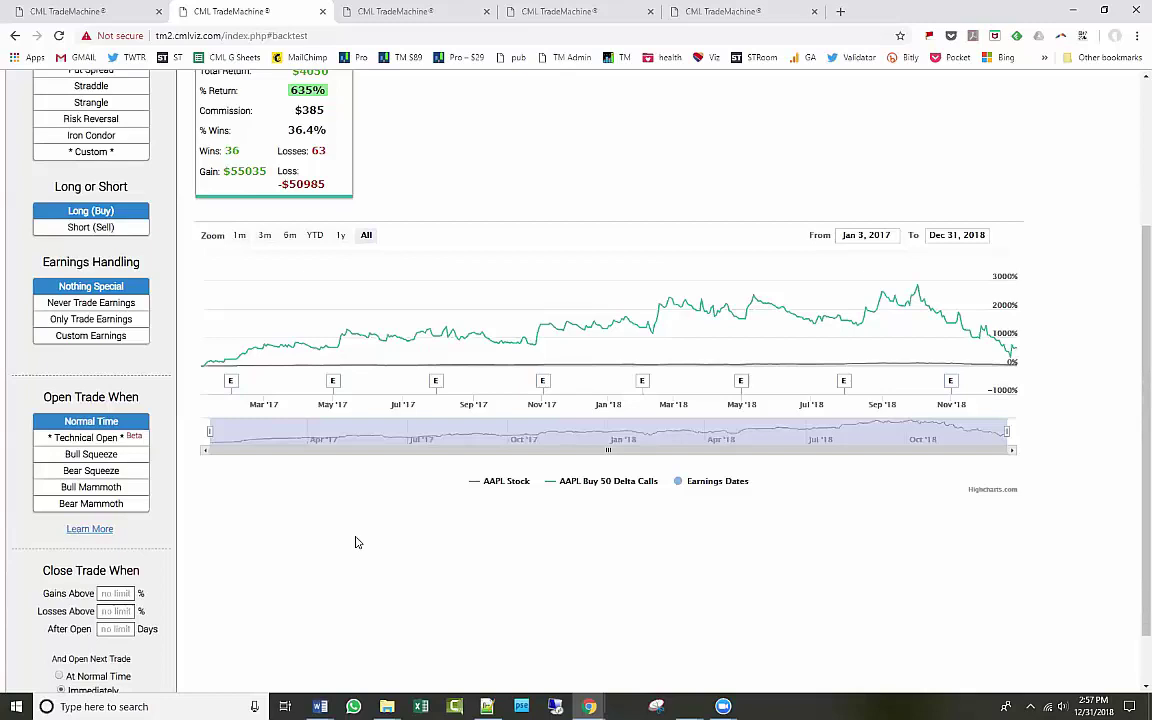
scroll(357, 542, down, 1)
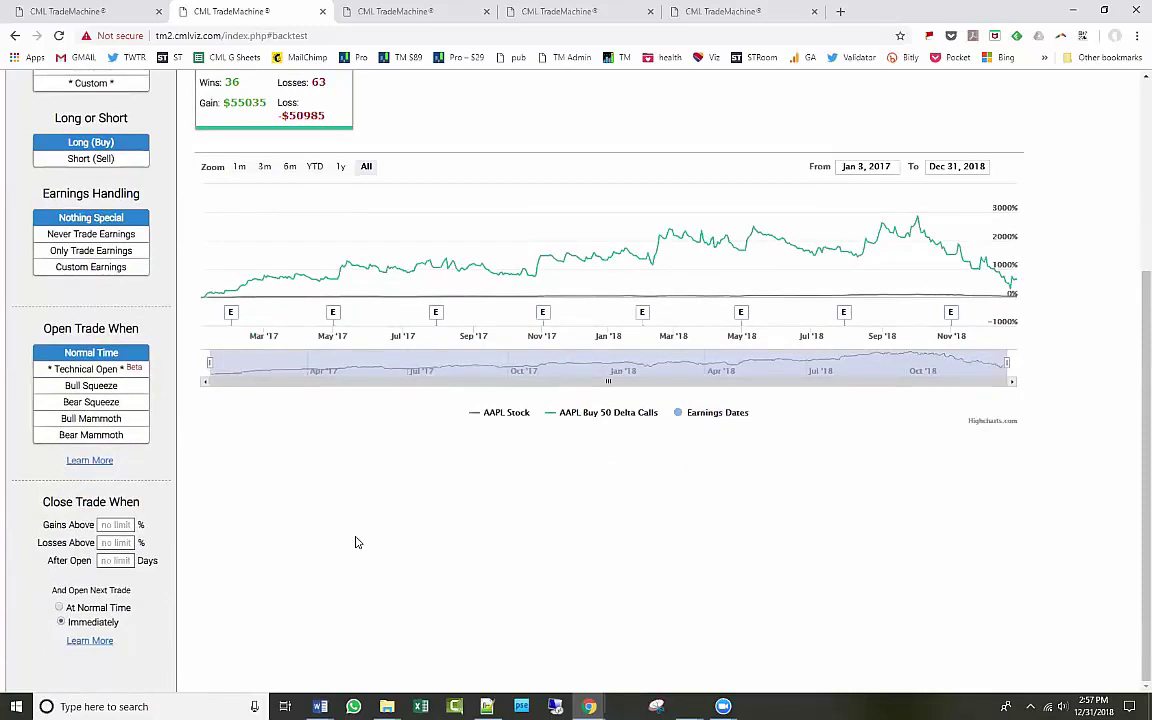
scroll(357, 542, up, 4)
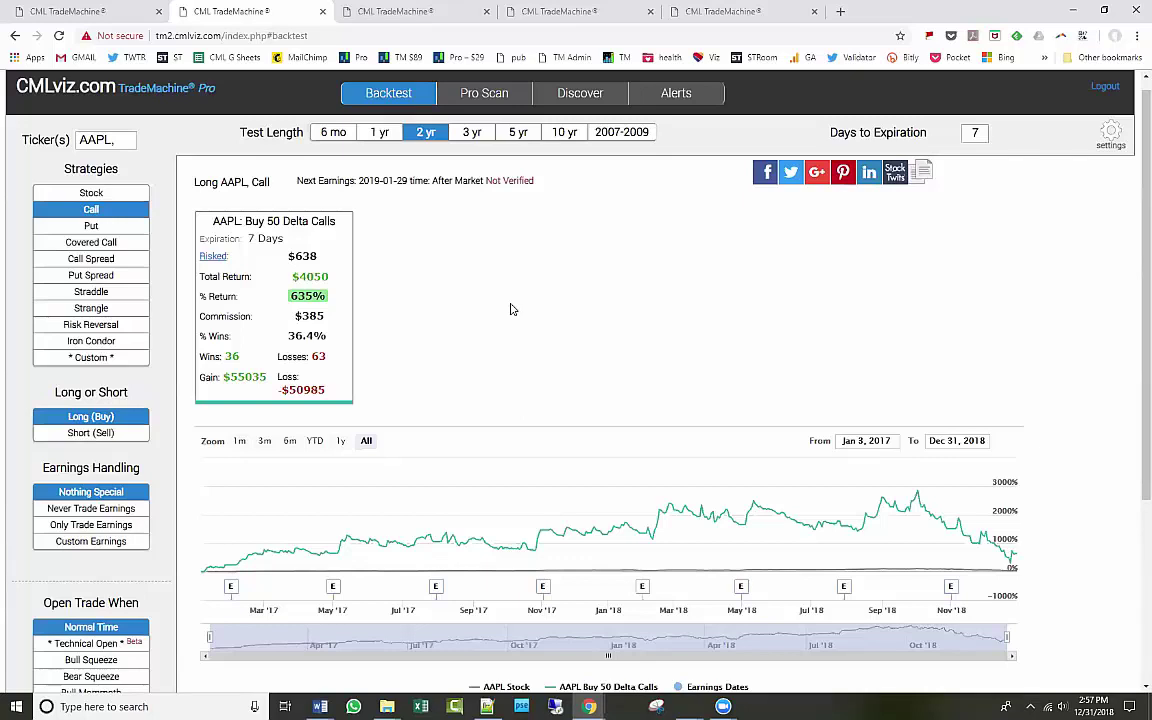
scroll(510, 310, down, 1)
scroll(510, 310, up, 1)
scroll(510, 310, down, 1)
scroll(510, 310, down, 1)
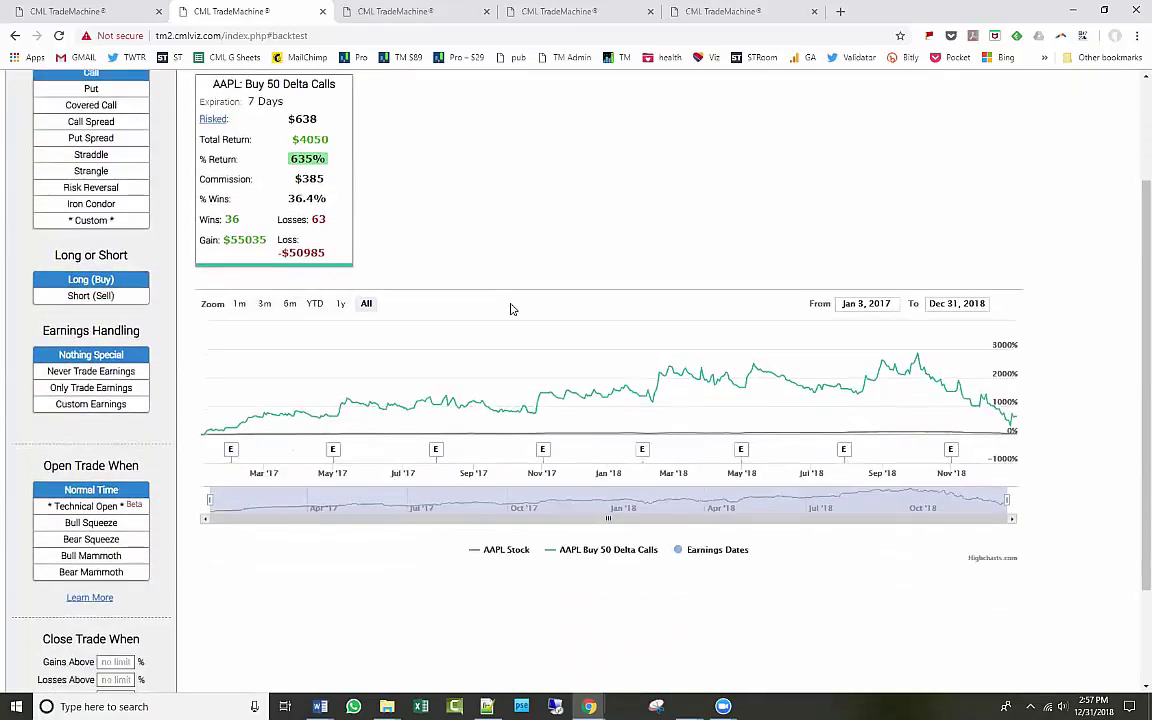
scroll(510, 309, down, 2)
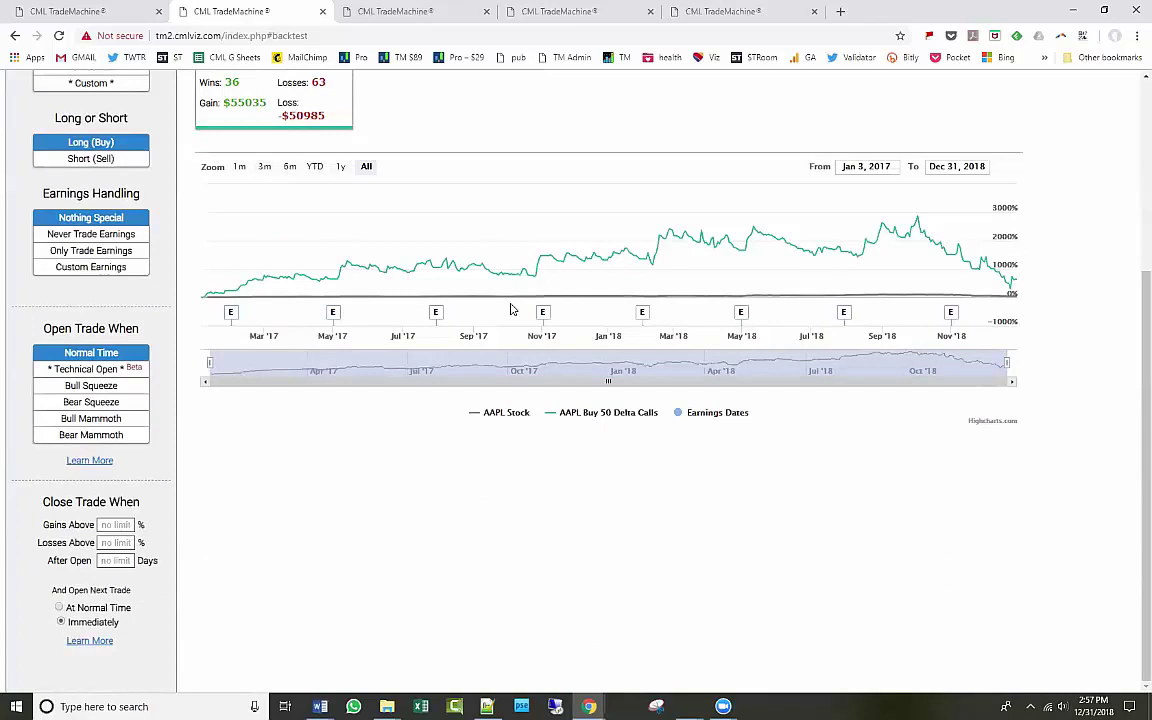
scroll(510, 310, up, 2)
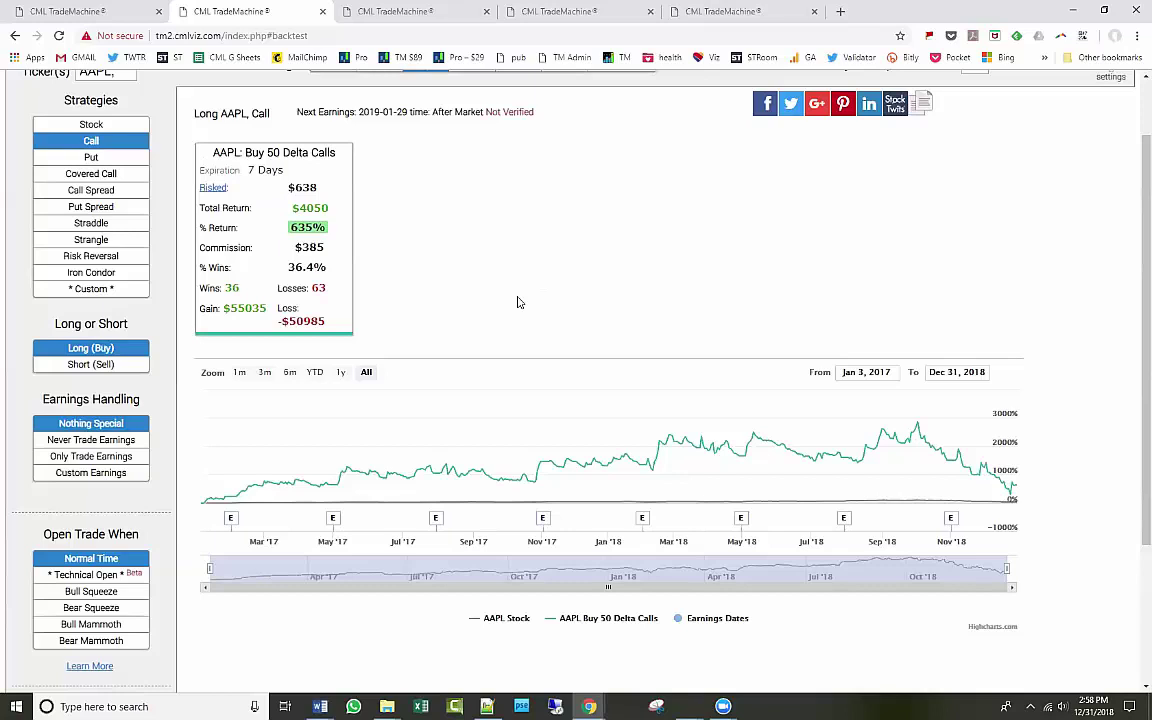
scroll(517, 302, down, 2)
scroll(517, 305, up, 3)
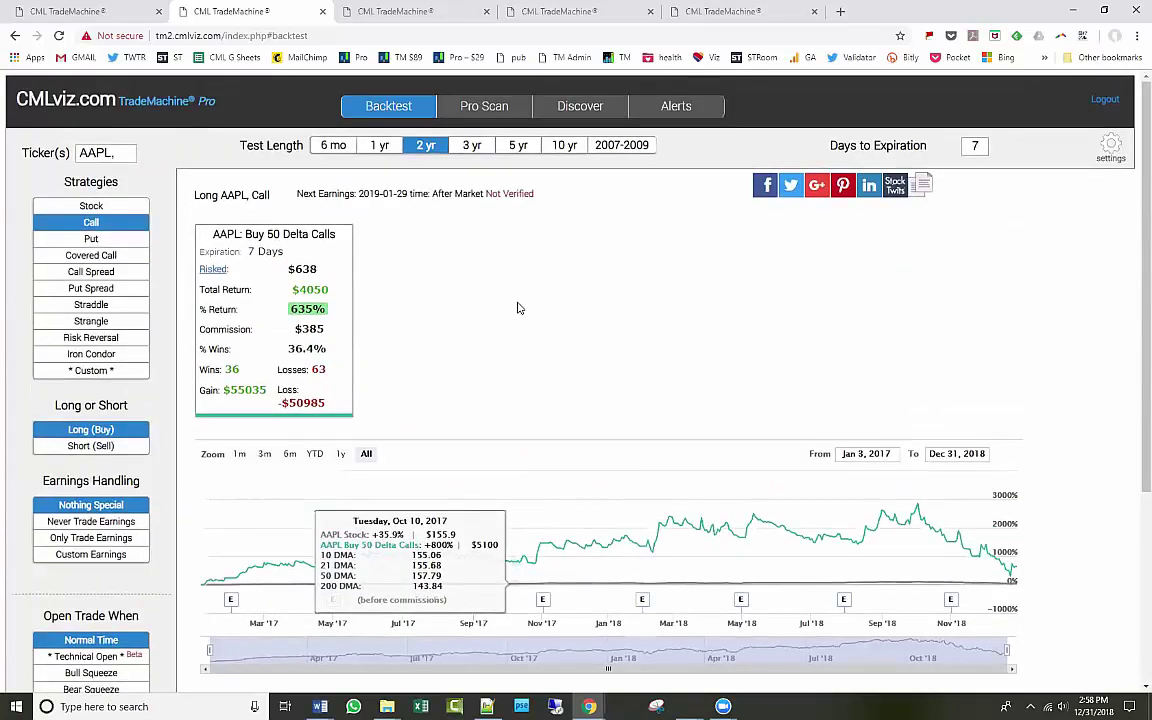
Switch to the Alerts tab to see the NVDA and TSLA earnings alerts.
click(680, 117)
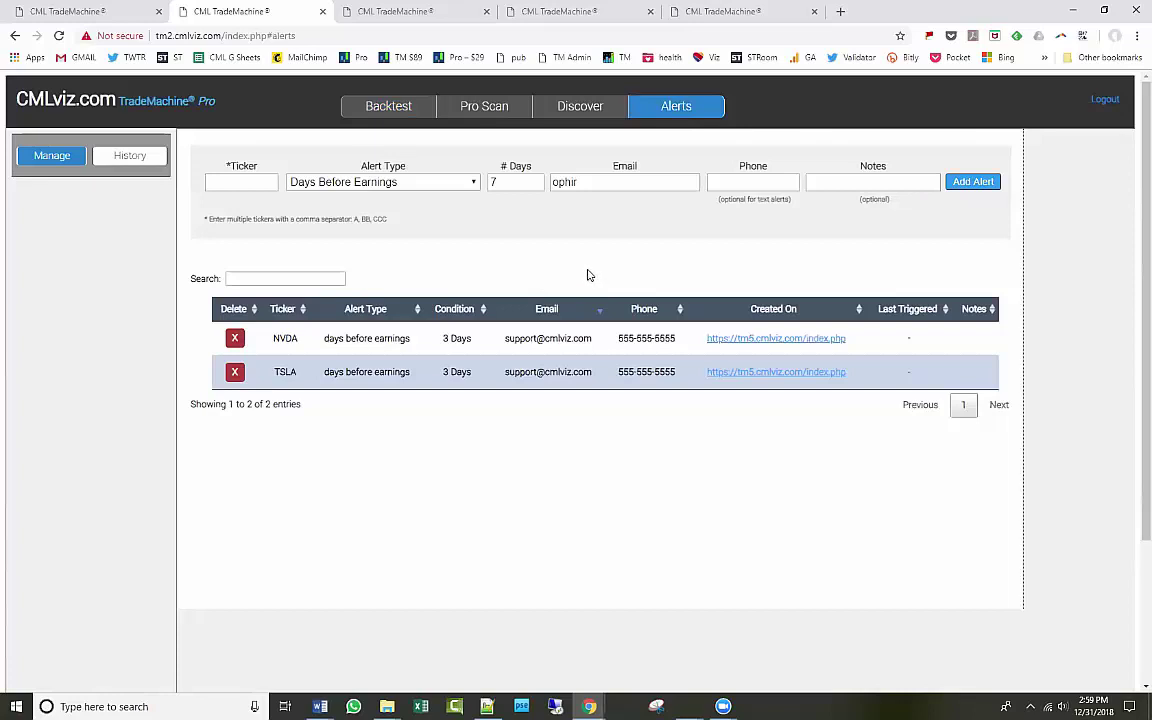
Return to the Pro Scan tab and show results for Technical Long Strangles.
click(410, 116)
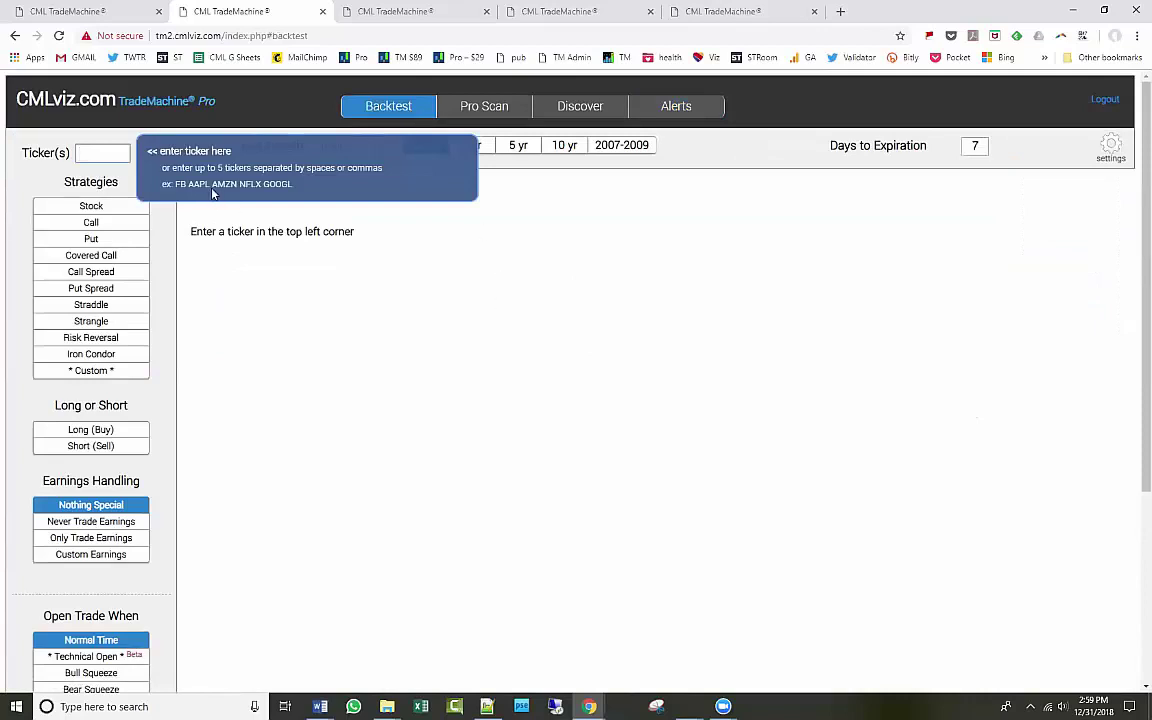
click(408, 15)
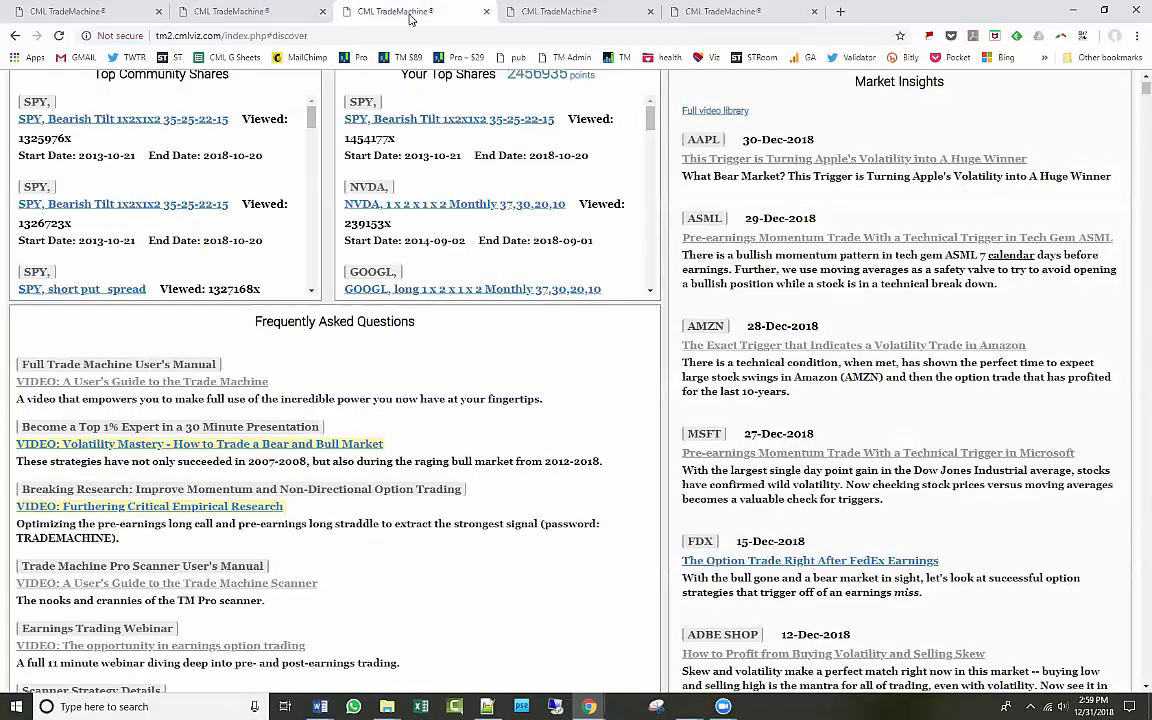
click(543, 13)
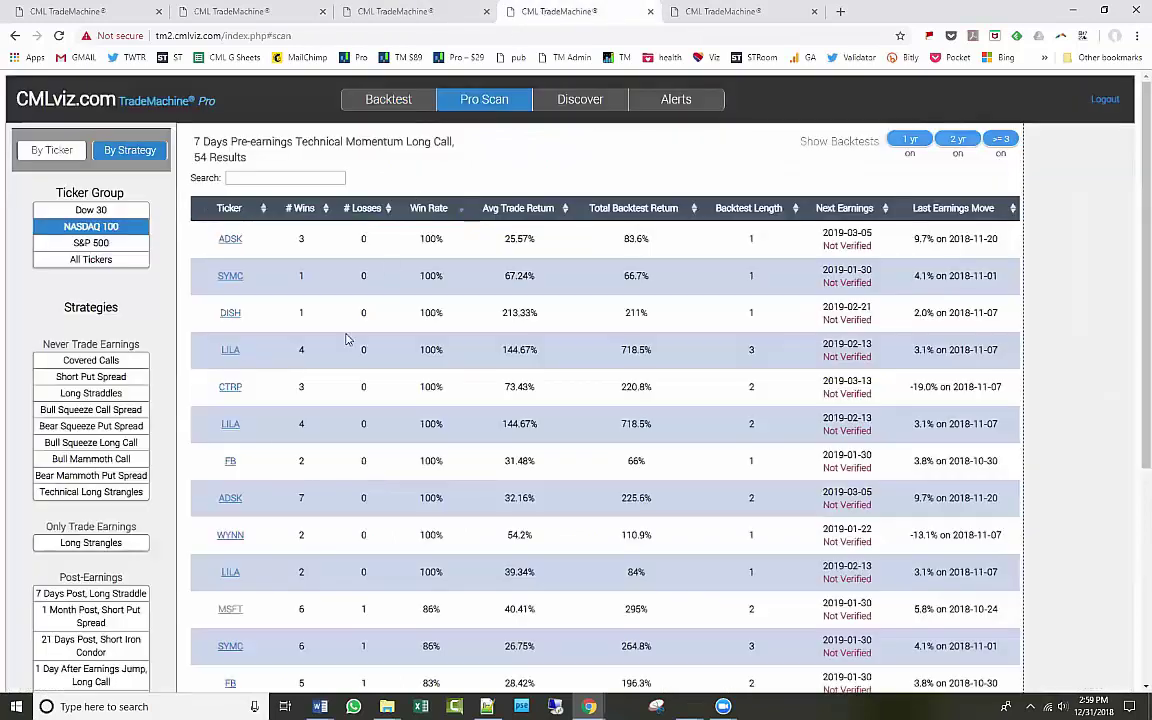
scroll(250, 408, down, 3)
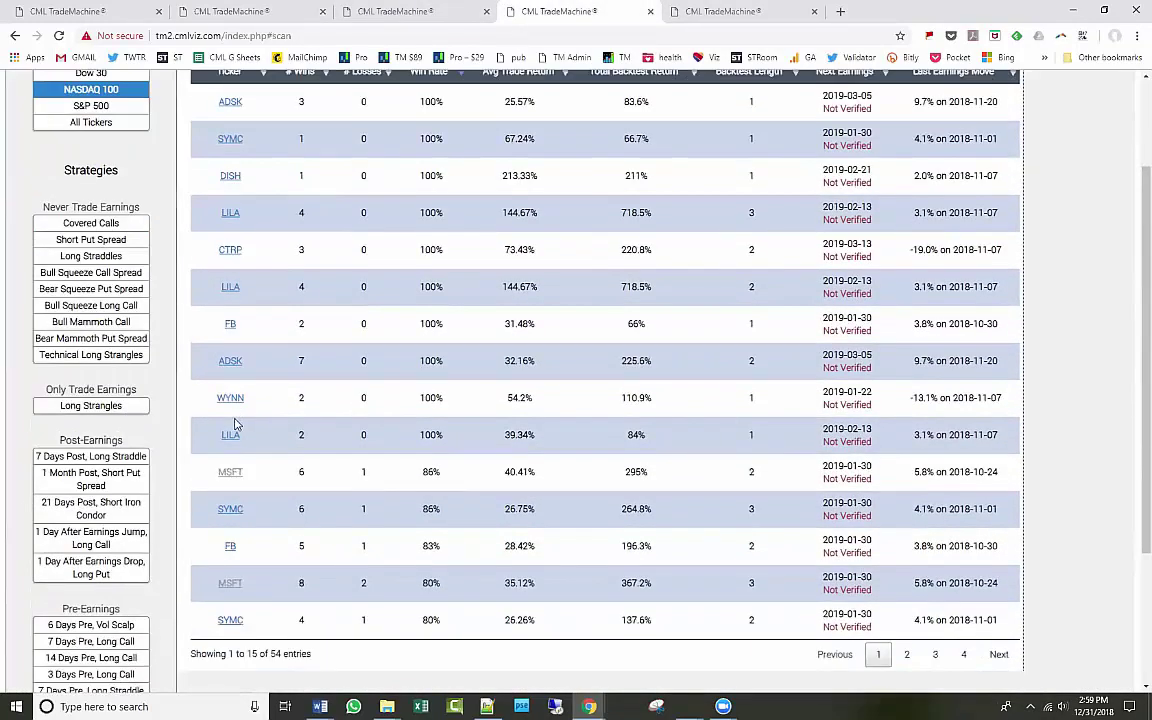
scroll(220, 460, down, 2)
scroll(200, 520, down, 2)
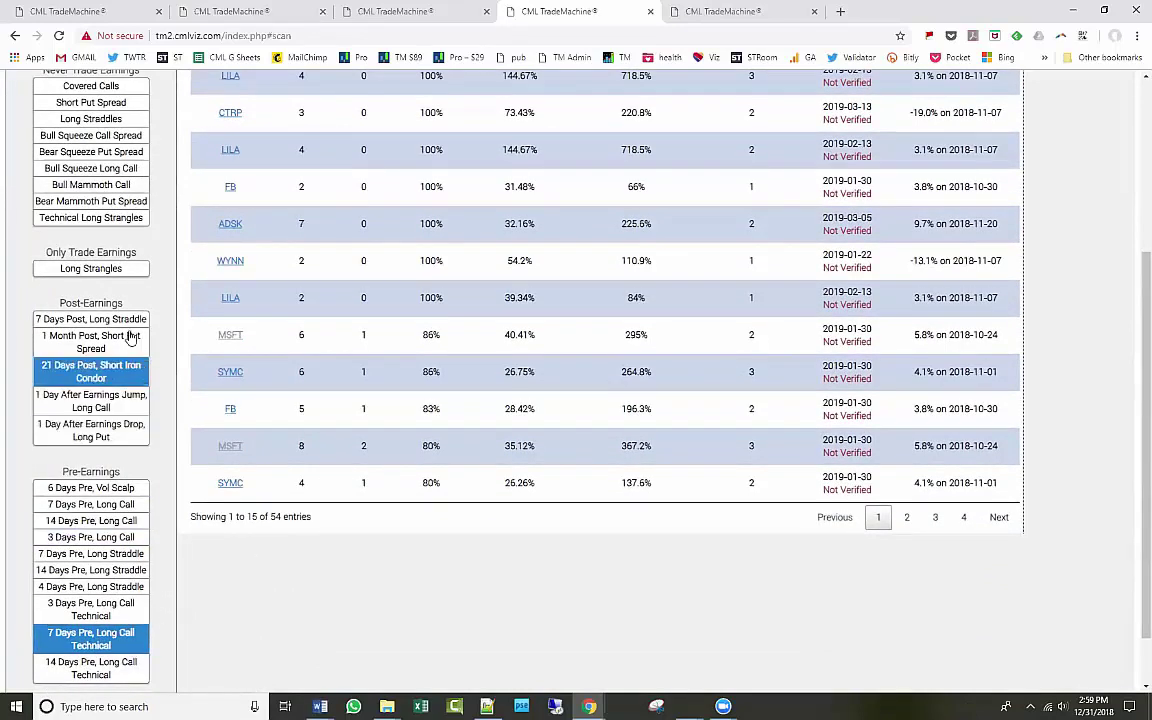
click(122, 216)
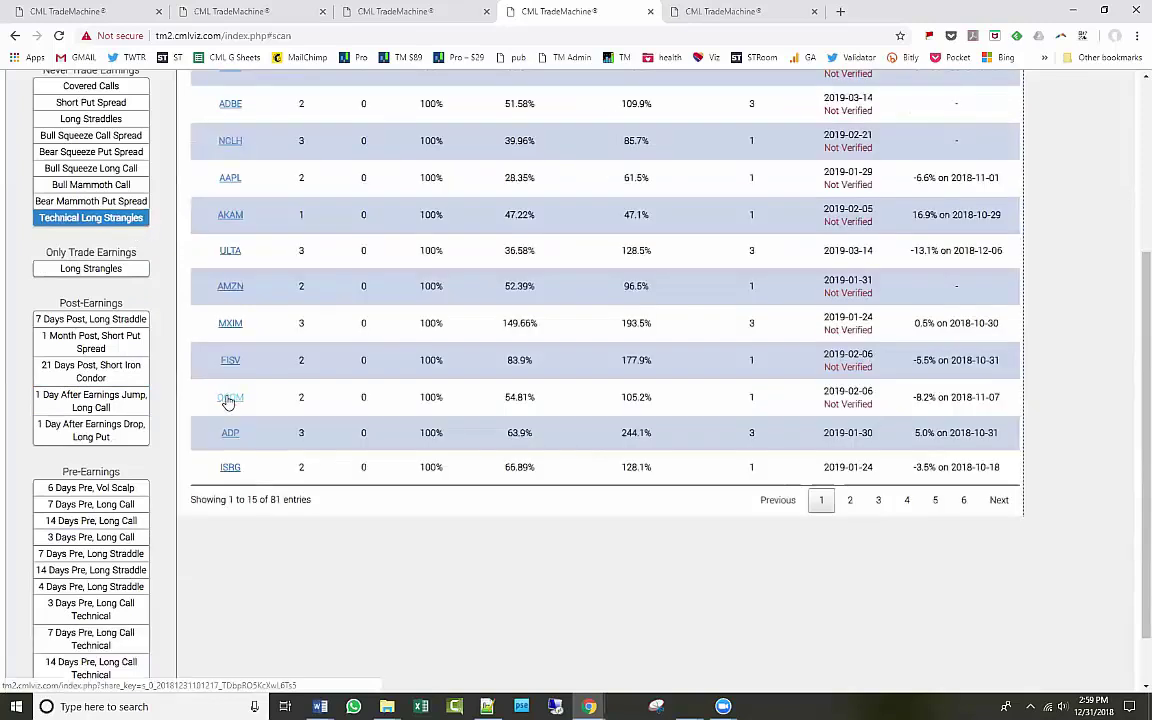
Sort results by # Wins, highest first, and open the SBUX backtest in a new tab.
scroll(228, 400, up, 1)
scroll(228, 400, up, 2)
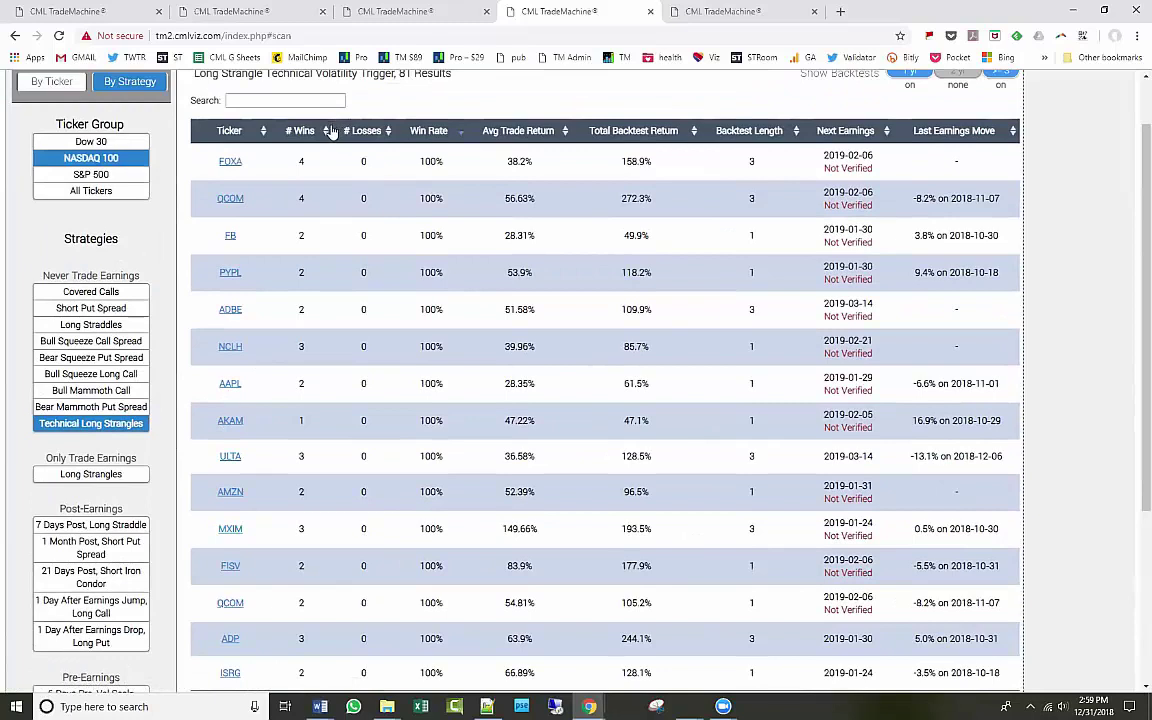
click(325, 131)
click(315, 134)
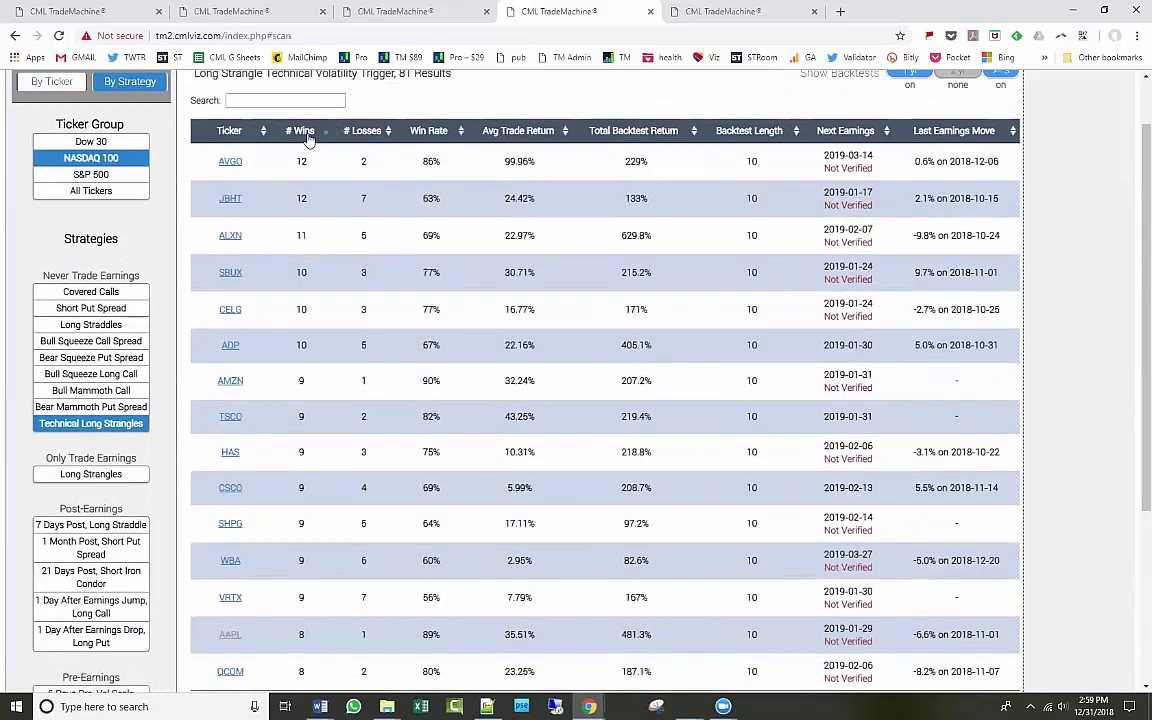
click(226, 235)
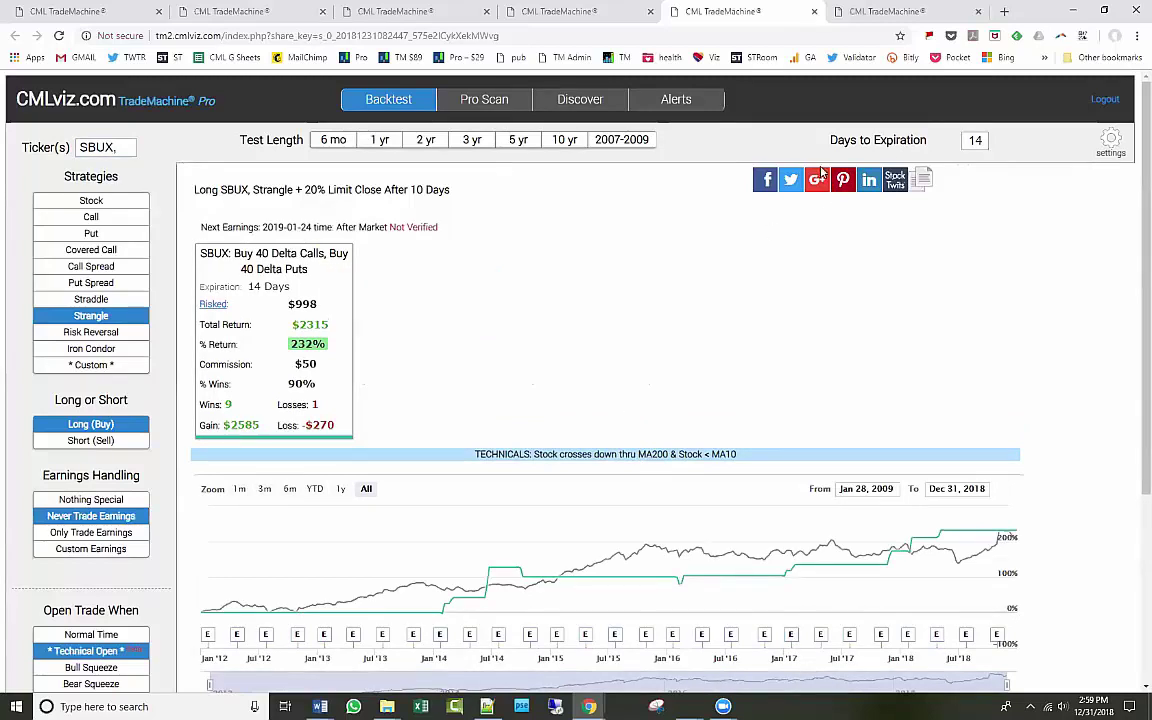
click(1110, 143)
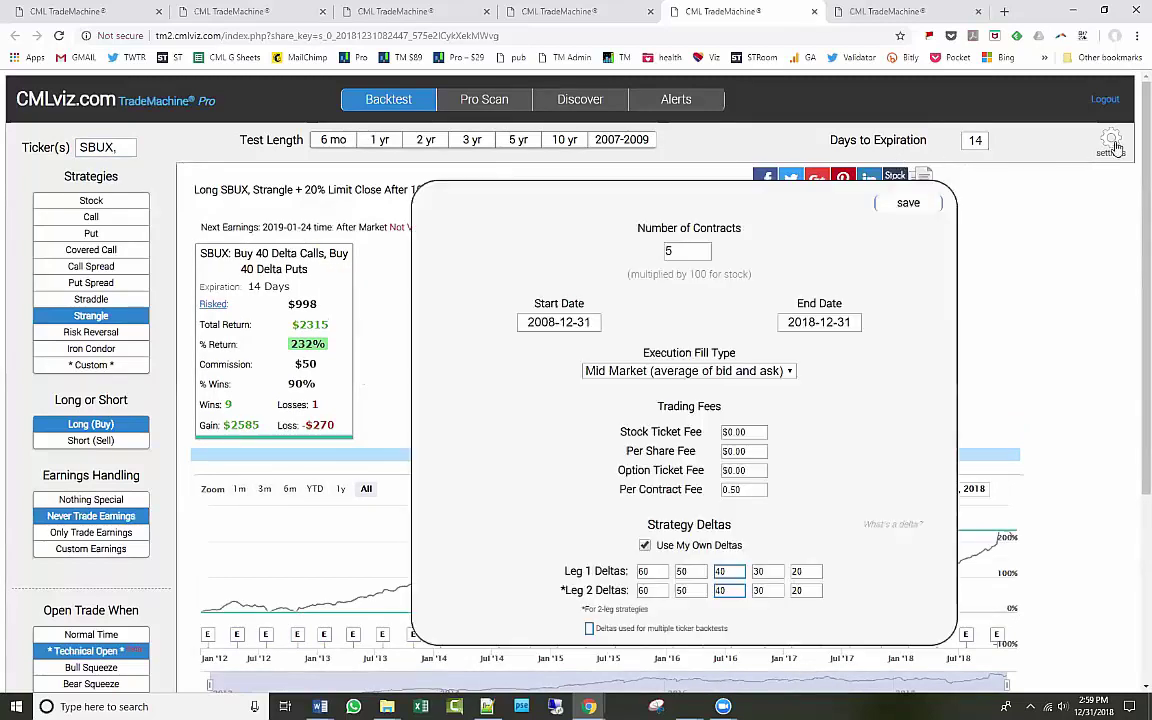
click(908, 204)
scroll(606, 322, down, 3)
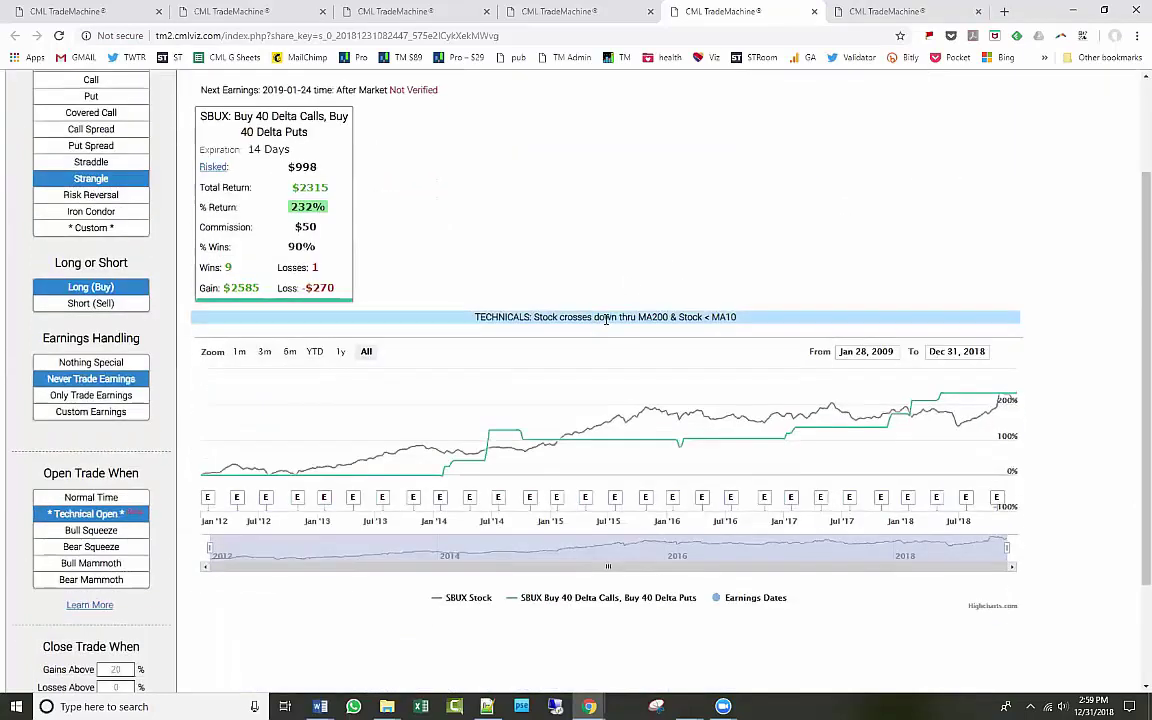
scroll(606, 319, down, 1)
scroll(606, 322, up, 4)
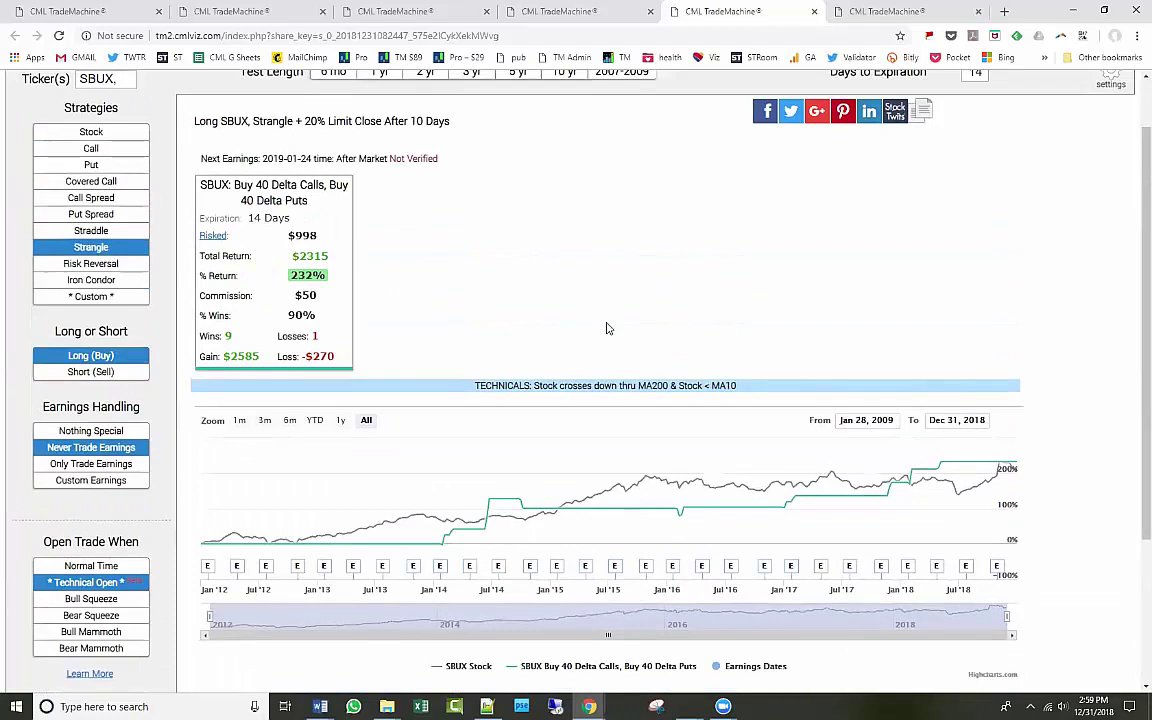
scroll(562, 317, up, 1)
scroll(378, 445, down, 3)
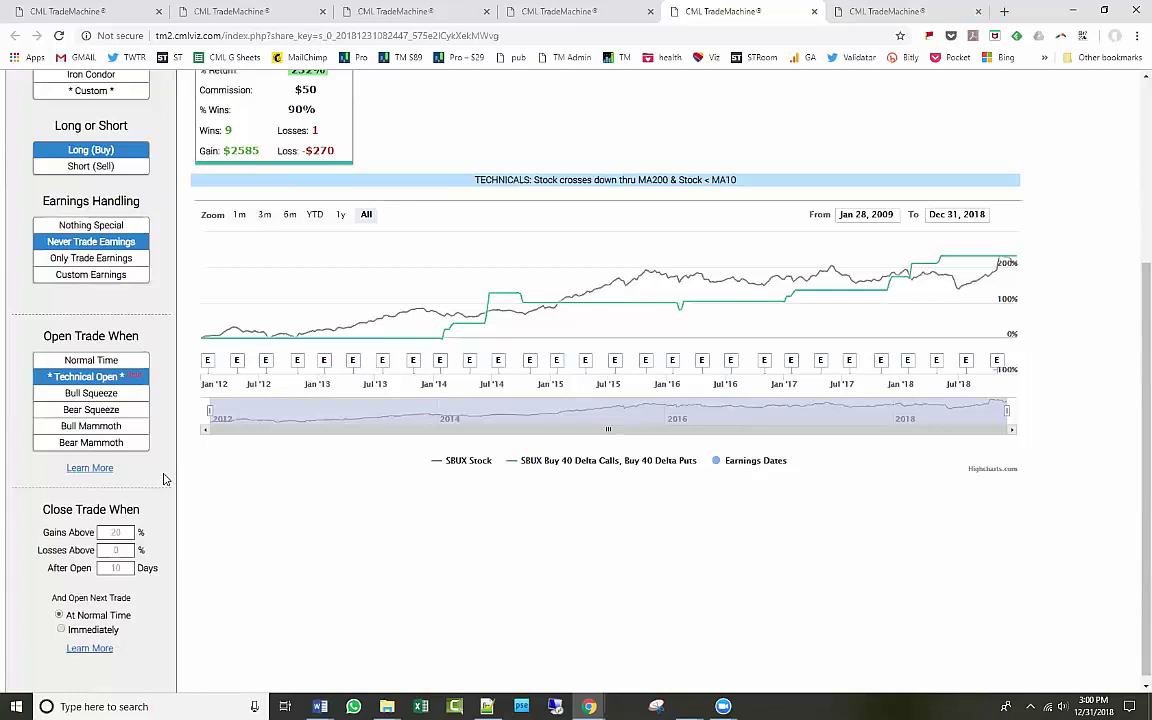
scroll(313, 515, up, 5)
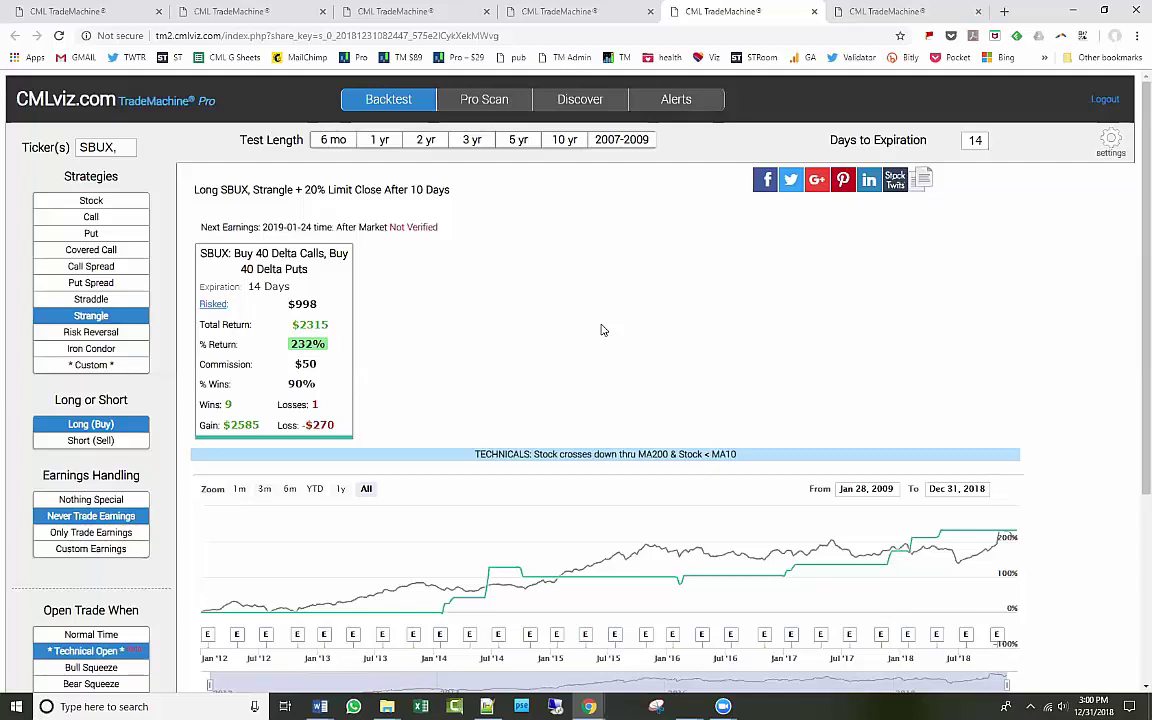
Extend the test to 10 years and add CELG to the SBUX backtest.
click(572, 147)
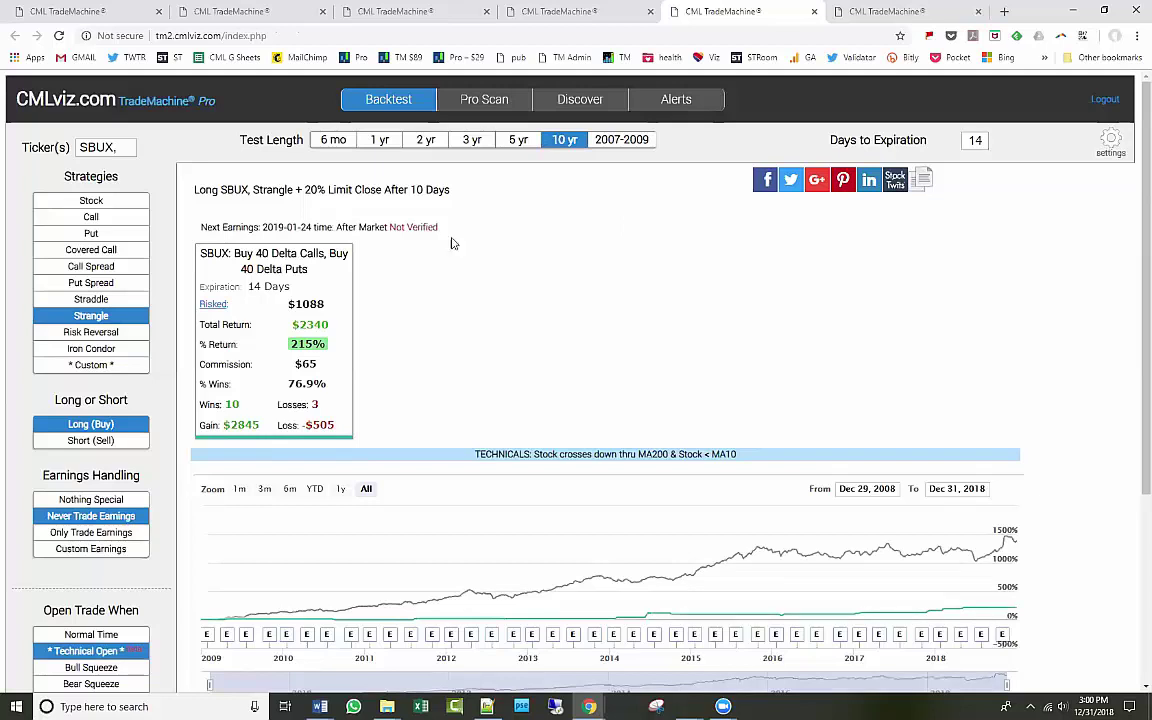
click(128, 148)
click(128, 148)
text(CELG)
key(Return)
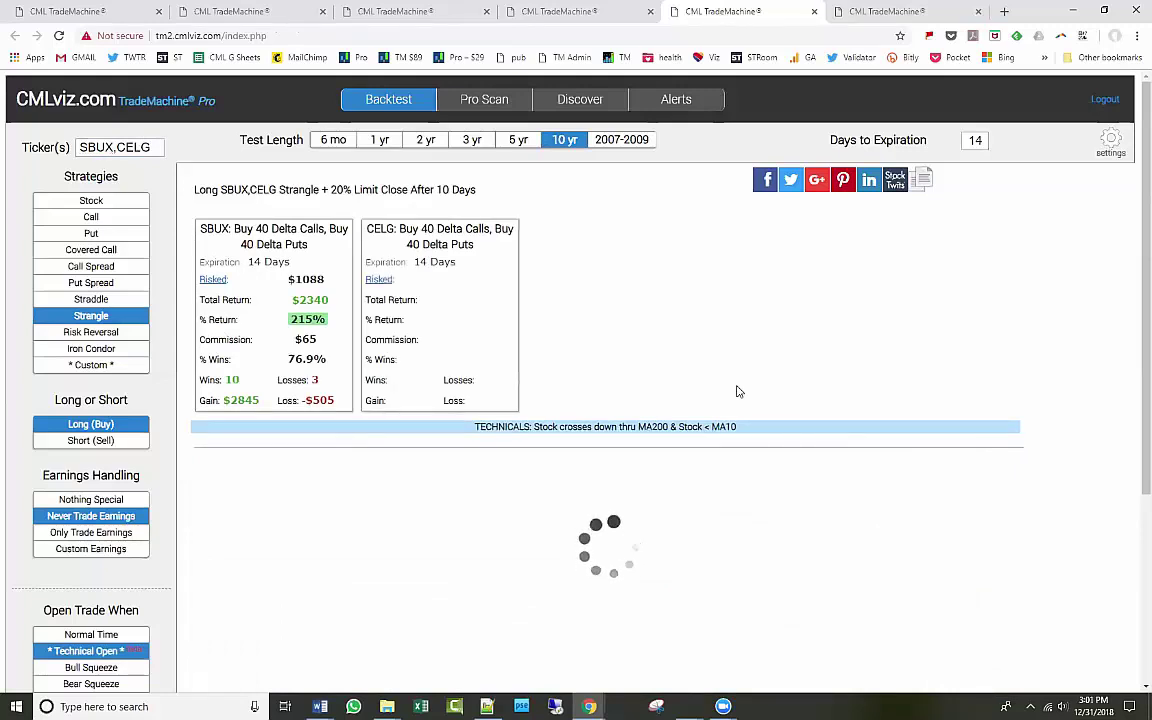
Try test lengths of 5y, 3y, 6mo, 1y and 2y, then return to 10 years.
click(1110, 142)
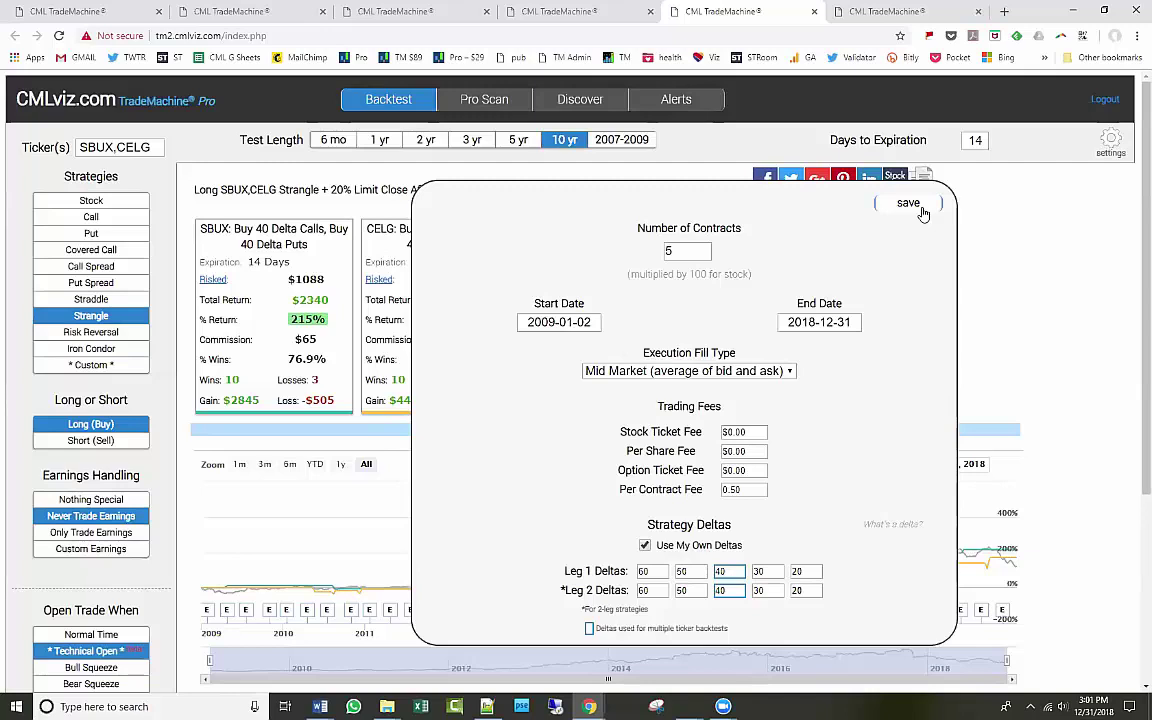
click(923, 213)
click(516, 145)
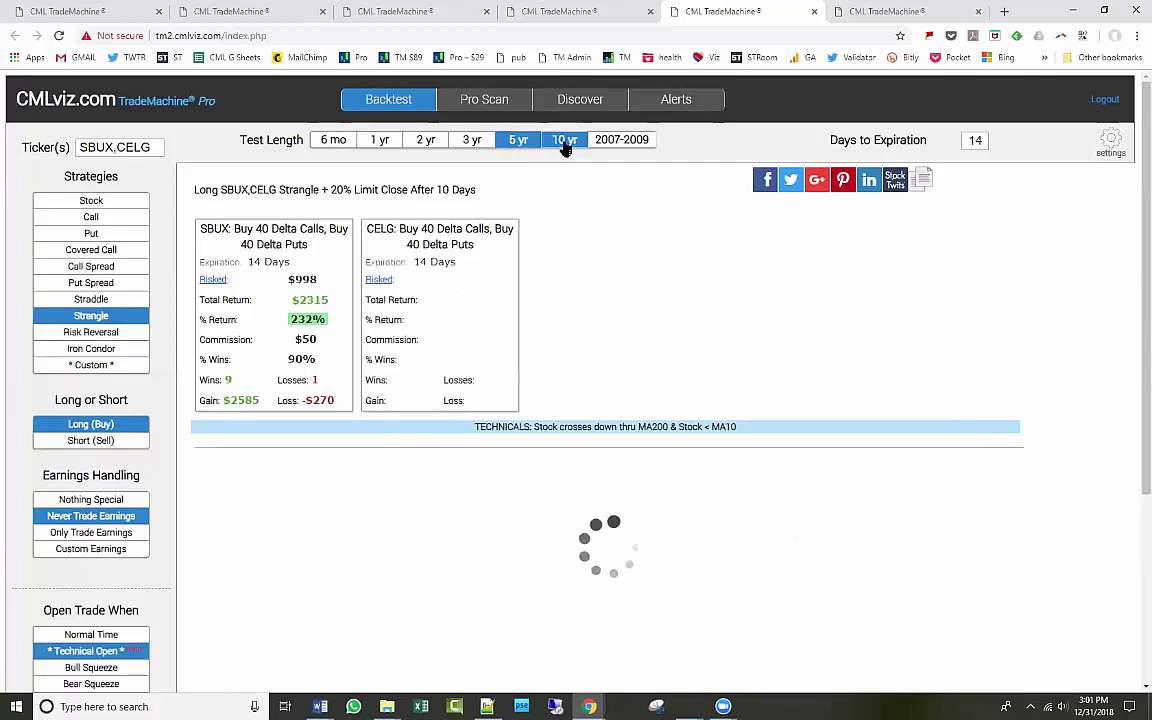
click(471, 142)
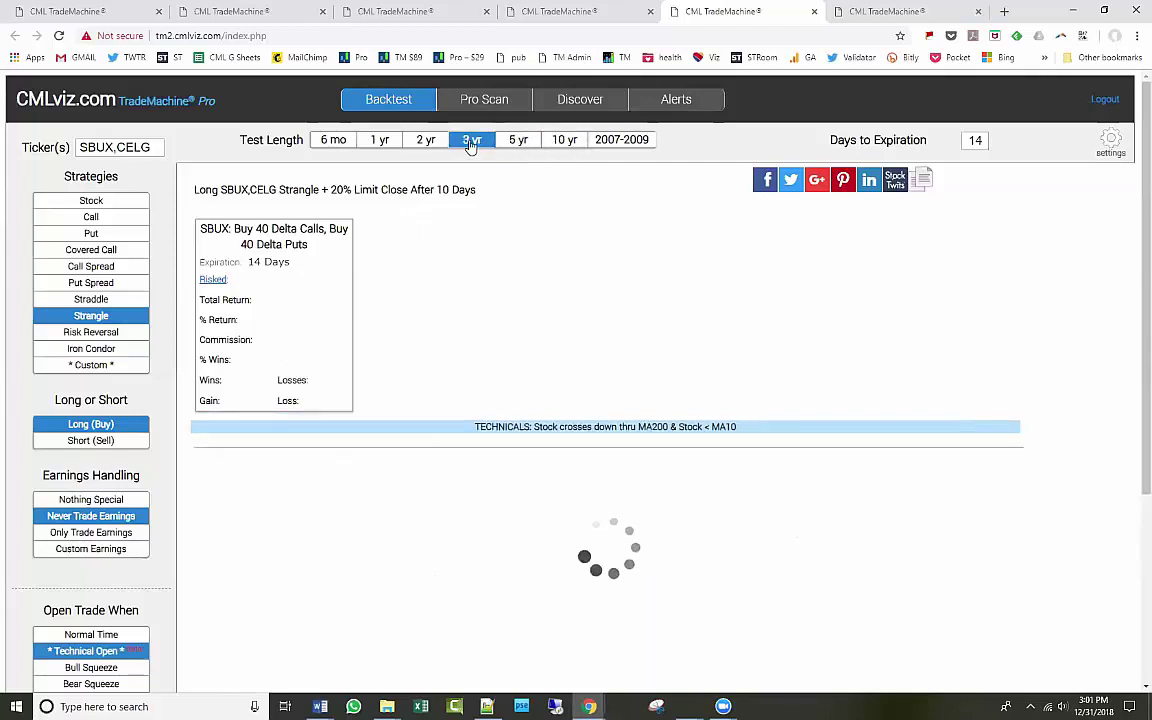
click(336, 142)
click(383, 143)
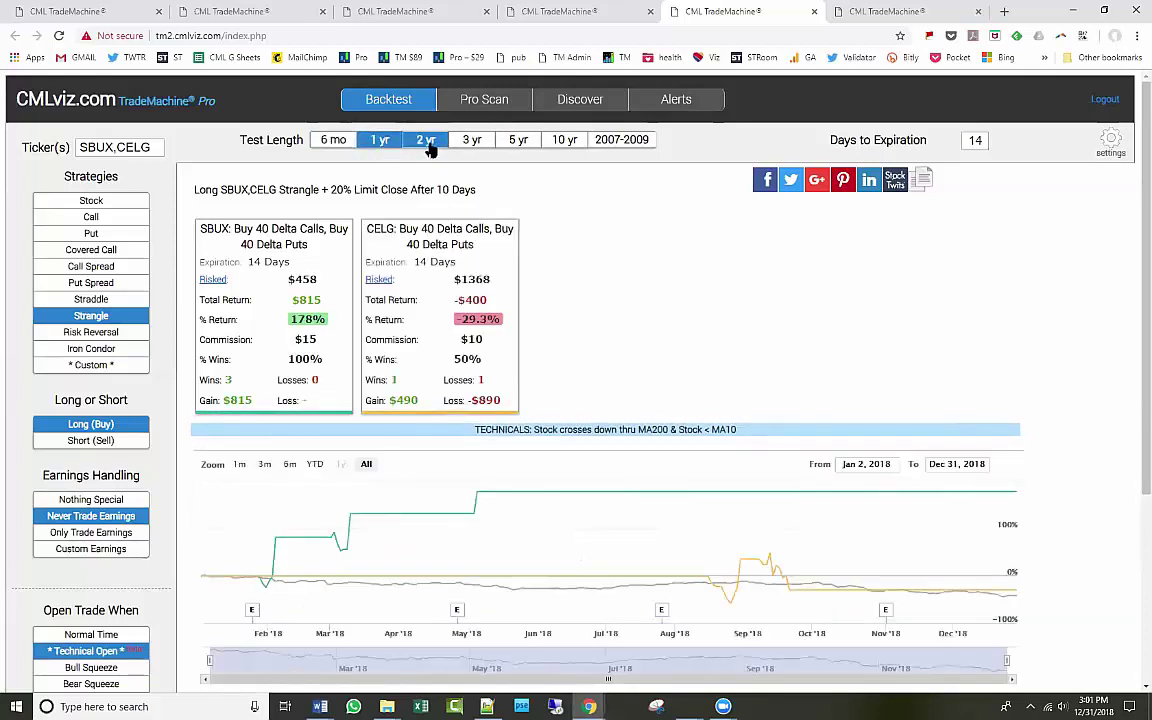
click(428, 144)
click(480, 143)
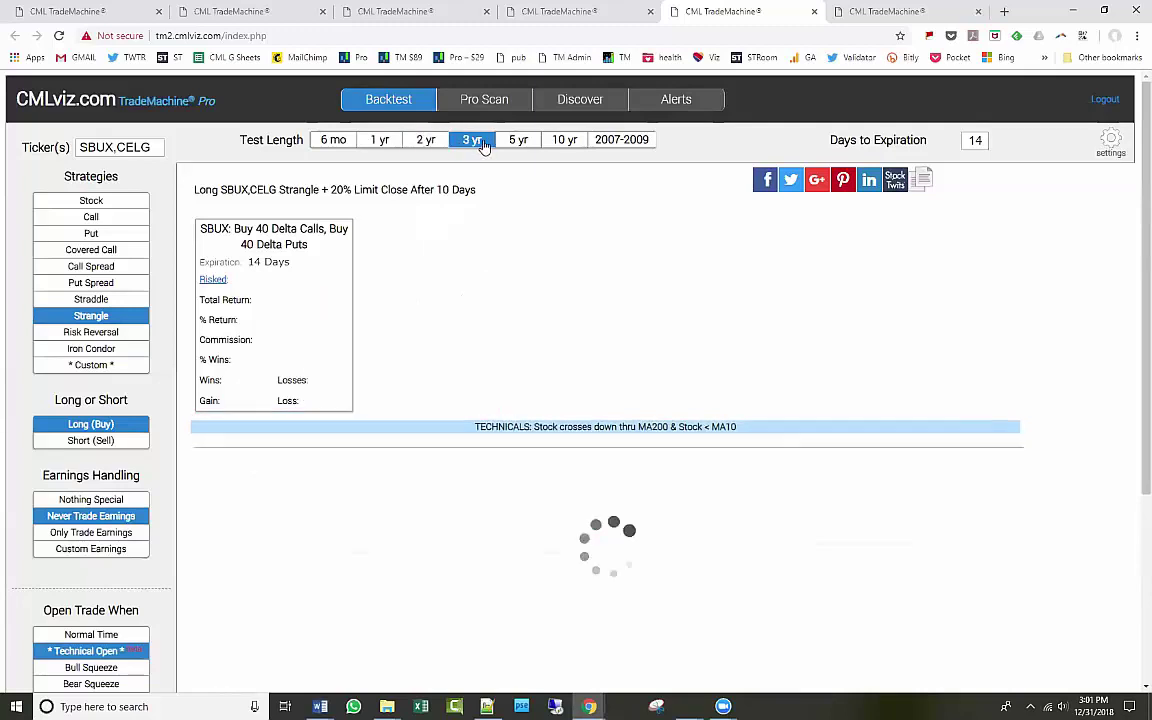
click(565, 141)
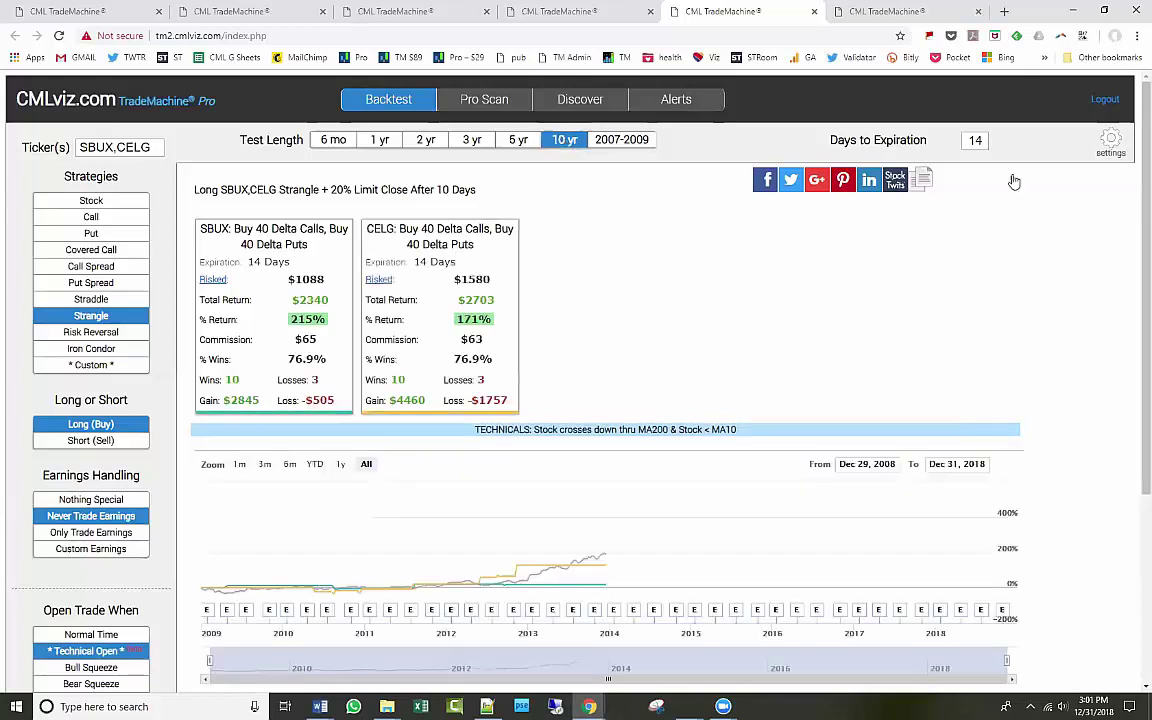
Change the backtest Start Date to 2009-01-05 and save.
click(1108, 143)
click(581, 322)
click(581, 322)
drag(578, 322, 633, 325)
text(05)
click(918, 204)
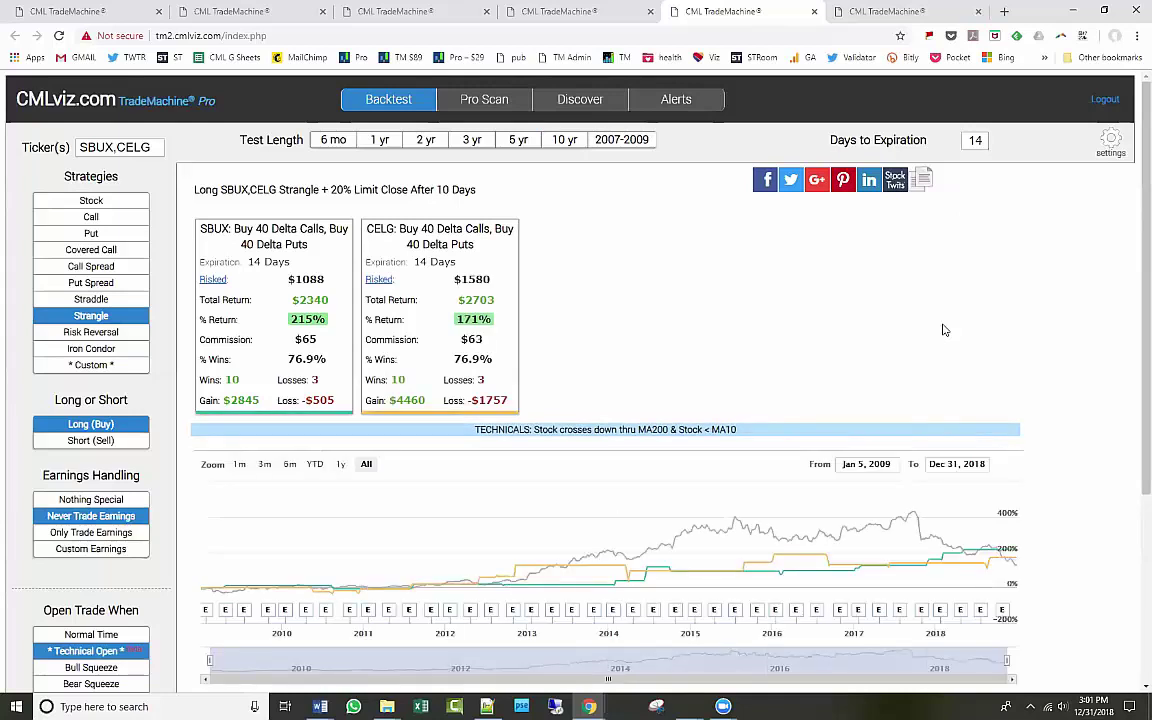
Replace CELG with AMZN and AAPL in the strangle backtest tickers and rerun it.
click(1111, 143)
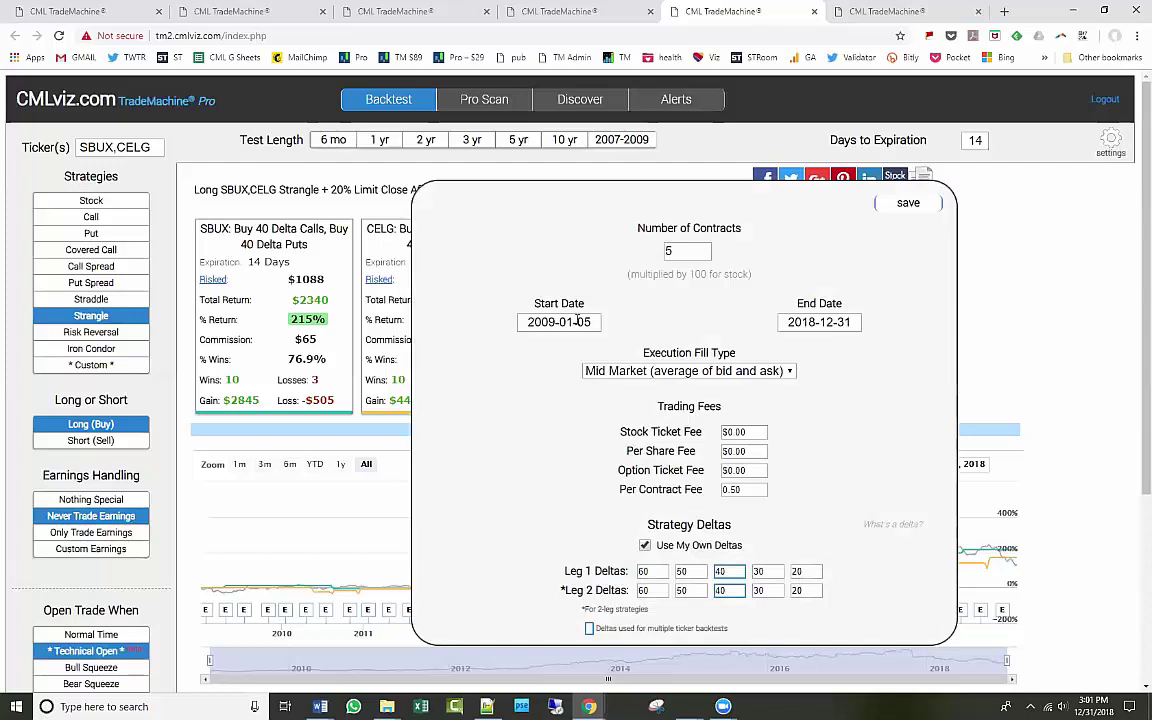
click(897, 205)
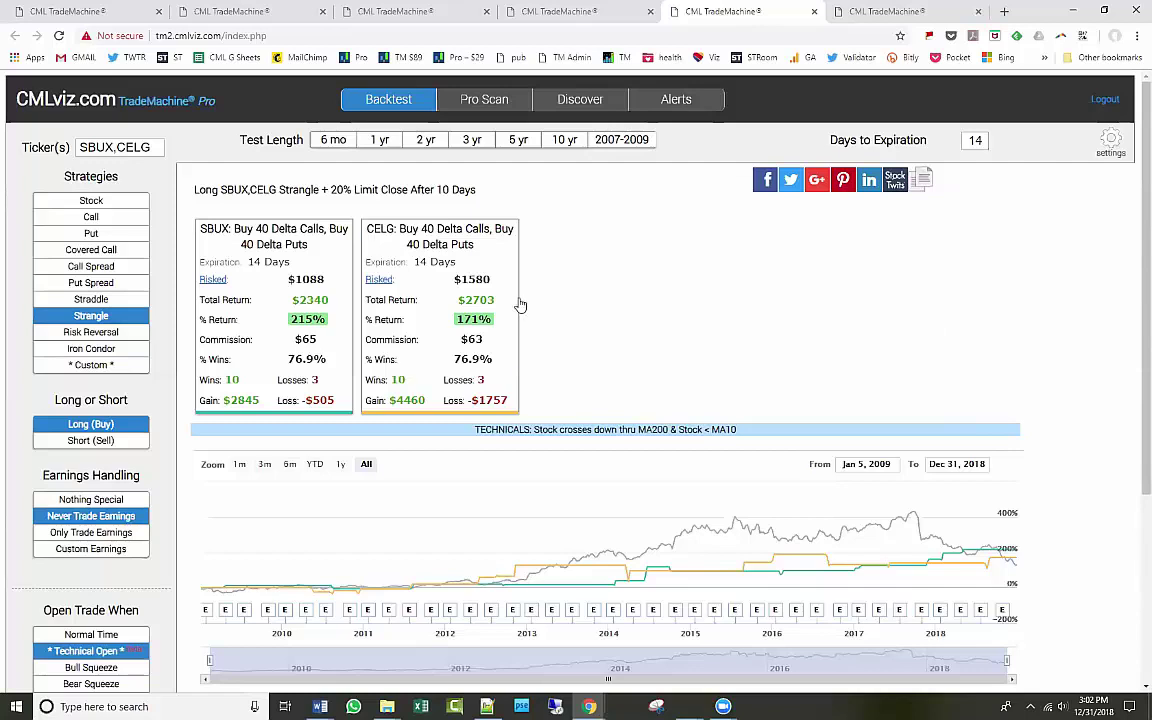
triple_click(134, 151)
double_click(136, 150)
text(AMZN, AAPL)
key(Return)
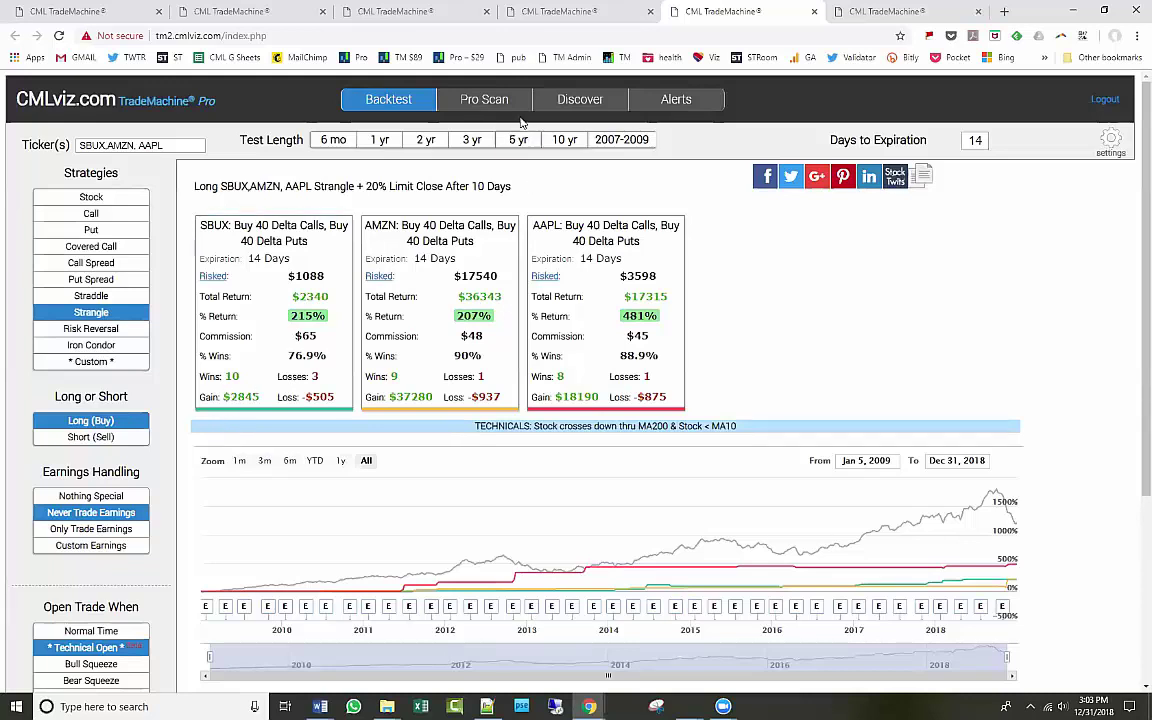
Switch to the Pro Scan page.
click(480, 102)
Scan the NASDAQ 100 with the 7 Days Pre-earnings Long Call strategy and open MSFT's backtest.
click(118, 151)
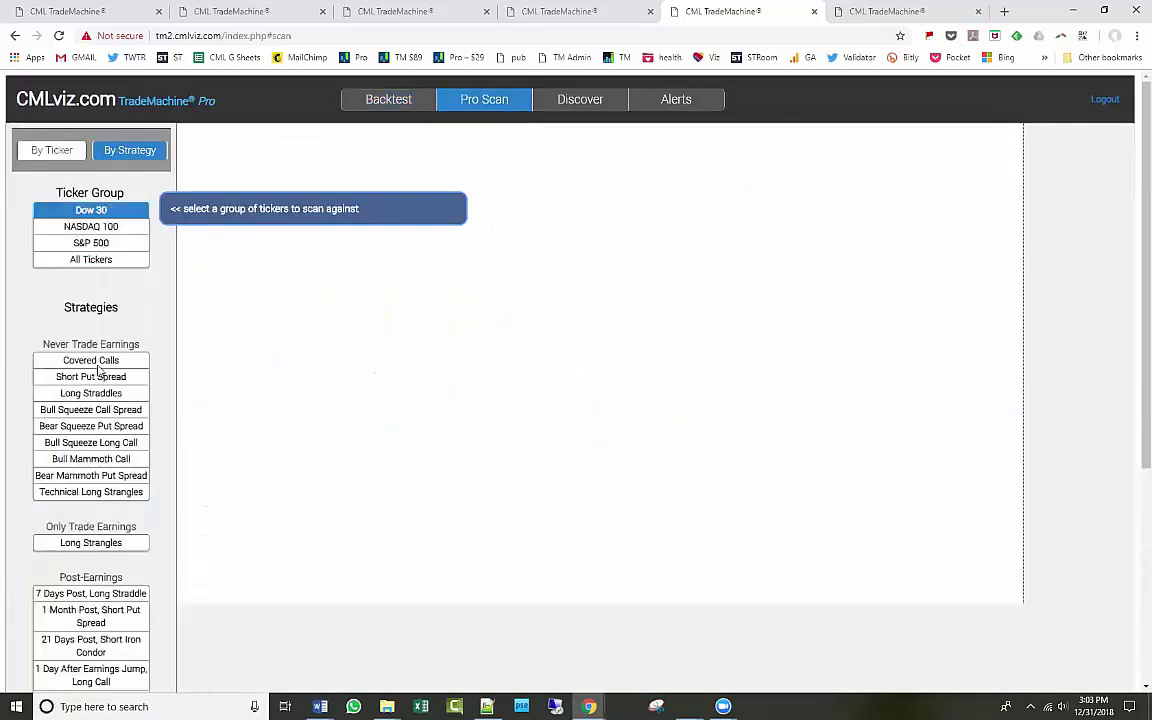
scroll(98, 370, down, 3)
click(103, 574)
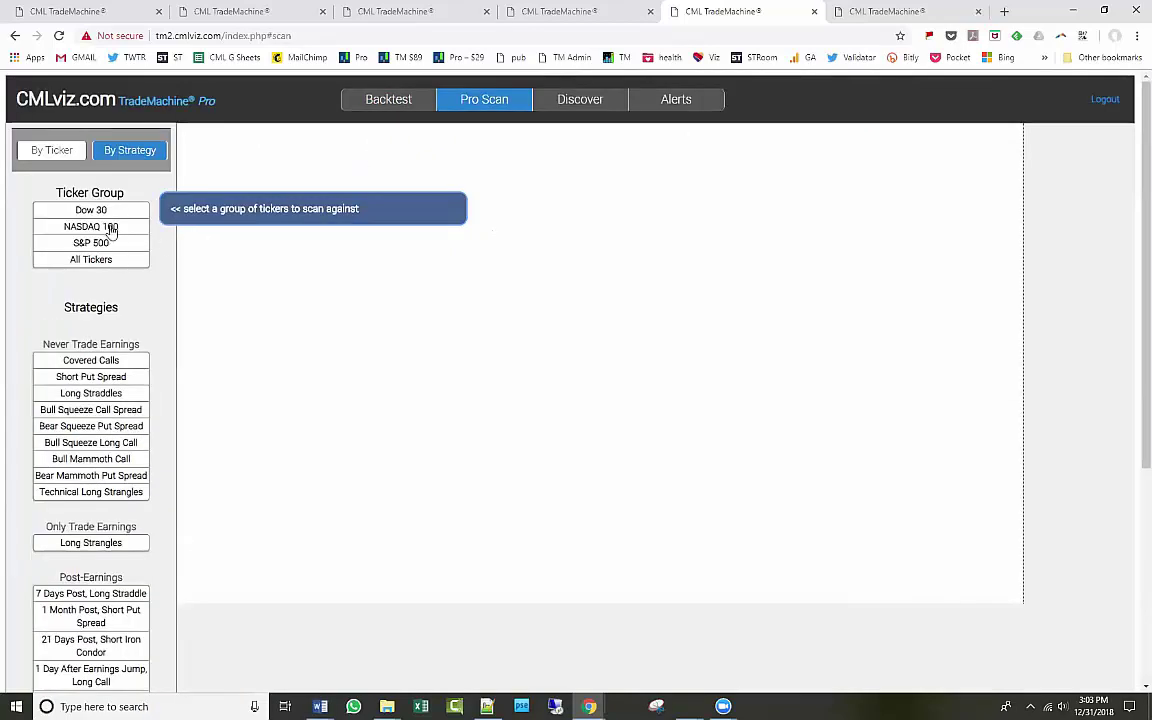
click(108, 226)
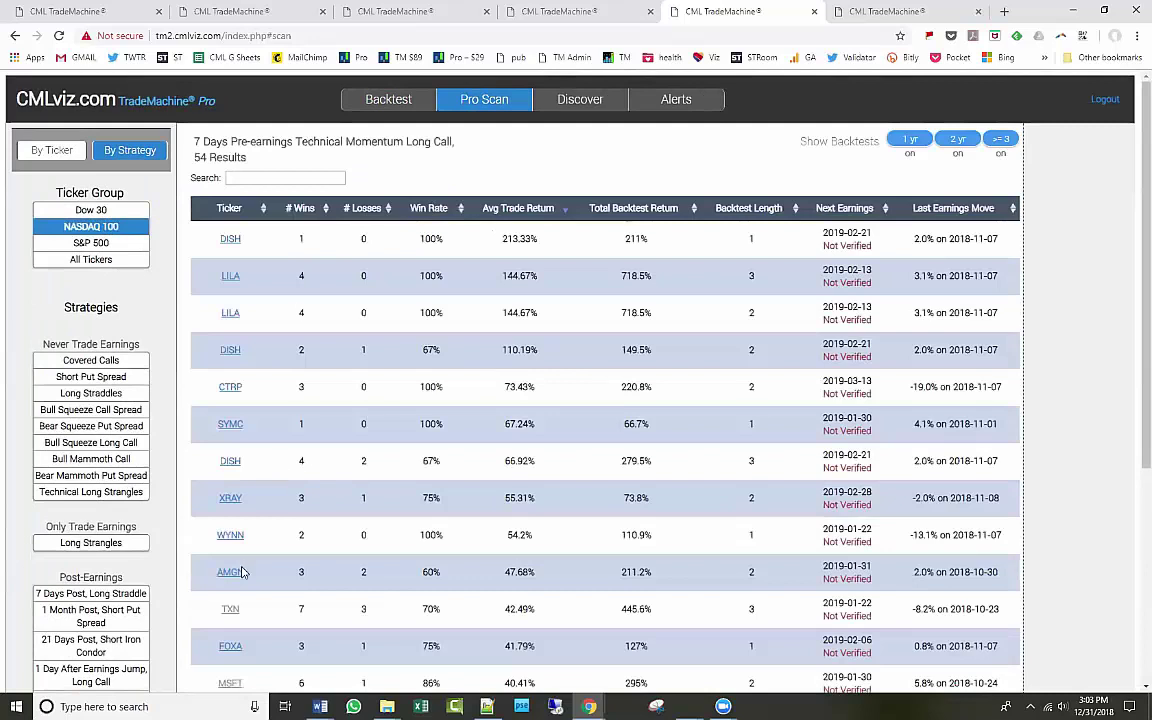
click(232, 683)
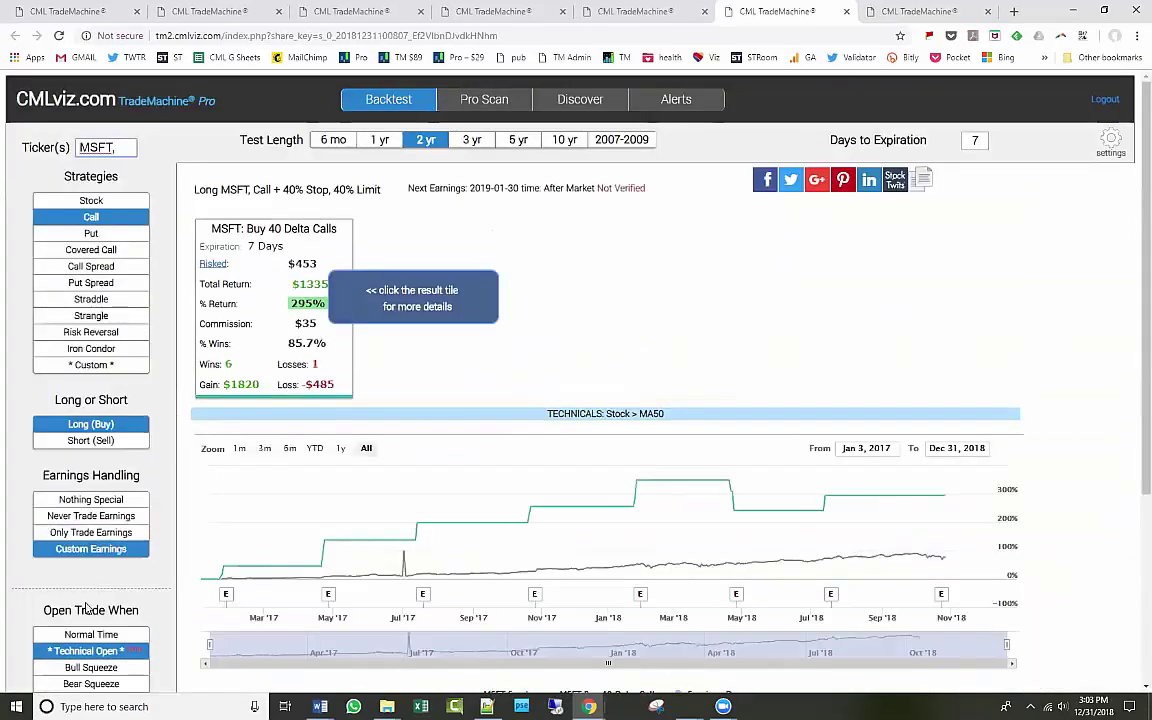
Require MSFT below its 50-day moving average to enter, and switch the strategy to puts.
click(91, 651)
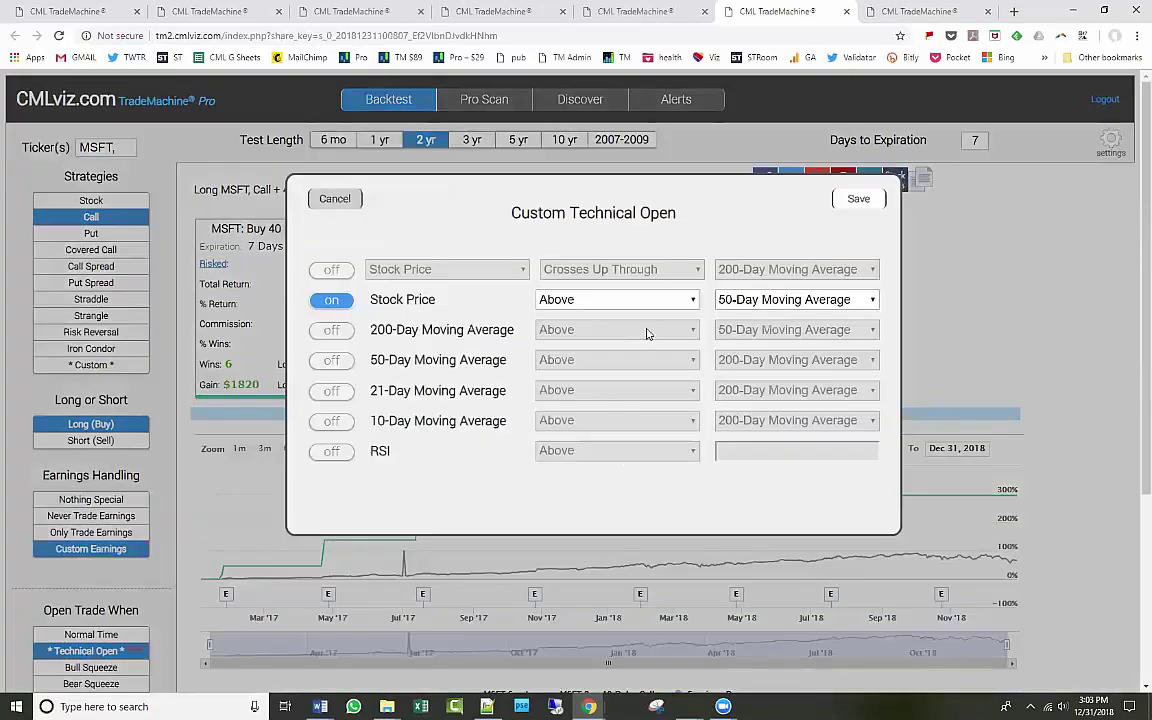
click(572, 302)
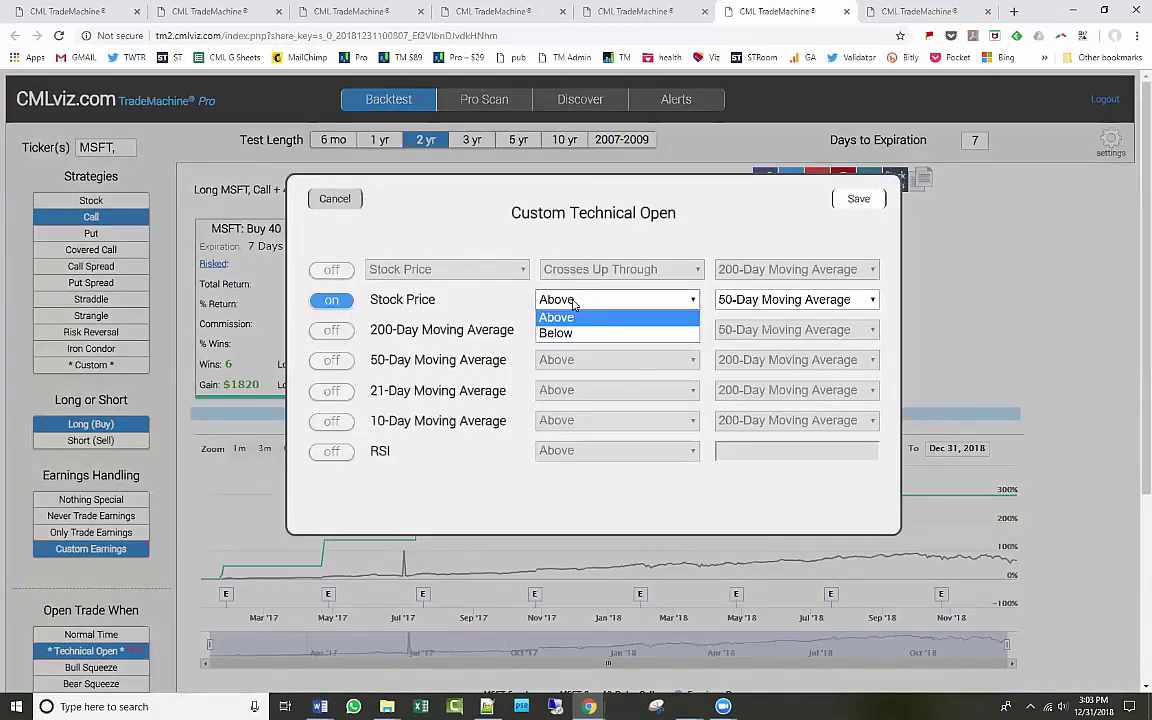
click(570, 330)
click(856, 199)
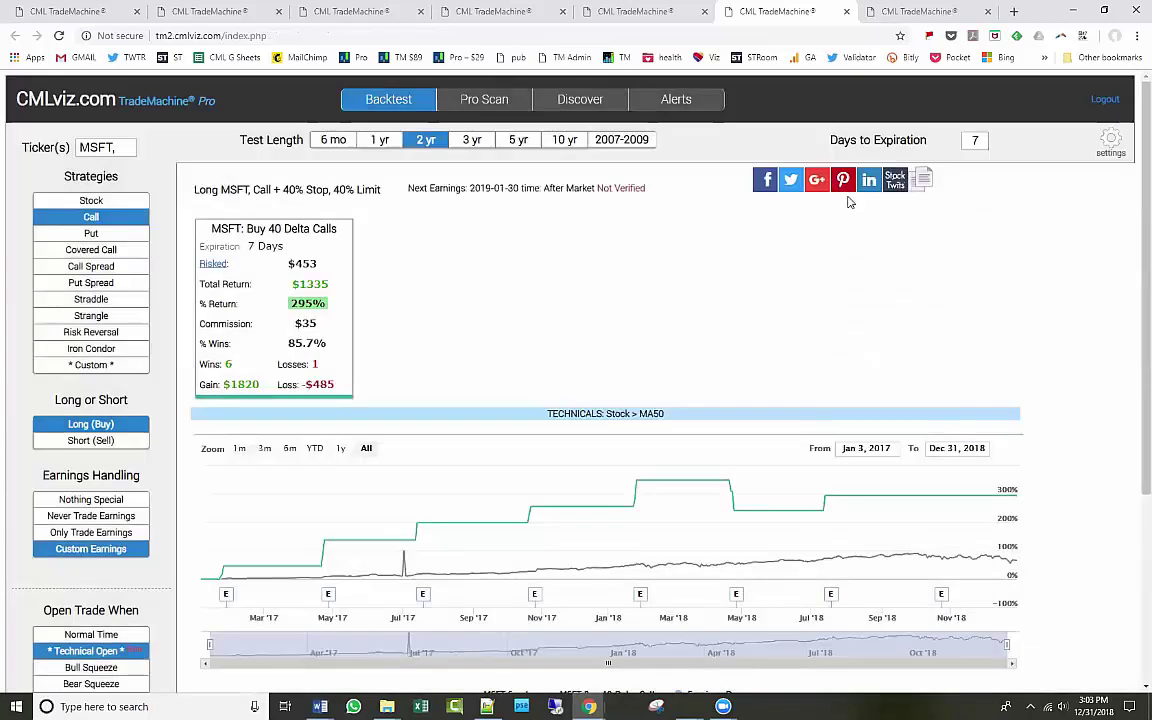
click(91, 233)
Try a 5-year test length, then extend the MSFT put backtest to 10 years.
click(520, 142)
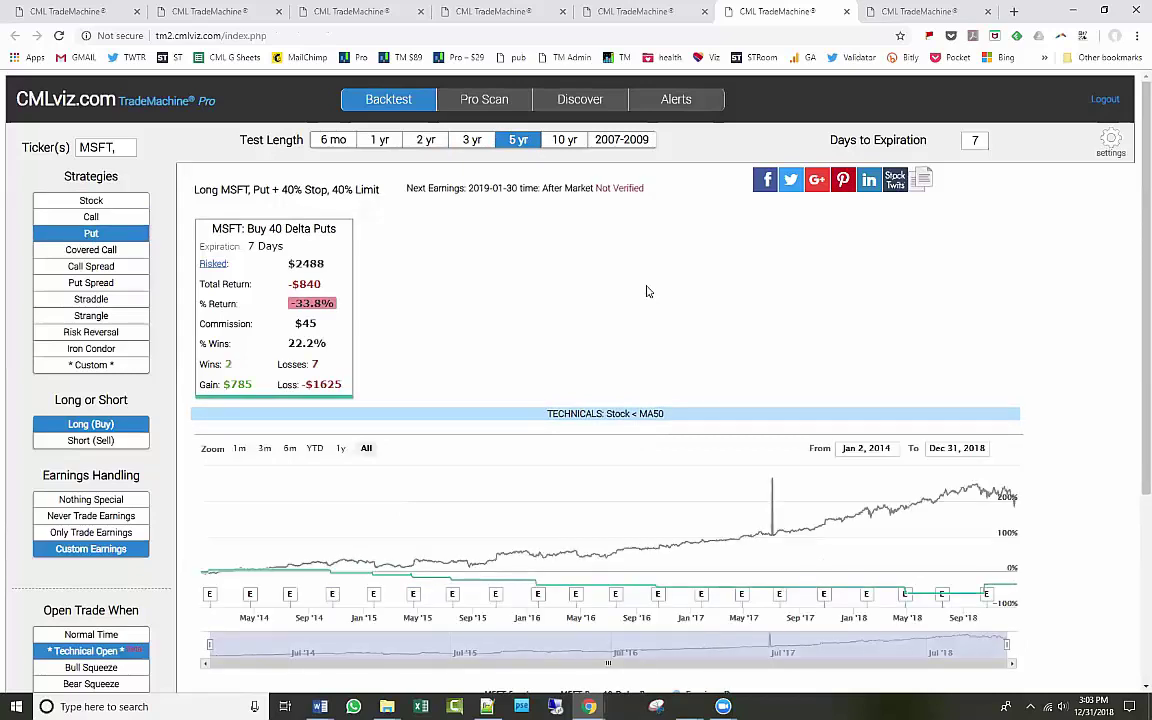
click(93, 652)
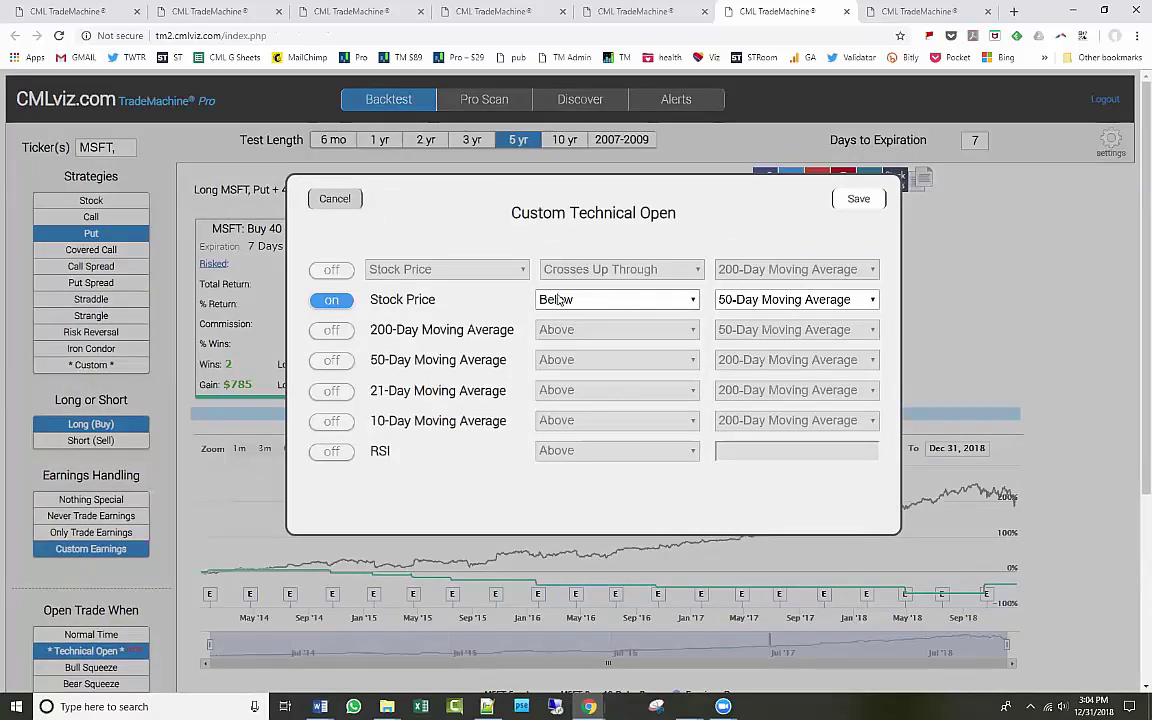
click(879, 198)
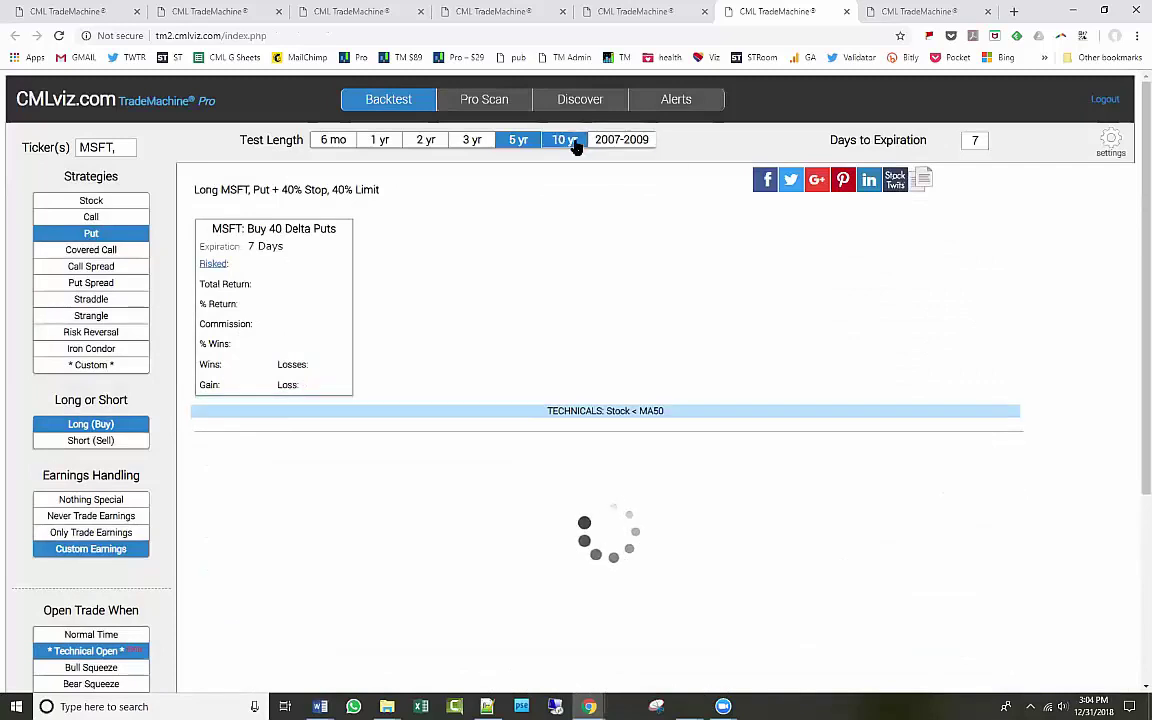
click(566, 141)
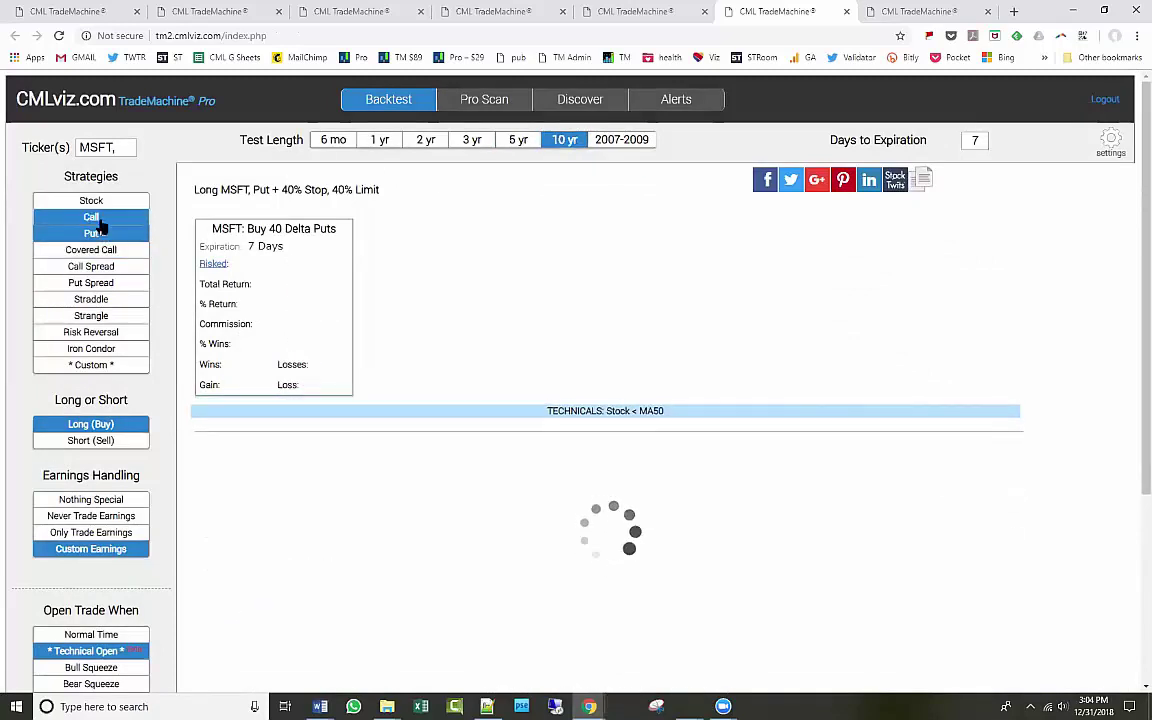
click(91, 650)
Add entry conditions: price crossing down through the 200-day average and 10-day average above stock price.
click(331, 269)
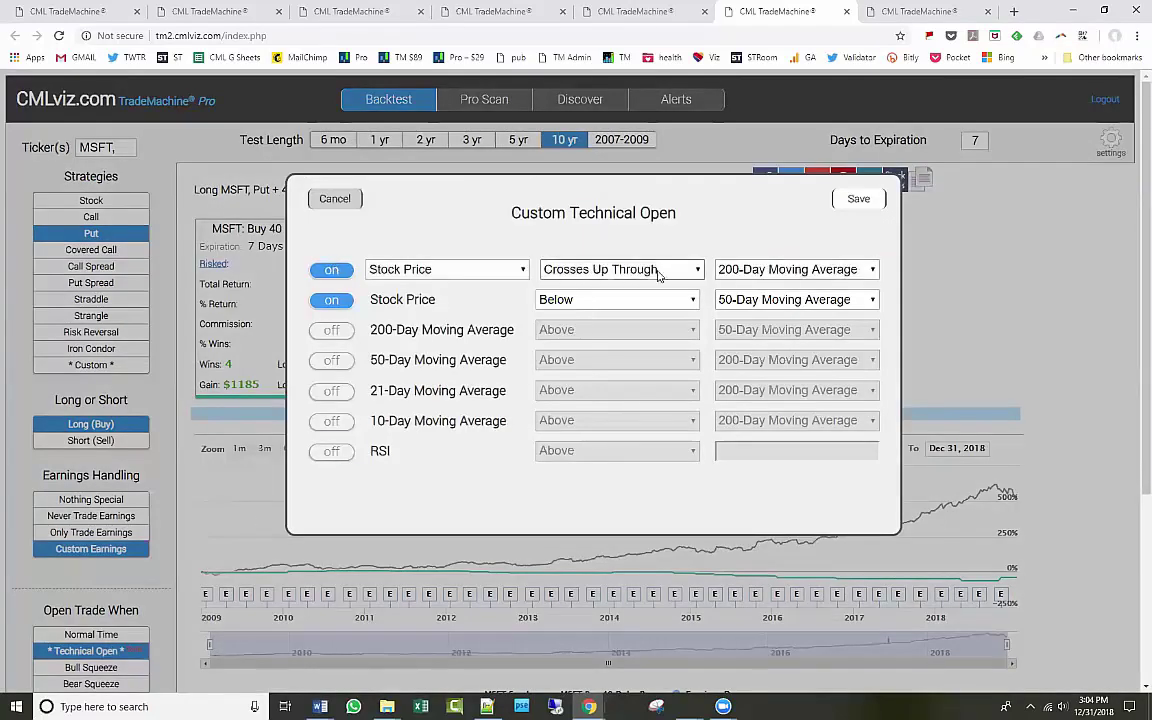
click(652, 269)
click(620, 302)
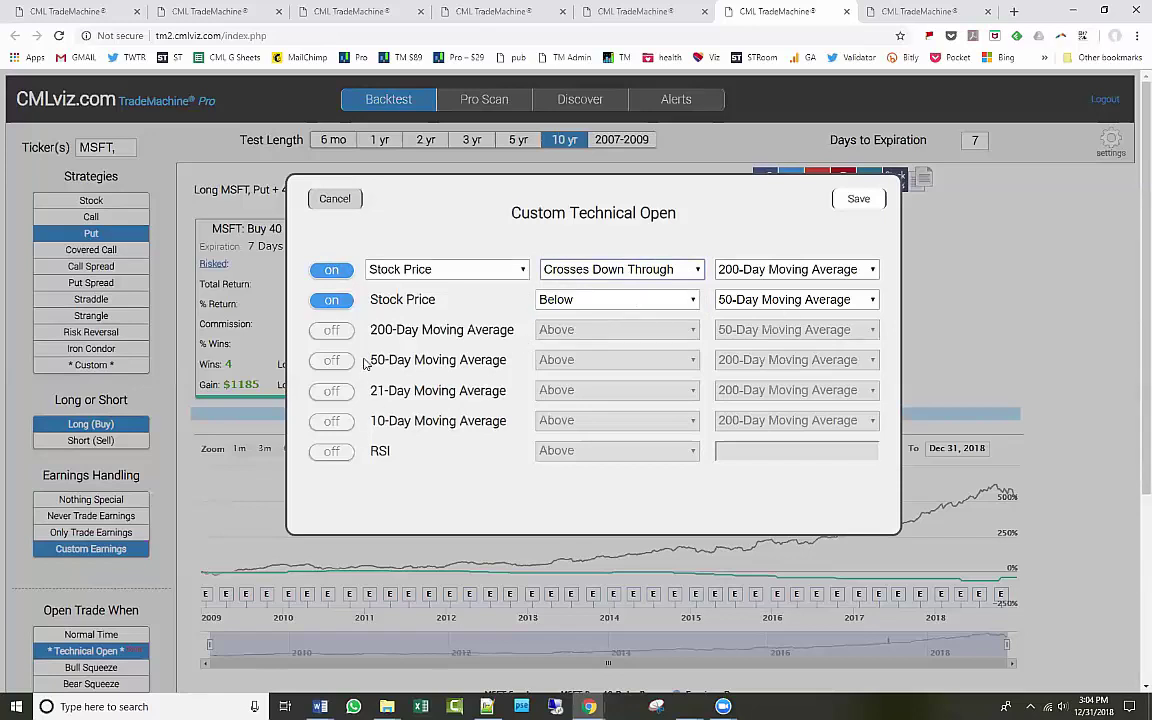
click(331, 421)
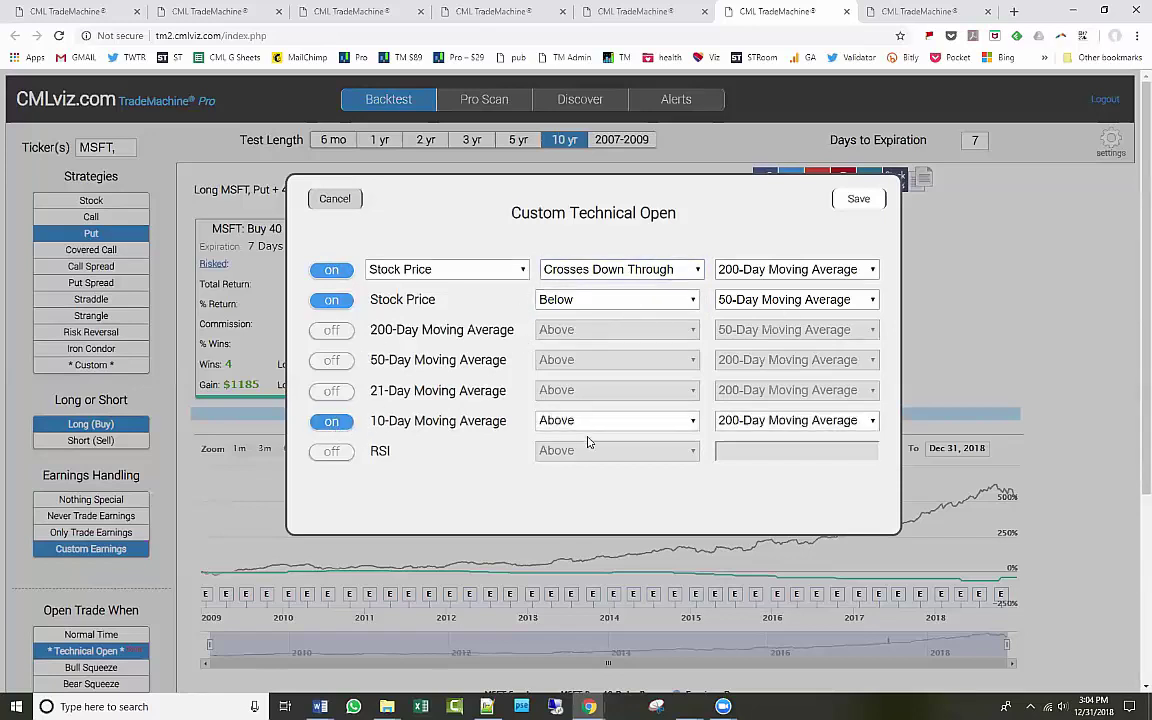
click(782, 421)
click(770, 485)
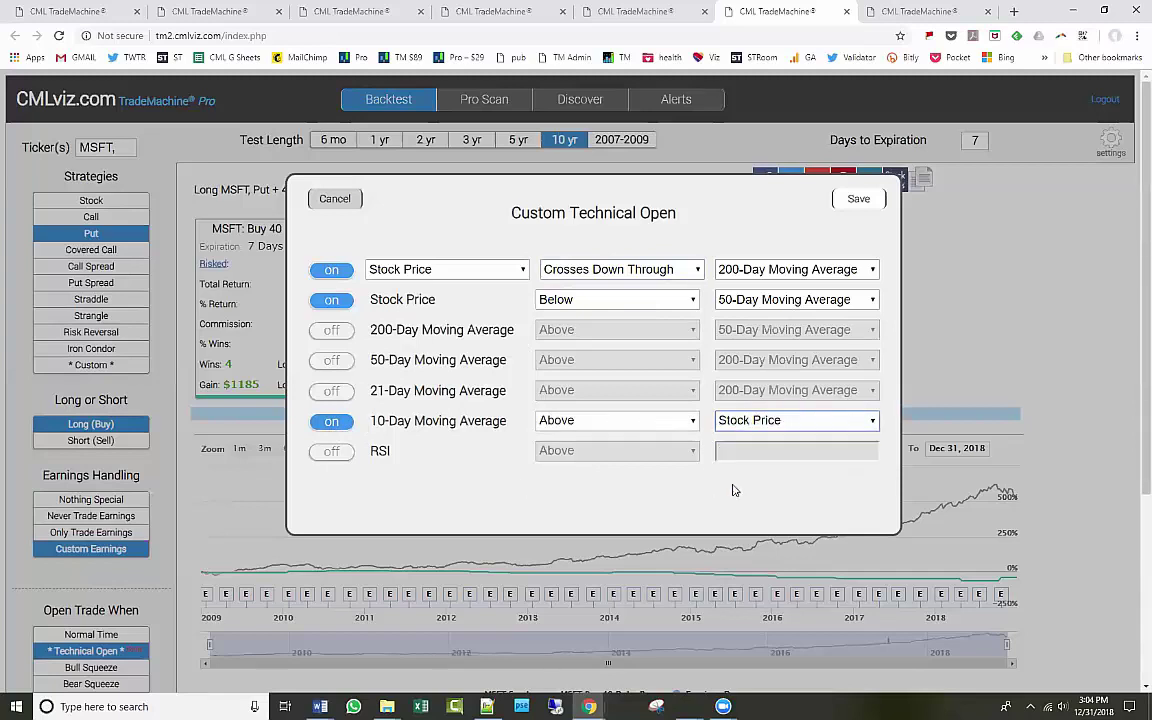
click(859, 199)
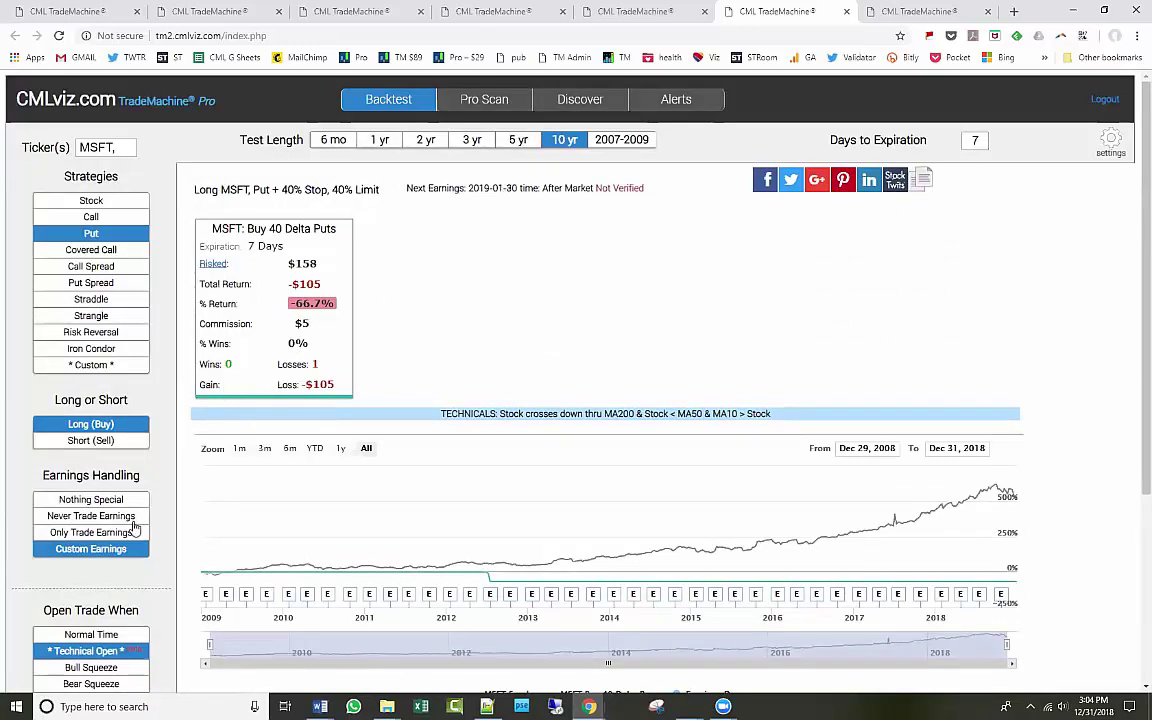
Set the MSFT put backtest's earnings handling to Never Trade Earnings.
click(100, 550)
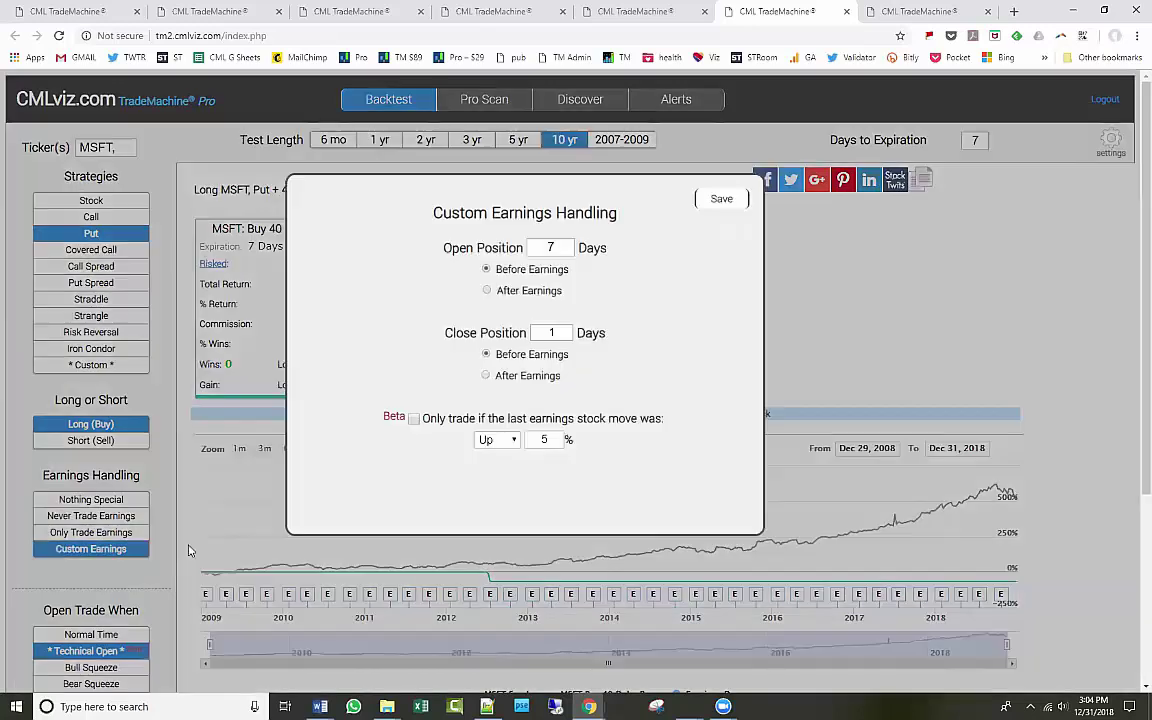
click(90, 516)
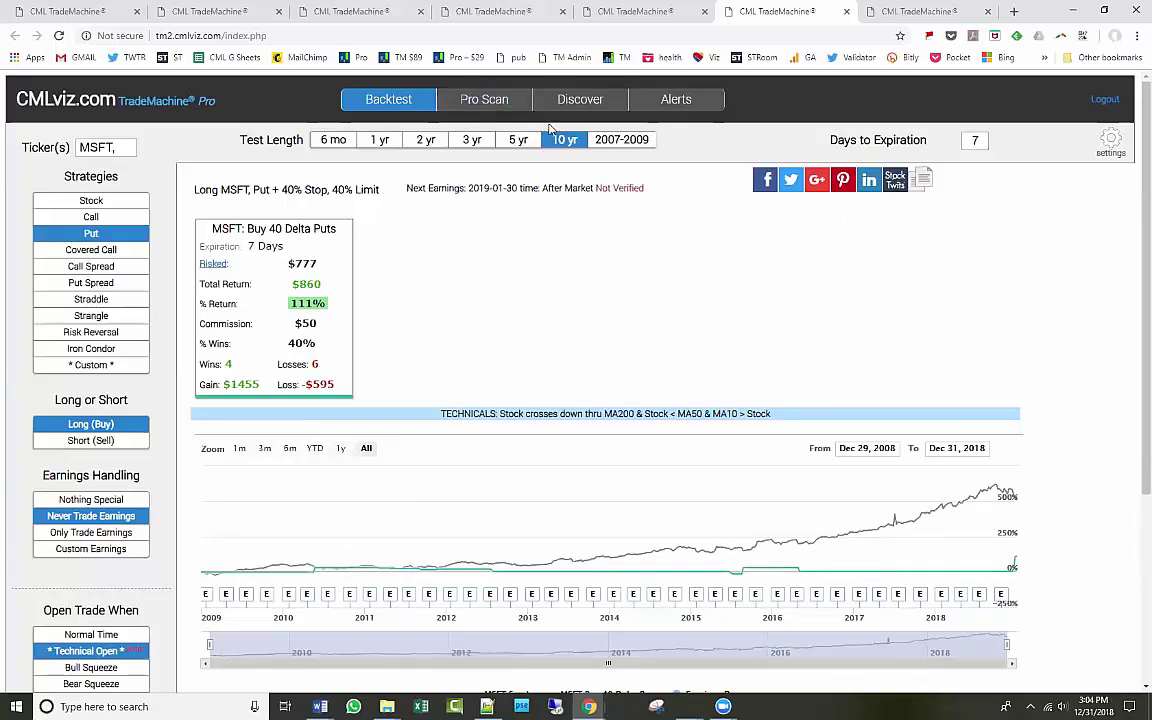
scroll(290, 480, down, 3)
scroll(505, 468, up, 3)
Swap the stock-below-50-day condition for a 200-day average below 50-day average rule.
click(105, 651)
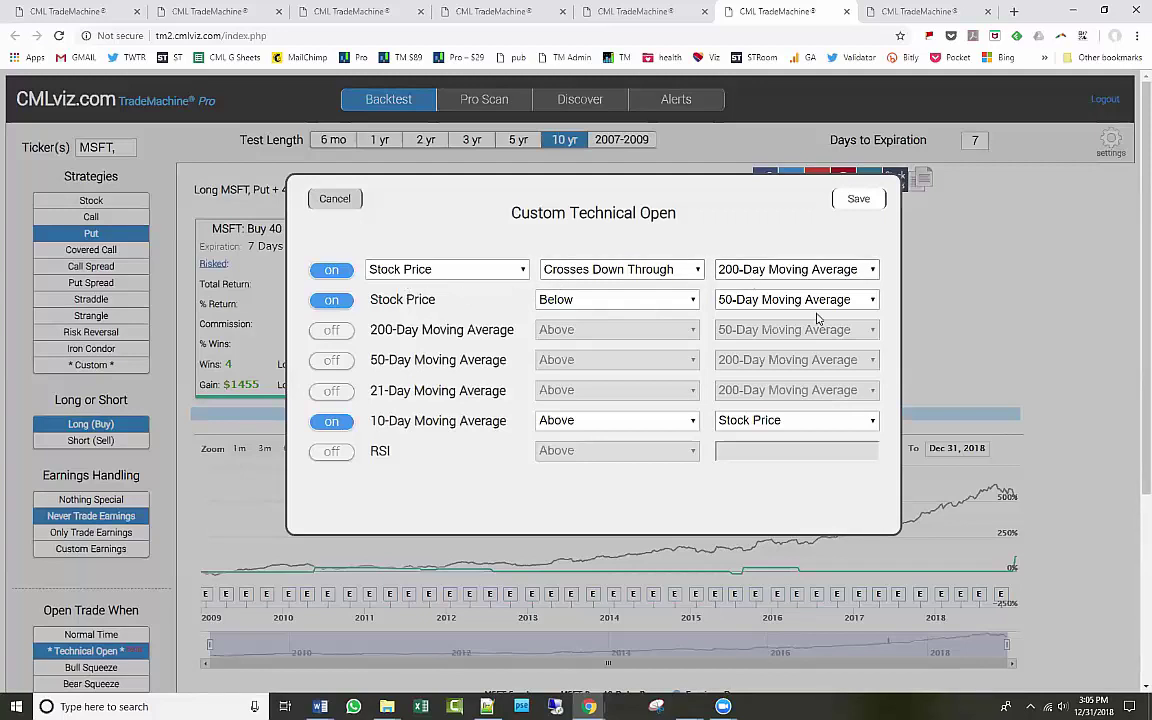
click(331, 300)
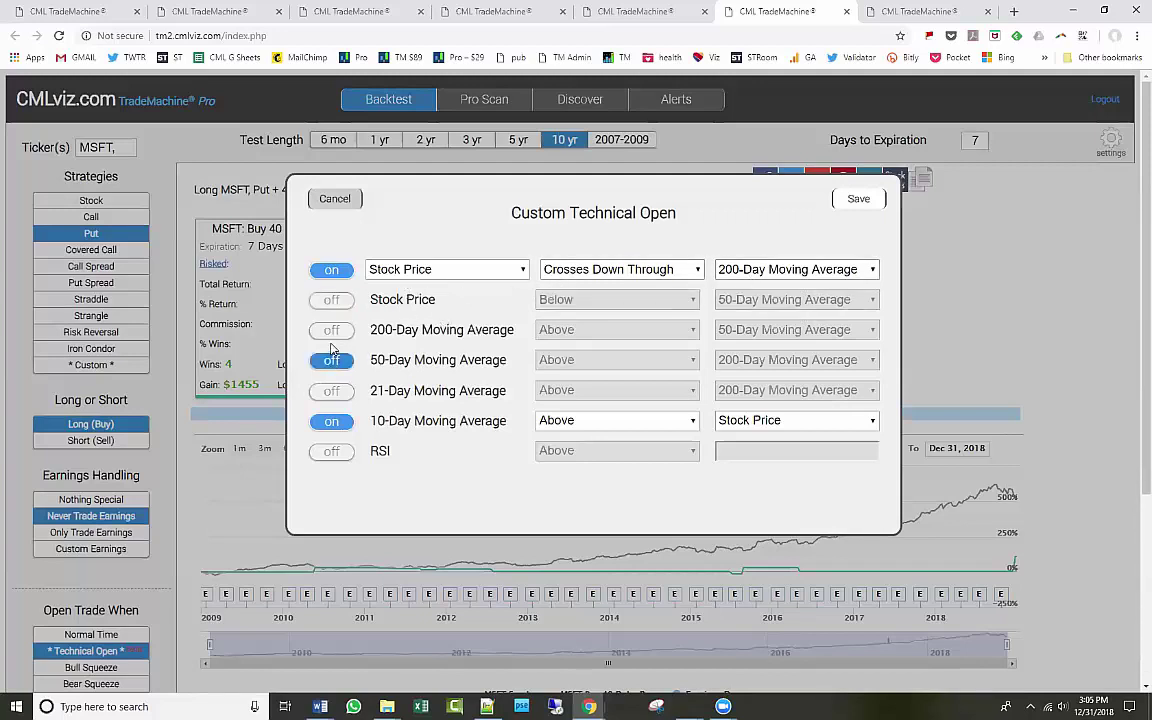
click(332, 335)
click(588, 329)
click(560, 361)
click(857, 198)
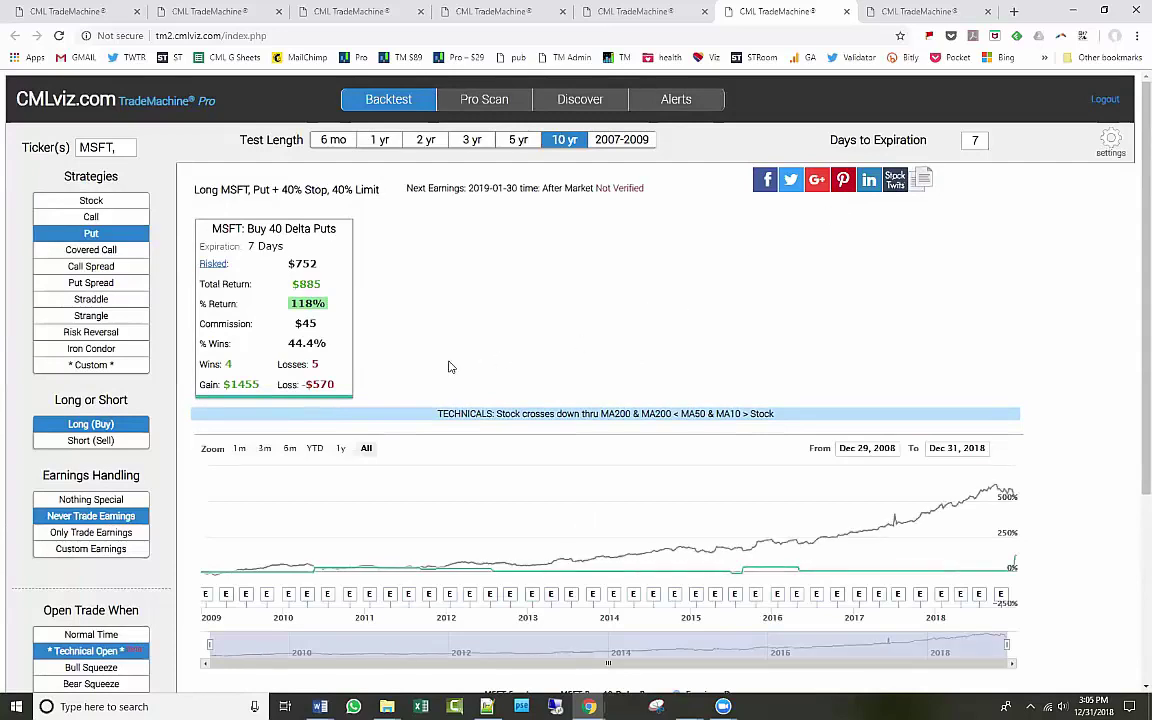
Compare the MSFT put backtest over 6 months, 2007-2009 and 10 years.
click(98, 651)
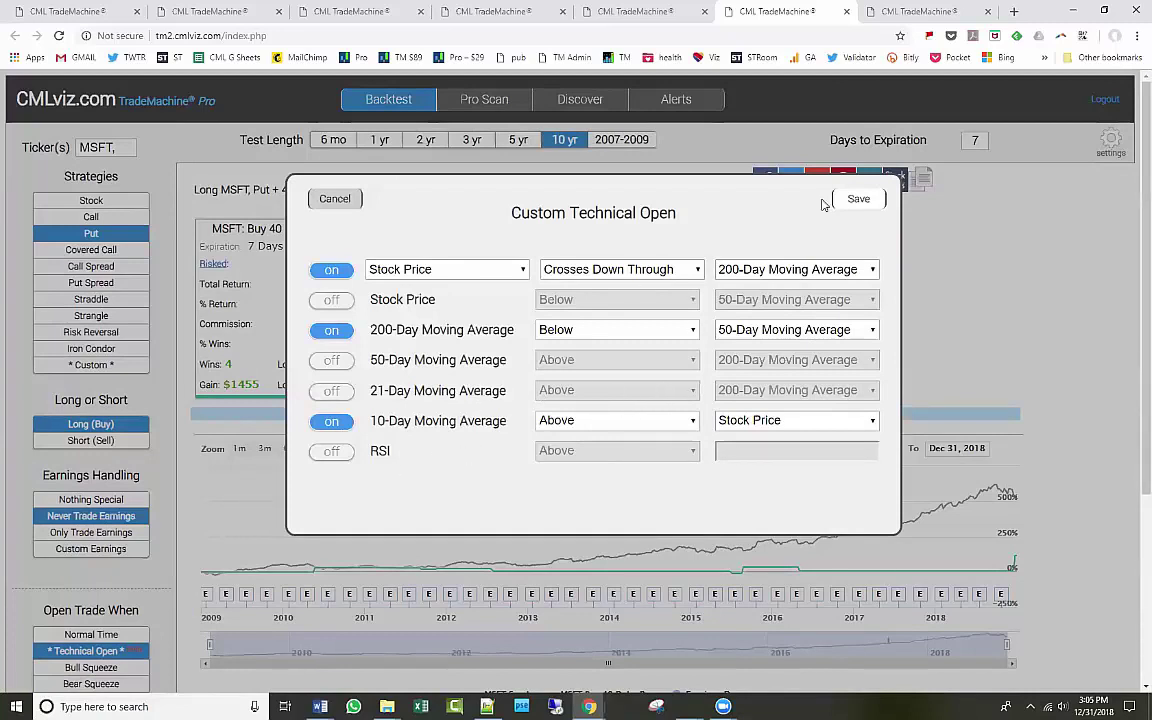
click(856, 199)
click(333, 141)
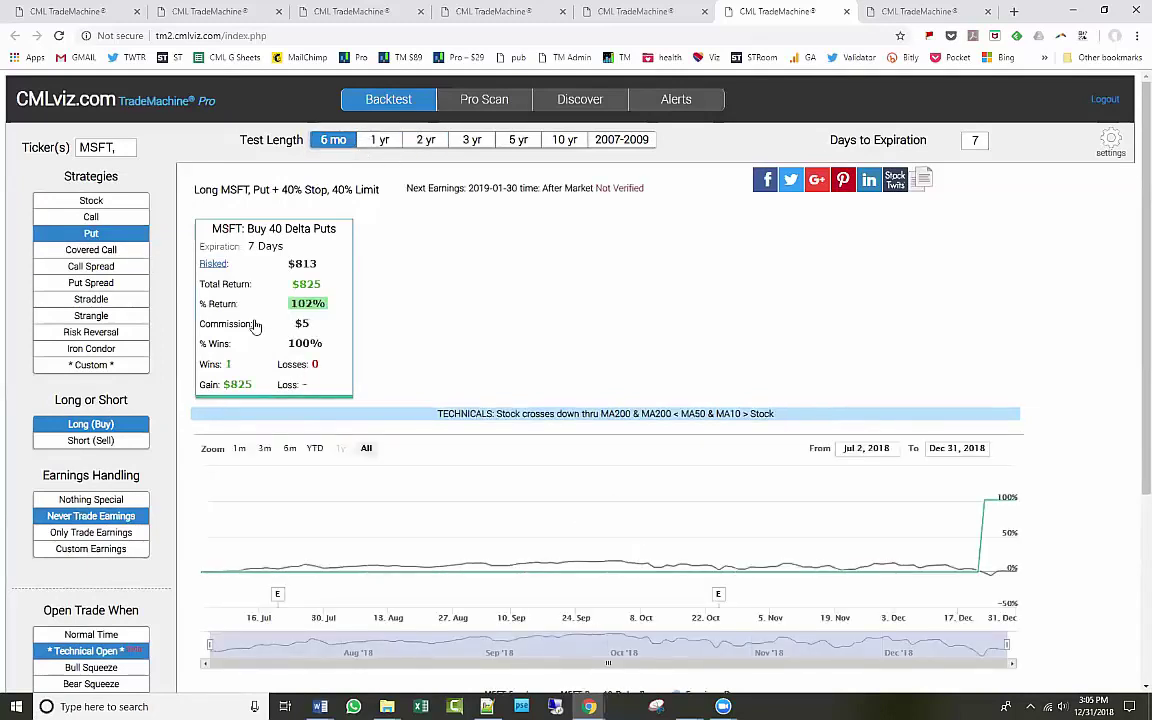
click(630, 143)
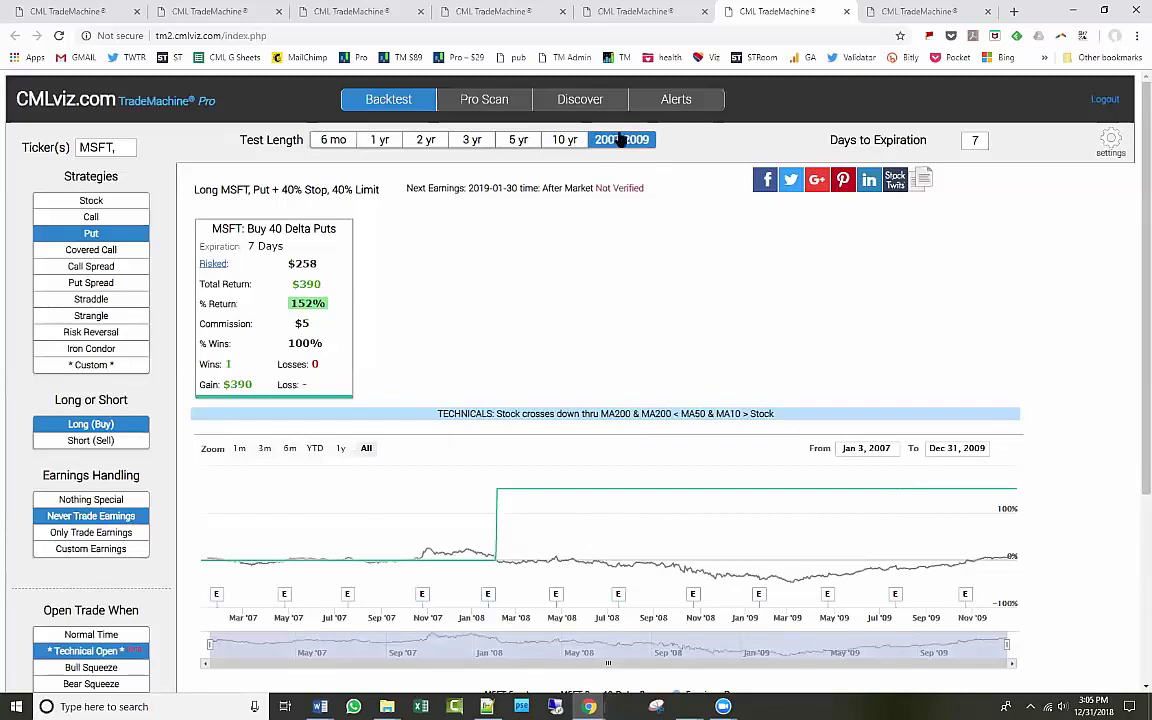
click(333, 141)
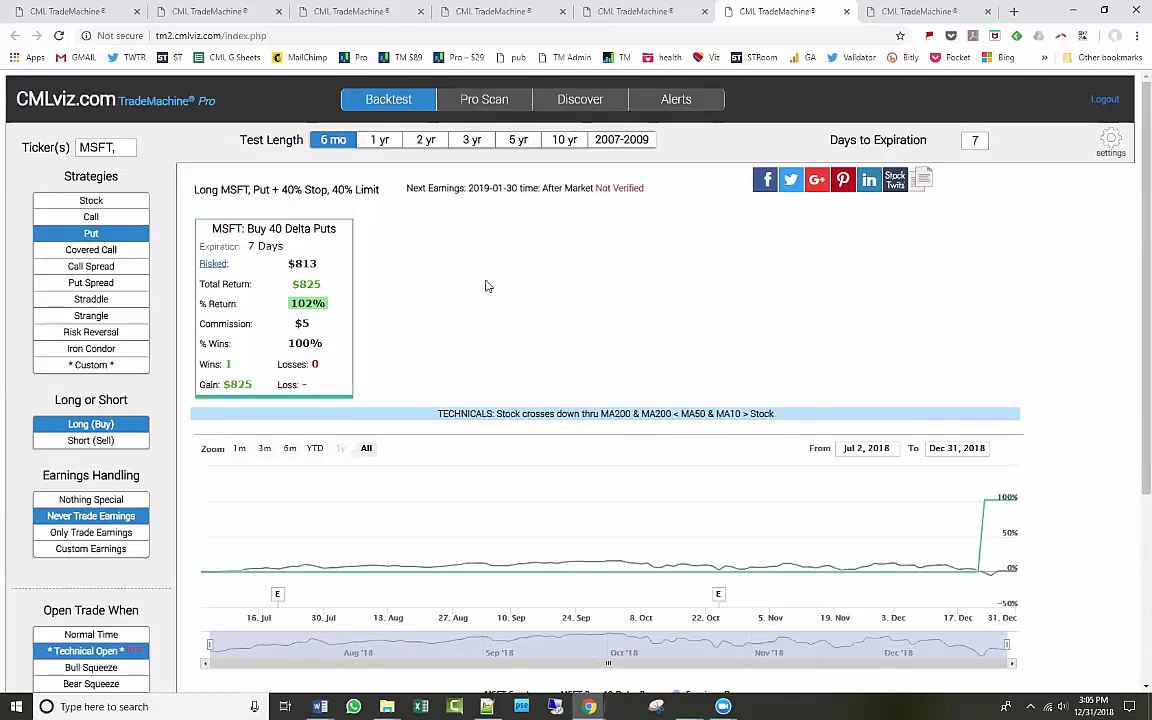
click(563, 140)
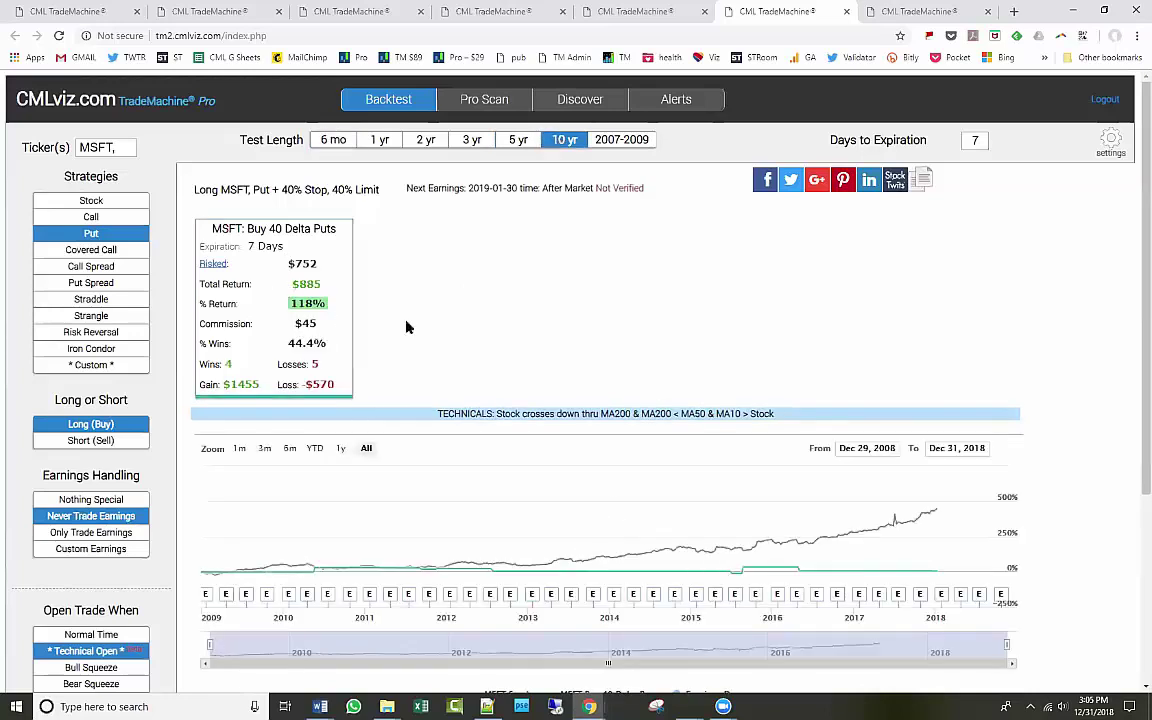
Add an RSI above 30 condition to the technical entry rules.
click(112, 652)
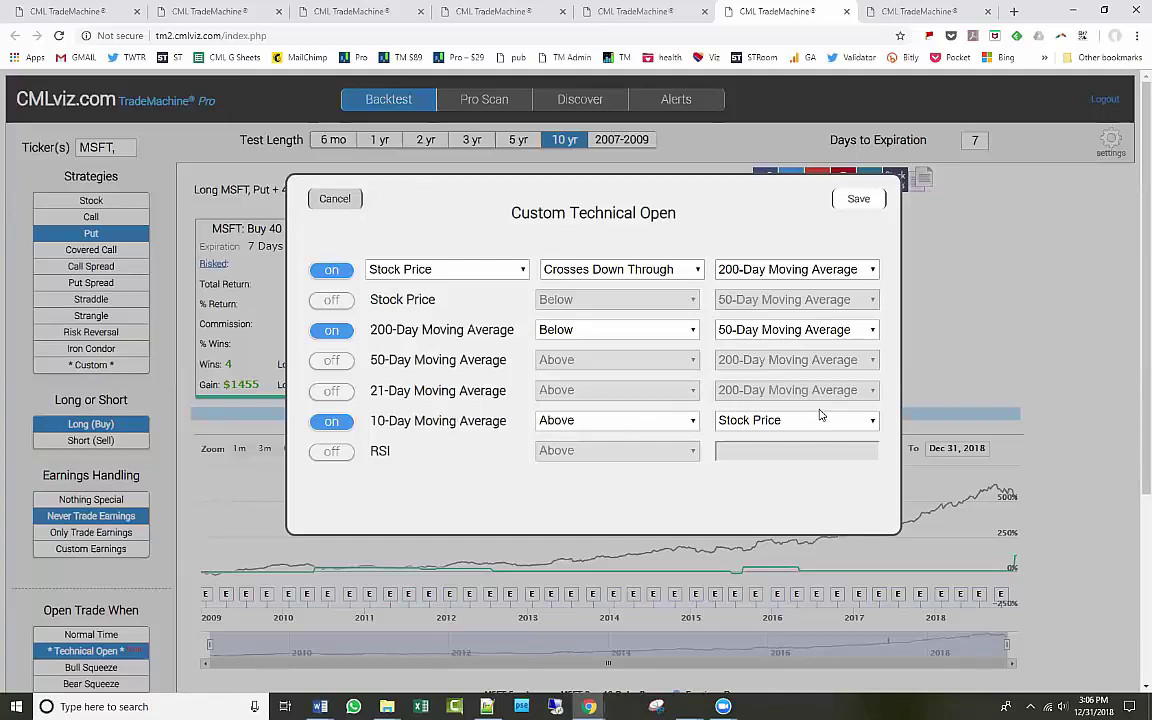
click(331, 455)
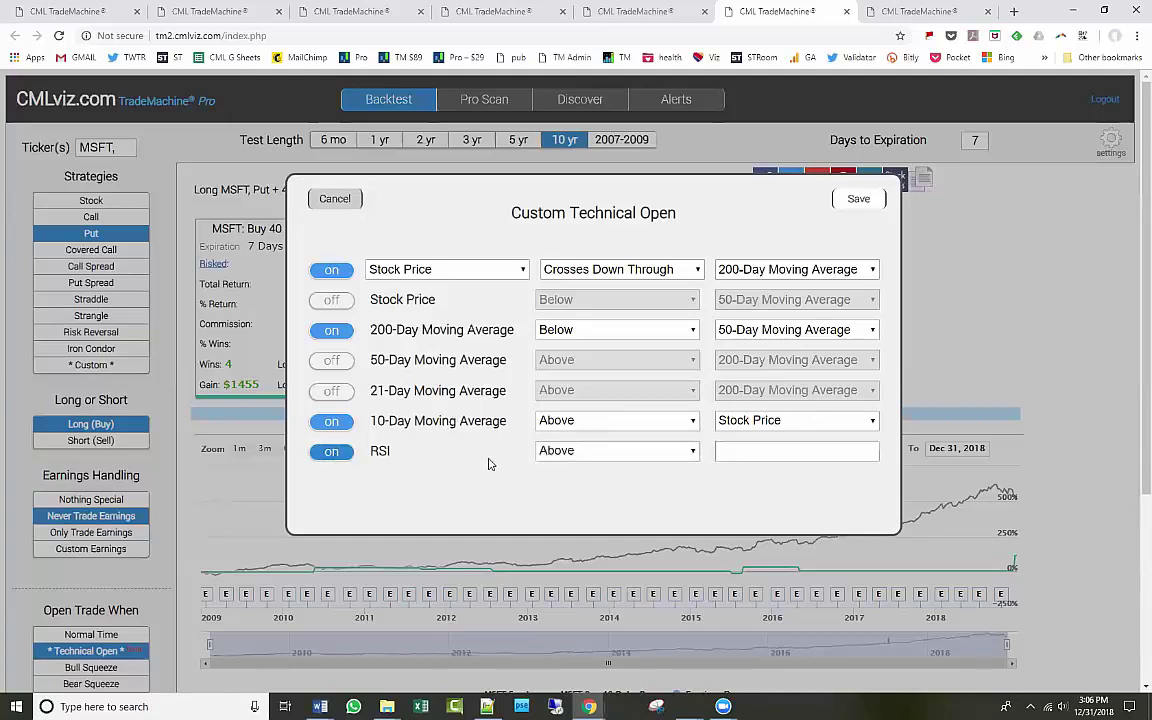
click(806, 444)
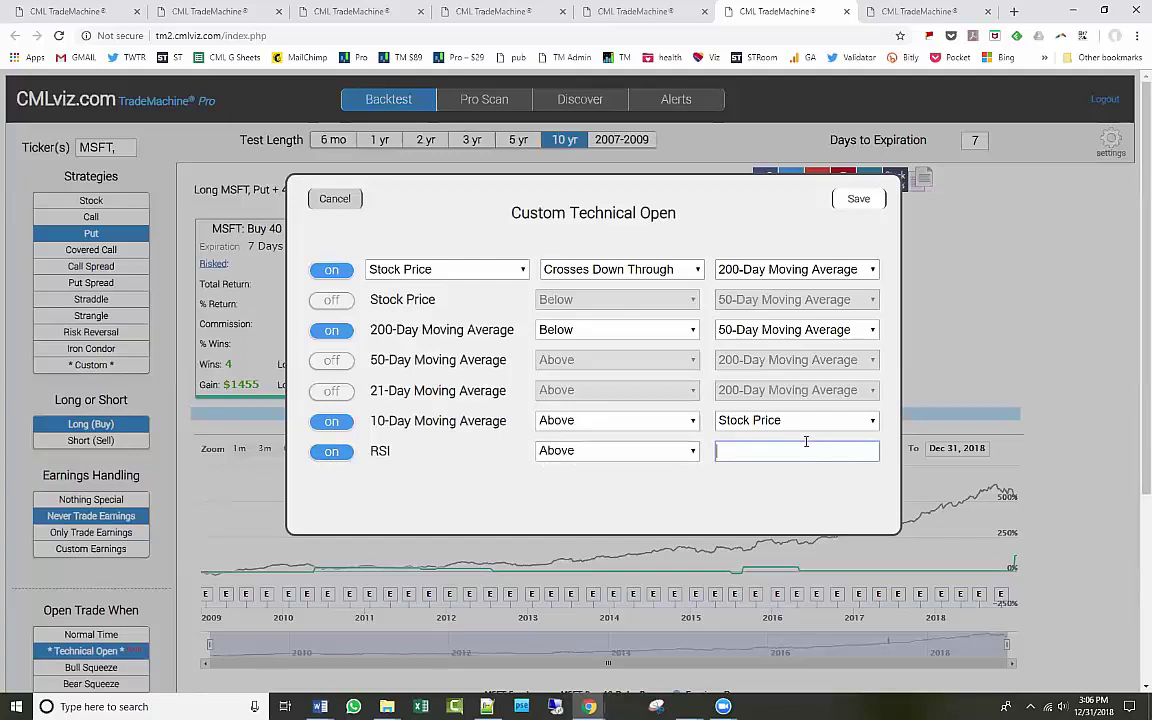
text(30)
click(857, 200)
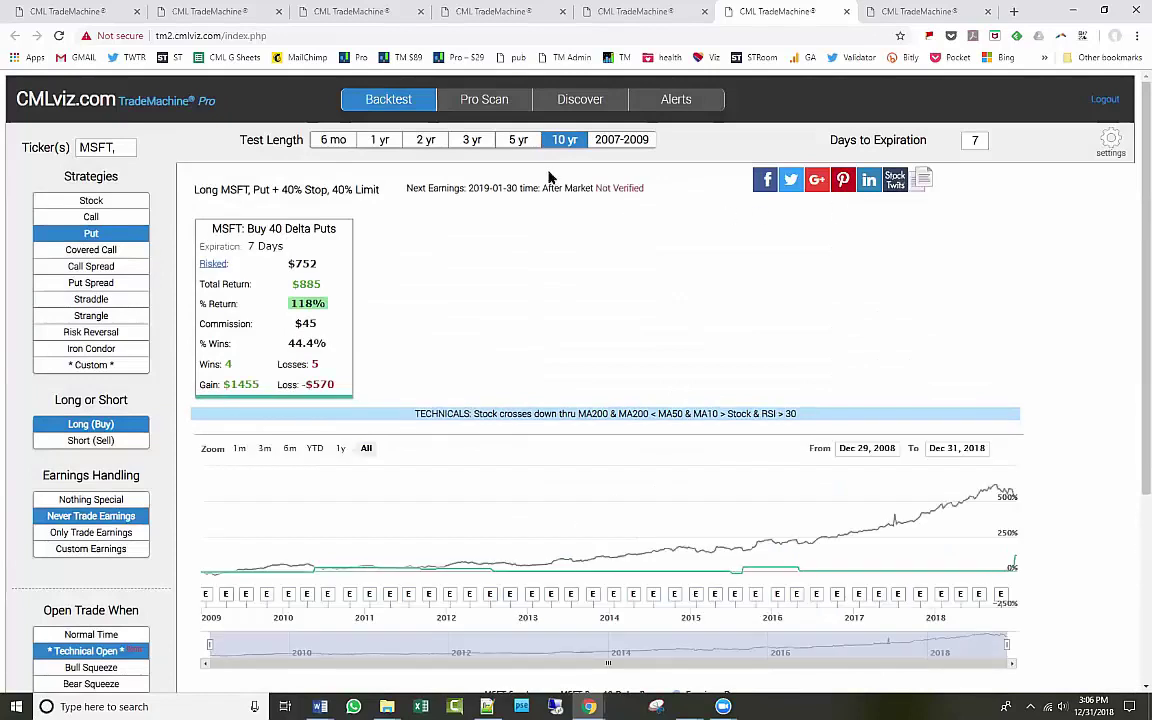
Check the 2007-2009 period, then return to the 6-month MSFT put results.
click(627, 145)
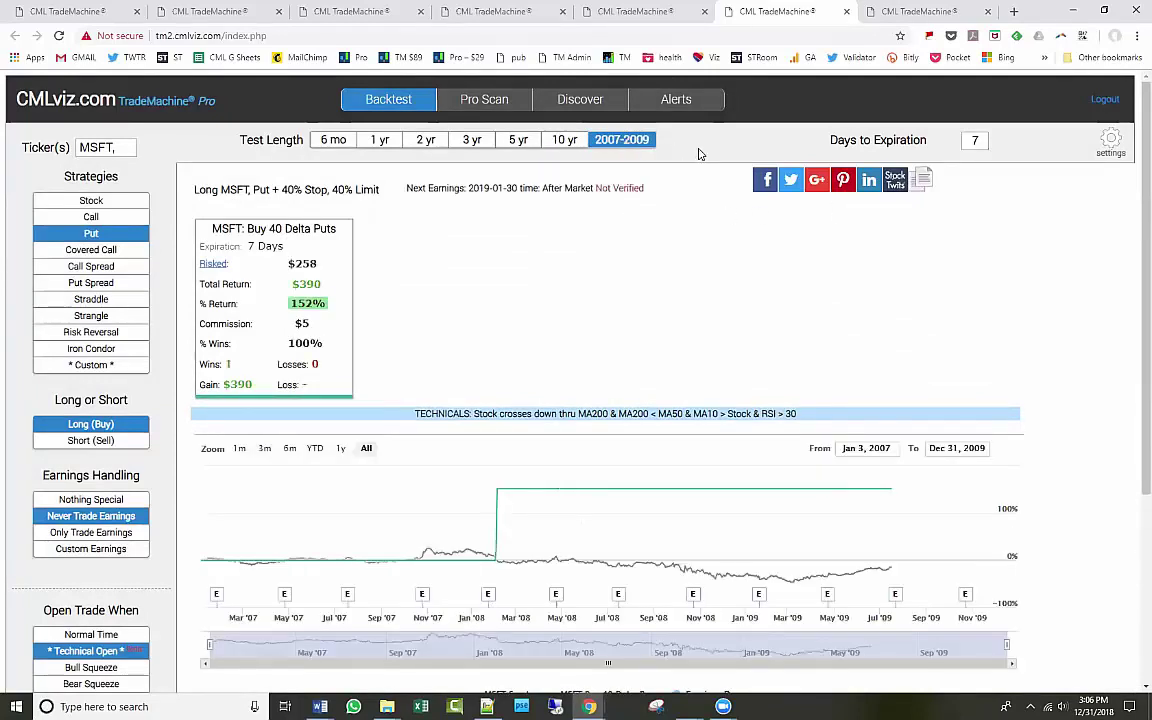
click(326, 141)
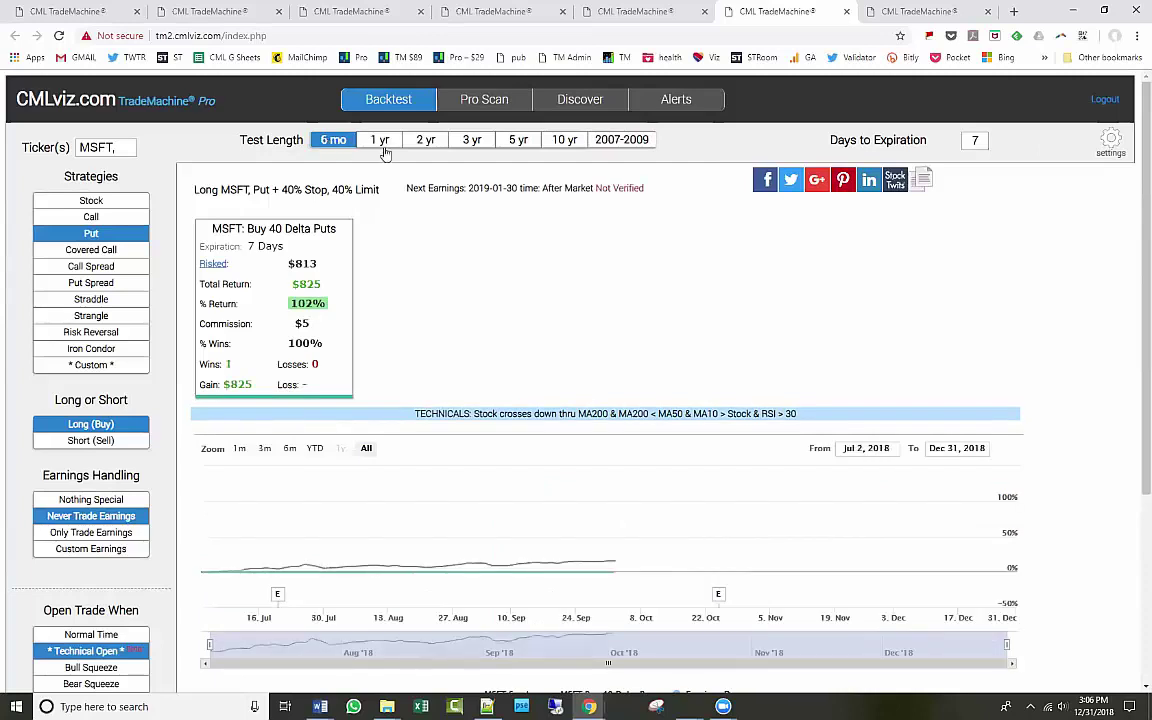
scroll(250, 500, down, 3)
scroll(236, 601, up, 3)
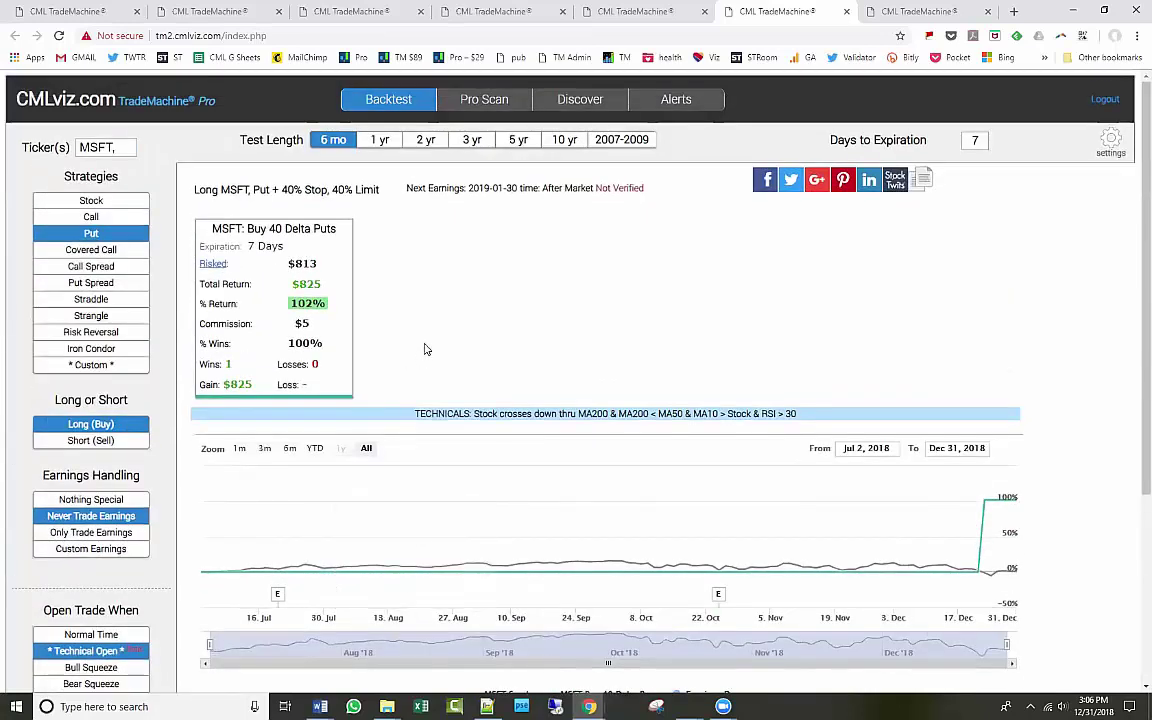
click(128, 147)
Add AMZN, AAPL and FB to the put backtest and compare 2007-2009 with 6-month results.
text(AMZN,)
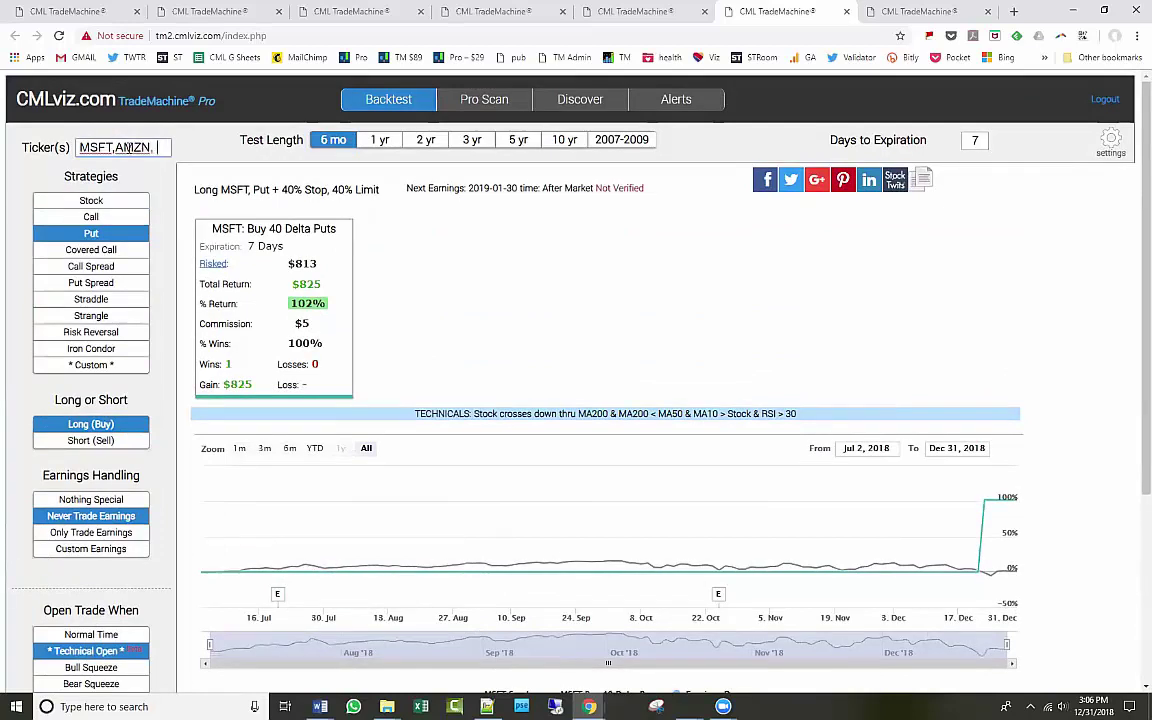
text( AAPL,)
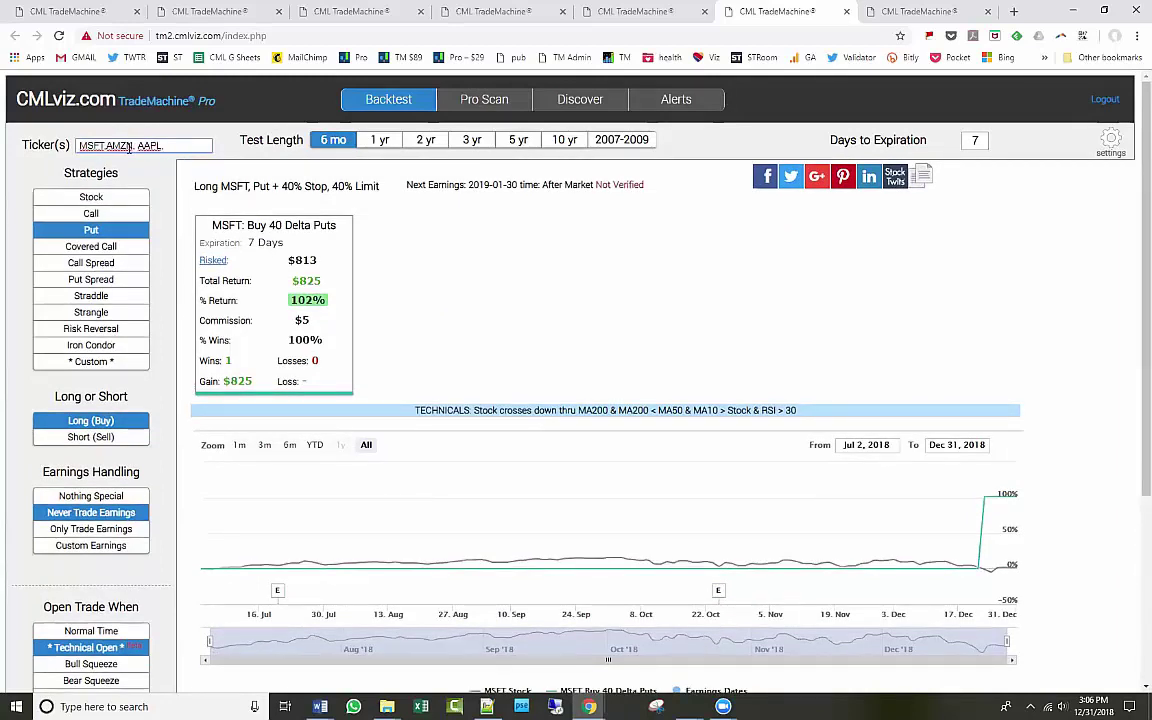
text( FB)
key(Return)
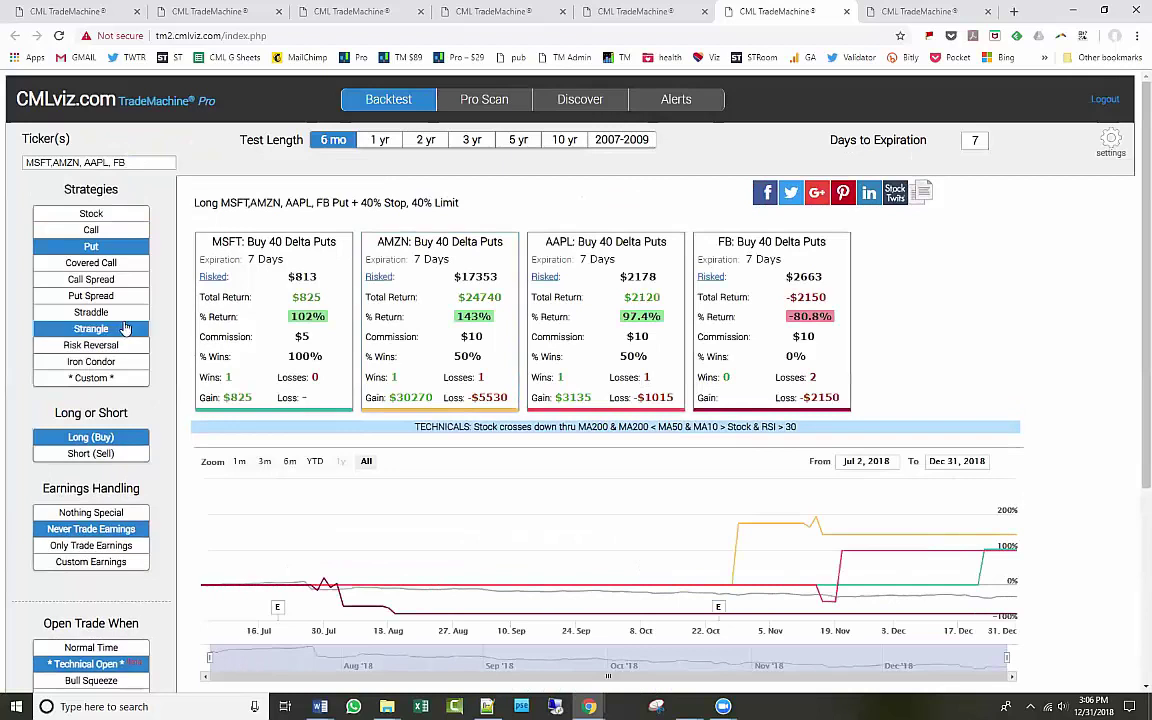
click(620, 140)
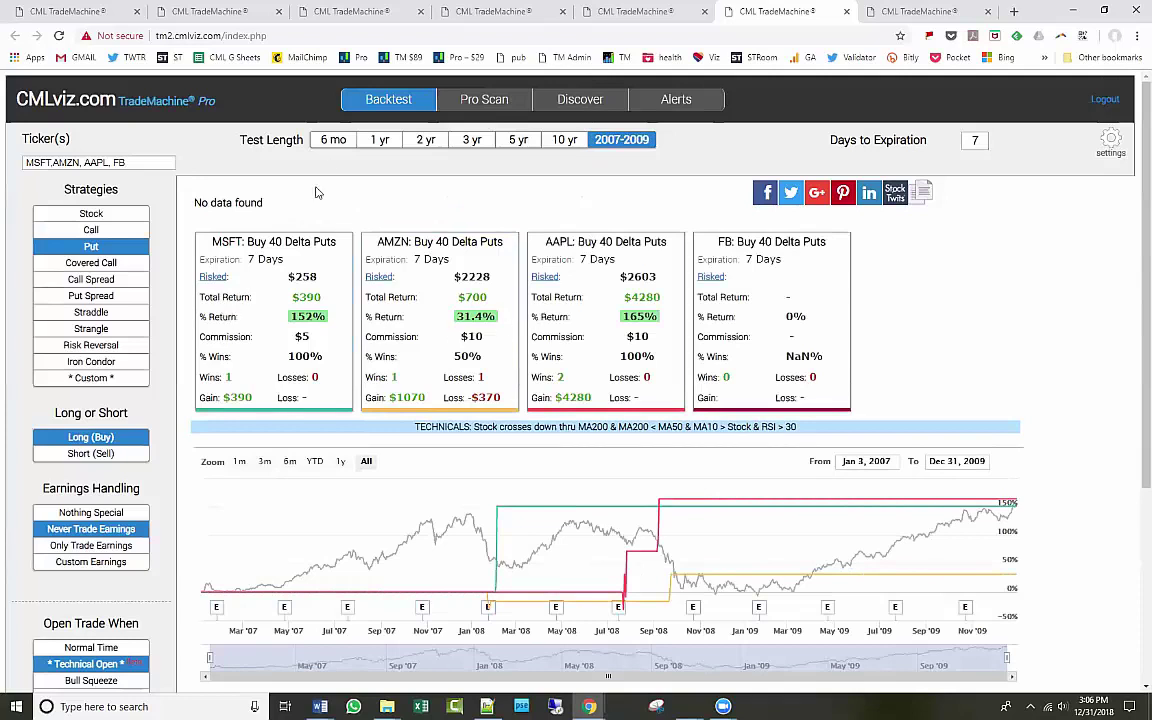
click(333, 140)
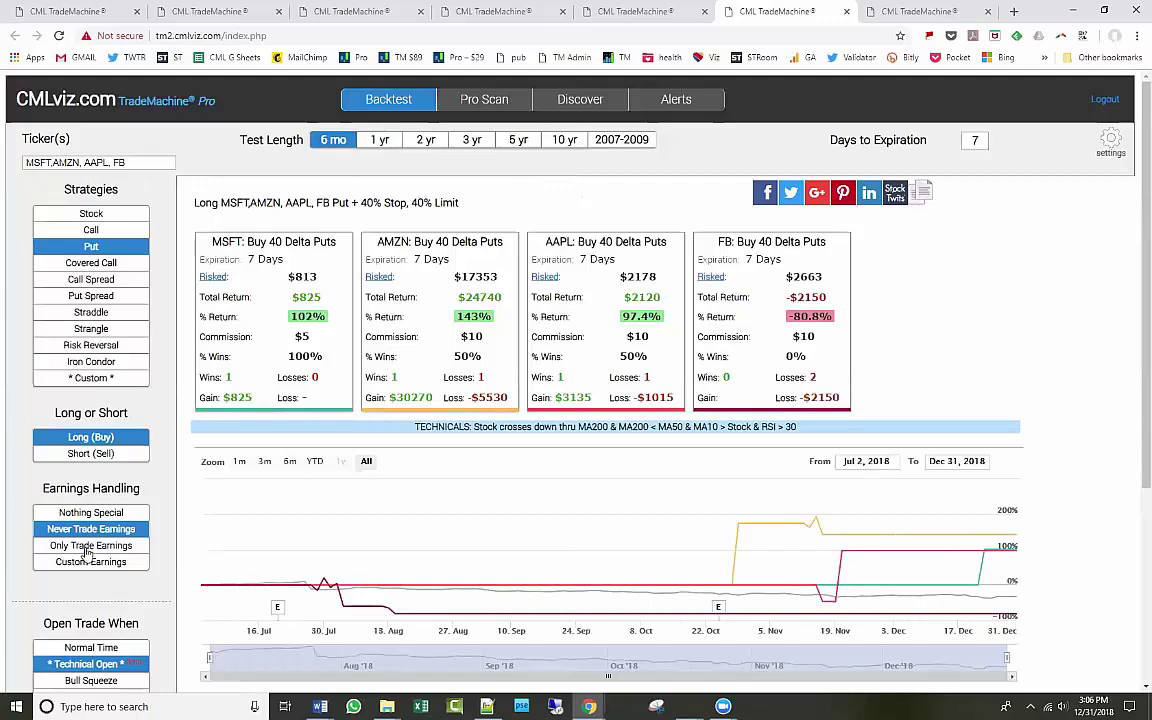
click(91, 664)
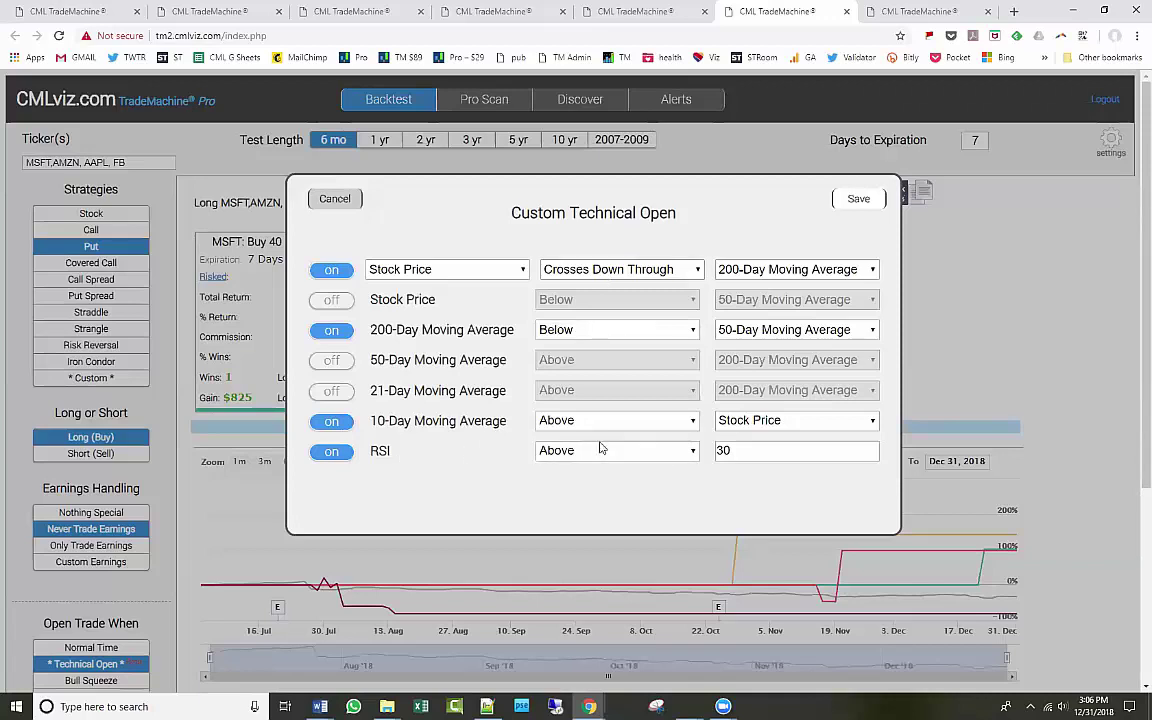
Save the entry conditions, view the 2007-2009 results, then go to the Discover page.
click(859, 200)
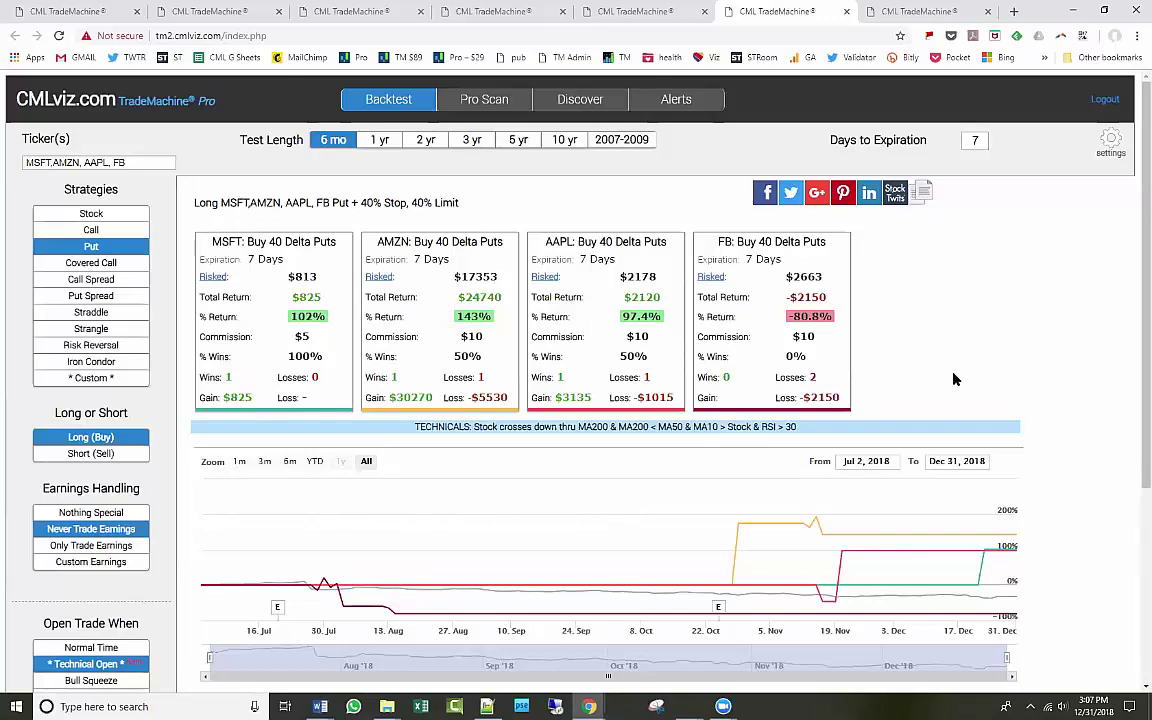
click(641, 146)
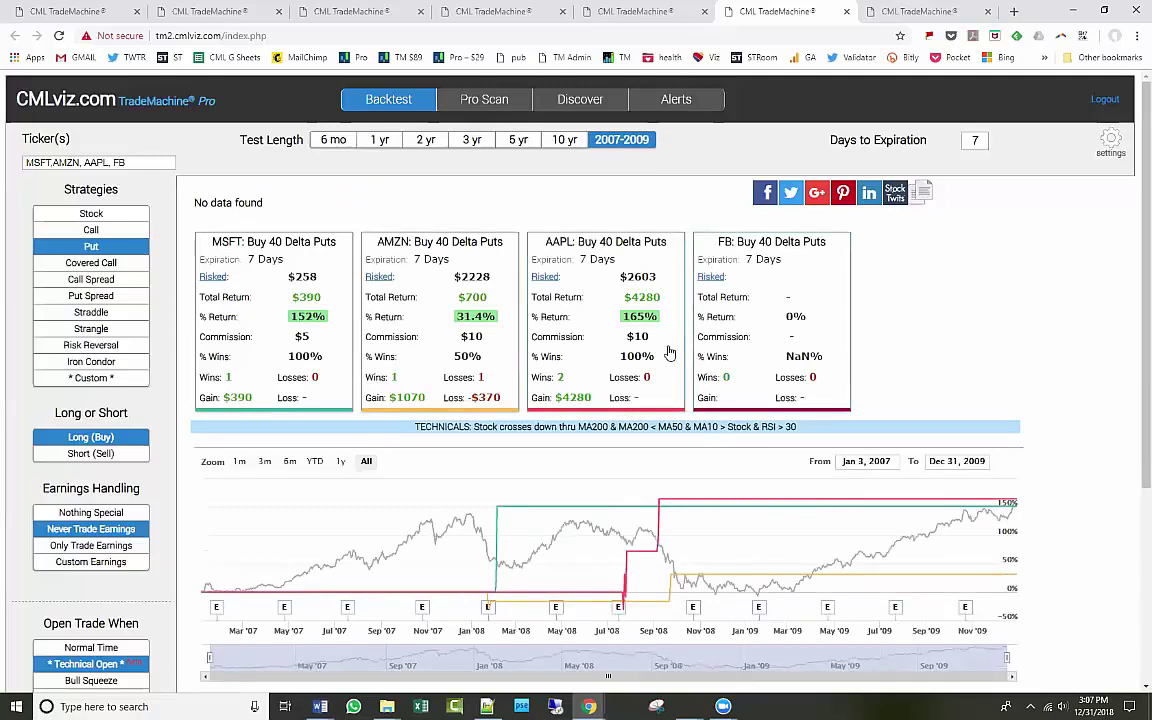
click(597, 110)
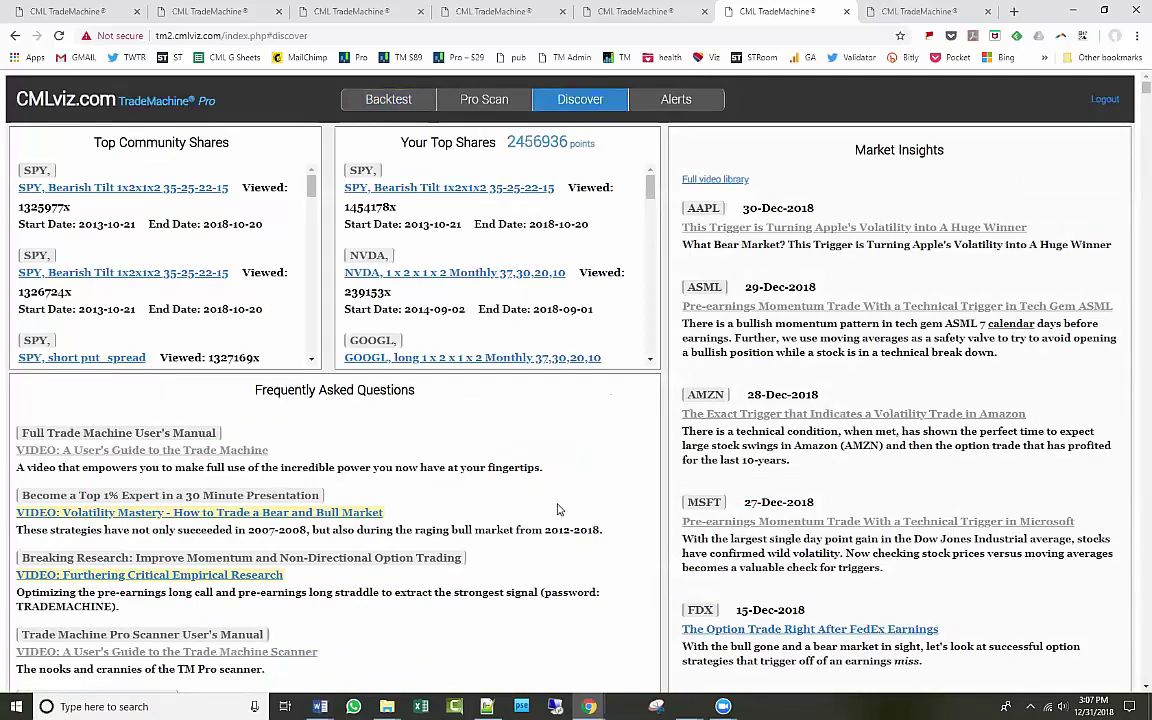
scroll(558, 510, down, 2)
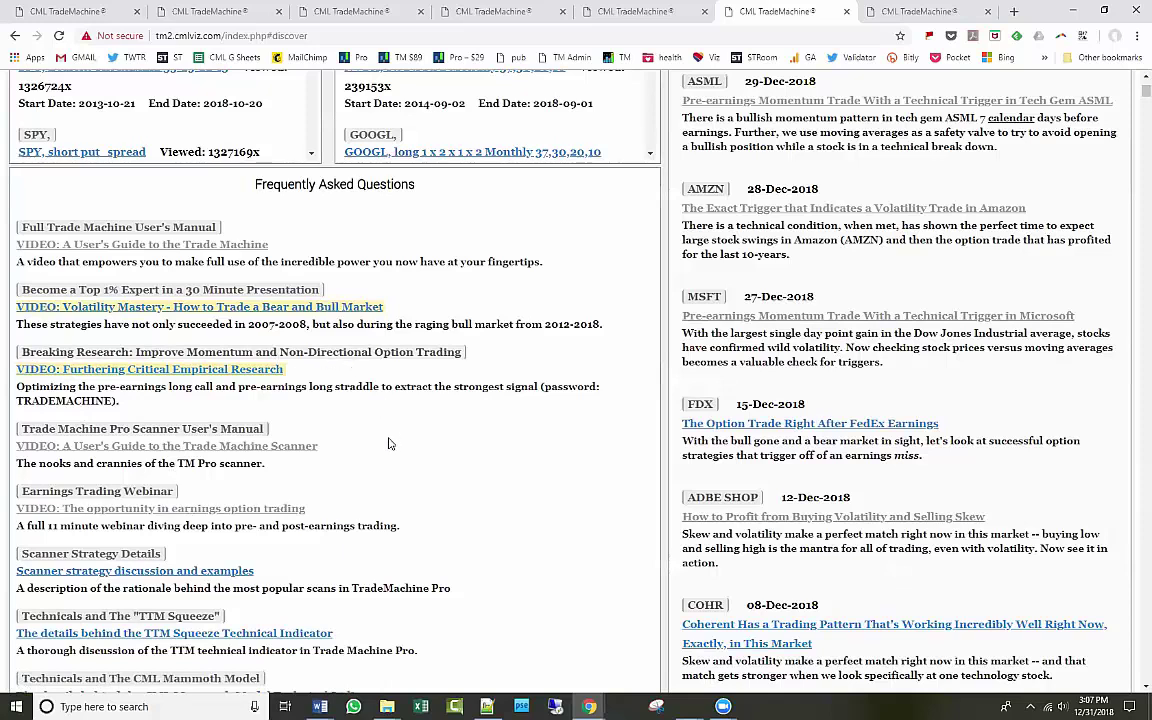
drag(385, 307, 18, 302)
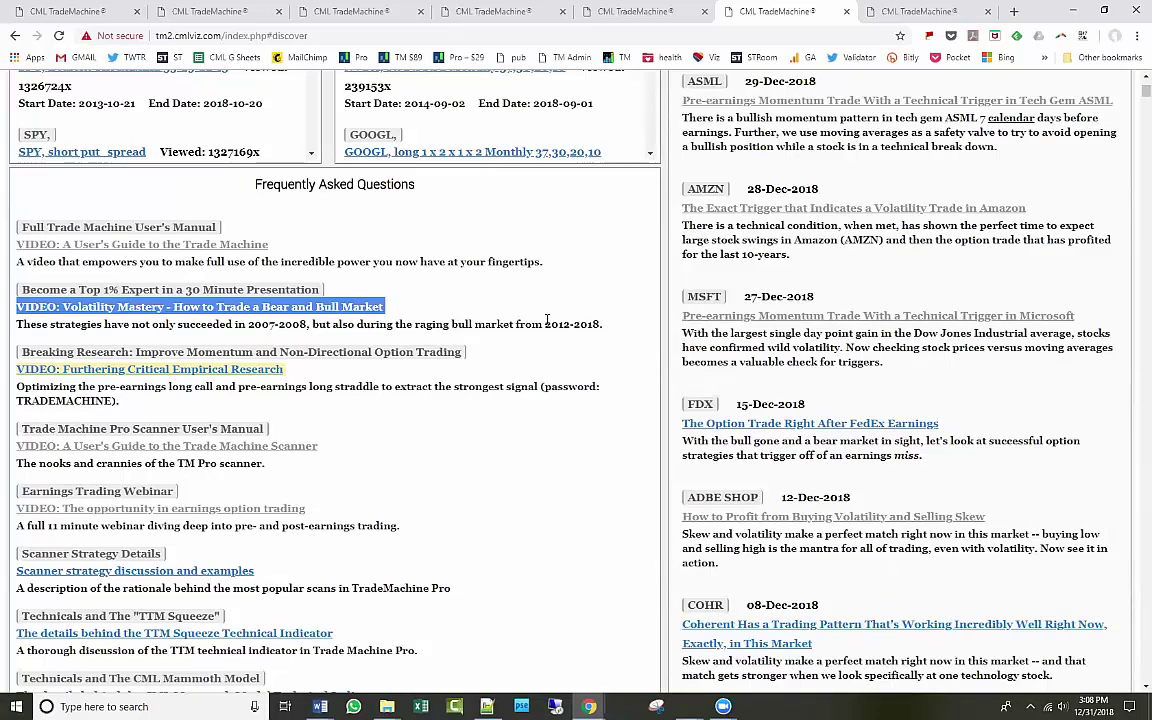
click(519, 318)
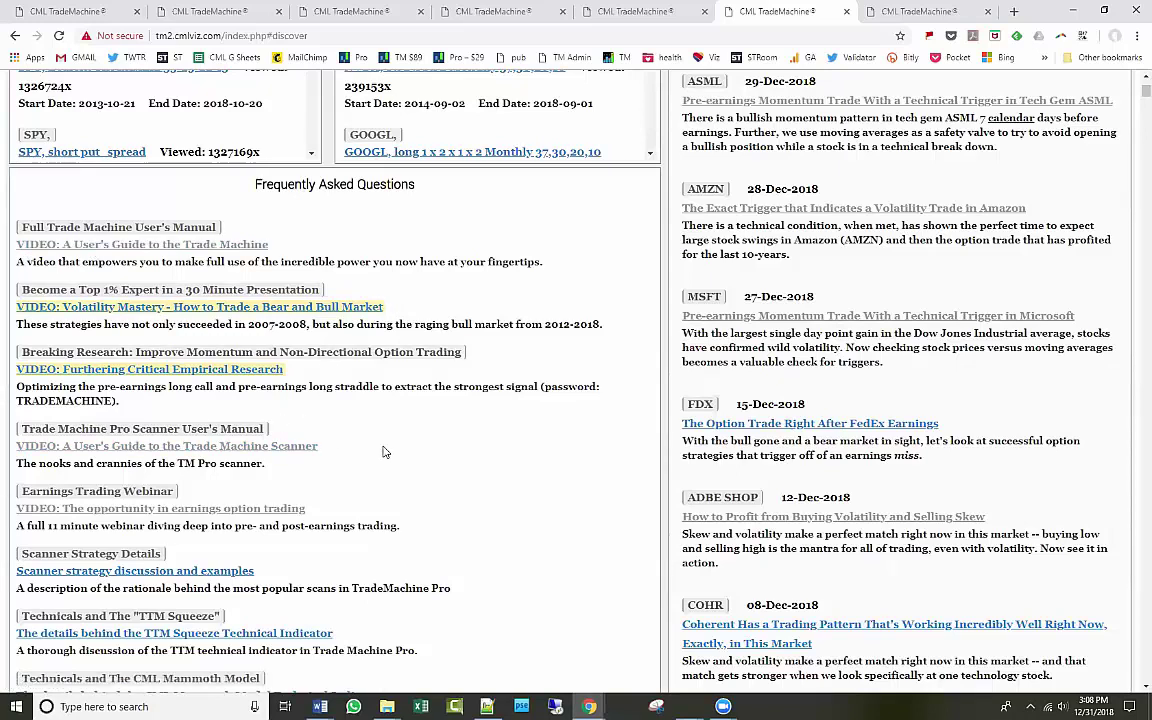
scroll(383, 452, down, 3)
scroll(425, 495, down, 3)
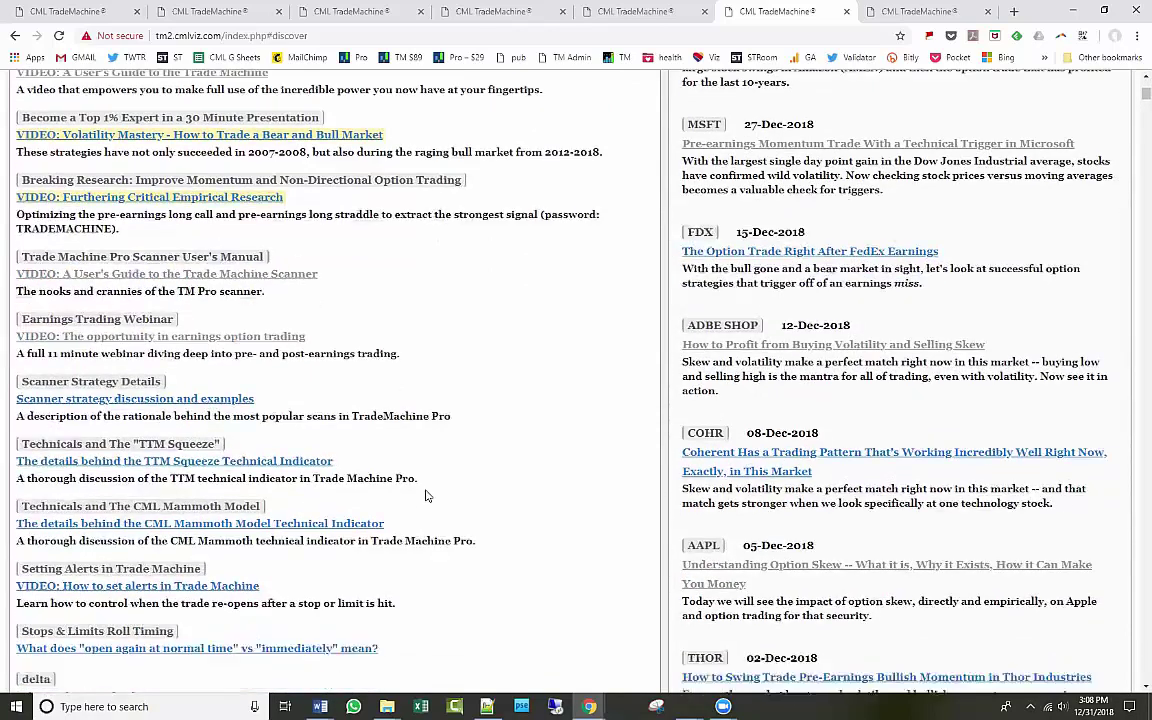
scroll(275, 464, down, 1)
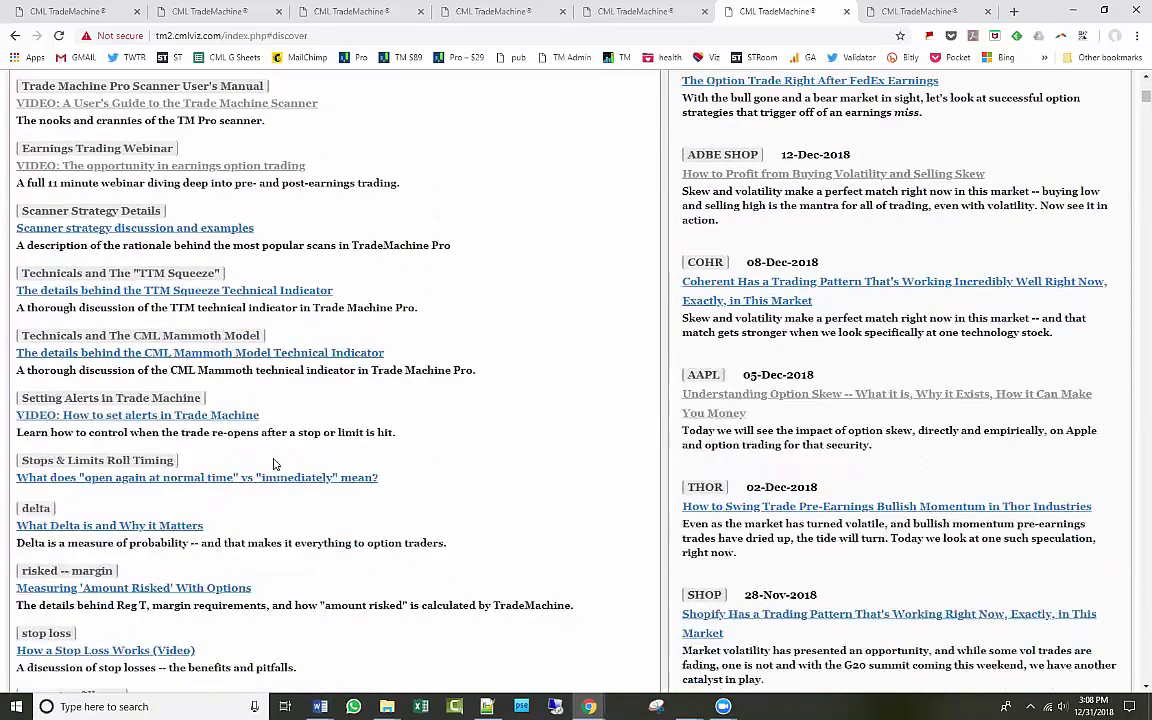
scroll(285, 449, up, 7)
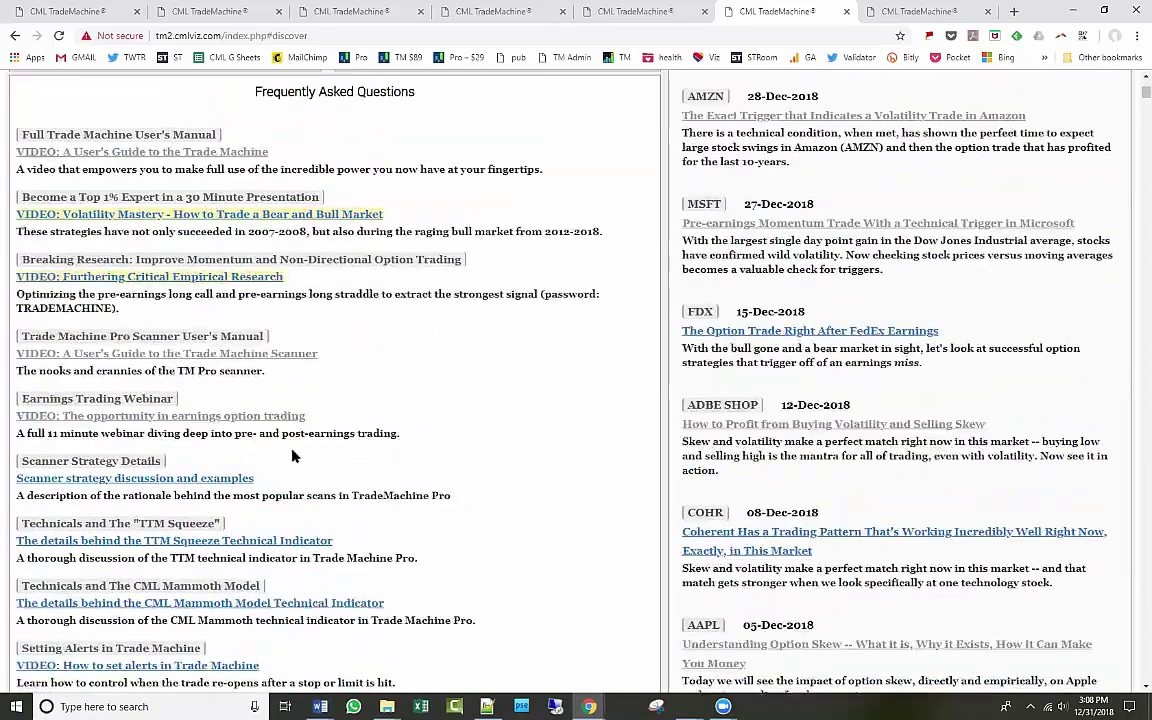
scroll(748, 377, up, 5)
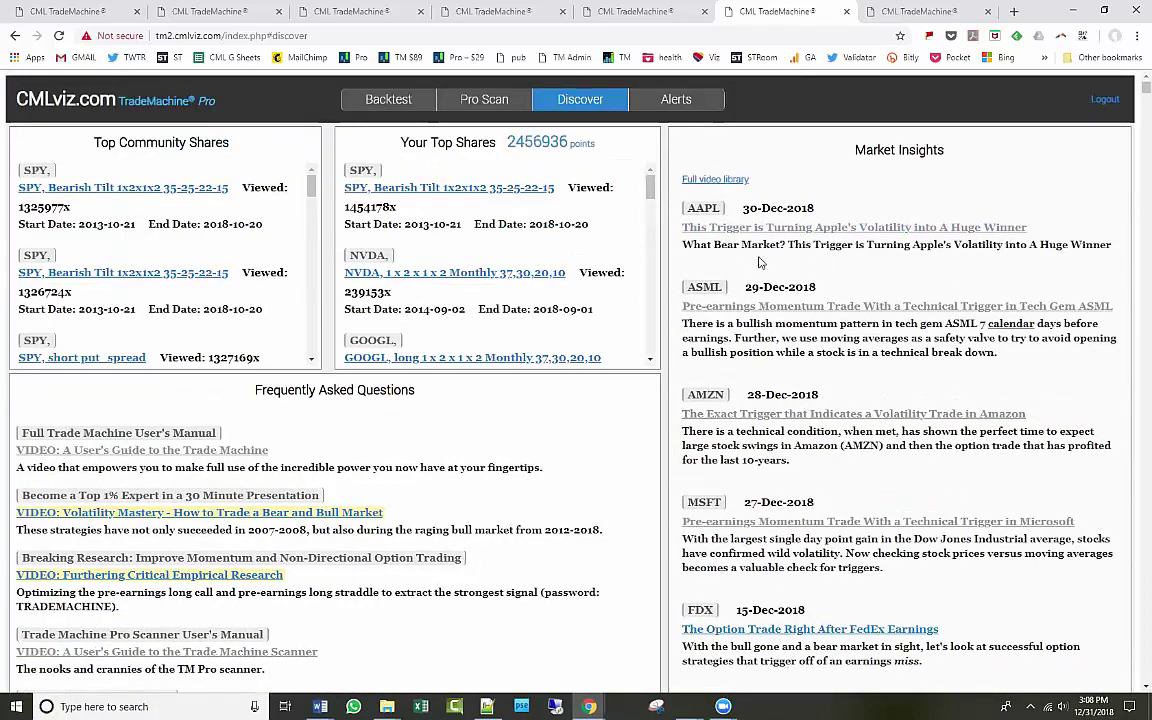
scroll(333, 491, down, 1)
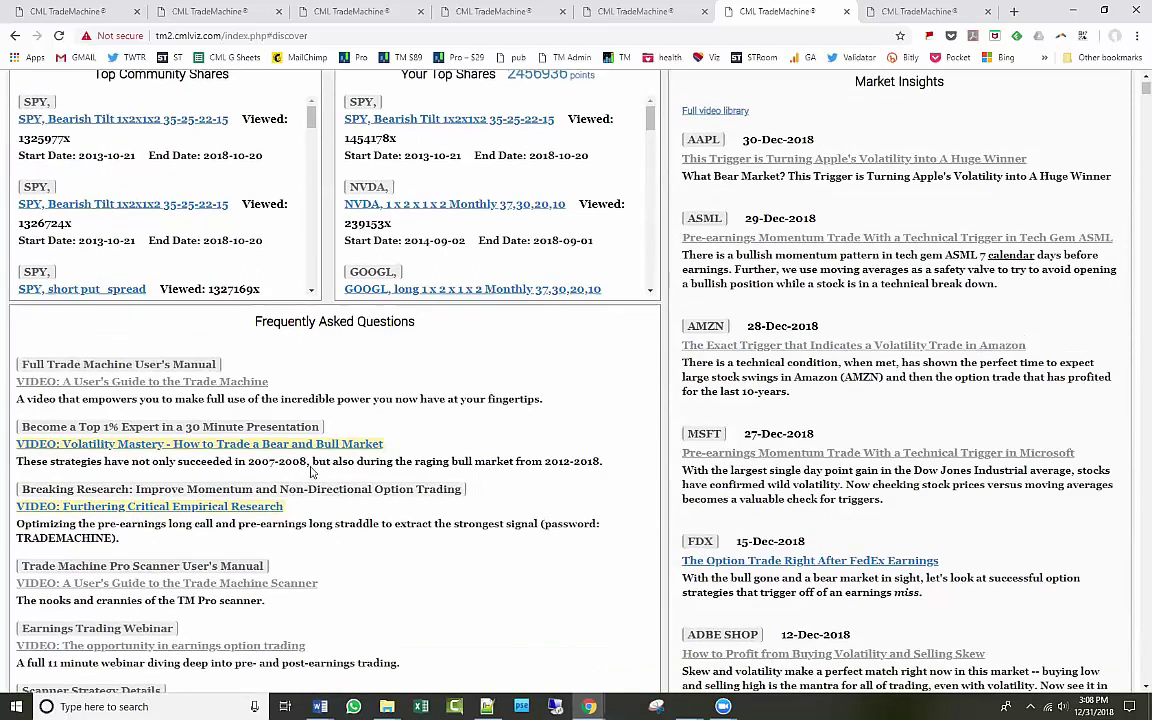
scroll(284, 425, up, 1)
Cycle through the Backtest, Discover and scan tabs, ending on the 7 Days Pre-earnings scan results.
click(238, 18)
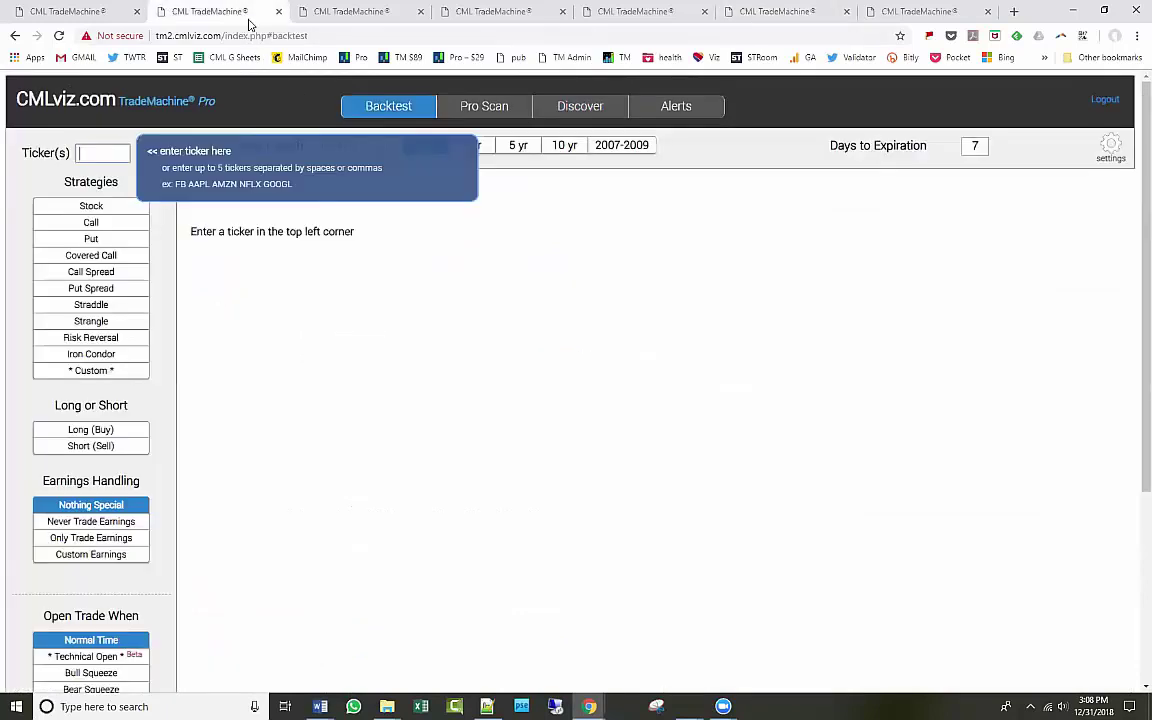
click(307, 18)
click(458, 18)
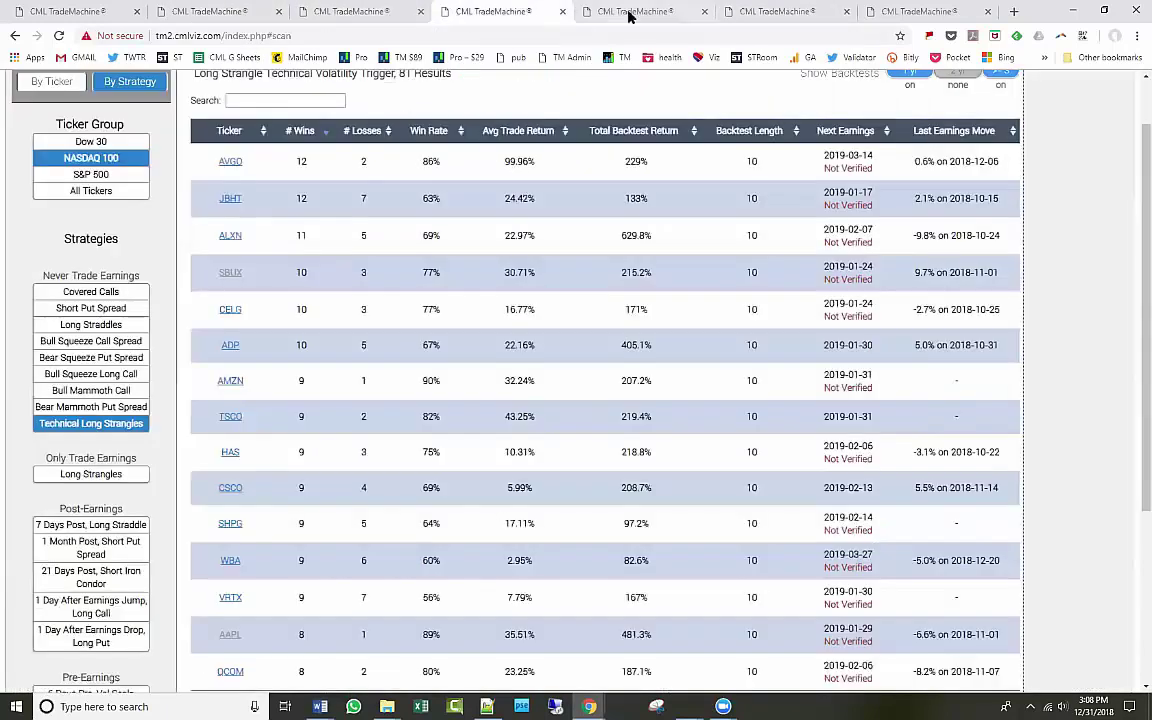
click(630, 12)
click(745, 13)
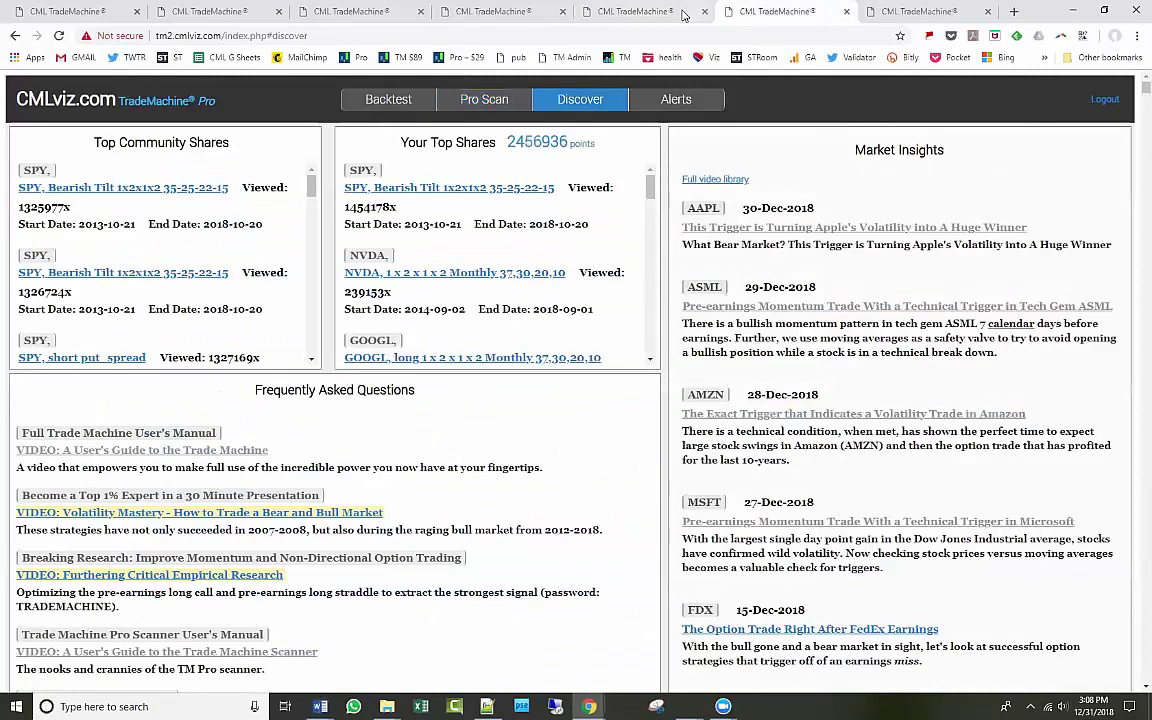
click(655, 16)
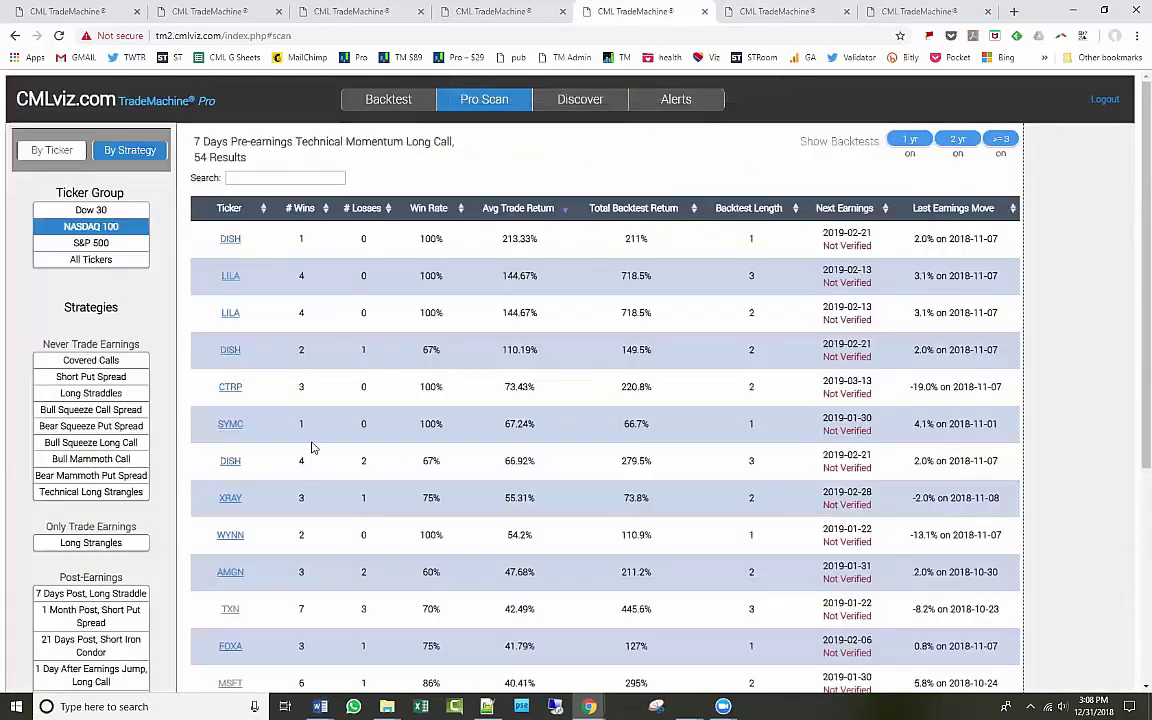
Scroll the scan results table, then bring the Webinar Special Pricing Word document forward.
scroll(311, 447, down, 1)
scroll(311, 447, down, 2)
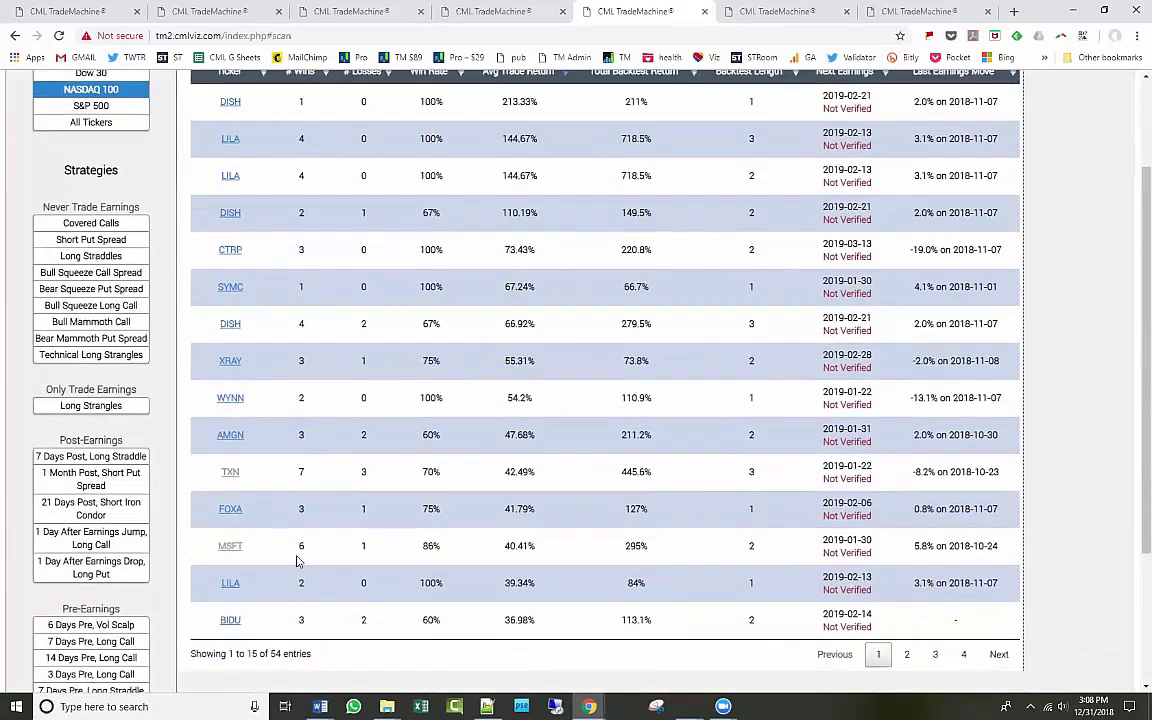
scroll(302, 538, up, 3)
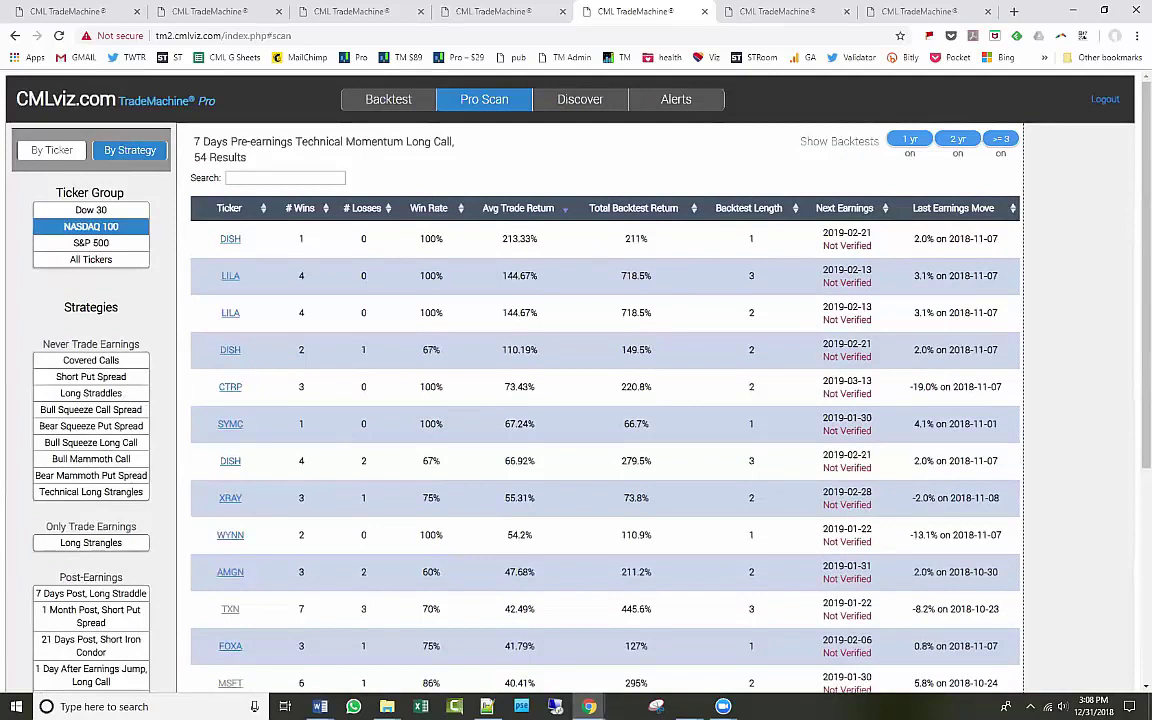
key(alt+Tab)
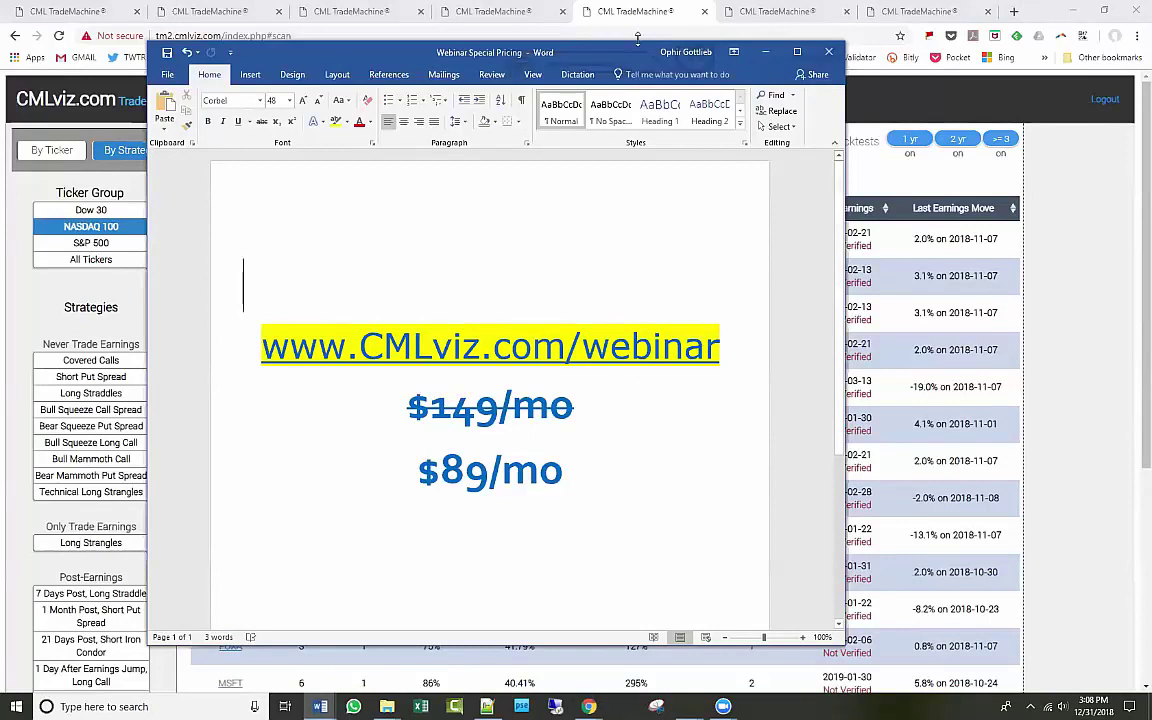
Maximize the Word window and type CTRL+SHIFT+F5 on the line below $89/mo.
click(797, 51)
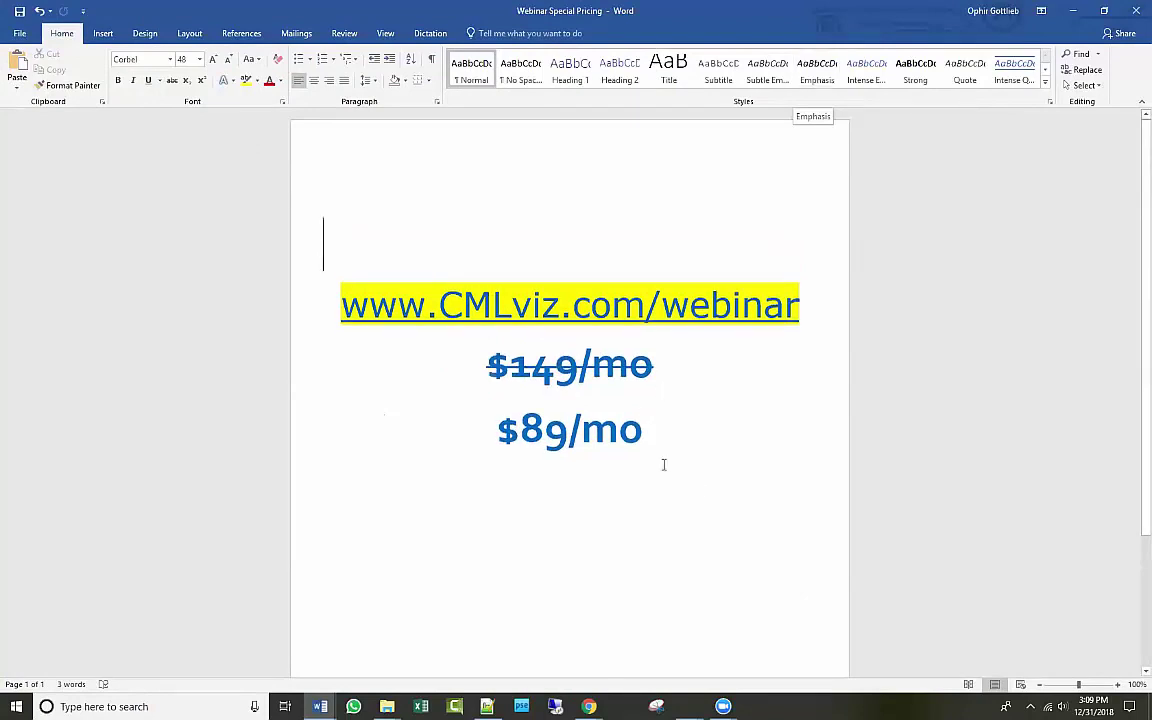
click(700, 484)
text(CT)
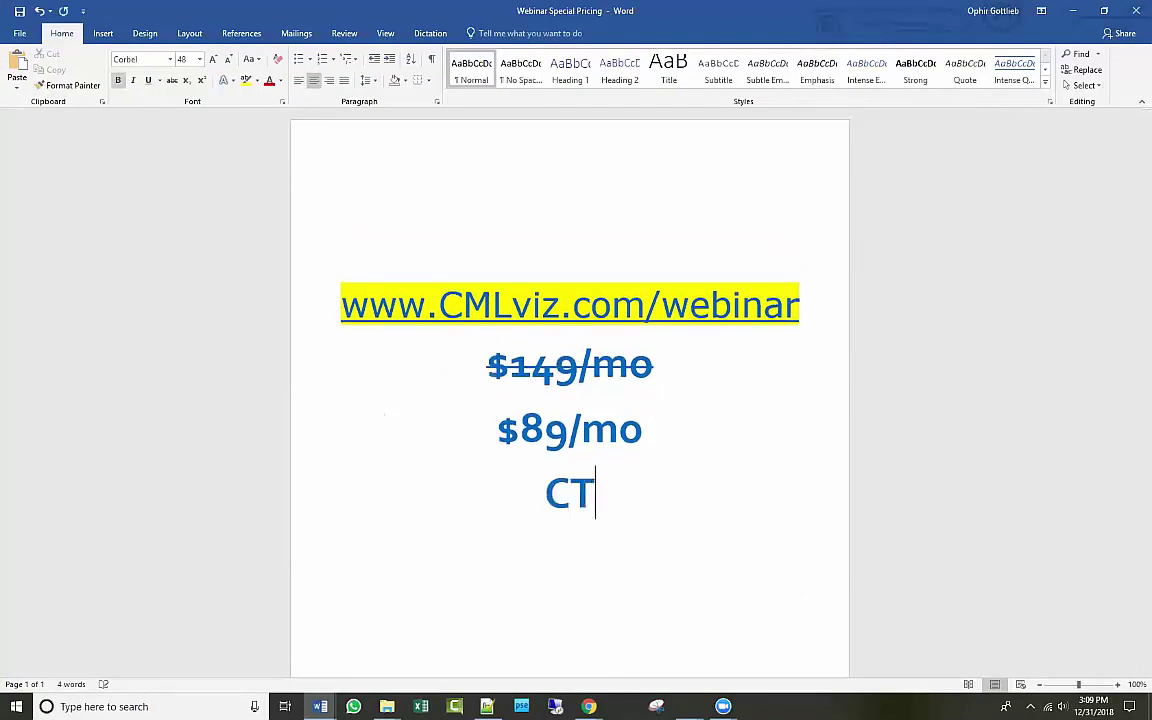
text(RL+SHFT)
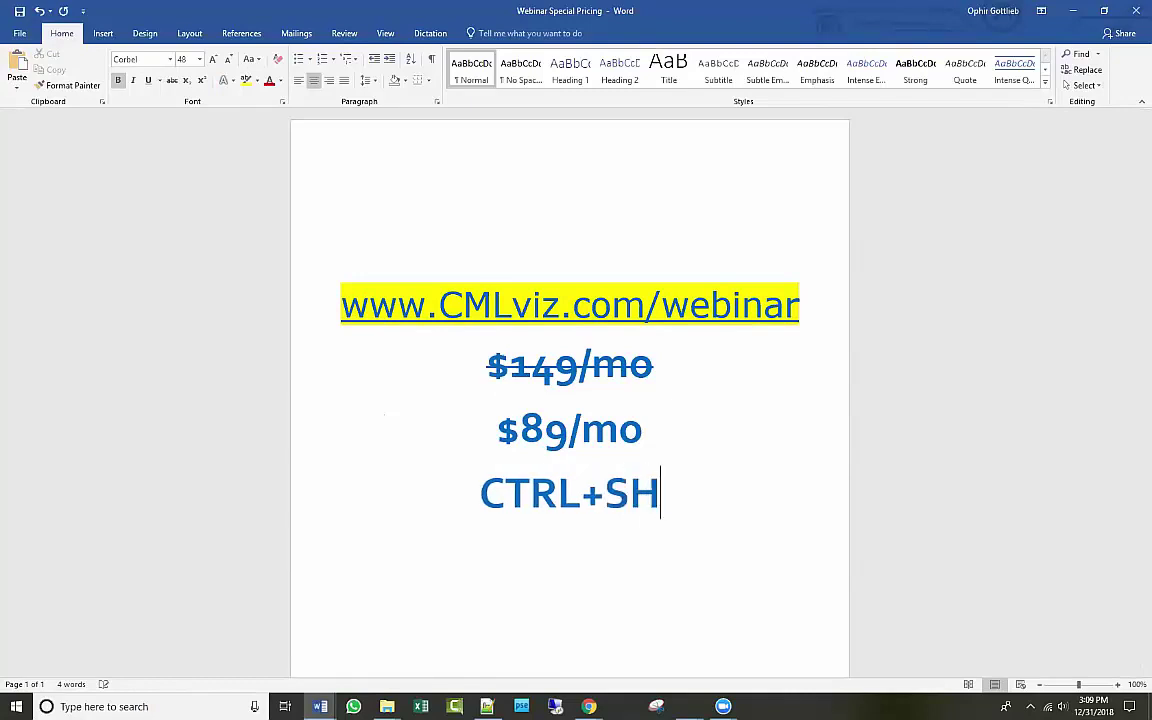
key(BackSpace)
key(BackSpace)
text(IFT)
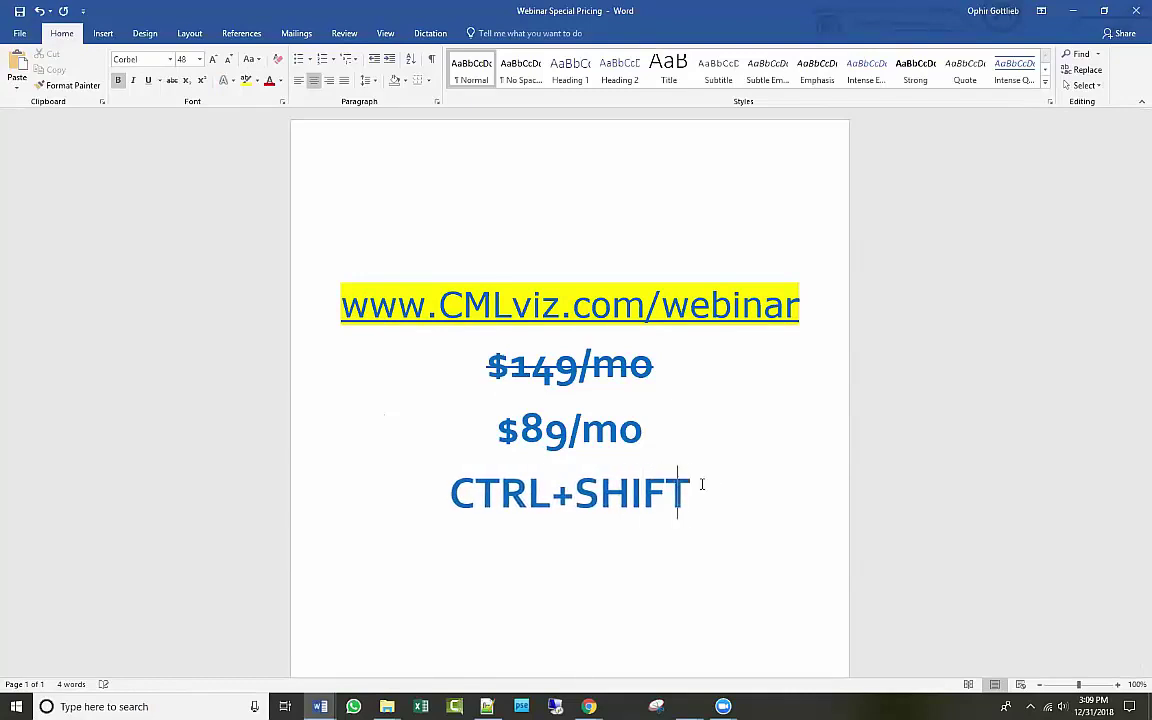
text(+F5)
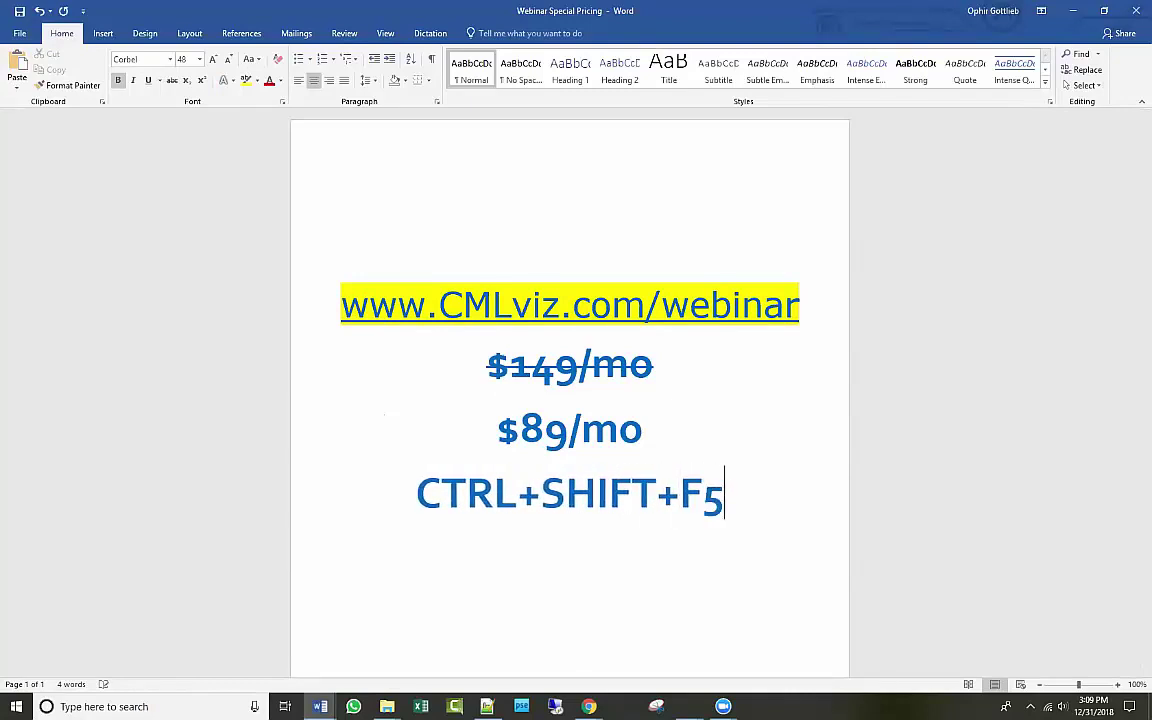
Delete the CTRL+SHIFT+F5 line, then briefly highlight the webinar URL.
triple_click(724, 490)
click(703, 555)
drag(727, 497, 464, 490)
key(Delete)
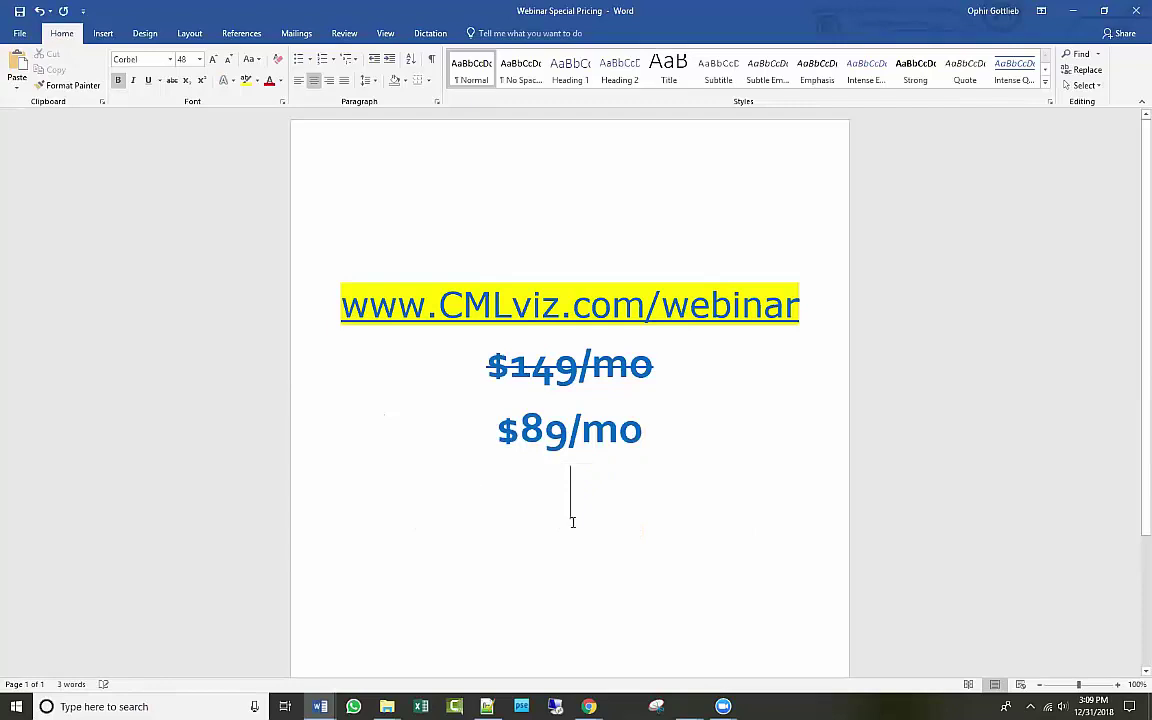
drag(791, 298, 338, 305)
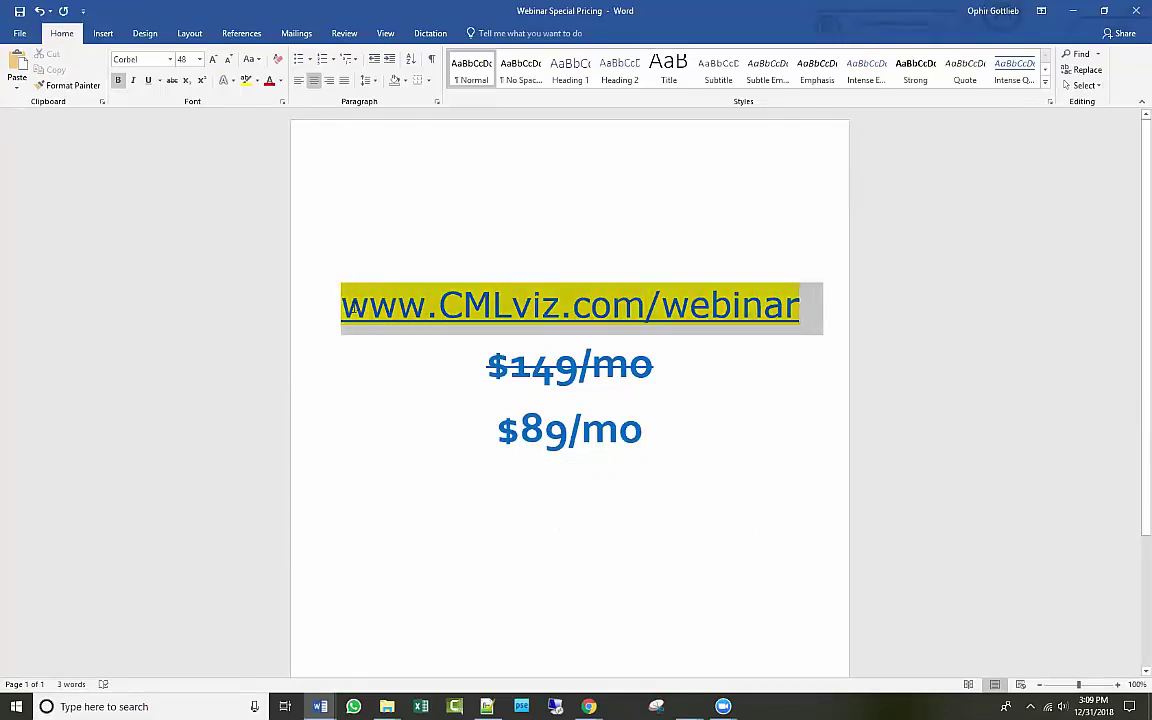
click(745, 496)
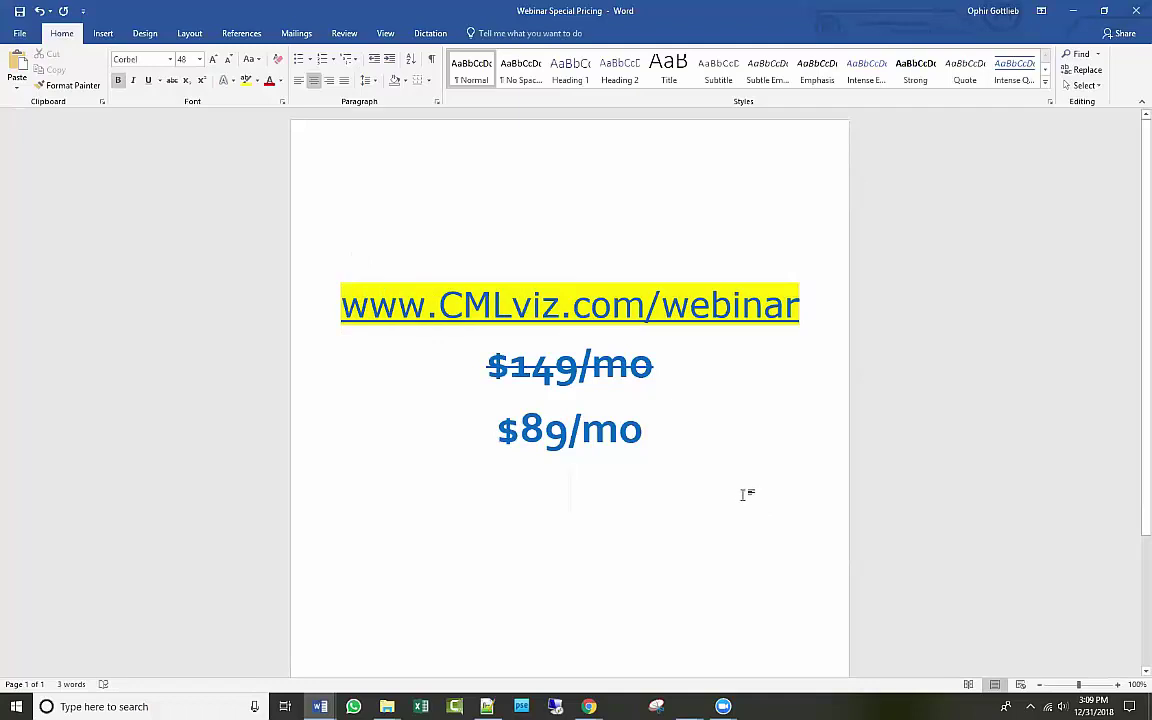
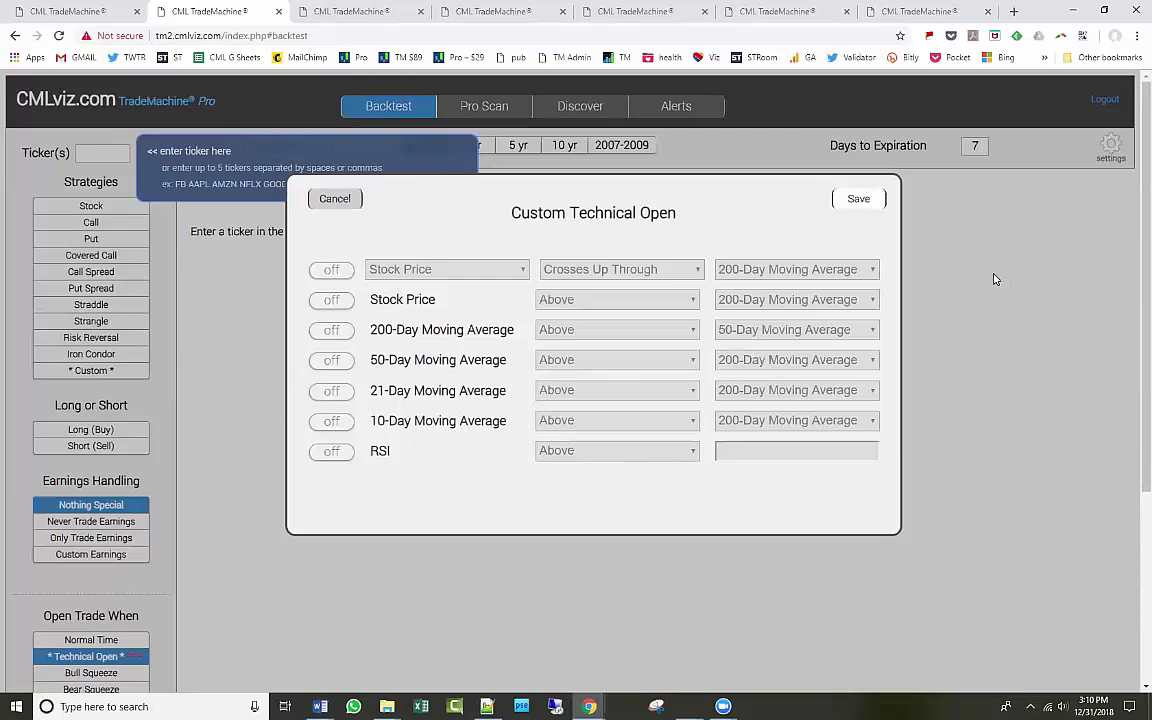
View the webinar pricing document full screen, then return to the browser.
key(alt+Tab)
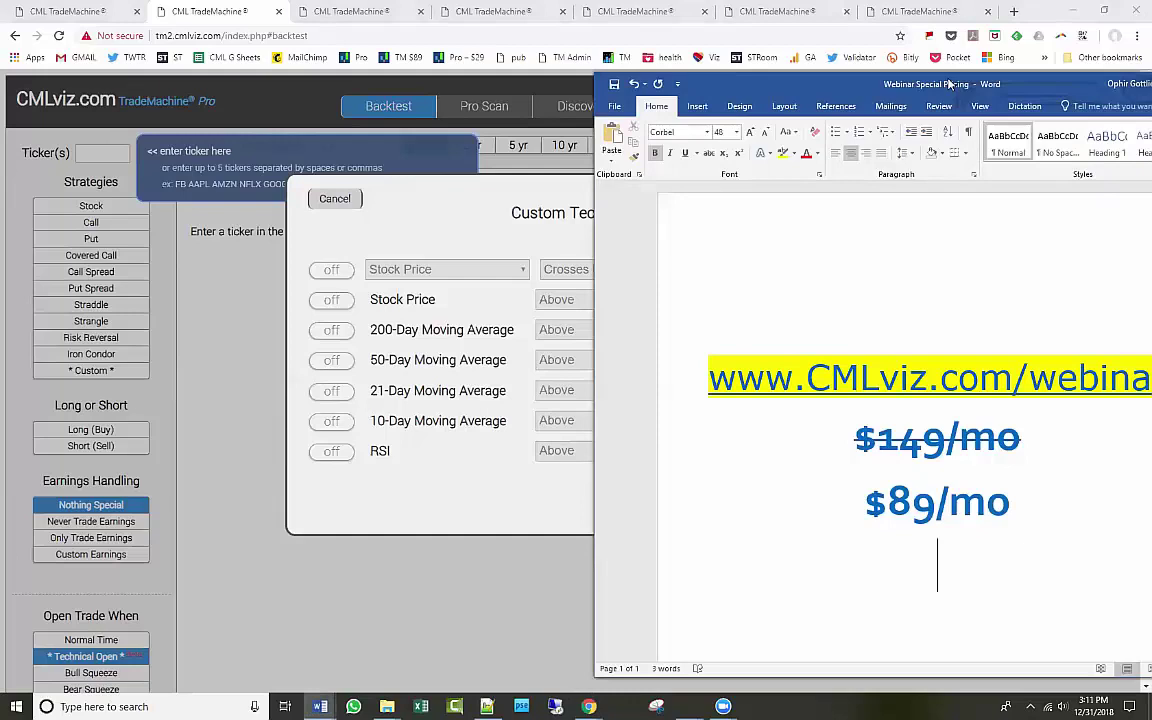
key(super+Up)
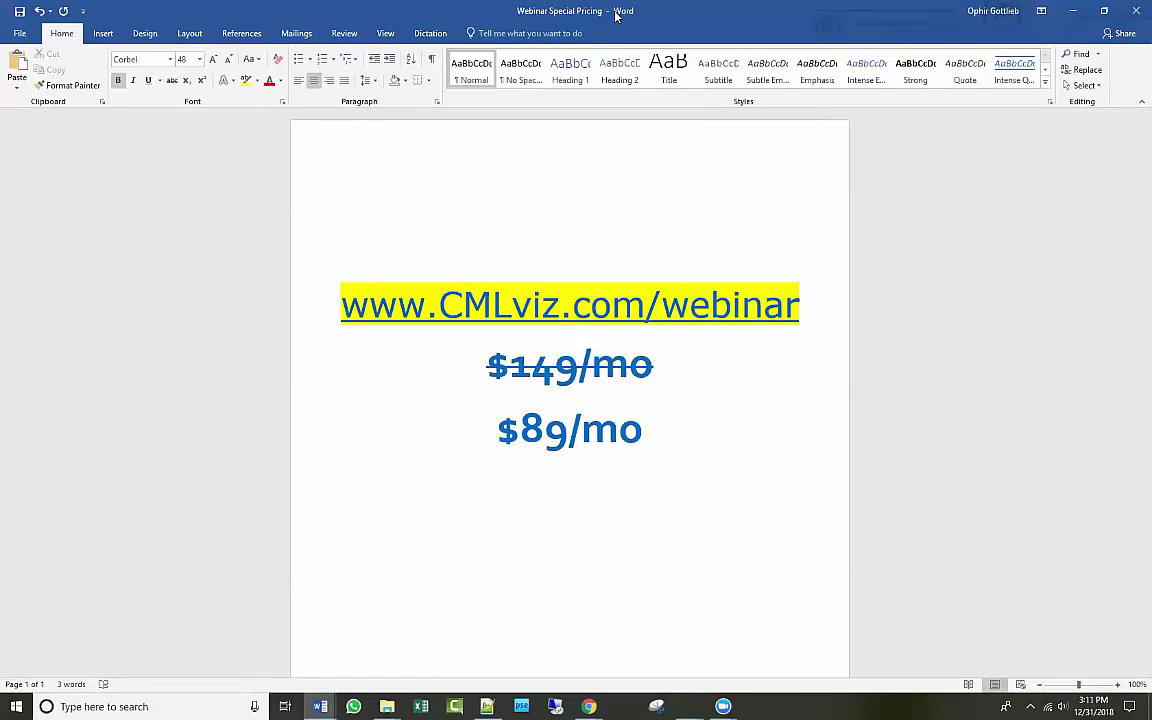
double_click(617, 15)
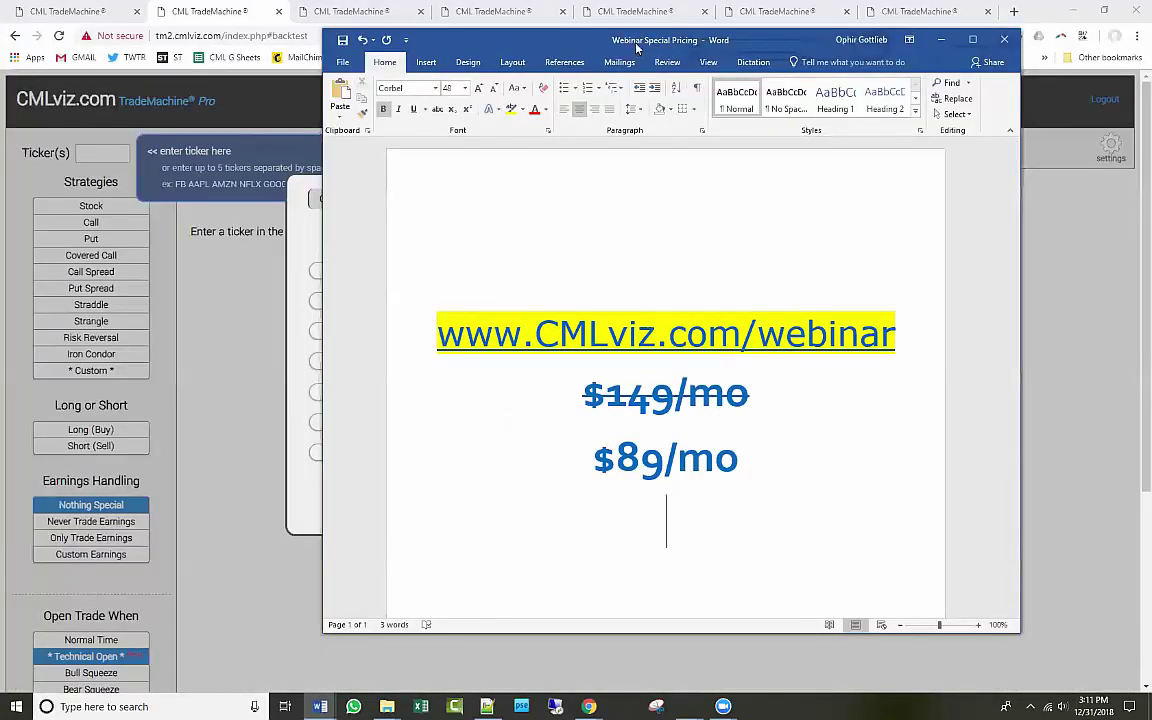
click(941, 39)
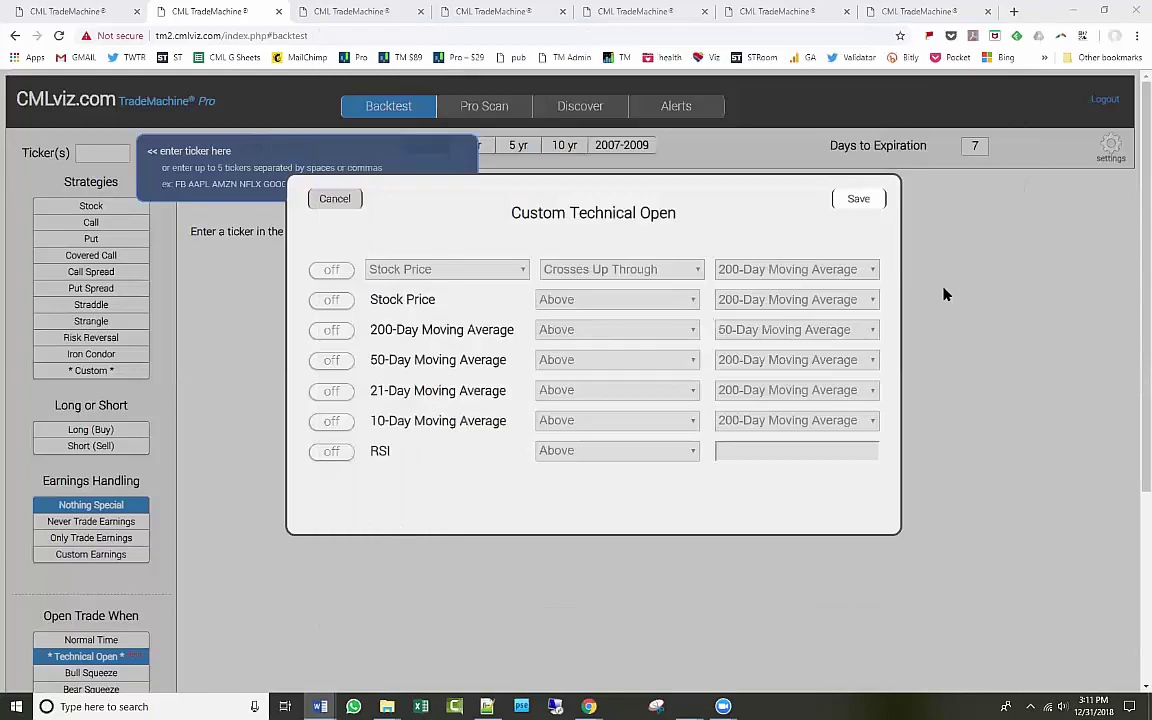
Save the Custom Technical Open rules with none enabled, keeping Normal Time, and select the Ticker(s) box.
click(857, 195)
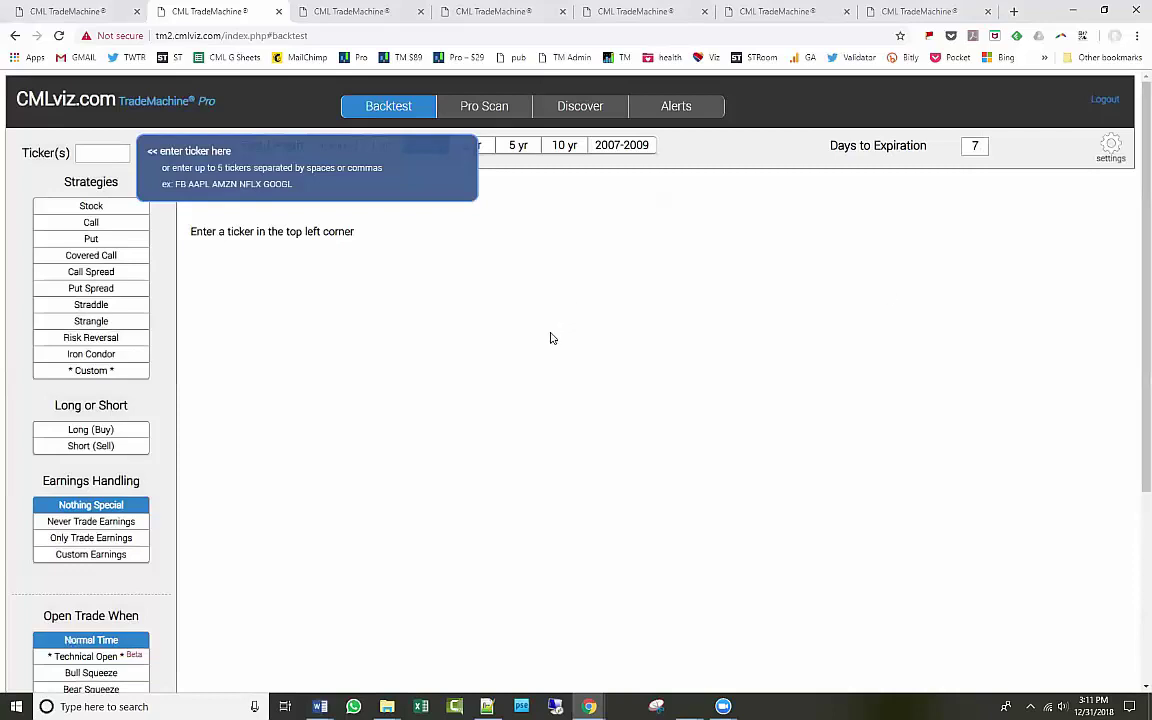
scroll(550, 338, down, 1)
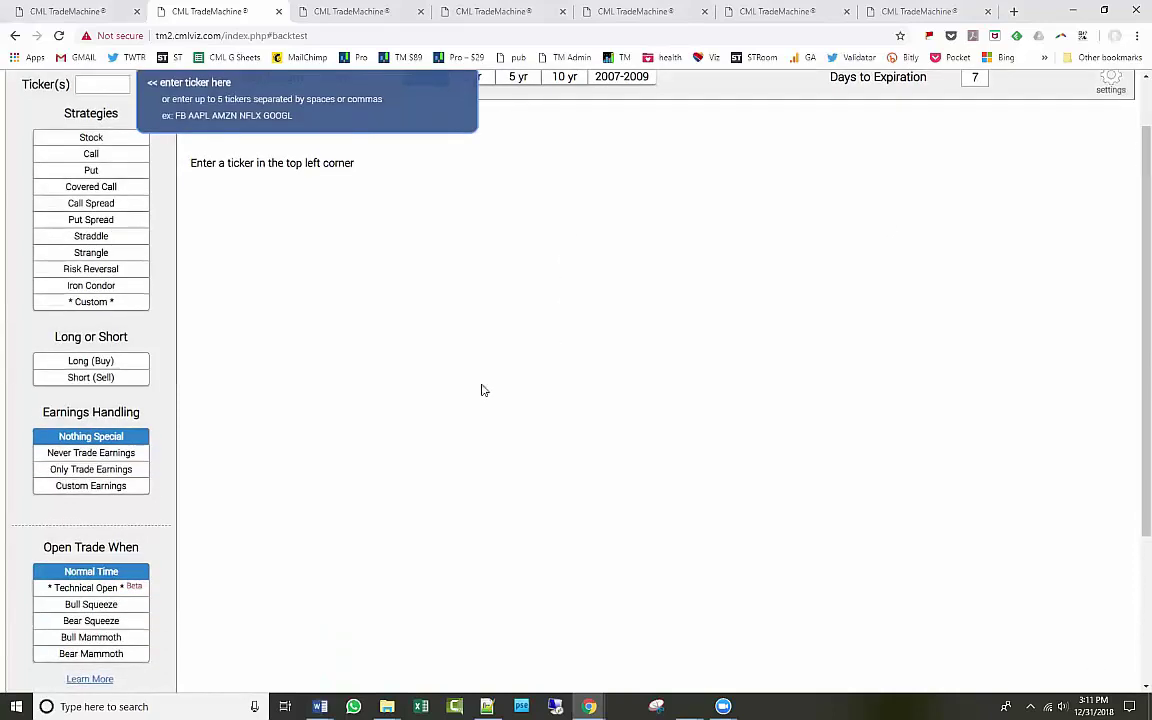
click(119, 588)
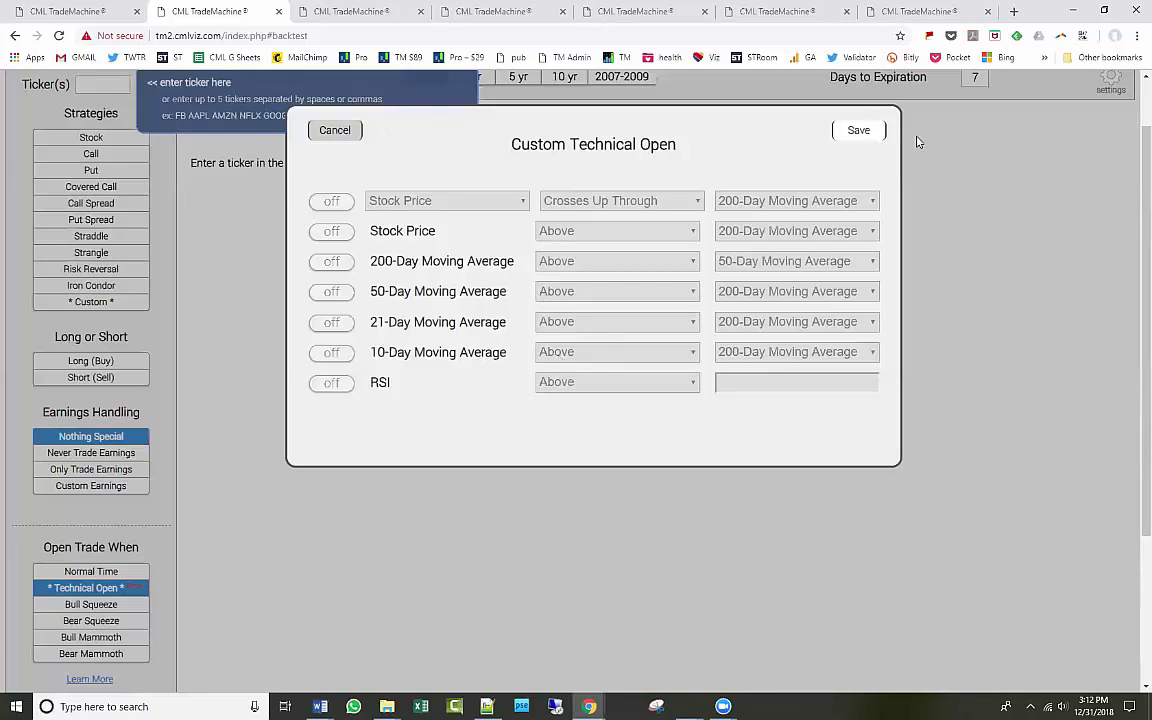
click(860, 131)
scroll(805, 285, up, 1)
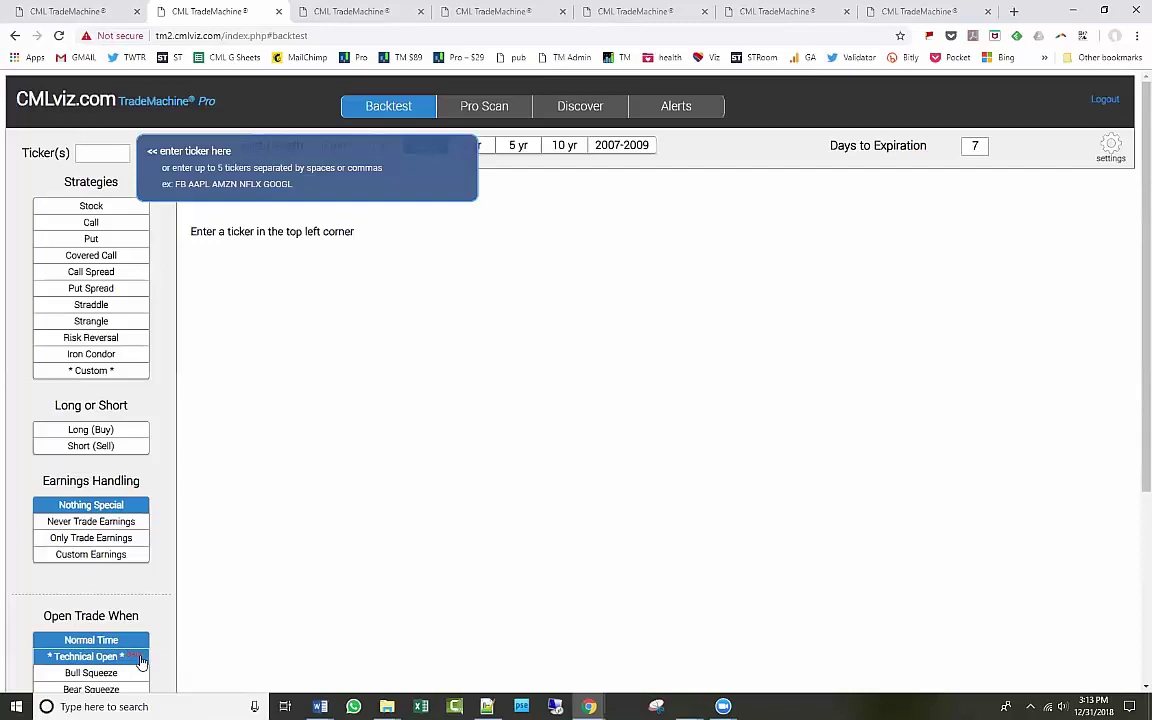
click(101, 157)
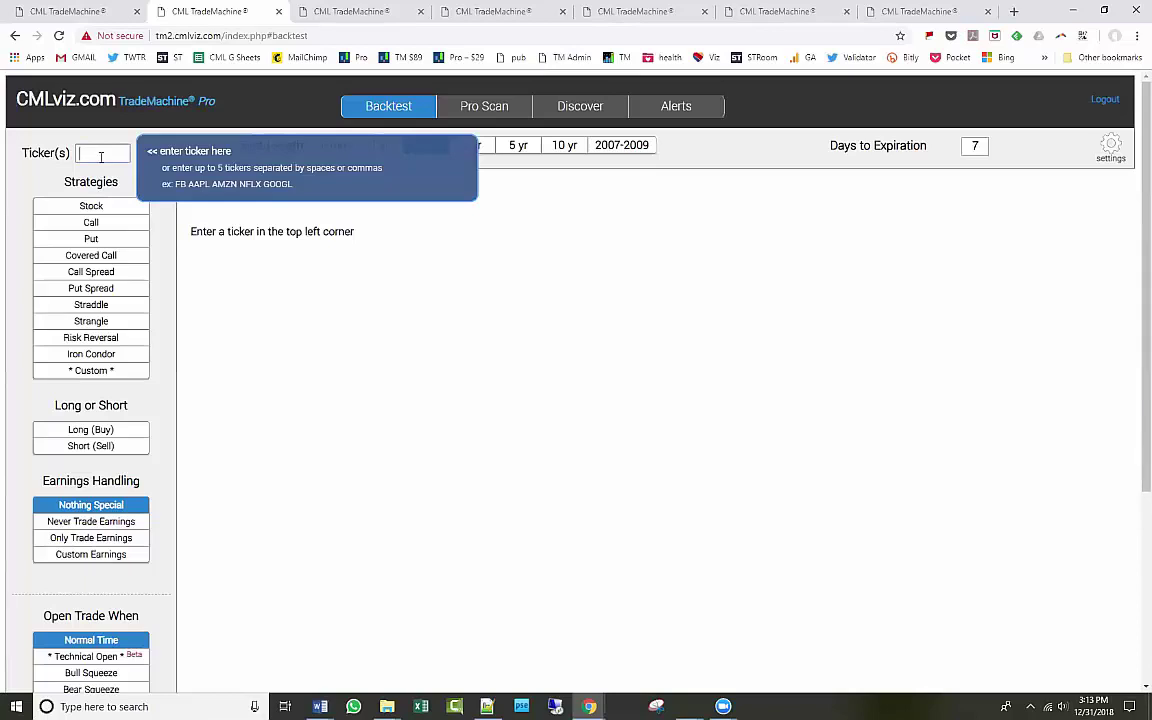
Enter TXN, then set Pro Scan to scan by strategy against the NASDAQ 100.
text(TXN)
click(500, 112)
click(136, 160)
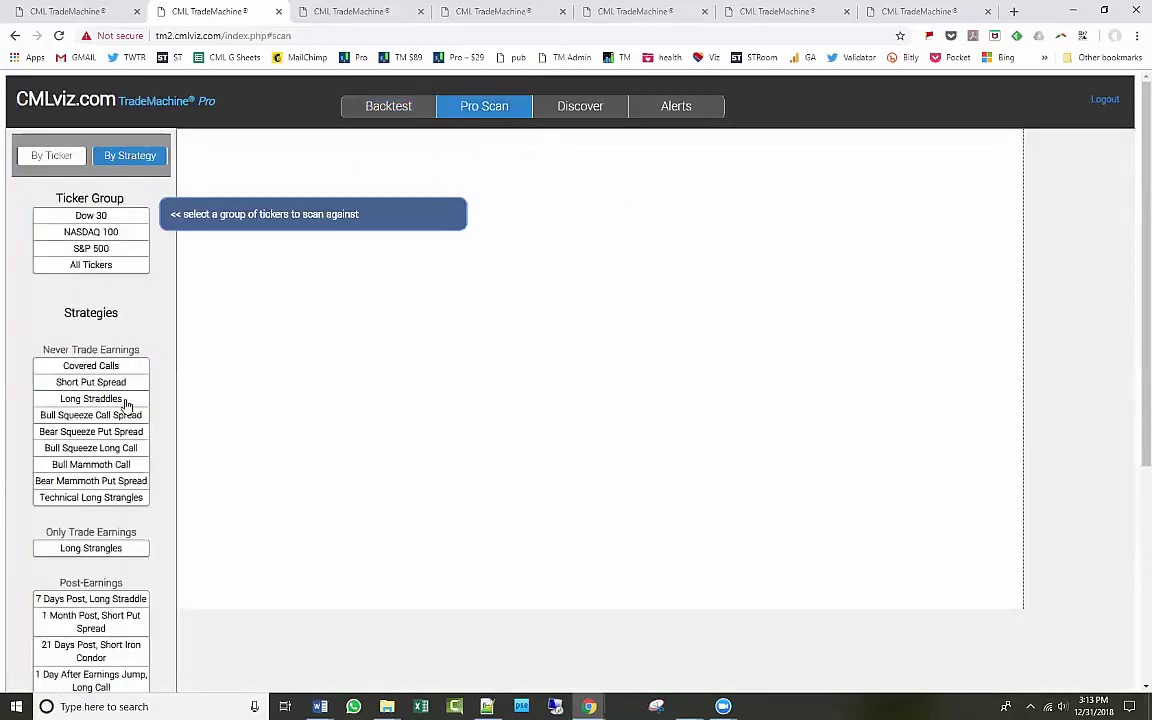
scroll(123, 404, down, 3)
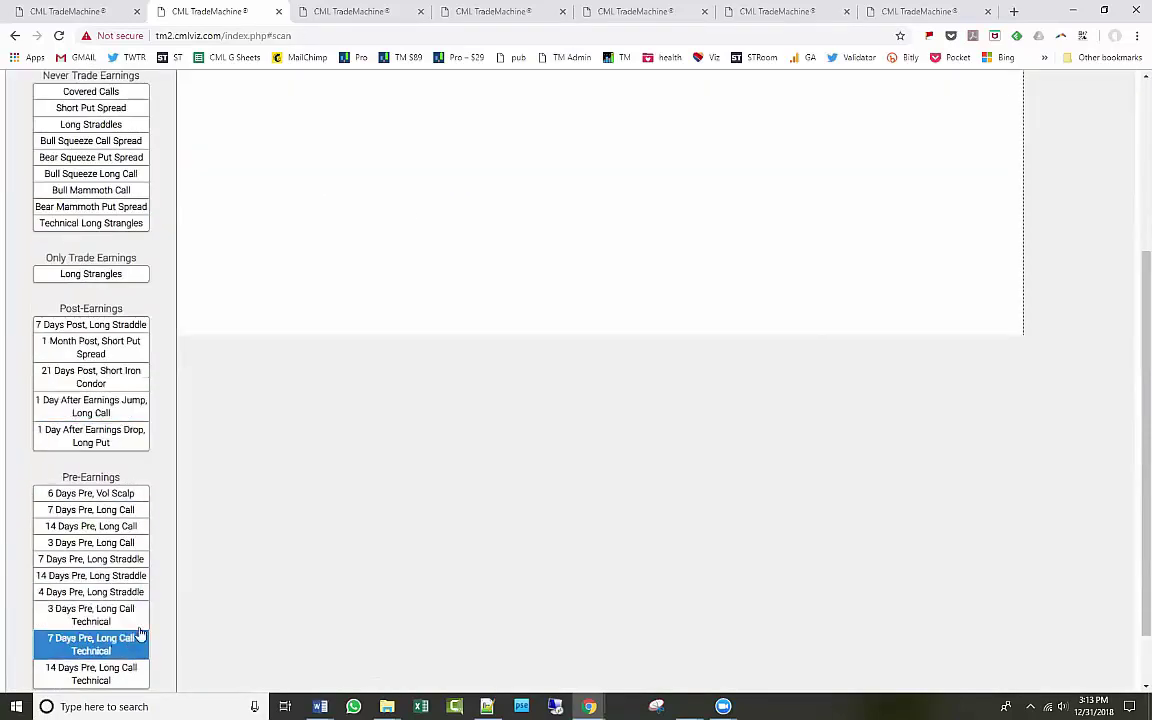
scroll(230, 500, up, 3)
click(100, 230)
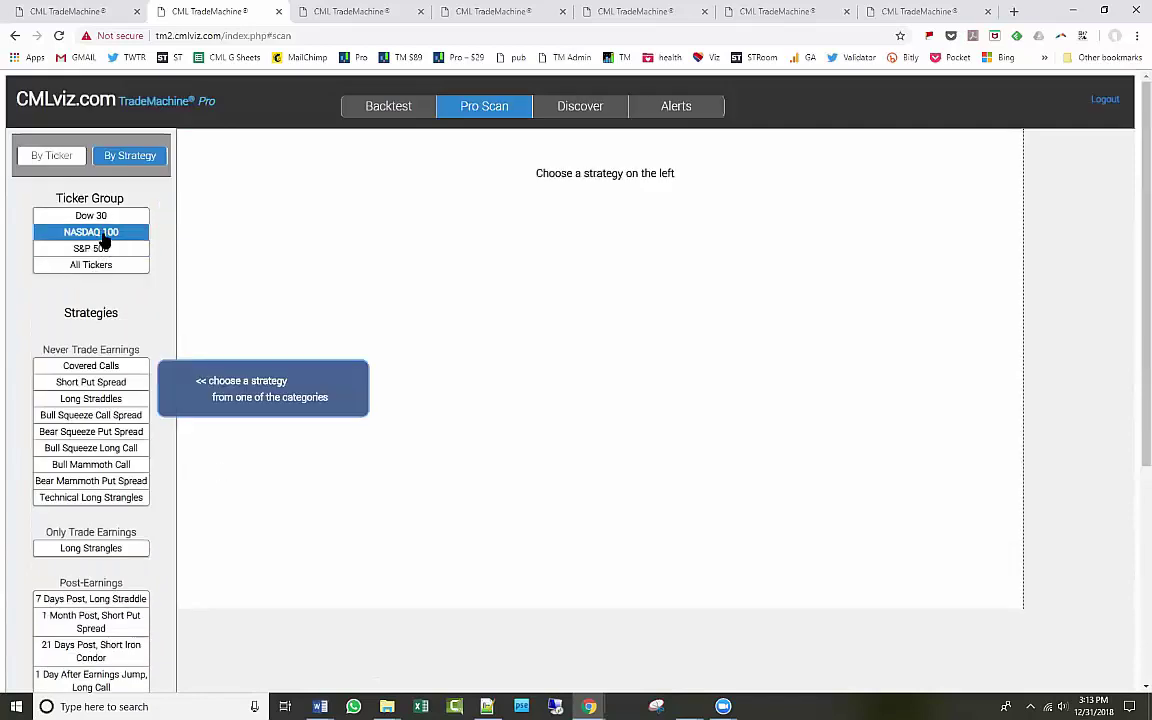
Run the 7 Days Pre, Long Call Technical scan and select the results Search box.
scroll(140, 615, down, 3)
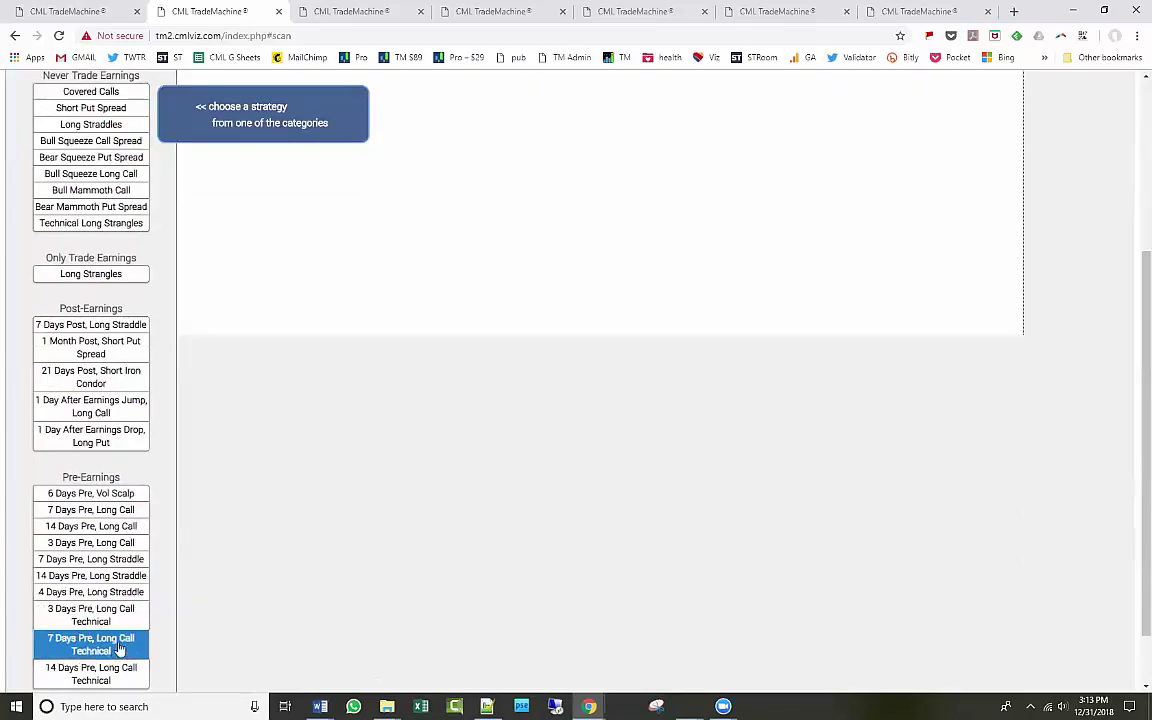
click(112, 641)
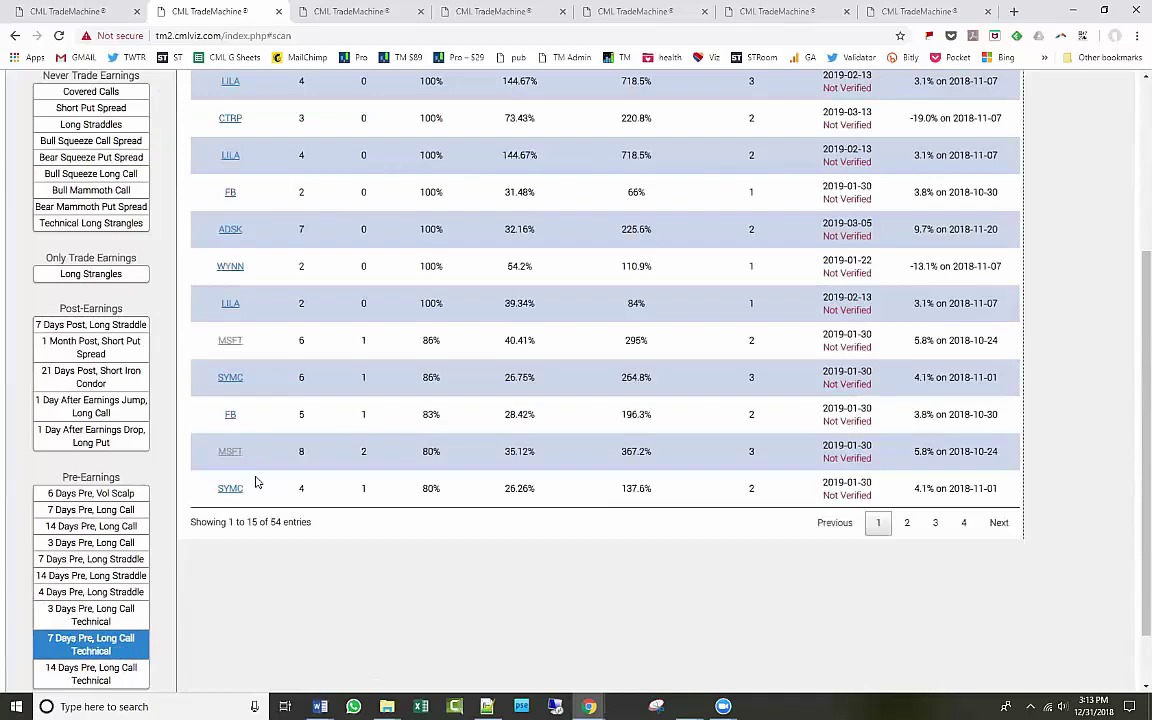
scroll(255, 480, up, 3)
scroll(255, 482, down, 3)
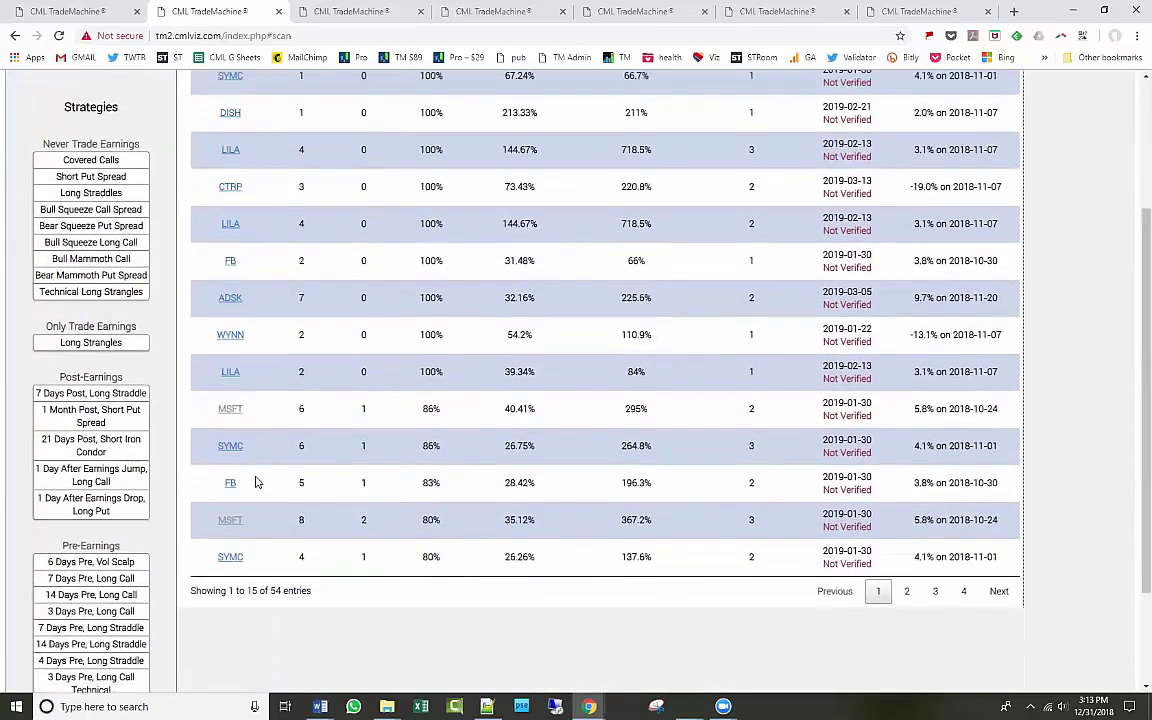
scroll(255, 482, up, 5)
click(280, 182)
Filter results to txn, open the TXN 40 delta call backtest, and highlight its liquidity warning.
text(txn)
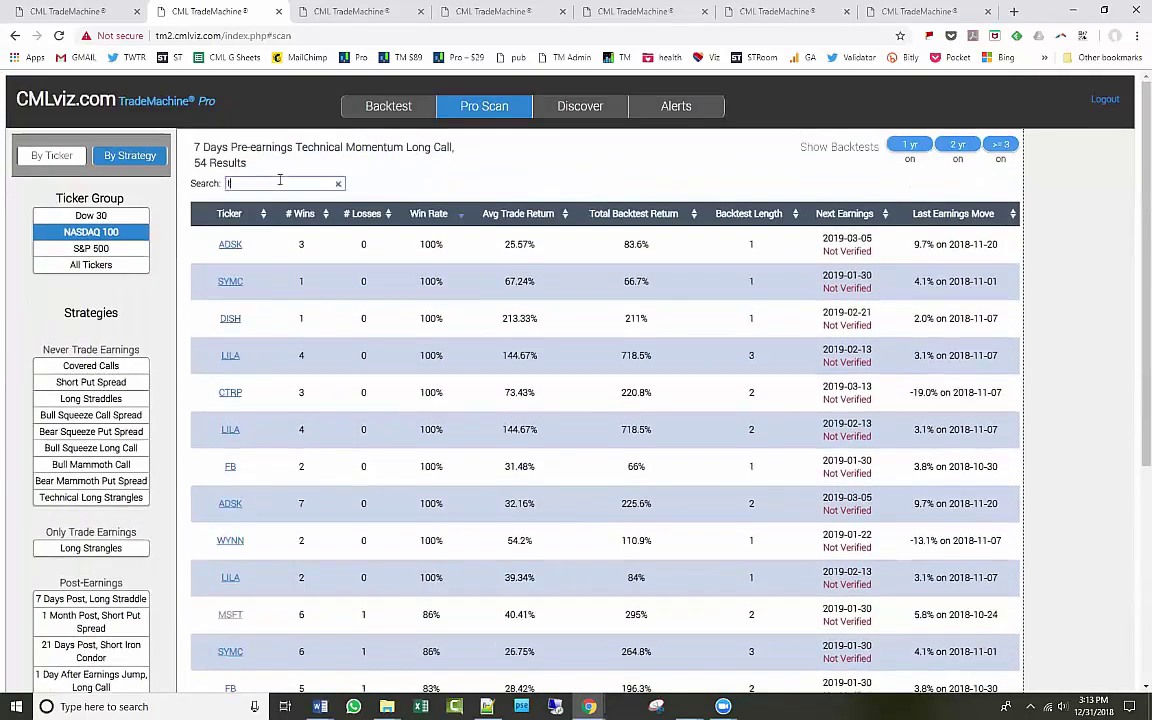
click(231, 244)
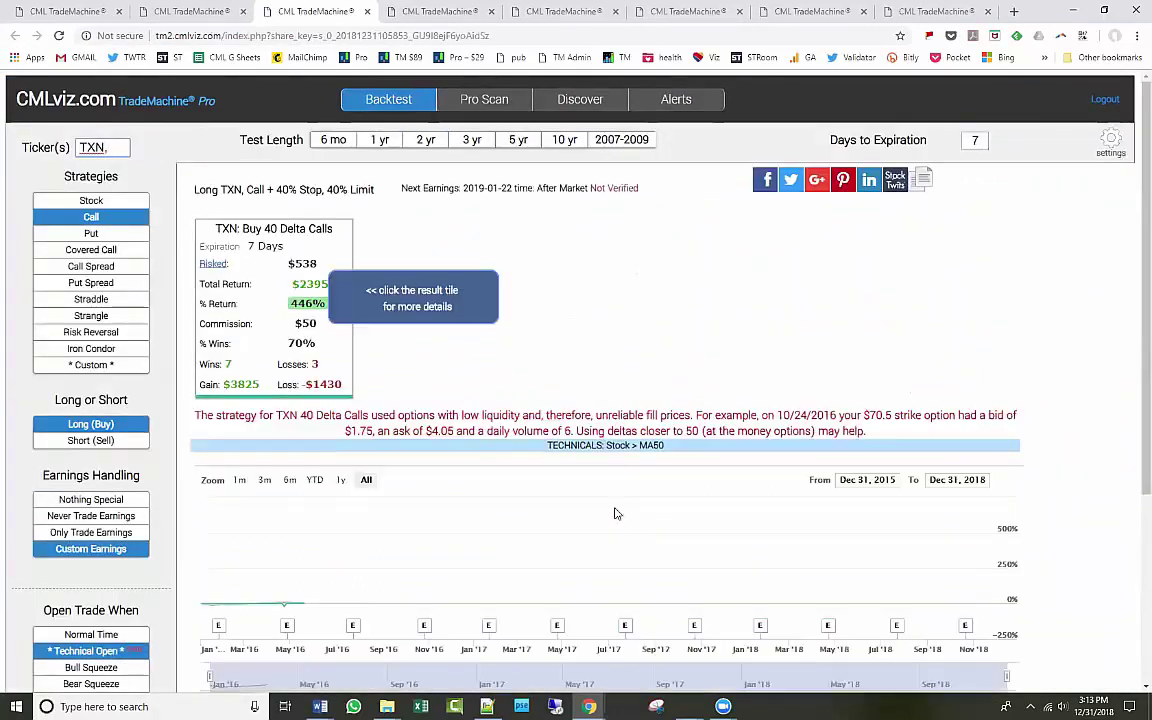
drag(195, 420, 697, 414)
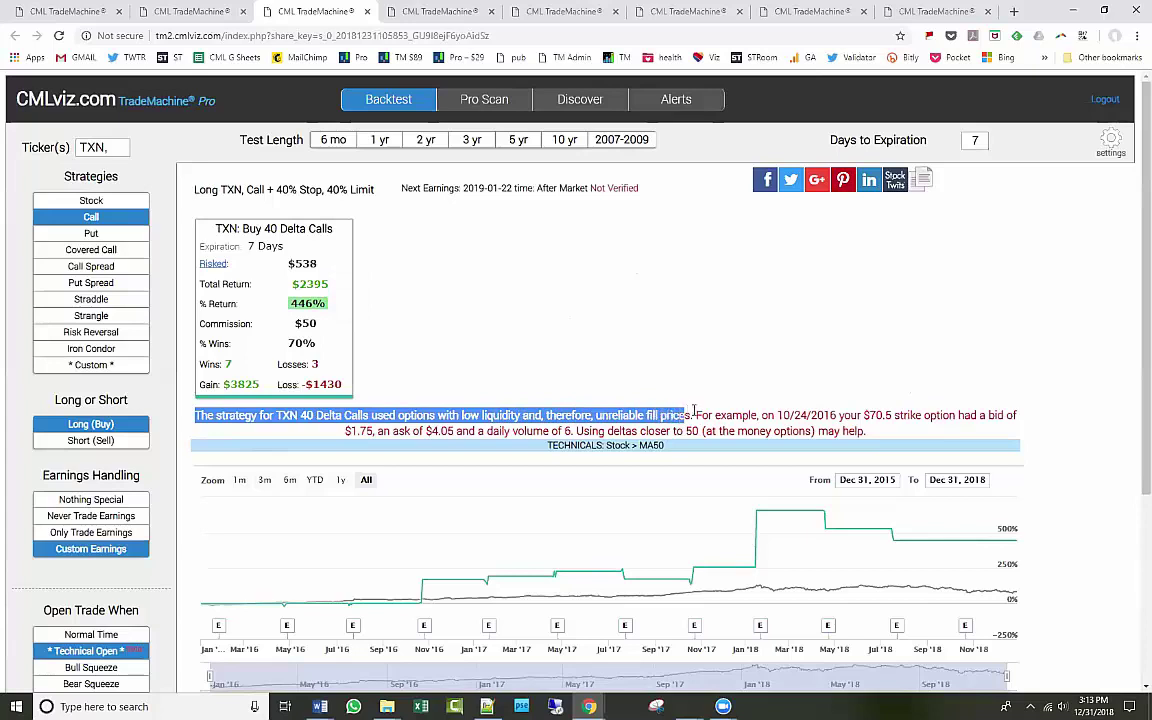
drag(777, 418, 902, 416)
drag(350, 431, 550, 432)
drag(576, 441, 849, 429)
click(868, 432)
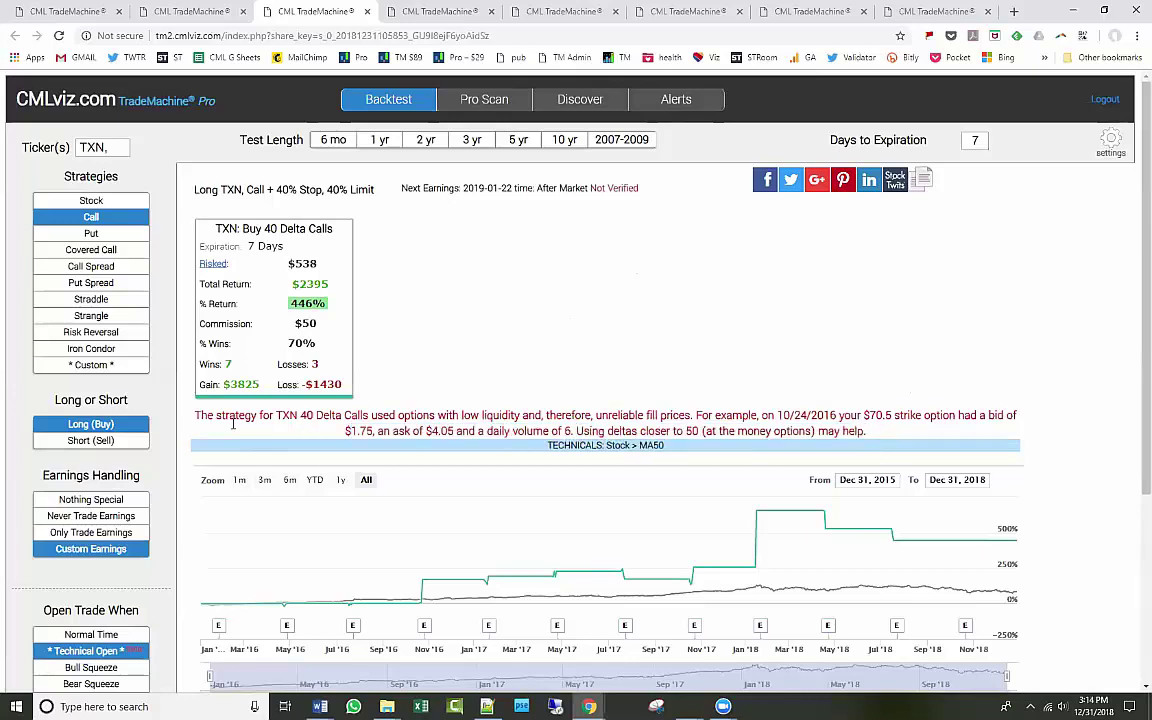
drag(198, 415, 896, 437)
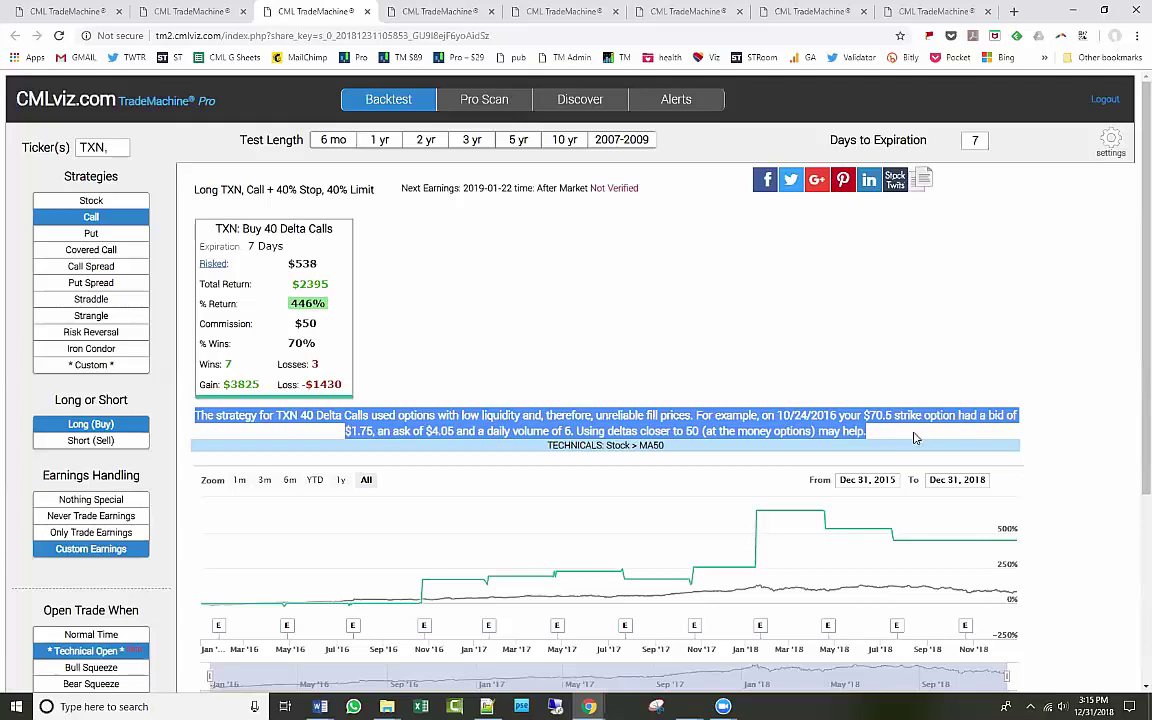
click(662, 360)
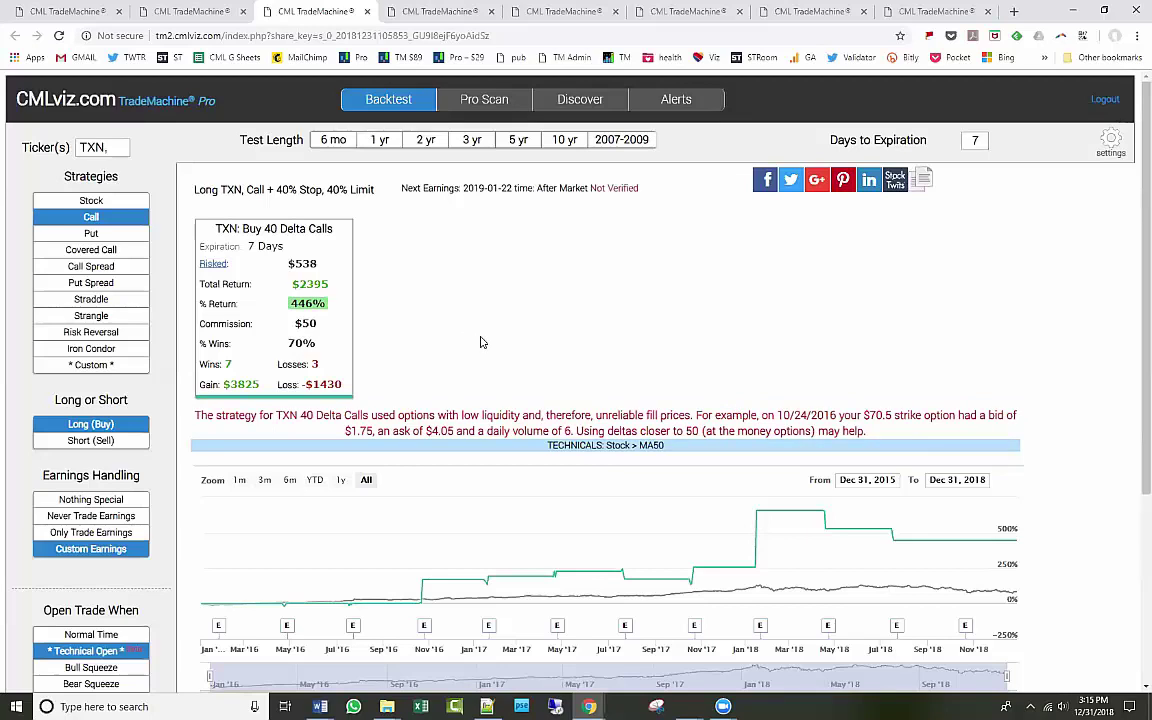
Scan the NASDAQ 100 by strategy with 7 Days Pre, Long Call Technical.
click(487, 102)
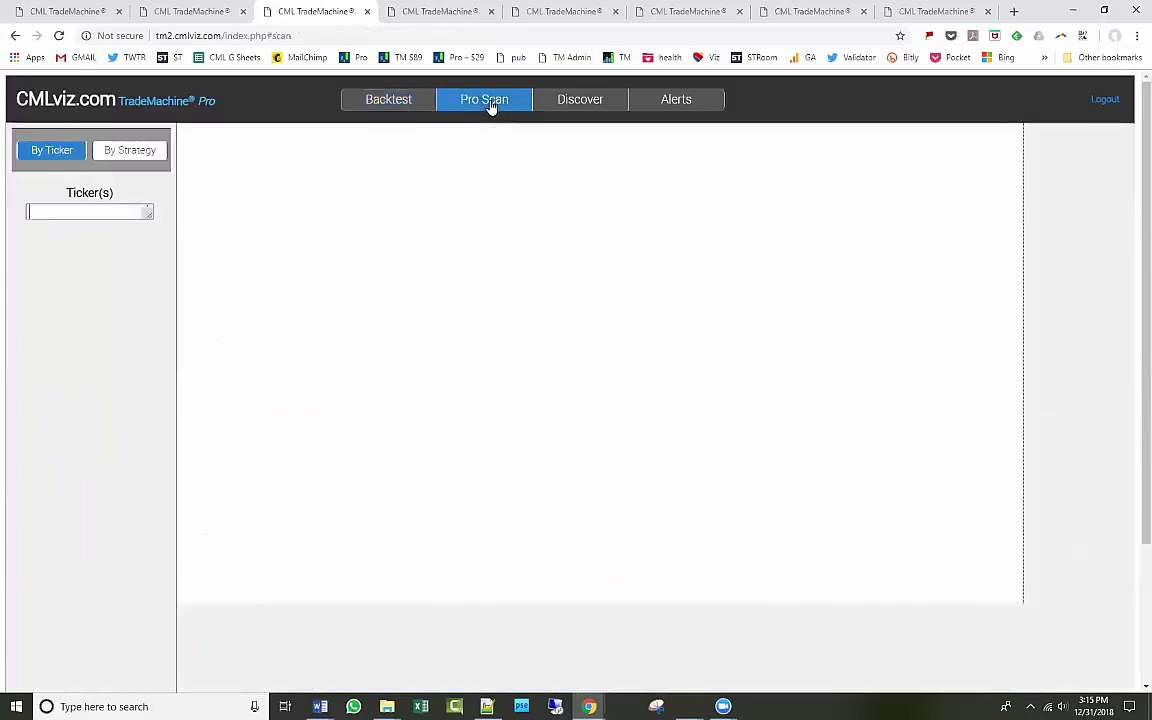
click(148, 153)
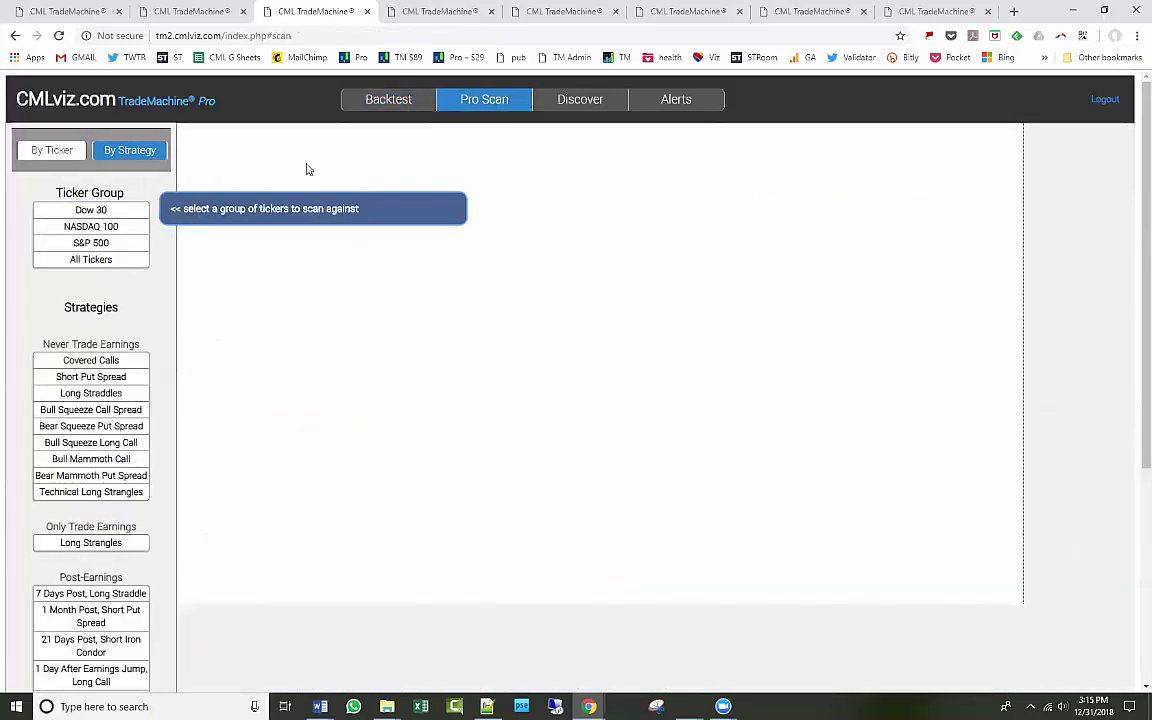
scroll(386, 306, down, 3)
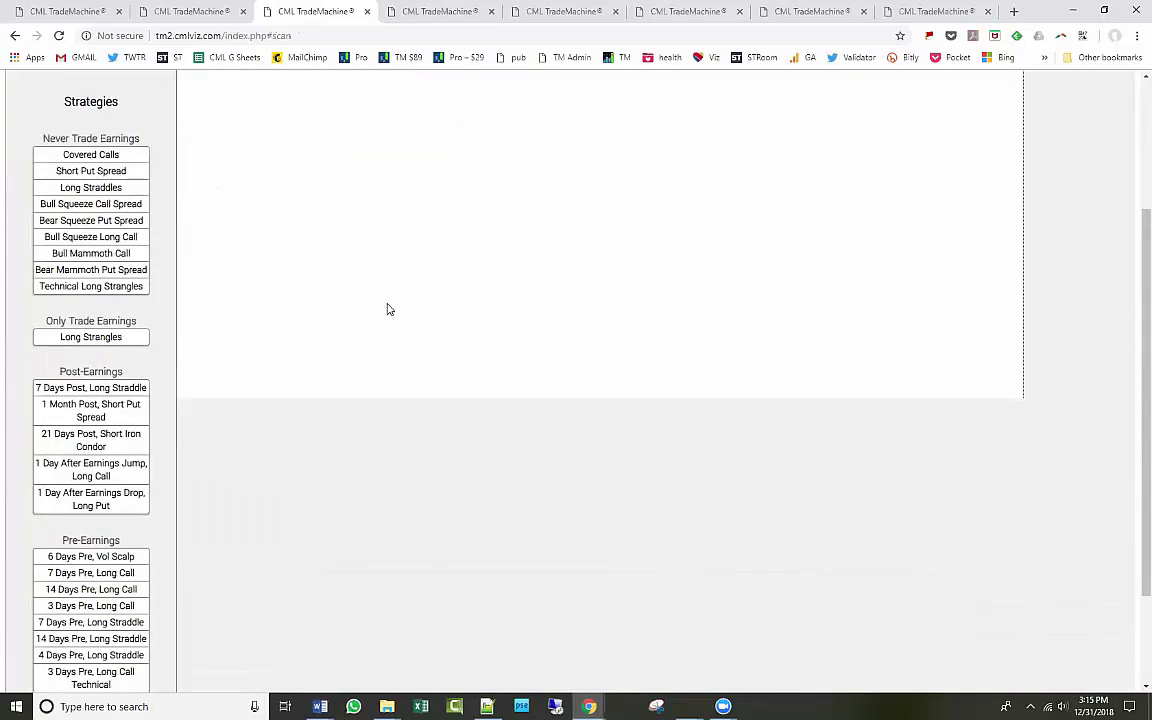
scroll(389, 310, down, 2)
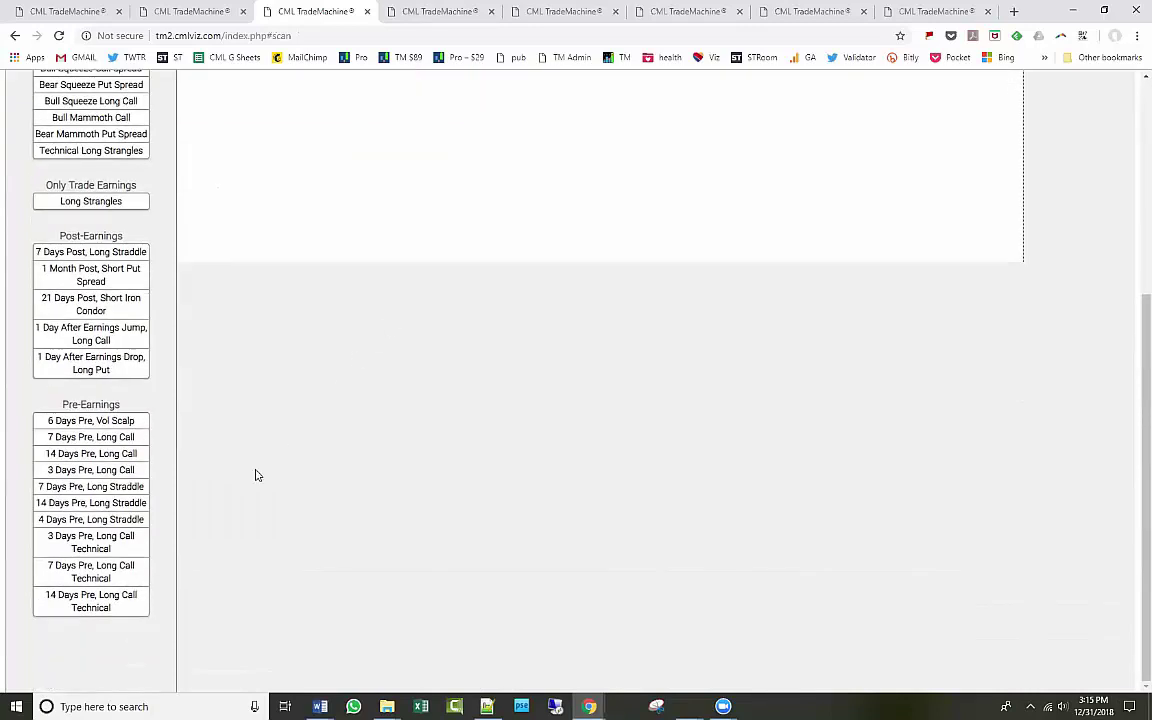
click(118, 572)
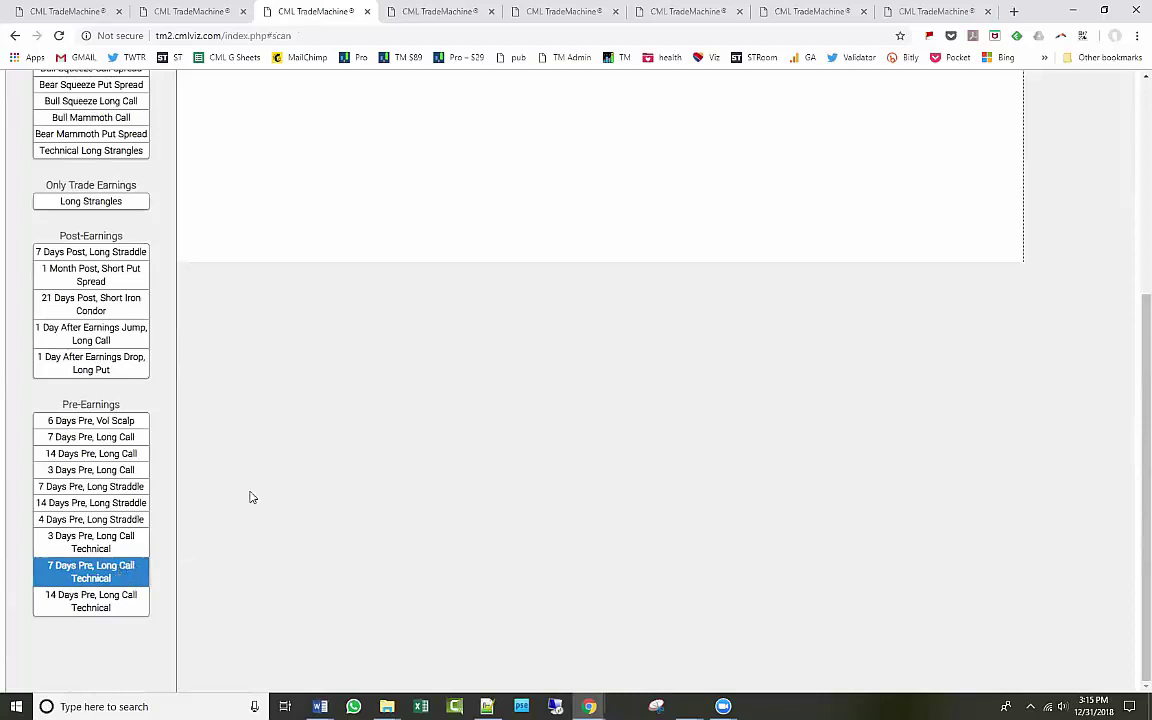
scroll(195, 509, up, 1)
scroll(197, 511, up, 3)
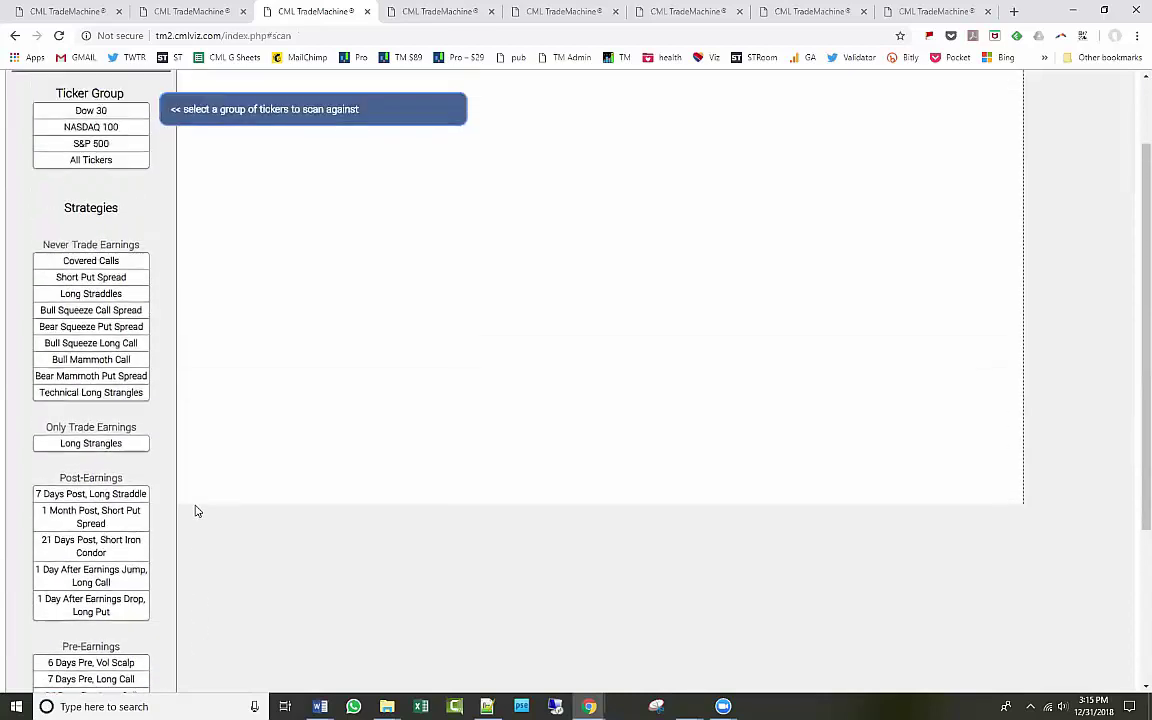
scroll(198, 505, down, 4)
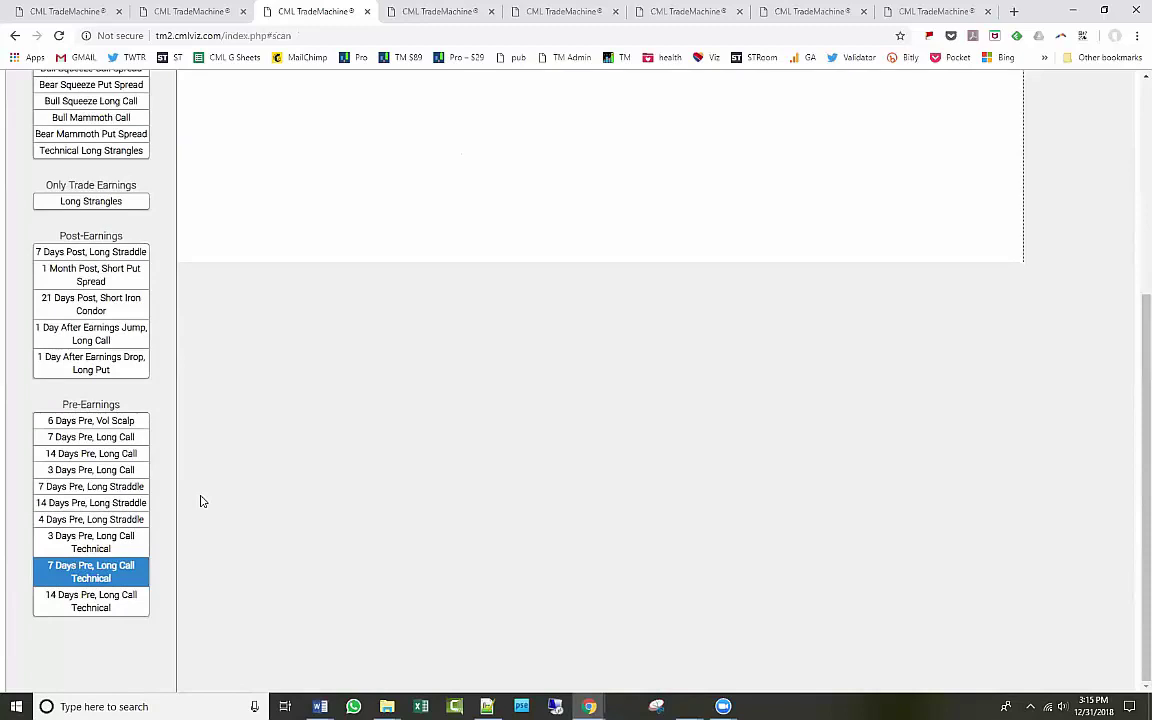
scroll(290, 468, up, 3)
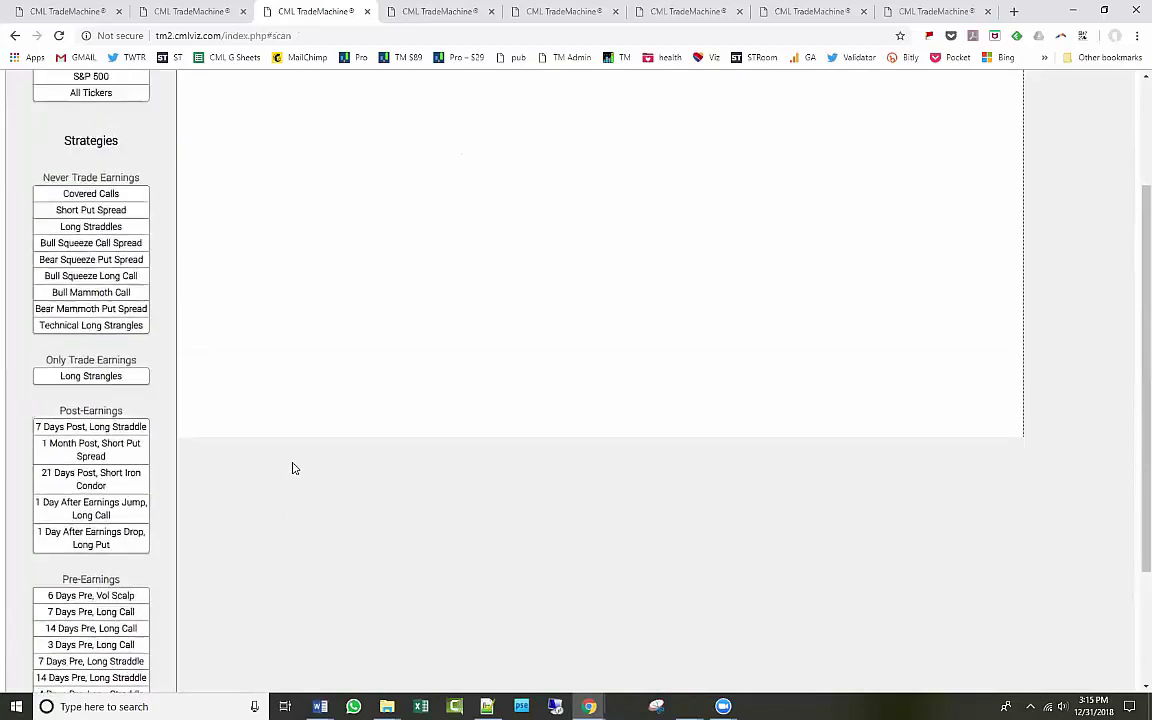
click(91, 159)
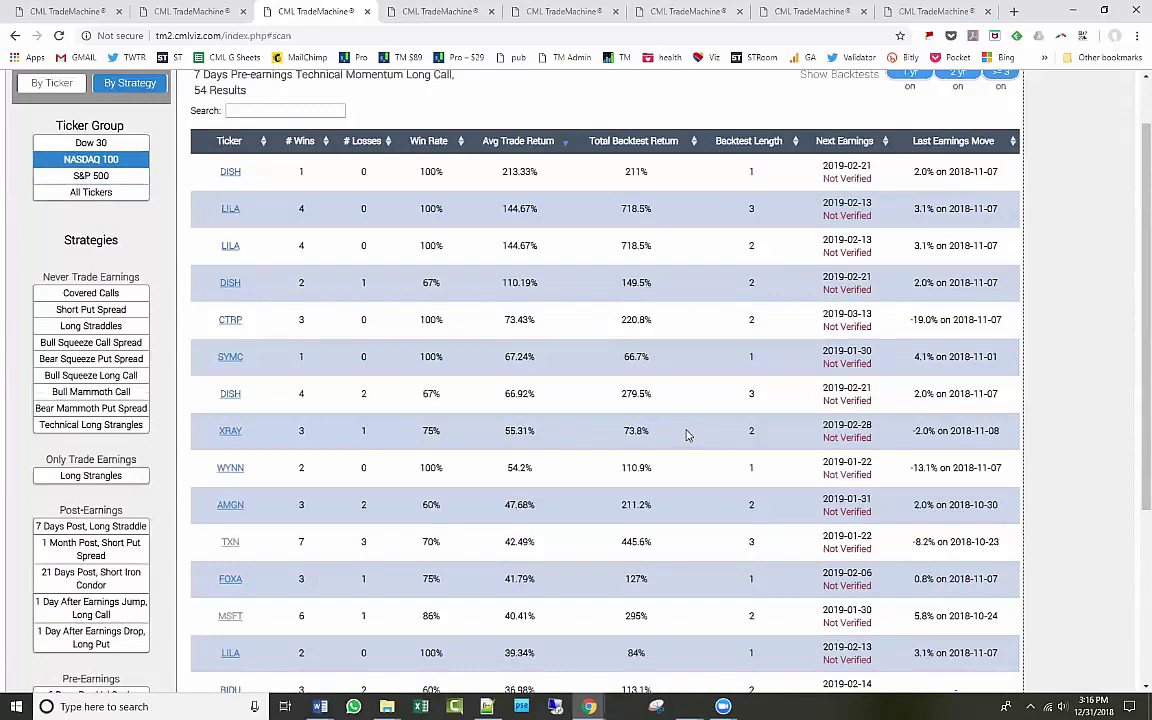
Scroll through the 54 NASDAQ 100 technical long-call results.
scroll(686, 435, down, 3)
scroll(686, 435, up, 2)
scroll(686, 435, up, 2)
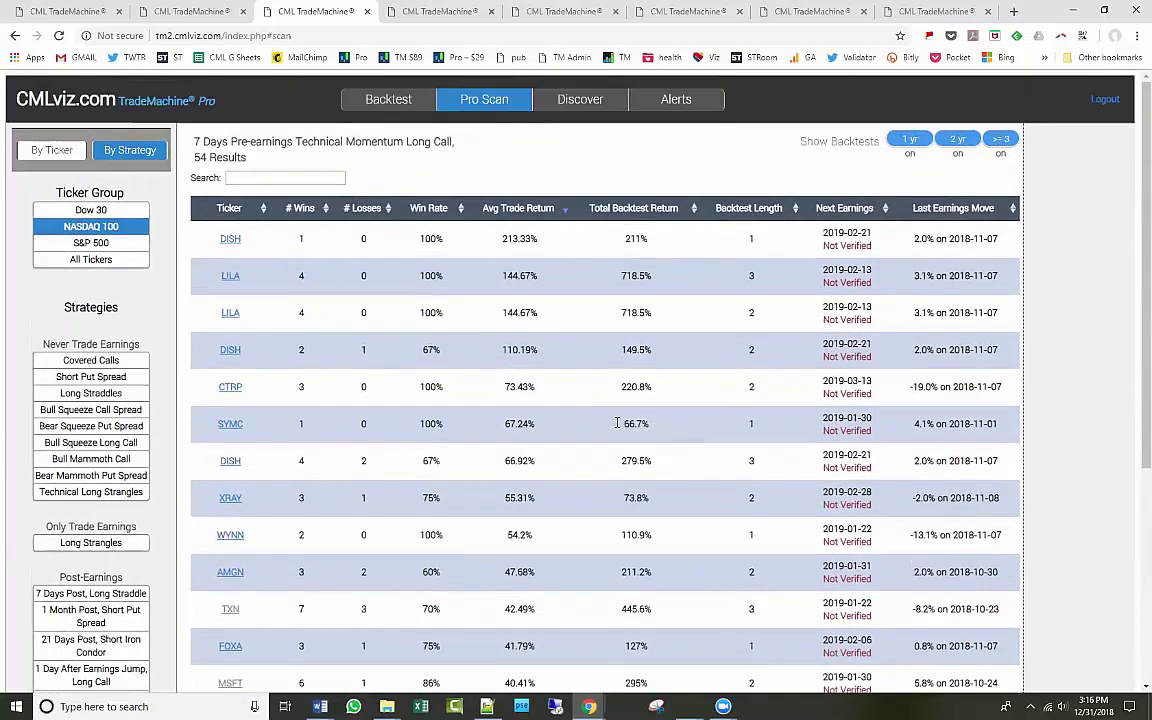
scroll(445, 380, down, 3)
scroll(349, 485, up, 2)
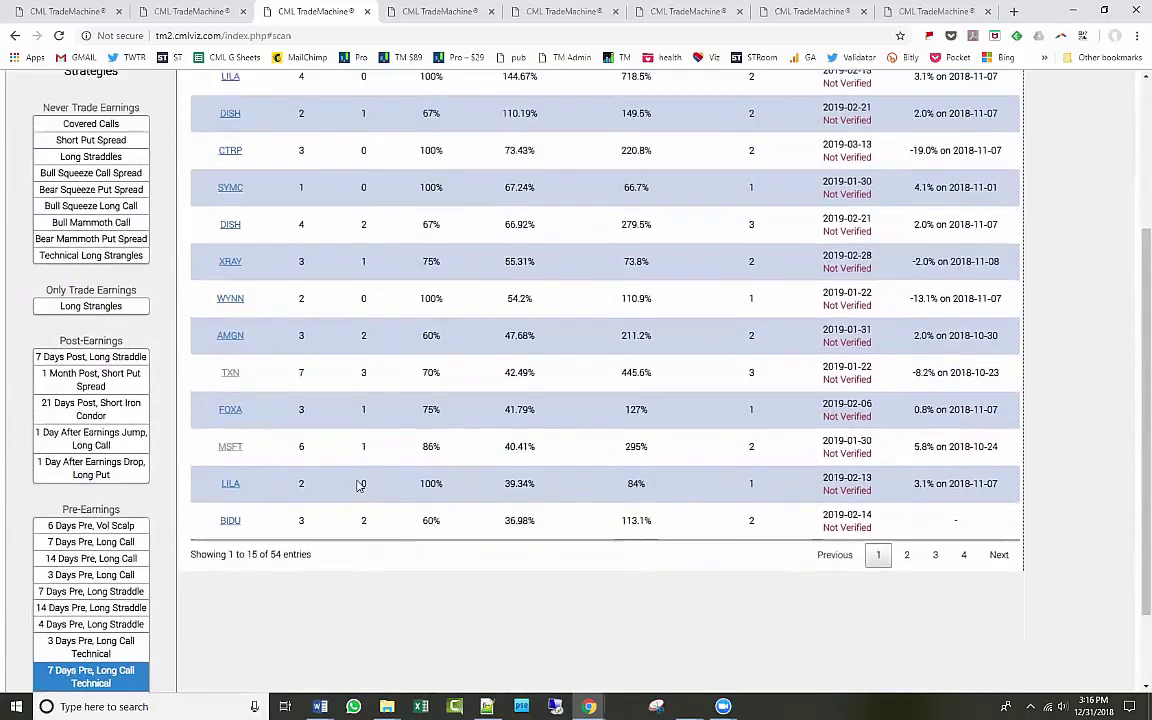
scroll(148, 630, down, 2)
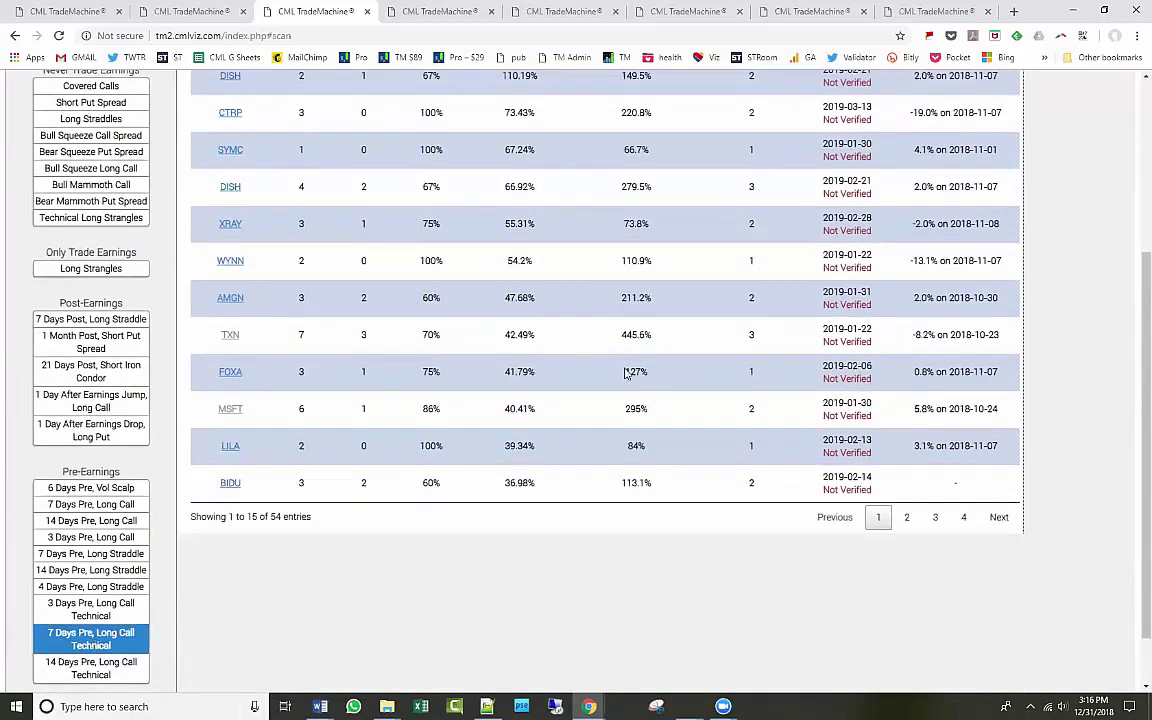
scroll(632, 368, up, 3)
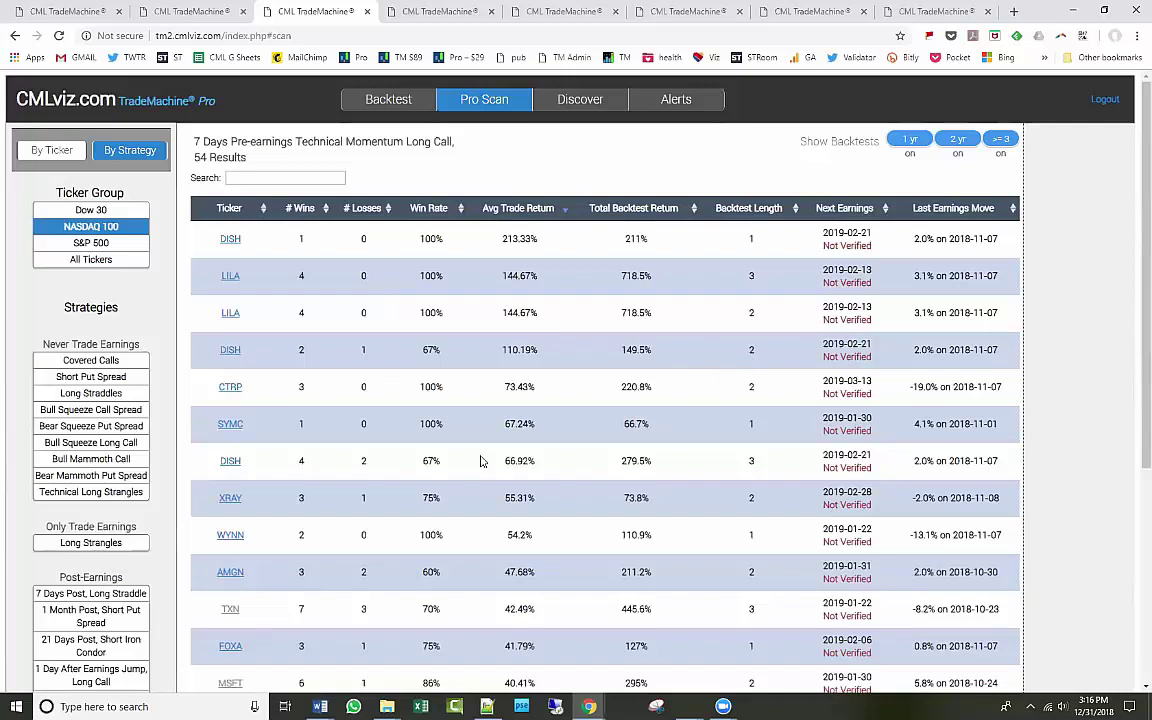
scroll(437, 477, down, 3)
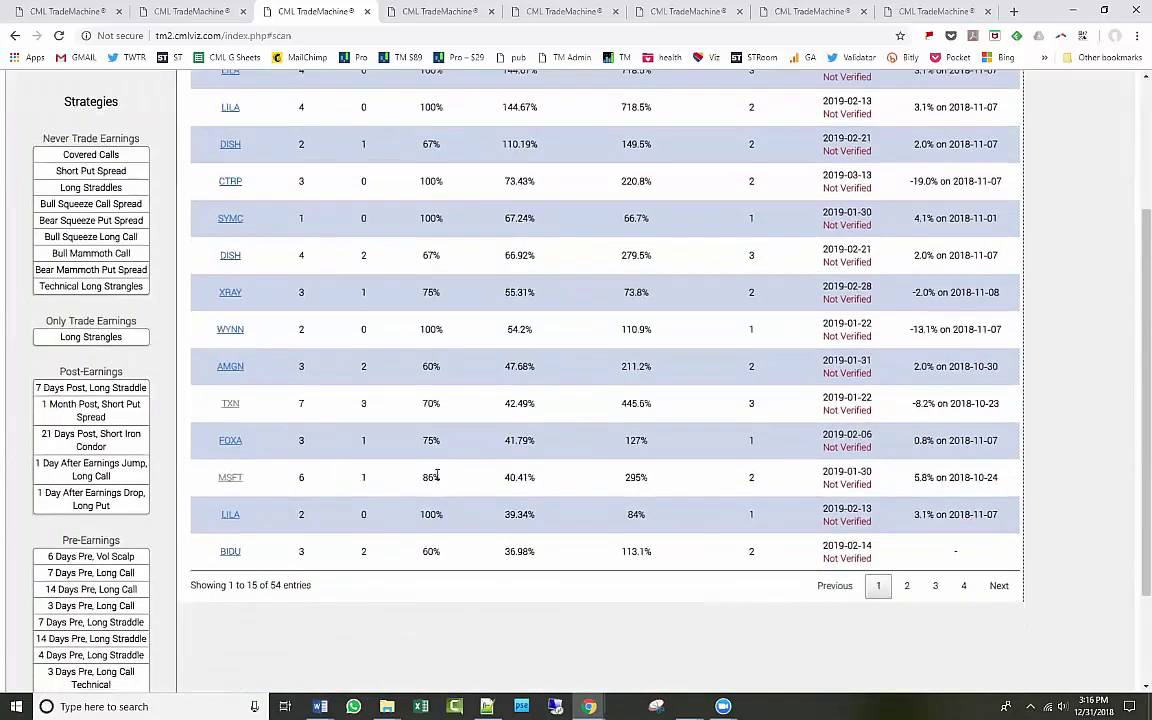
scroll(437, 477, up, 3)
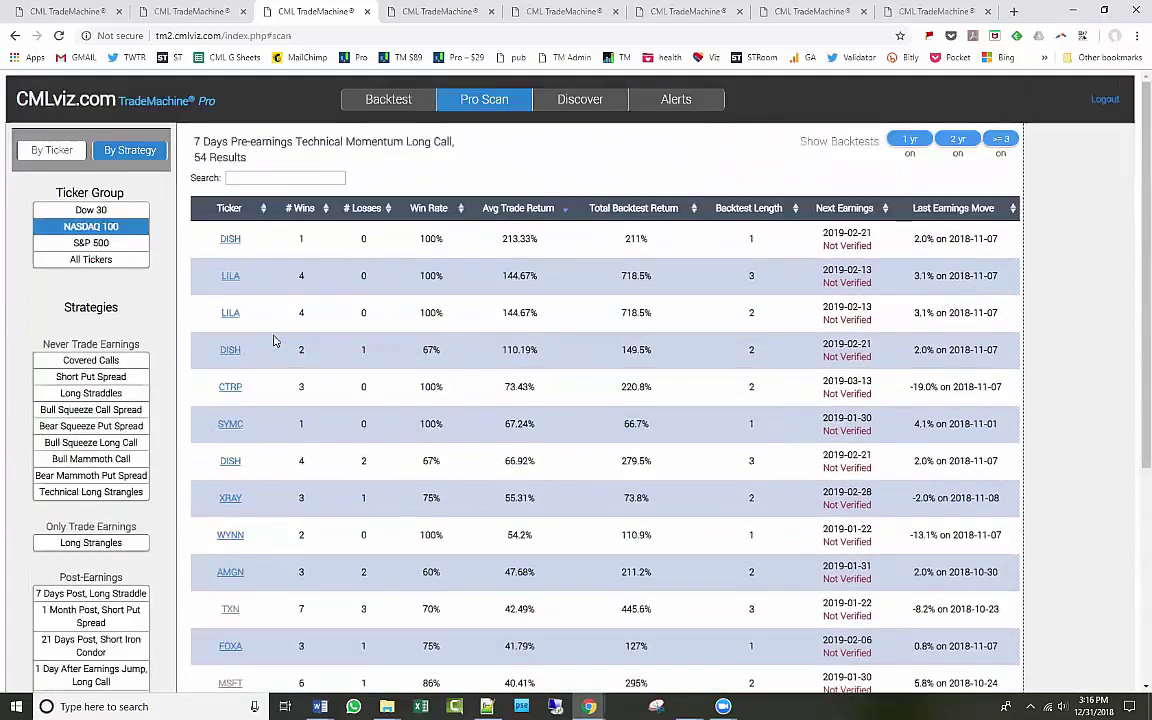
Delete CELG from the backtest tickers, leaving only SBUX, then return to Pro Scan.
click(363, 101)
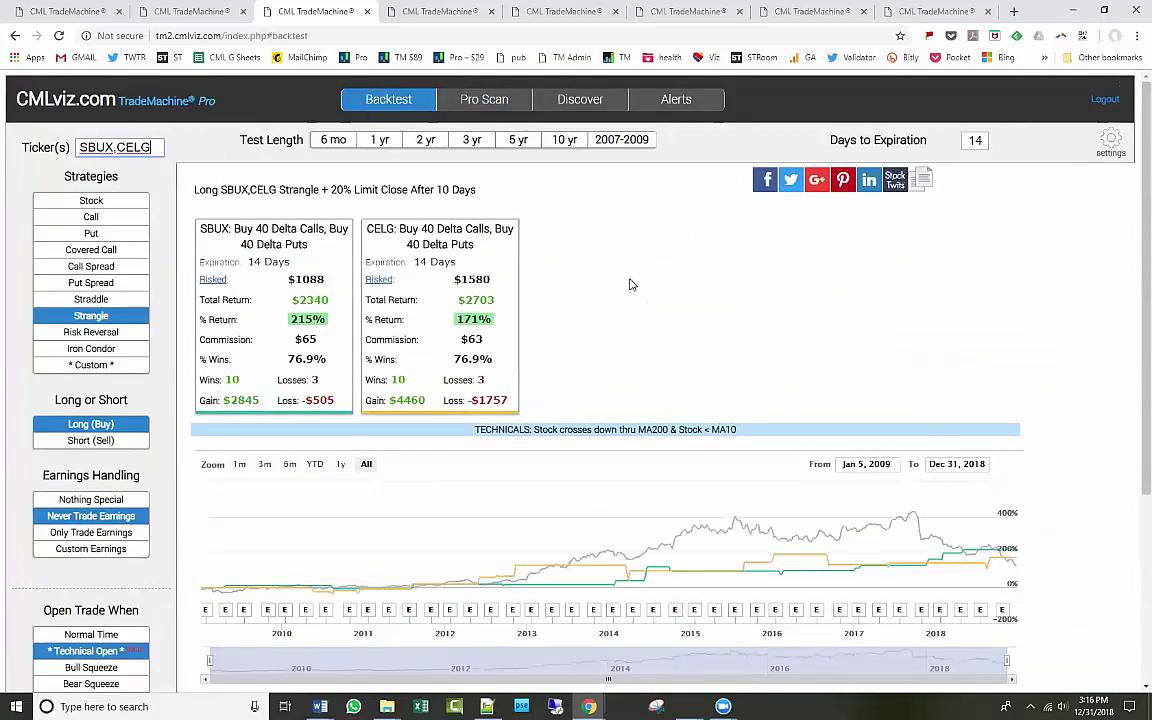
double_click(136, 148)
key(BackSpace)
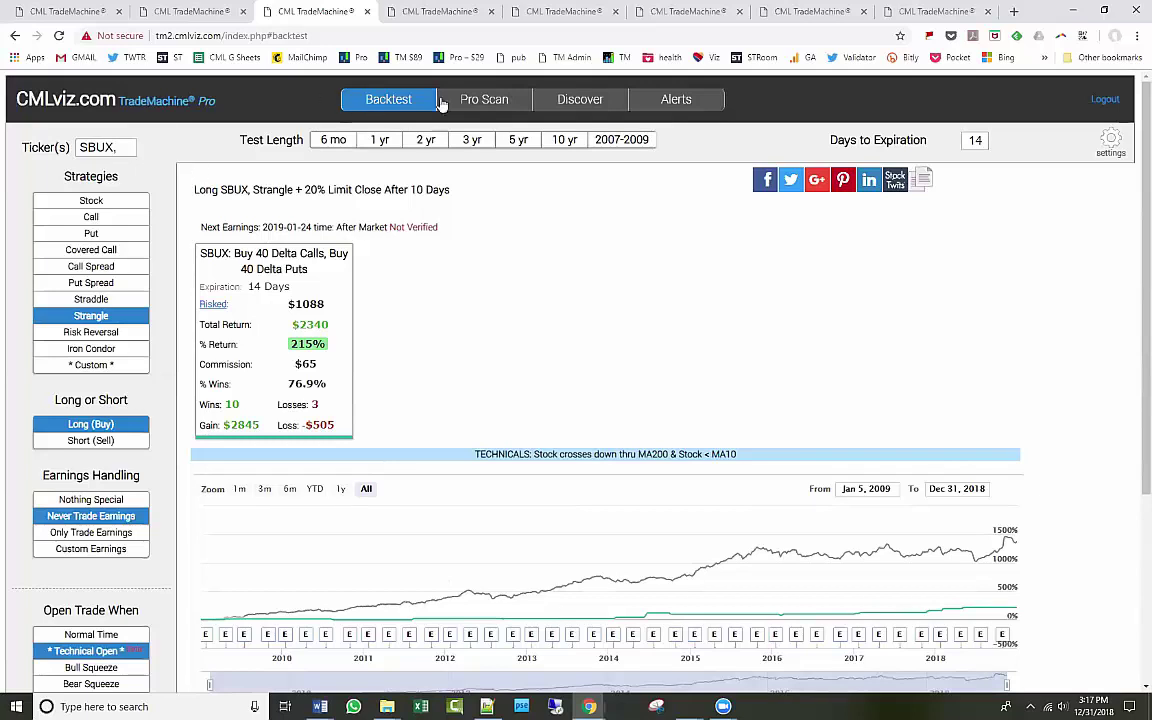
click(478, 100)
Scan the S&P 500 by strategy for Technical Long Strangles.
click(138, 152)
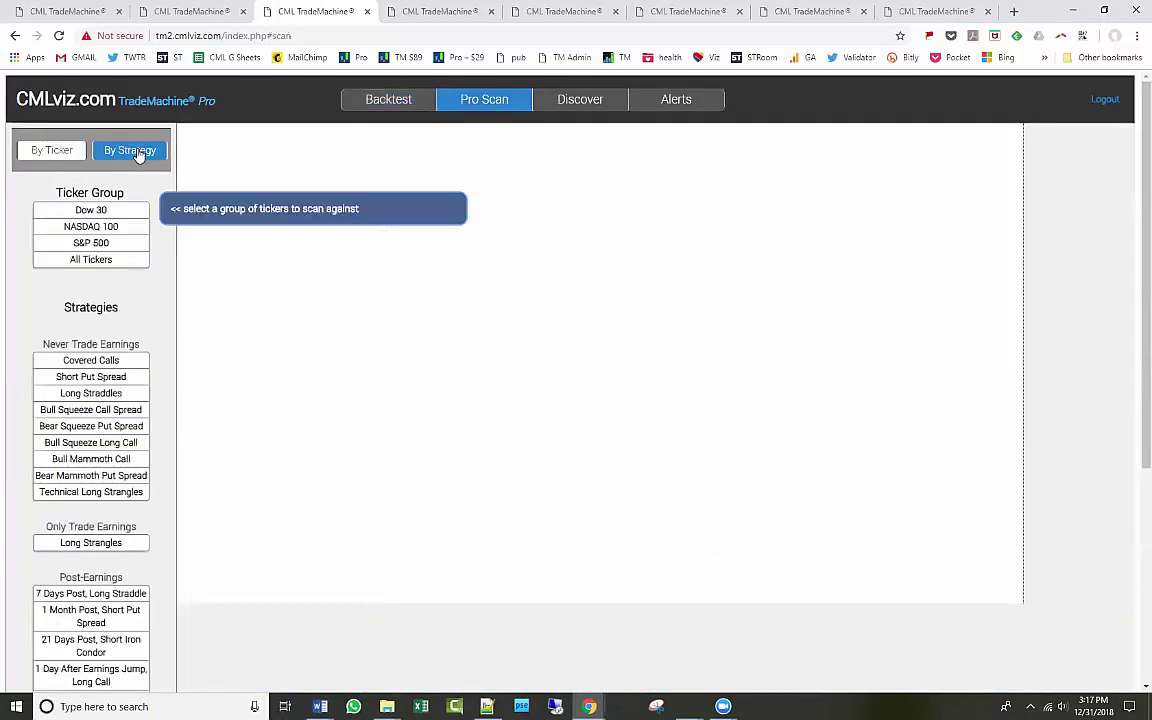
click(91, 489)
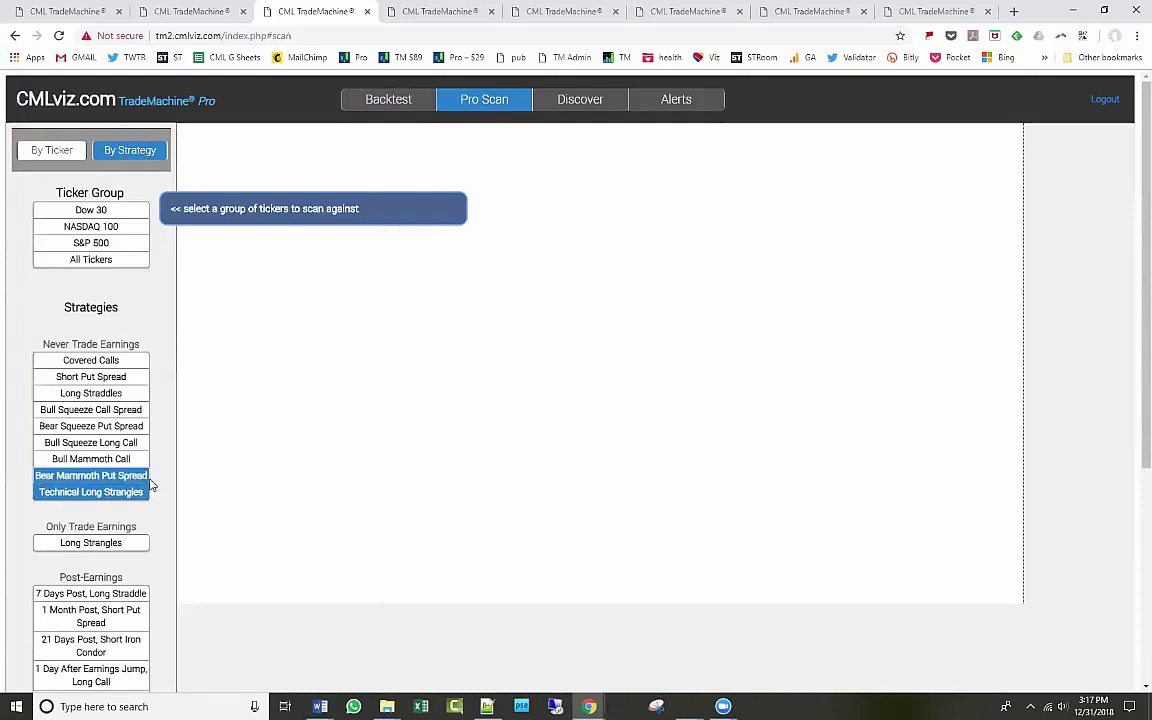
scroll(145, 400, down, 1)
scroll(165, 436, up, 1)
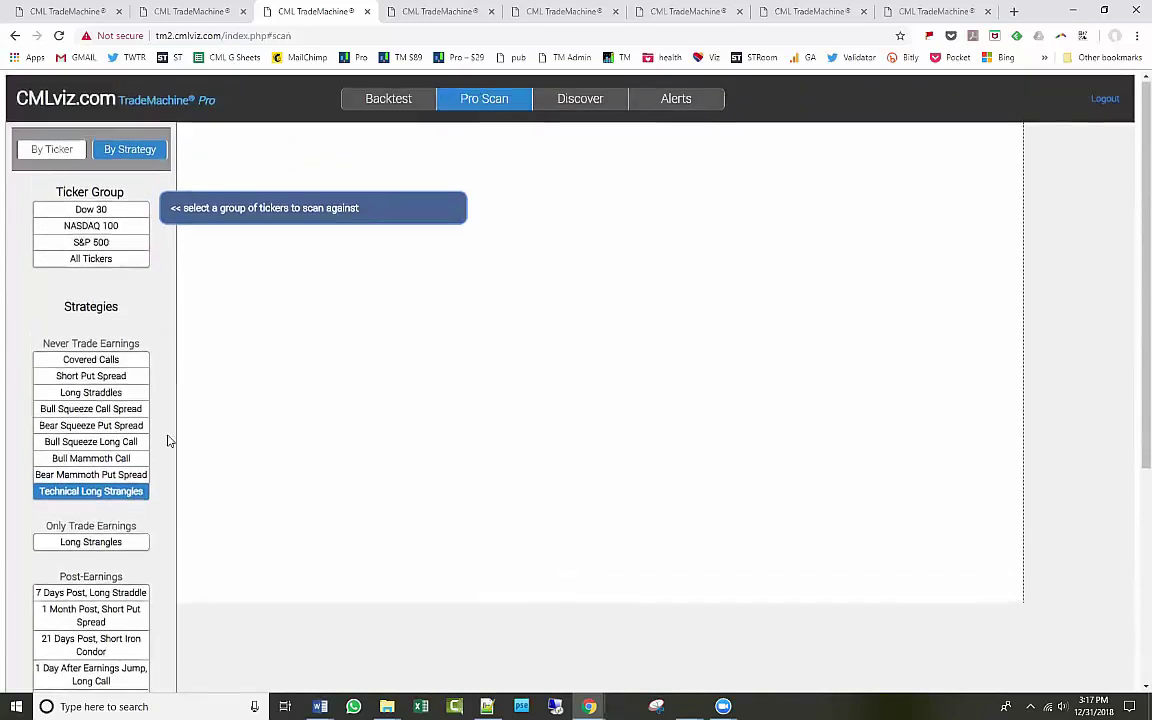
click(113, 245)
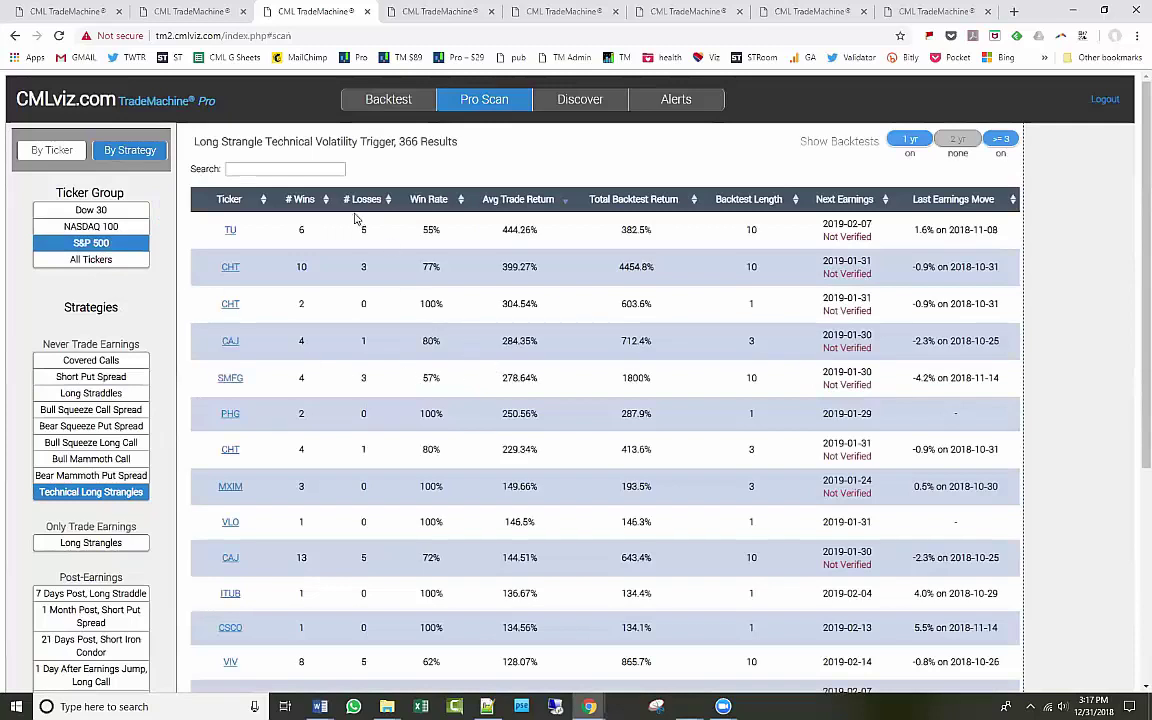
Sort results by Backtest Length and # Wins, then open FMX's strangle backtest in a new tab.
click(961, 150)
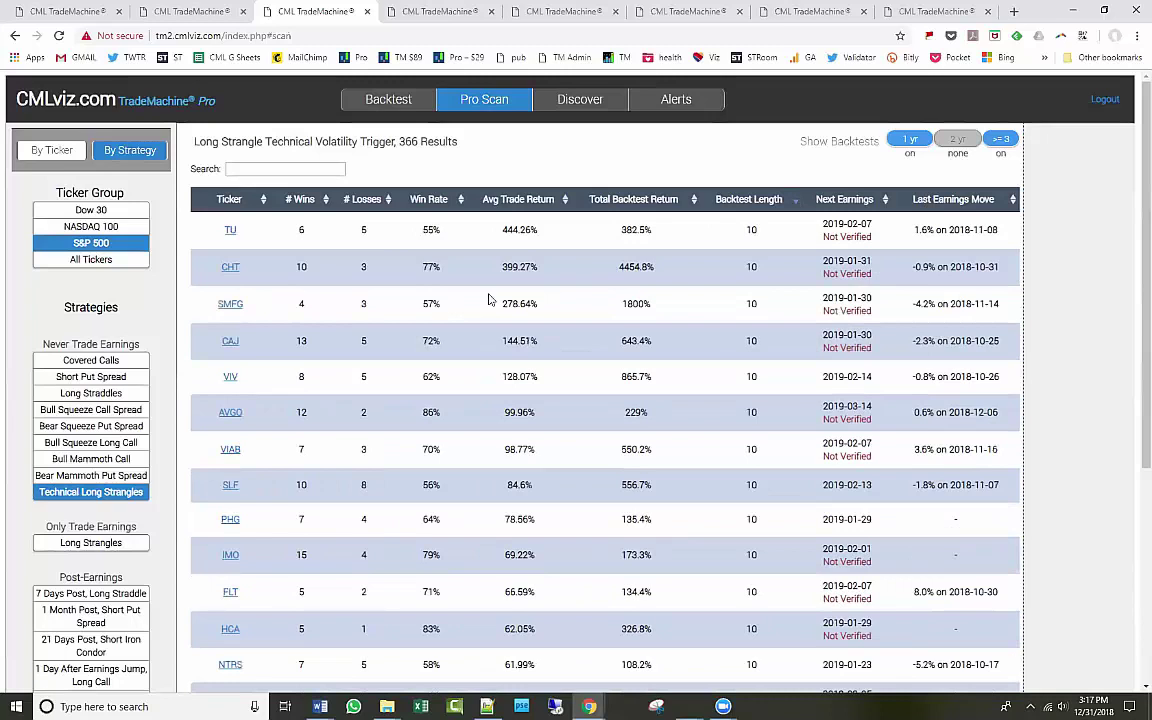
click(325, 201)
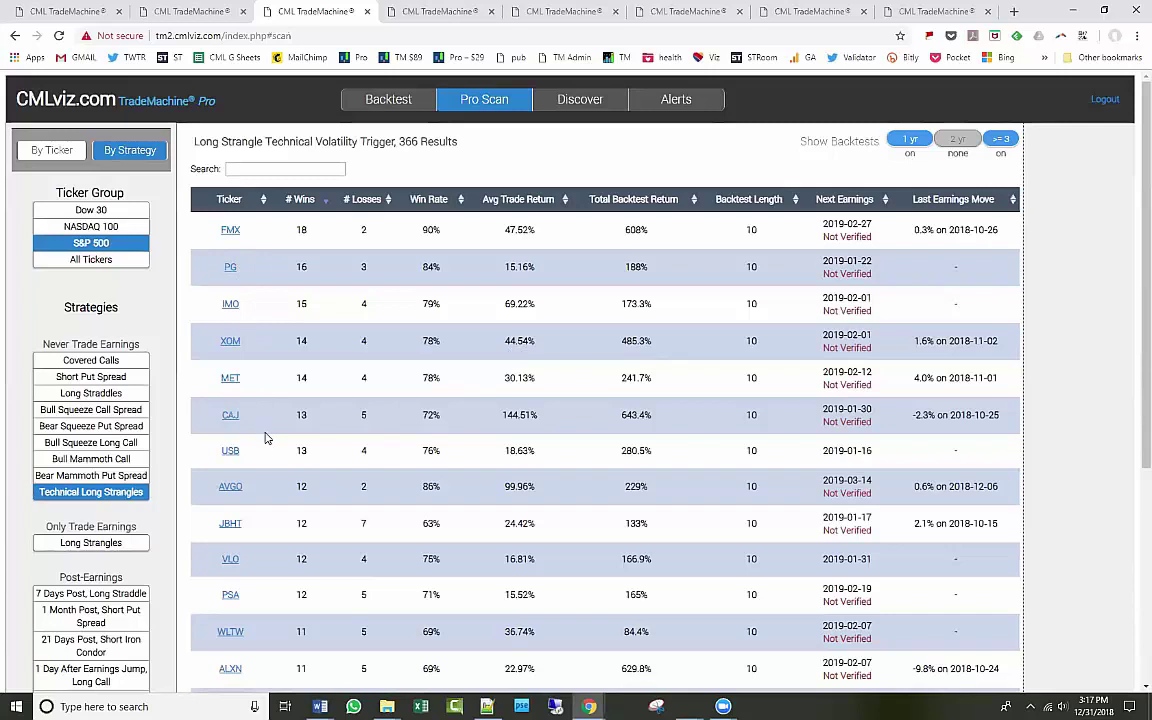
click(228, 229)
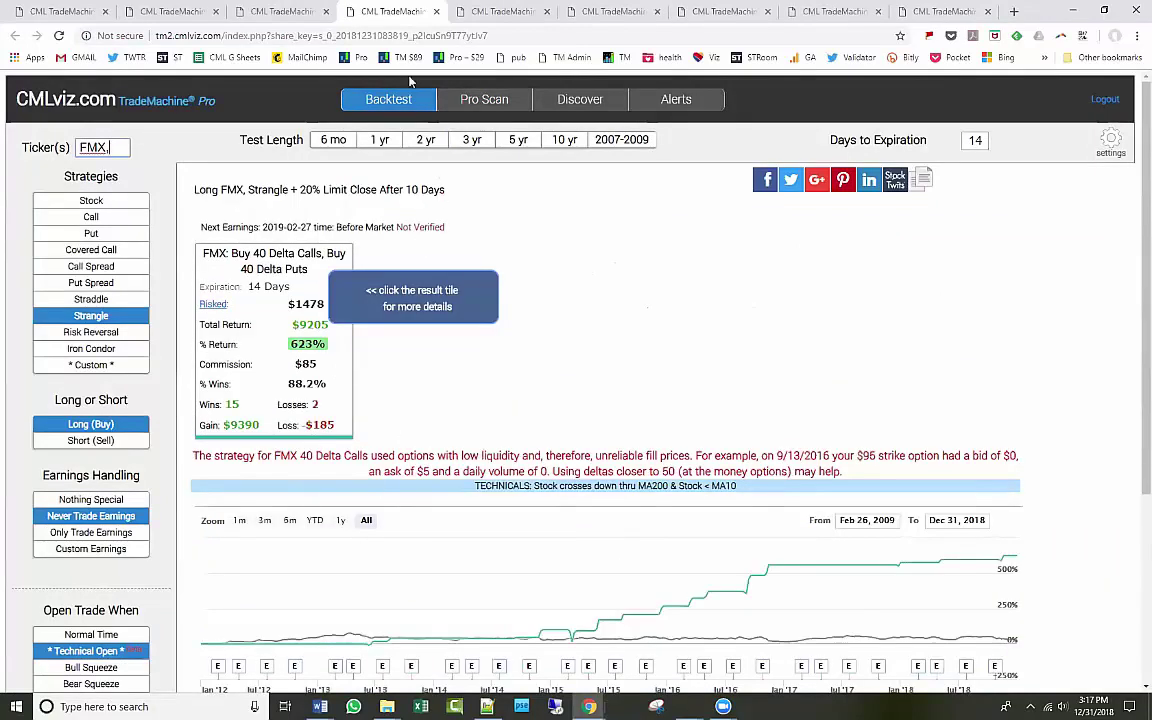
Close the FMX tab, open XOM's strangle backtest in a new tab, then open ALXN's from the results.
middle_click(390, 11)
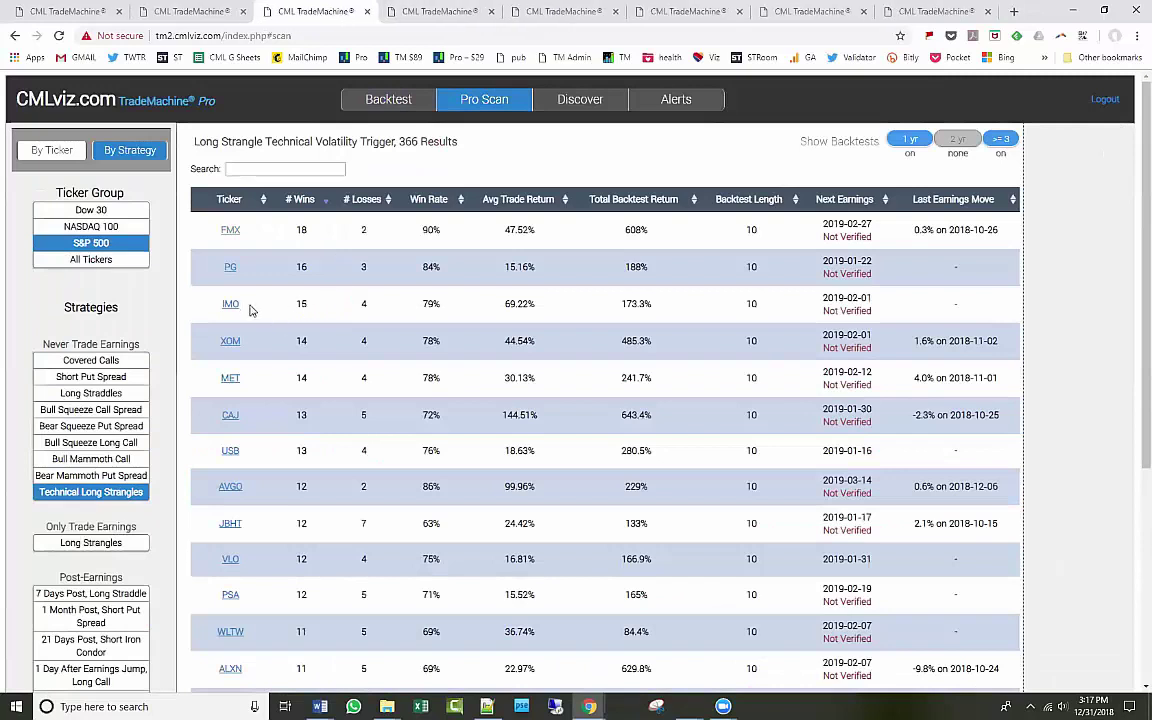
click(230, 342)
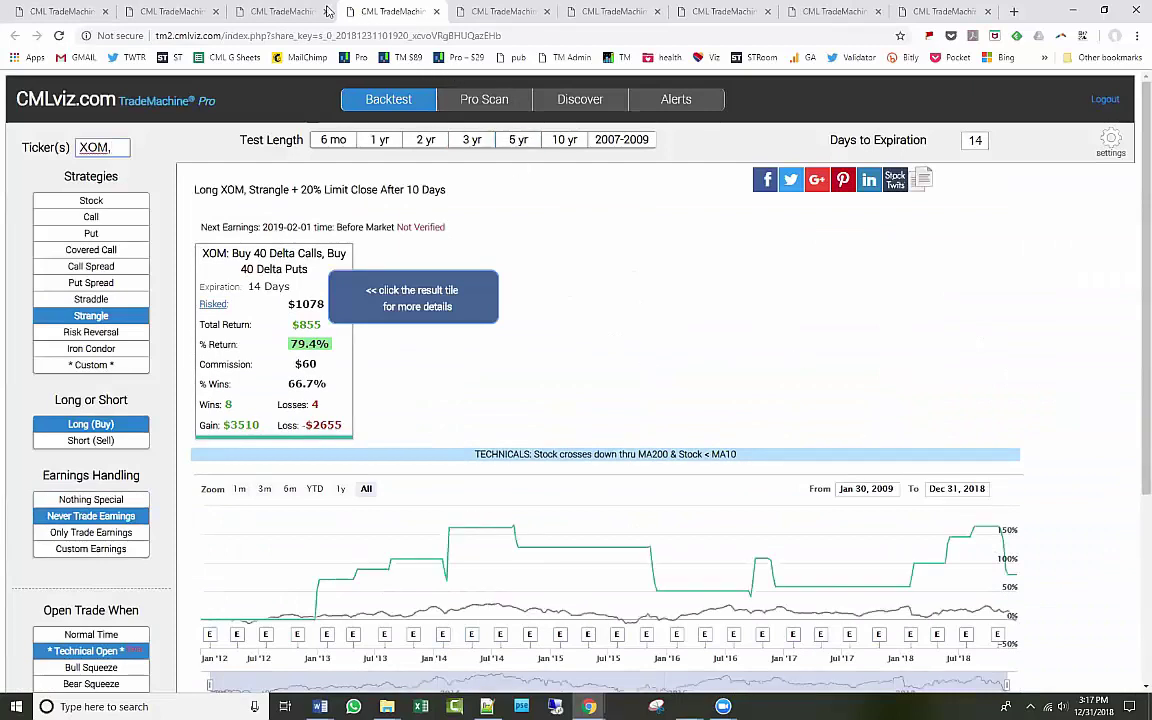
click(290, 12)
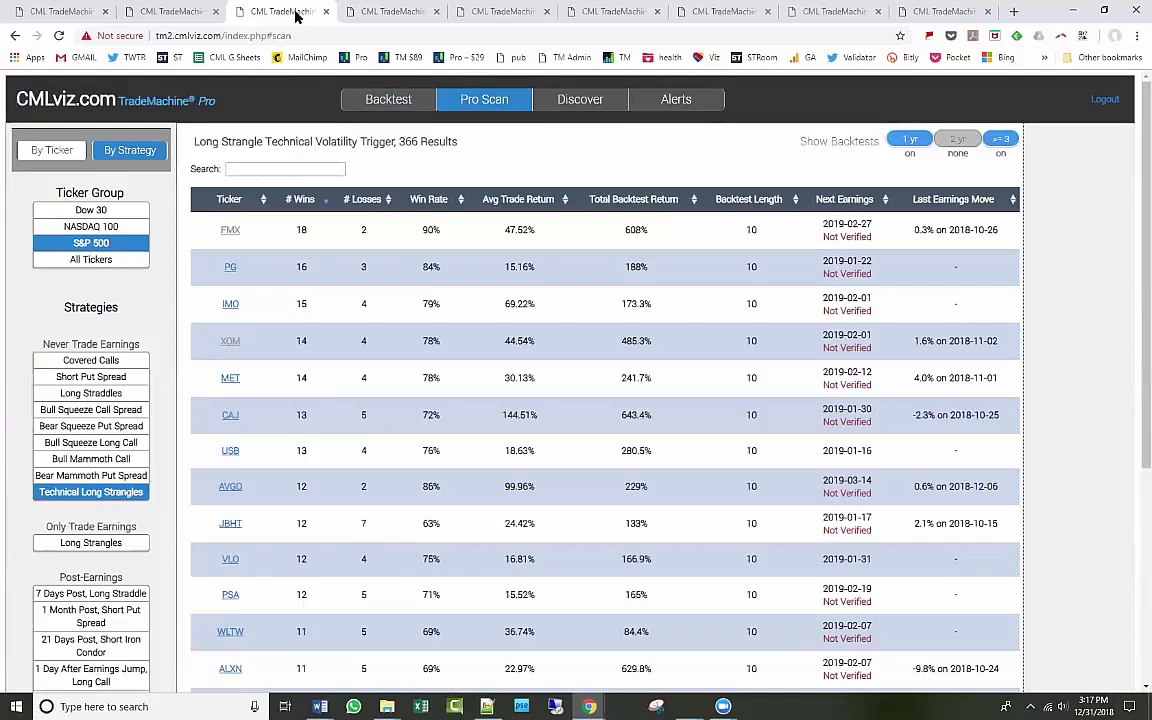
scroll(345, 390, down, 1)
scroll(345, 390, down, 2)
scroll(345, 390, up, 4)
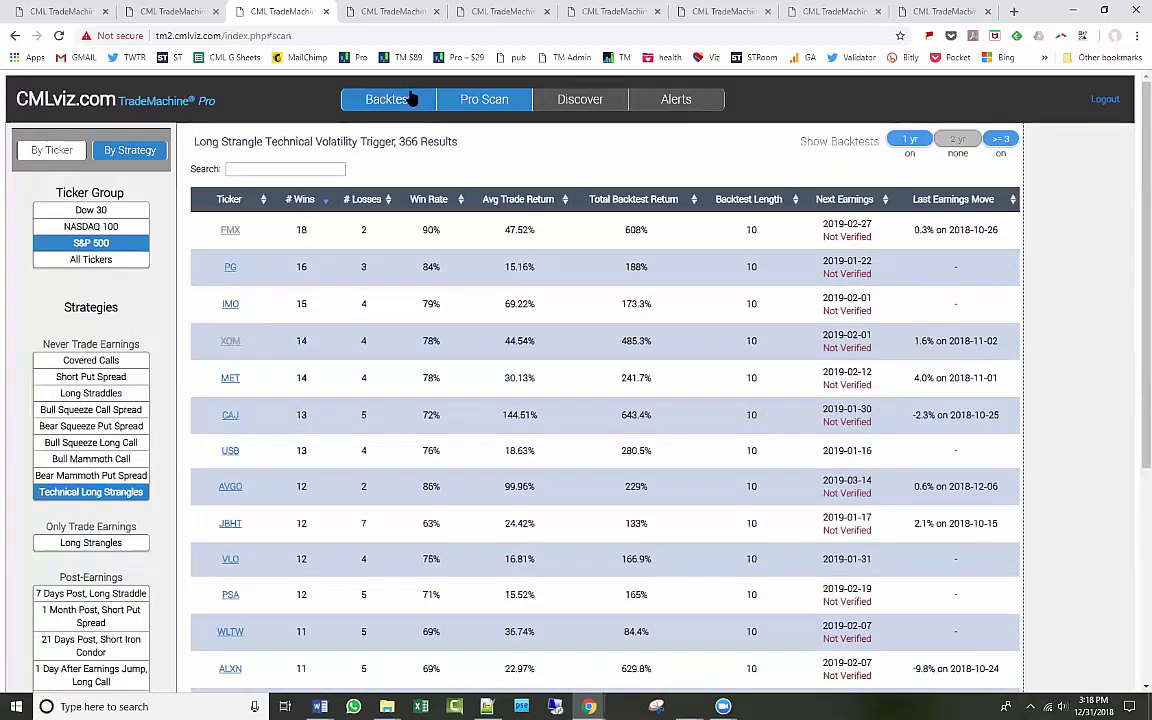
scroll(420, 226, down, 3)
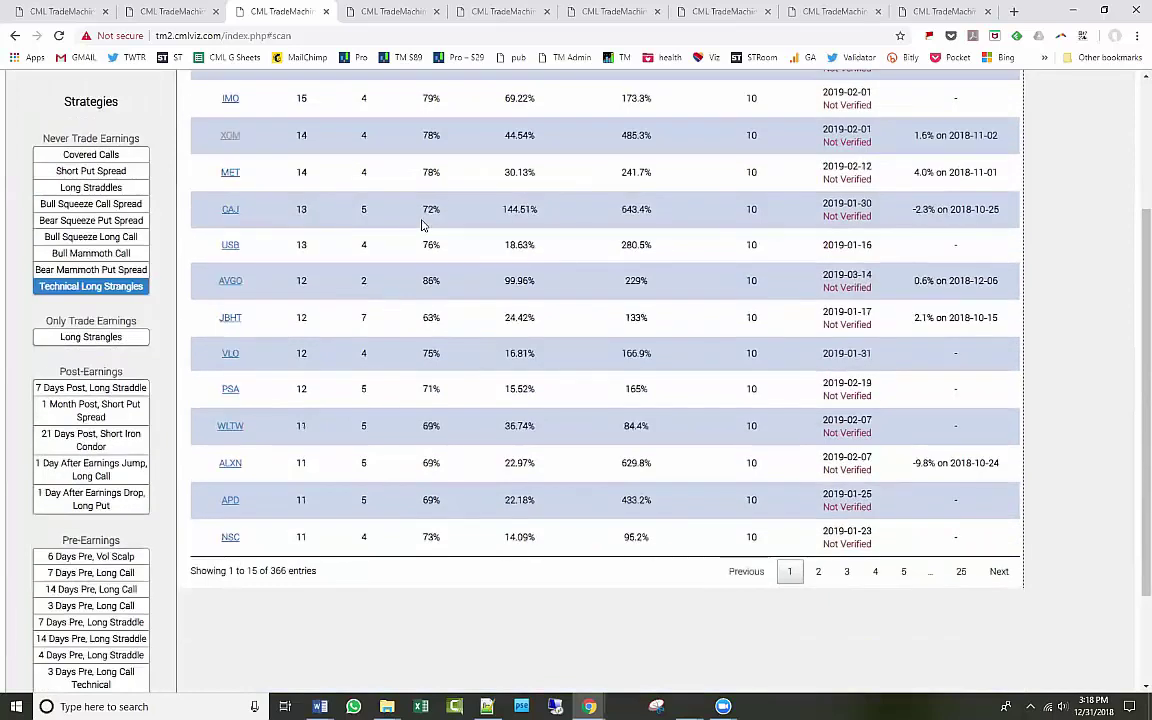
click(230, 463)
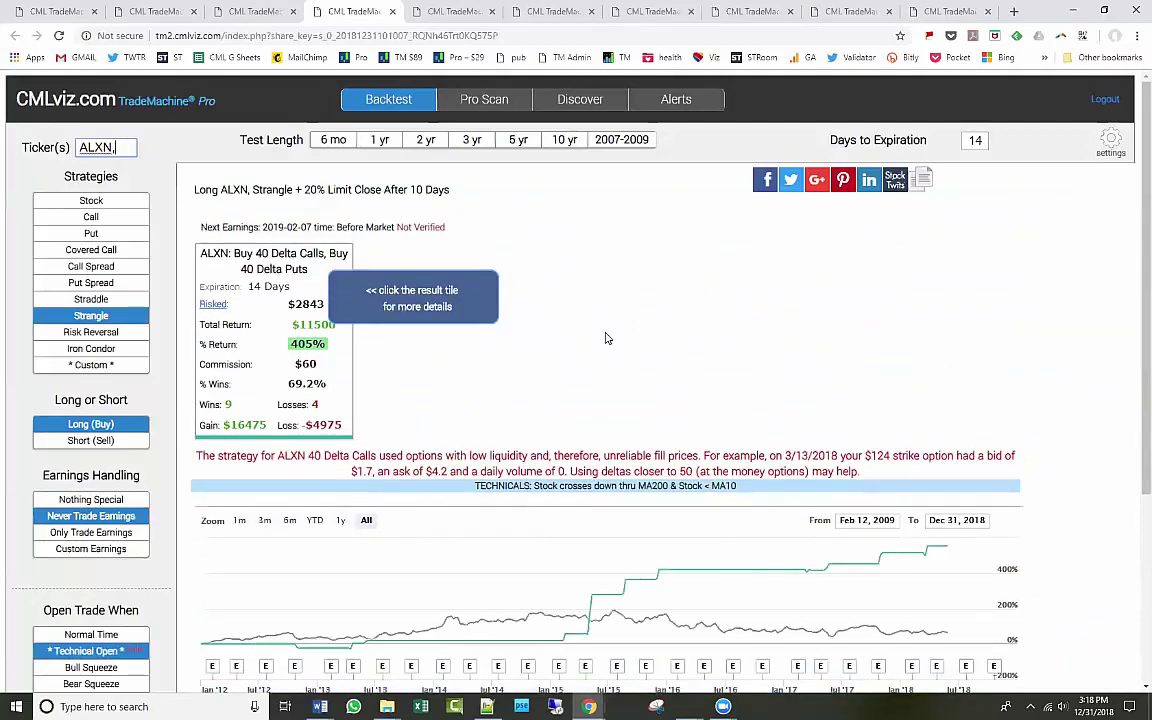
Return to Pro Scan and set it to scan by strategy.
click(489, 106)
click(117, 157)
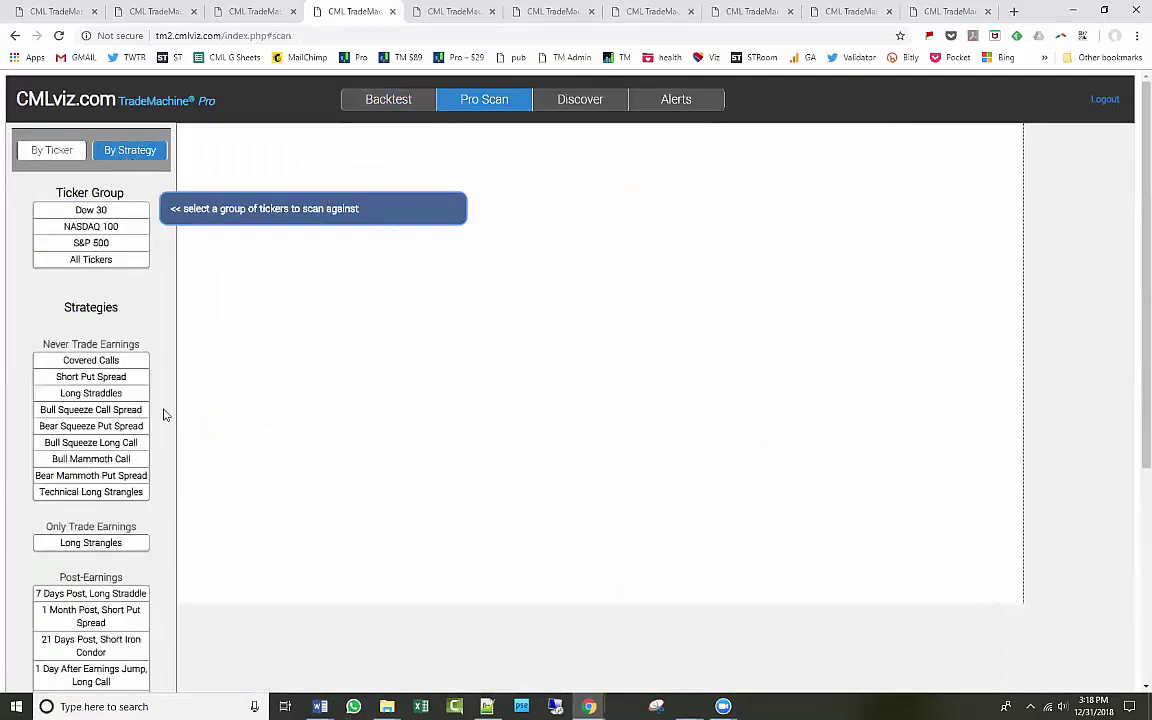
scroll(165, 414, down, 5)
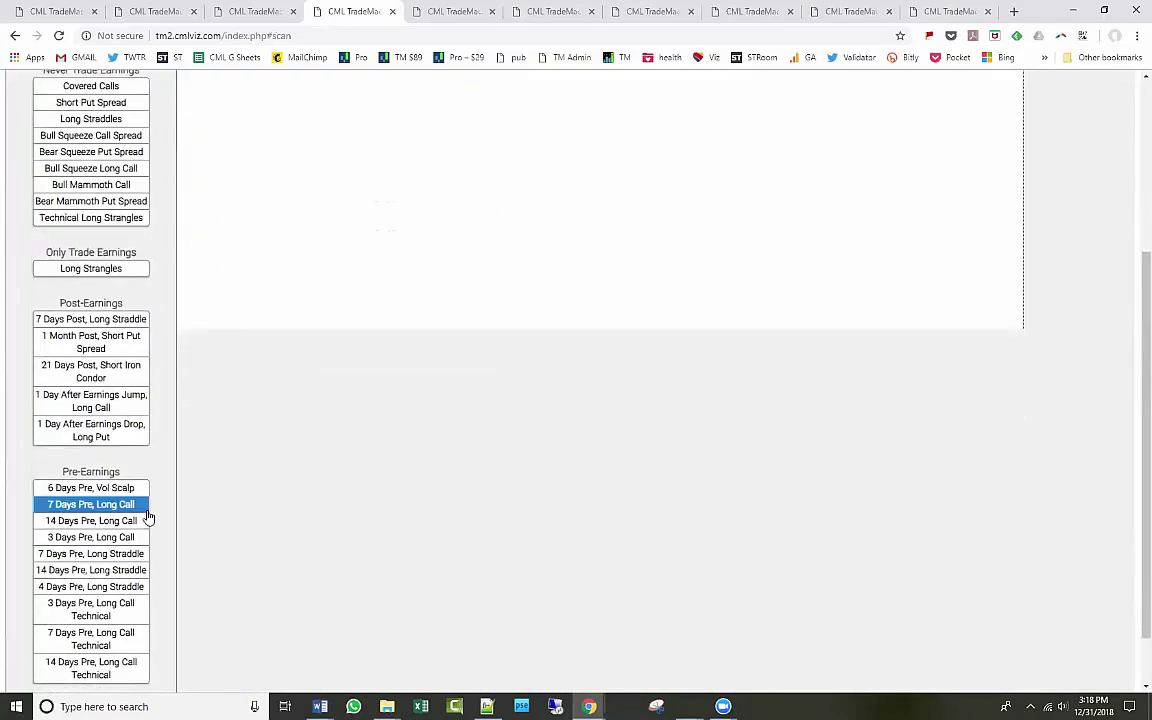
scroll(140, 632, up, 5)
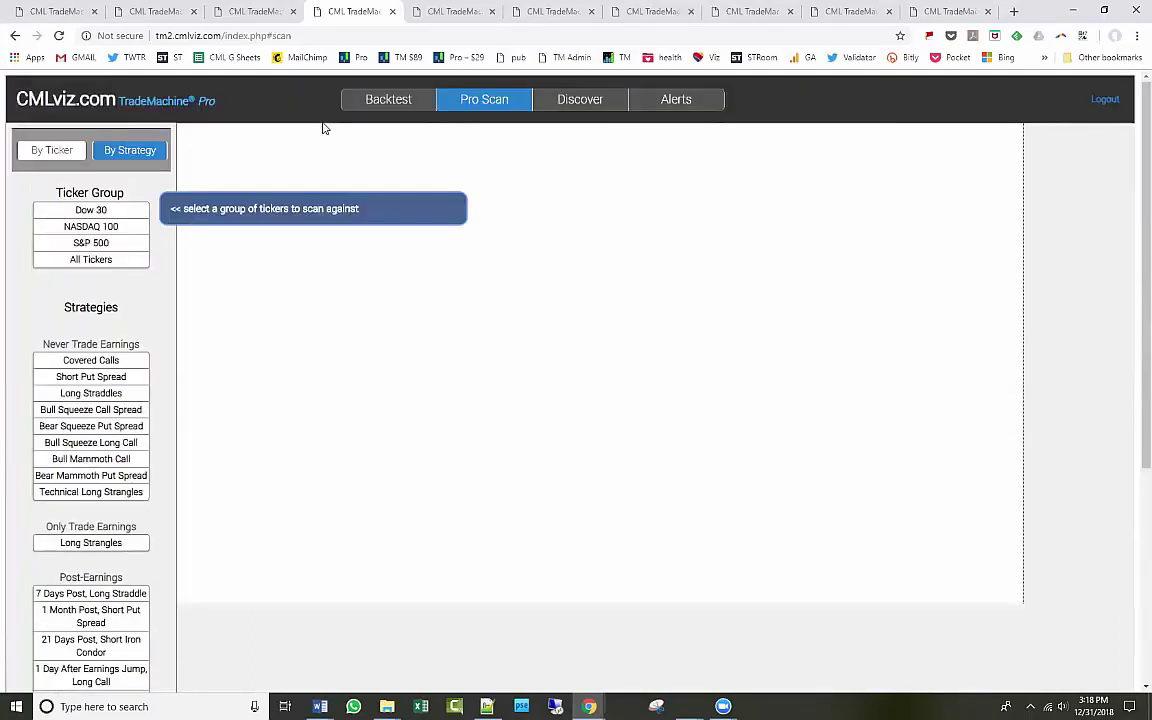
Rerun the SBUX,CELG strangle with 200-day cross-down and below 10-day MA open rules.
click(392, 101)
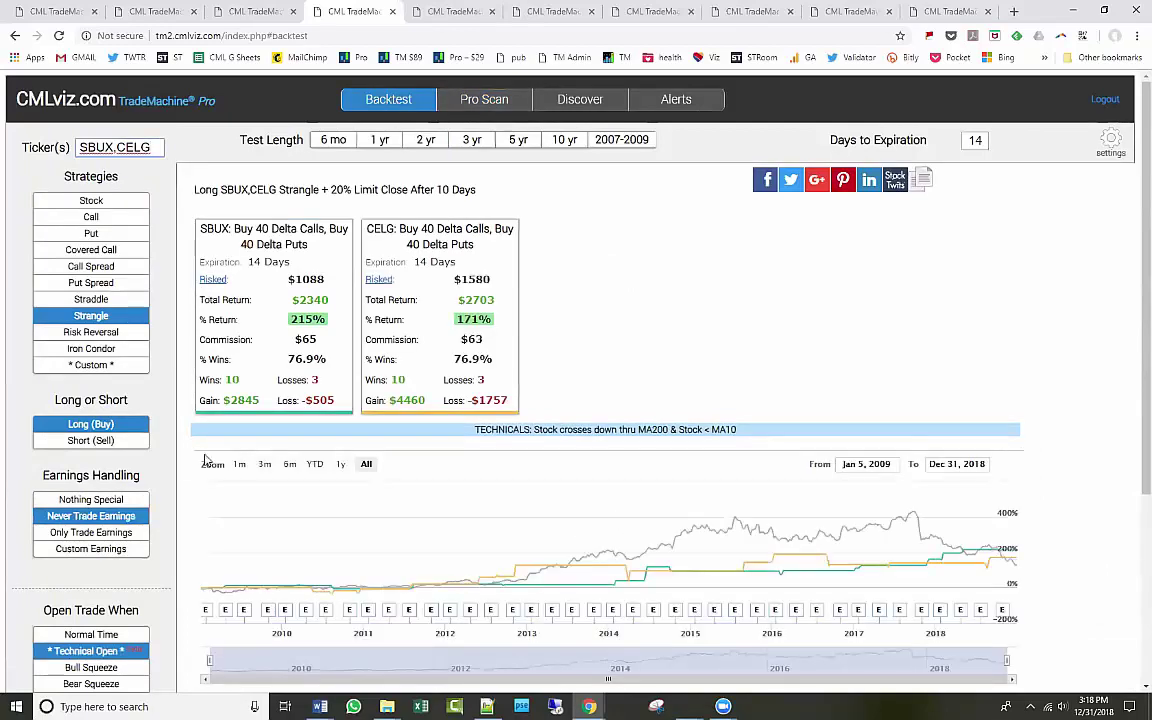
click(108, 651)
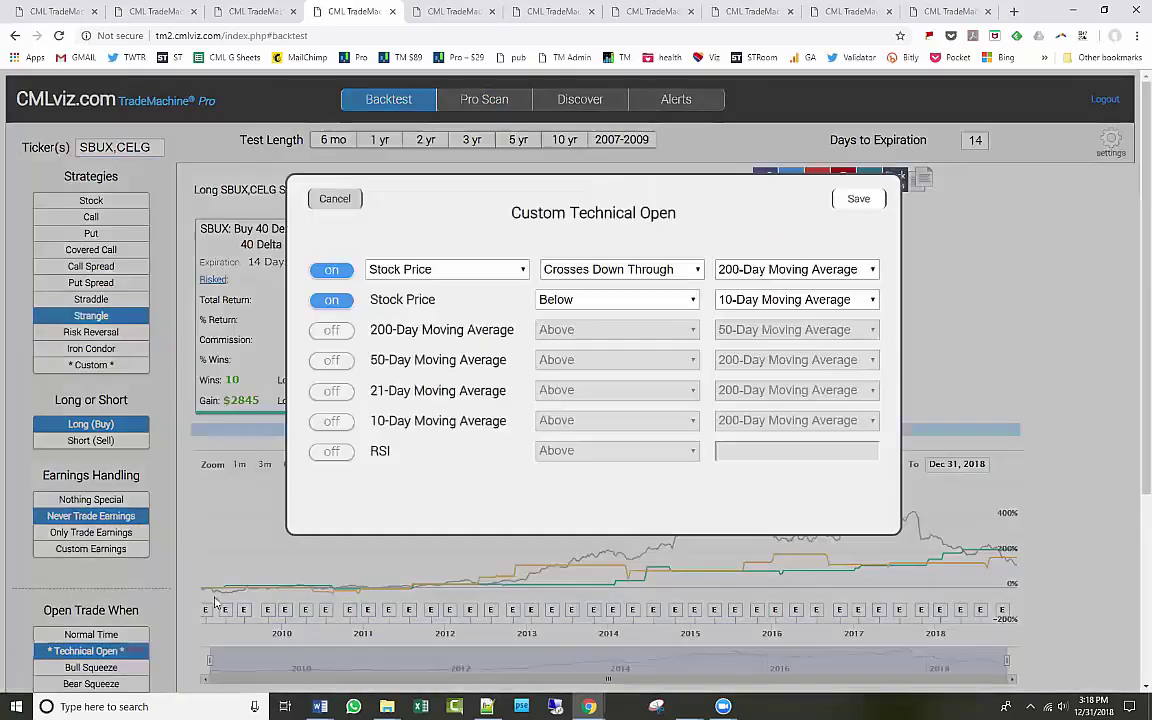
click(858, 200)
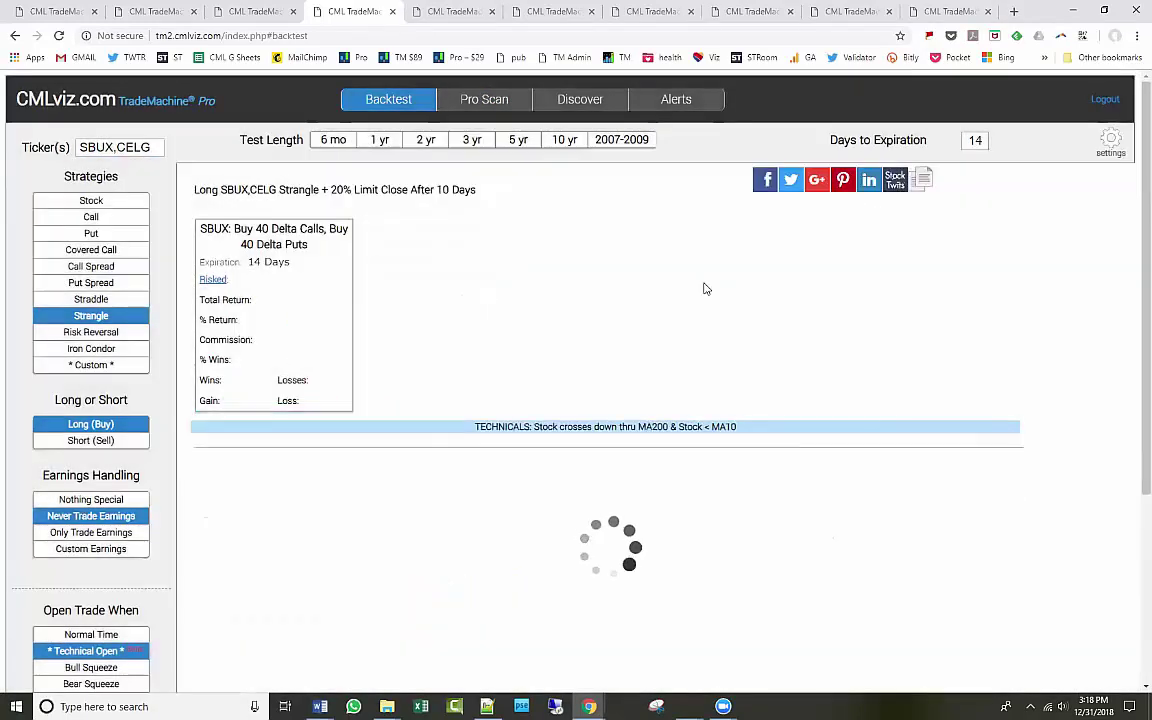
click(606, 103)
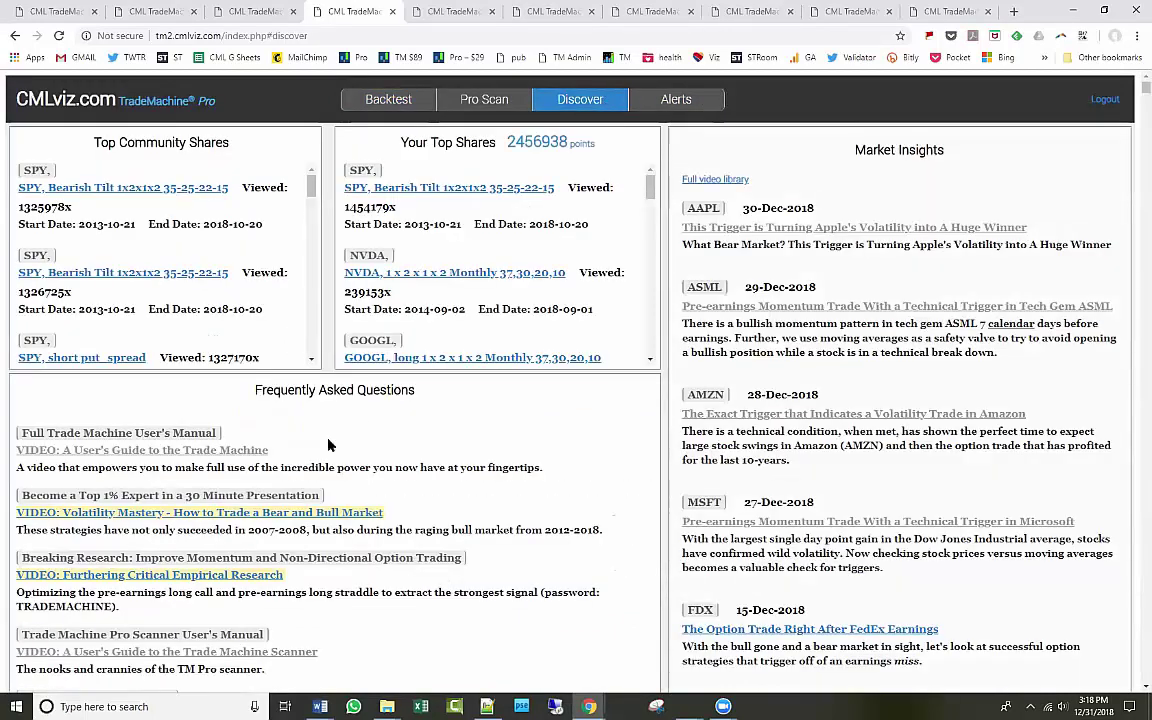
Open the 'What Delta is and Why it Matters' FAQ and read through the Delta guide.
scroll(329, 444, down, 4)
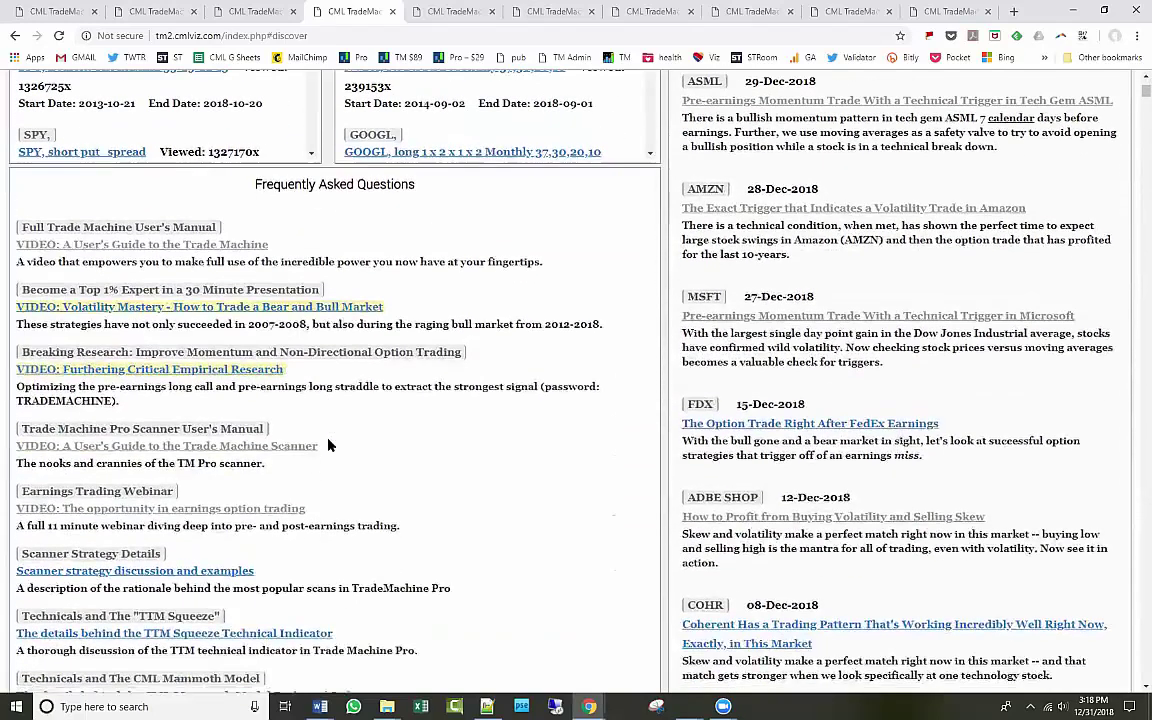
scroll(329, 440, down, 1)
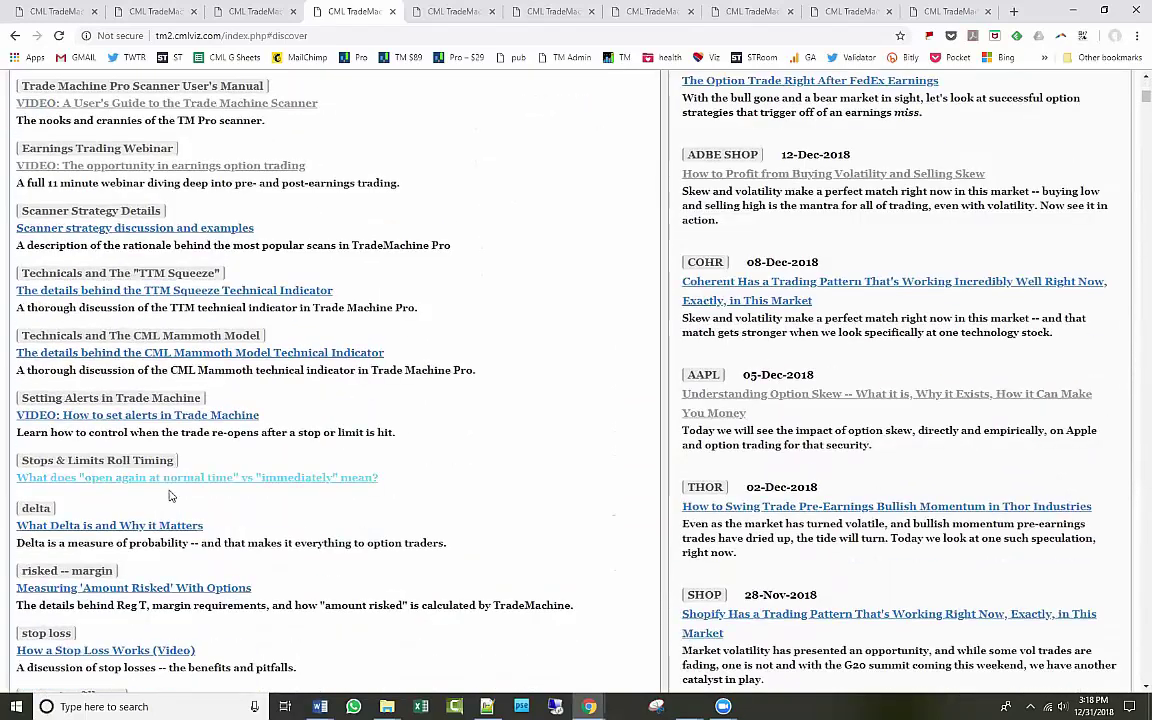
click(129, 525)
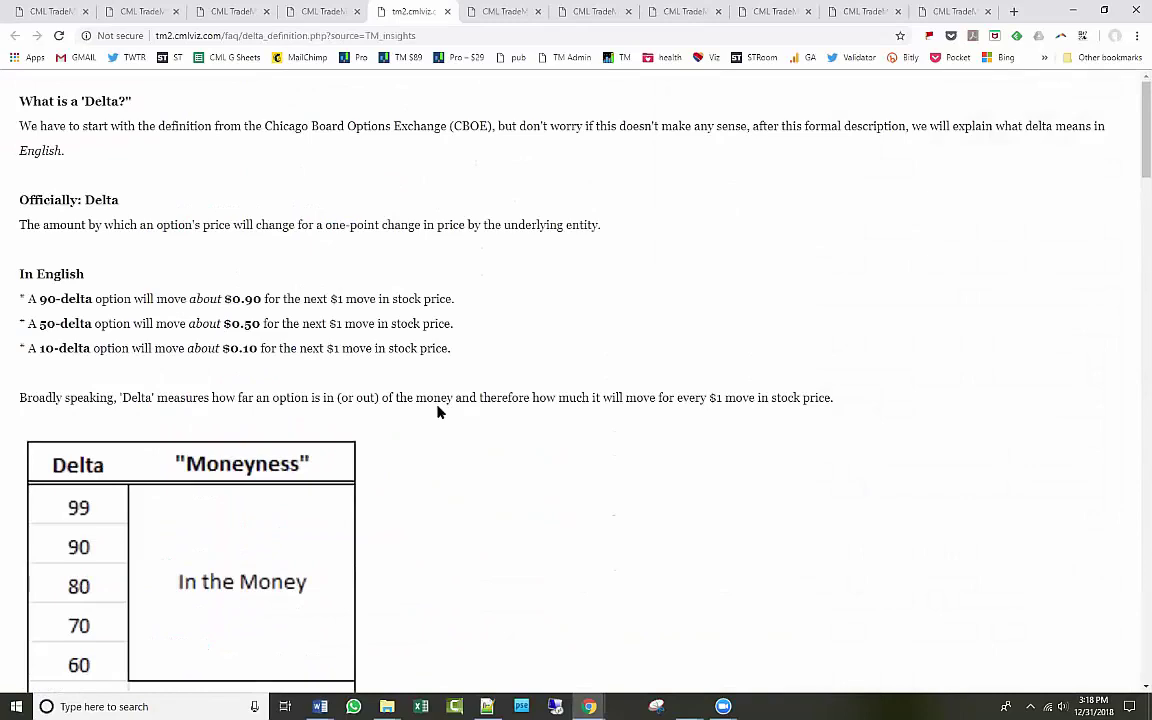
scroll(437, 411, down, 2)
scroll(270, 397, down, 10)
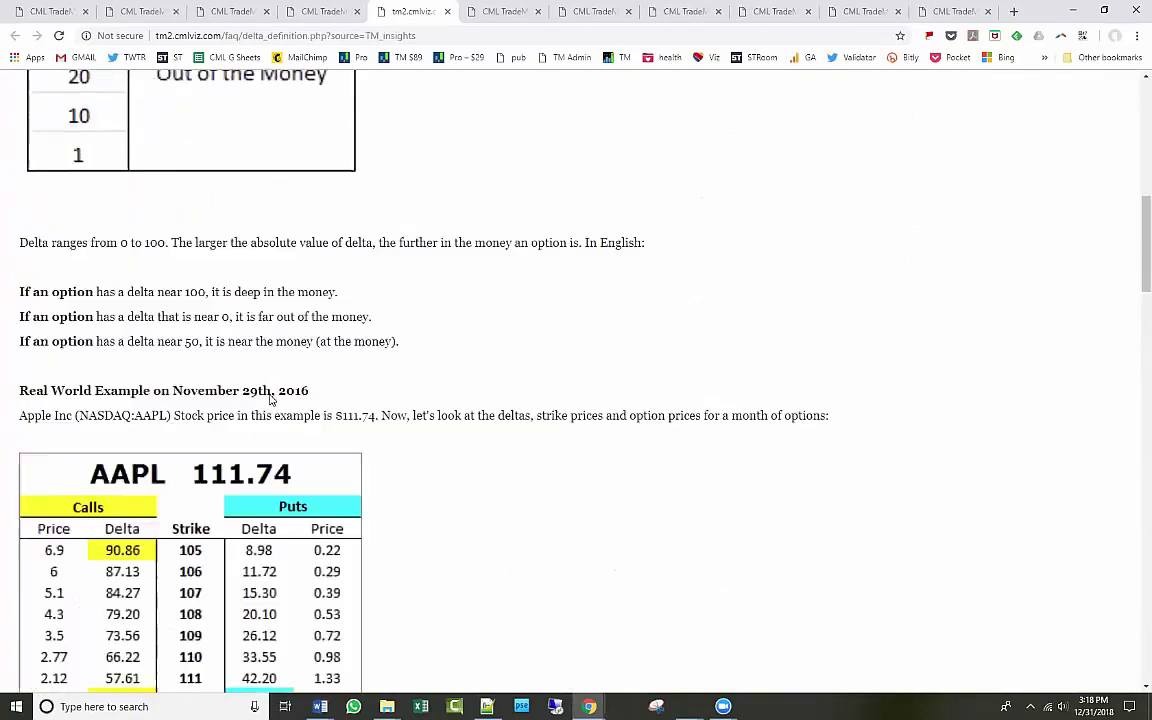
scroll(270, 395, down, 17)
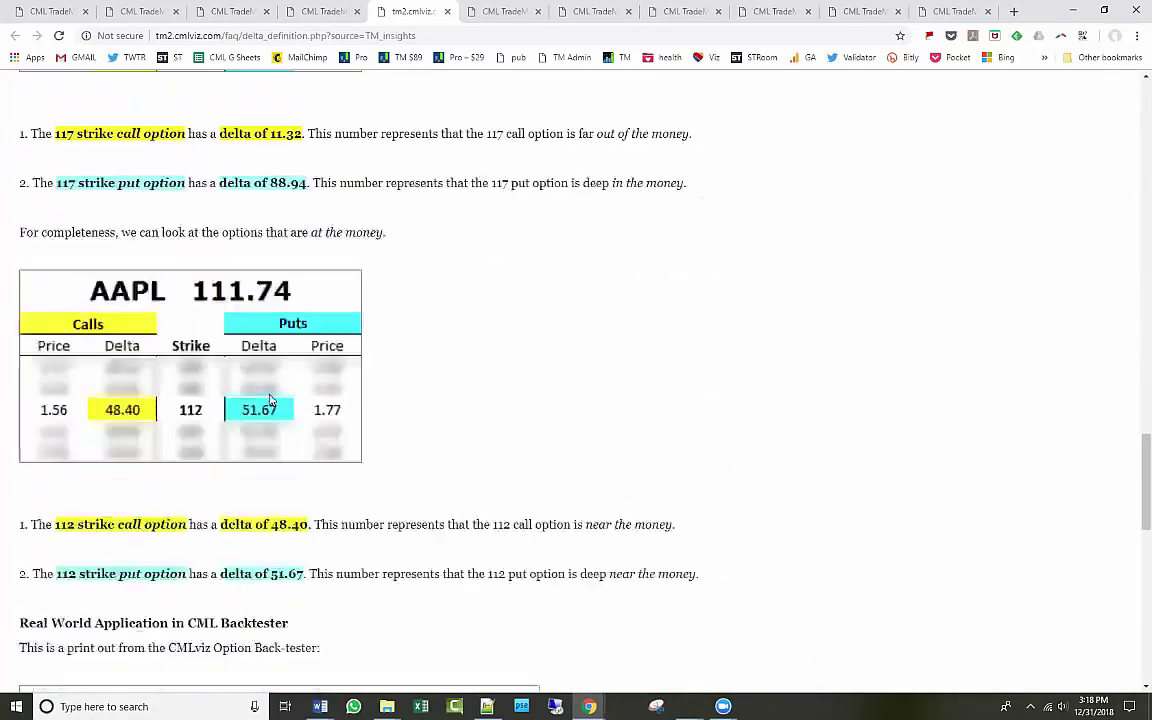
scroll(270, 399, down, 3)
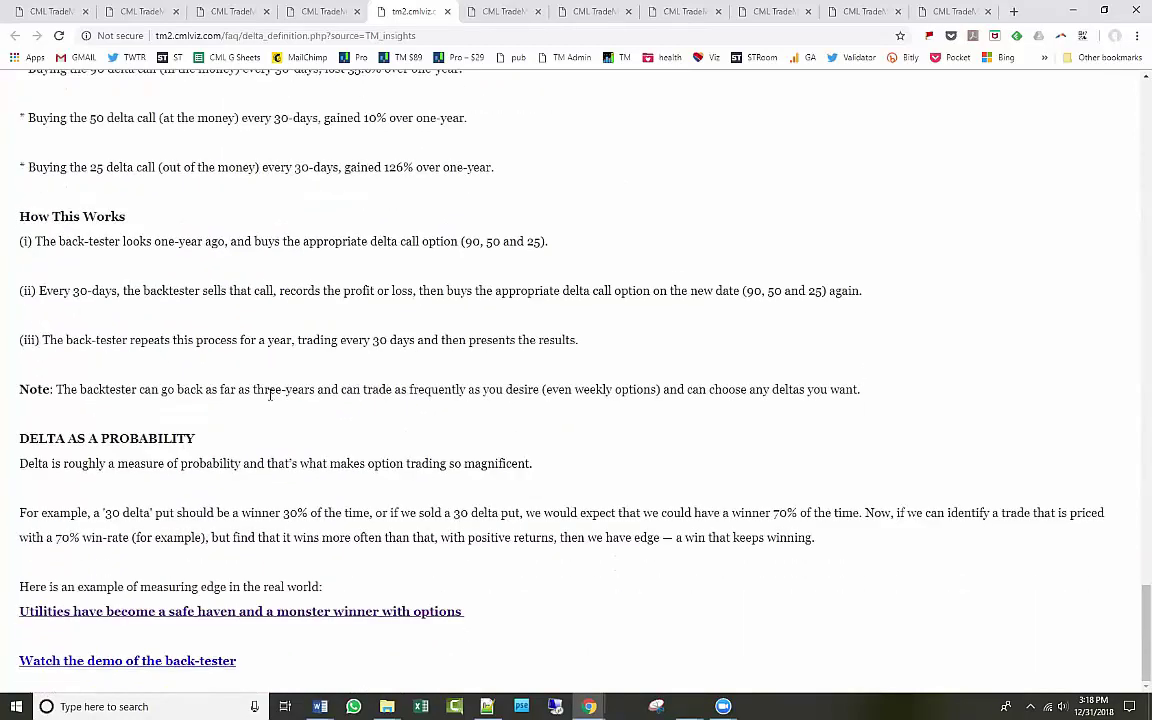
scroll(270, 397, up, 15)
scroll(270, 395, up, 14)
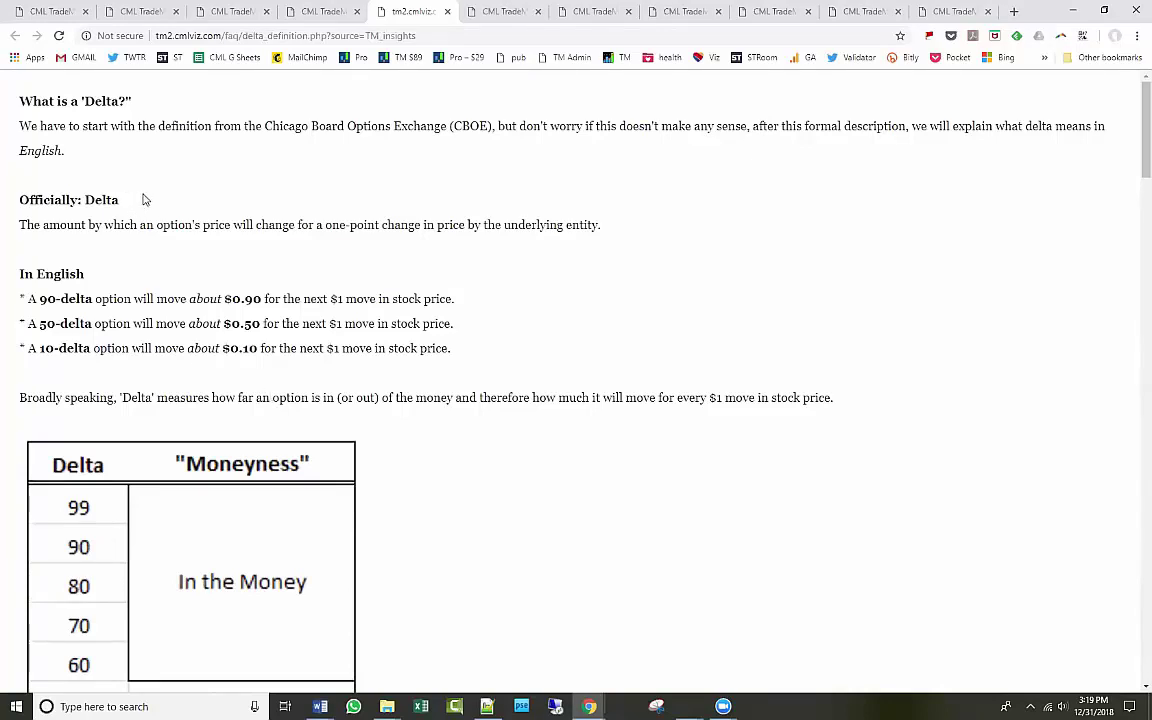
scroll(494, 305, down, 3)
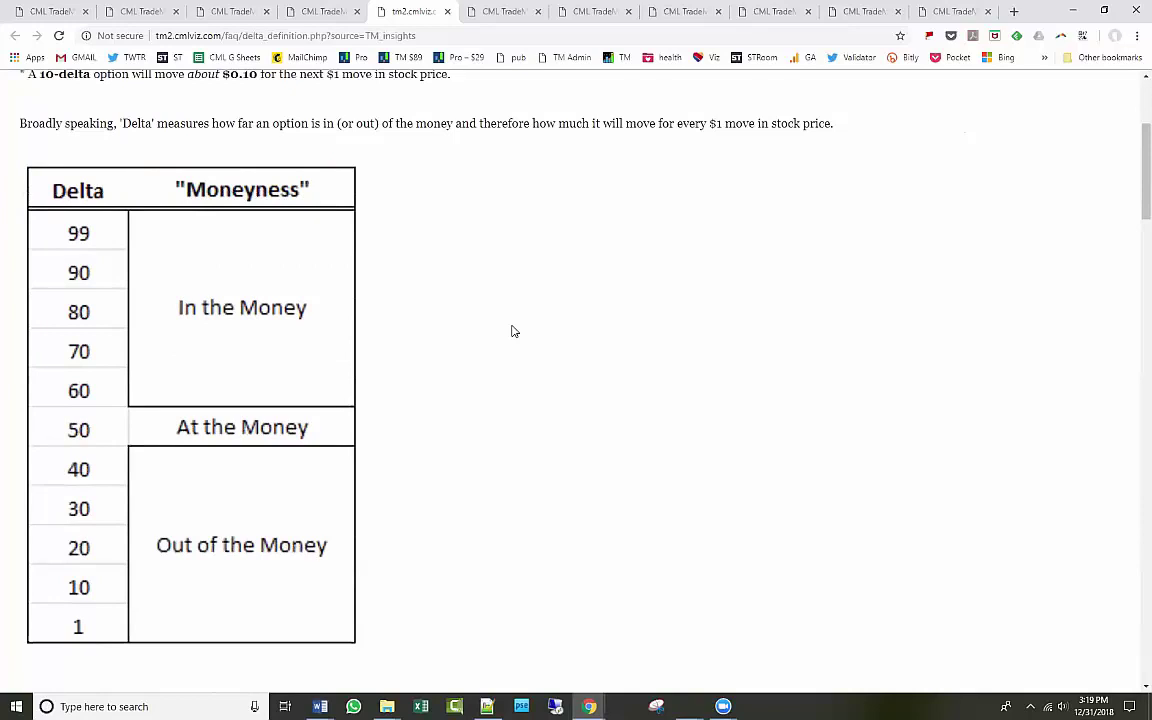
scroll(512, 330, up, 3)
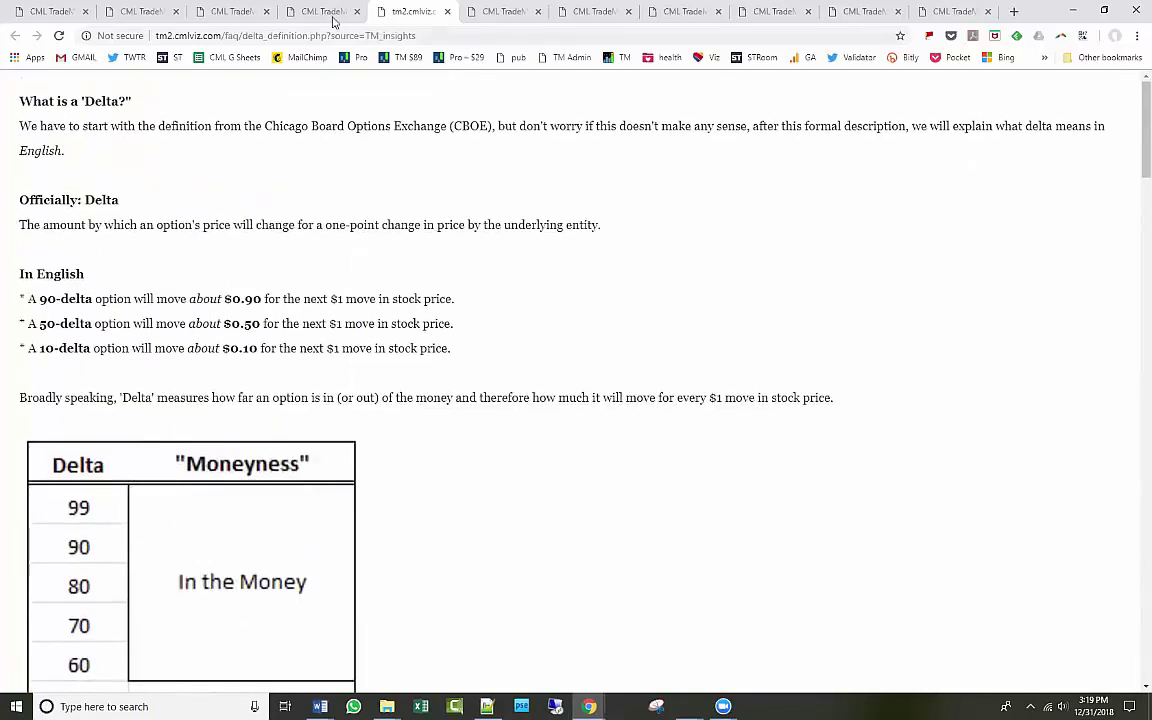
click(312, 12)
Switch through tabs to the XOM strangle backtest and show its Custom Technical Open rules.
click(235, 12)
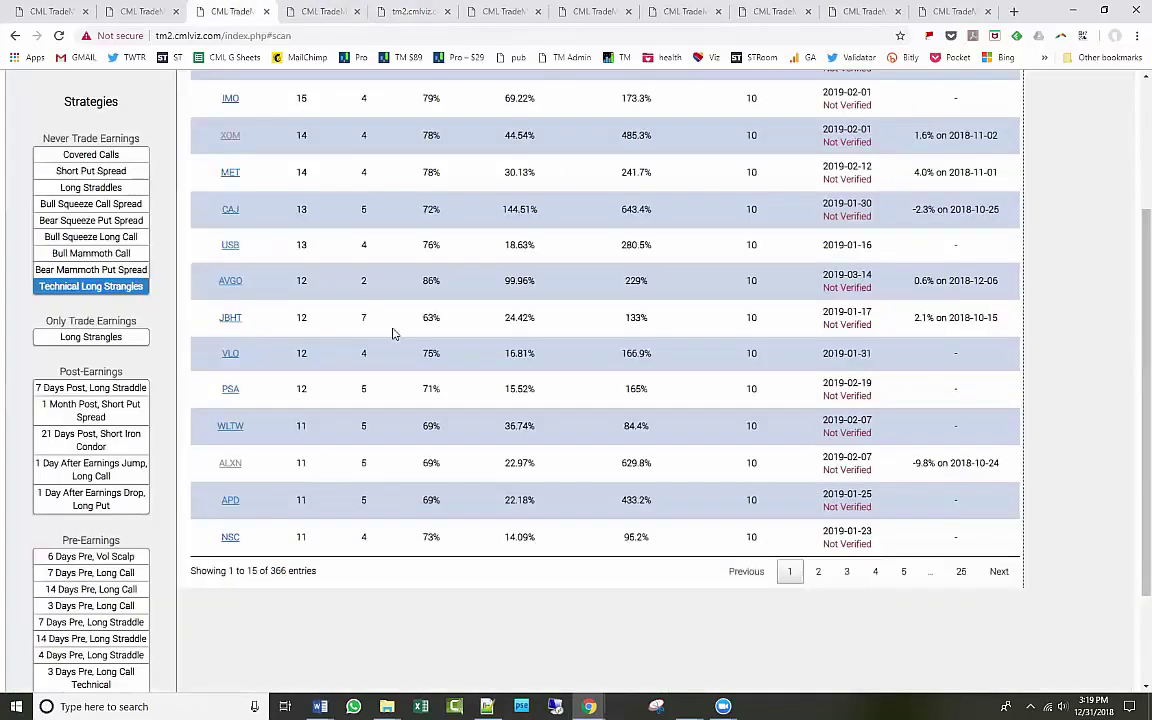
scroll(318, 368, up, 1)
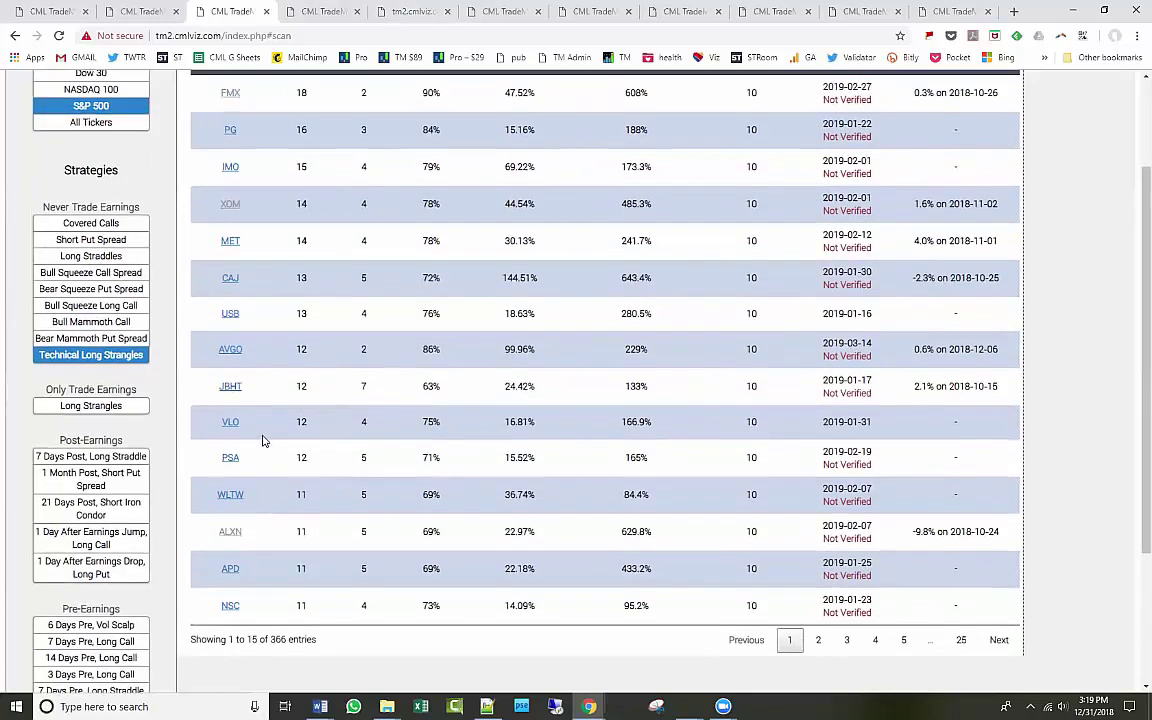
scroll(318, 368, down, 1)
scroll(318, 368, up, 3)
click(140, 11)
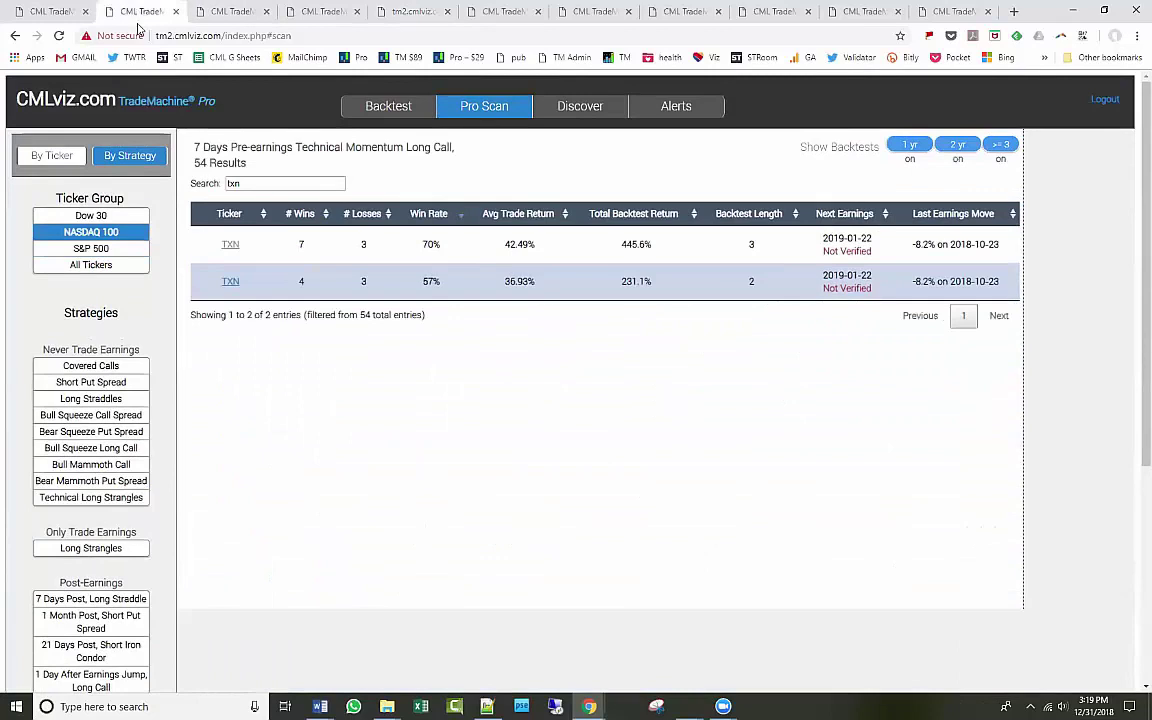
click(55, 12)
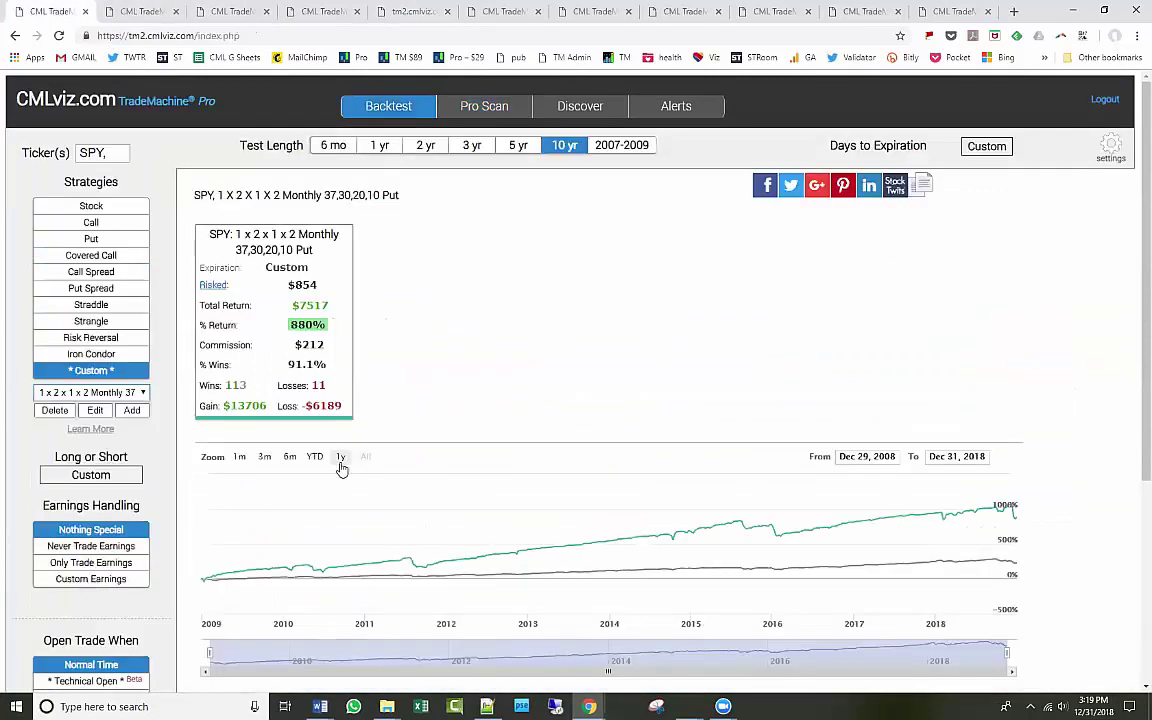
click(505, 11)
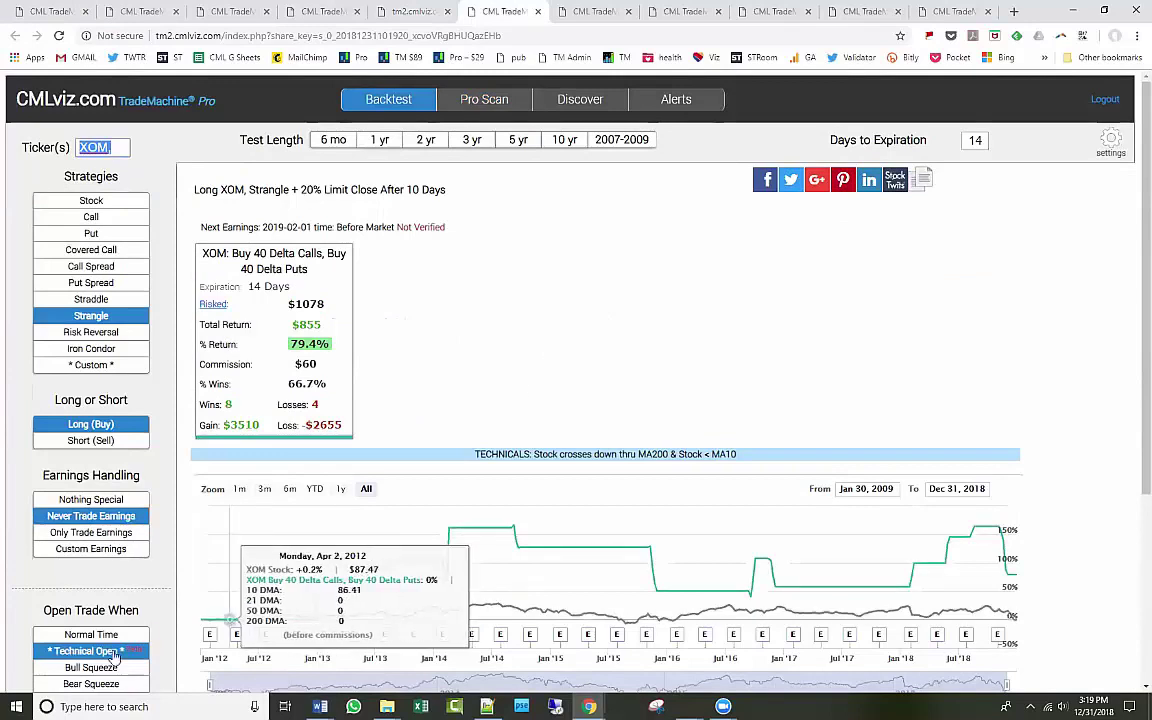
click(95, 652)
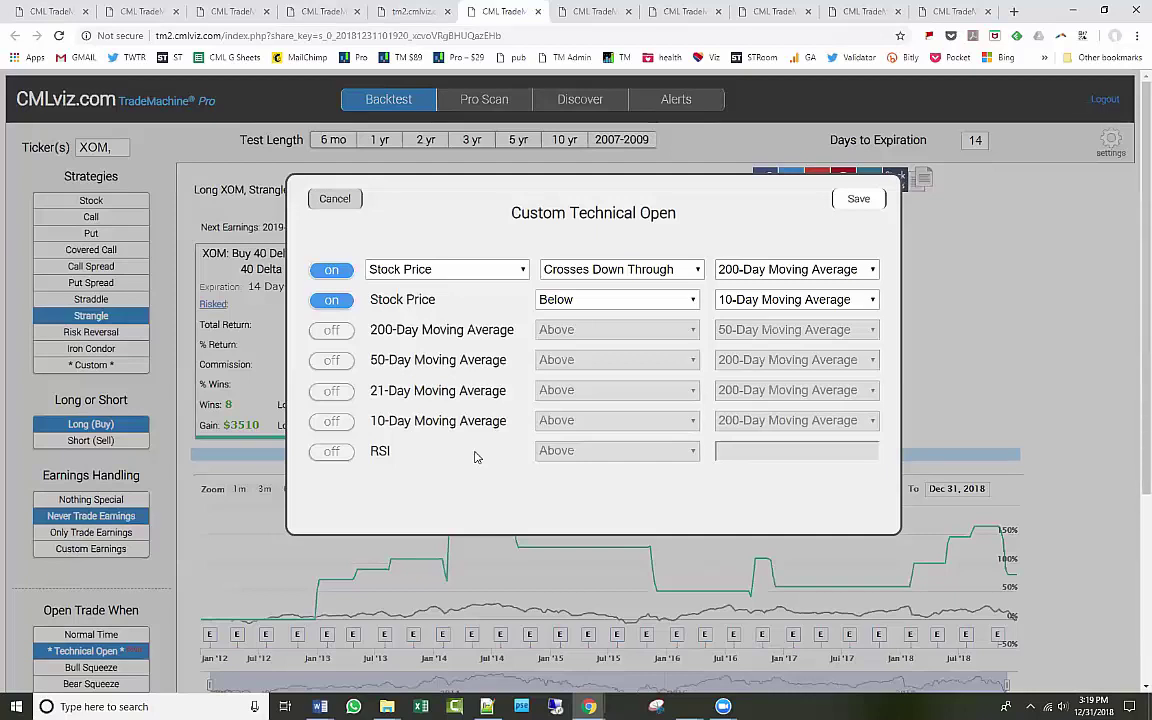
Save the MA200/MA10 entry rules twice to rerun XOM, reaching 485% return with 14 wins, 4 losses.
click(860, 199)
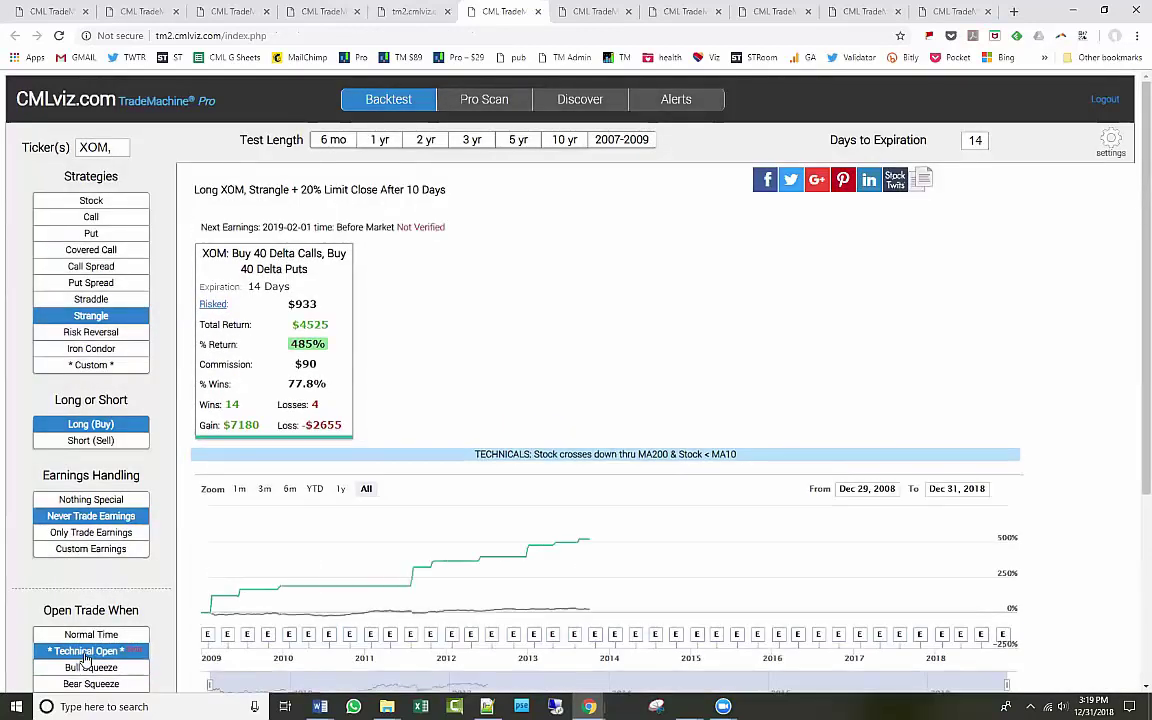
click(86, 652)
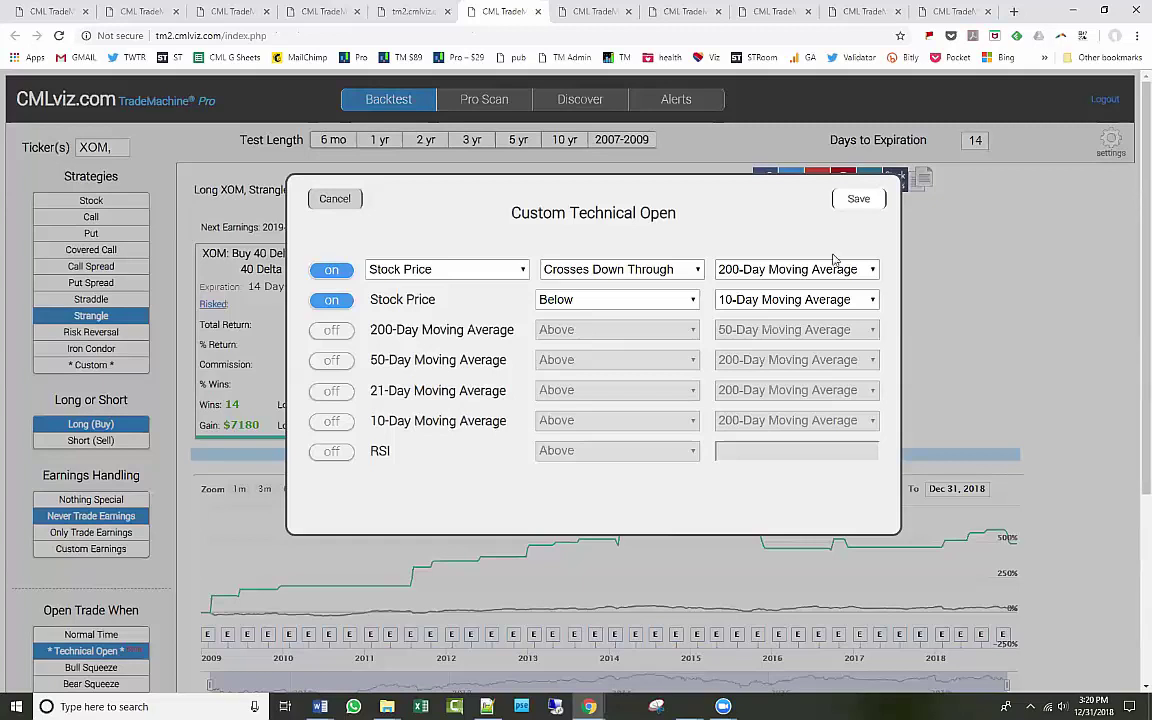
click(858, 199)
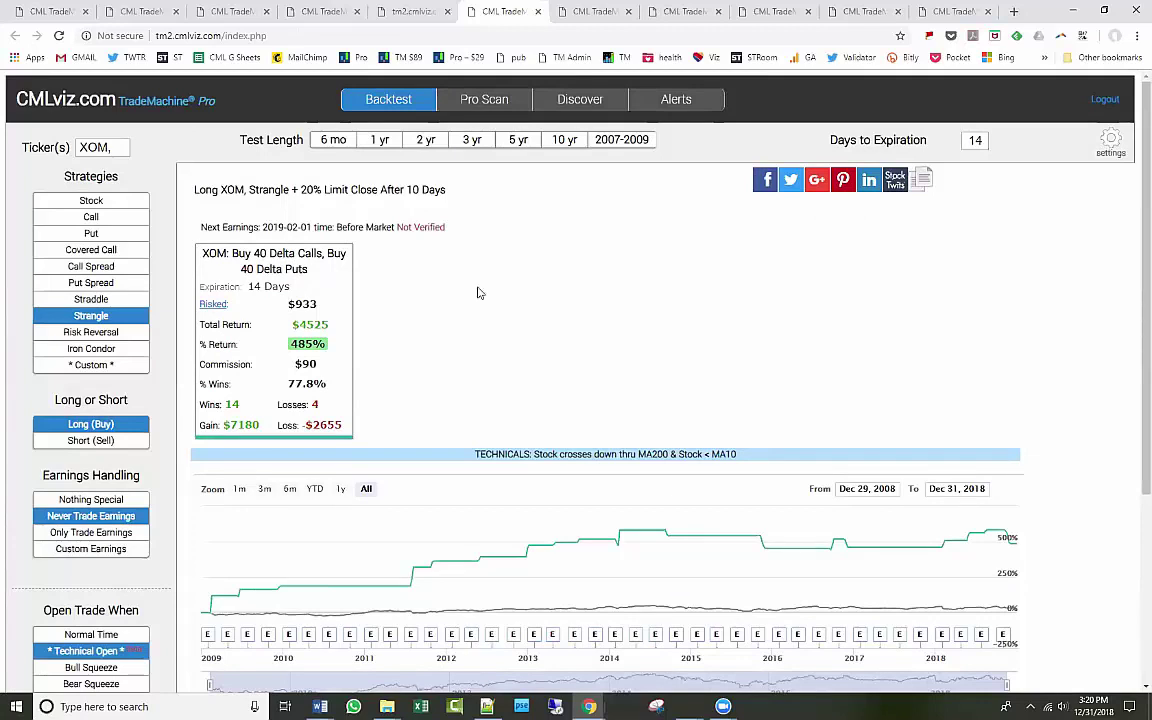
scroll(477, 291, down, 3)
scroll(478, 292, up, 2)
scroll(477, 292, up, 1)
click(212, 37)
click(162, 37)
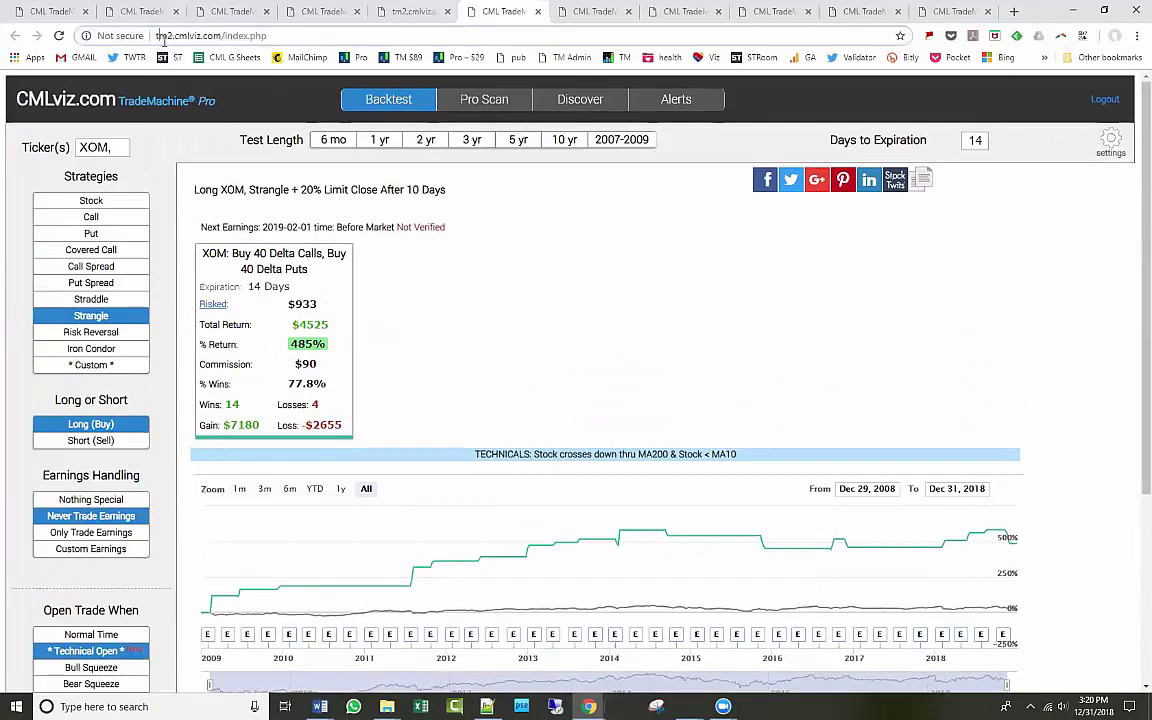
click(525, 390)
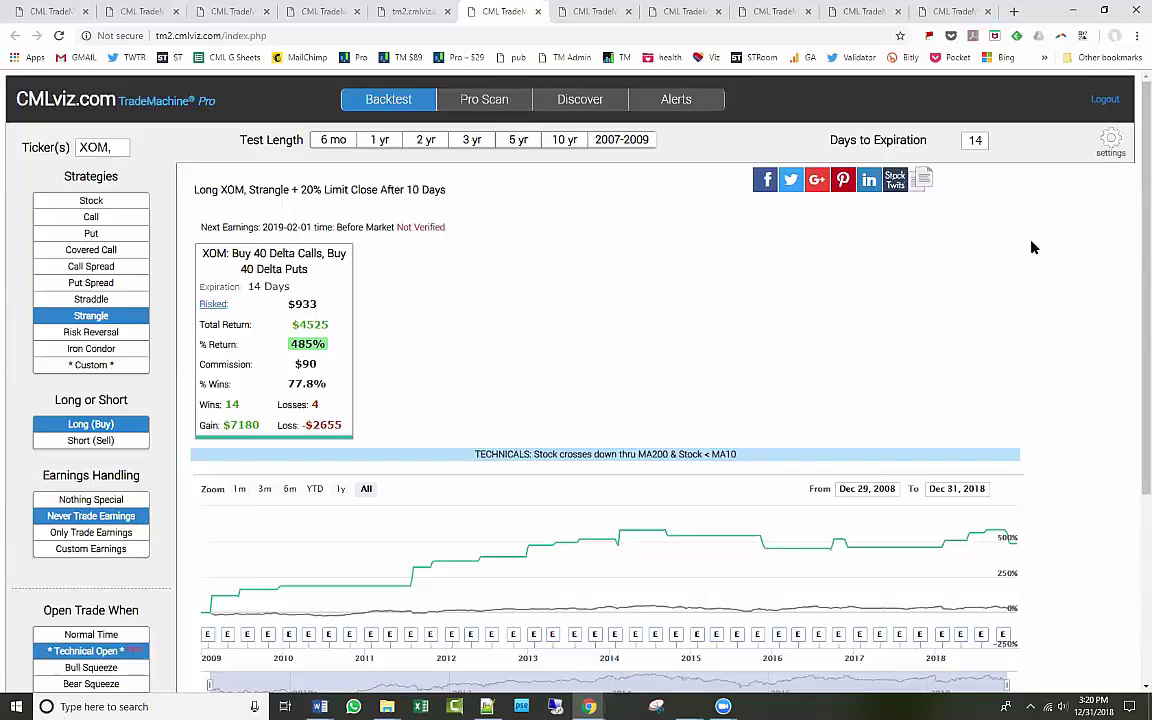
Open the XOM backtest settings and show the Execution Fill Type choices.
click(1109, 148)
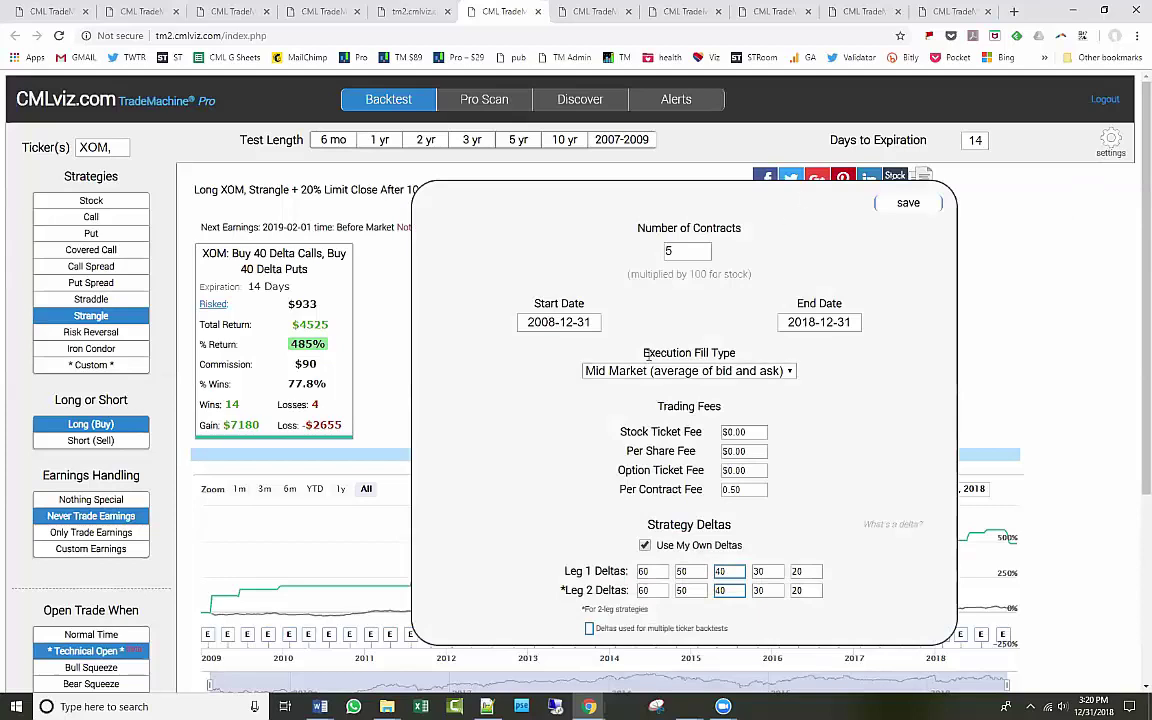
drag(642, 355, 738, 352)
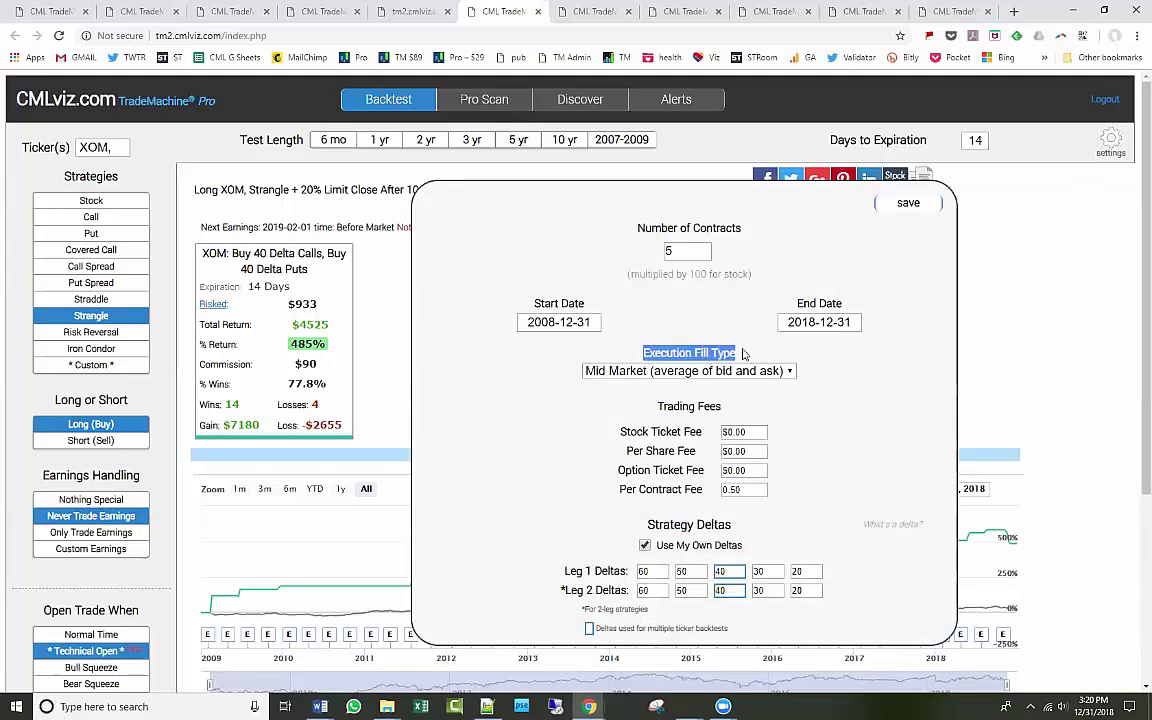
click(746, 349)
click(789, 371)
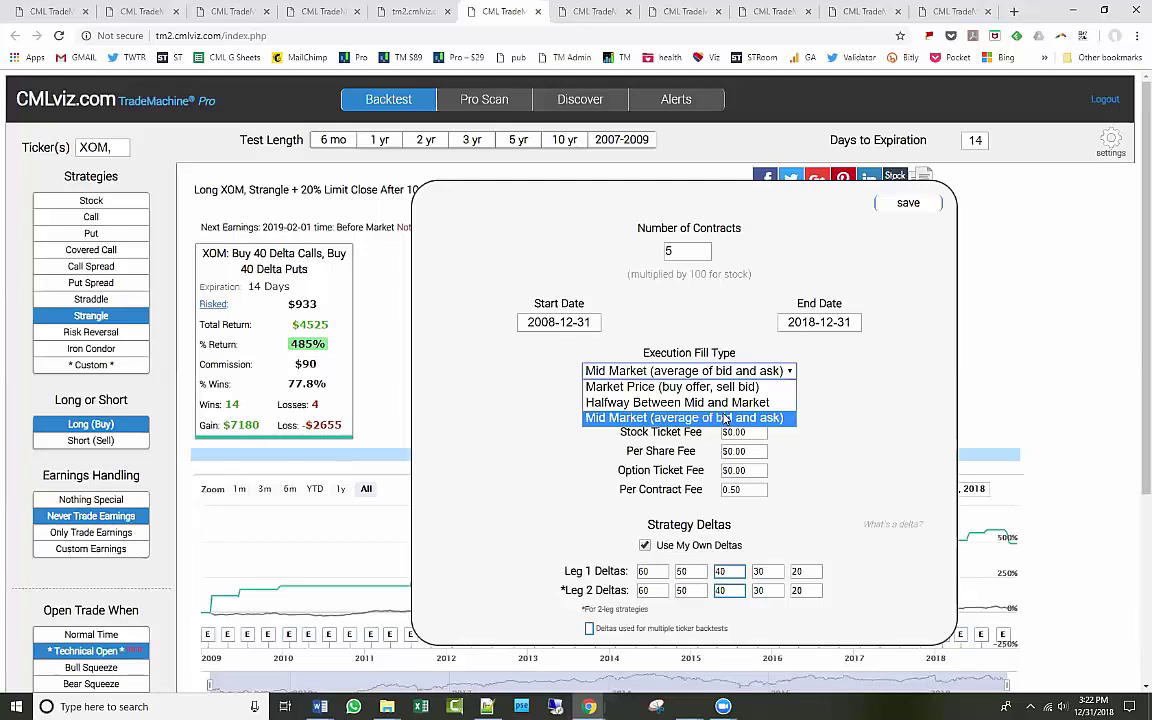
Rerun the XOM backtest with Halfway Between Mid and Market fills, then with Mid Market fills.
click(740, 402)
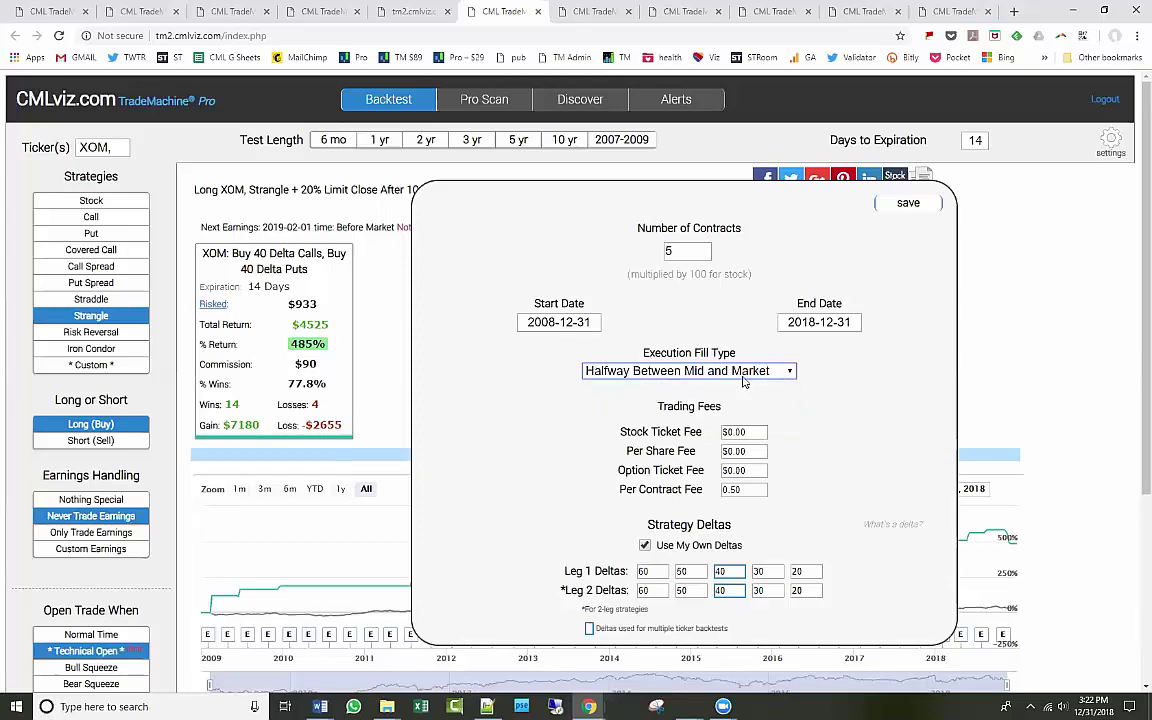
click(906, 202)
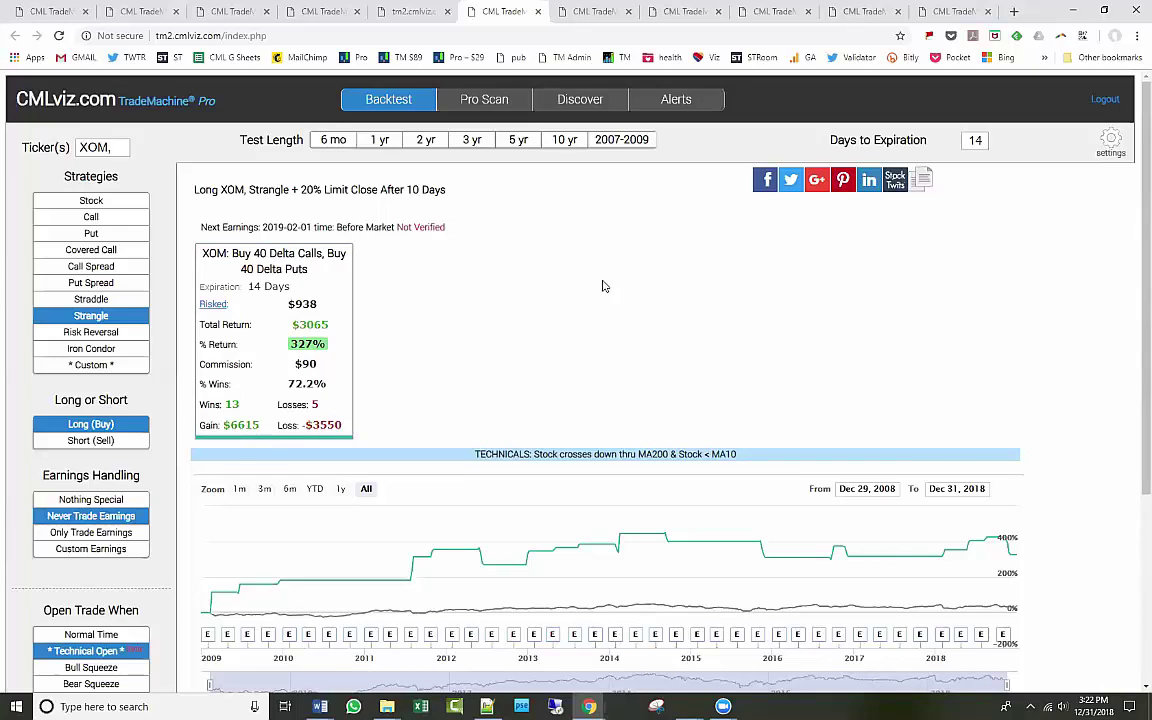
click(1110, 143)
click(715, 371)
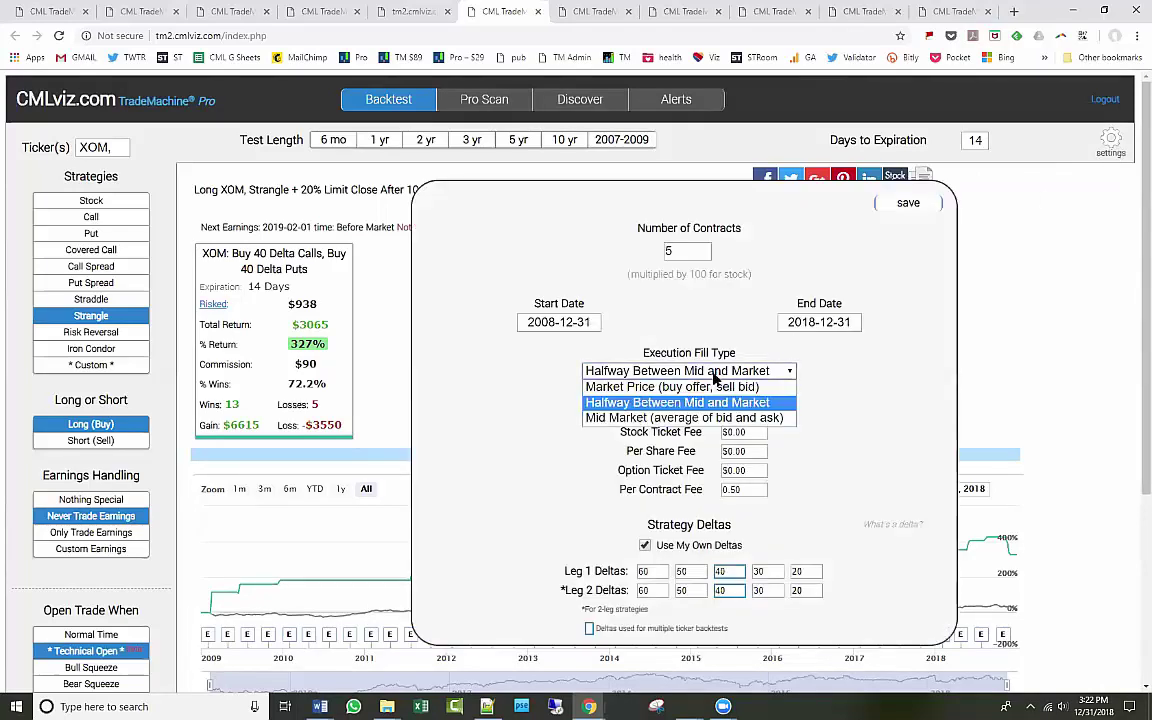
click(750, 419)
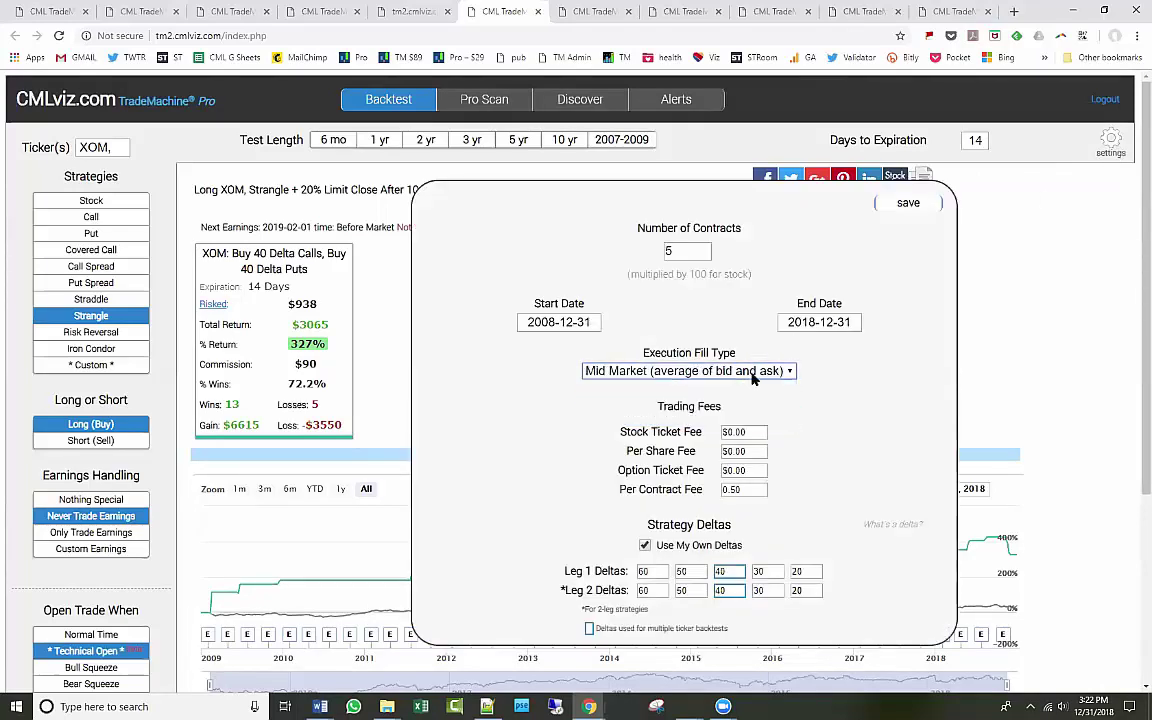
click(908, 202)
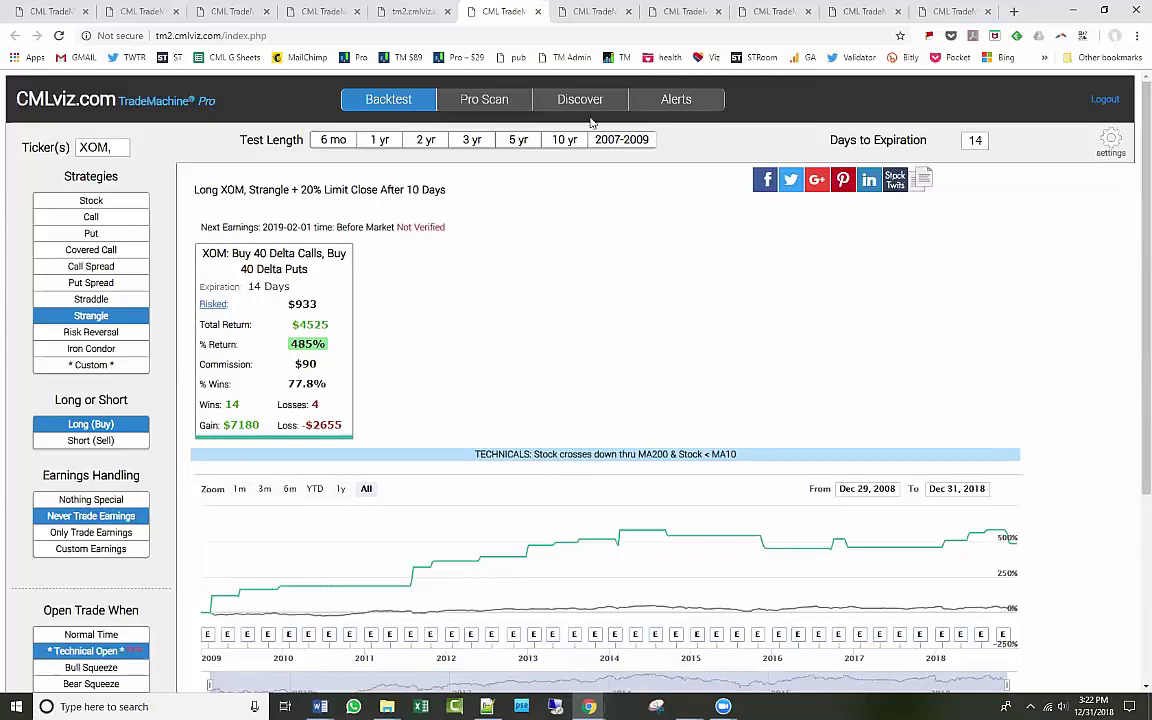
key(alt+Tab)
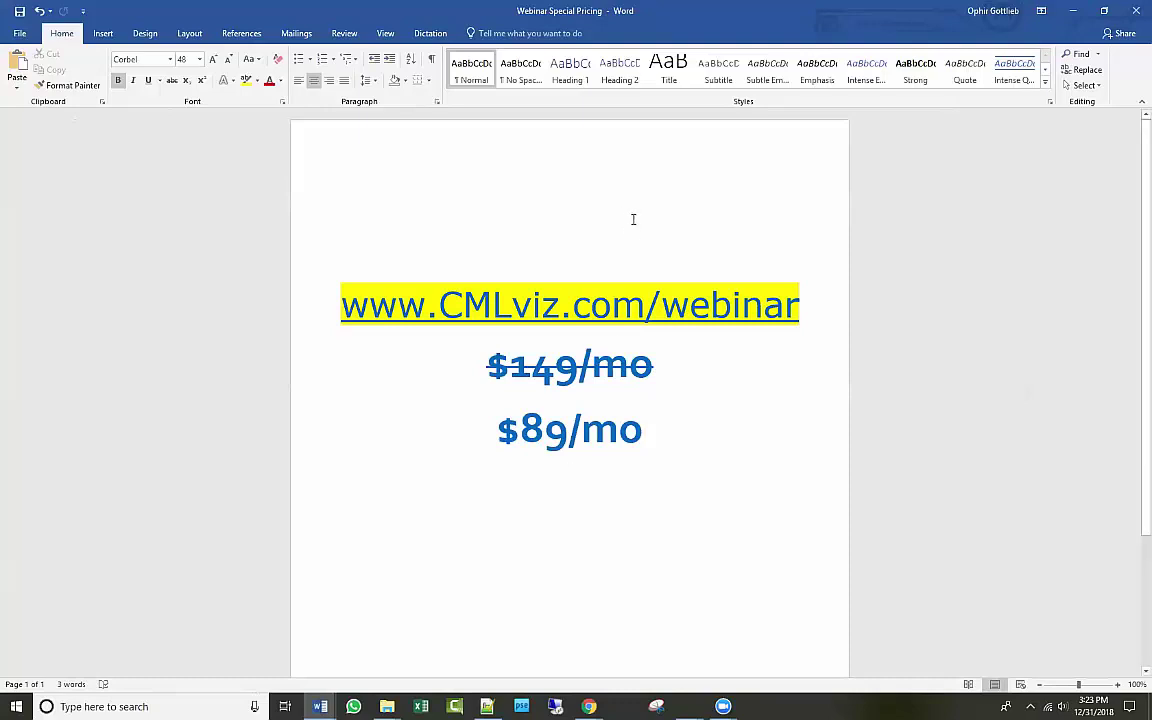
double_click(422, 12)
click(747, 7)
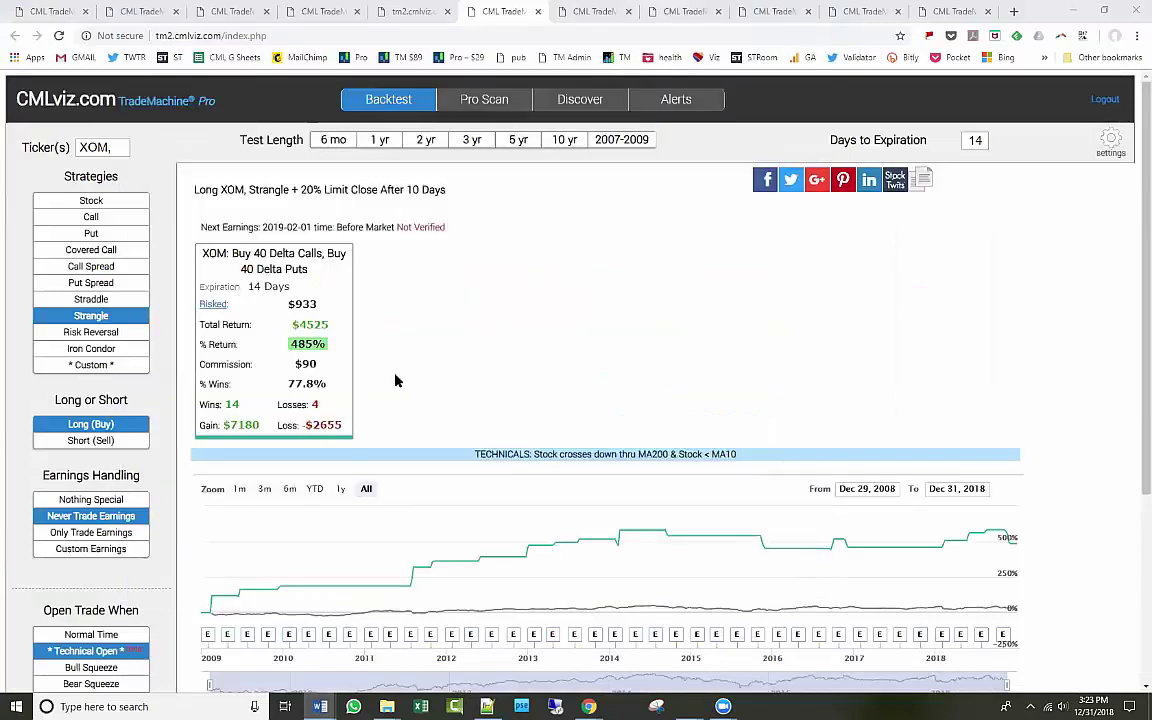
Open the XOM strangle details and review Avg % Return, Avg % Loss, Gross Gain and Gross Loss.
click(268, 325)
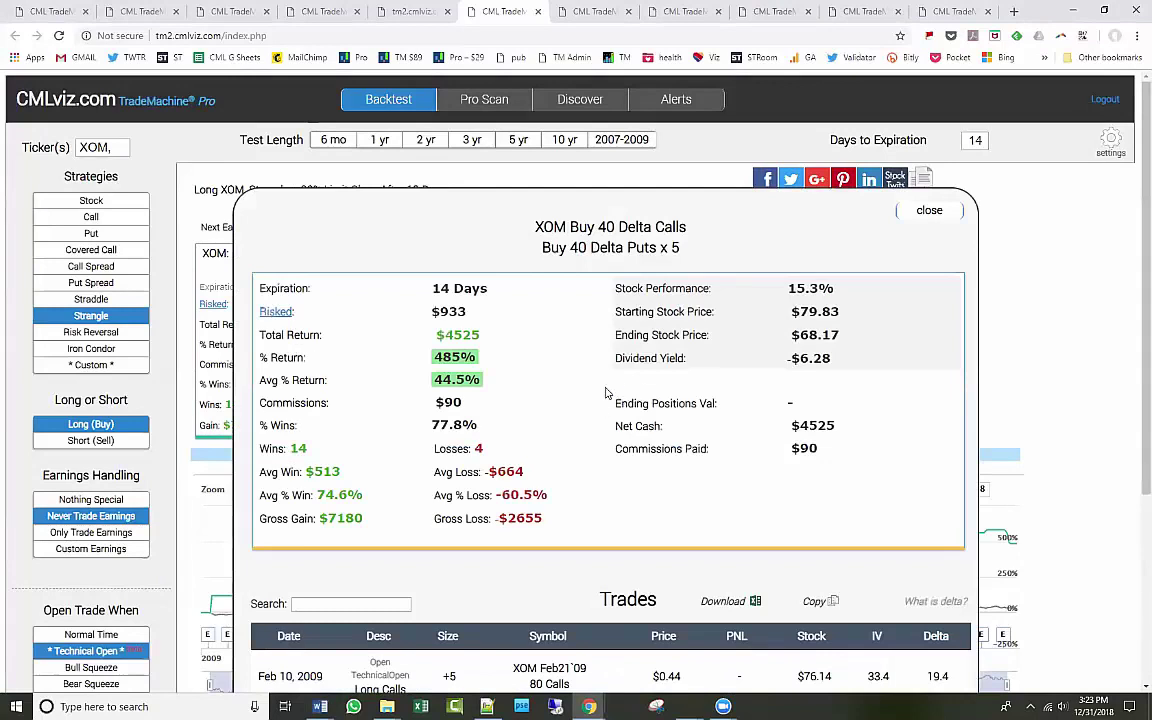
click(929, 210)
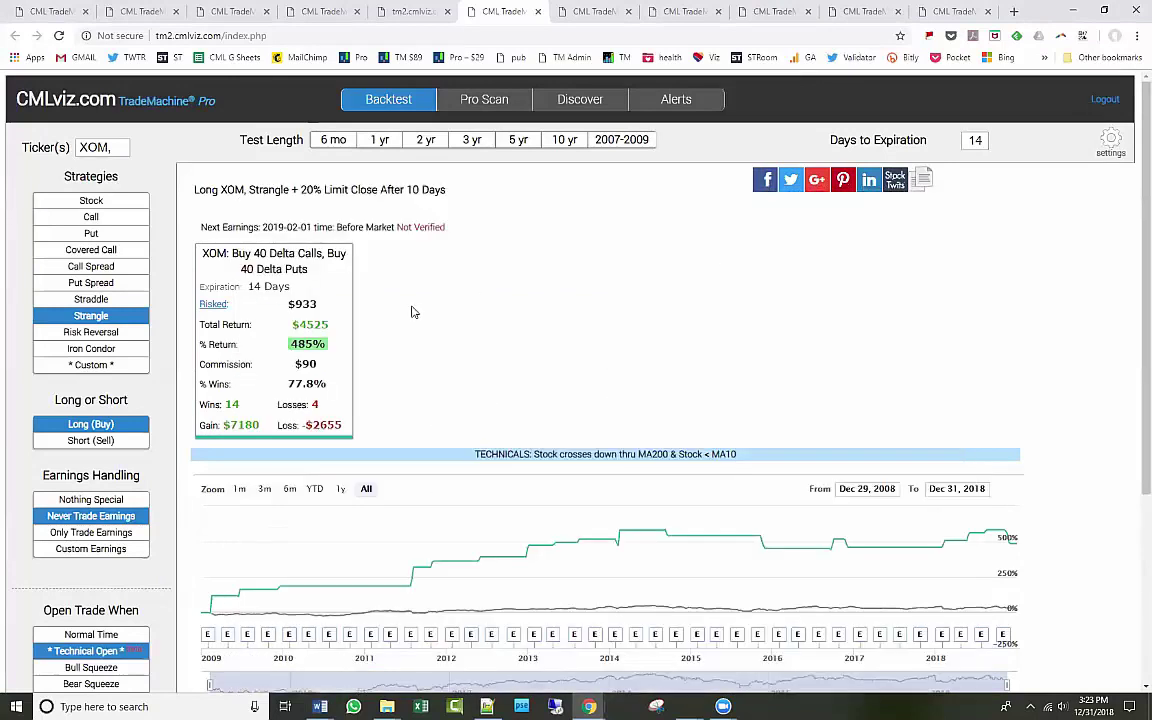
click(268, 286)
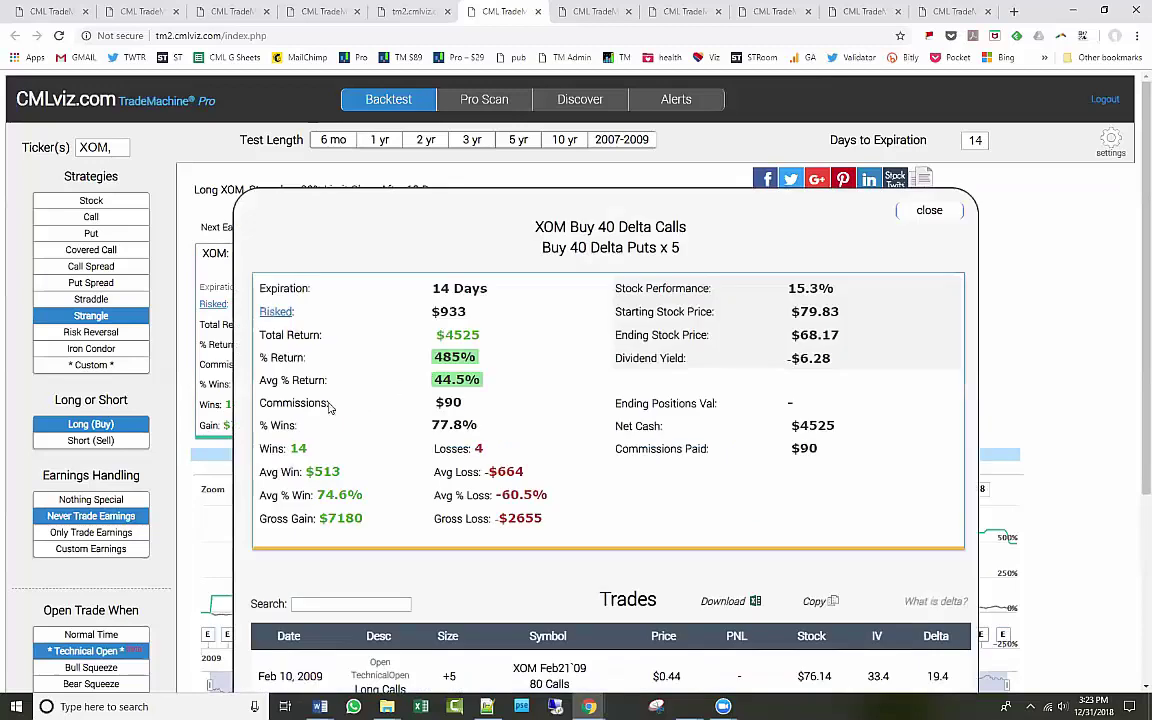
drag(290, 381, 505, 377)
click(488, 411)
drag(437, 496, 550, 497)
click(562, 497)
drag(272, 521, 316, 520)
drag(434, 519, 490, 519)
click(494, 519)
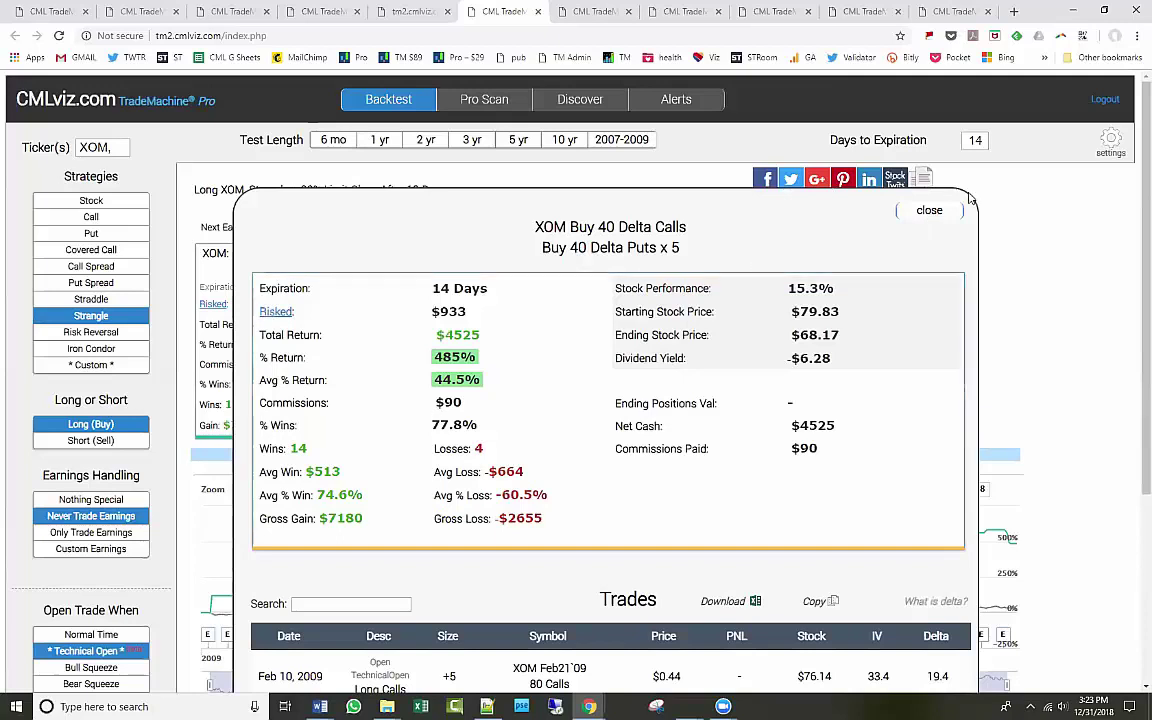
Reopen the XOM details and check the 14 wins, Avg % Win/Loss and 44.5% Avg % Return.
click(948, 222)
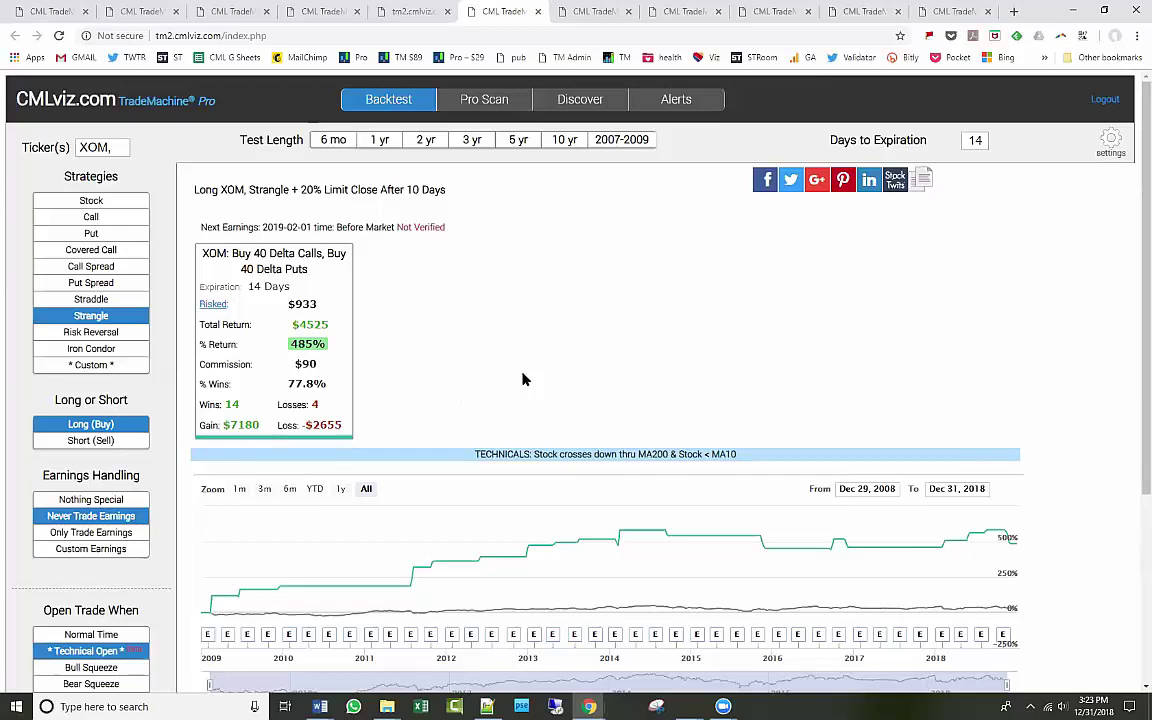
click(274, 308)
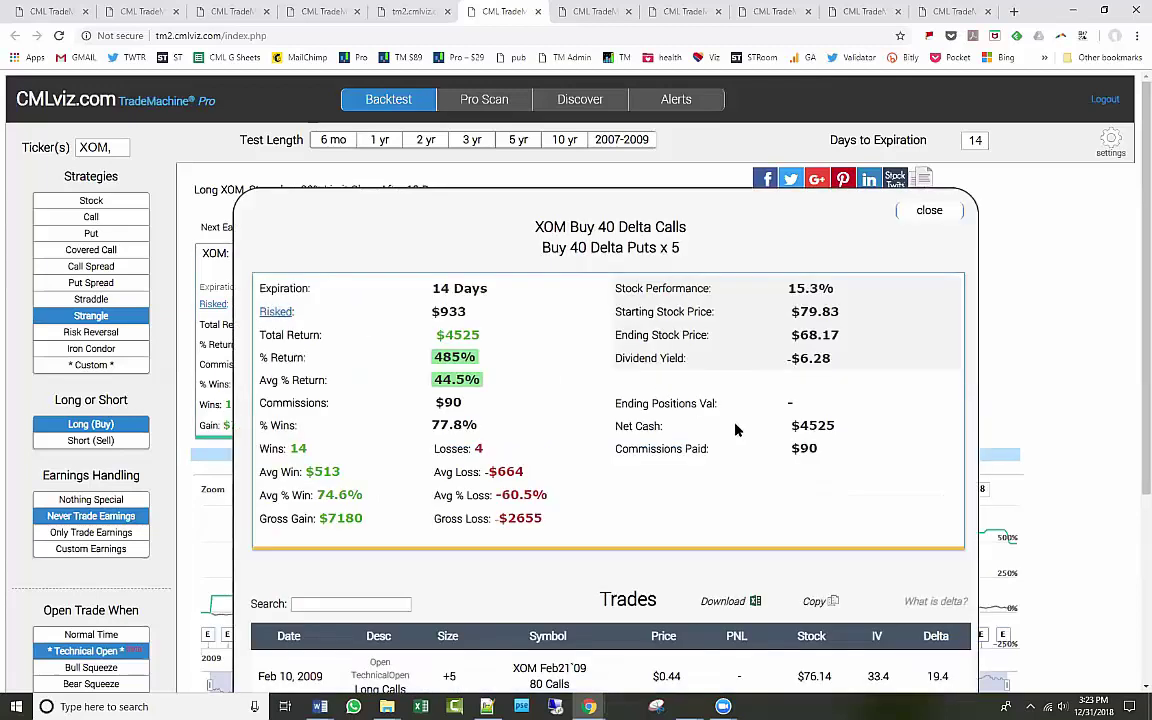
scroll(700, 410, down, 3)
scroll(736, 430, up, 1)
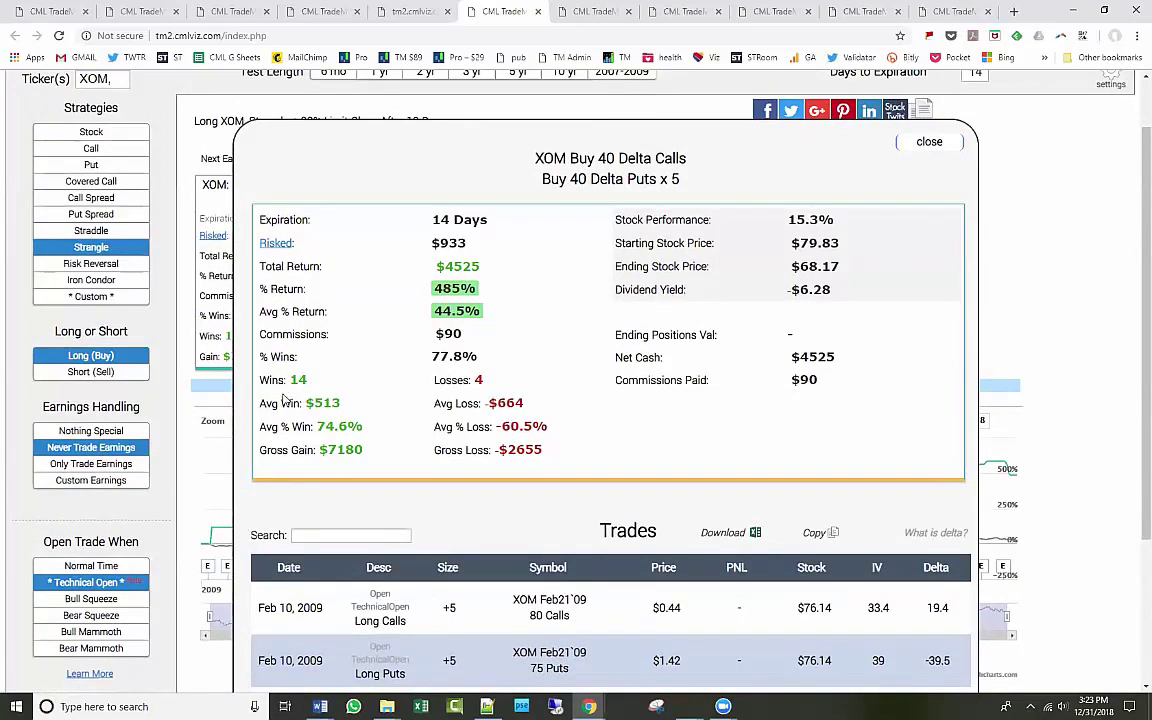
drag(270, 380, 402, 385)
click(352, 428)
drag(300, 428, 480, 428)
click(469, 366)
double_click(456, 311)
click(551, 358)
Page the trades list to entries 26–30, then copy the full trade list to the clipboard.
scroll(560, 342, down, 2)
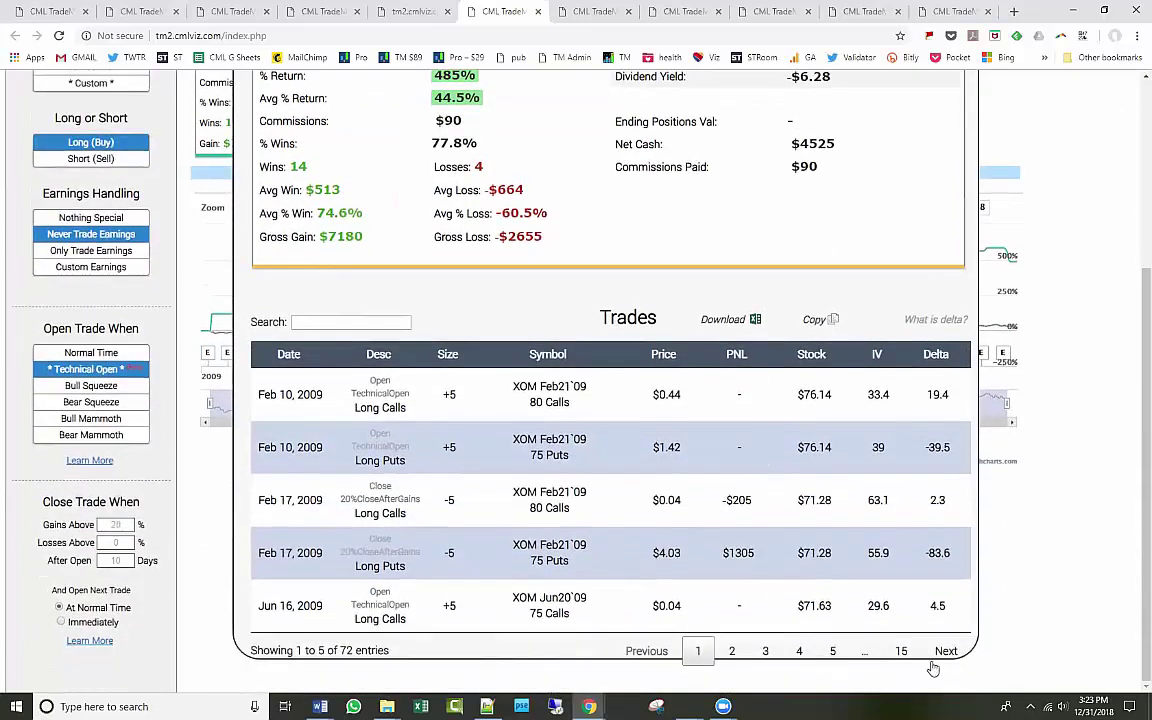
click(946, 651)
click(946, 651)
click(946, 651)
click(946, 651)
click(946, 651)
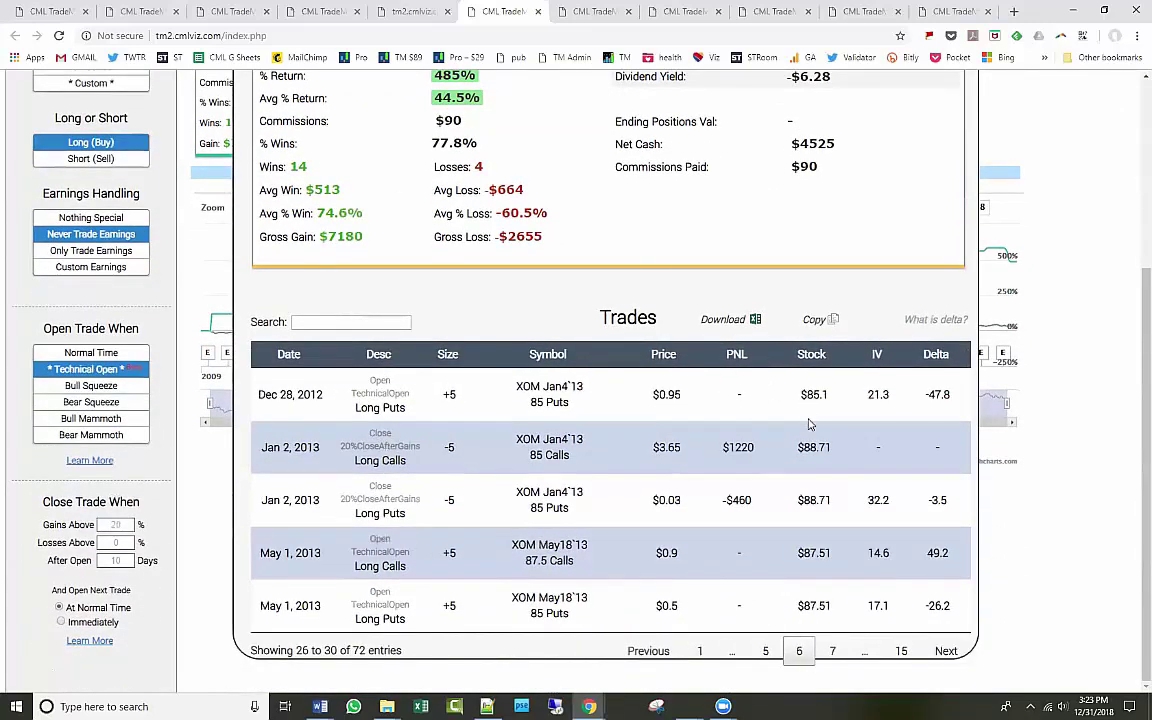
scroll(810, 357, up, 3)
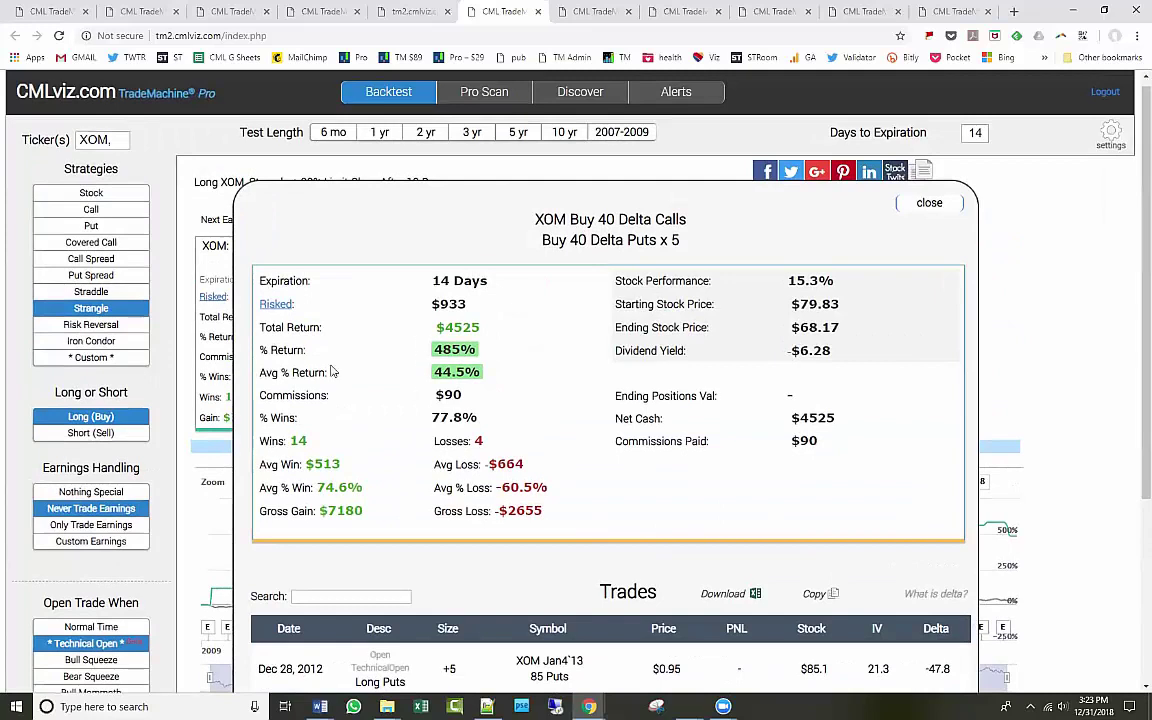
click(930, 204)
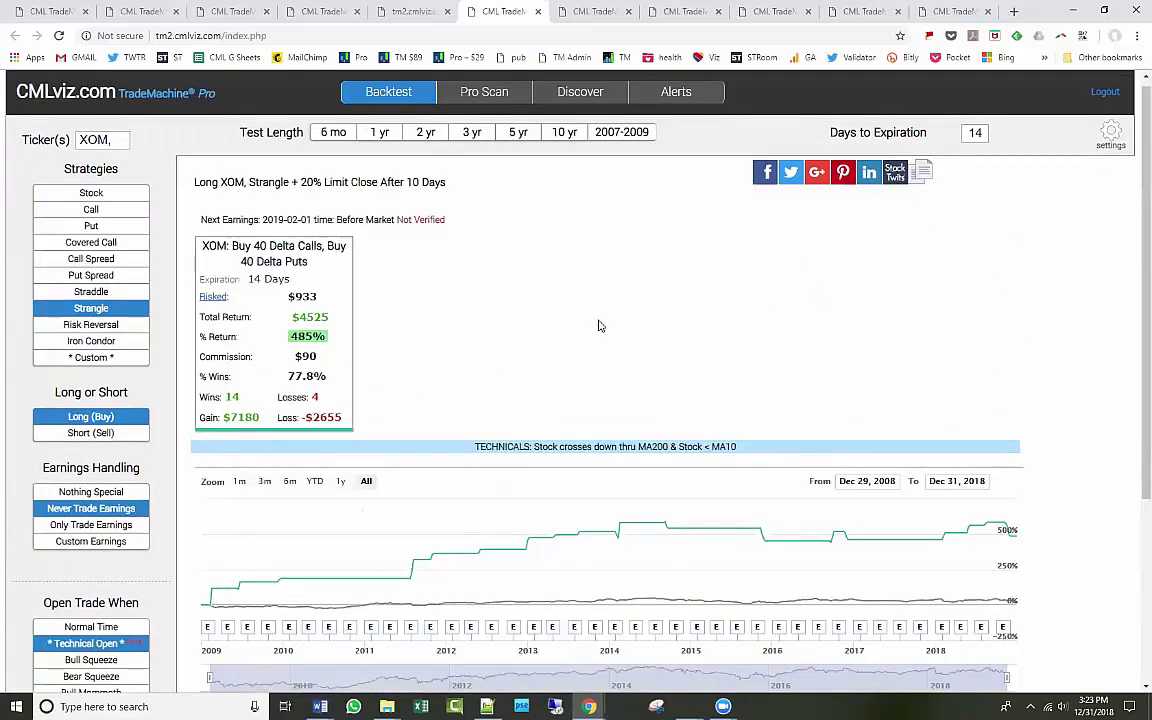
click(331, 313)
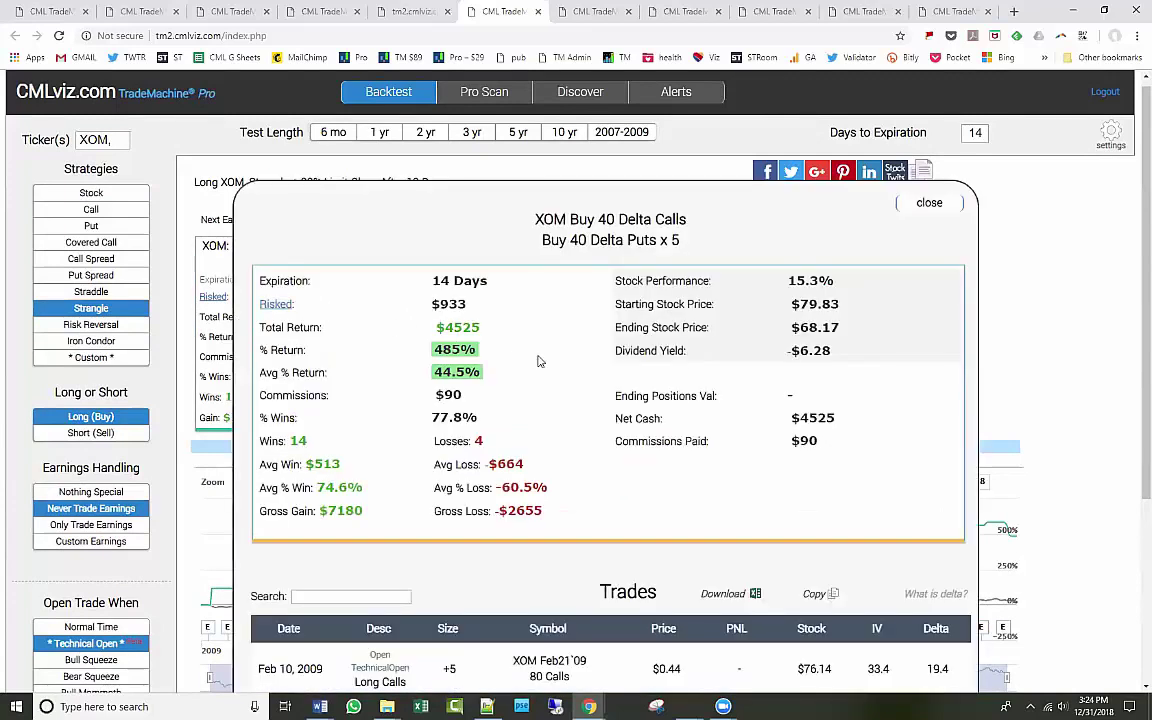
scroll(538, 360, down, 3)
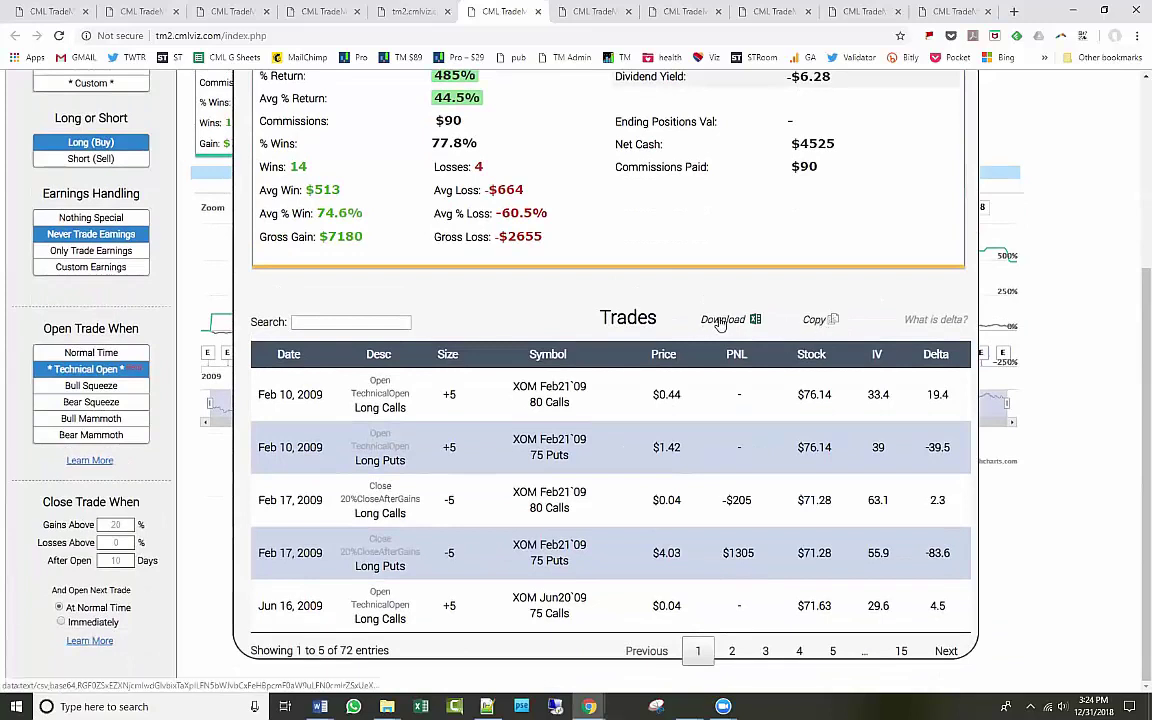
click(813, 321)
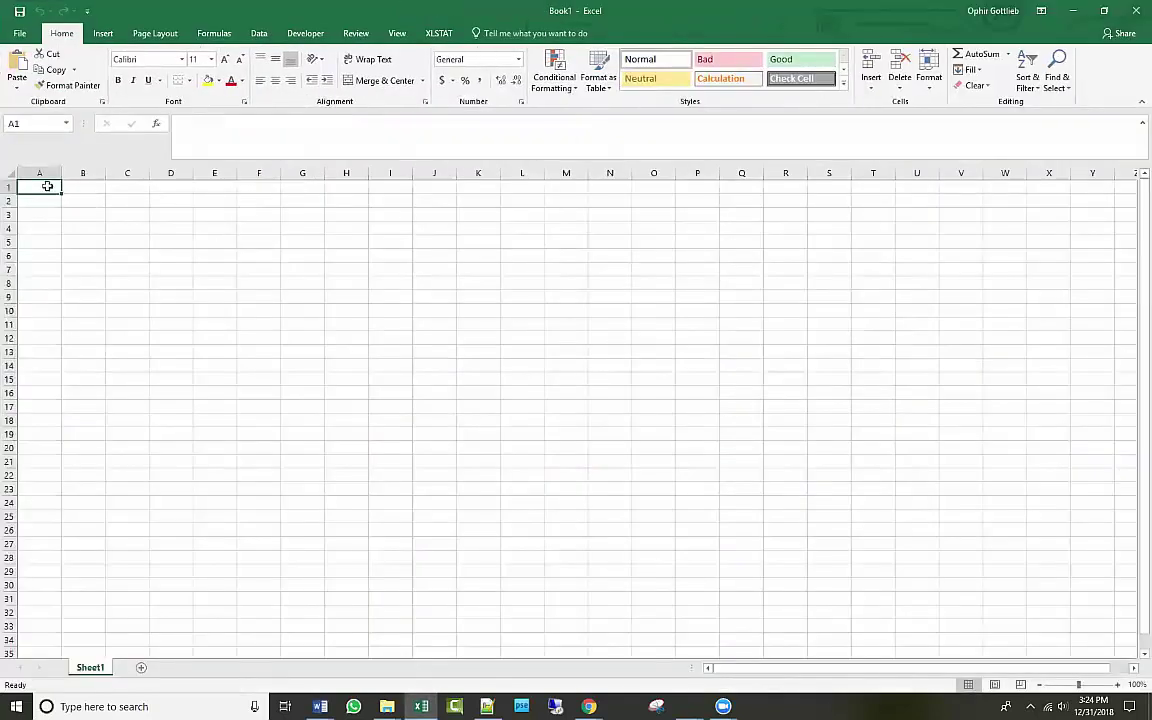
Paste the XOM trades into A1 and AutoFit every column to its contents.
right_click(47, 186)
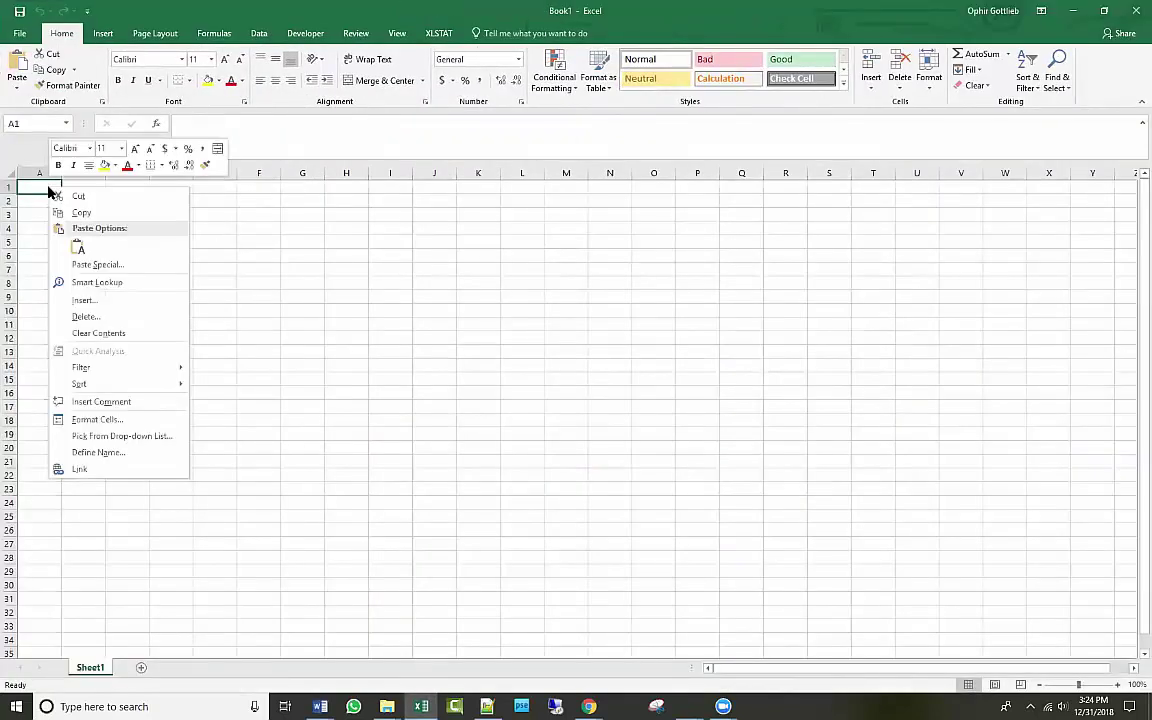
key(Escape)
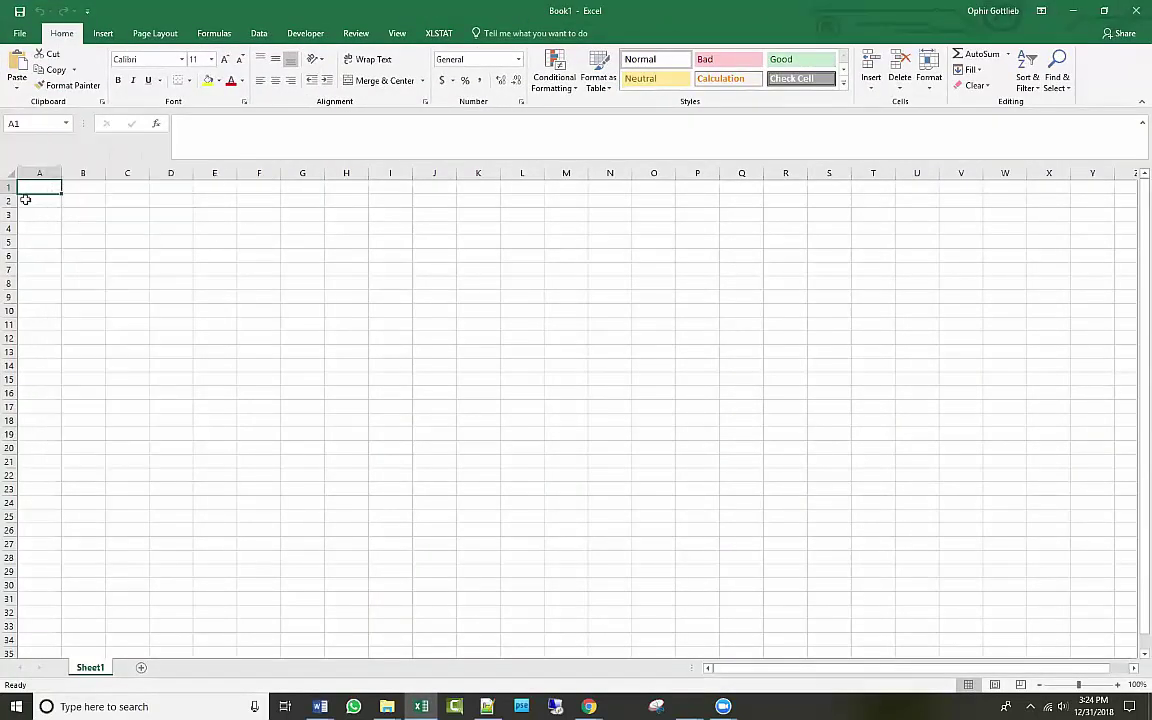
key(ctrl+v)
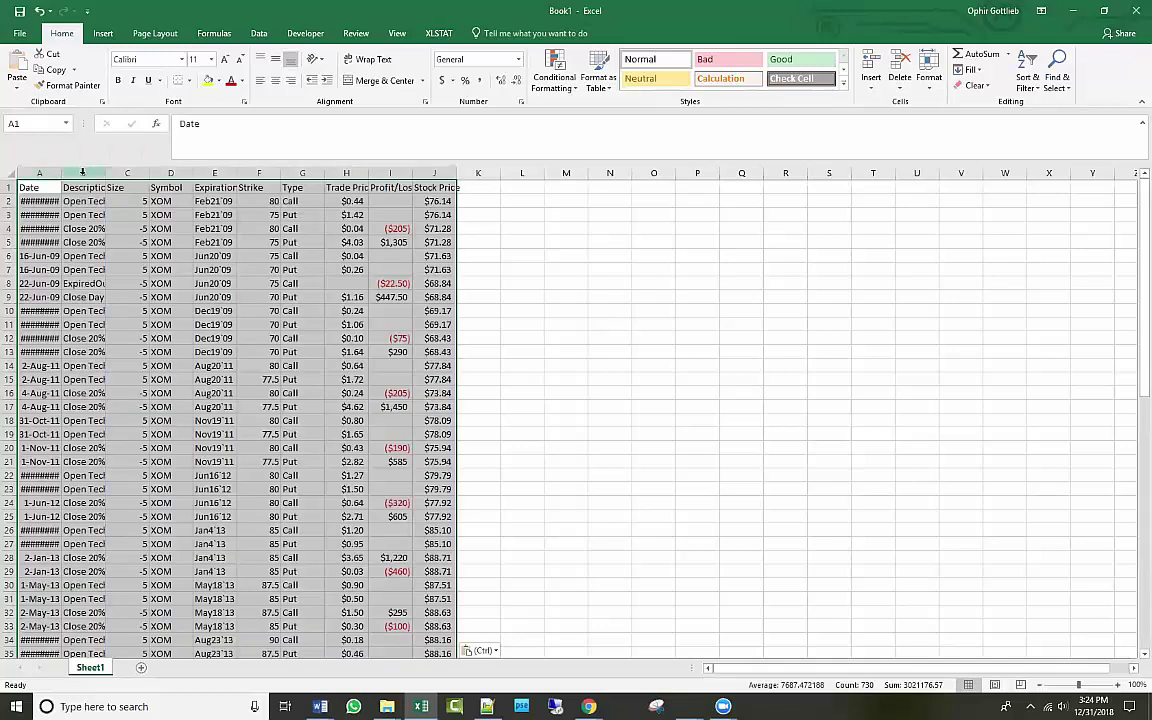
double_click(61, 173)
click(7, 173)
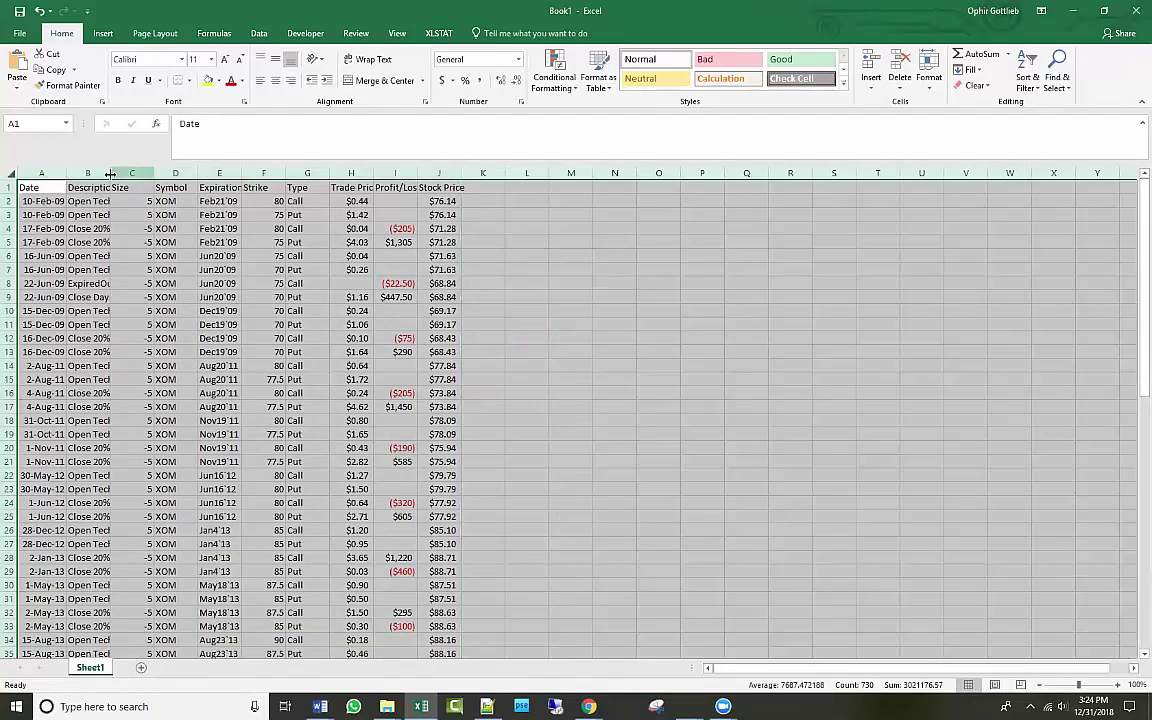
double_click(110, 173)
click(323, 256)
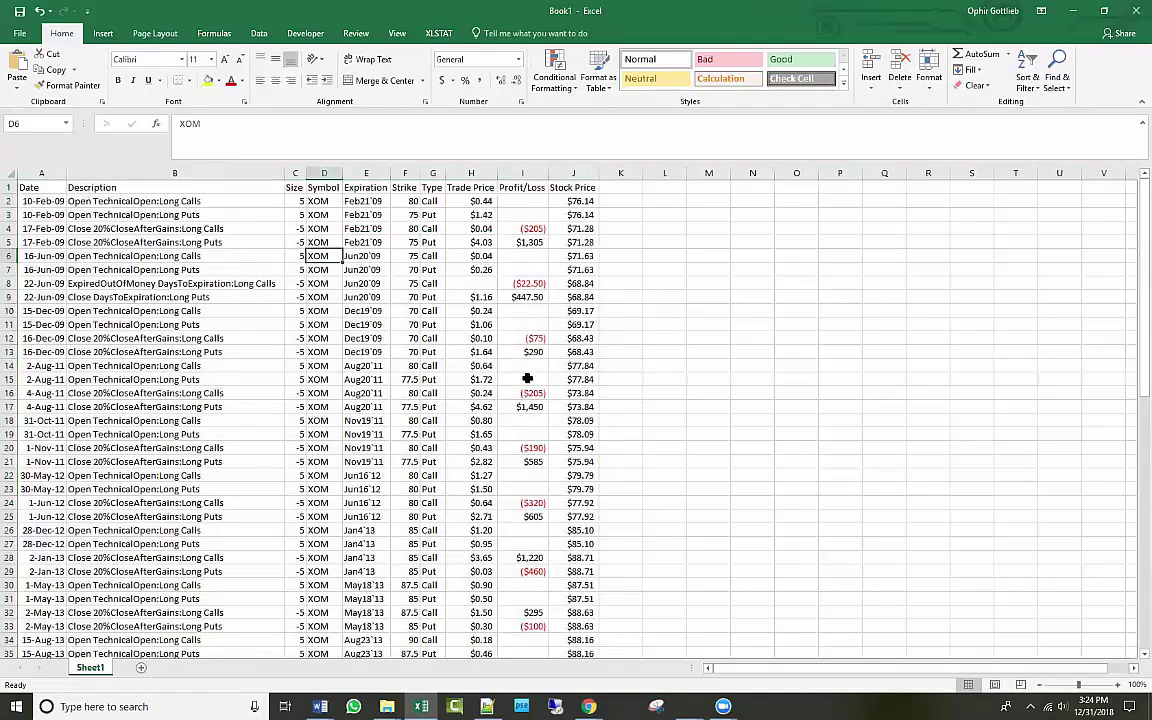
Scroll through the pasted trade list, then close Book1 without saving.
drag(30, 201, 30, 214)
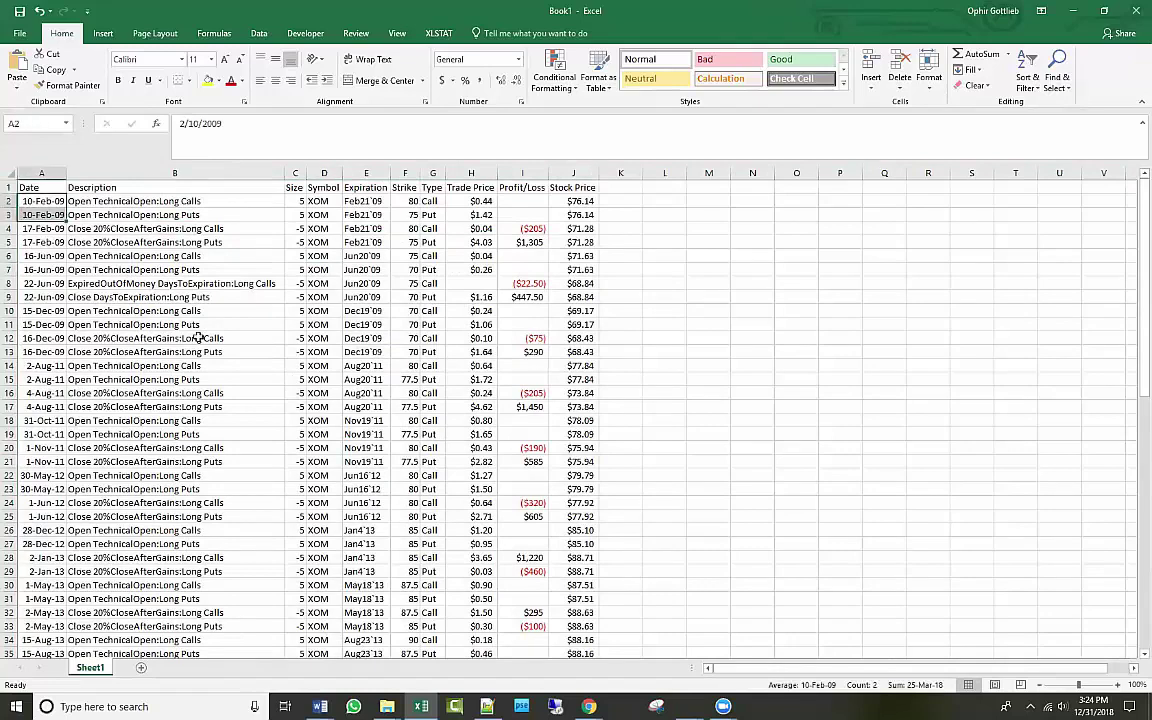
scroll(226, 380, down, 20)
scroll(224, 386, up, 20)
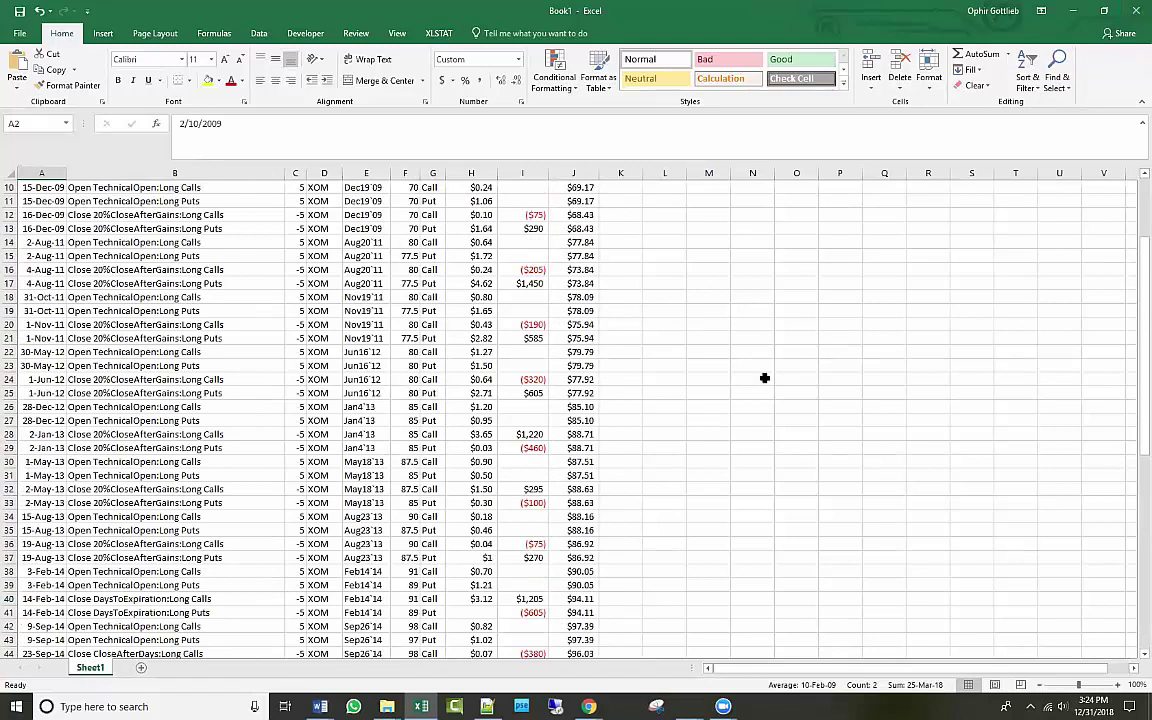
click(1134, 14)
click(516, 331)
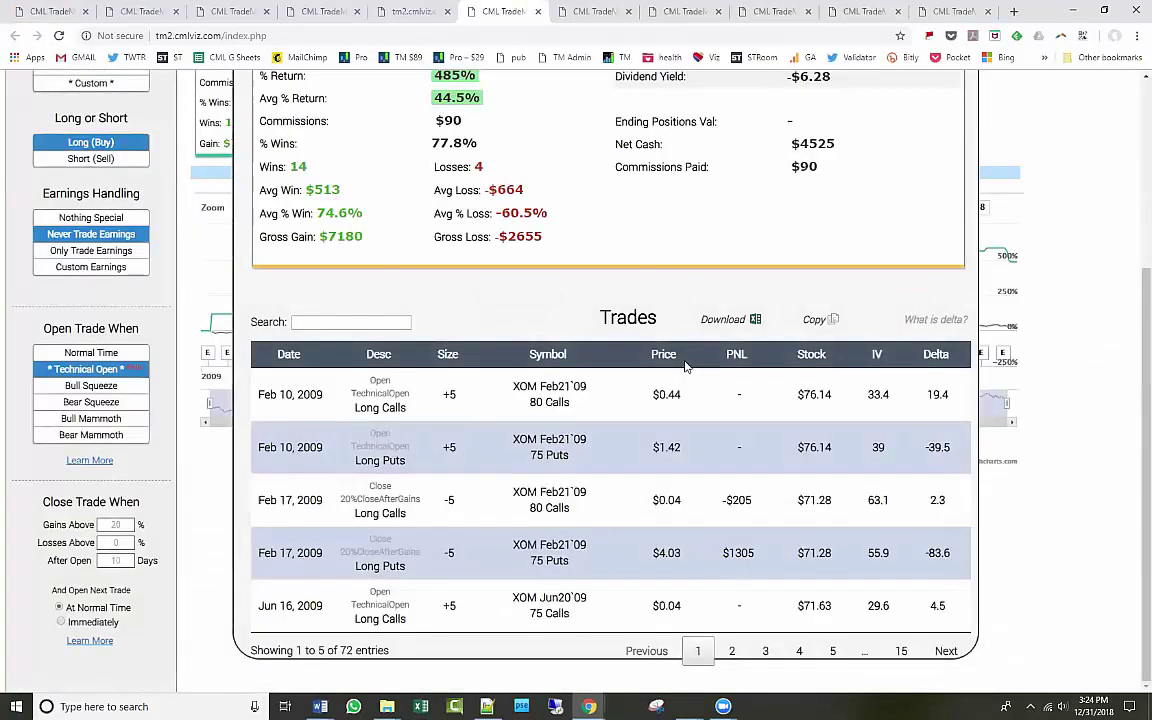
scroll(900, 300, up, 3)
click(928, 199)
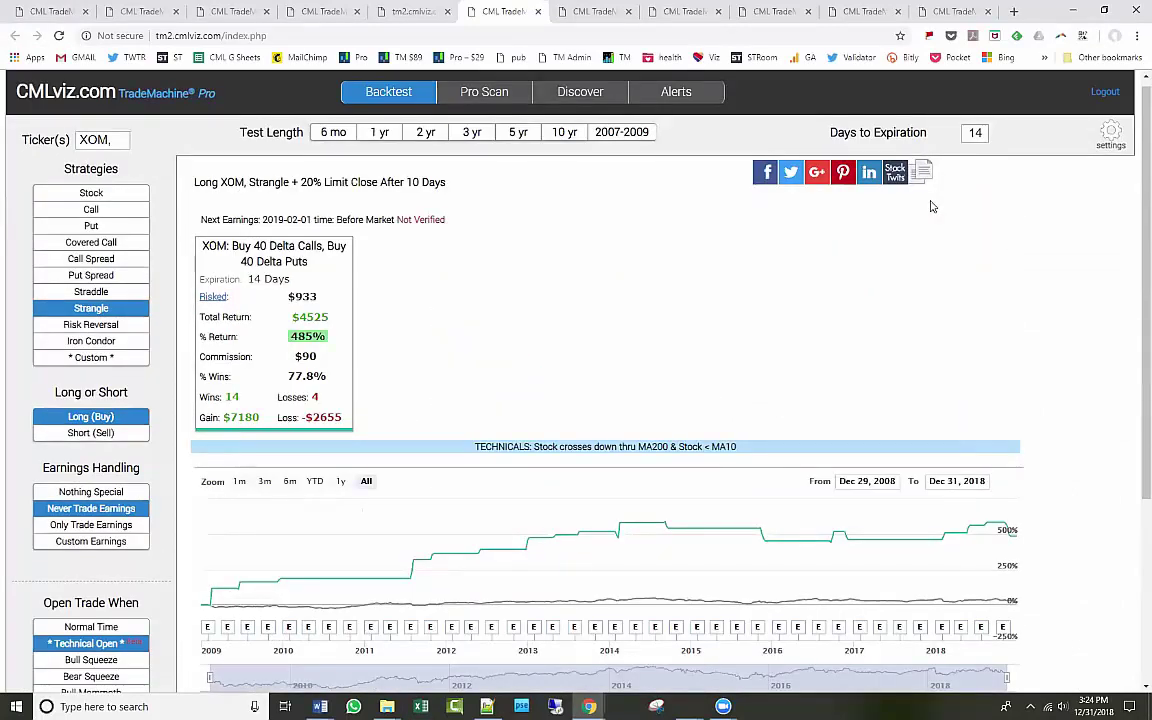
click(257, 337)
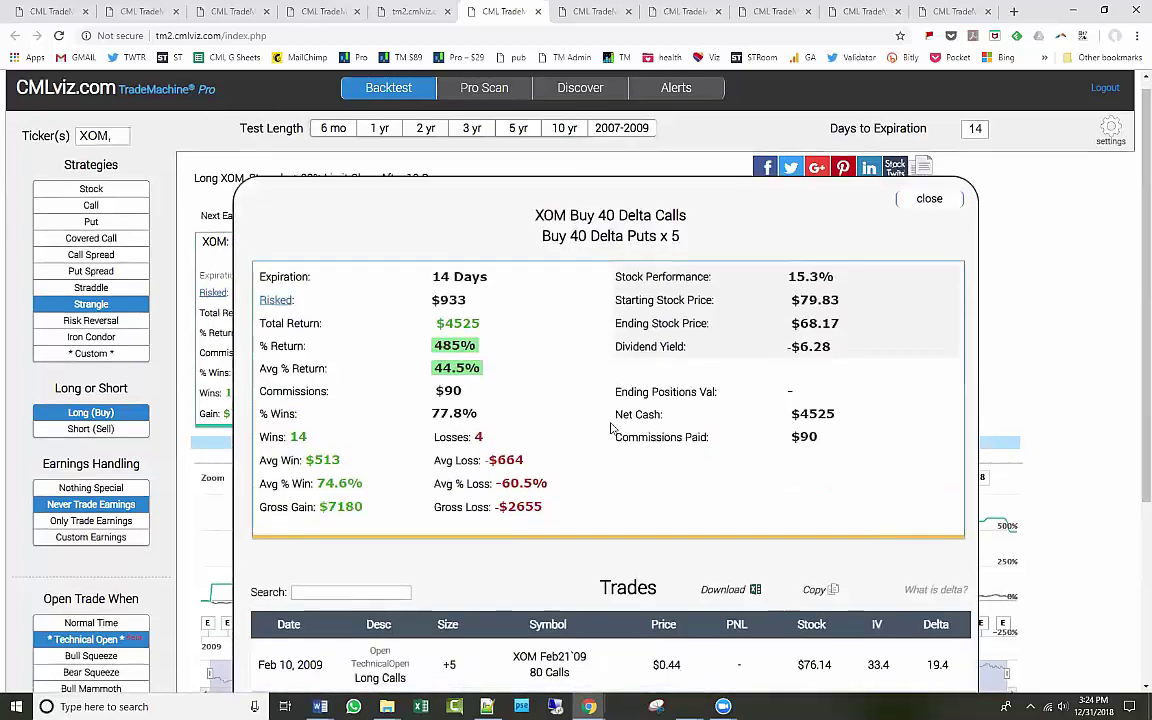
scroll(700, 432, down, 2)
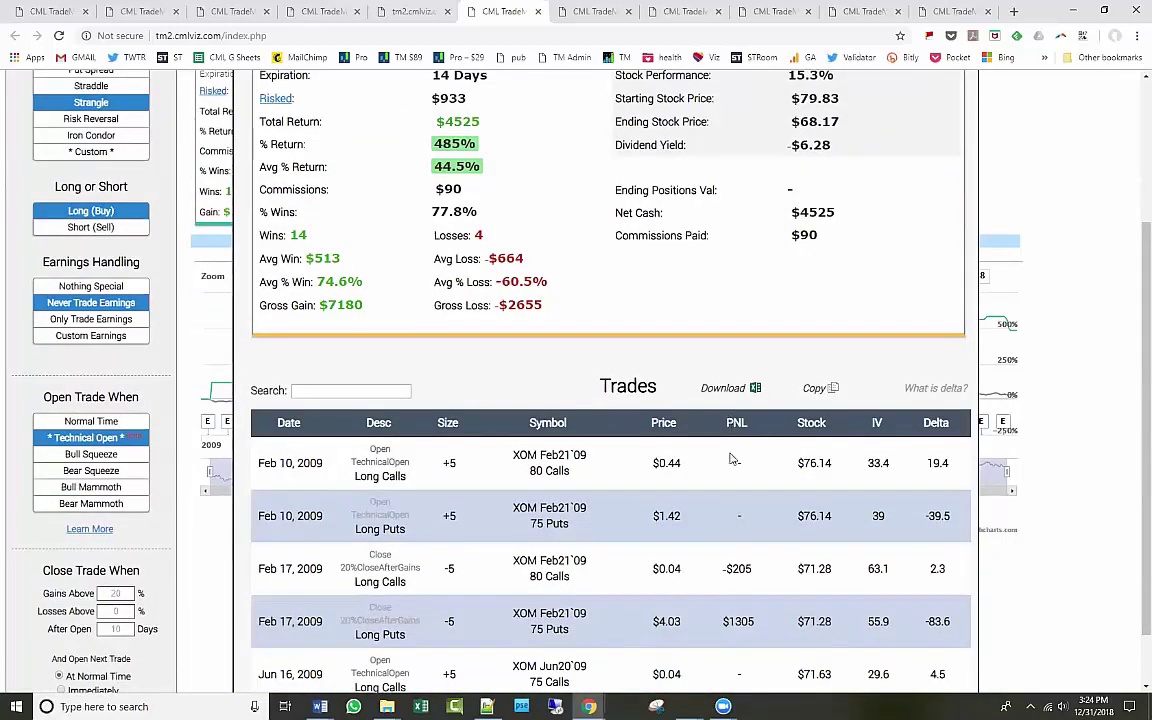
scroll(731, 458, down, 1)
scroll(731, 458, up, 3)
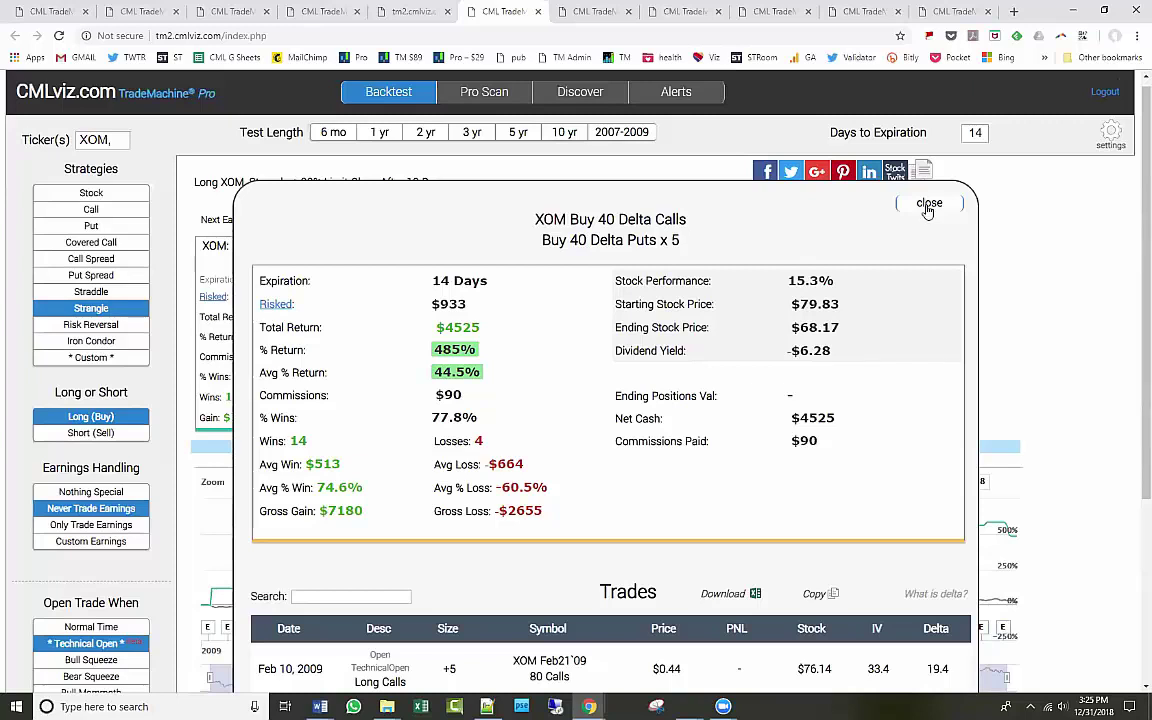
click(928, 205)
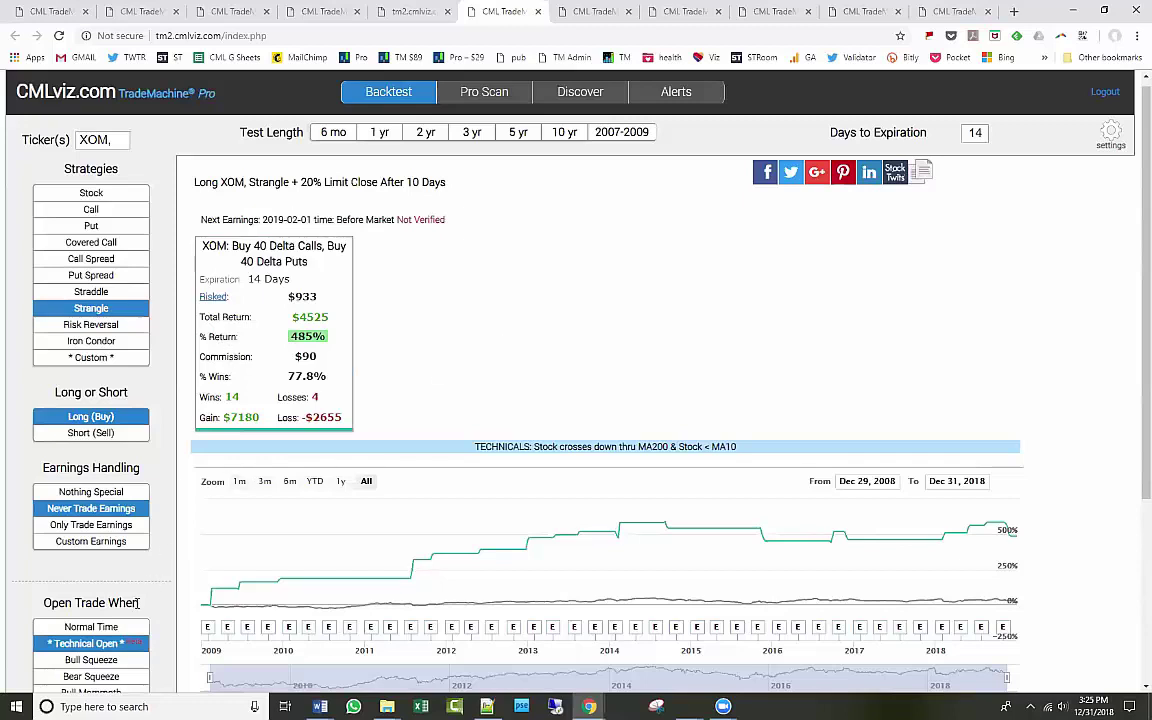
Re-save the MA200 cross-down and below-MA10 technical open rules twice, then bring up the backtest settings.
click(90, 643)
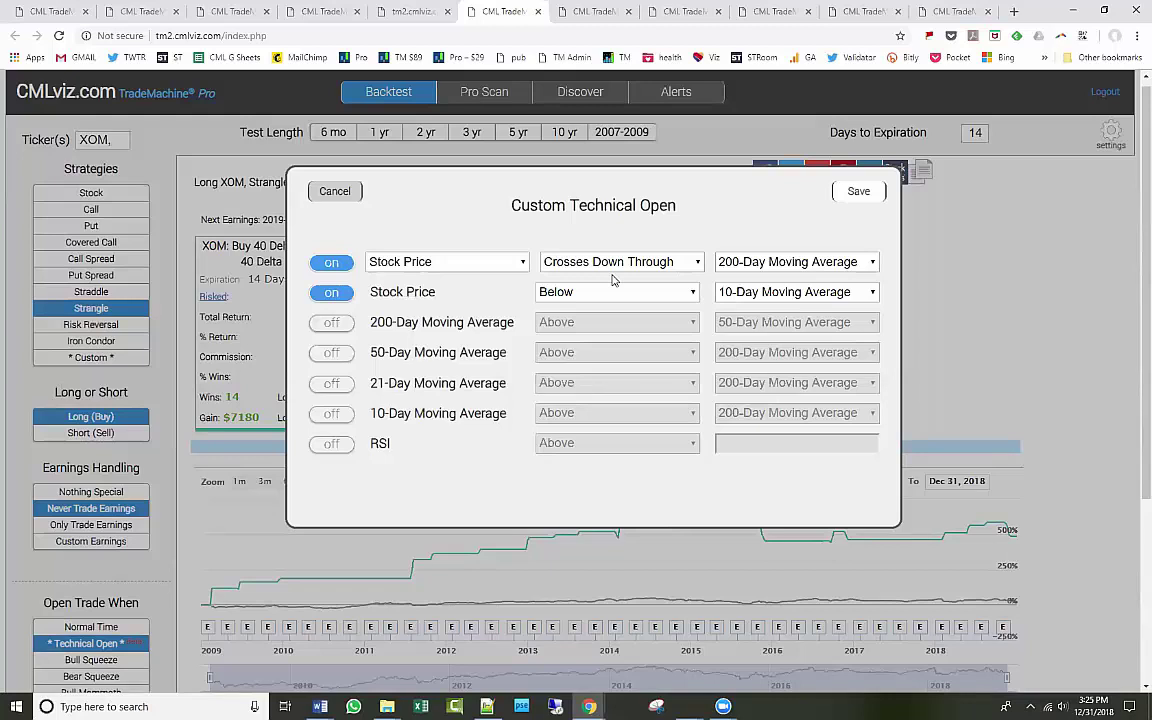
click(866, 193)
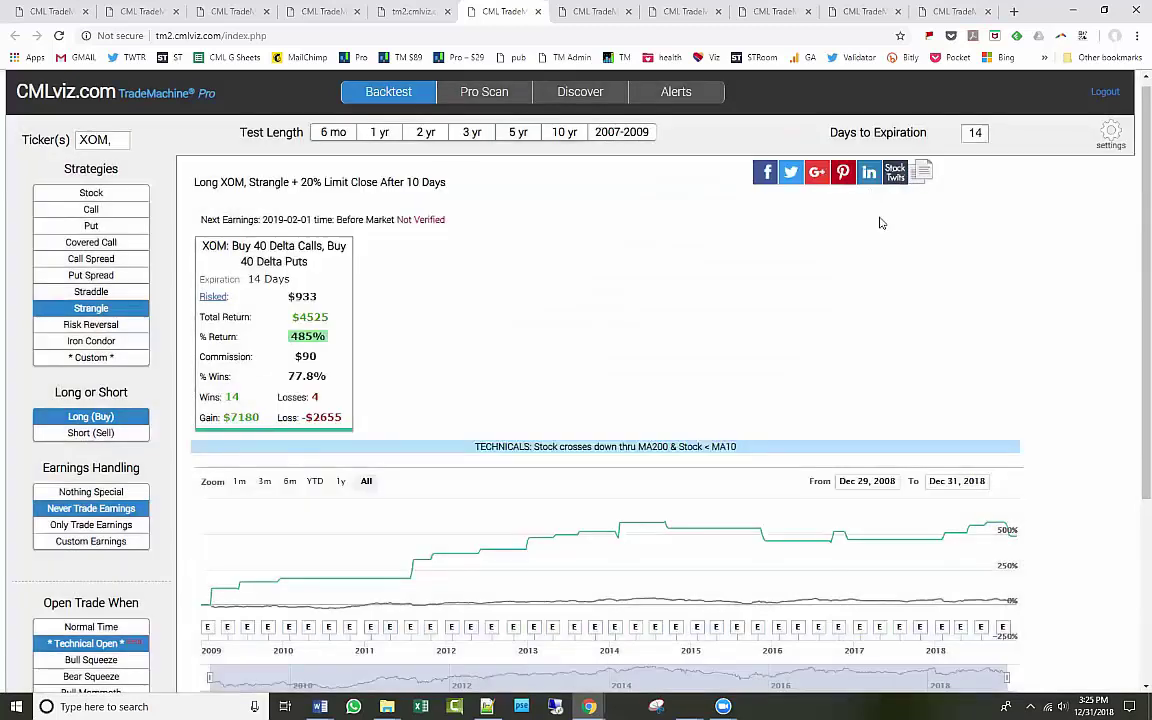
click(105, 645)
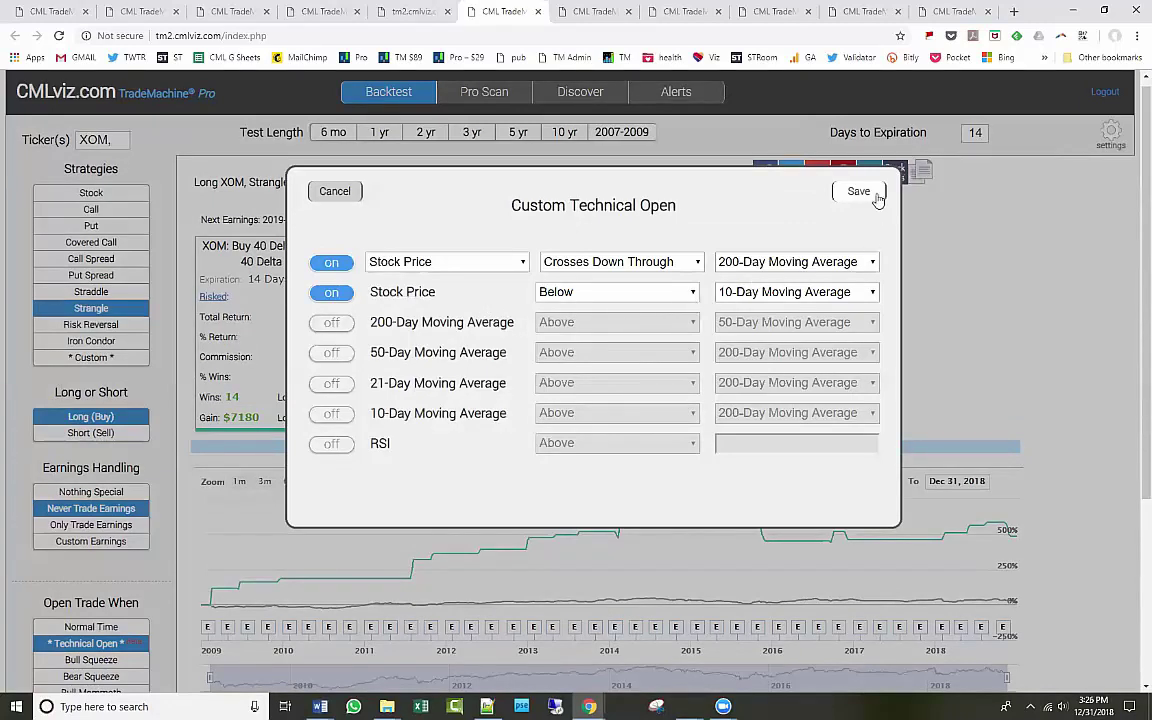
click(859, 192)
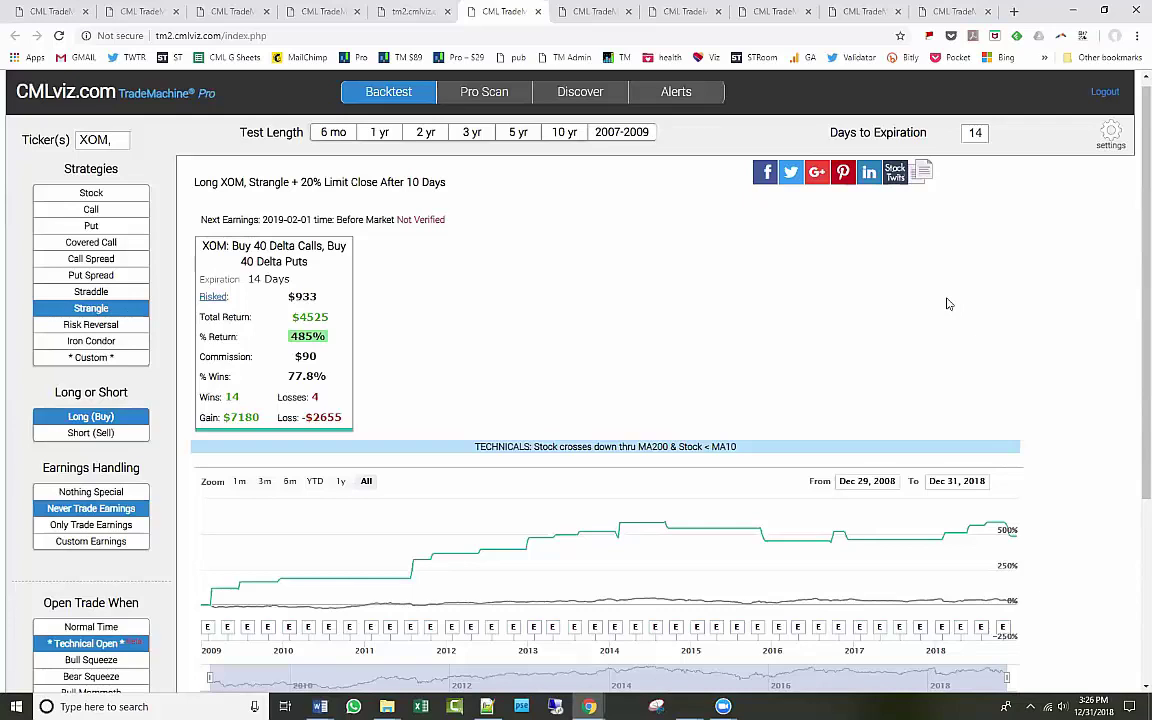
click(1110, 134)
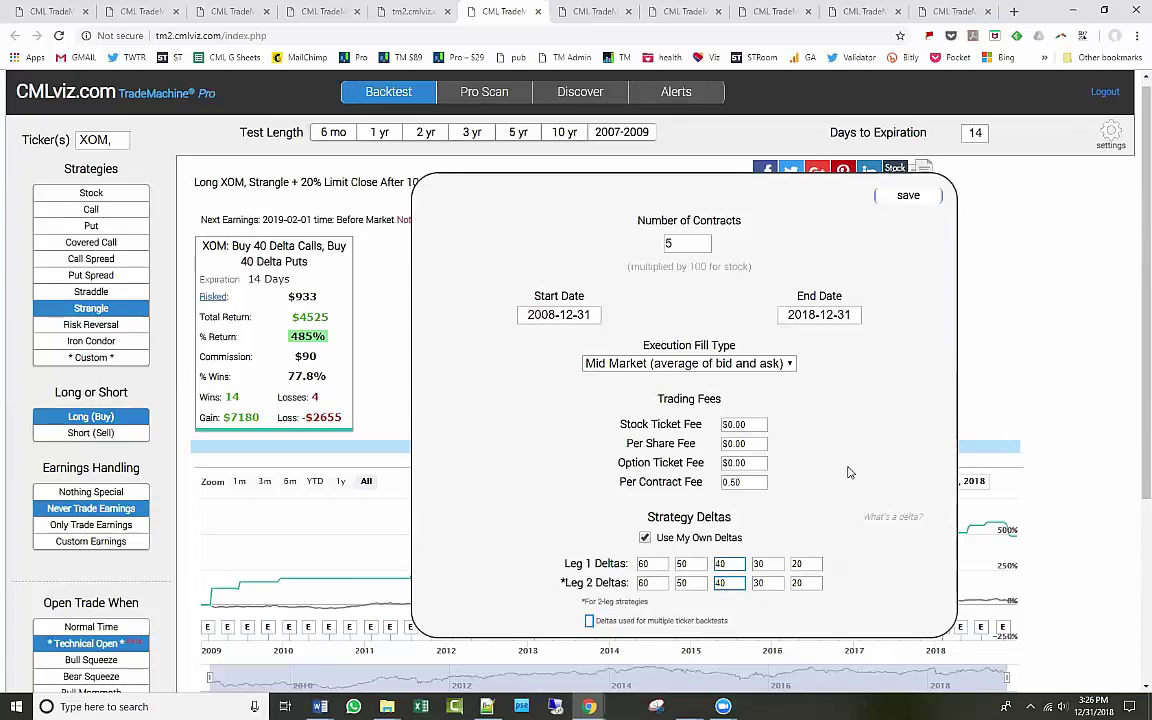
Set Number of Contracts to 1 and rerun the XOM backtest.
click(688, 243)
key(BackSpace)
text(1)
click(910, 196)
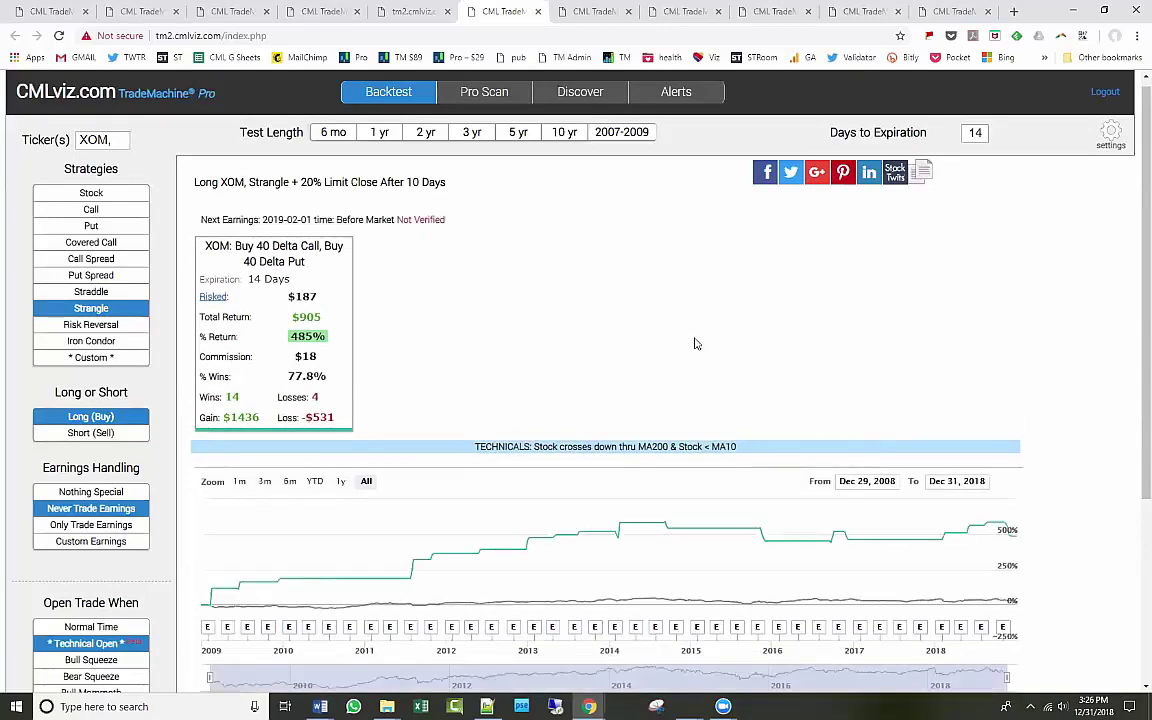
Change the backtest Start Date to 2007-09-30.
click(1108, 138)
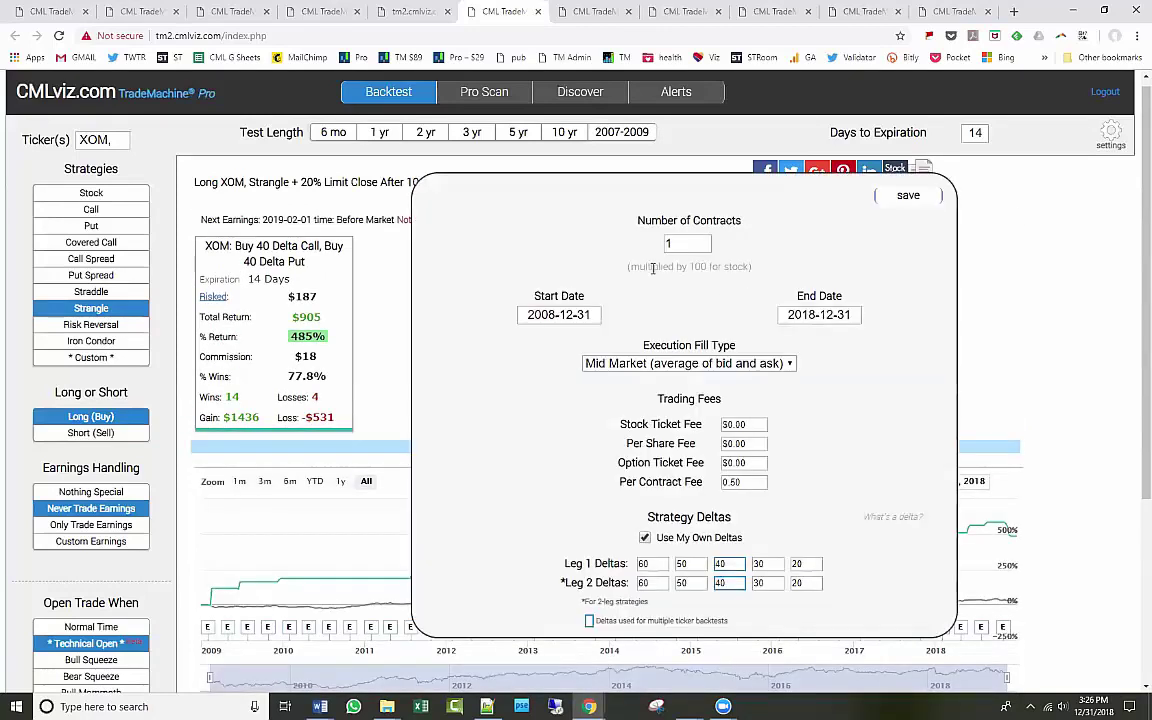
click(581, 316)
click(581, 316)
click(558, 316)
key(BackSpace)
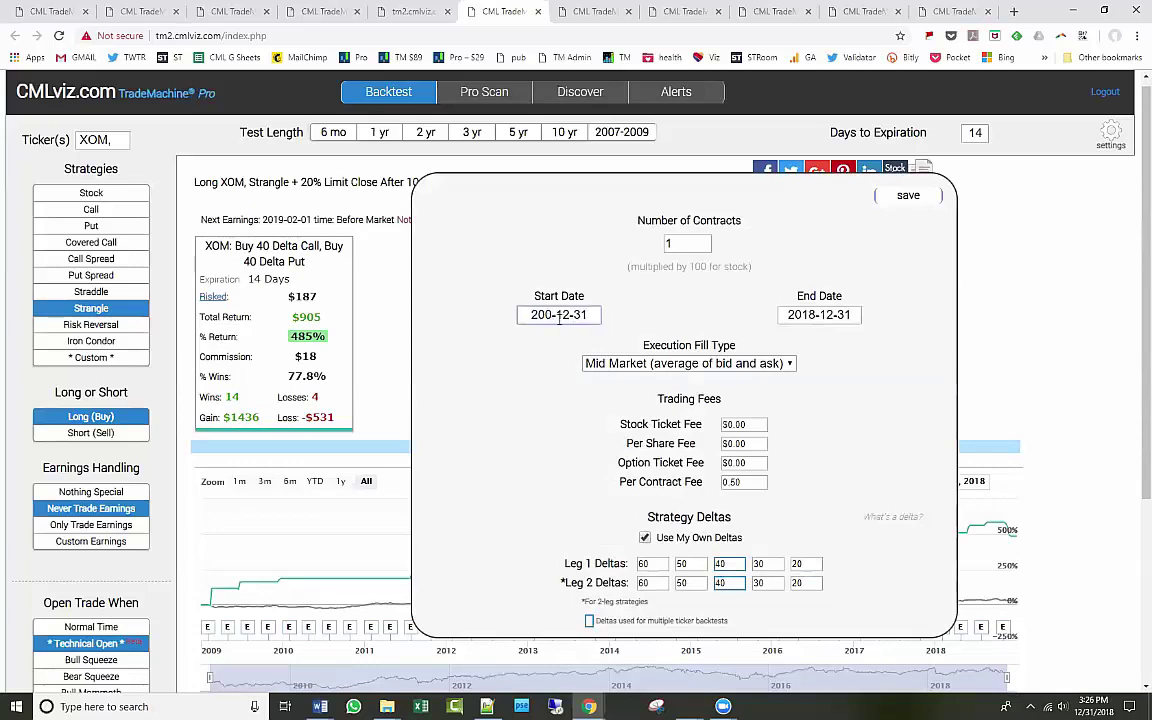
text(7)
double_click(559, 318)
text(01)
key(shift+Left)
text(9)
key(End)
key(shift+Left)
text(0)
key(shift+Tab)
Set the End Date to 2009-04-01 and save to rerun over the new period.
click(819, 315)
click(803, 315)
key(shift+Right)
text(0)
key(shift+Right)
text(9)
key(shift+Right)
key(shift+Right)
text(04)
key(Right)
key(shift+Right)
key(shift+Right)
text(01)
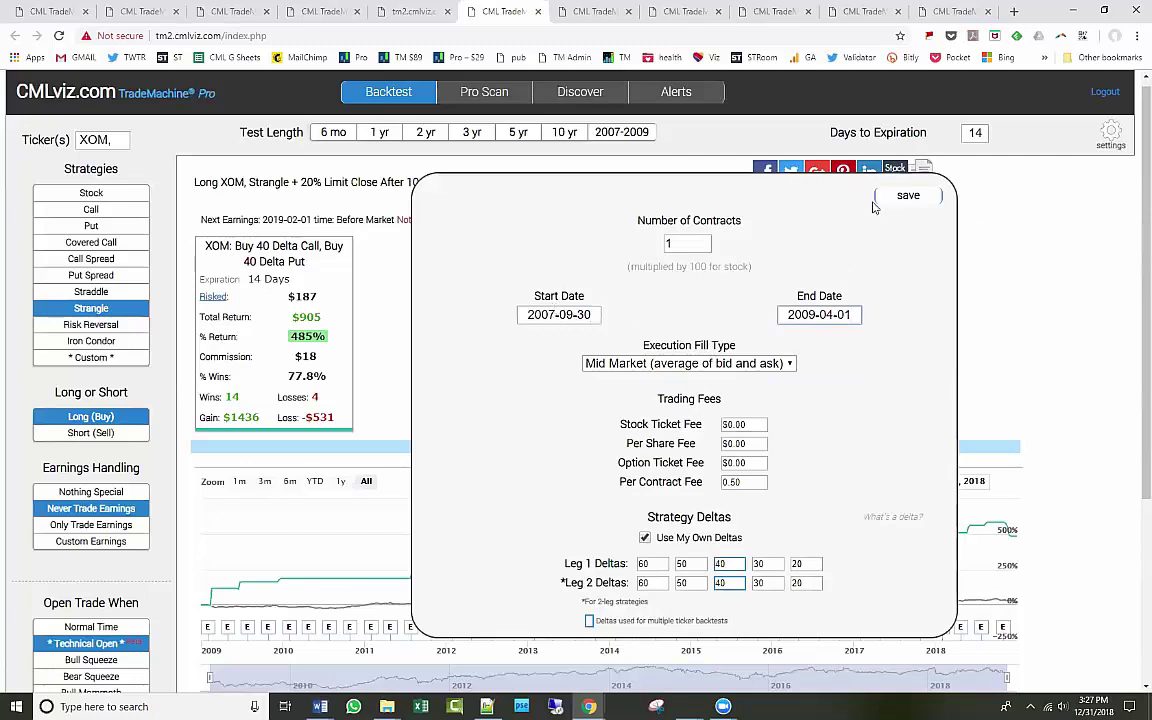
click(902, 199)
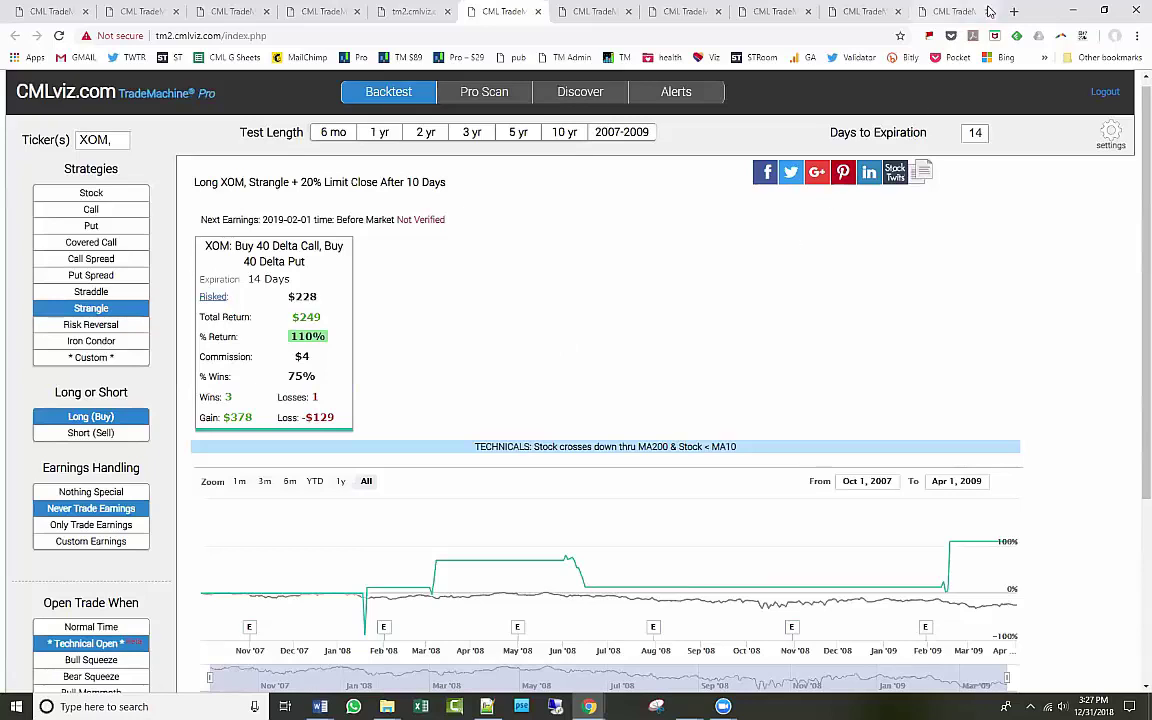
Close the Alerts, scan, Discover and delta FAQ browser tabs.
click(915, 12)
click(897, 12)
click(897, 12)
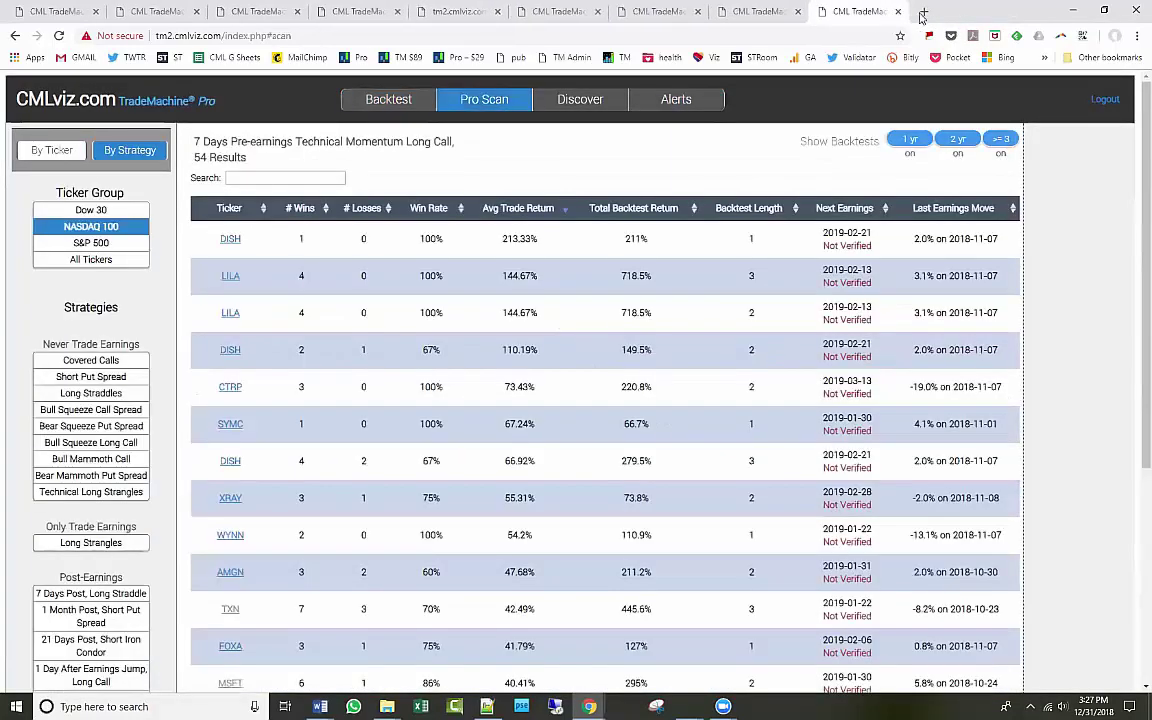
click(898, 12)
click(898, 12)
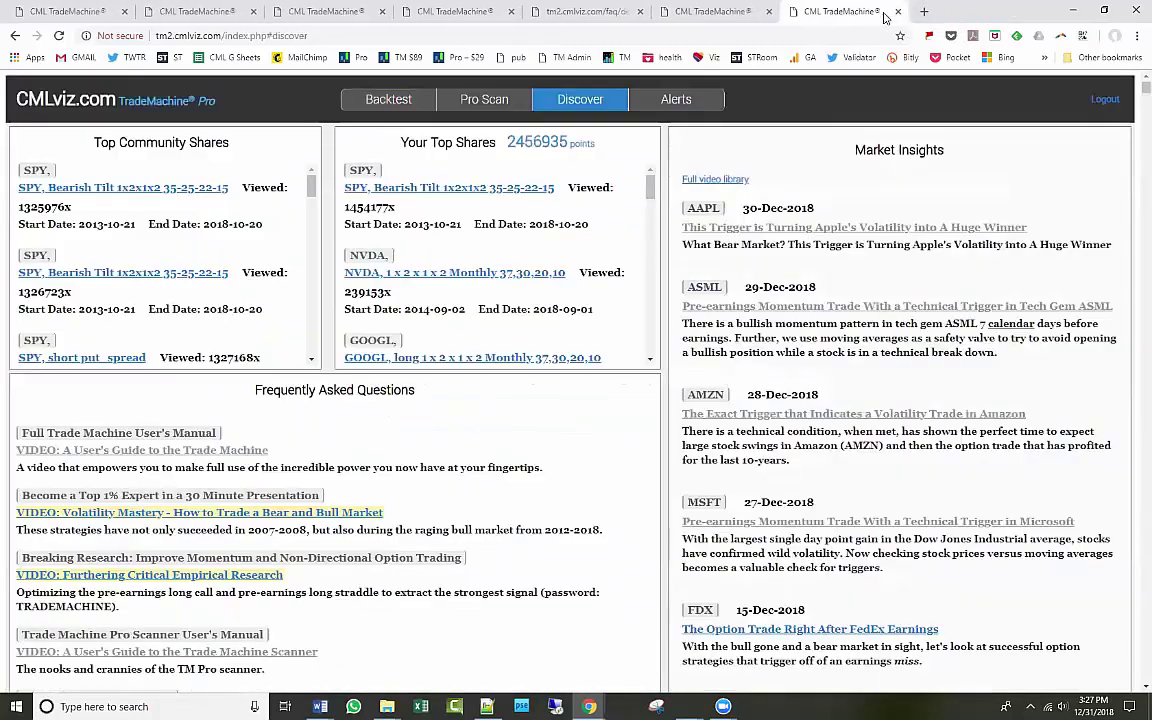
click(898, 12)
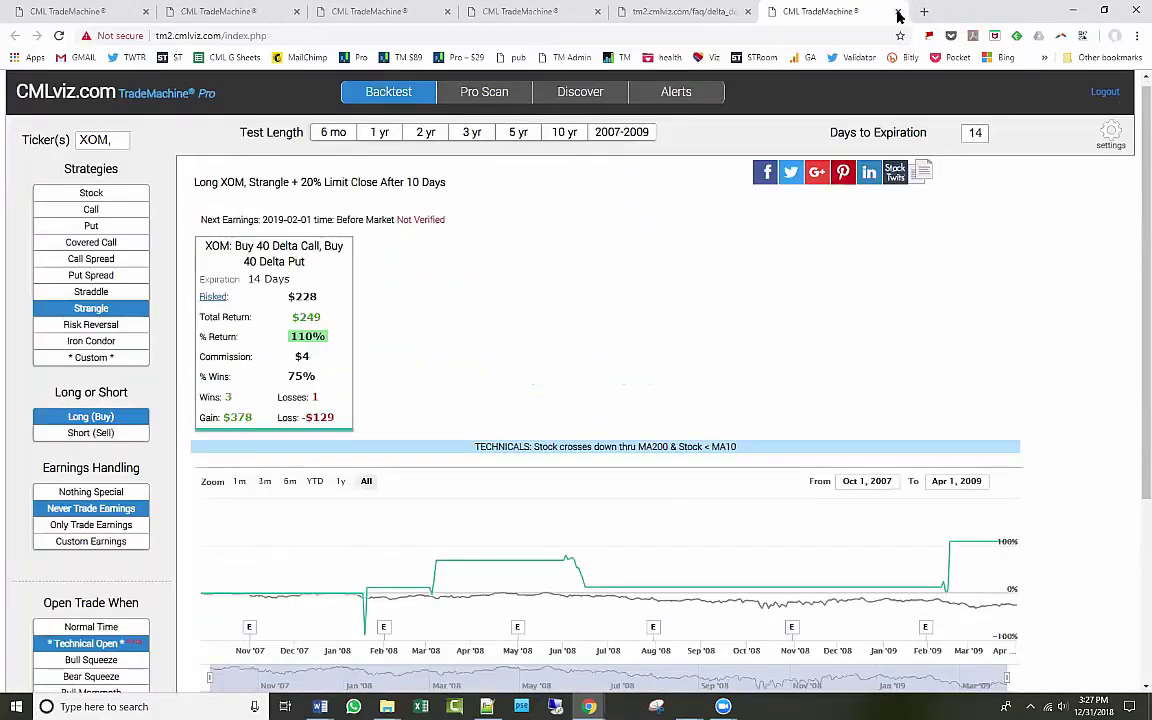
click(747, 12)
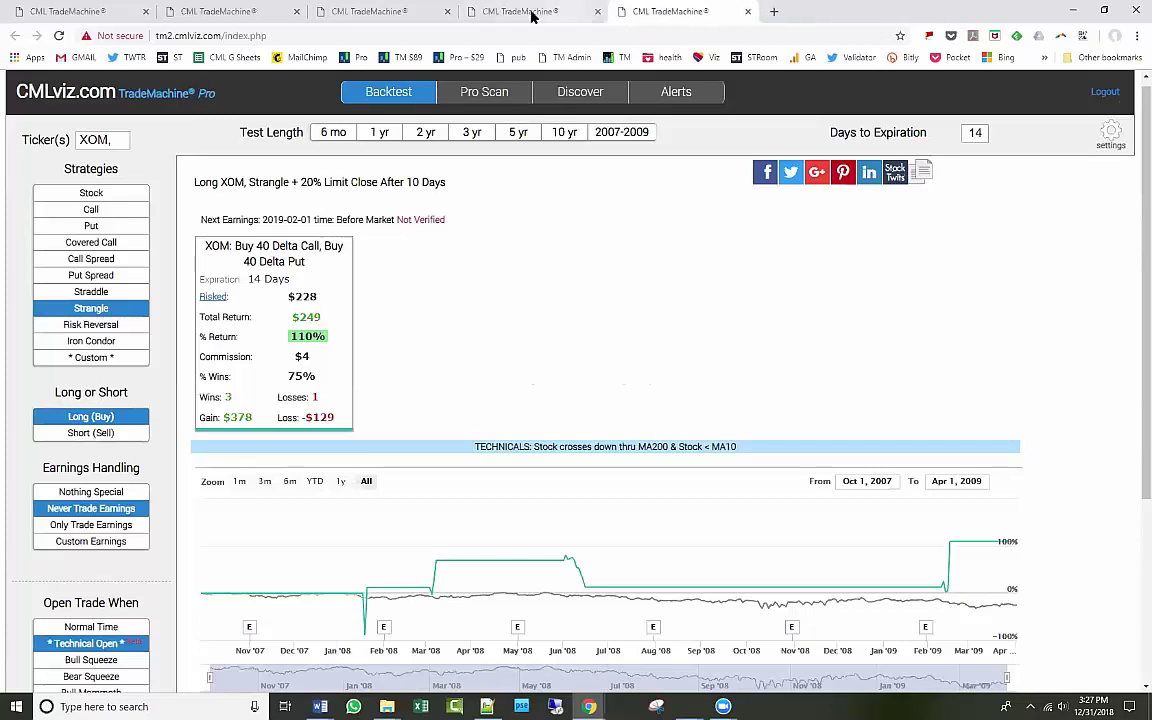
Check the remaining tabs, close the second one, and return to the XOM backtest tab.
click(527, 18)
click(362, 18)
click(262, 13)
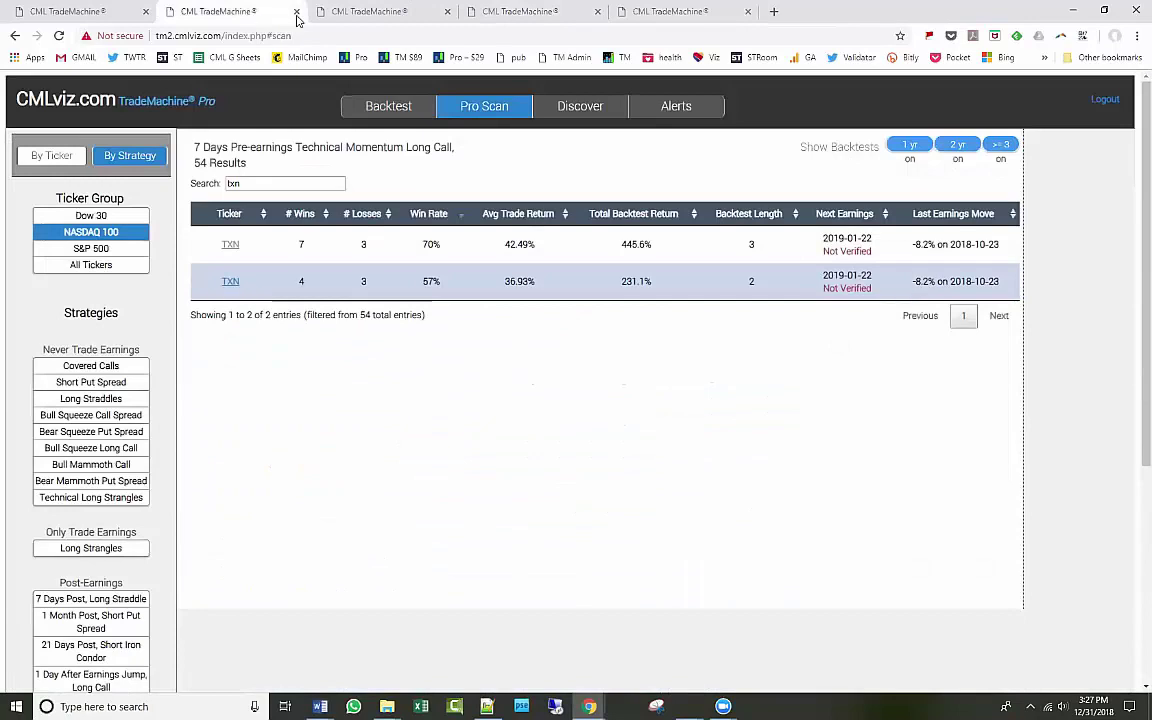
click(296, 12)
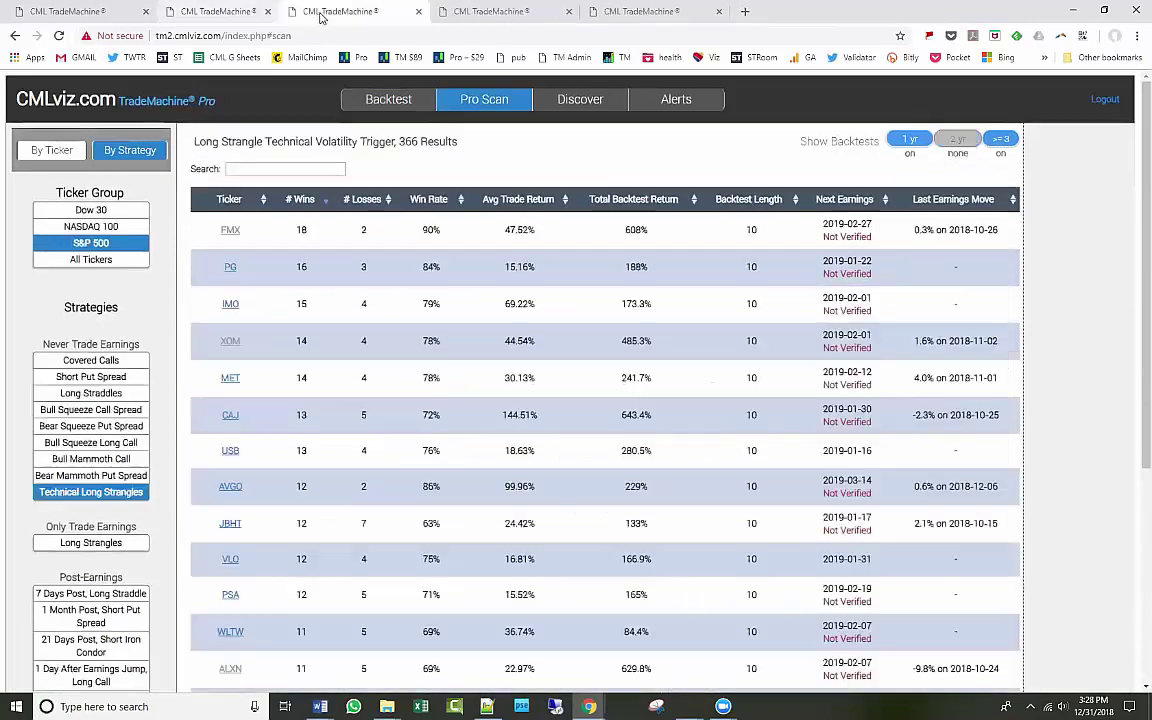
click(520, 13)
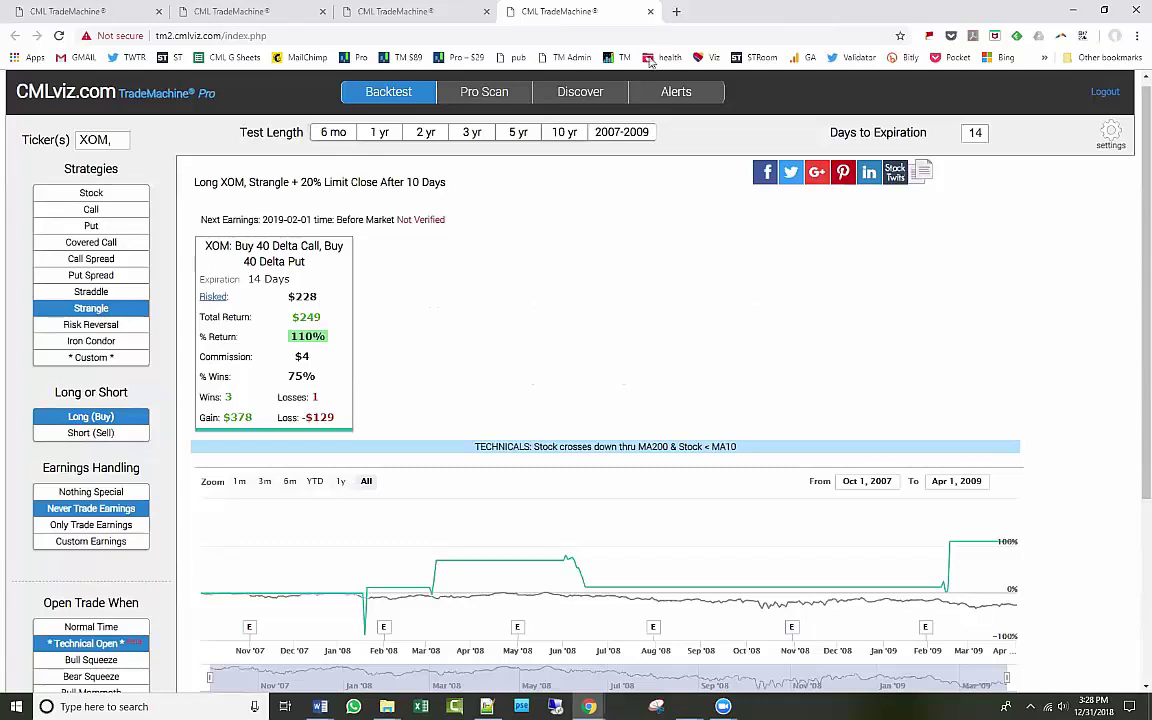
Load cmlviz in a new tab, view Apple's pivot points, then return to the XOM backtest.
click(676, 11)
text(cmlviz)
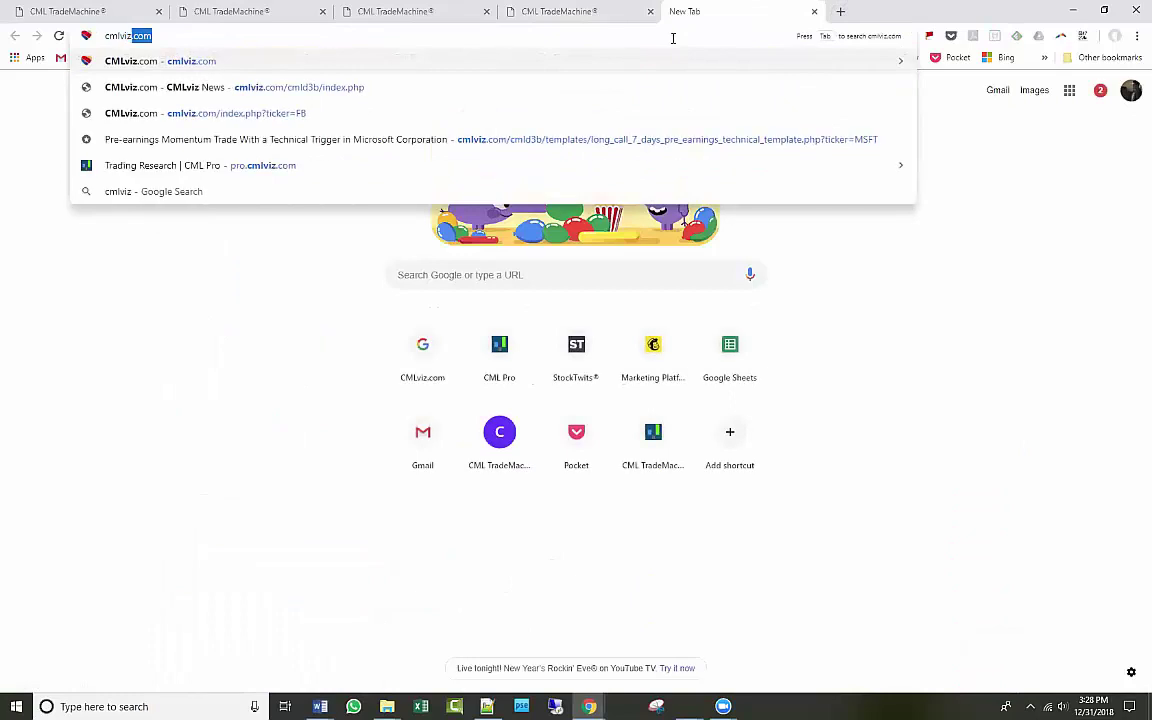
key(Return)
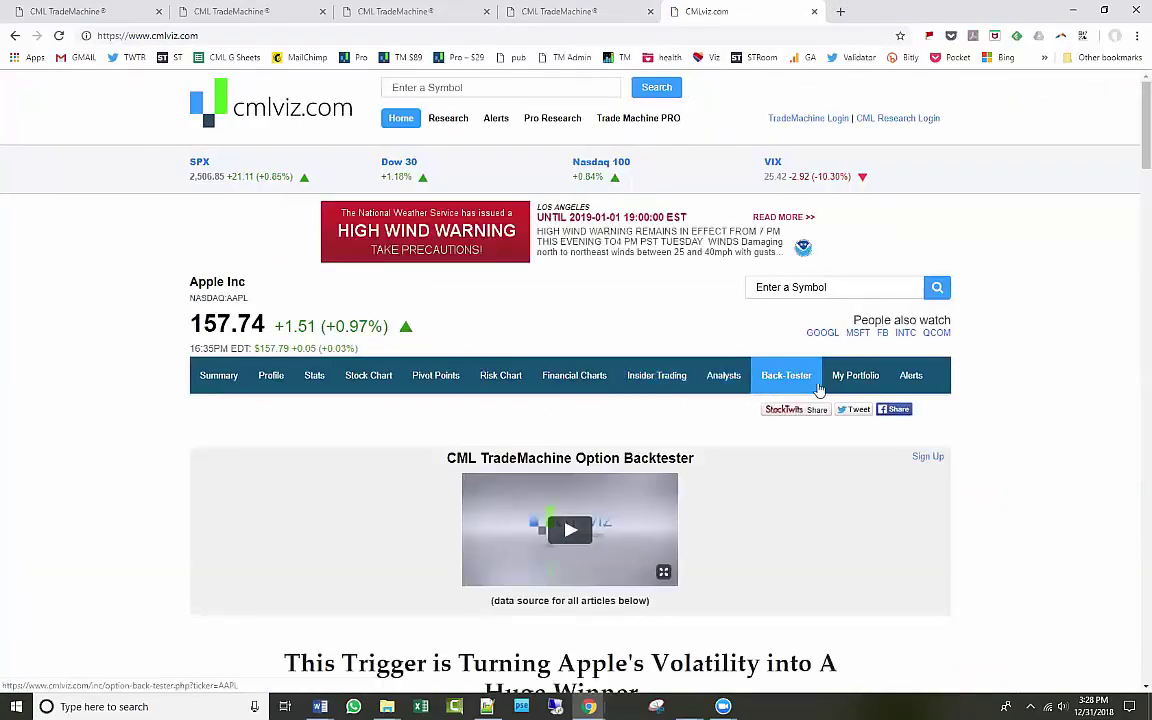
click(442, 380)
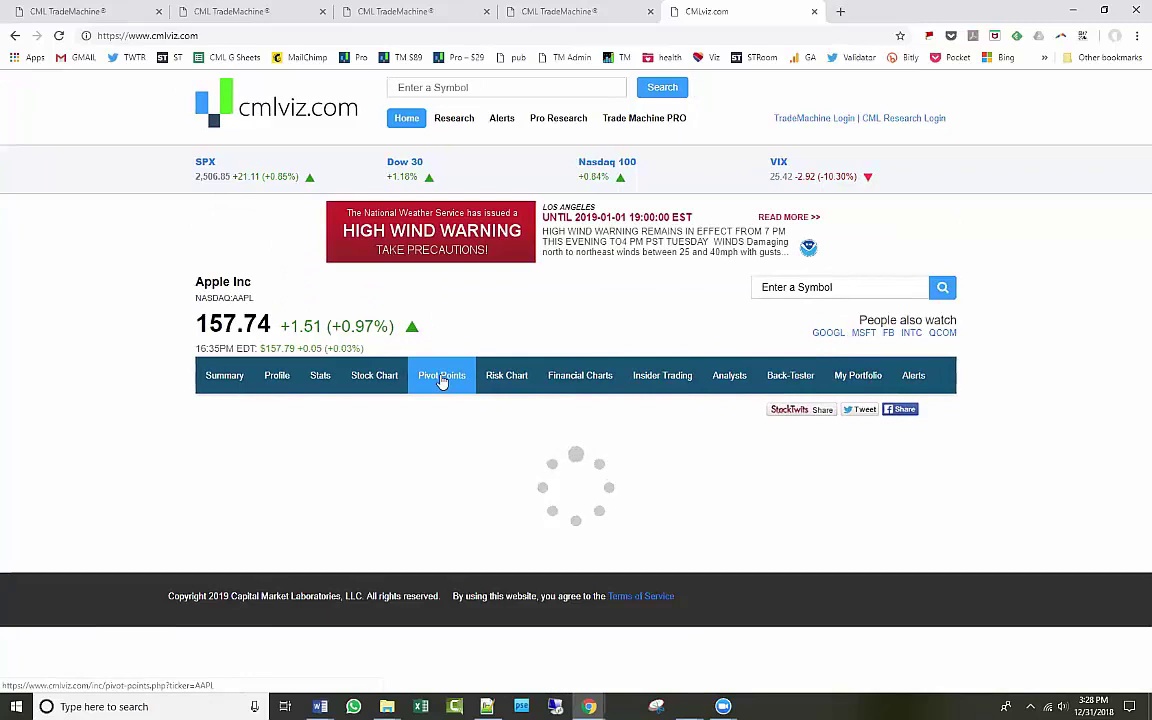
scroll(700, 450, down, 3)
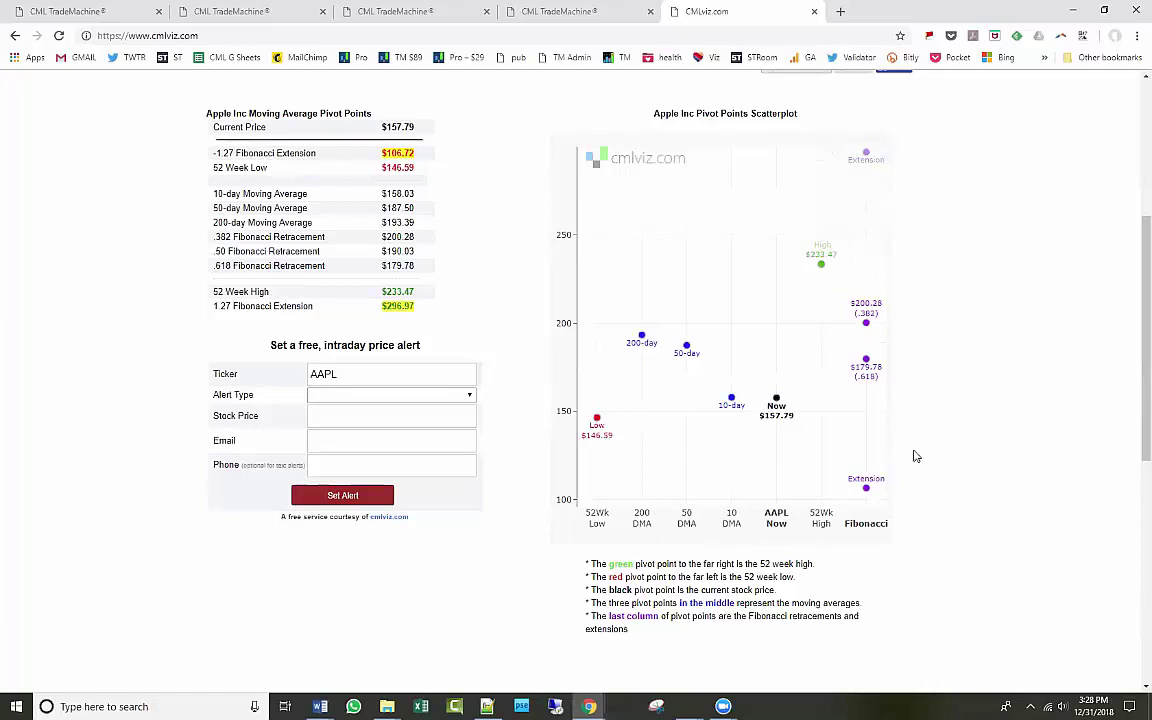
mouse_move(777, 400)
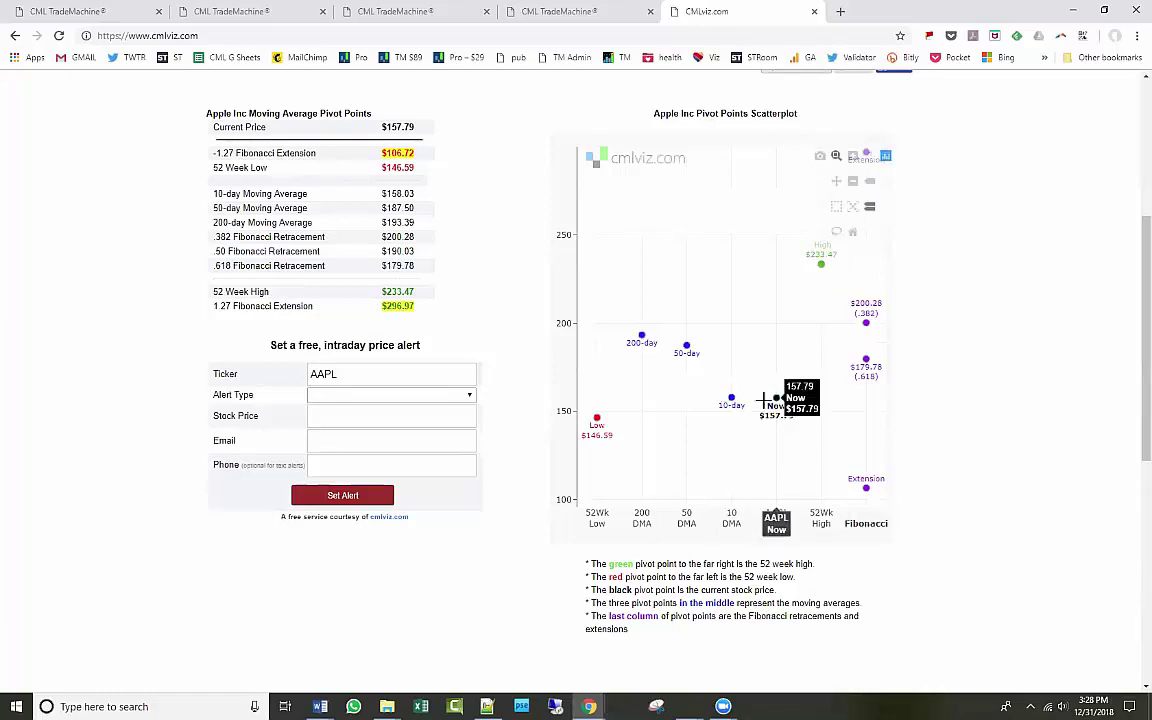
mouse_move(729, 398)
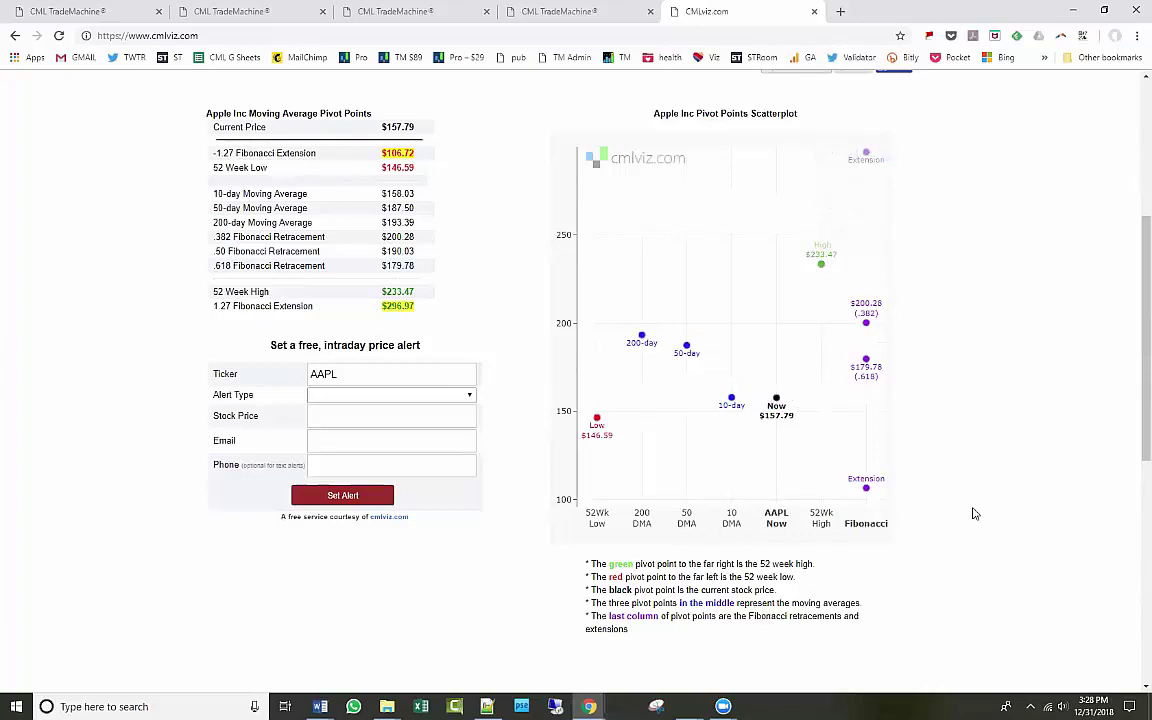
scroll(975, 514, up, 1)
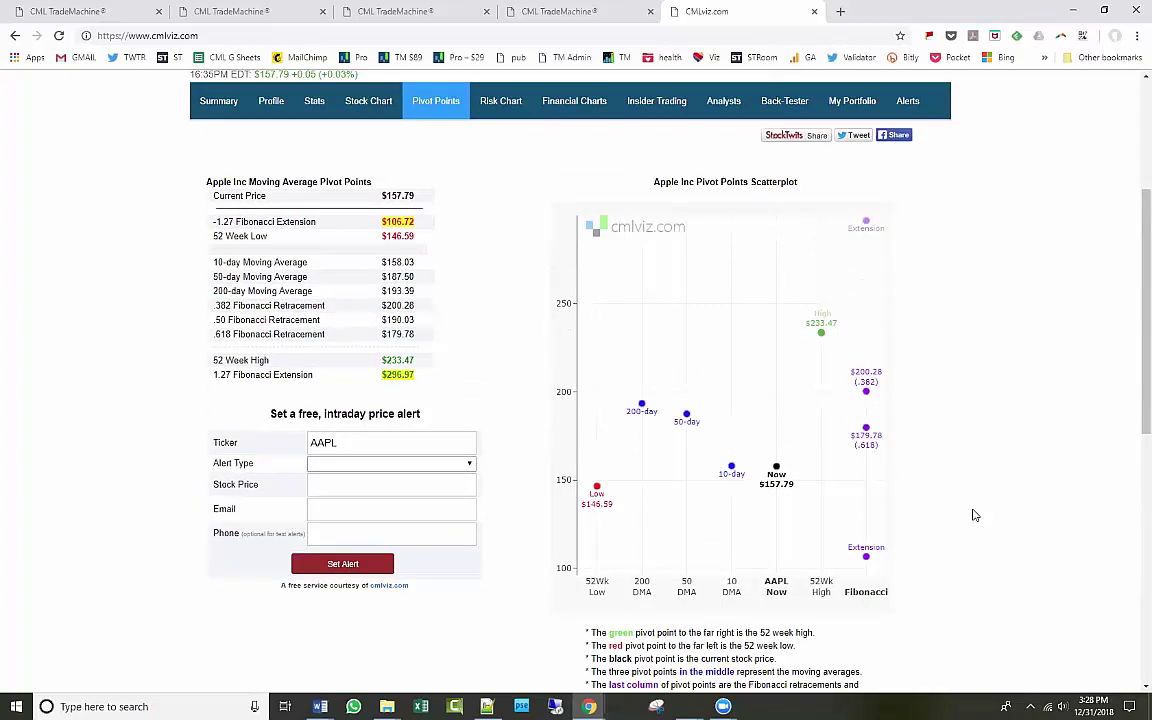
click(527, 14)
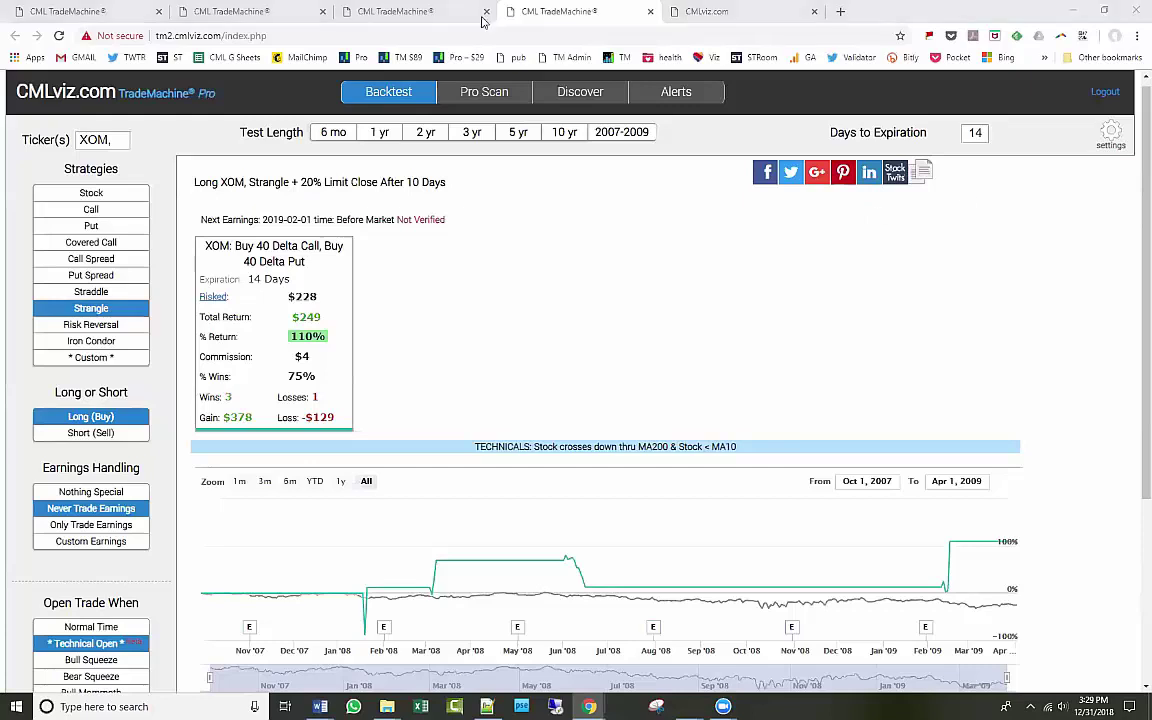
key(alt+Tab)
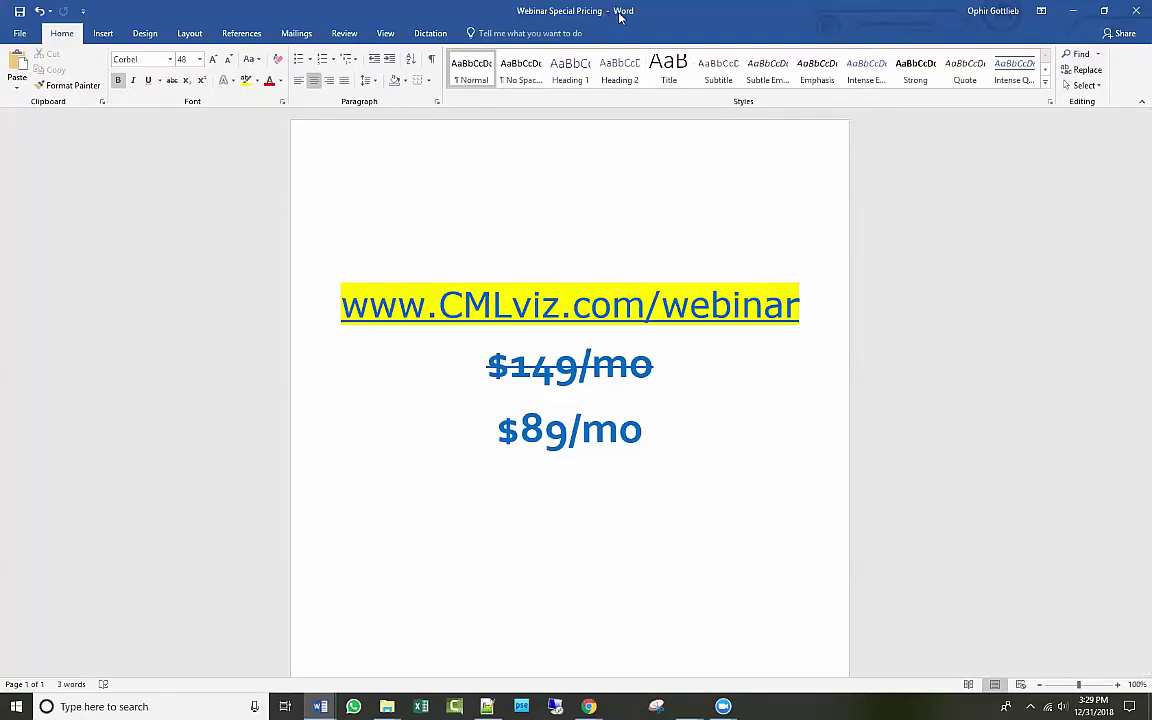
key(alt+Tab)
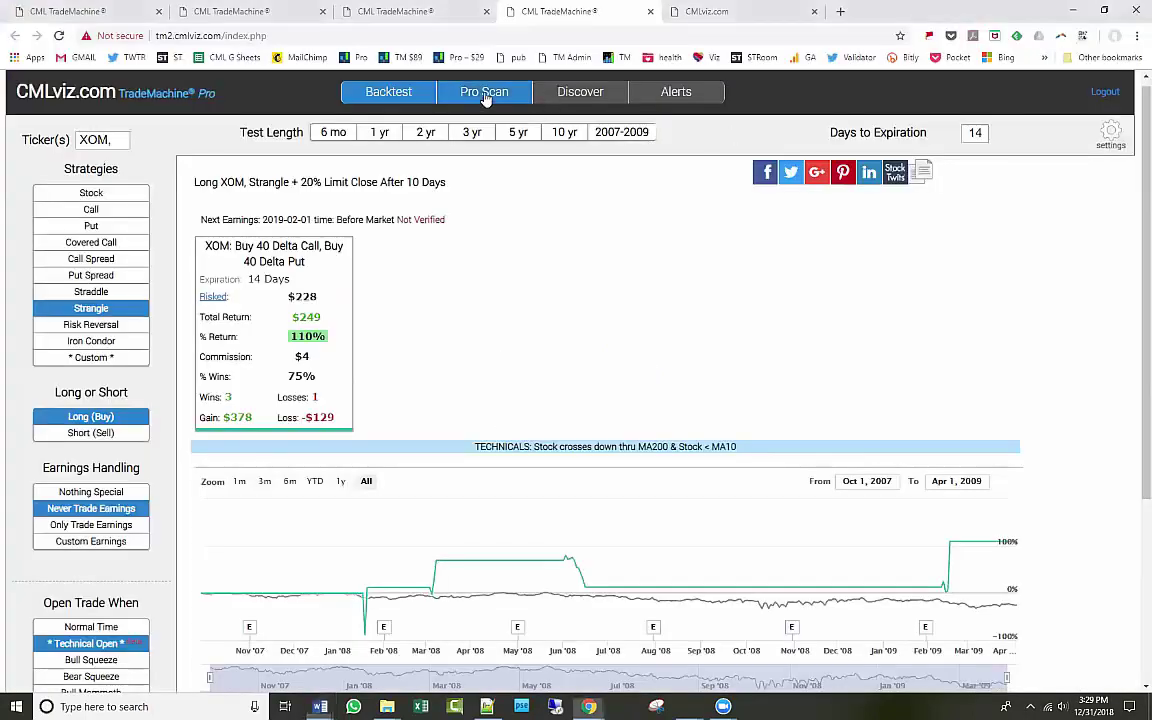
Run a Pro Scan by strategy for Technical Long Strangles across the NASDAQ 100.
click(484, 92)
click(113, 142)
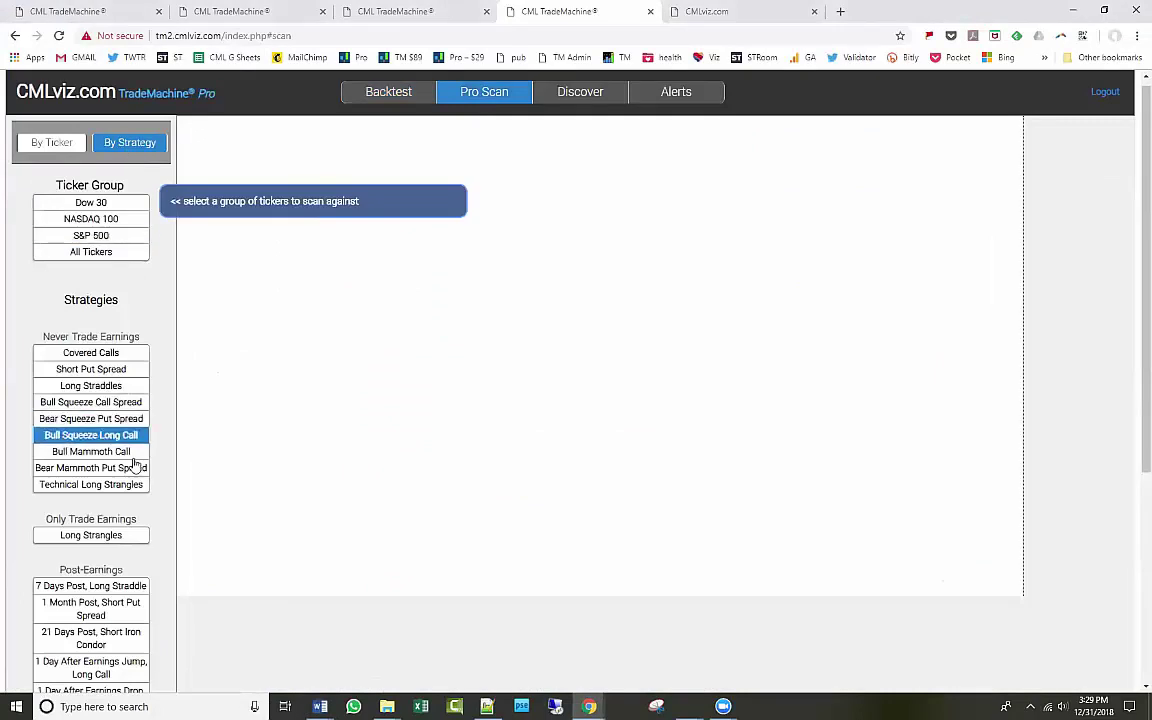
click(106, 485)
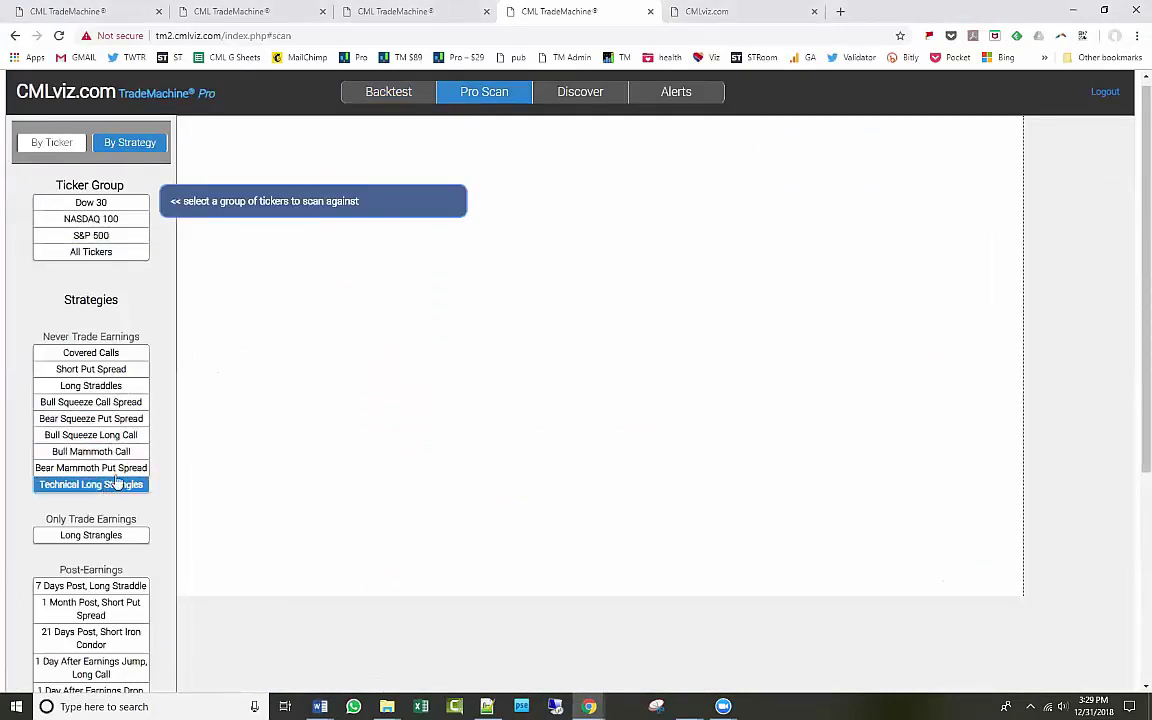
click(91, 218)
scroll(315, 355, down, 3)
scroll(316, 357, up, 3)
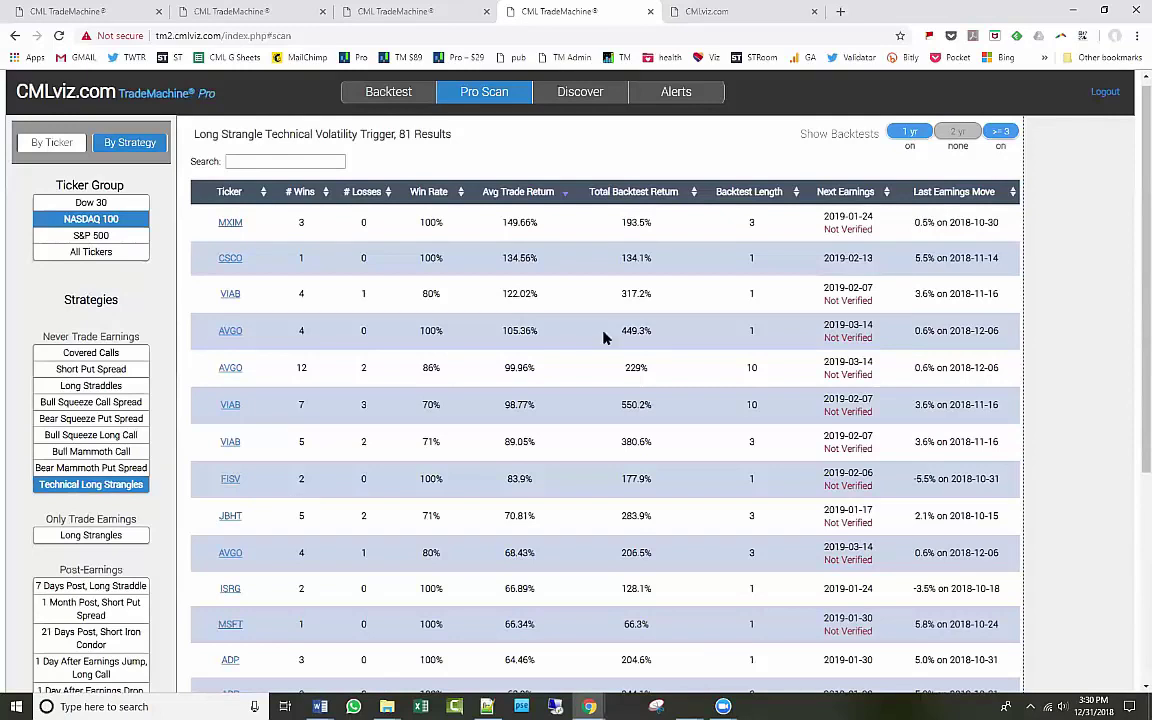
Sort the 81 results by Backtest Length descending and open the NFLX long strangle backtest.
click(797, 193)
click(797, 193)
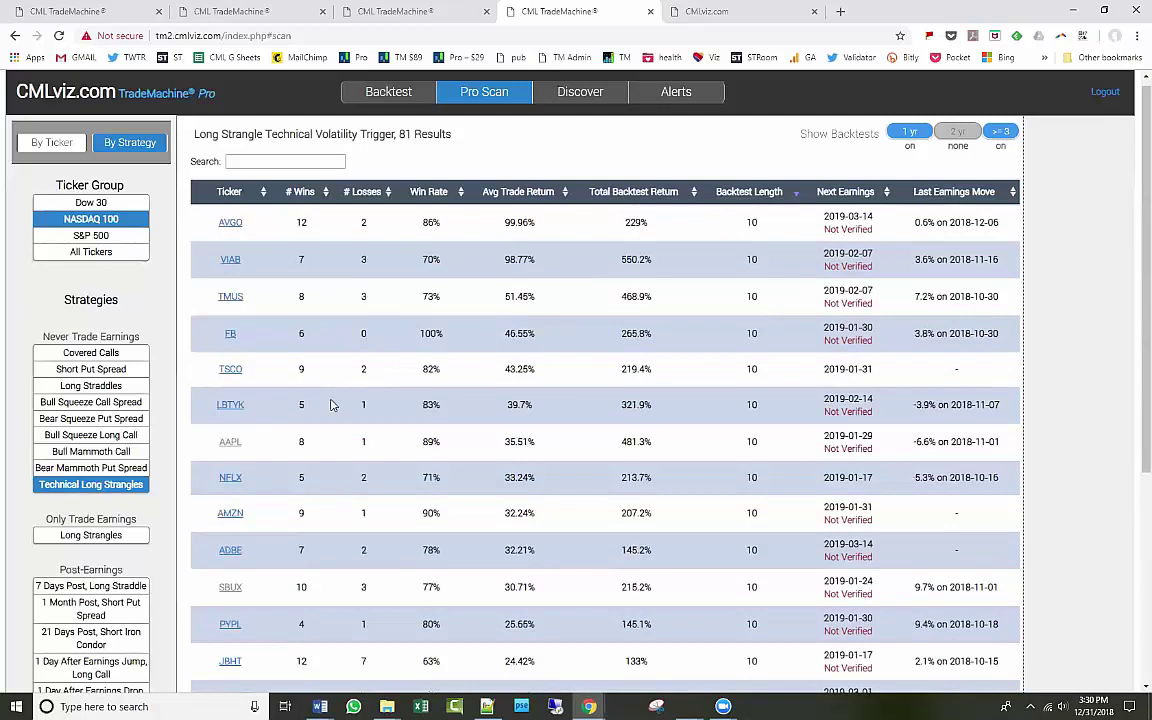
click(230, 478)
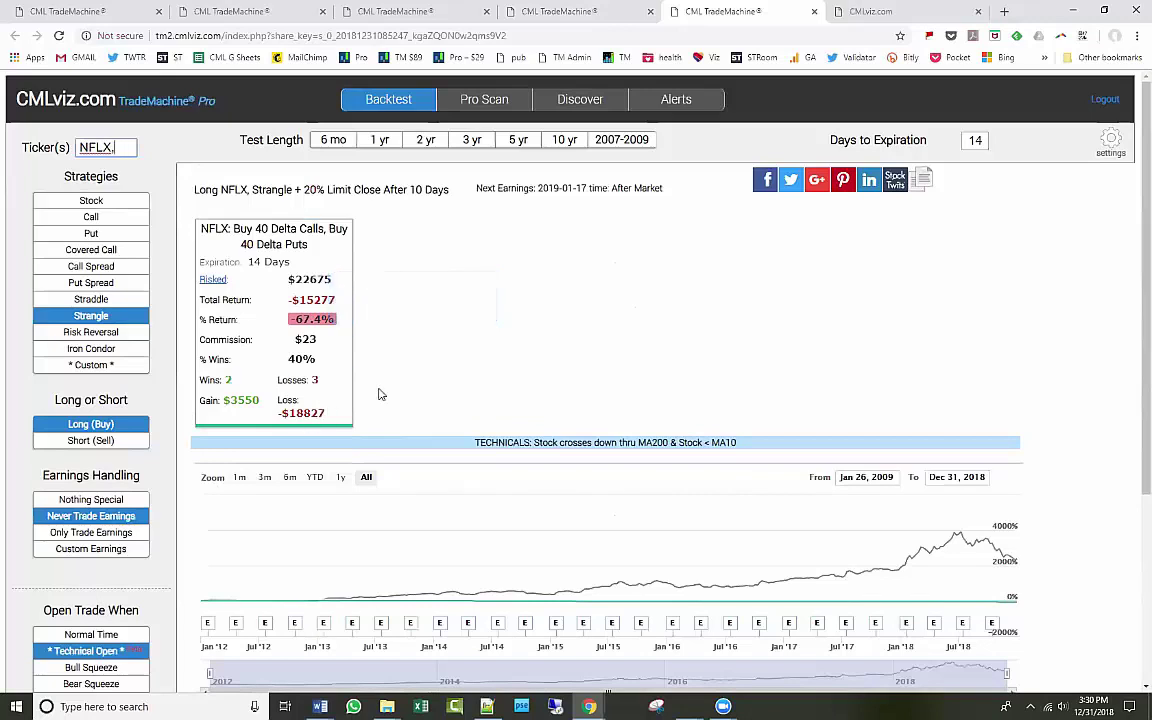
Rerun the NFLX long strangle backtest at 5 then 10 years, reaching a 214% return.
click(528, 146)
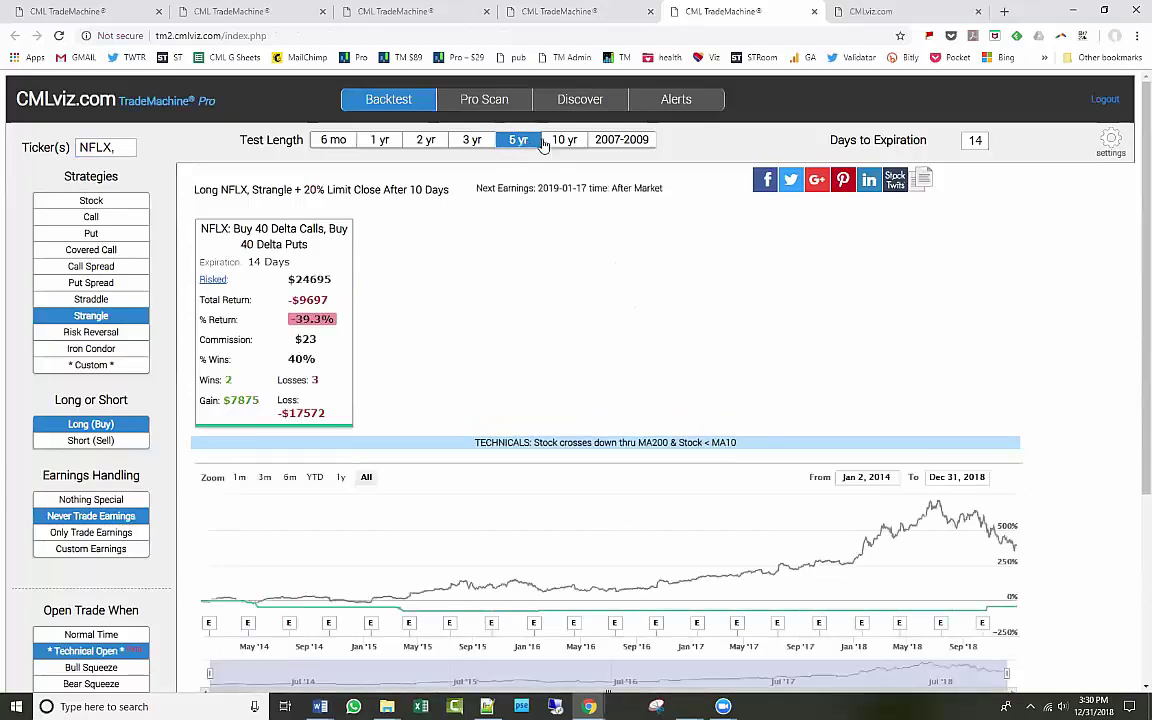
click(561, 143)
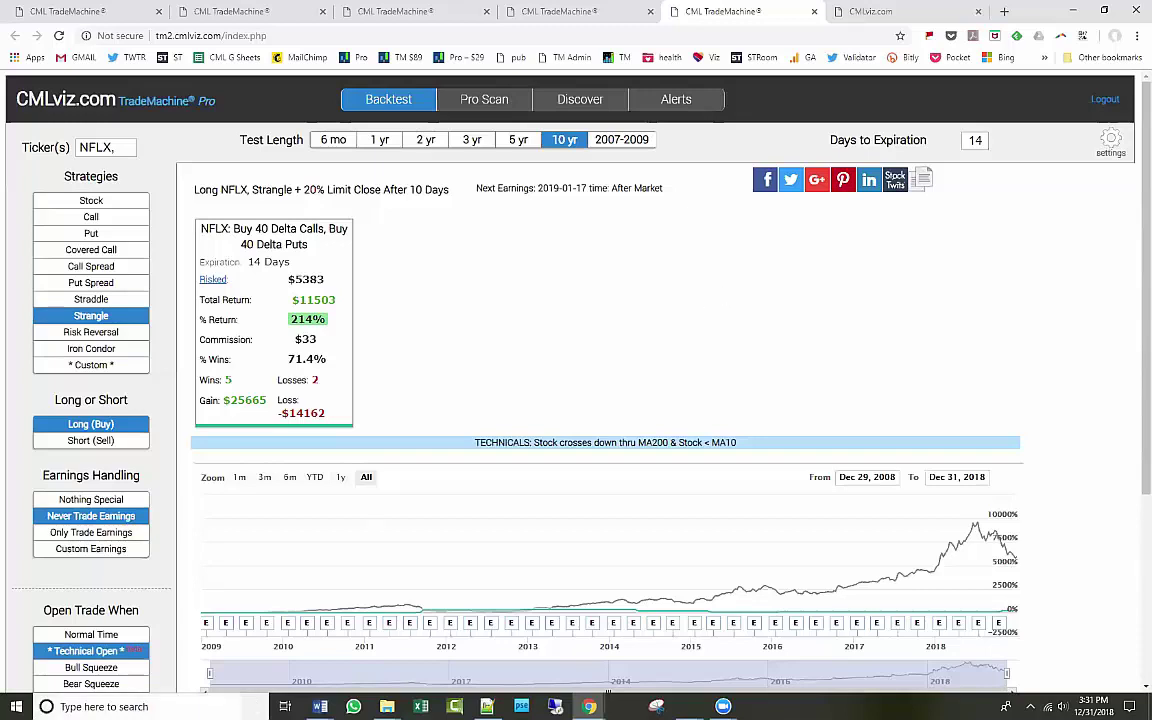
click(110, 651)
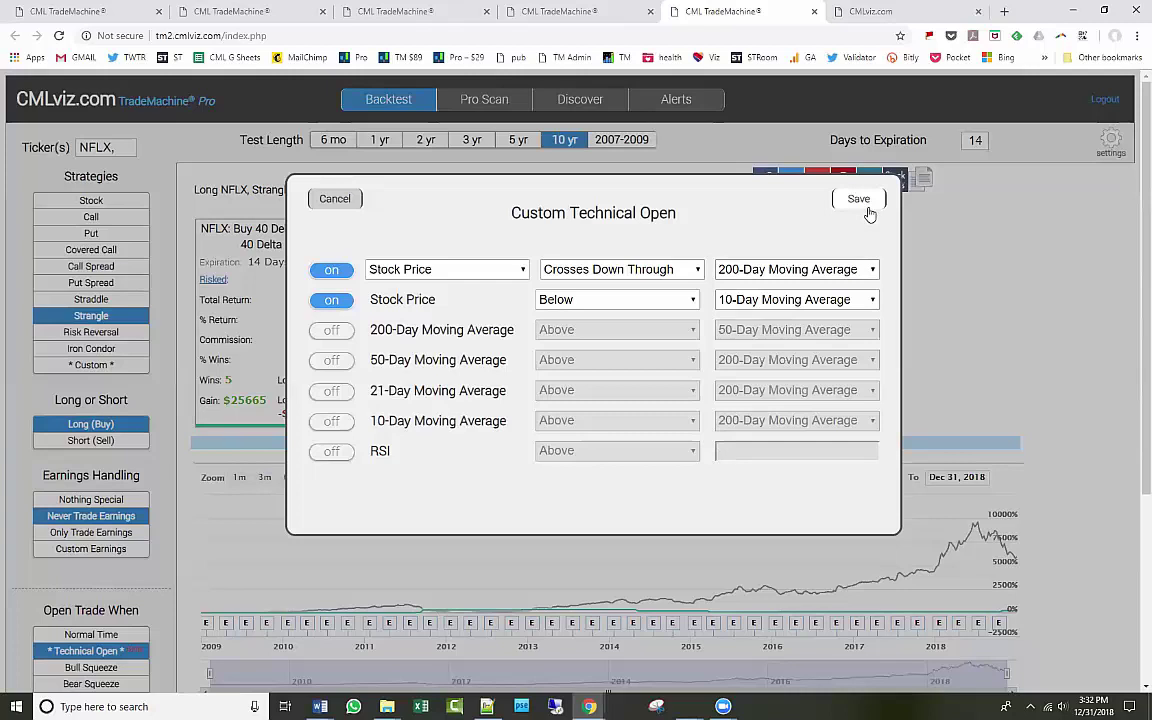
click(866, 208)
Show the Pro Scan page set to scan by strategy, then go to the alerts manager.
click(481, 108)
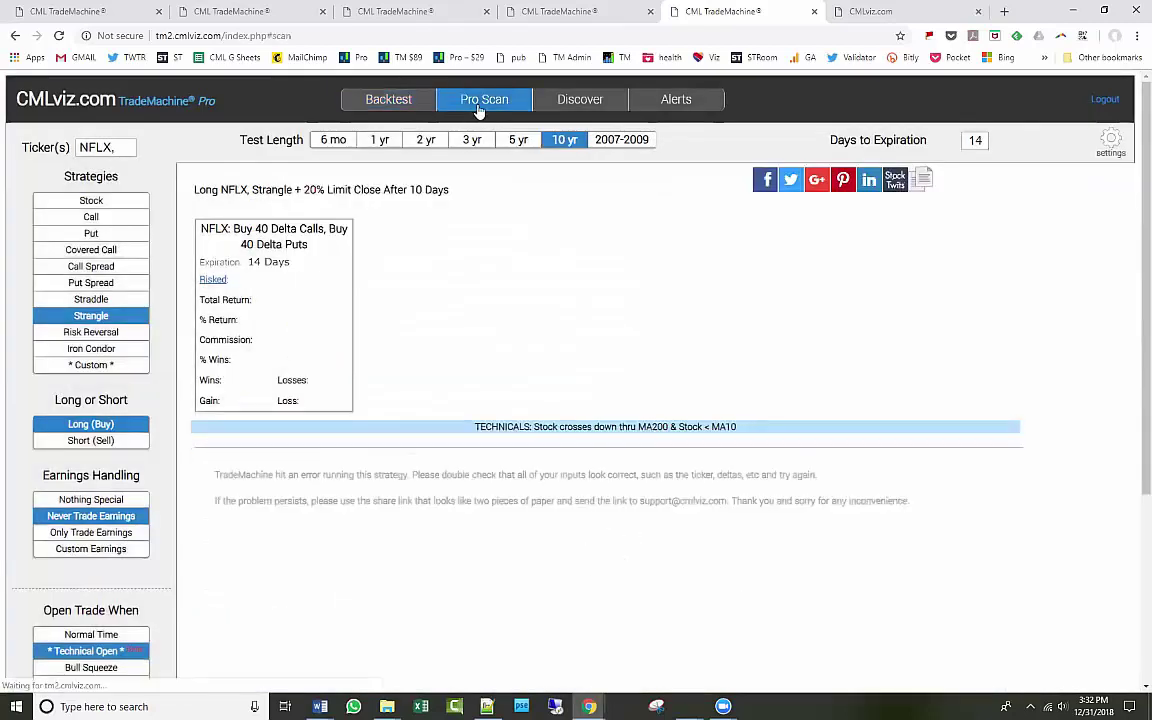
click(122, 154)
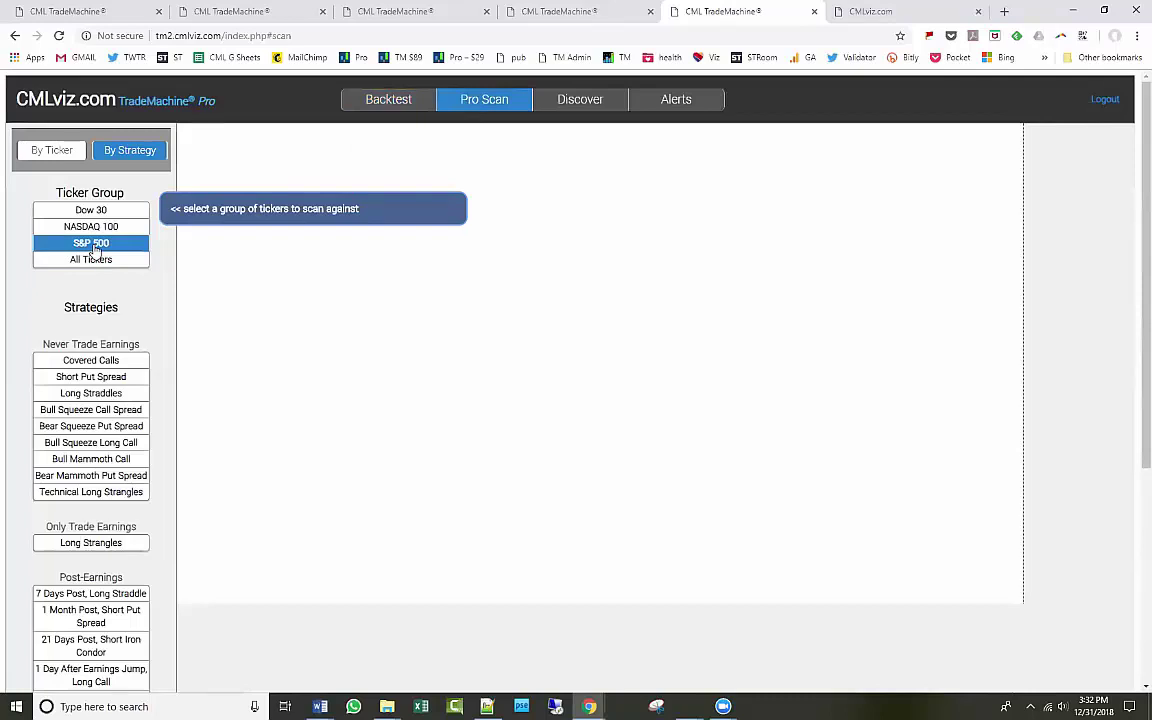
click(674, 102)
Delete the NVDA and TSLA earnings alerts from the alerts list.
click(220, 177)
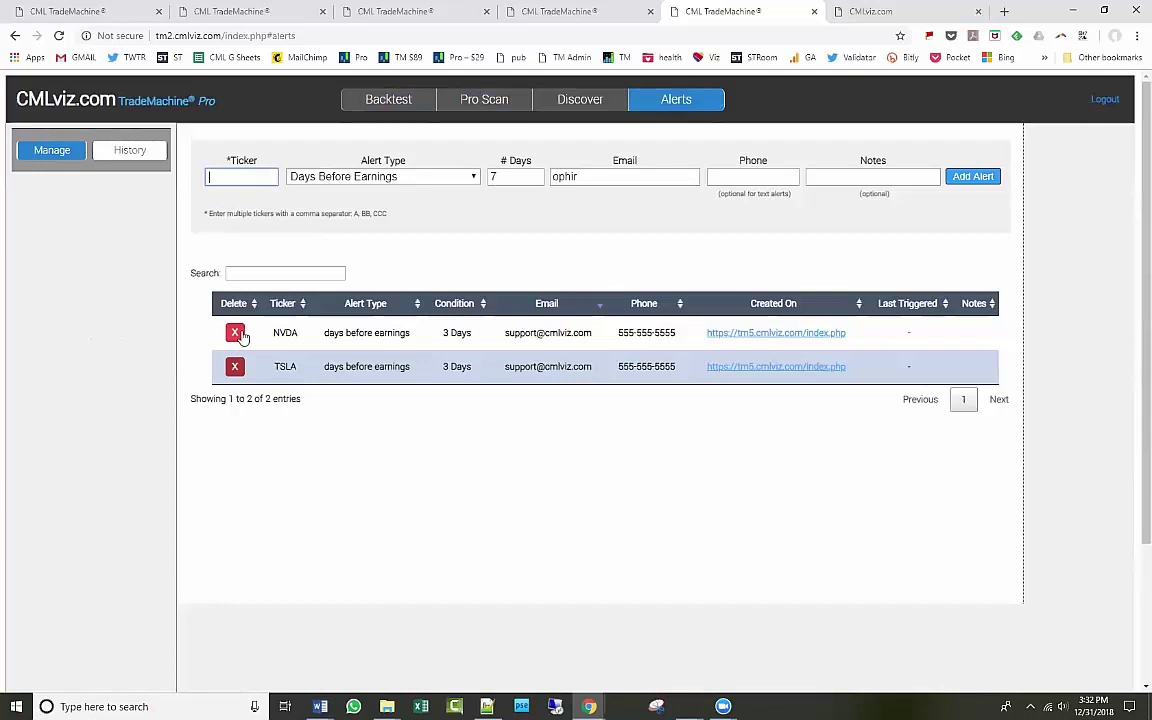
click(234, 332)
click(234, 333)
Try sample tickers 'XOM, AAPL' and 'NVDA, TSLA, NFLX' in the Ticker box, then clear it.
click(234, 174)
text(X)
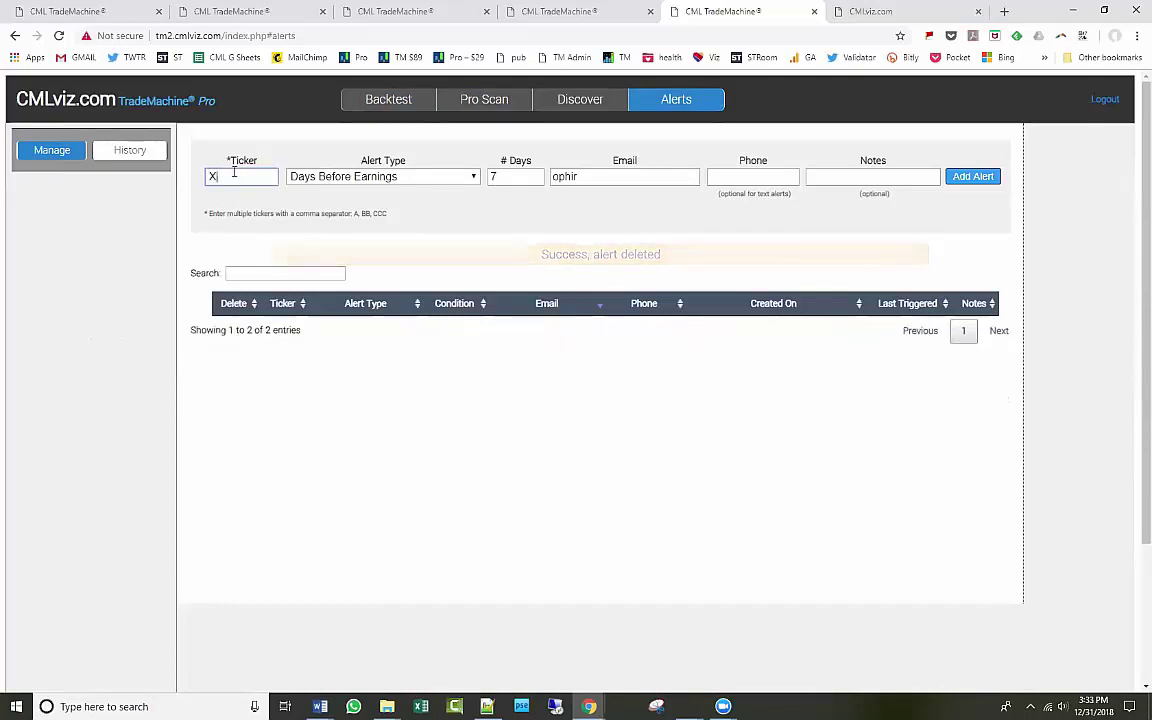
text(OM, AAPL,)
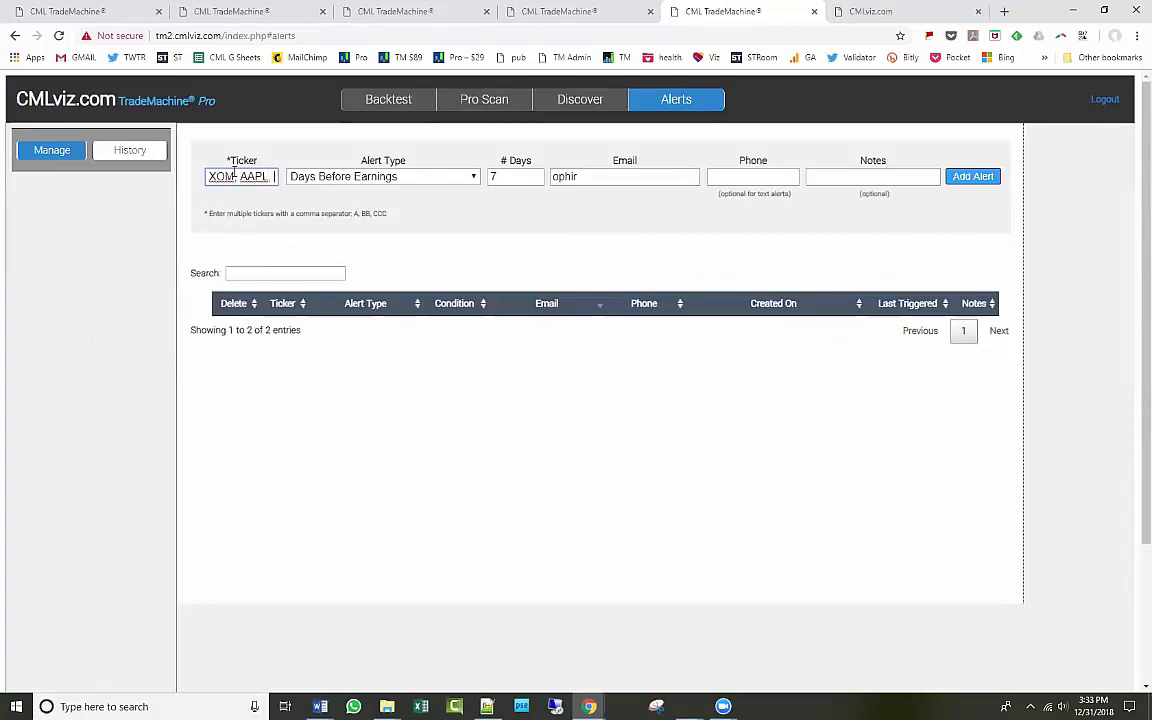
key(BackSpace)
key(BackSpace)
key(BackSpace)
key(BackSpace)
key(BackSpace)
key(BackSpace)
key(BackSpace)
key(BackSpace)
key(BackSpace)
key(BackSpace)
key(BackSpace)
text(NVDA, TSLA, NFLX)
drag(268, 176, 137, 181)
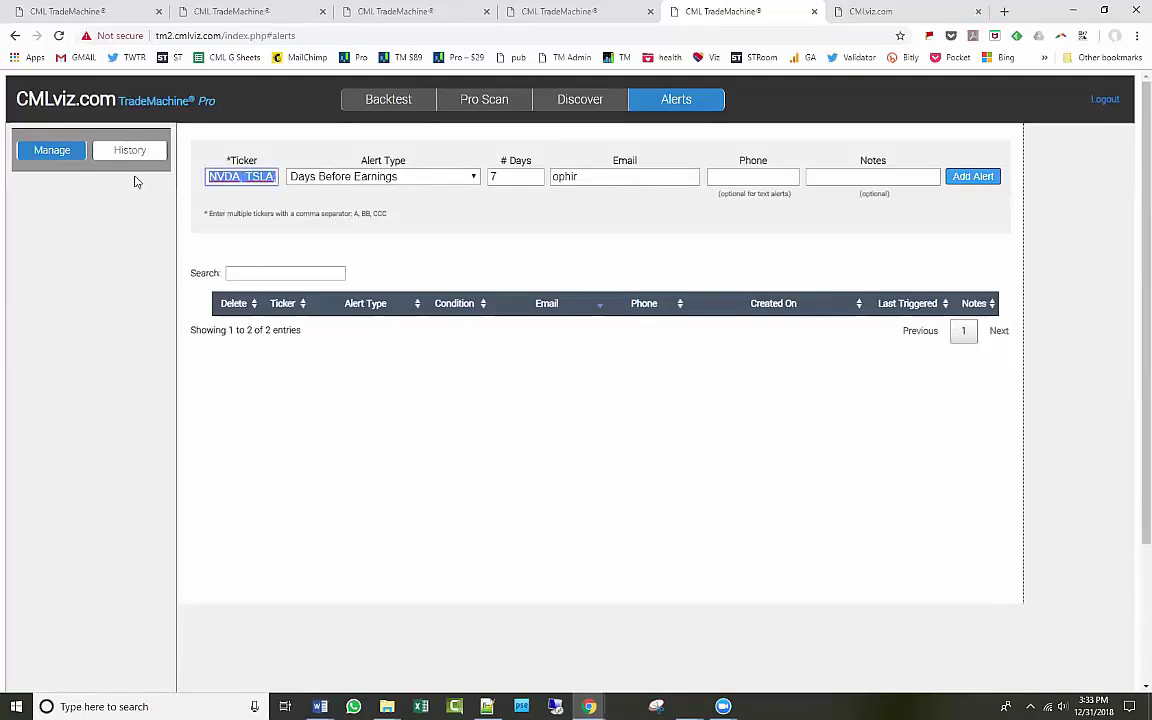
key(BackSpace)
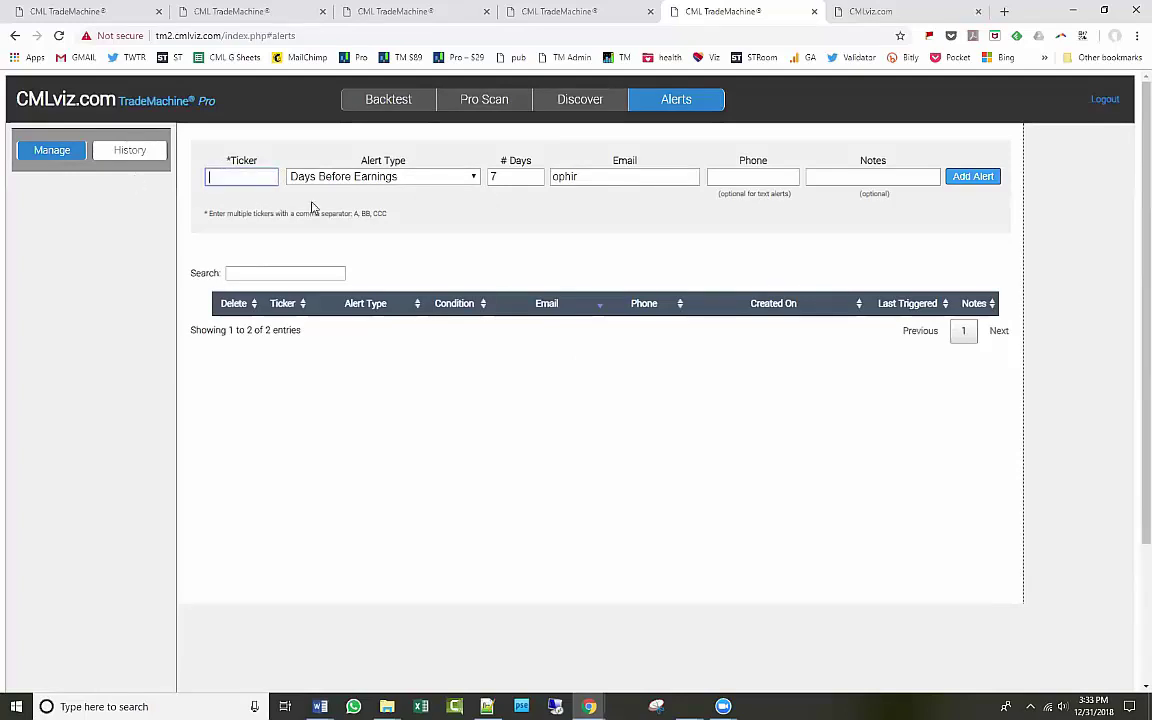
Go back to the backtest page, return to the alerts manager and expand the alert types list.
click(401, 106)
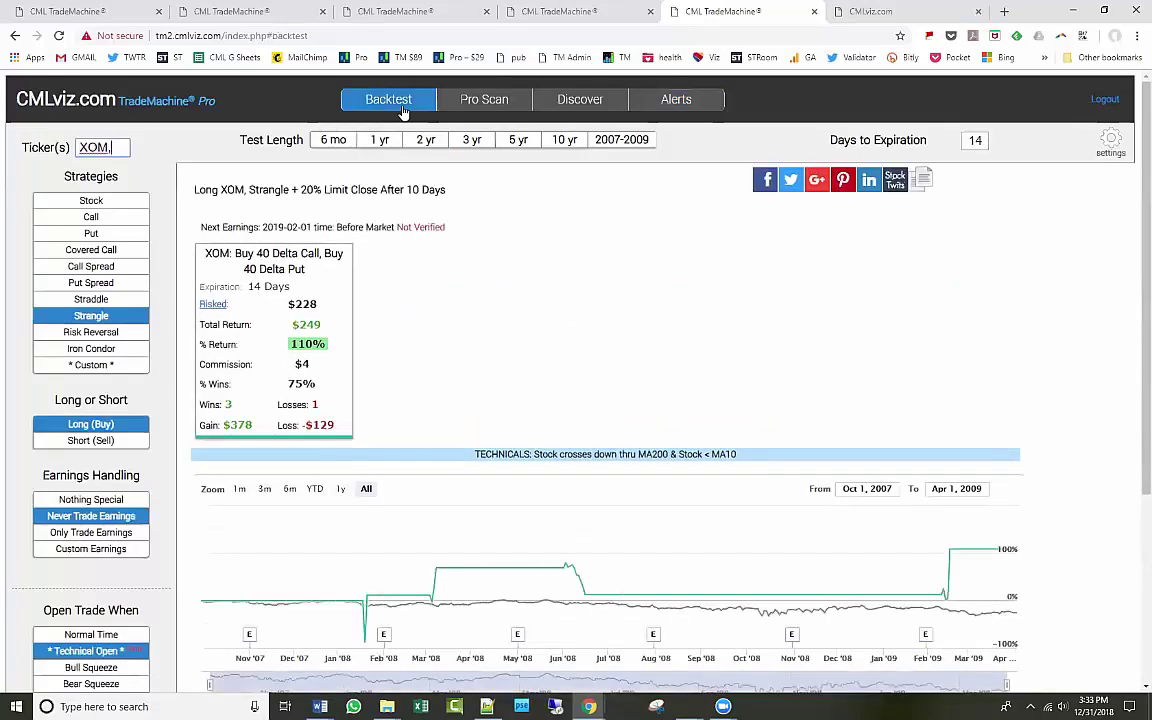
click(676, 104)
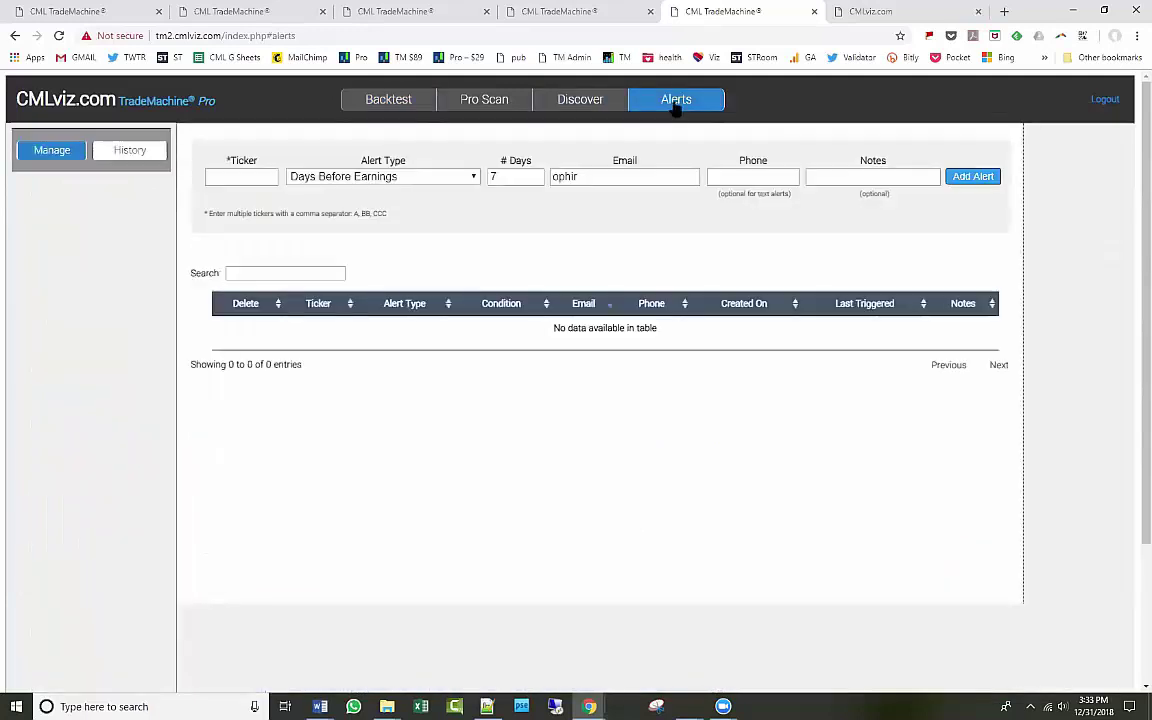
click(410, 176)
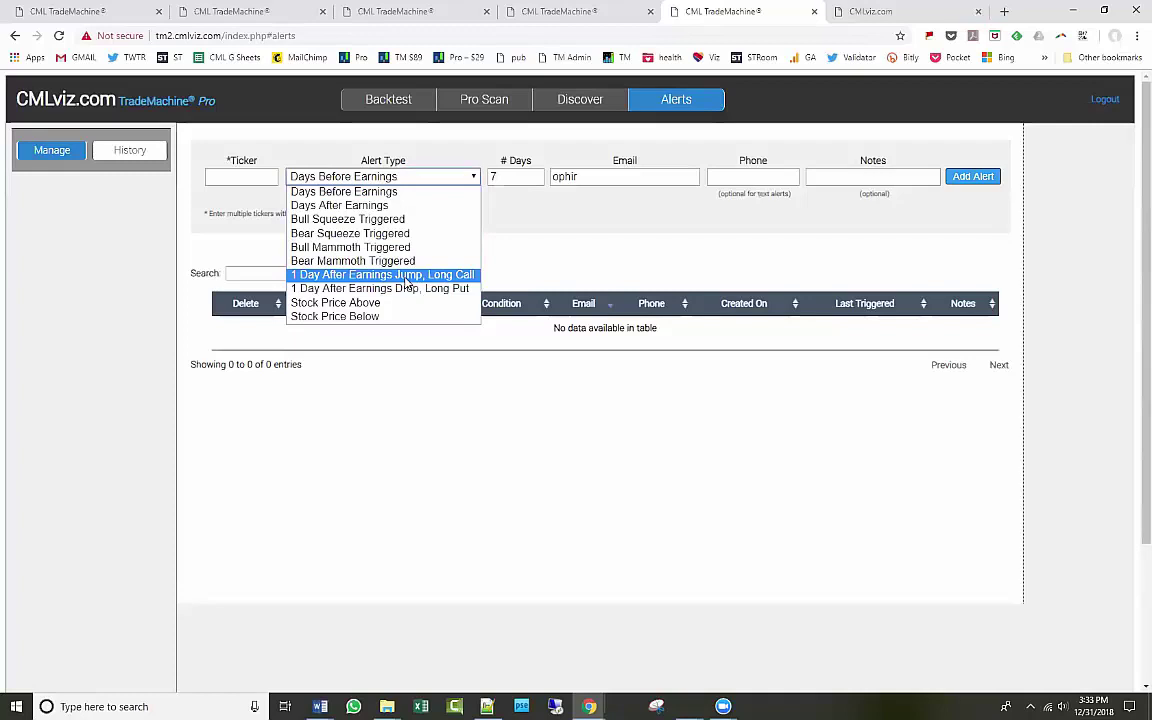
Choose the '1 Day After Earnings Jump, Long Call' alert type and review its description.
click(407, 276)
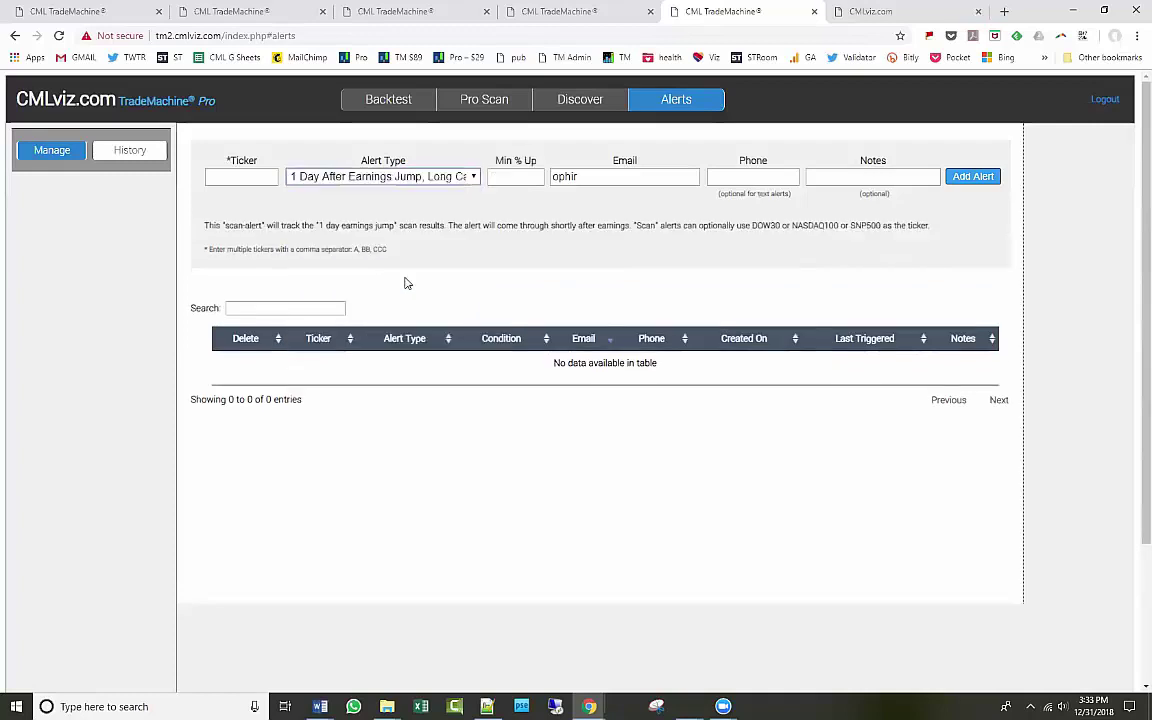
drag(190, 203, 420, 237)
click(420, 237)
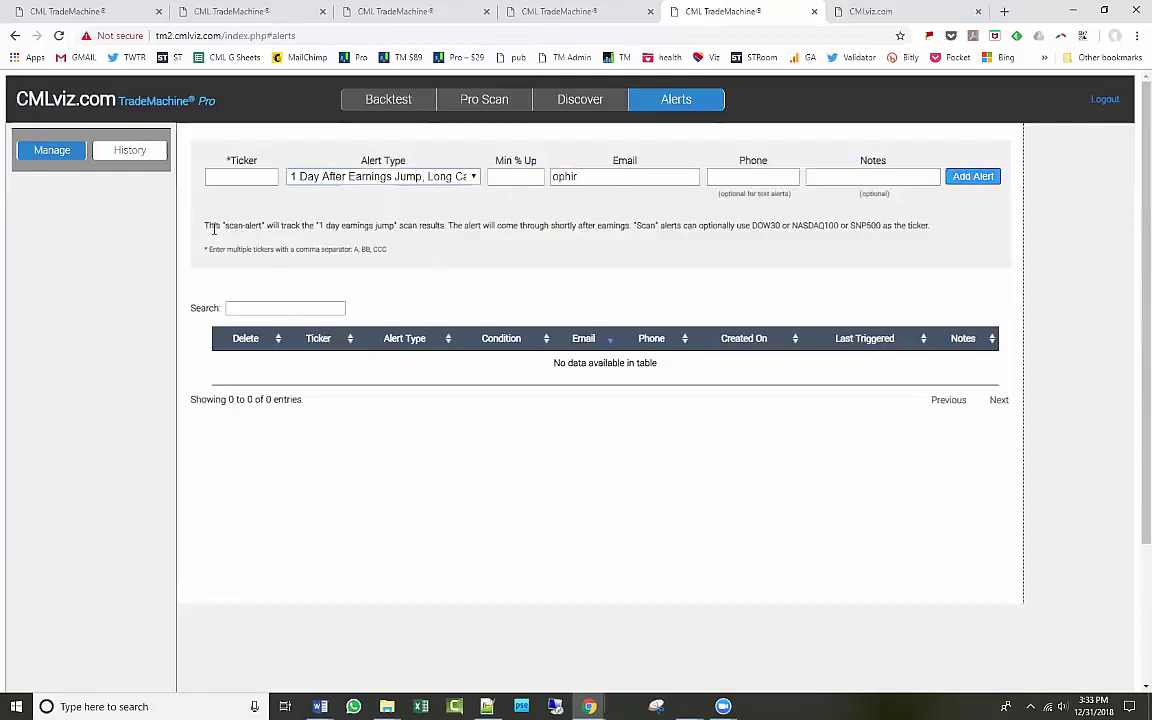
drag(206, 227, 714, 237)
click(903, 262)
Enter NASDAQ100 as the alert ticker, fixing the typo, then show the desktop.
click(251, 178)
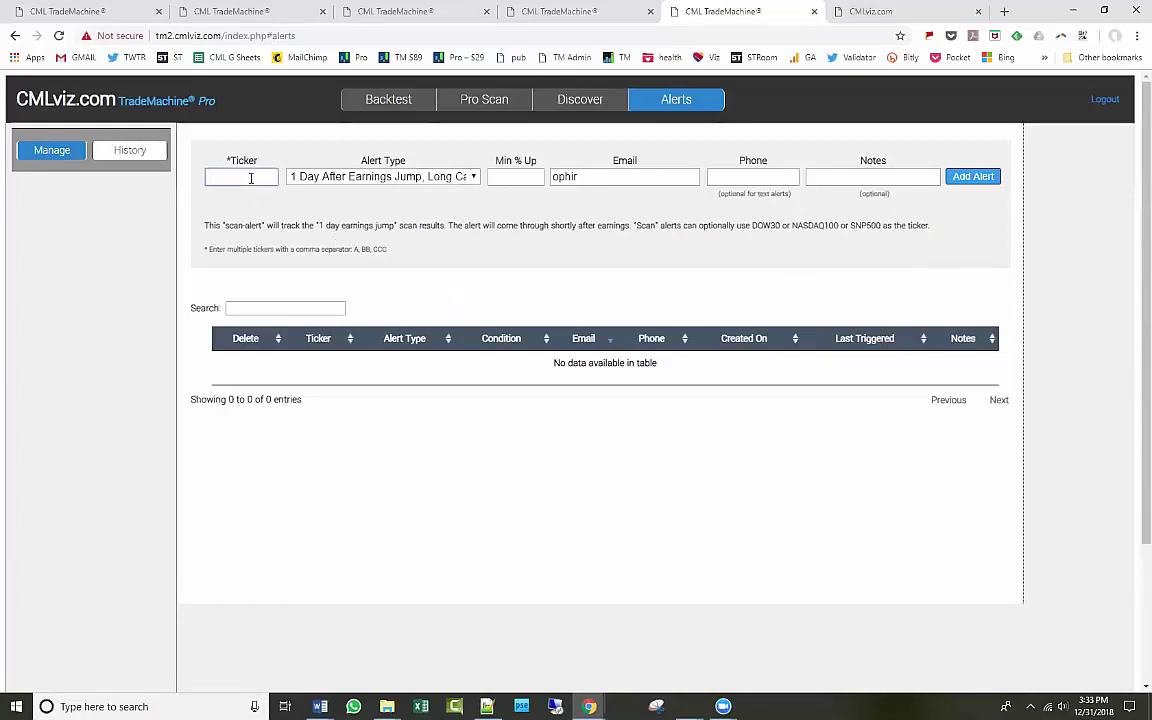
text(MASDAQ100)
drag(219, 176, 190, 183)
text(N)
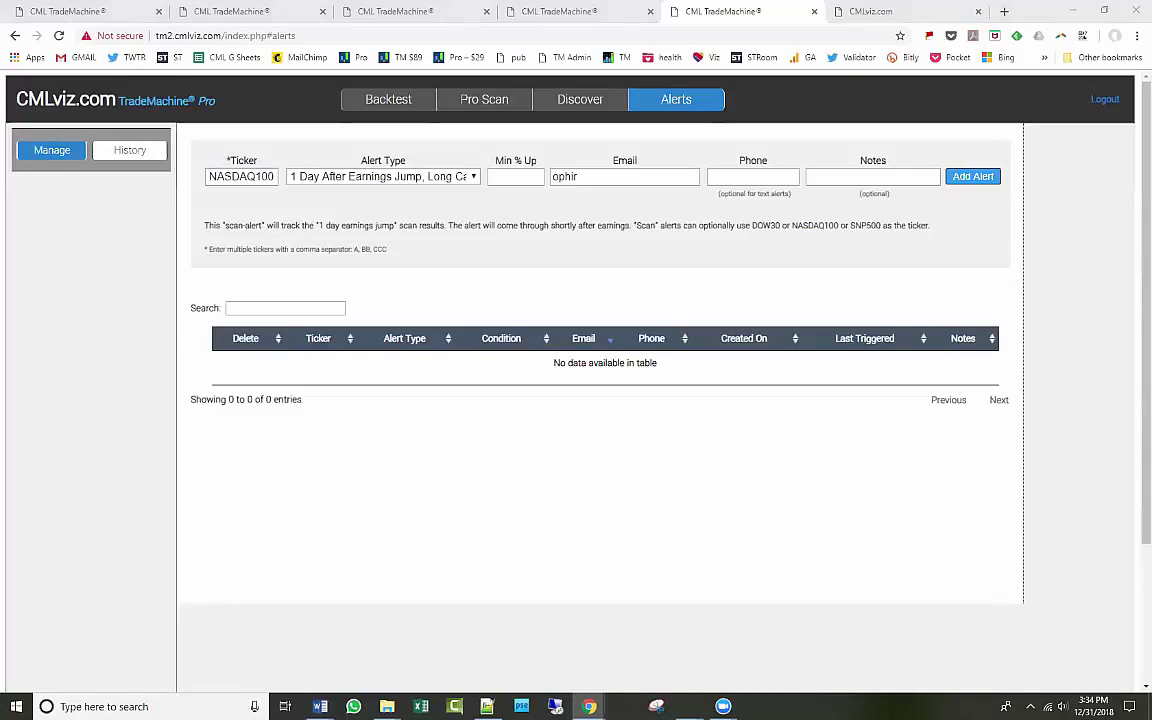
key(super+d)
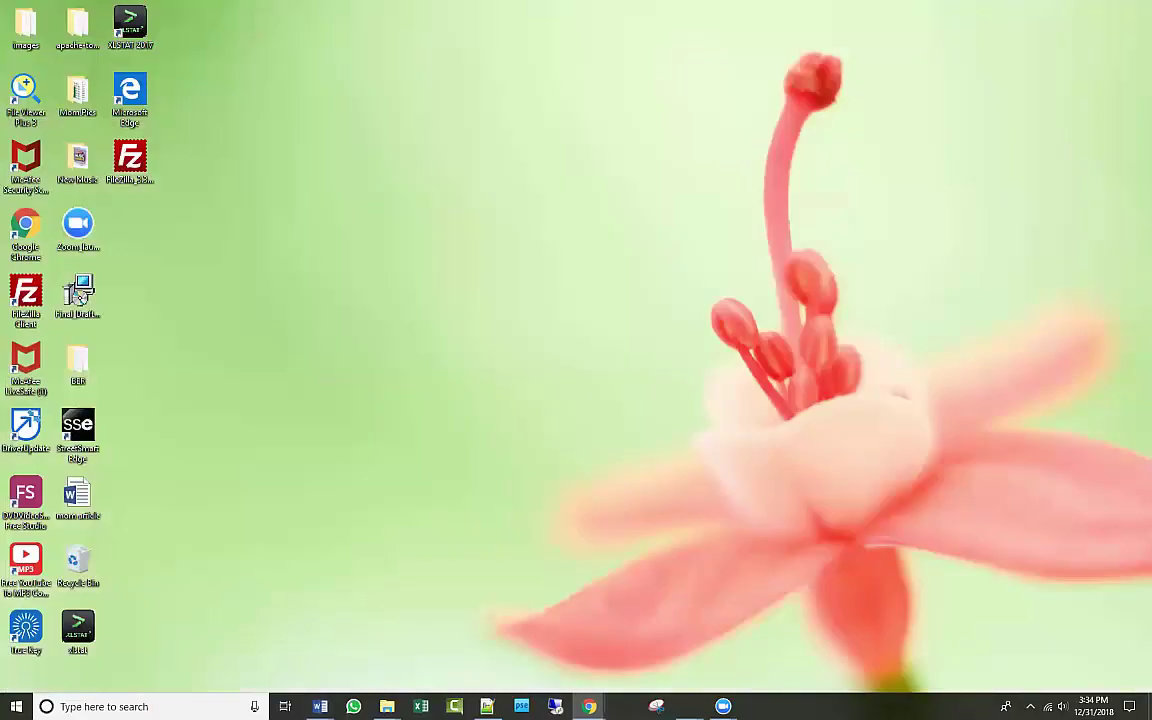
View the Apple earnings-beat momentum chart in Photos and restore its window to a smaller size.
key(super+d)
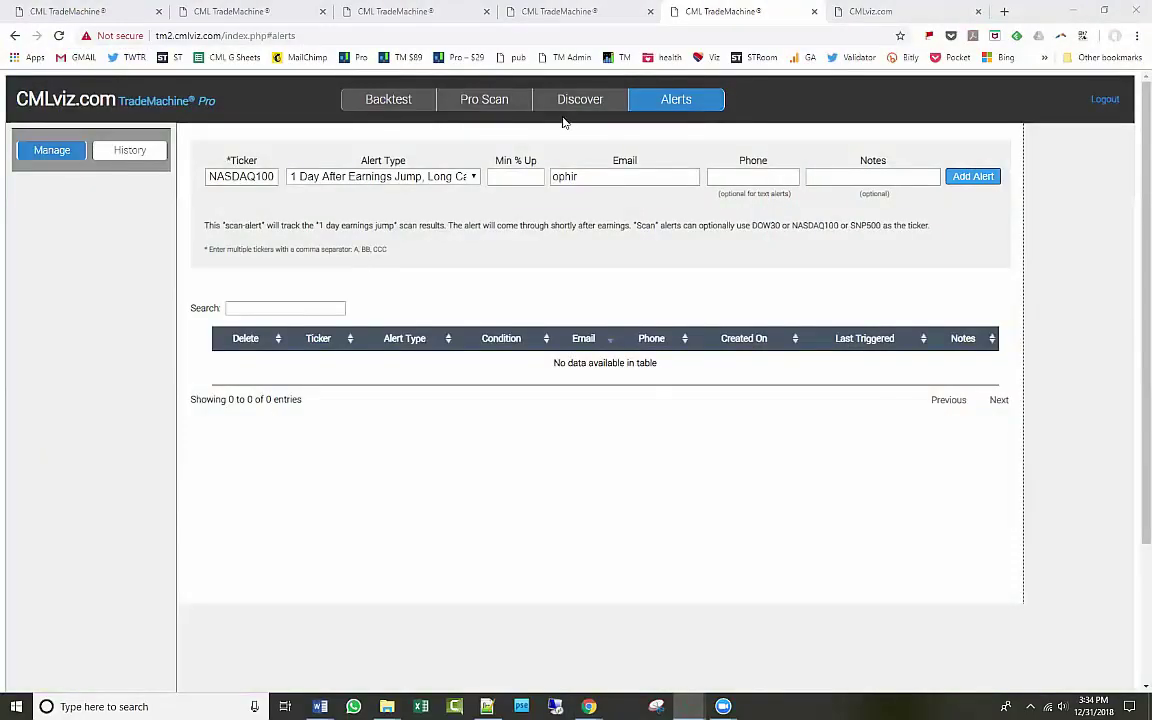
key(alt+Tab)
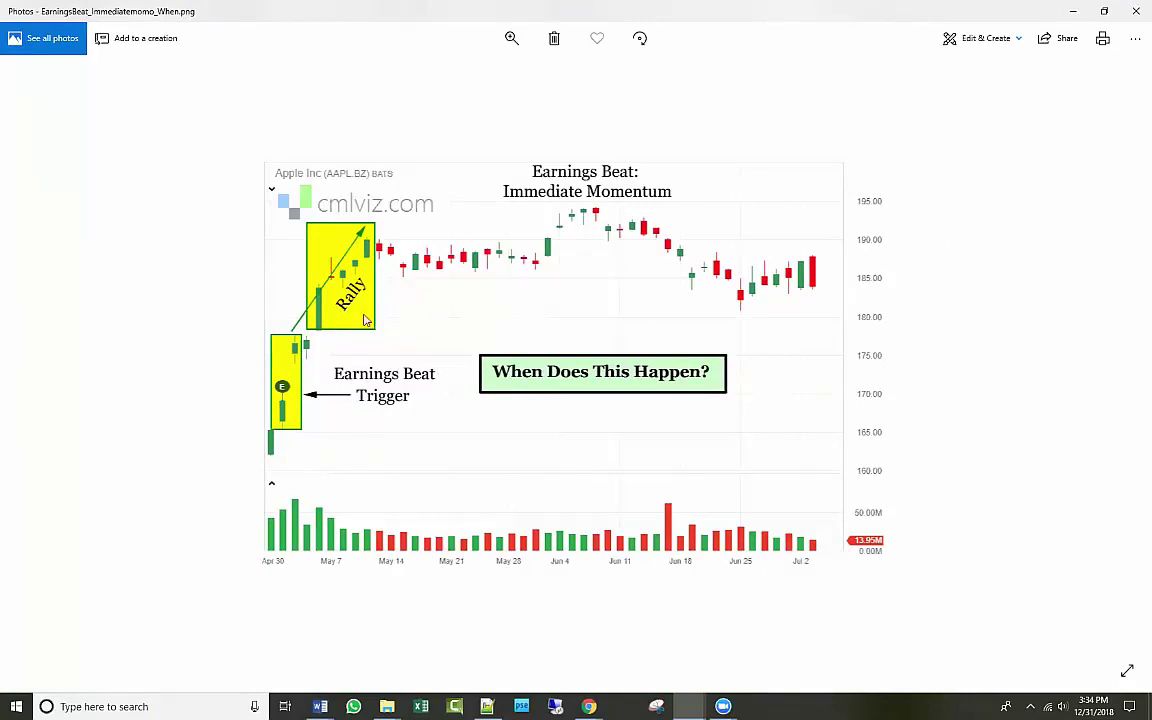
click(1105, 12)
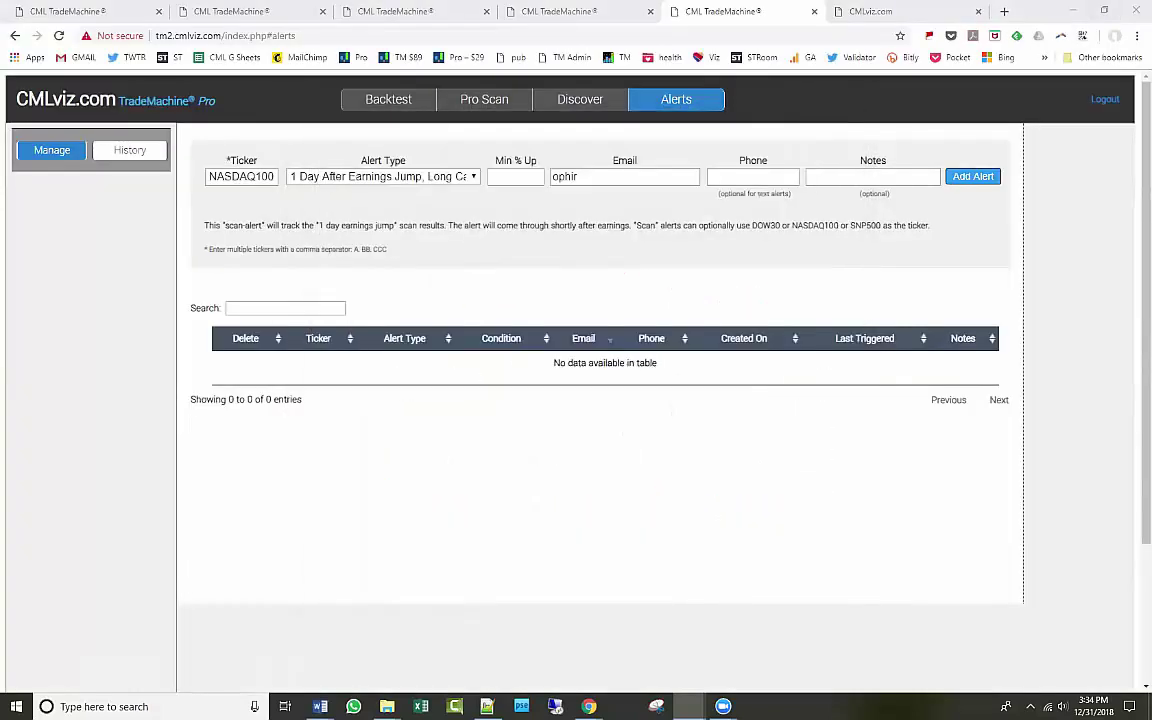
Return to the SPY custom put backtest tab and set the test length to 2 years.
click(210, 176)
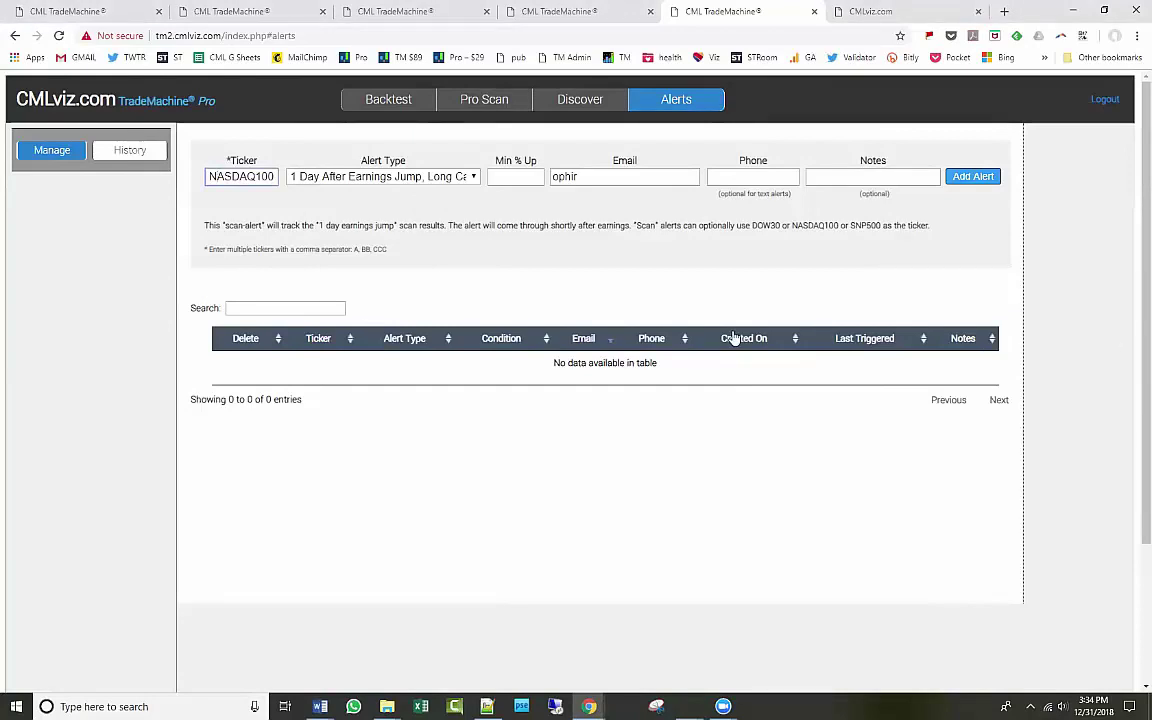
click(90, 14)
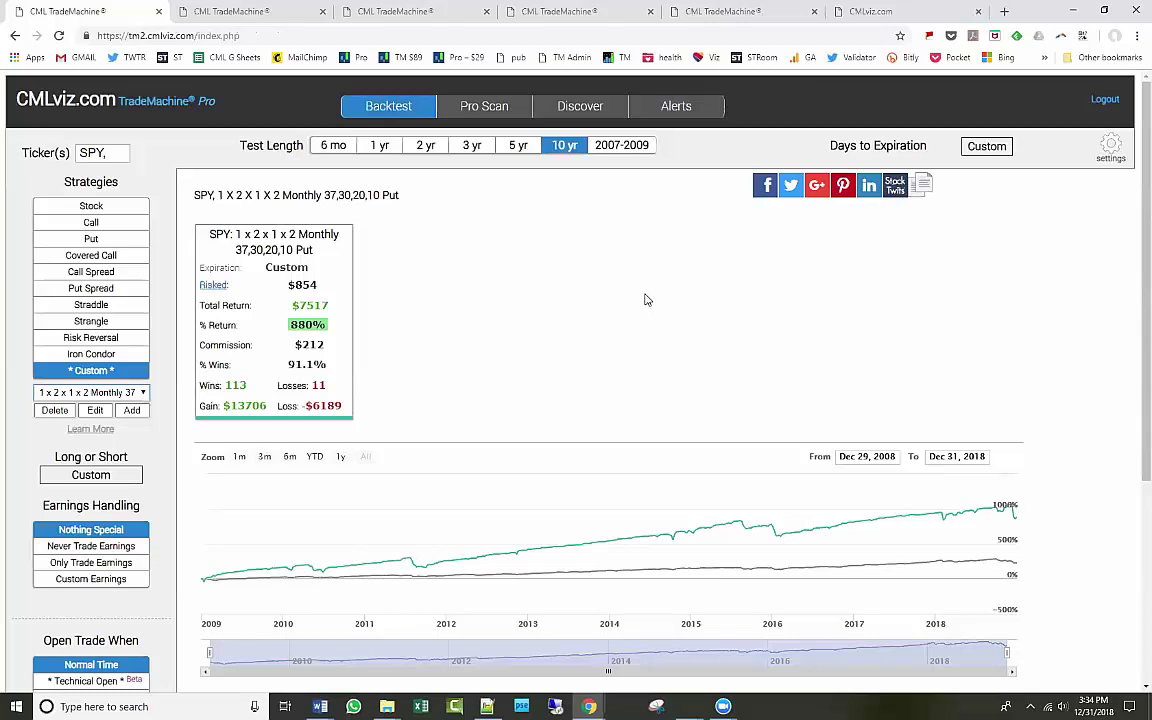
click(427, 152)
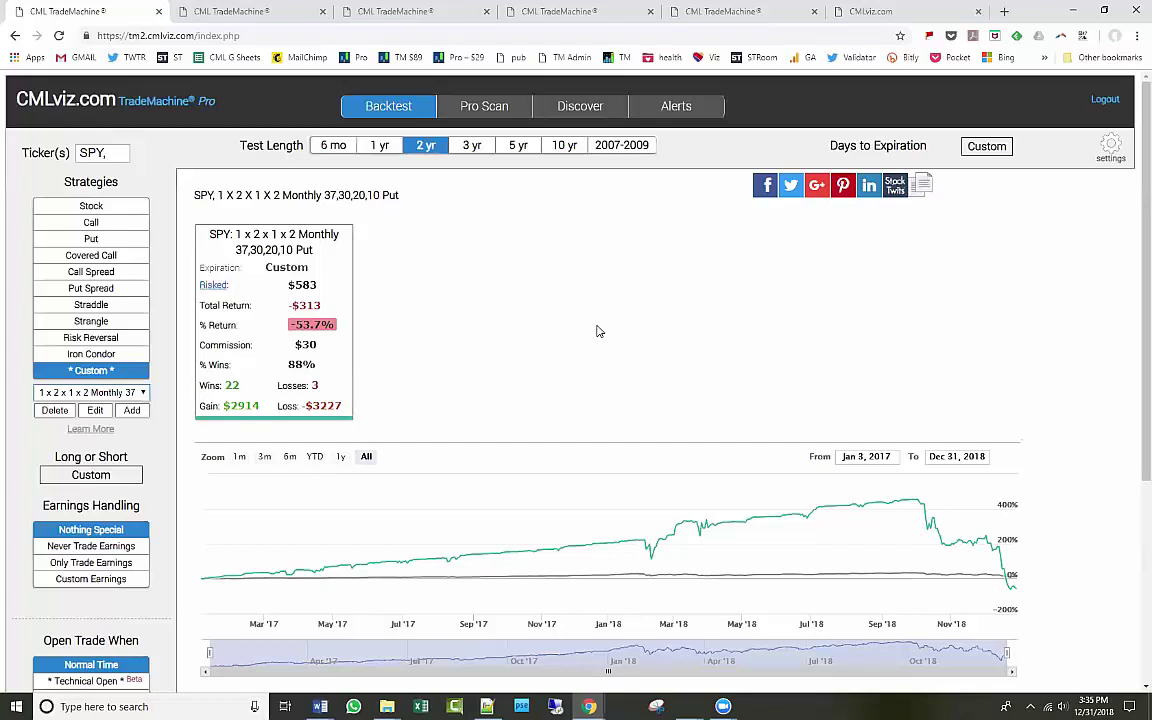
Switch opens to Technical Open with Stock Price > 50-Day MA and the 50-Day MA rule enabled.
click(91, 680)
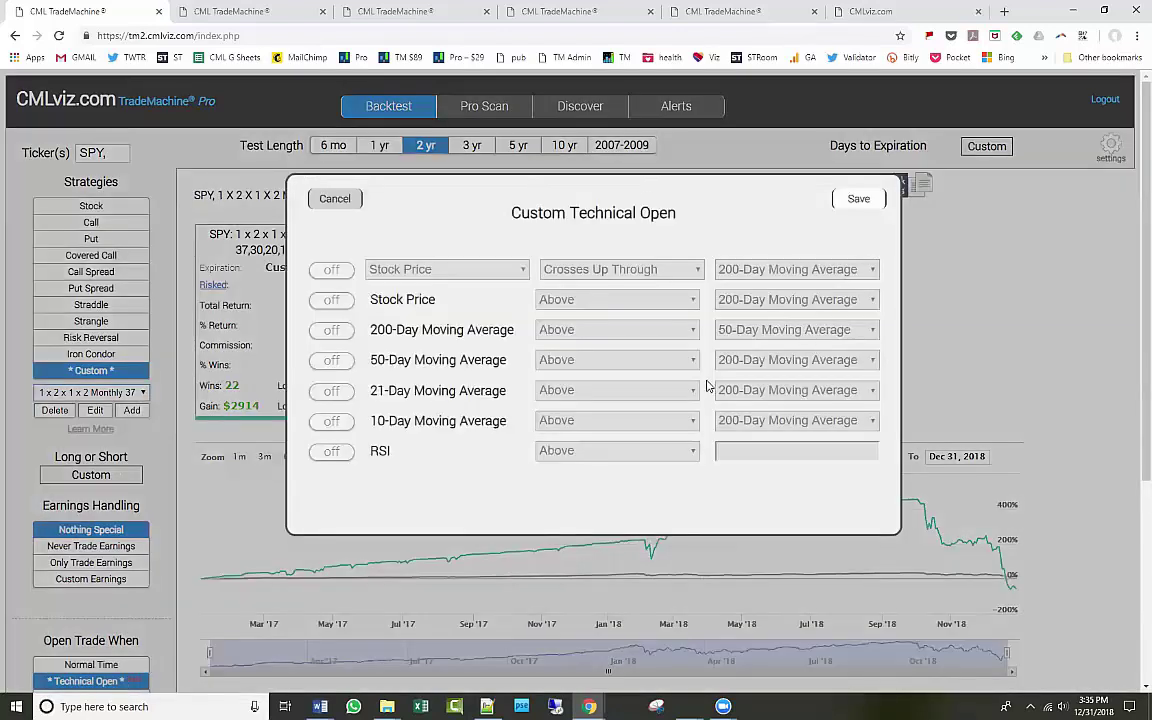
click(340, 303)
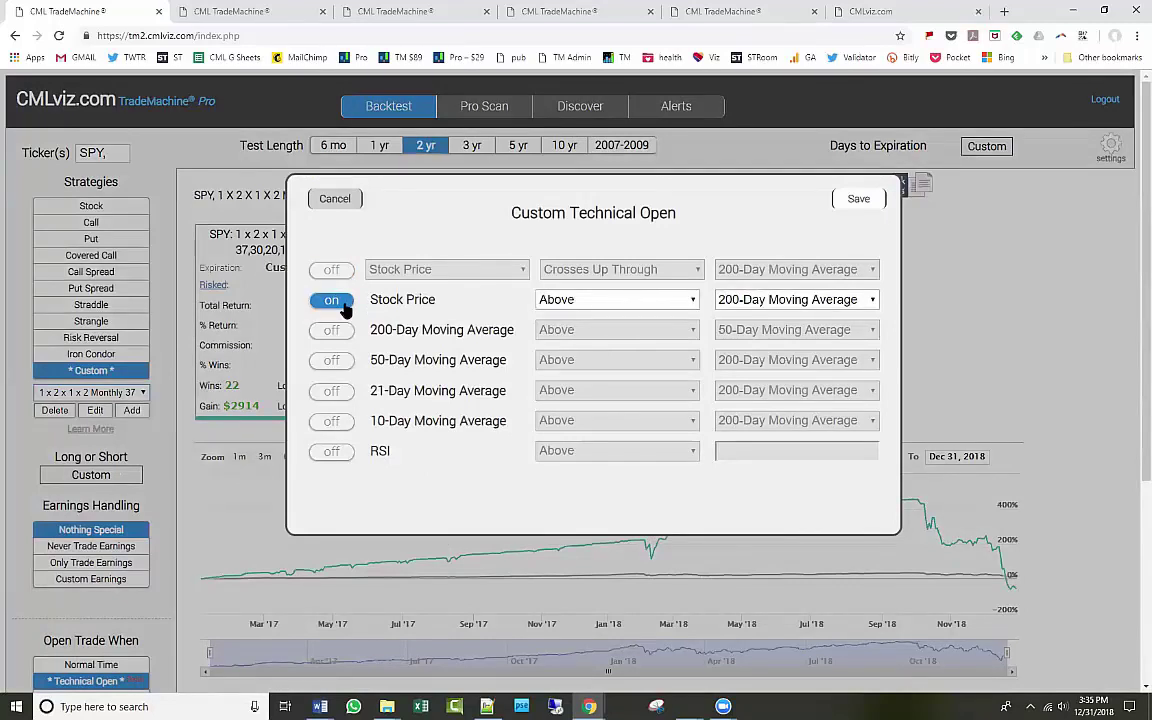
click(752, 300)
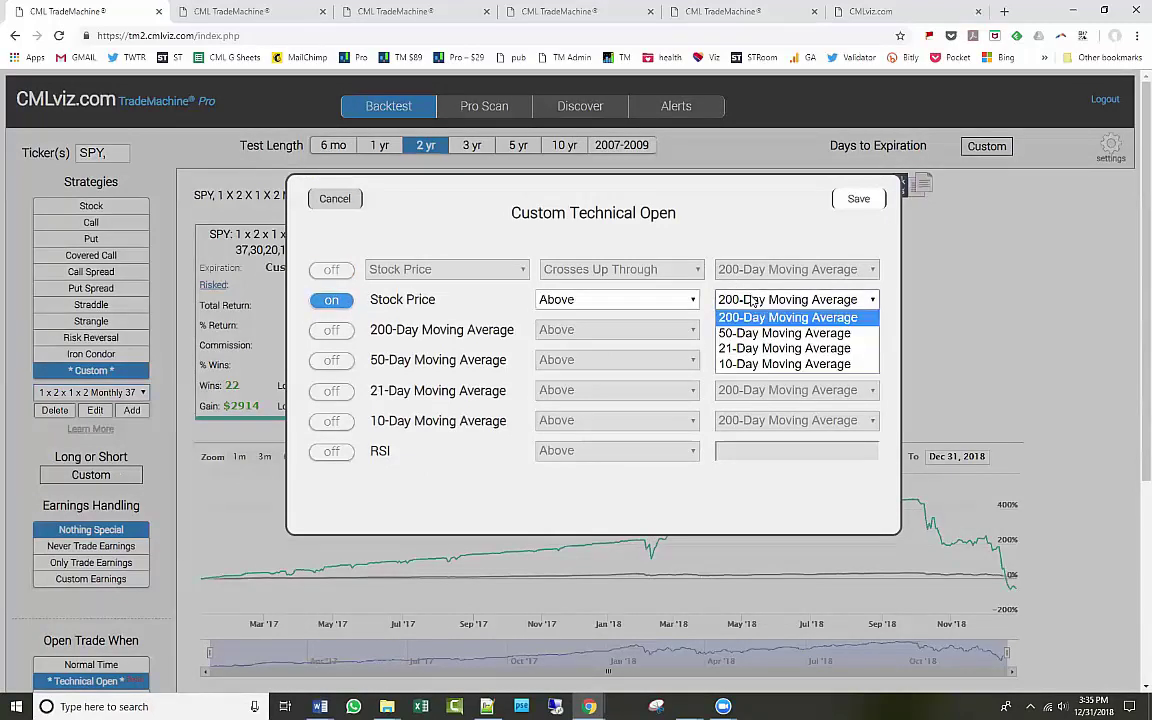
click(770, 333)
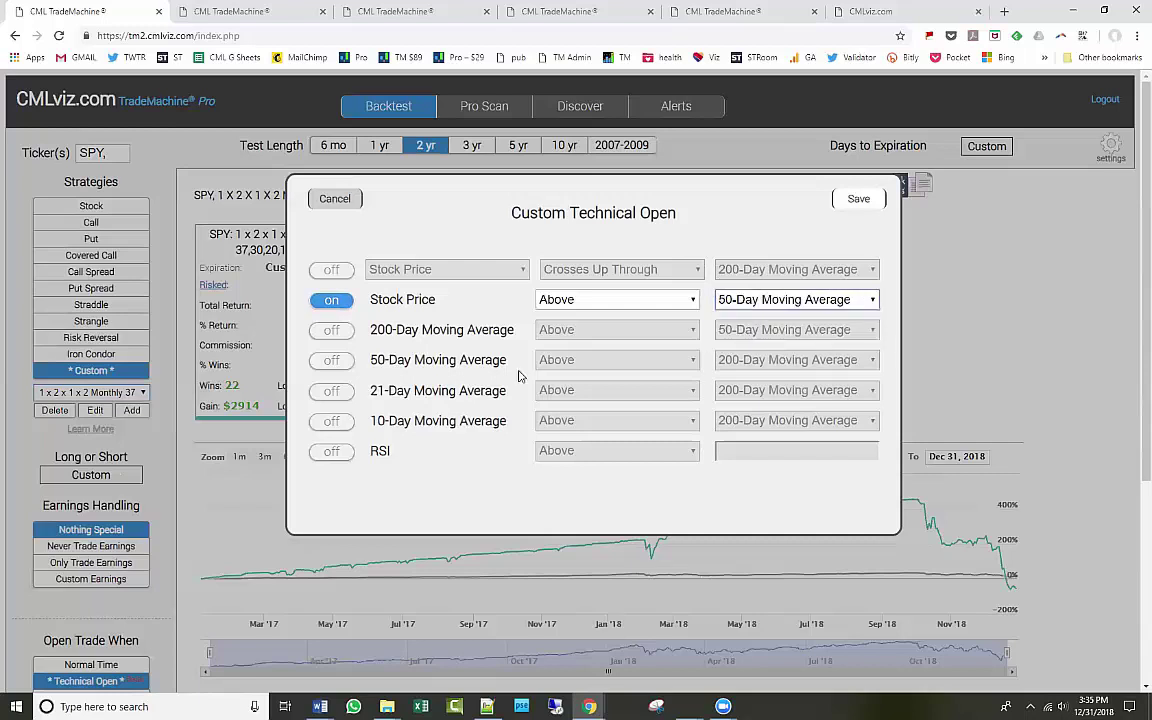
click(345, 364)
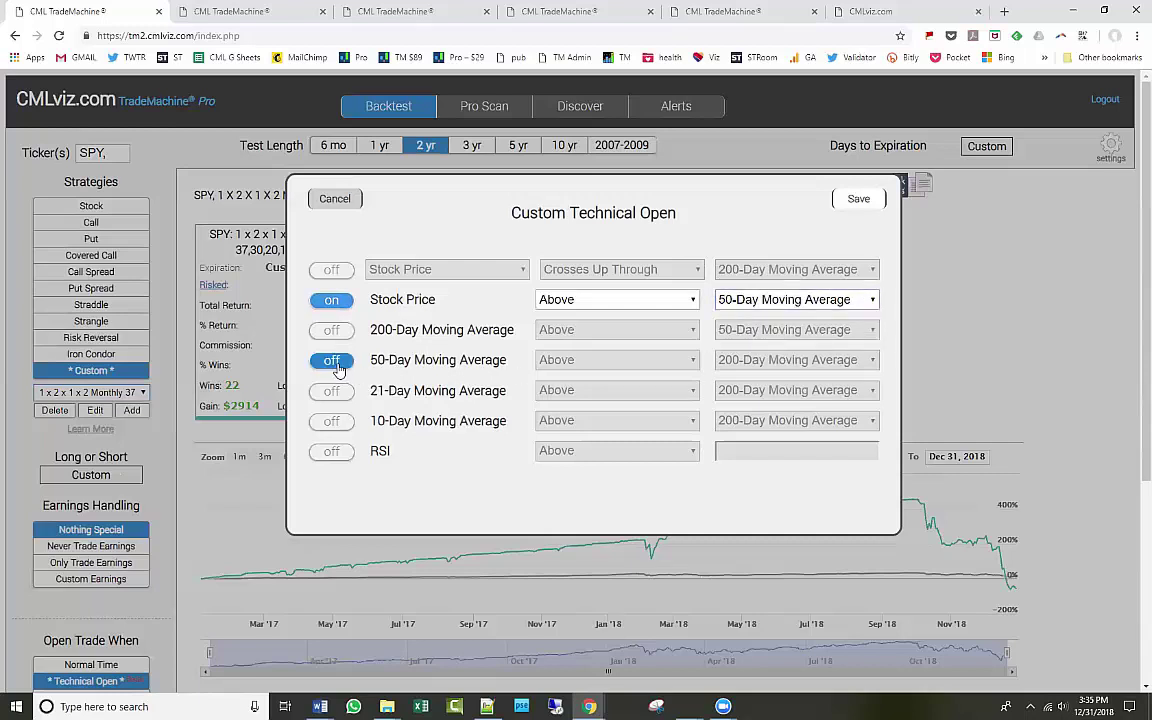
Add 21-Day > 50-Day and 10-Day > 50-Day MA rules, then save to rerun the backtest.
click(340, 392)
click(776, 392)
click(770, 422)
click(333, 421)
click(787, 421)
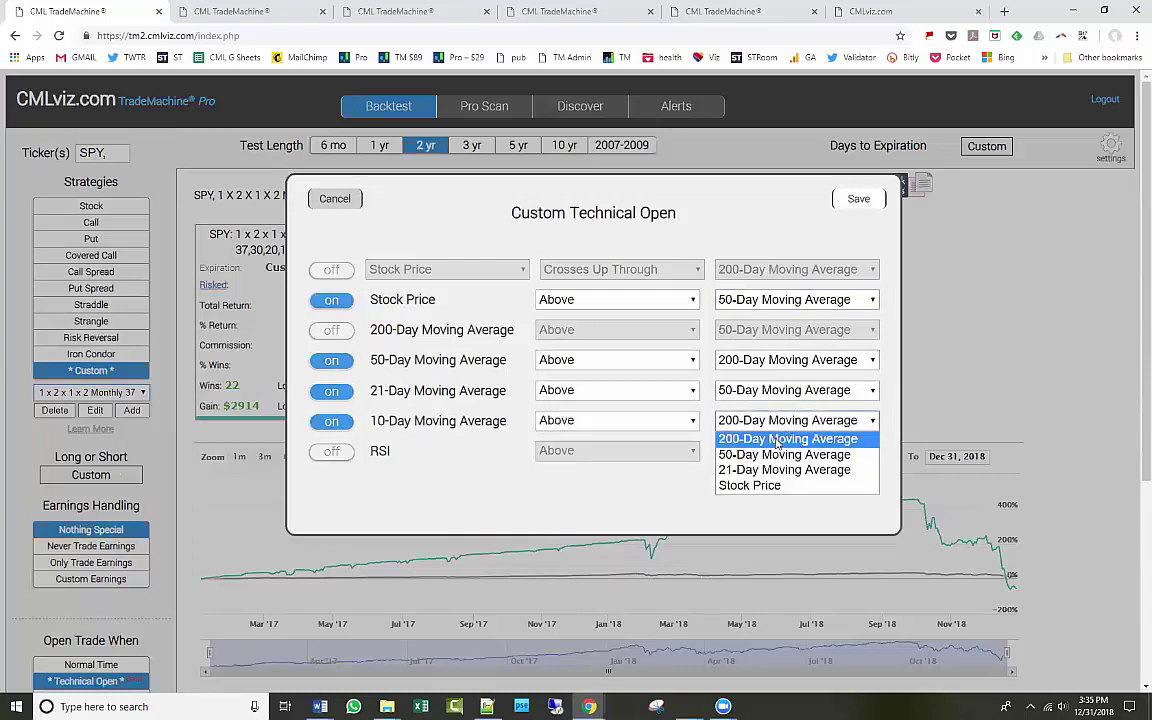
click(780, 452)
click(873, 199)
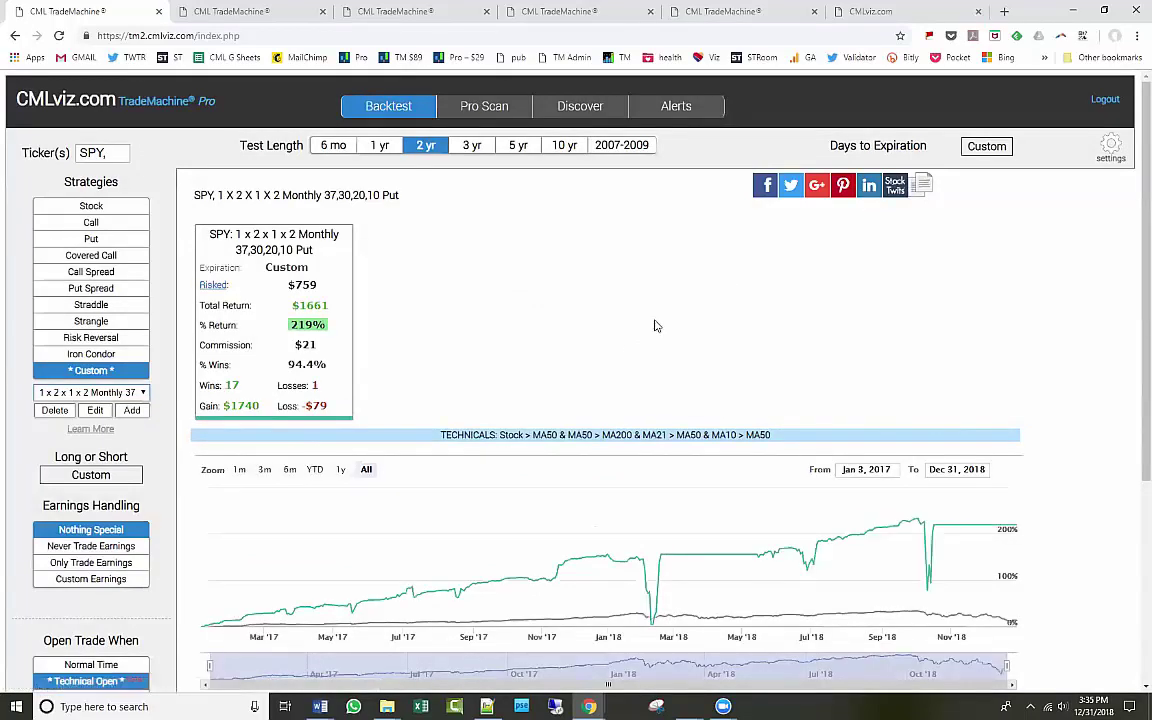
click(328, 374)
scroll(659, 457, down, 1)
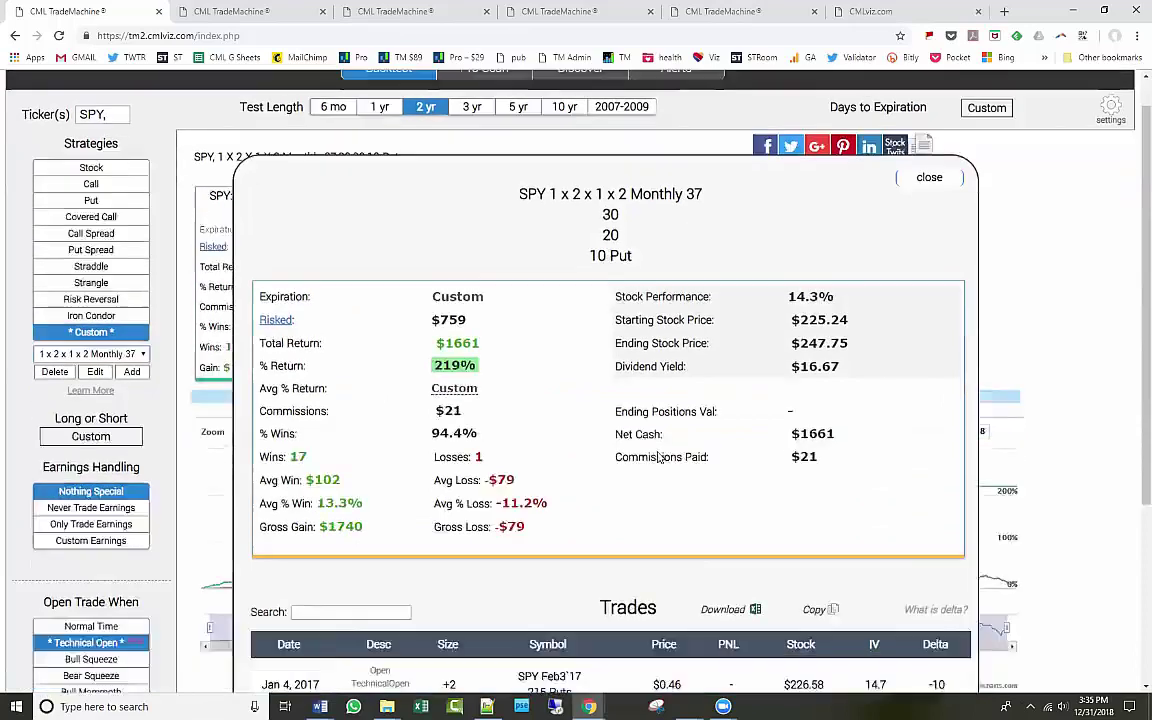
scroll(659, 457, down, 3)
scroll(828, 500, up, 1)
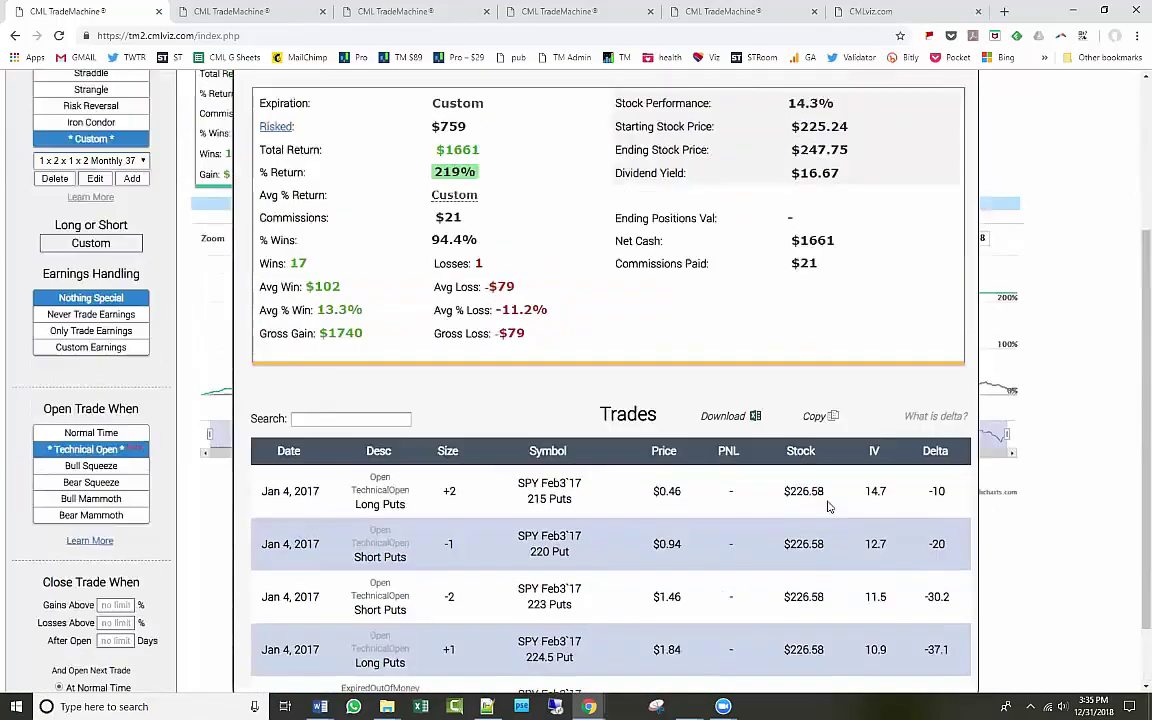
scroll(828, 506, up, 3)
click(926, 216)
click(1110, 148)
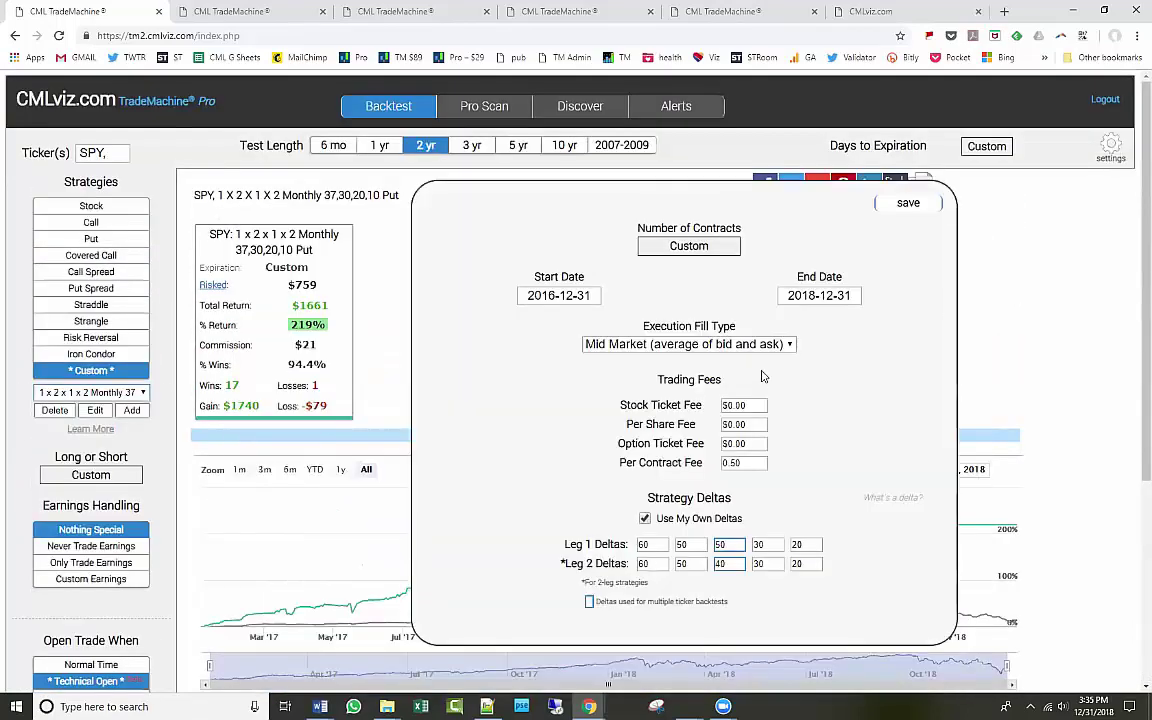
click(789, 345)
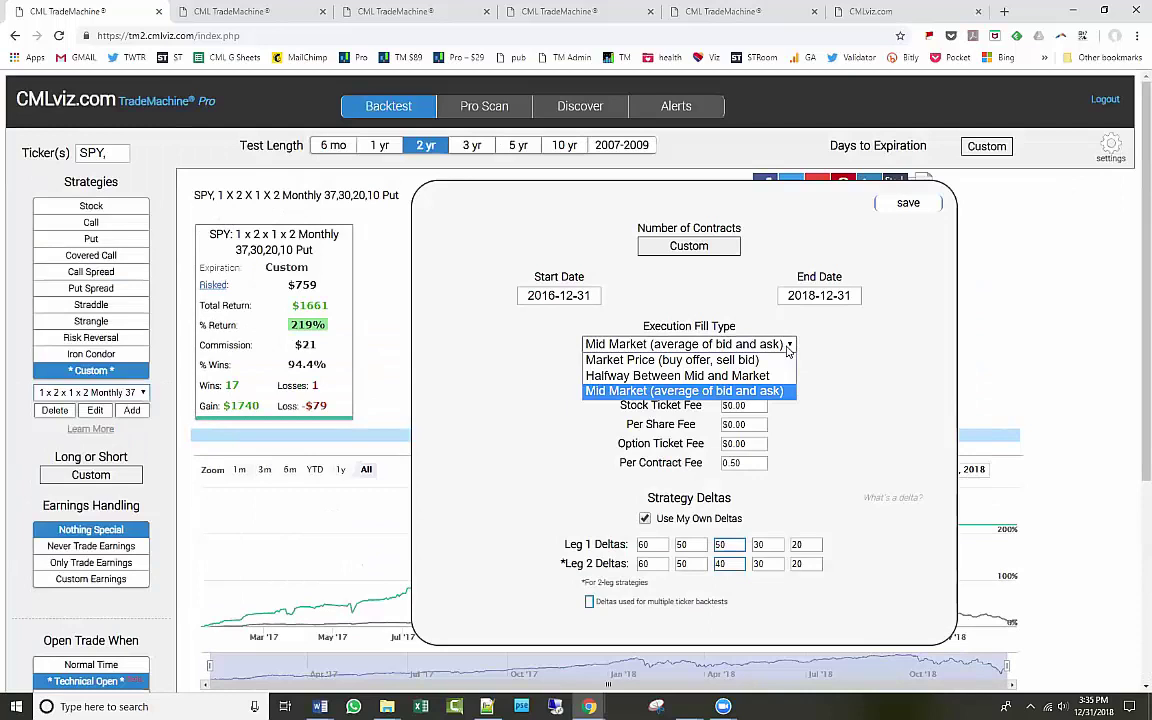
click(789, 345)
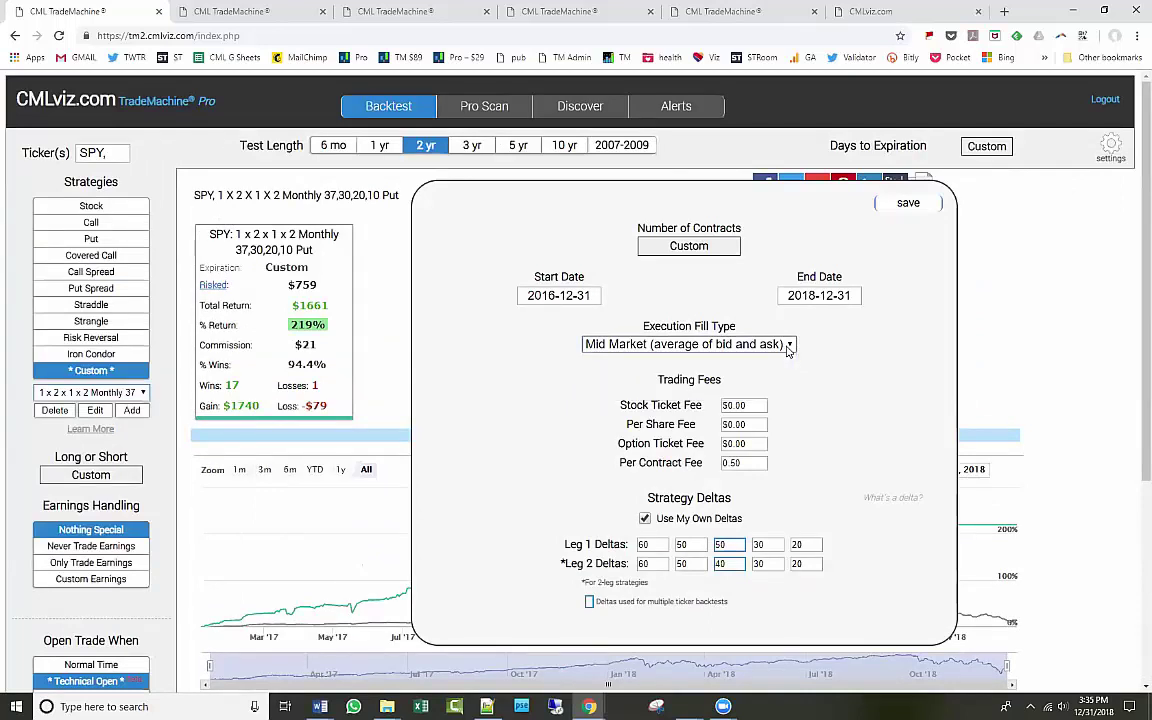
click(908, 204)
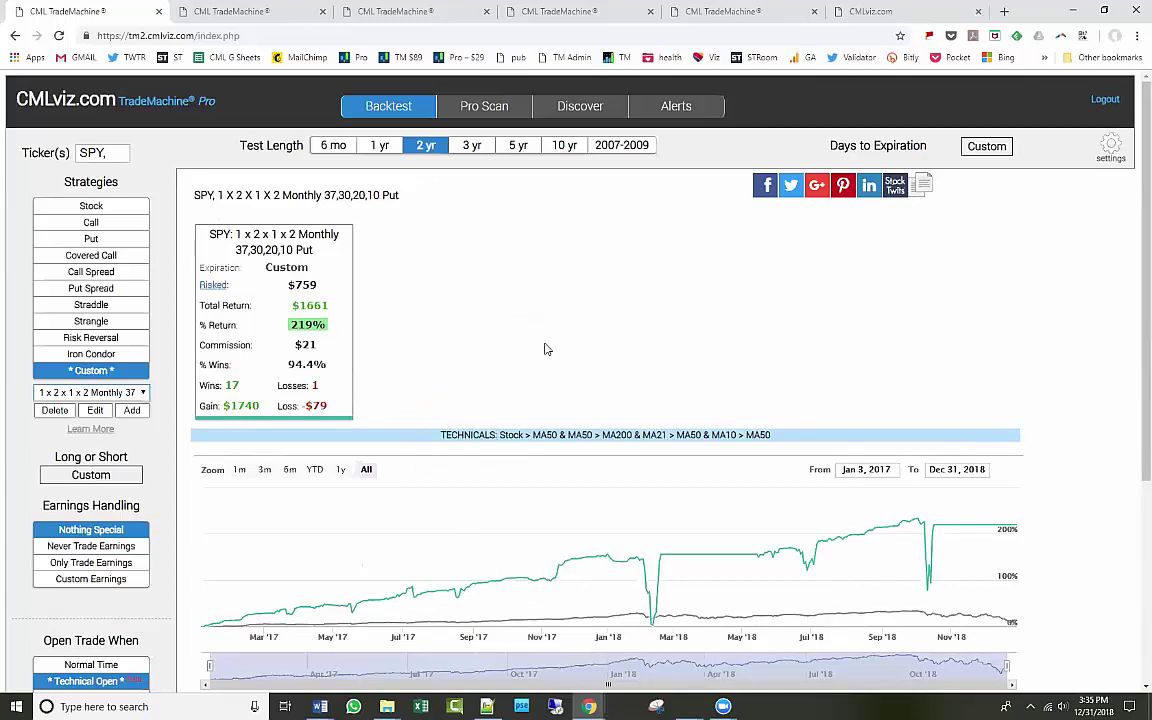
click(1109, 148)
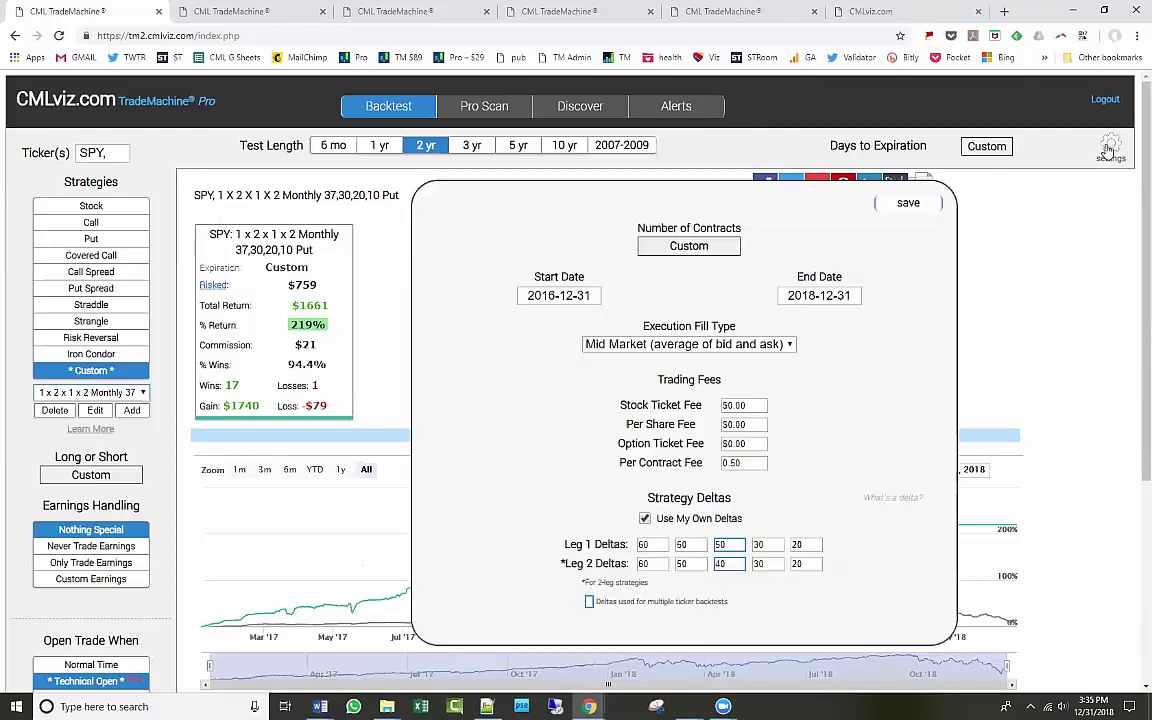
click(903, 204)
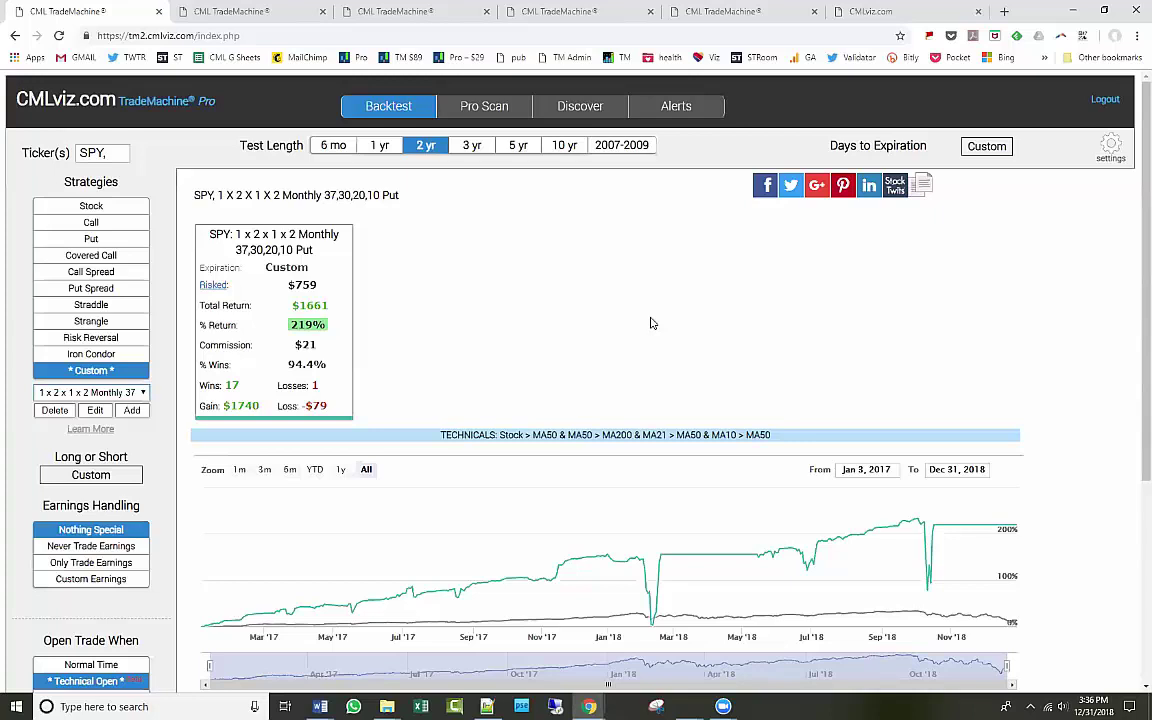
Rerun the SPY backtest with Normal Time opens for comparison, then reopen the Technical Open rules.
scroll(643, 334, down, 1)
click(135, 596)
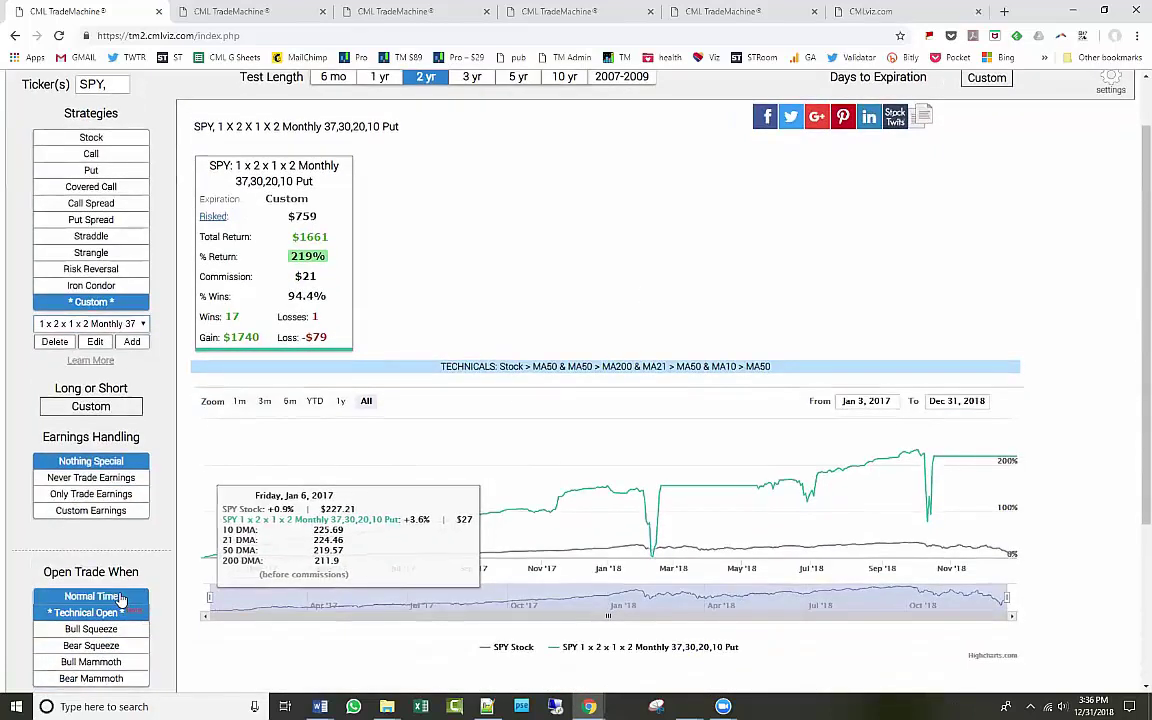
scroll(524, 393, up, 1)
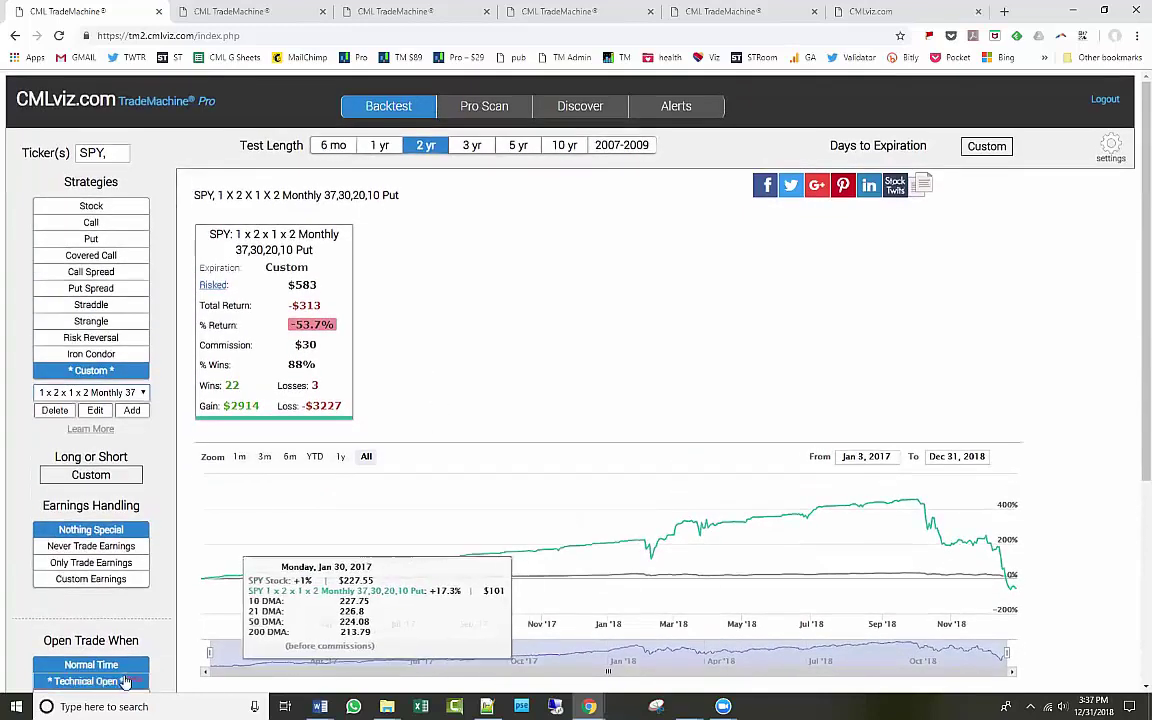
click(125, 681)
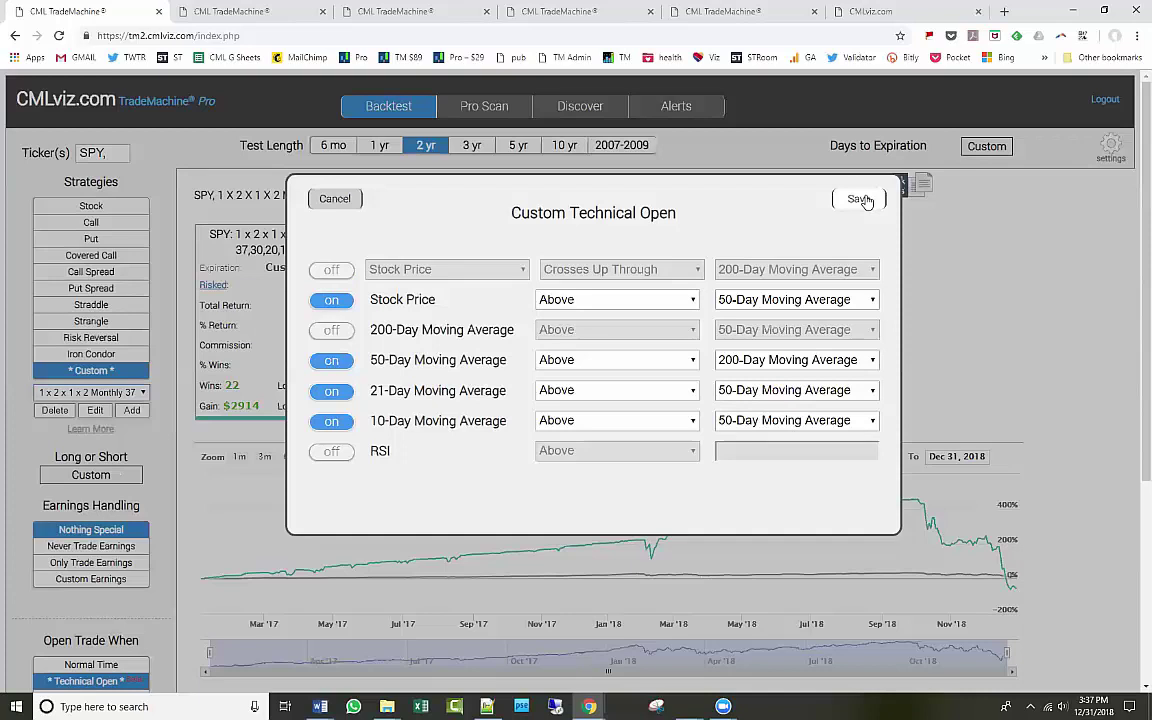
Save the moving-average open rules to restore the 219% return, then reopen and save them again.
click(860, 199)
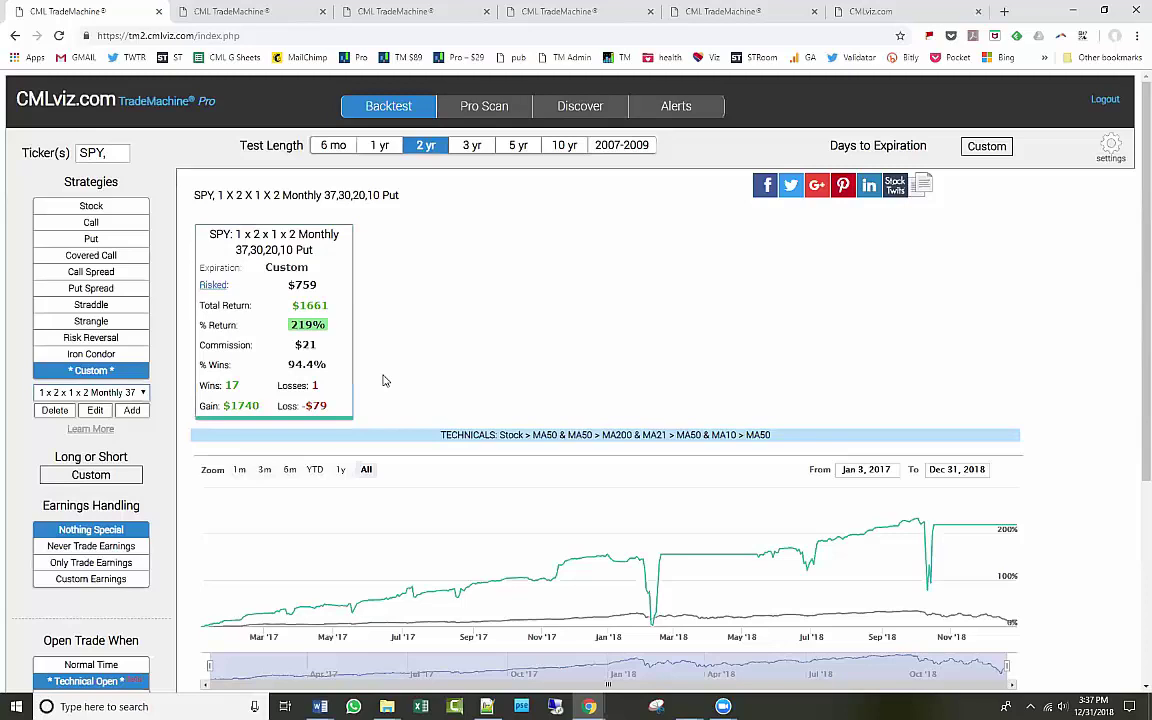
scroll(385, 380, down, 1)
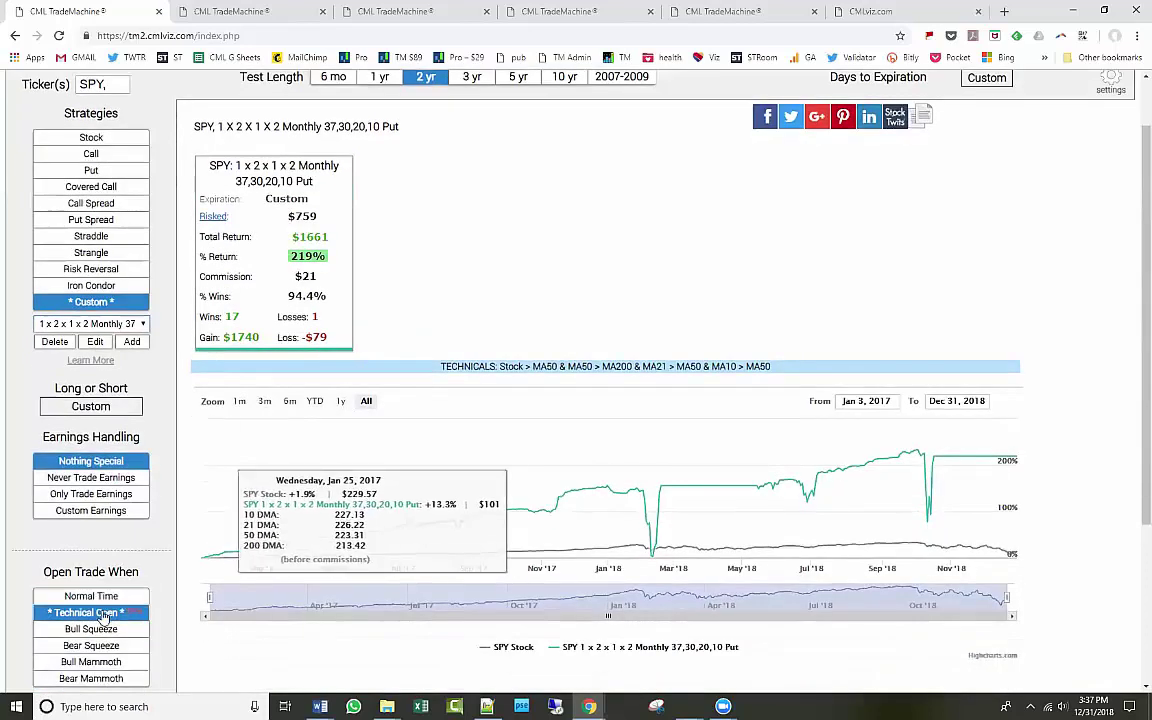
click(590, 366)
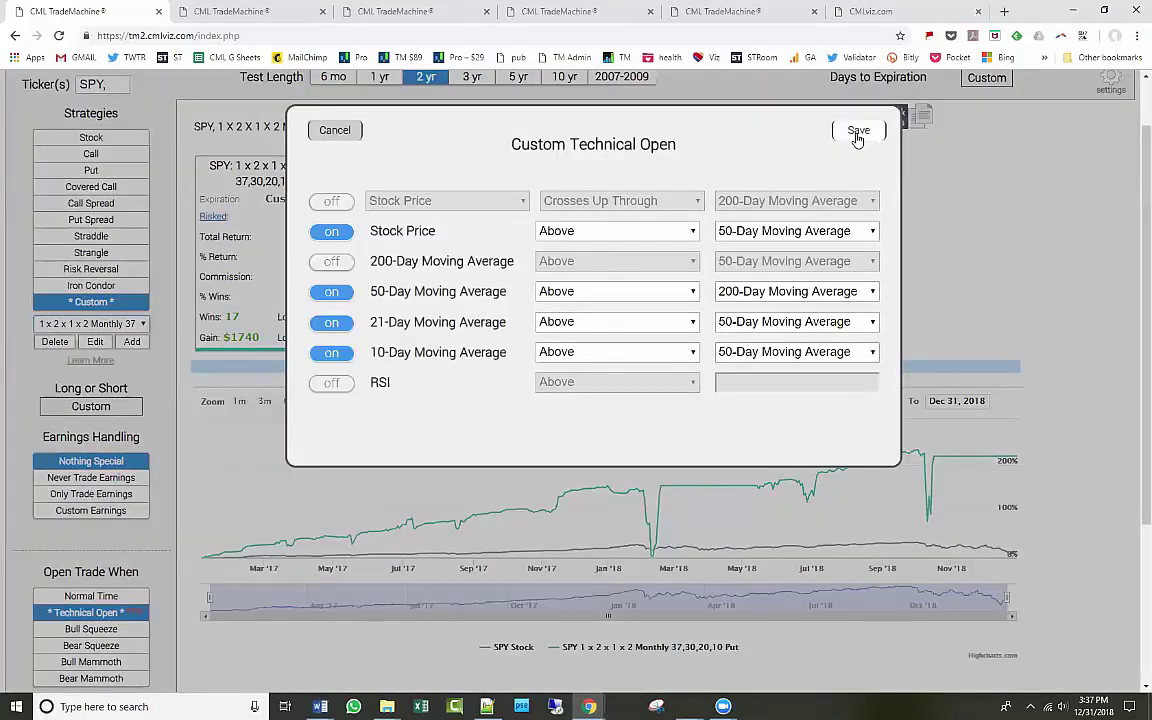
click(857, 131)
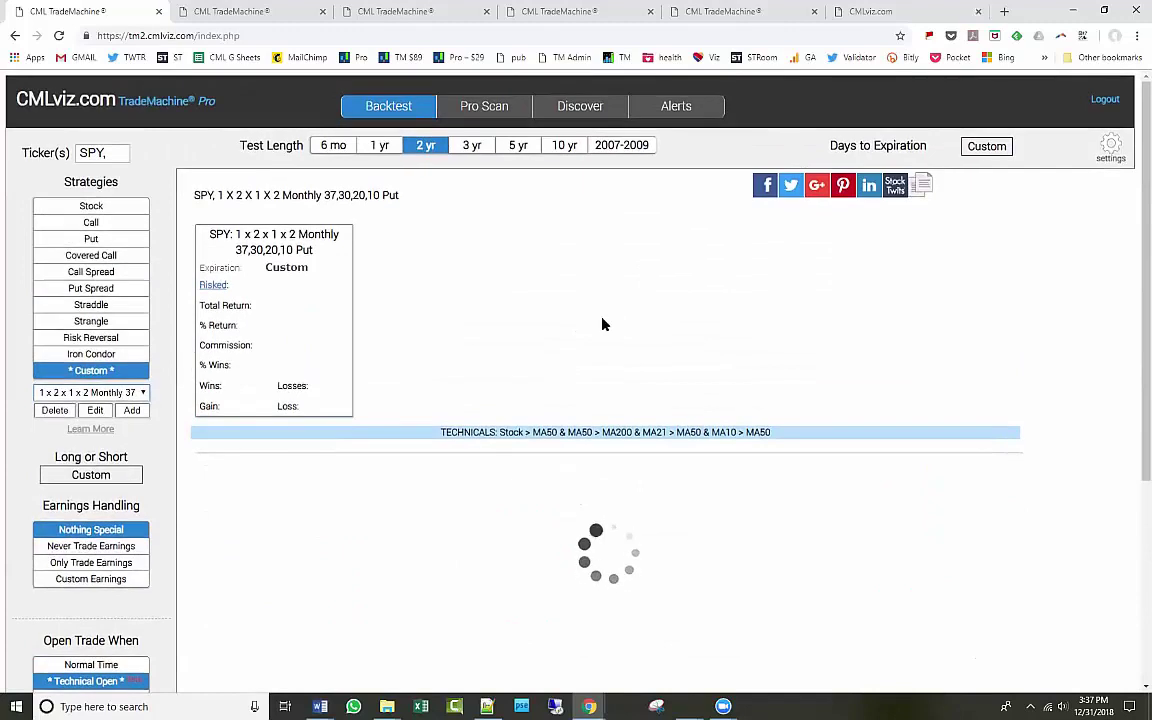
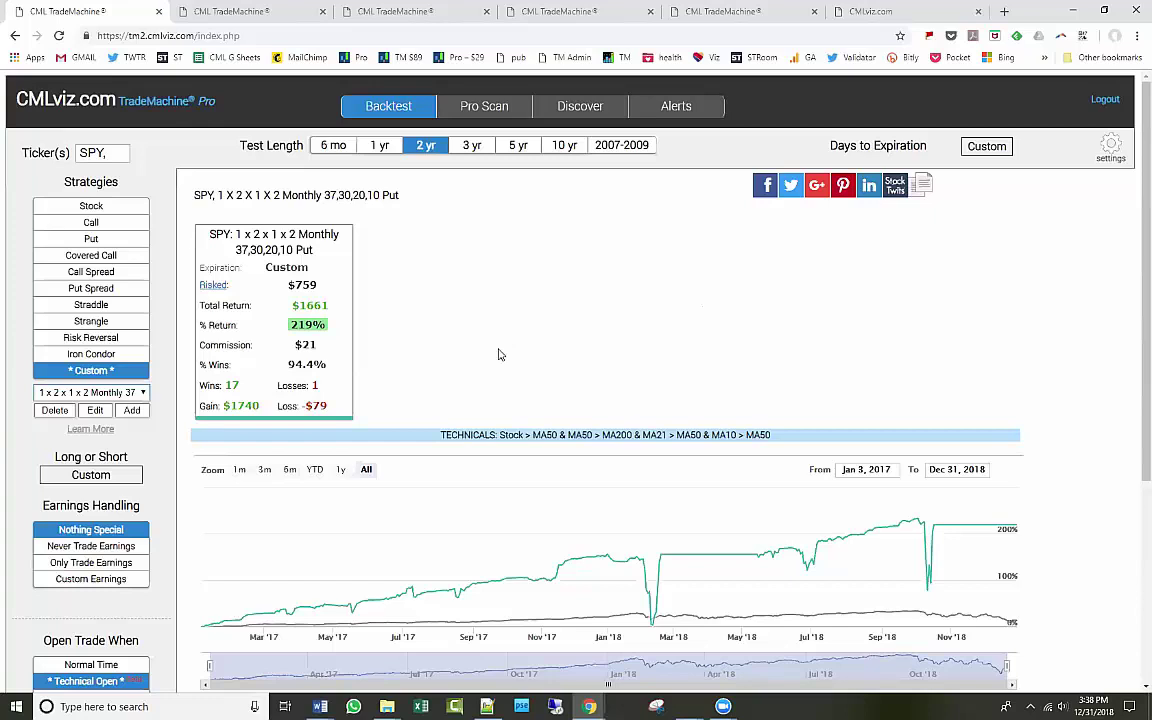
Try custom earnings handling on the backtest, then revert to ignoring earnings.
click(115, 584)
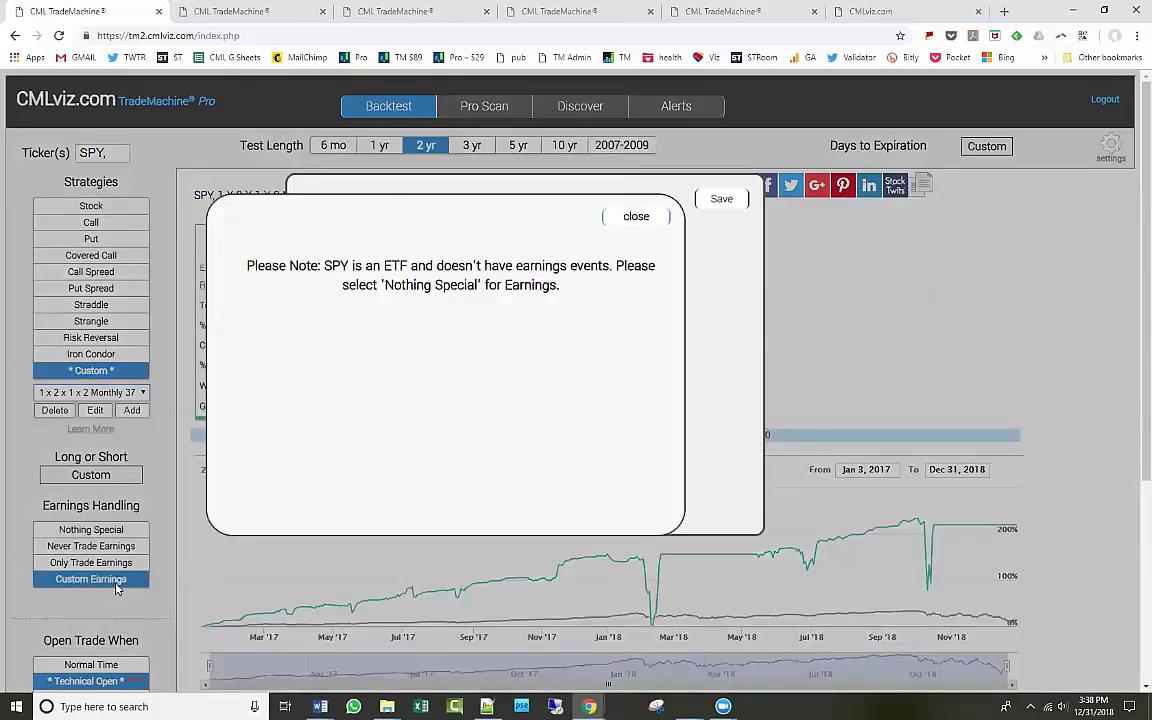
click(634, 217)
click(722, 199)
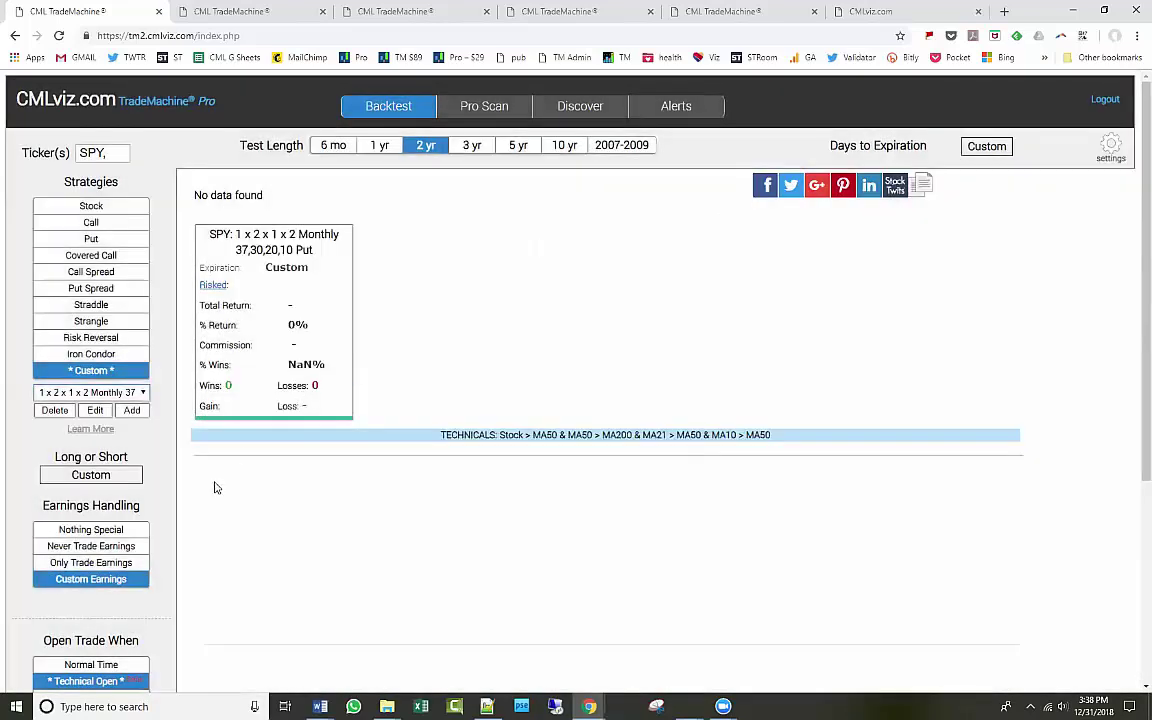
click(107, 578)
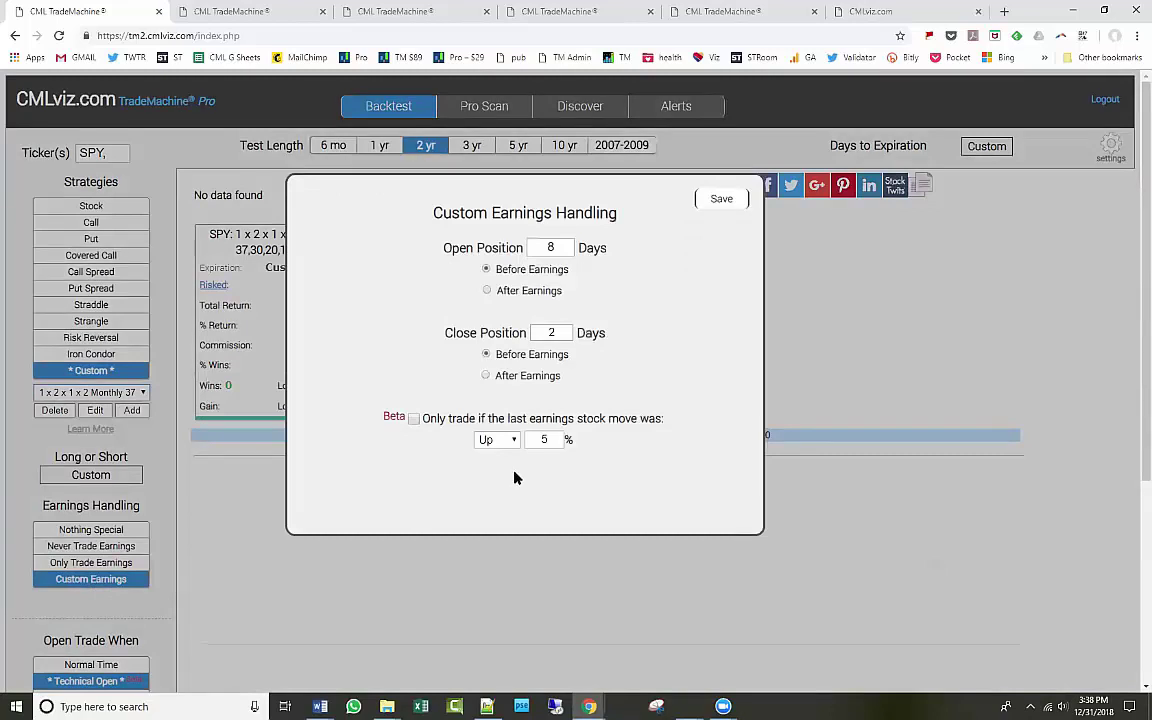
click(721, 199)
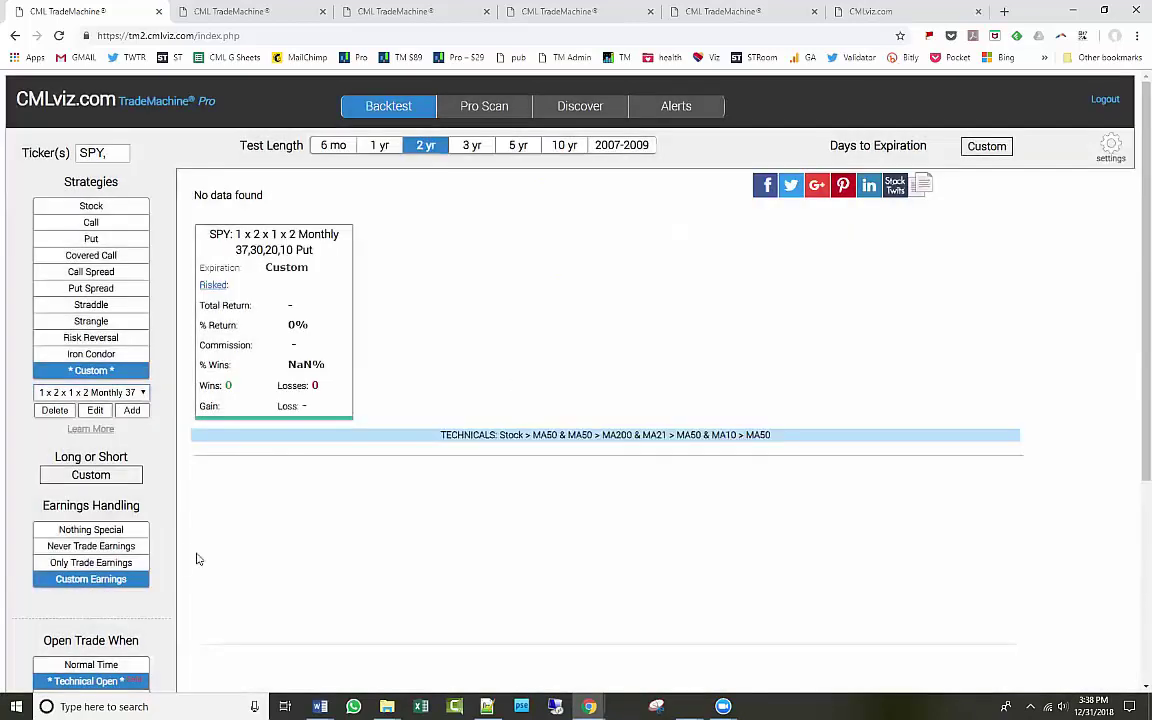
click(121, 533)
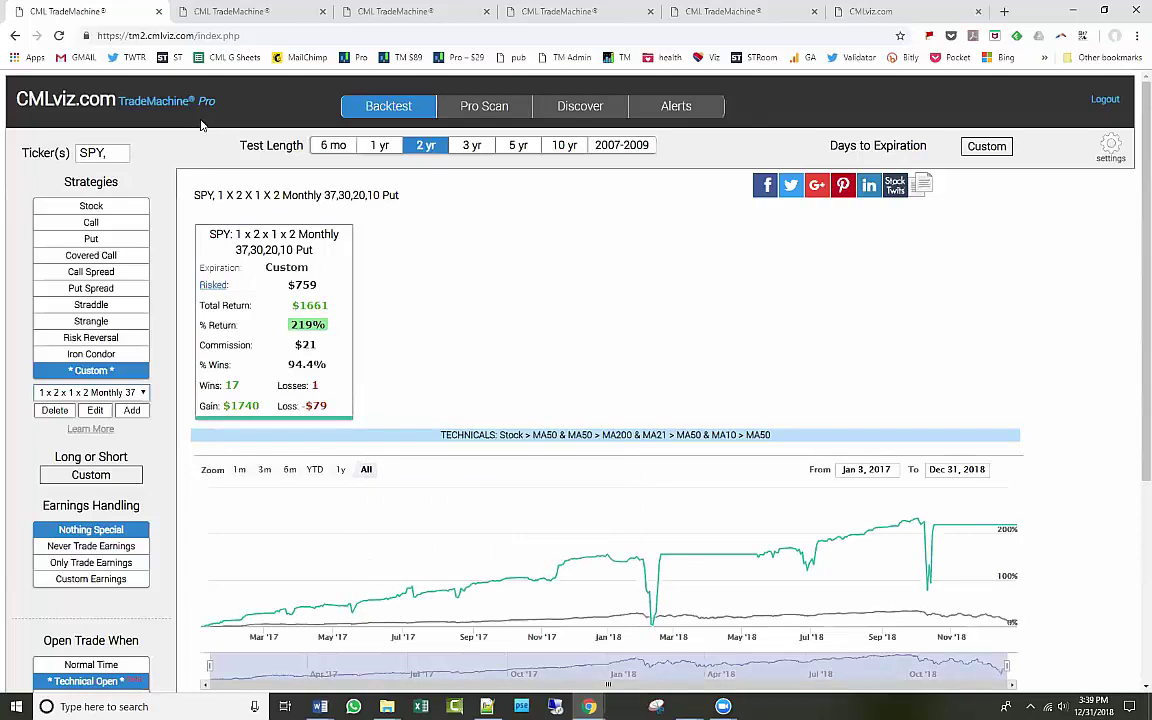
Re-enable custom earnings with the last earnings move kept Up, then return to ignoring earnings.
click(135, 580)
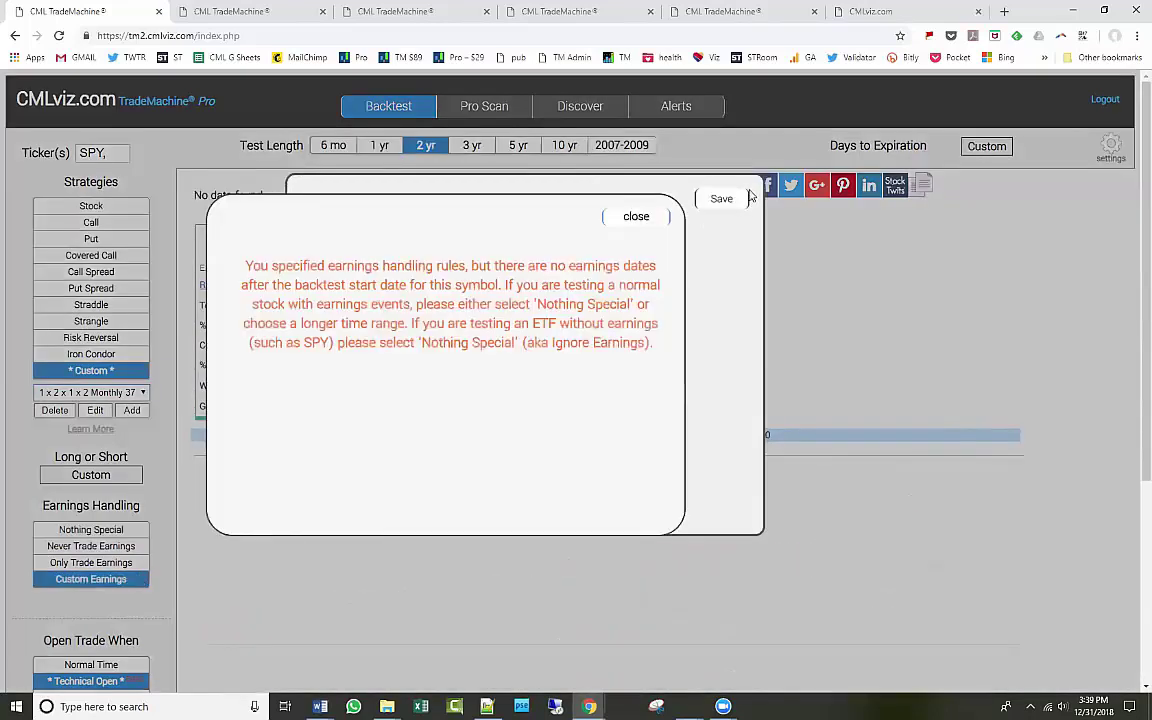
click(636, 216)
click(513, 441)
click(513, 441)
click(513, 441)
click(513, 441)
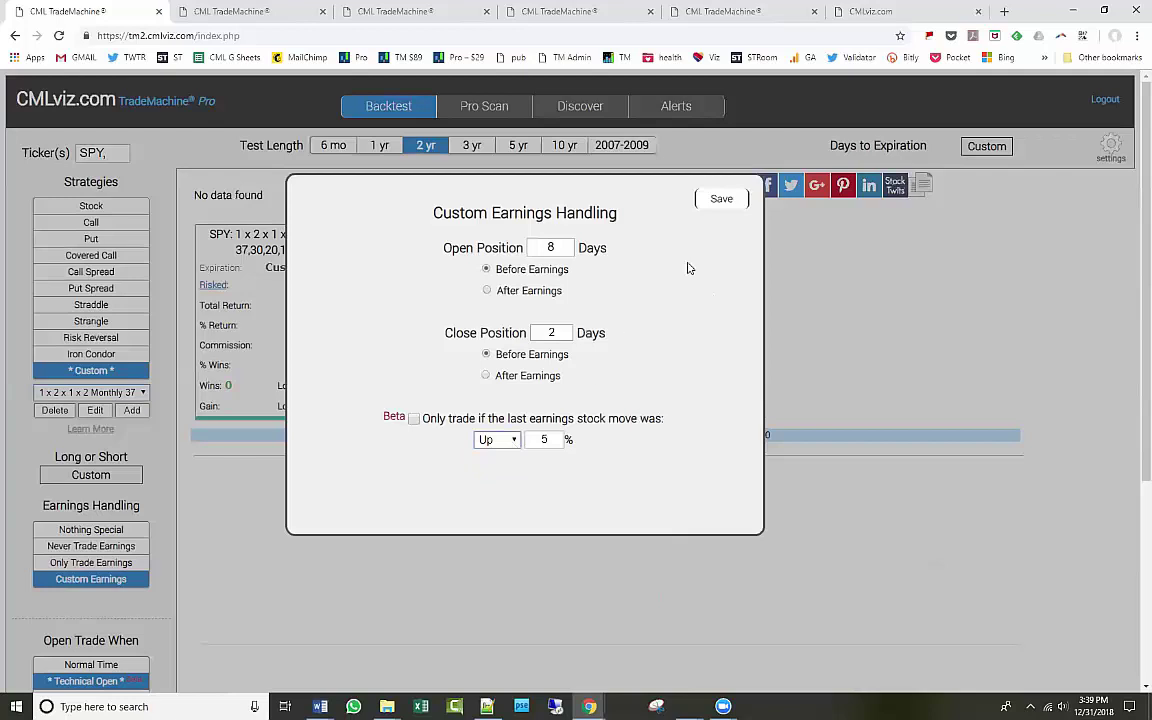
click(721, 200)
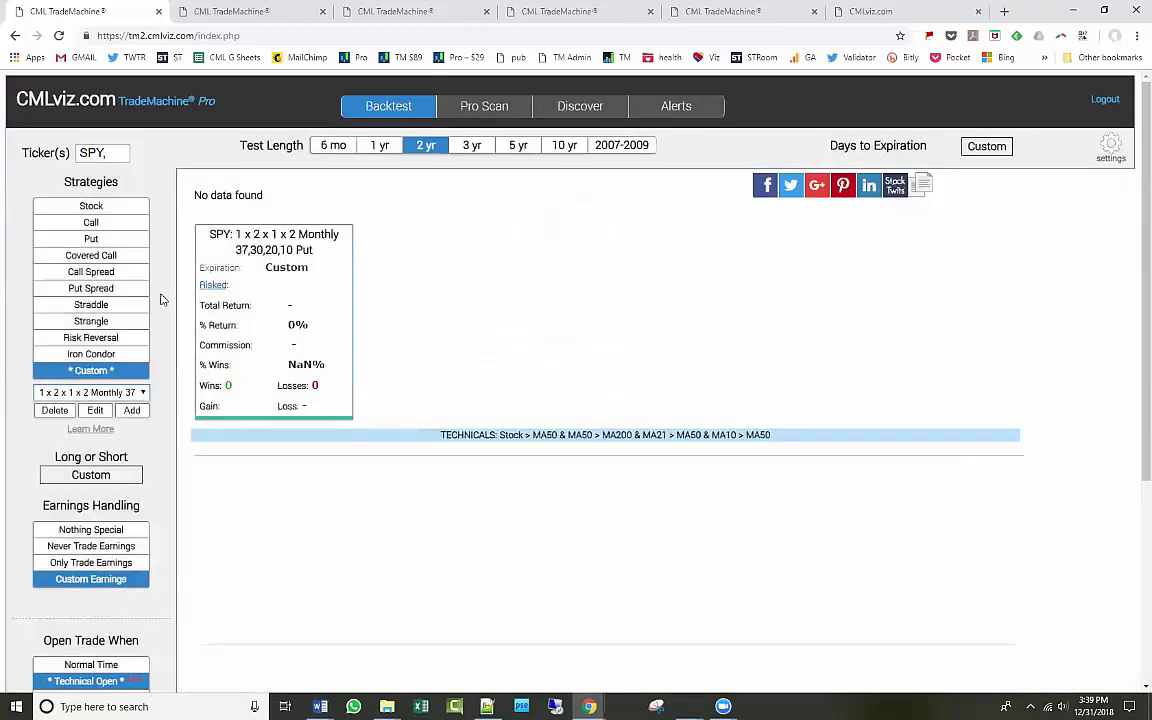
click(90, 529)
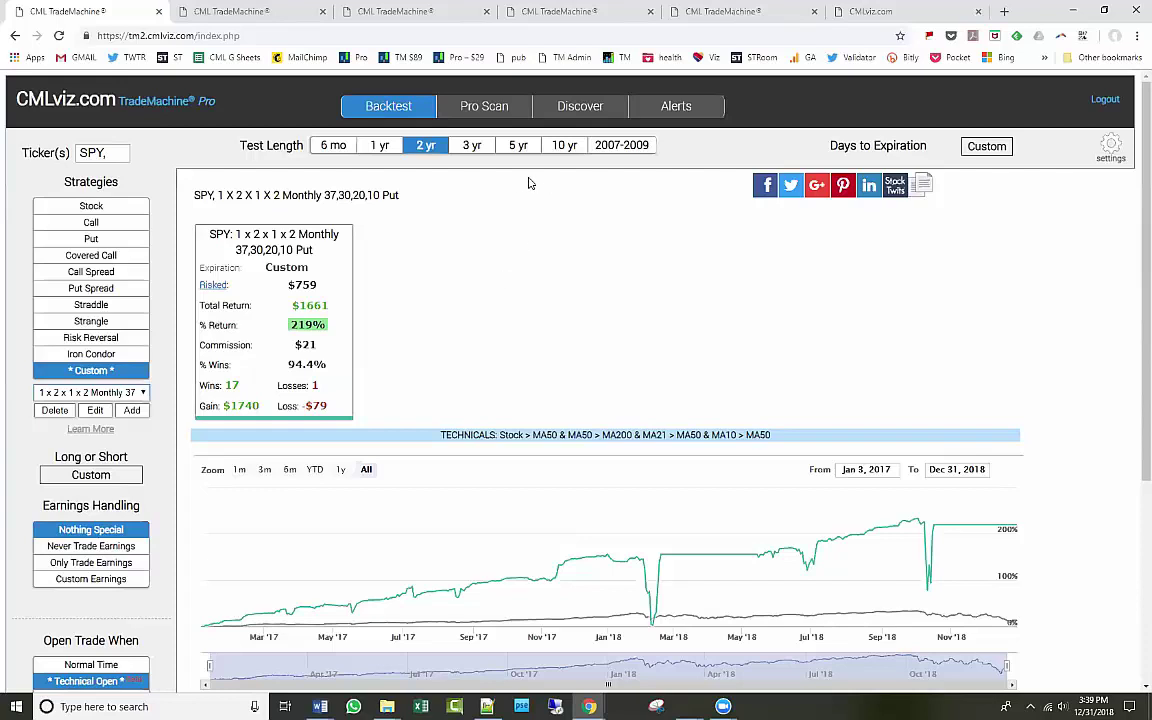
Change the test length from 6 months to 10 years and show the Custom Technical Open conditions.
click(318, 146)
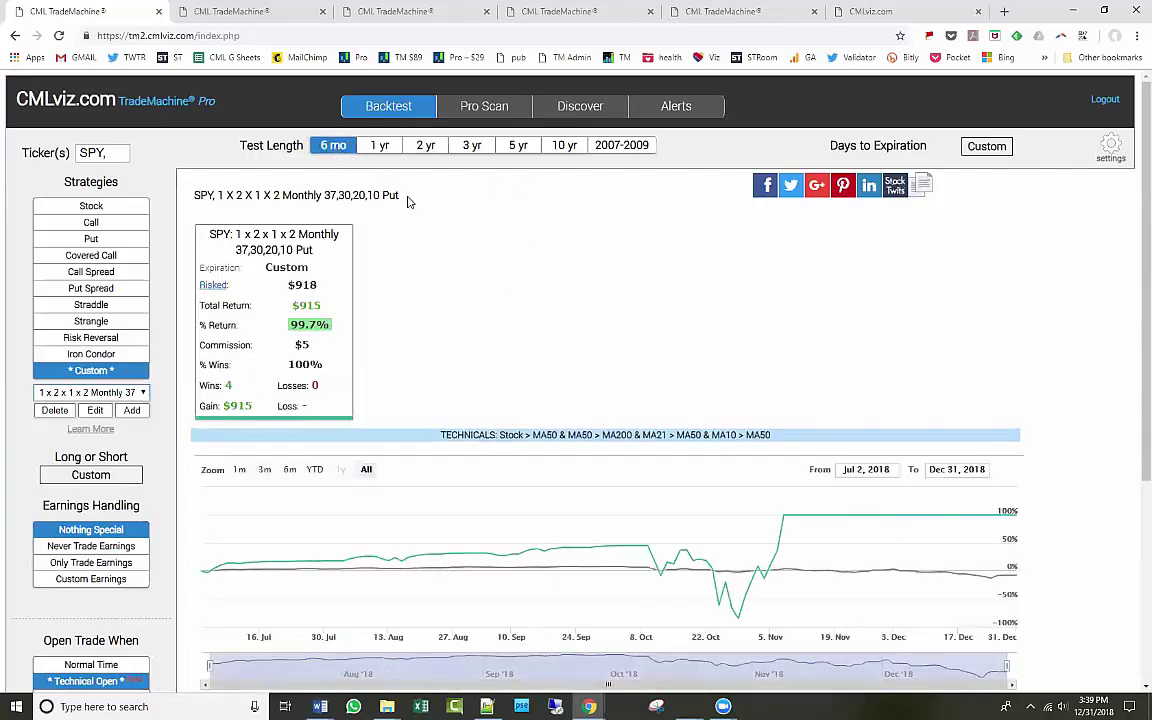
click(566, 147)
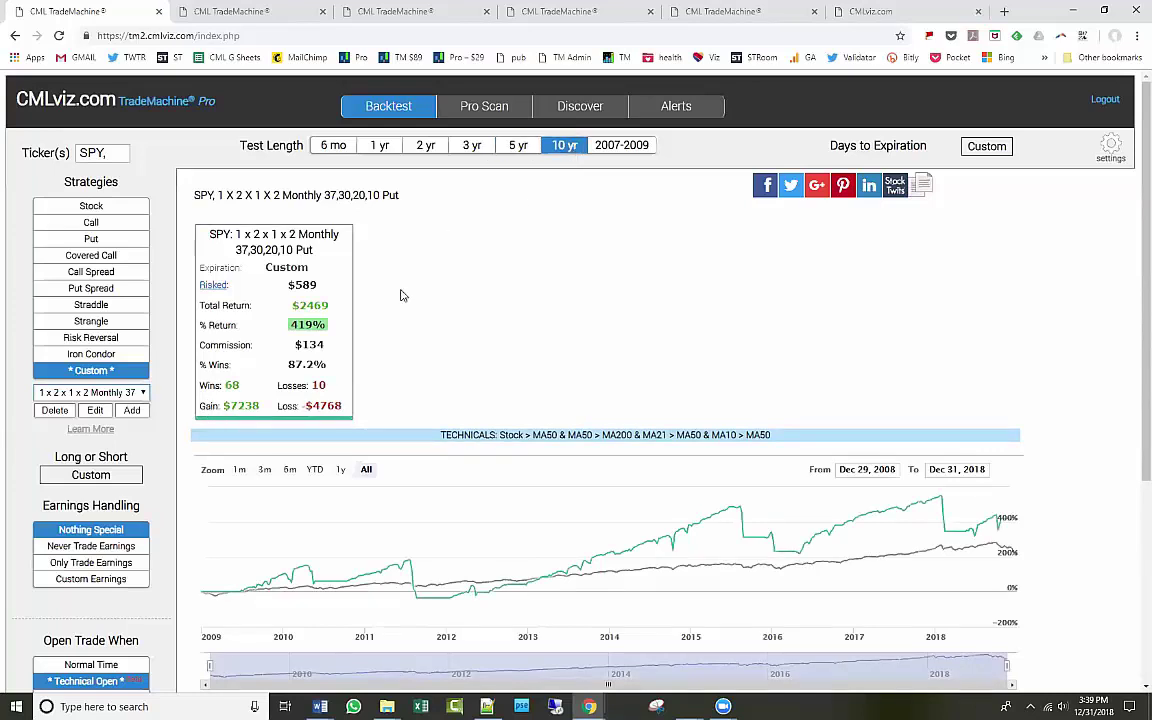
click(91, 681)
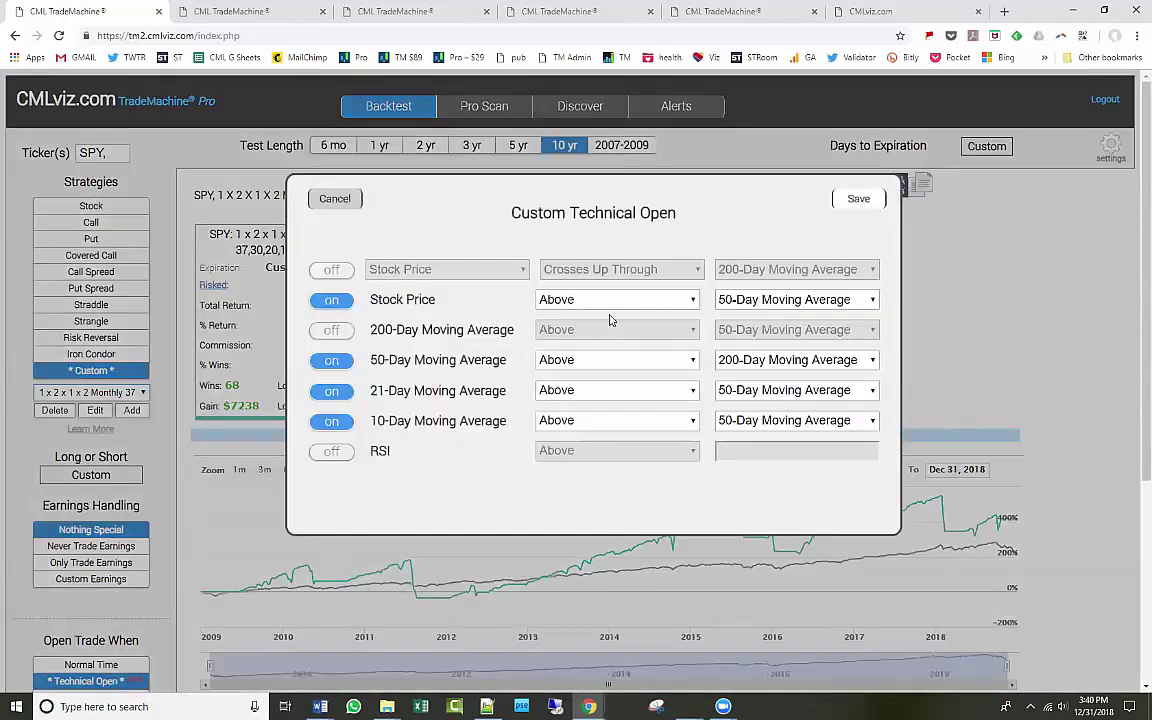
Save the Custom Technical Open conditions unchanged, reopen them for review, and save again.
click(857, 199)
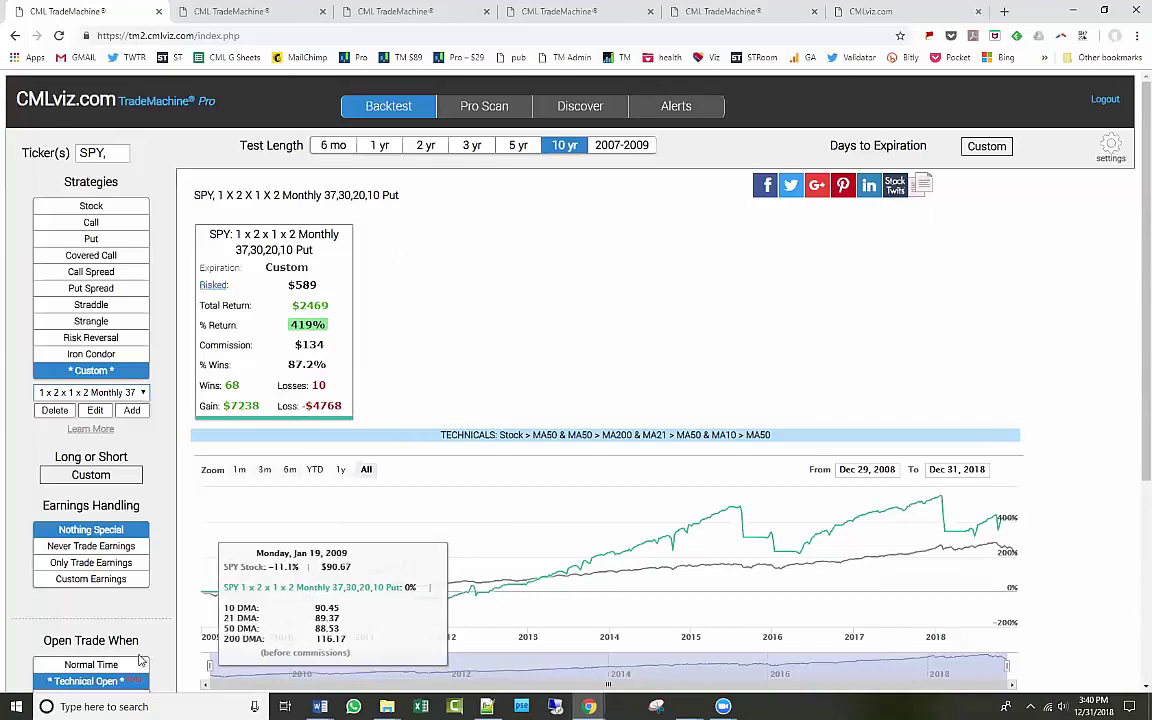
click(91, 681)
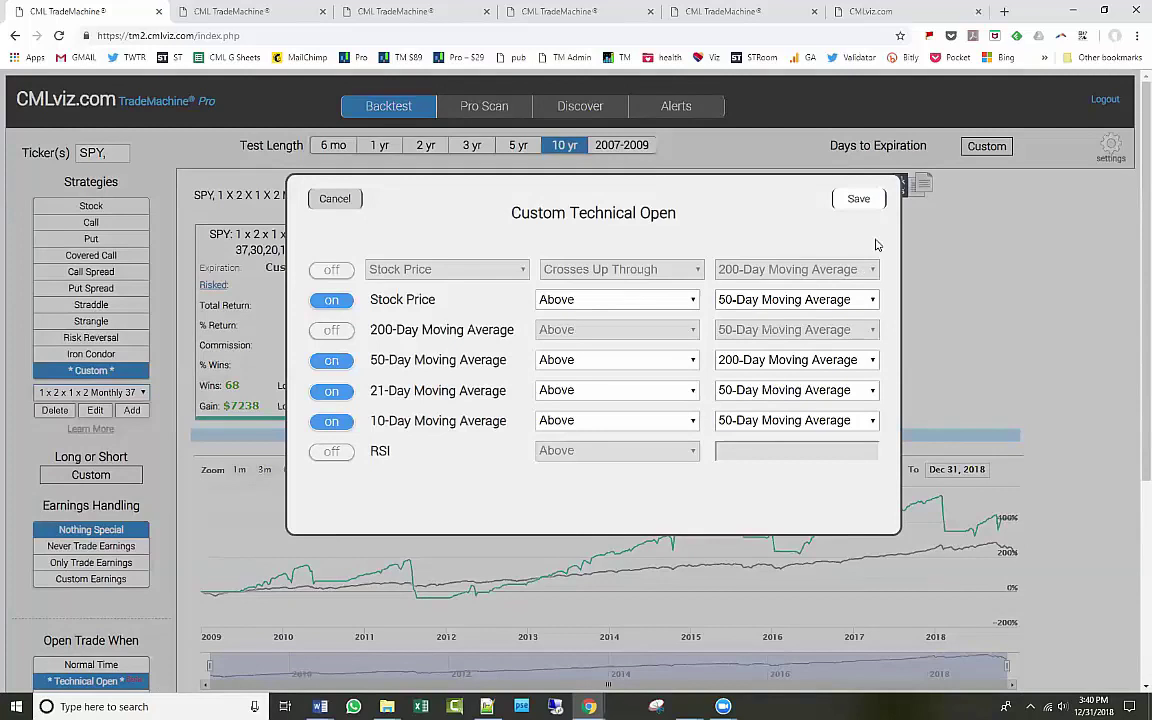
click(859, 199)
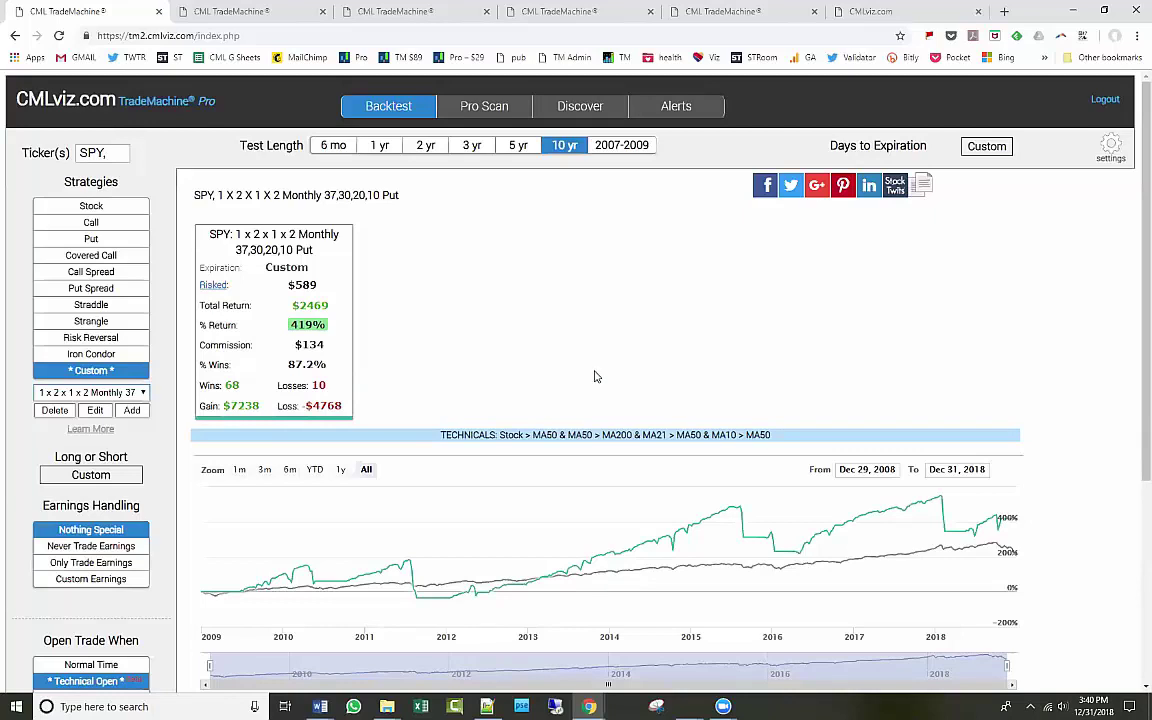
mouse_move(657, 560)
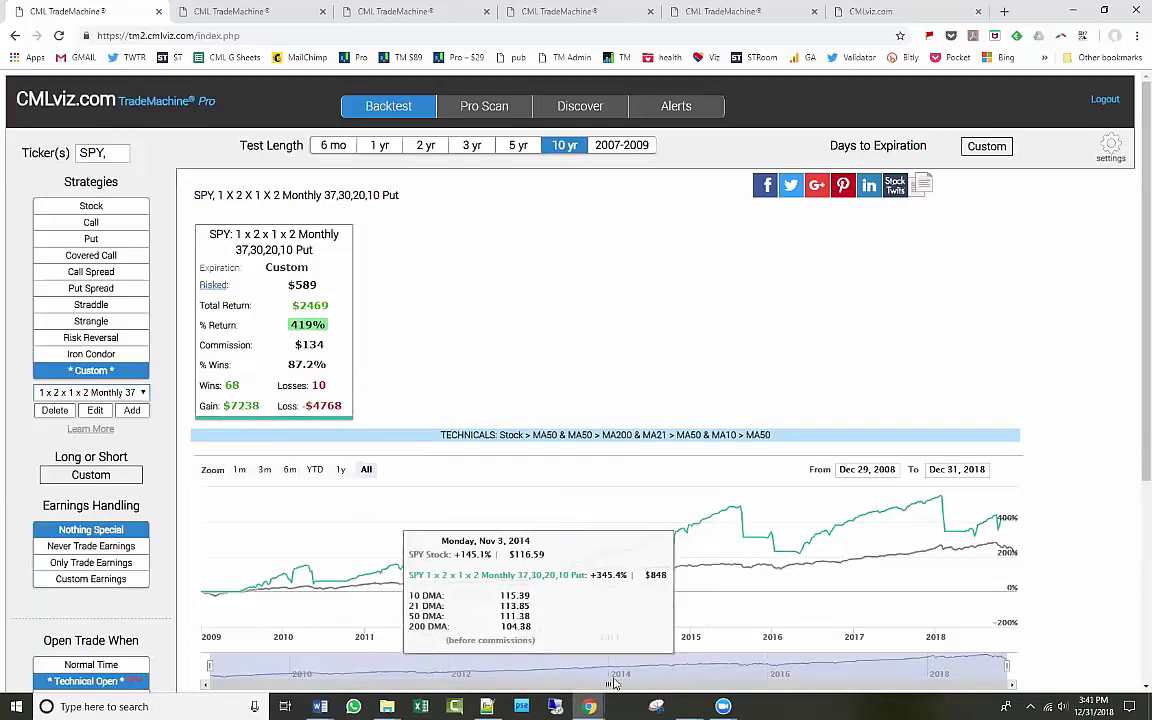
mouse_move(590, 704)
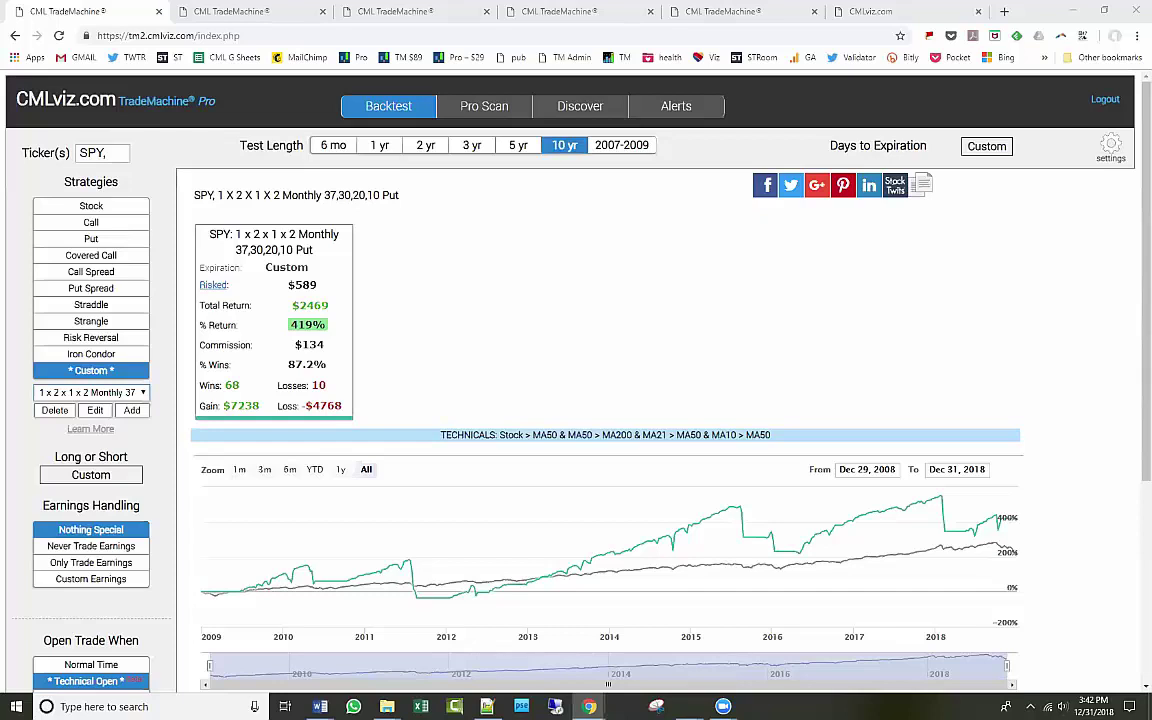
Replace the ticker with TSLA, choose Never Trade Earnings, and dismiss the Tesla earnings notice.
click(90, 152)
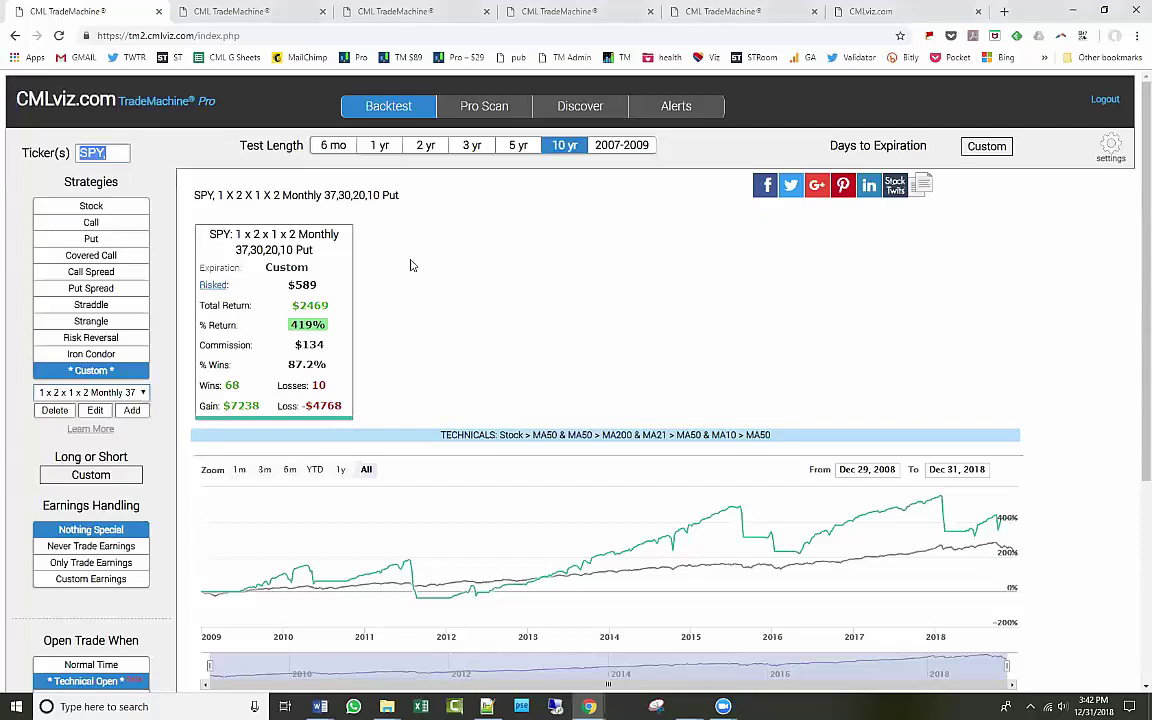
text(TSLA,)
click(113, 547)
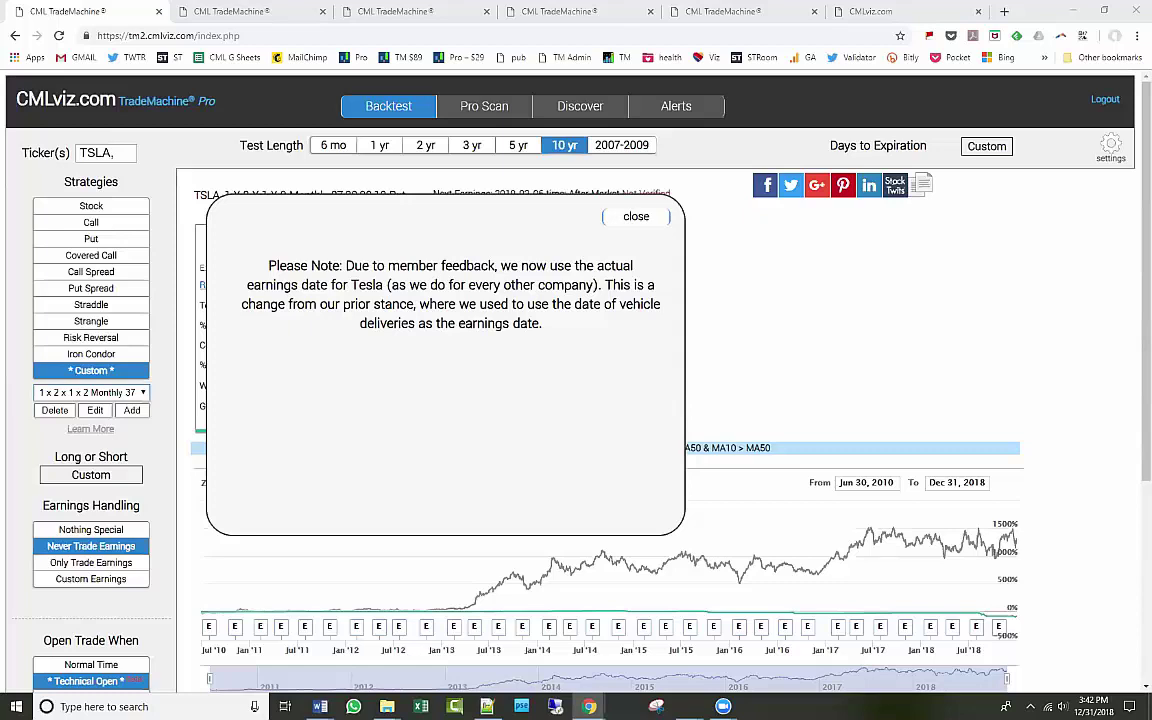
click(637, 218)
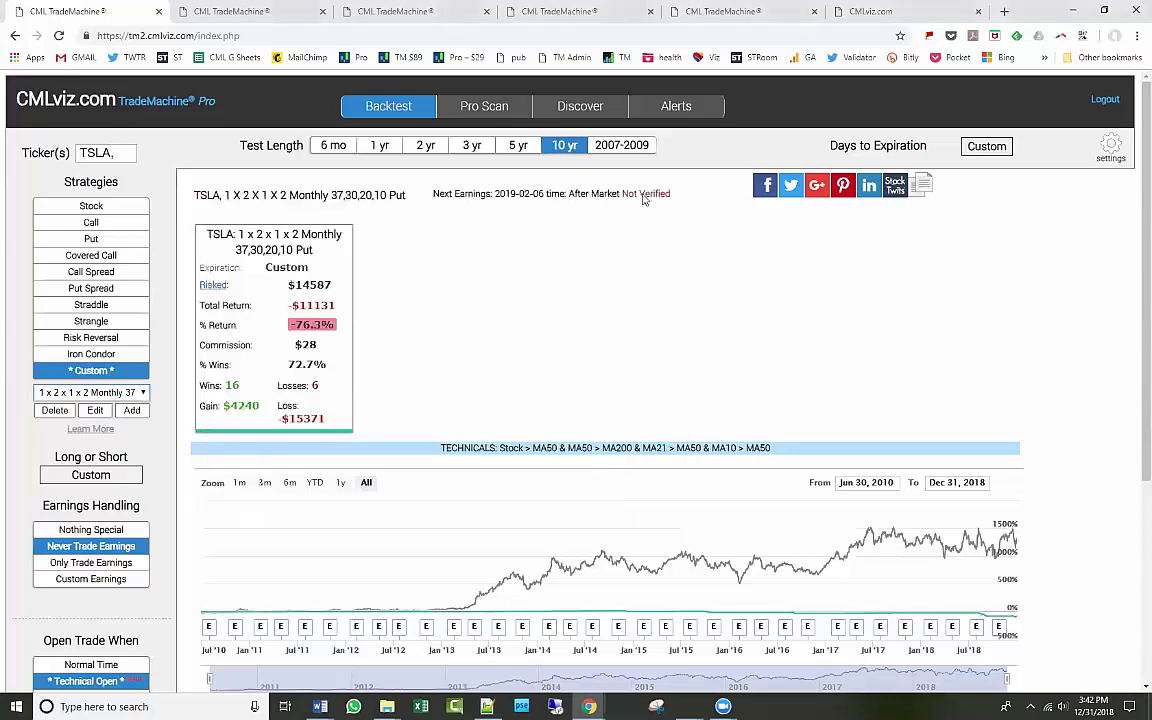
click(675, 106)
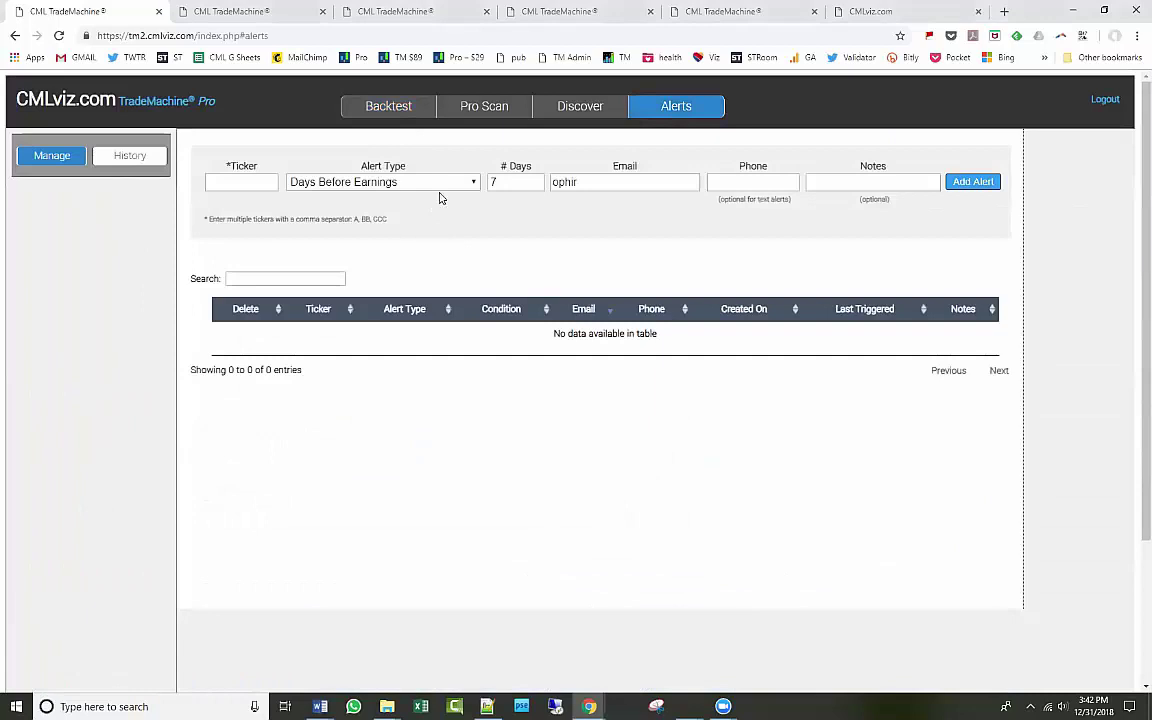
Keep Days Before Earnings as the alert type, focus the Notes field, and bring the LinkedIn tab in.
click(461, 184)
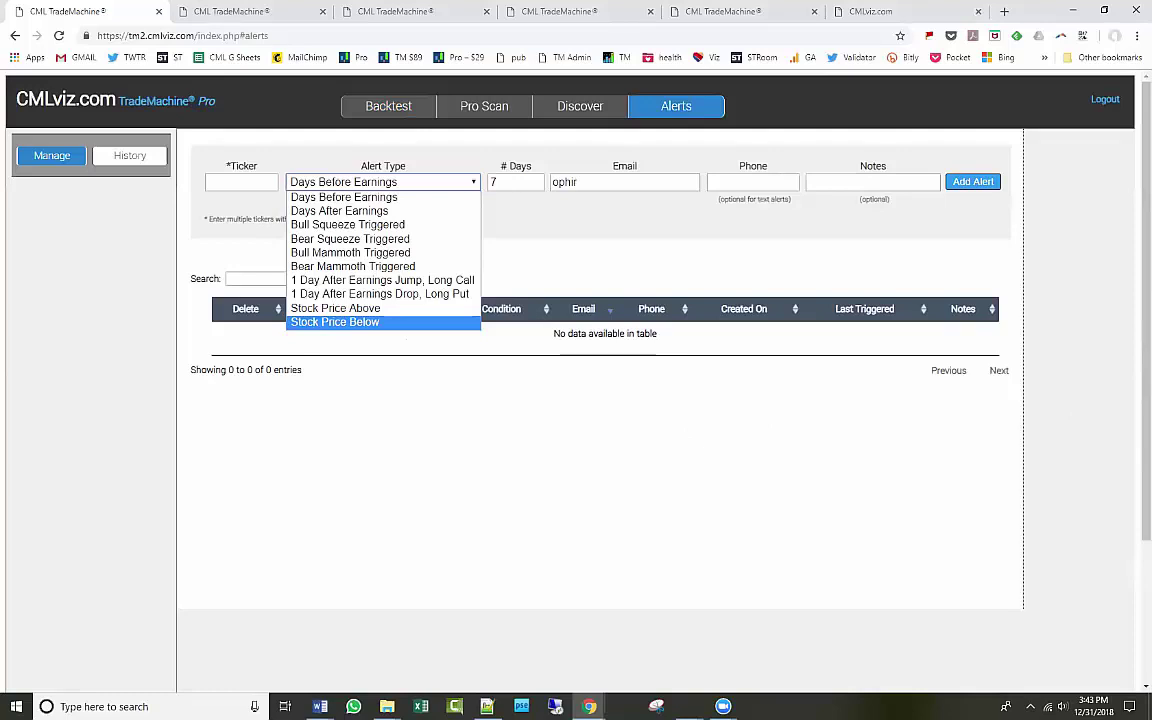
key(Escape)
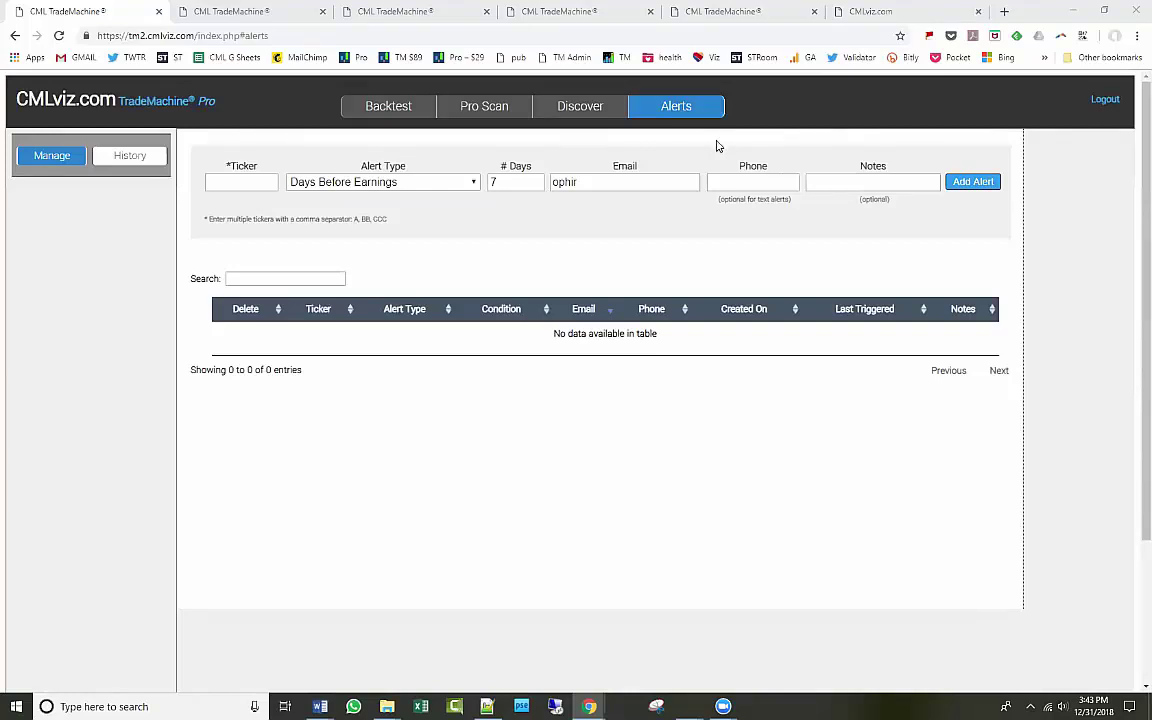
click(471, 184)
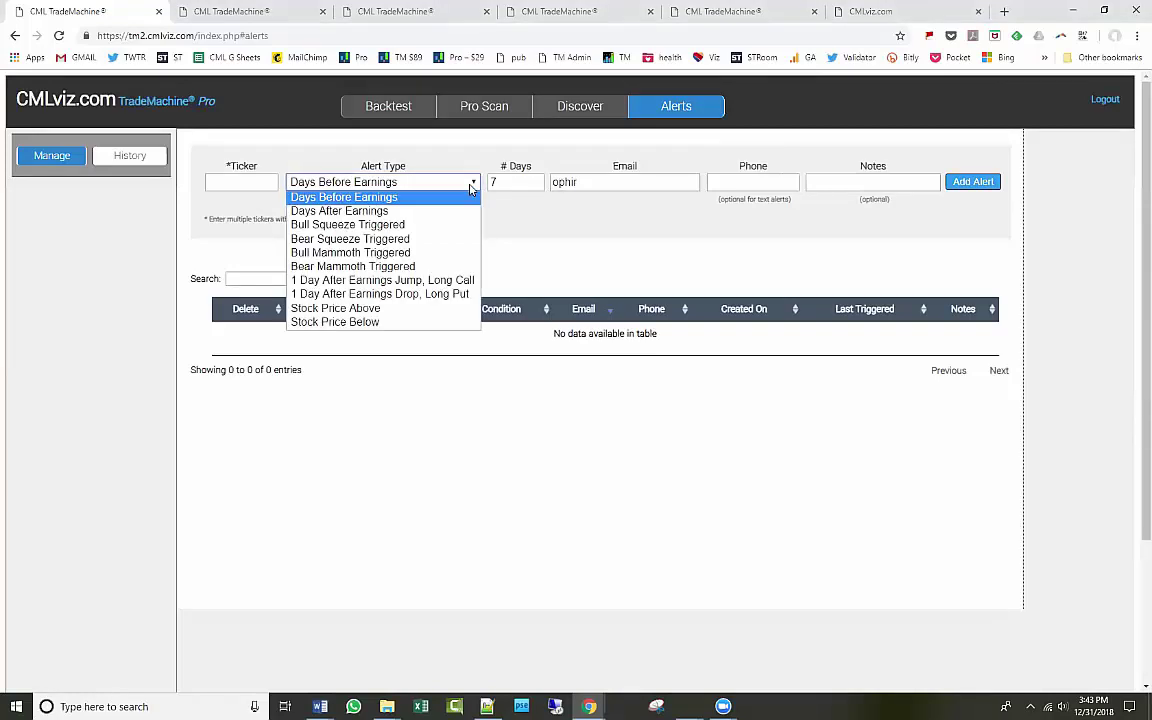
click(520, 182)
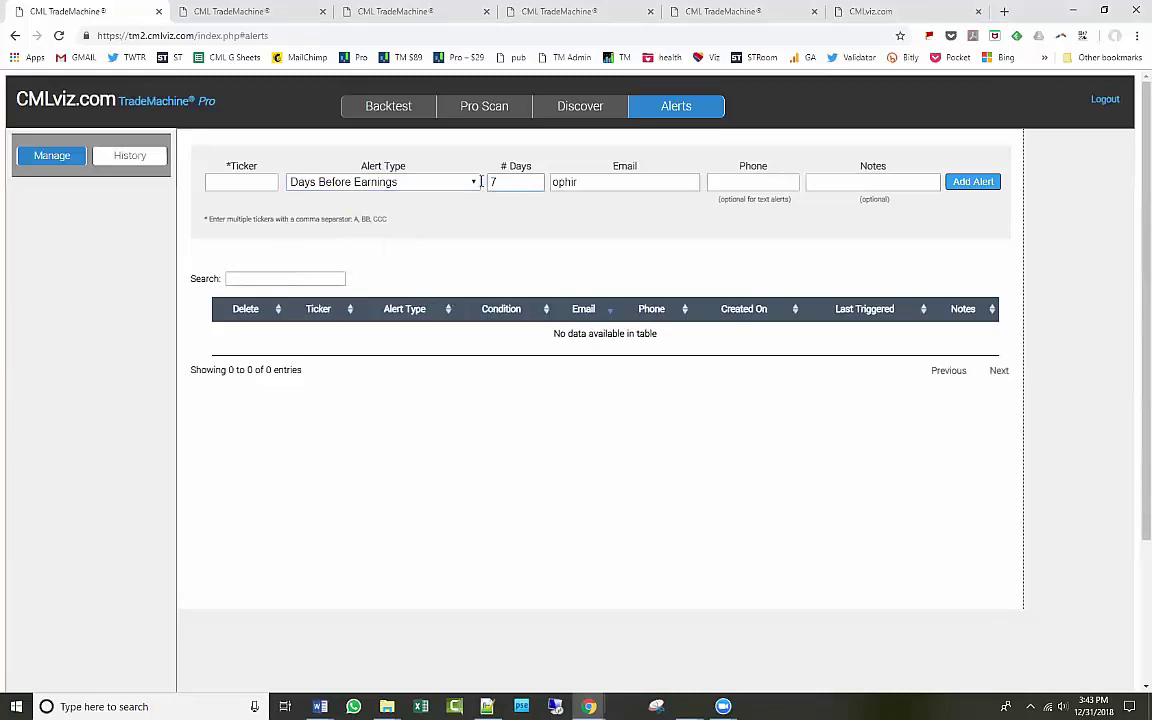
click(476, 184)
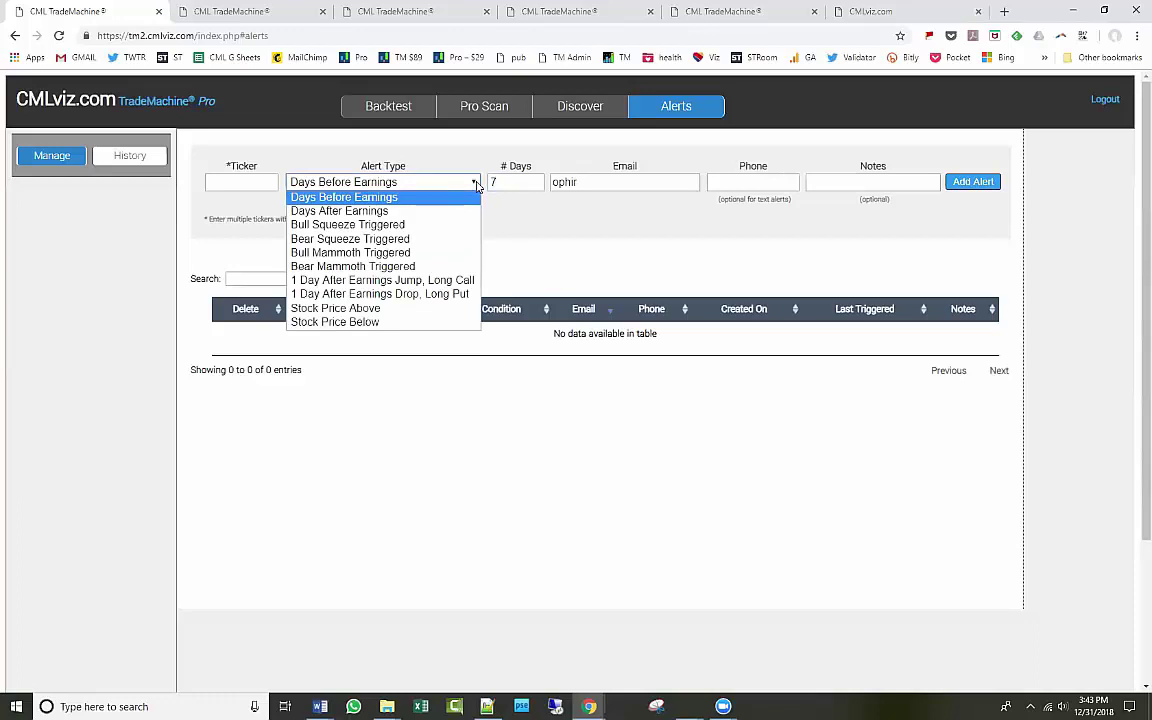
click(477, 186)
click(818, 184)
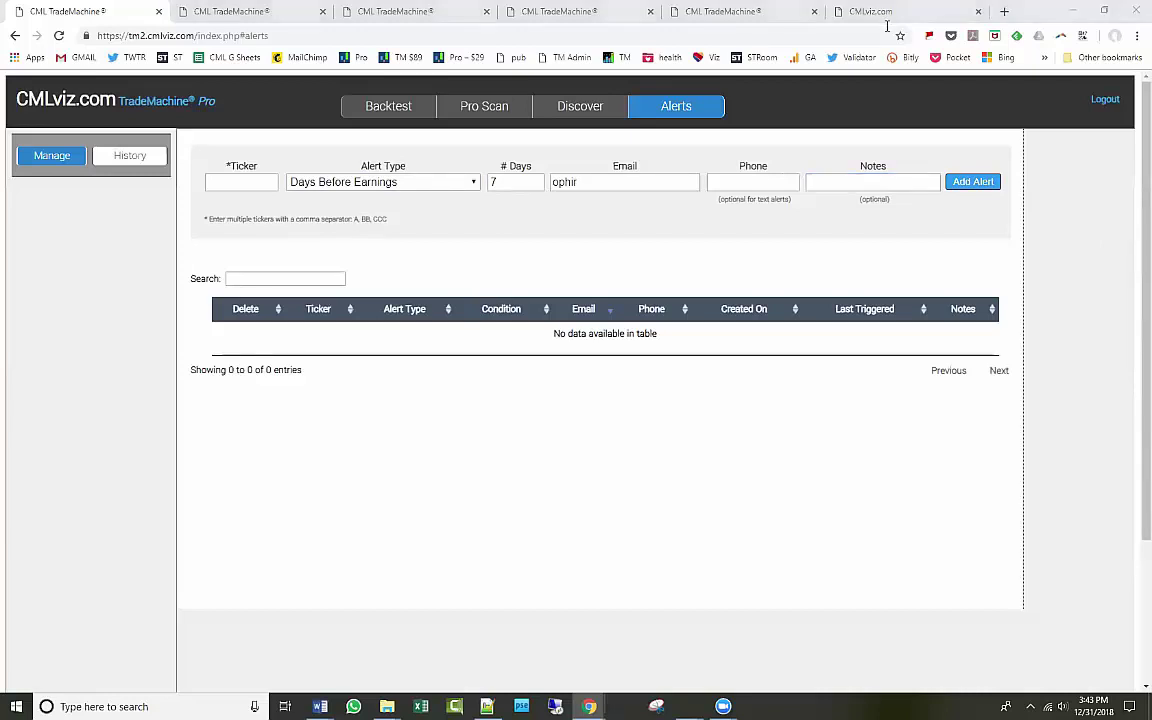
drag(890, 26, 815, 12)
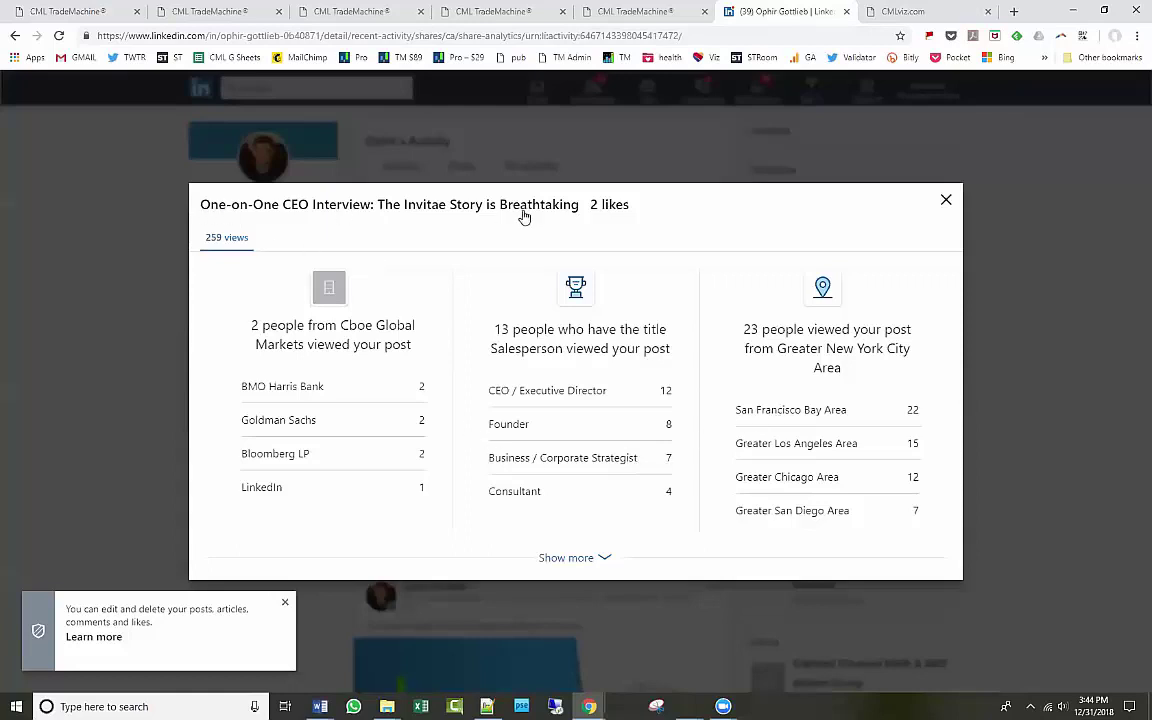
Select text in the LinkedIn post analytics, including 'Markets viewed your post', then close that tab.
drag(244, 420, 244, 420)
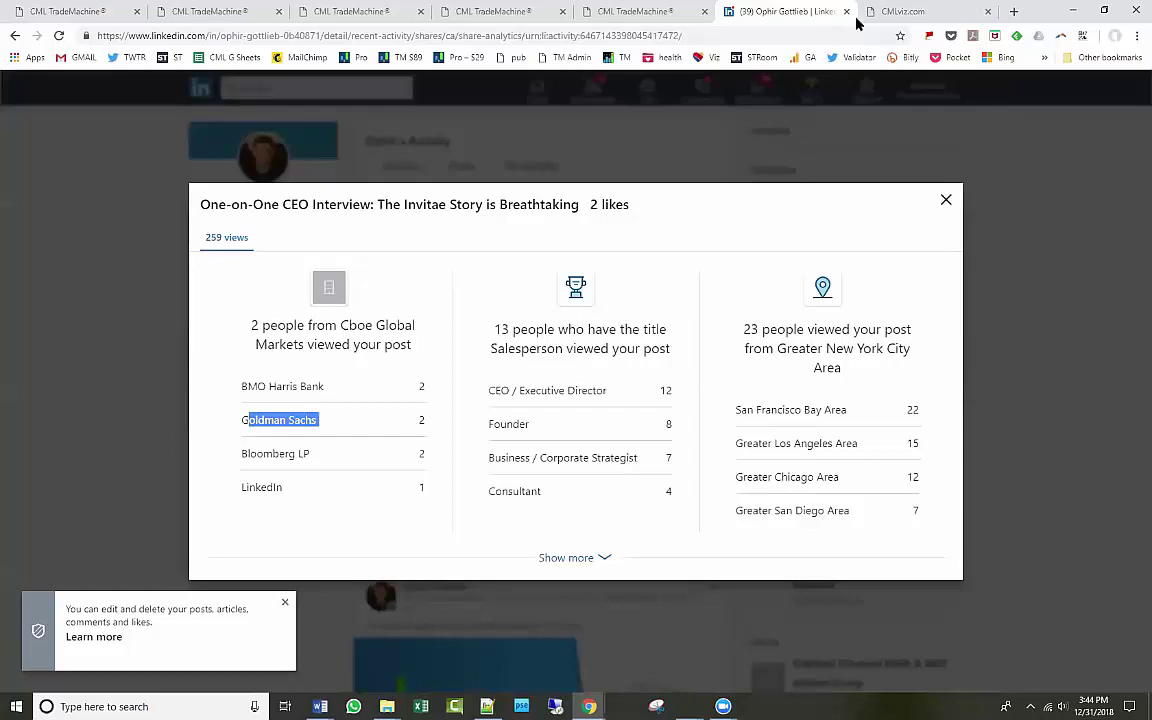
click(348, 420)
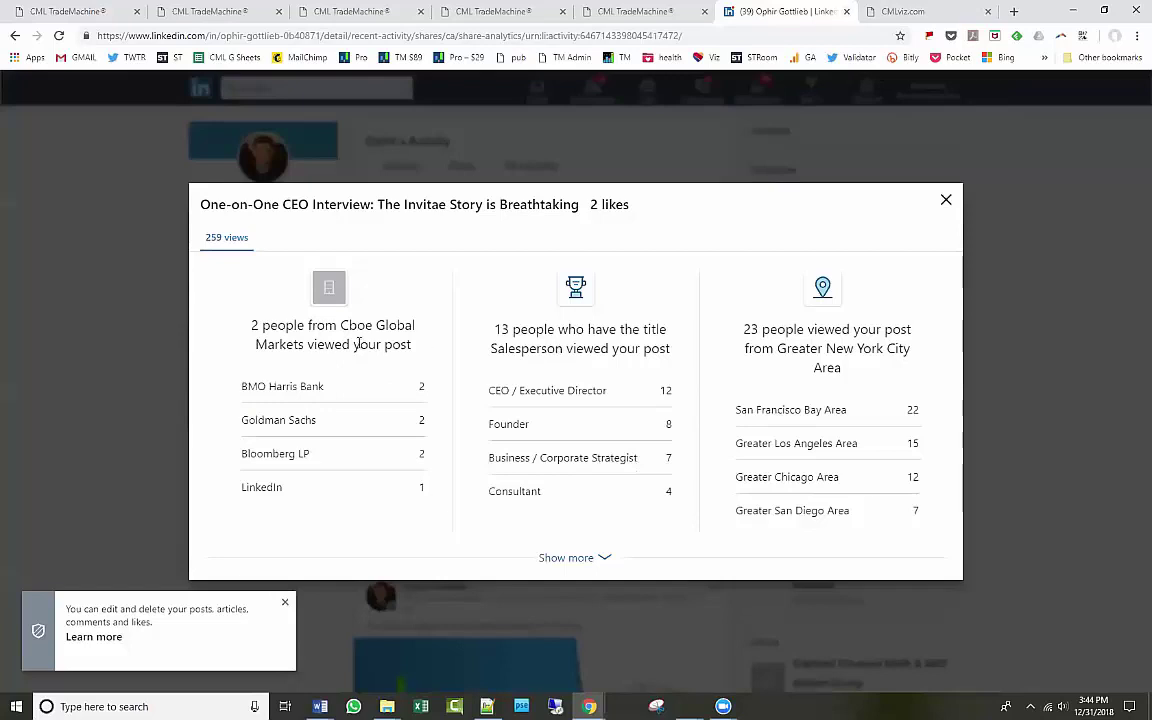
drag(256, 344, 415, 348)
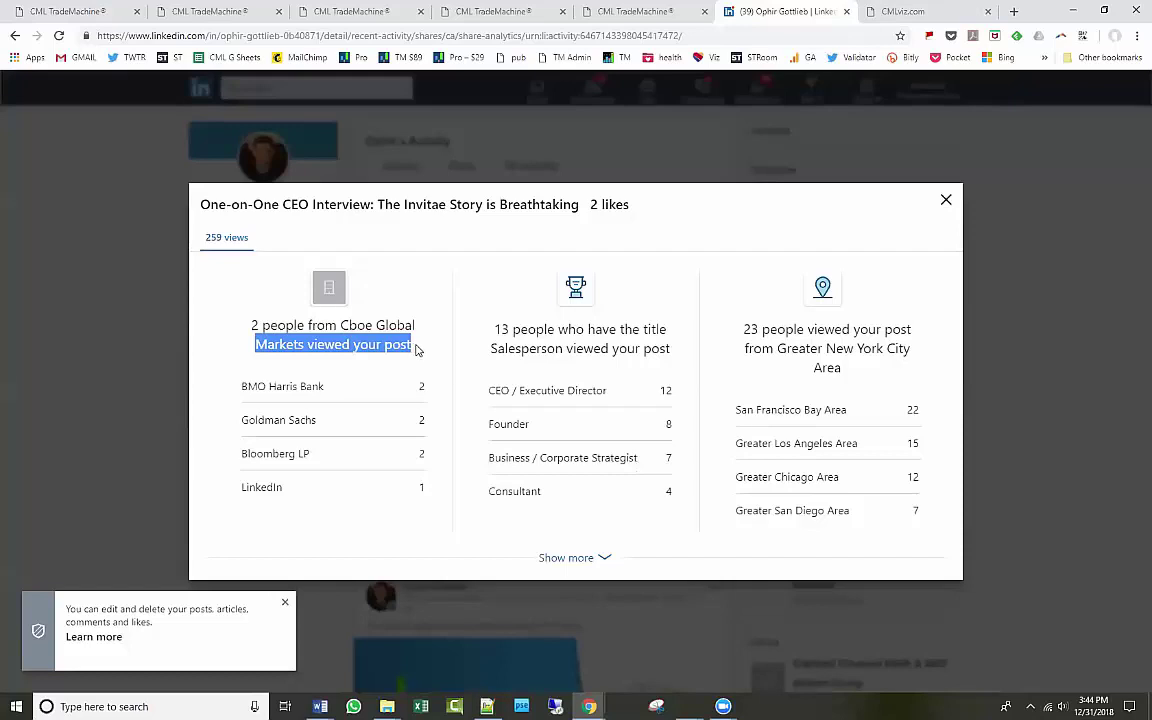
click(846, 12)
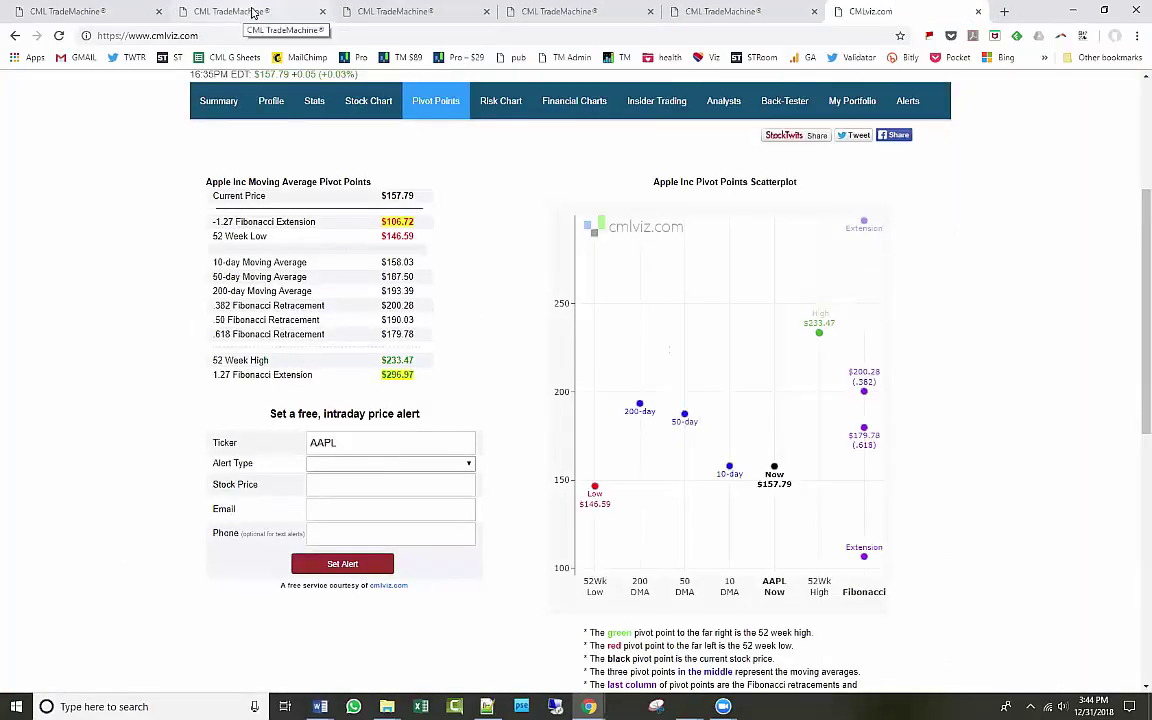
Flip between the Pro Scan, Discover and Alerts tabs, ending on the NASDAQ 100 strangle scan.
click(256, 11)
click(380, 12)
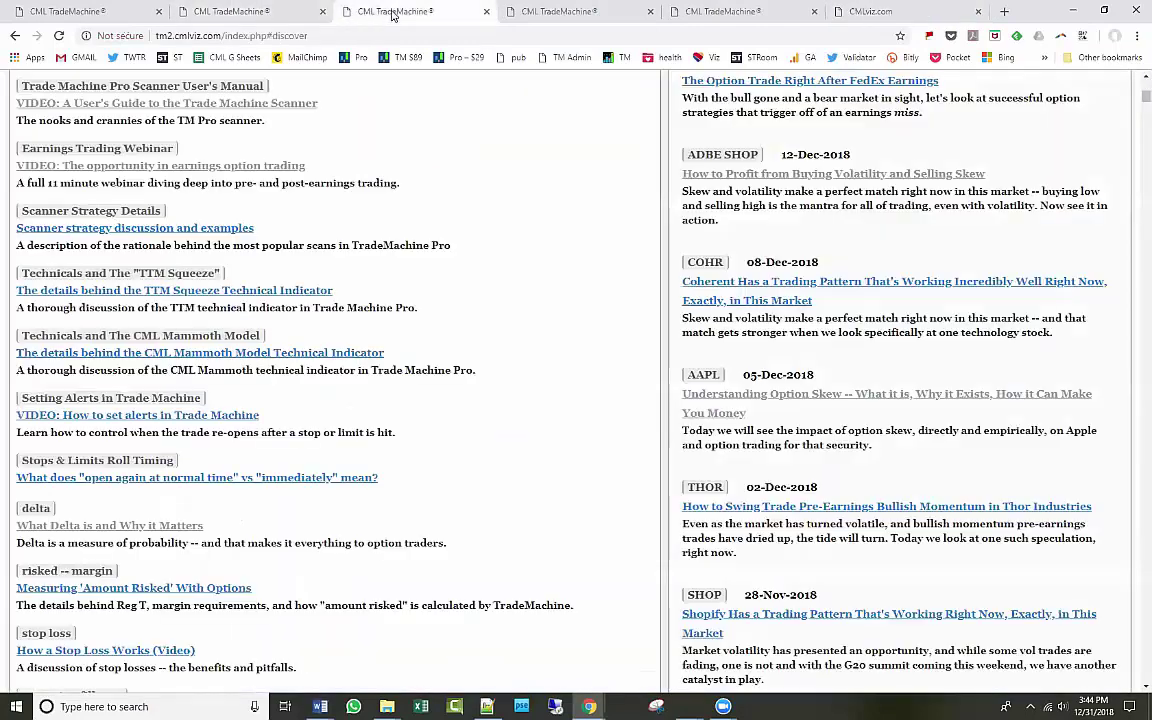
click(266, 12)
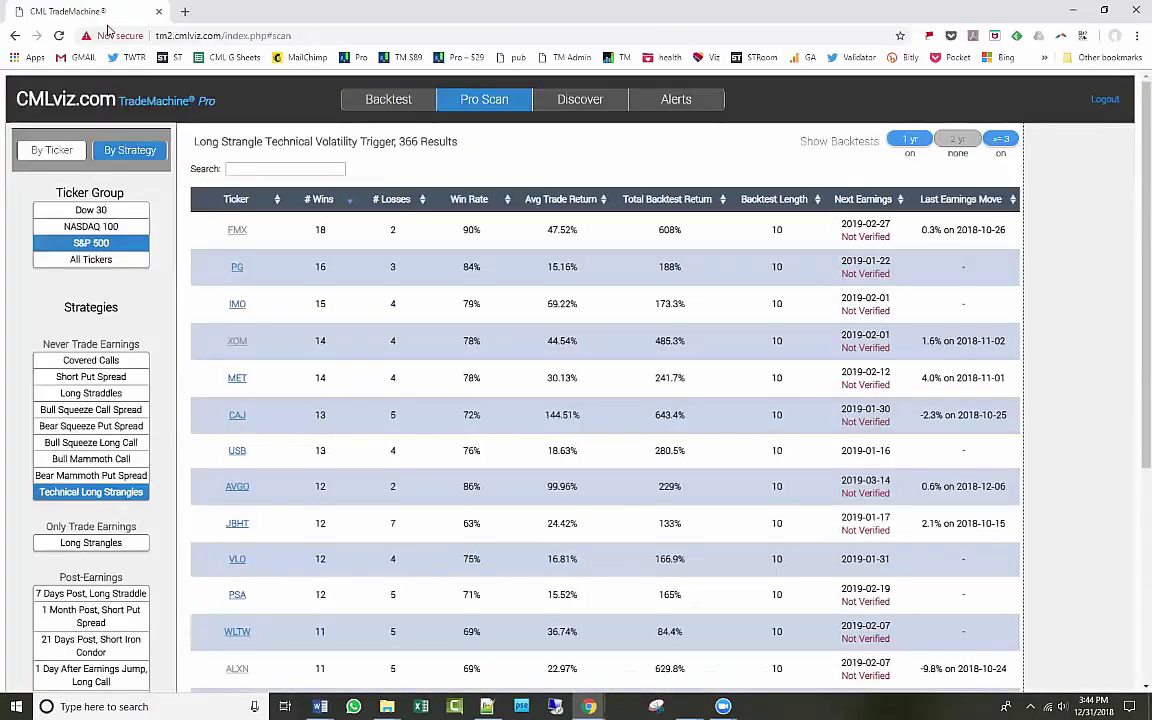
click(100, 12)
click(195, 12)
click(95, 10)
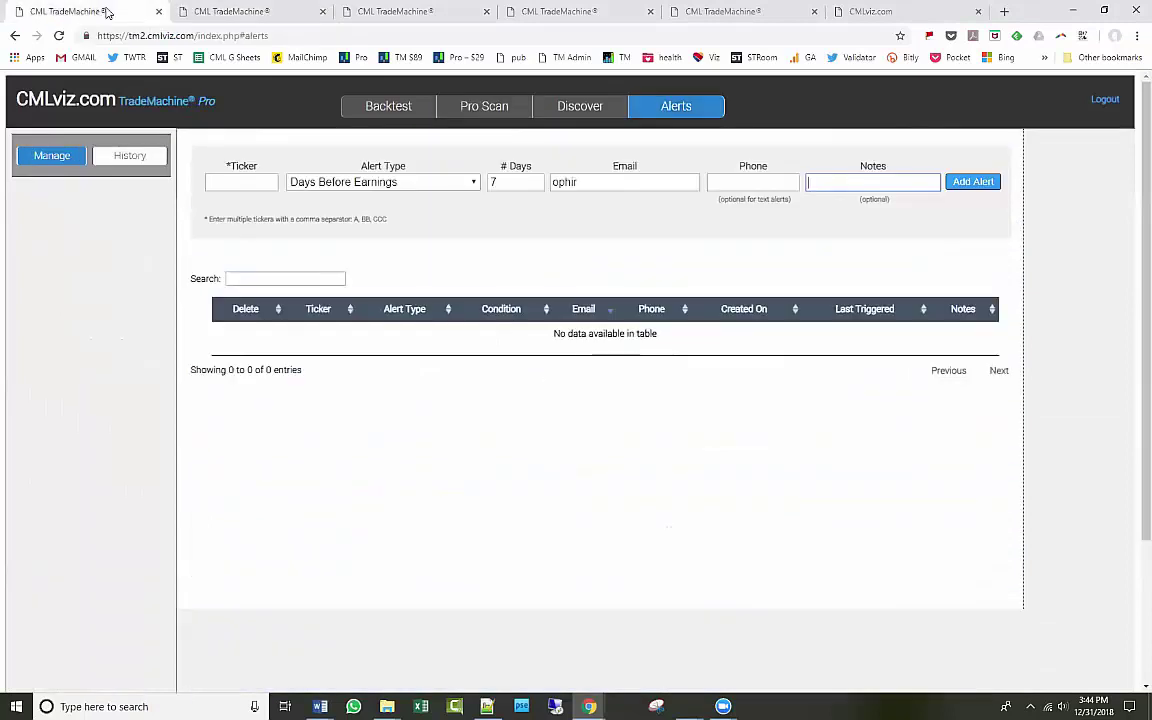
click(210, 12)
click(100, 13)
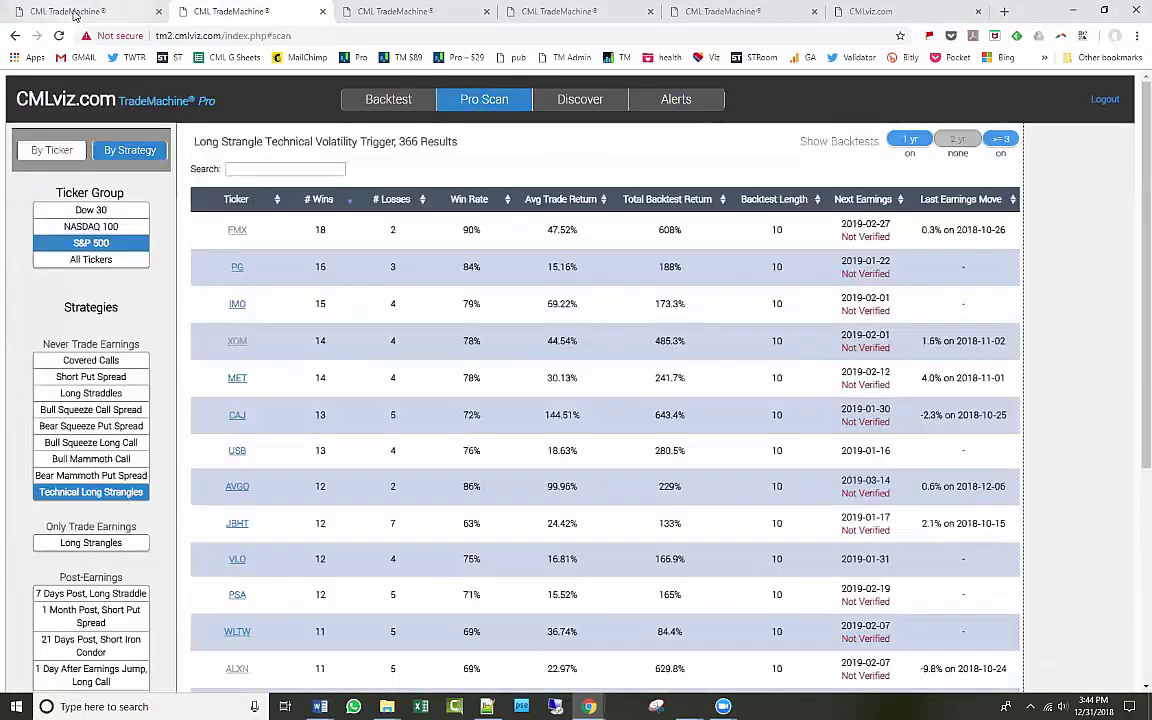
click(400, 11)
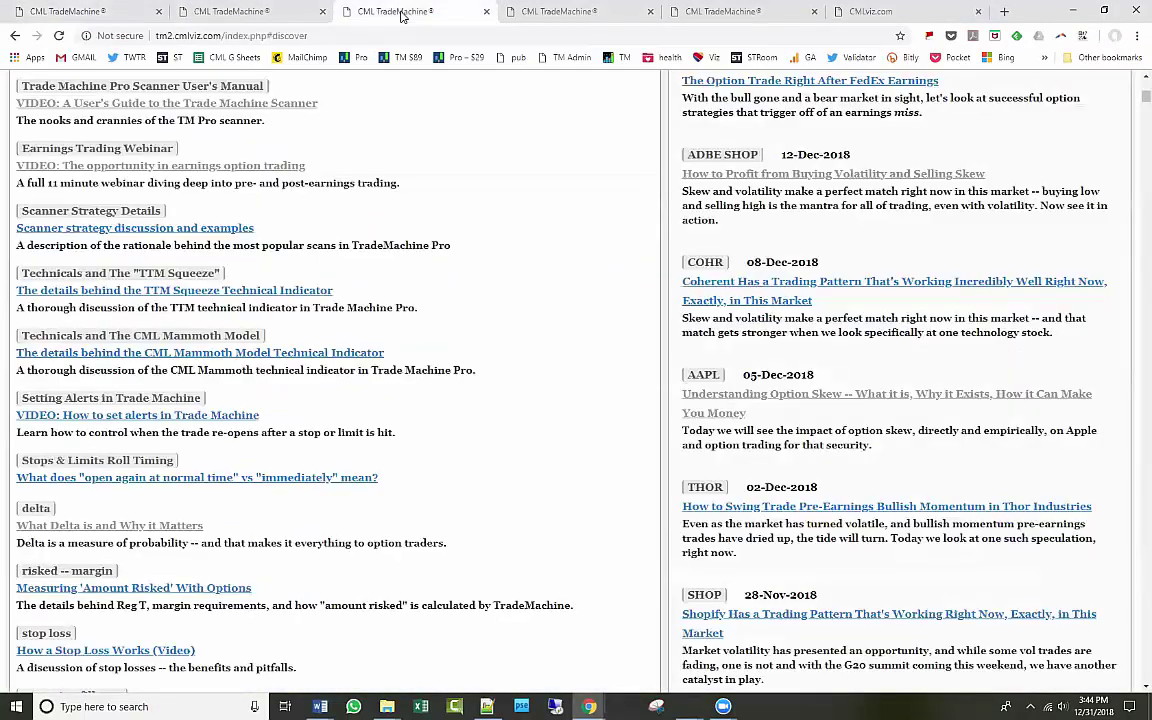
click(548, 14)
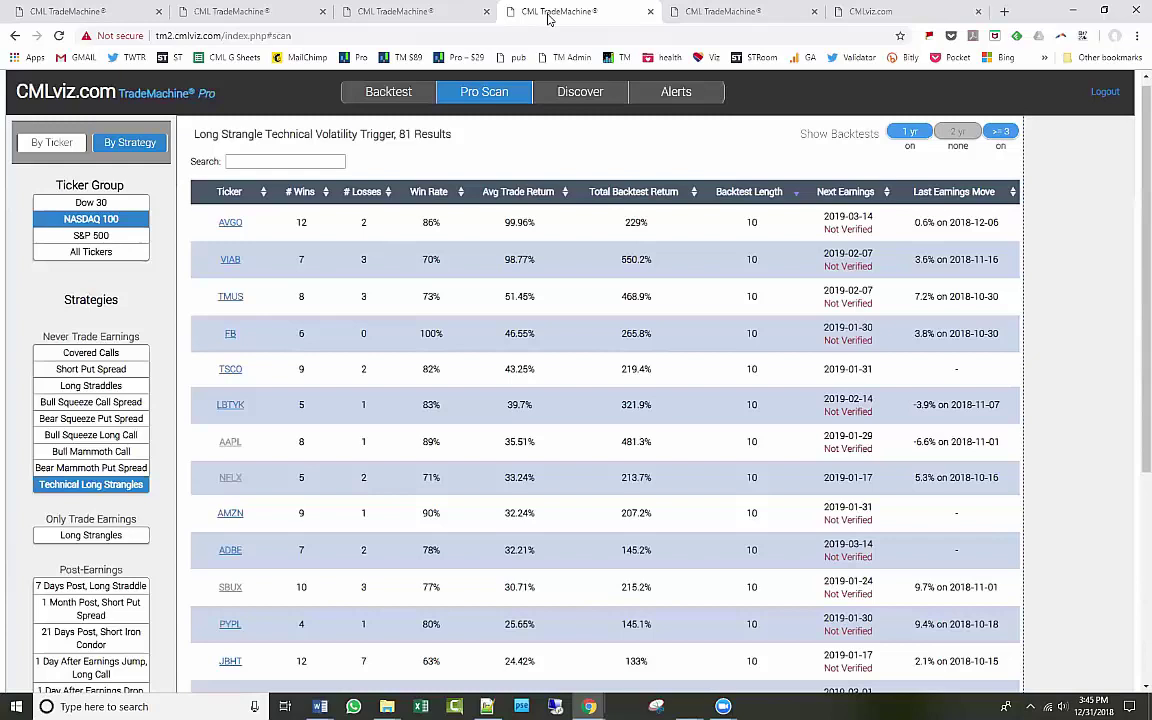
Close the extra Alerts tab and return to the NASDAQ 100 strangle scan results.
click(250, 13)
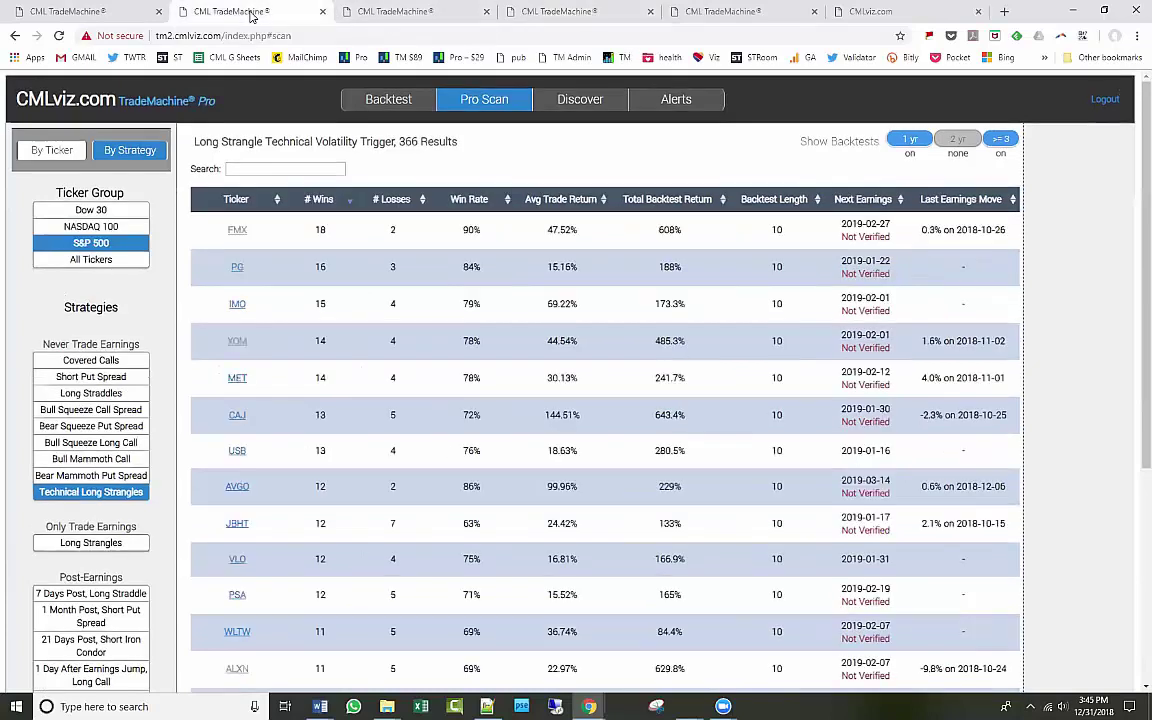
click(103, 14)
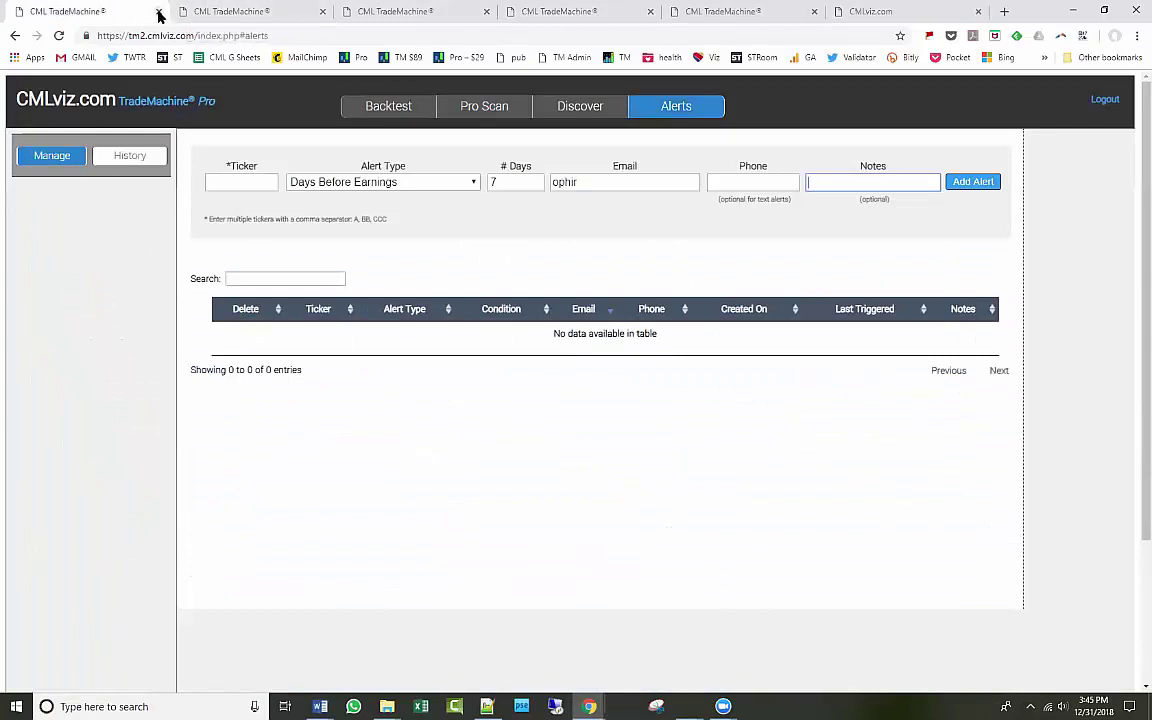
click(158, 12)
click(240, 12)
click(340, 14)
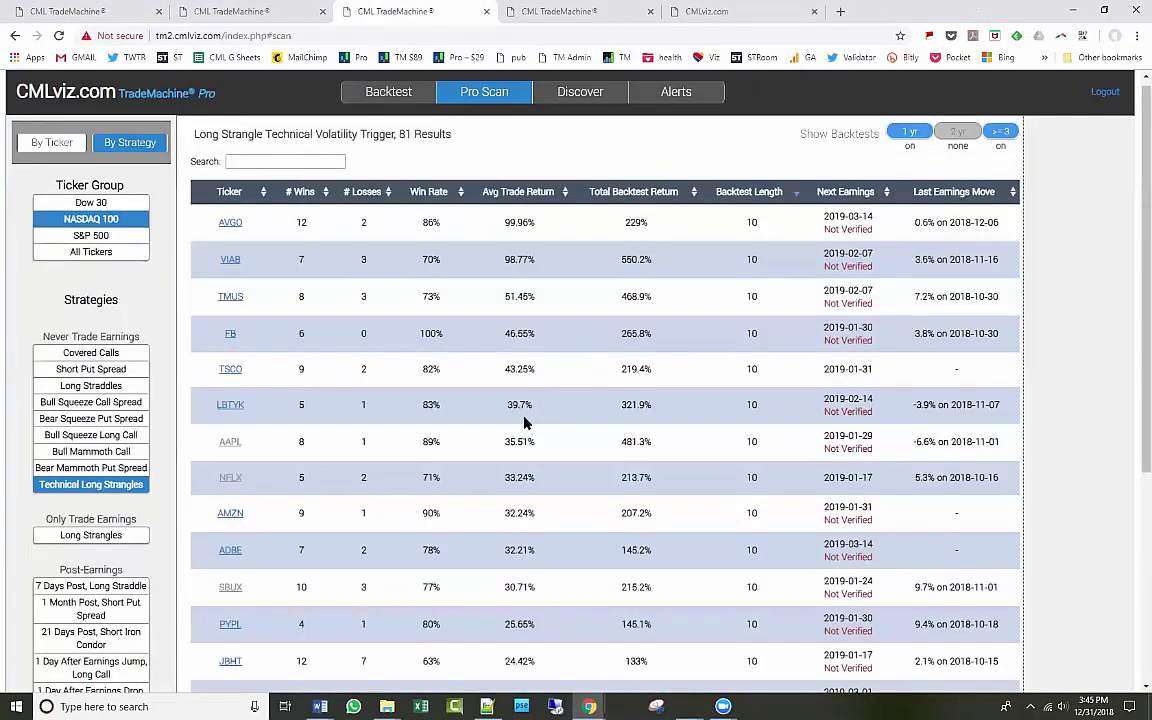
scroll(527, 422, up, 1)
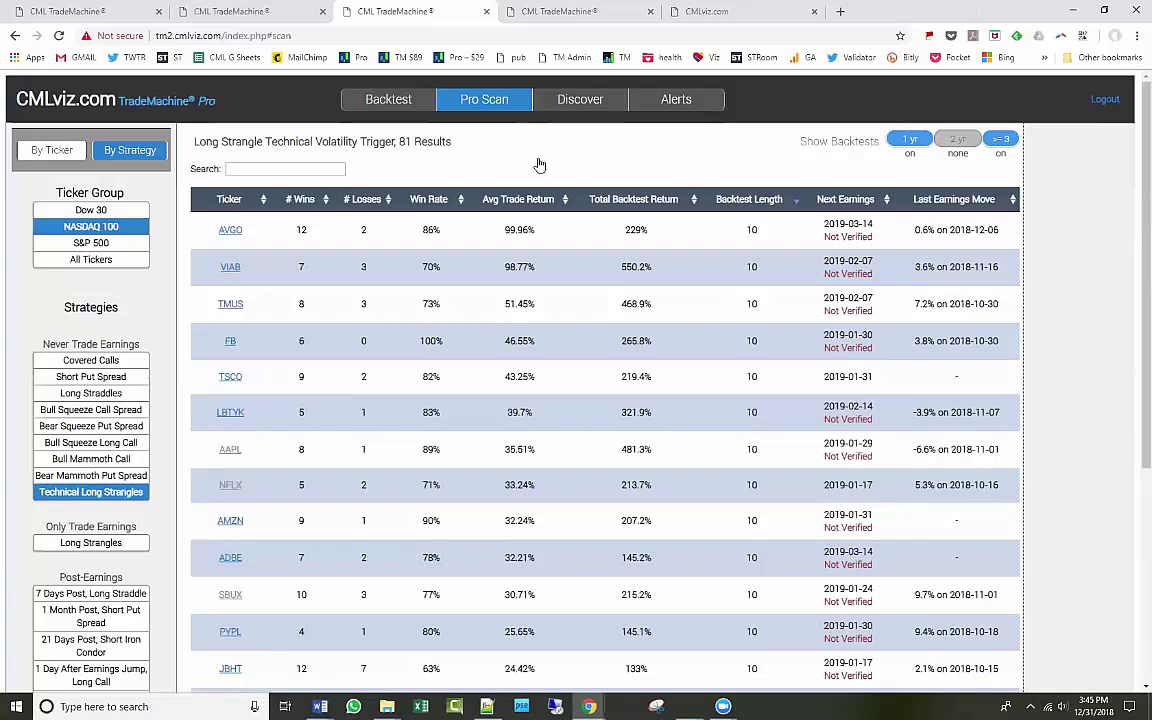
Open an empty alert form on the Alerts page with the Notes field focused.
click(350, 95)
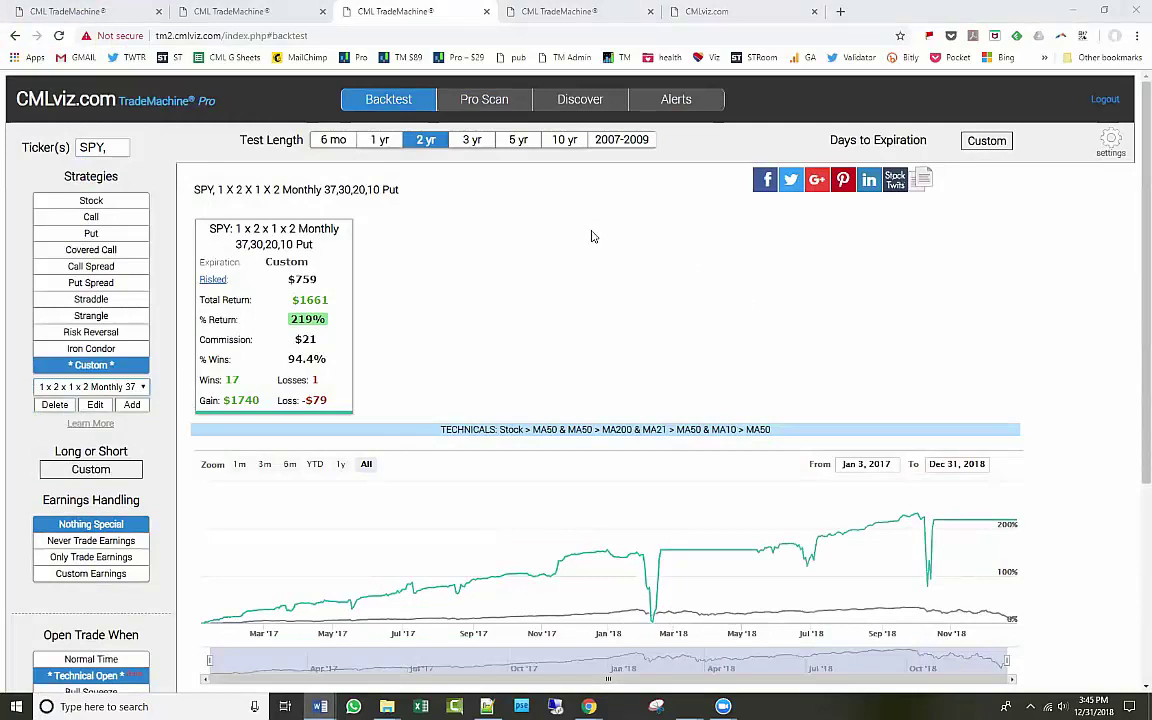
click(668, 106)
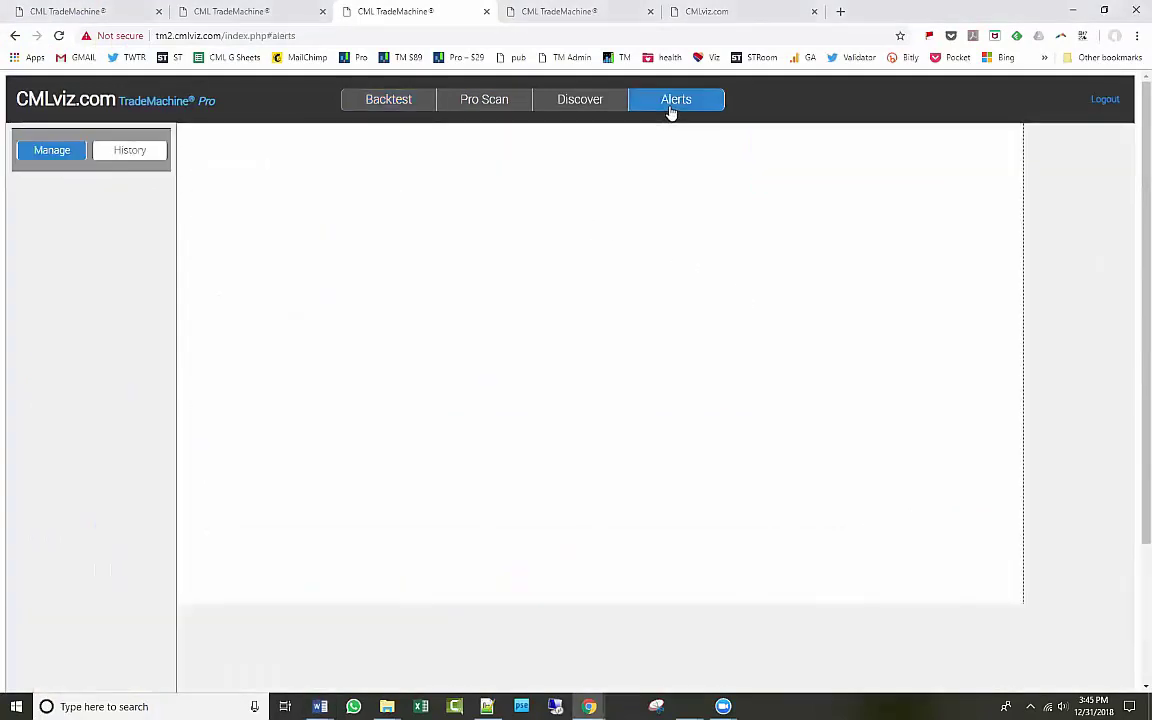
click(893, 176)
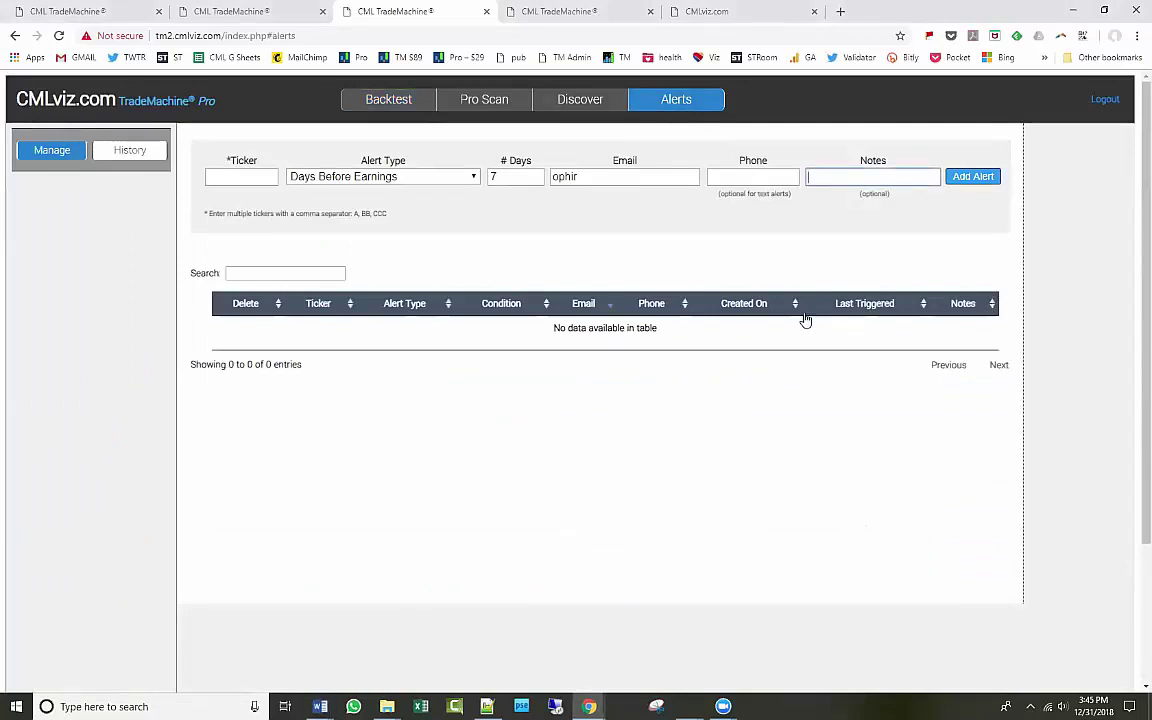
In the first TradeMachine tab, load the SPY 1x2x1x2 monthly put backtest.
click(235, 12)
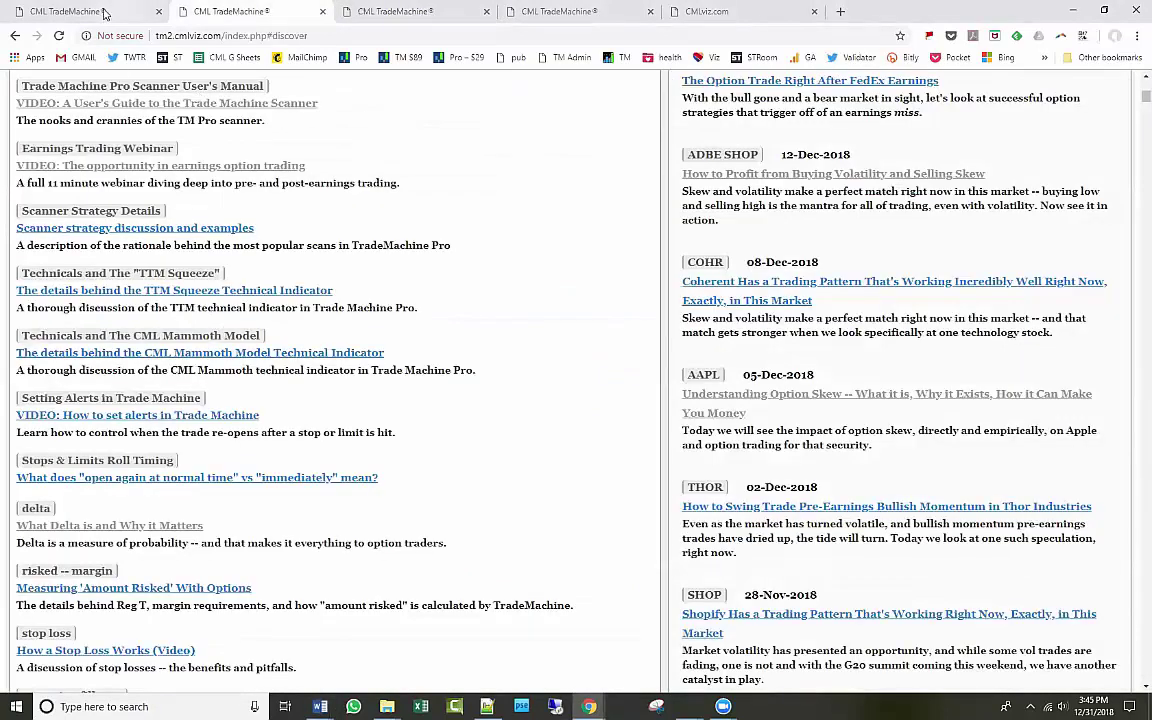
click(96, 12)
click(380, 106)
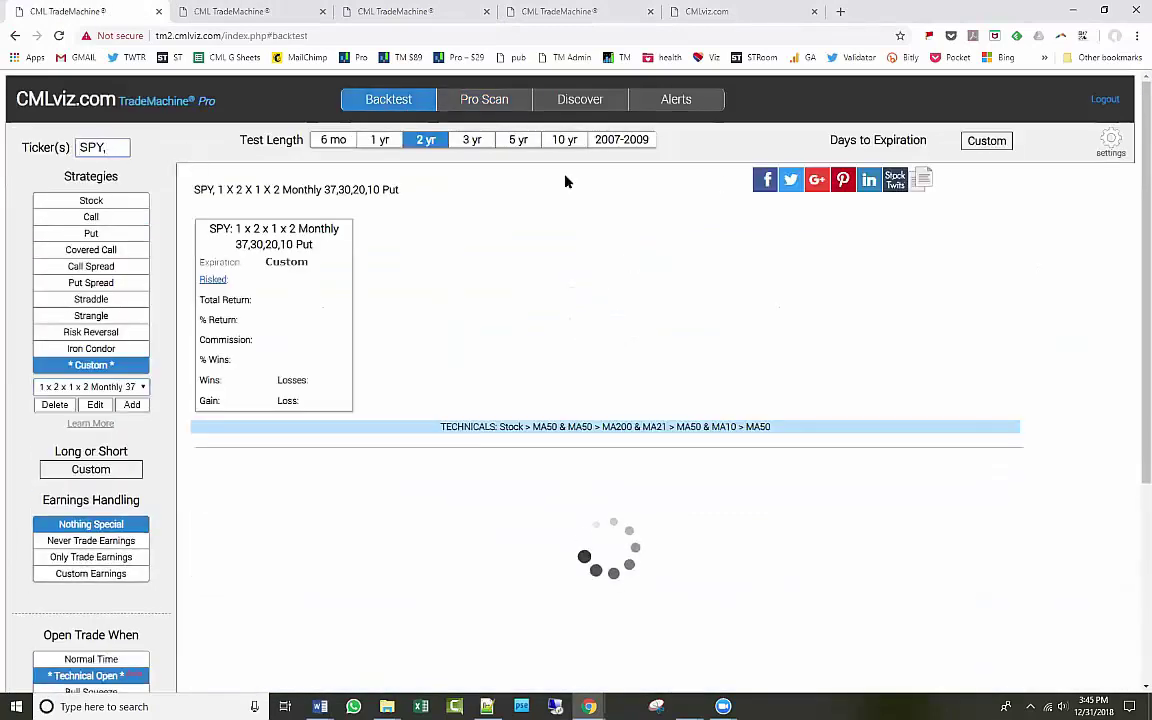
Copy the backtest's share link and paste it into the alert's Notes field.
click(922, 181)
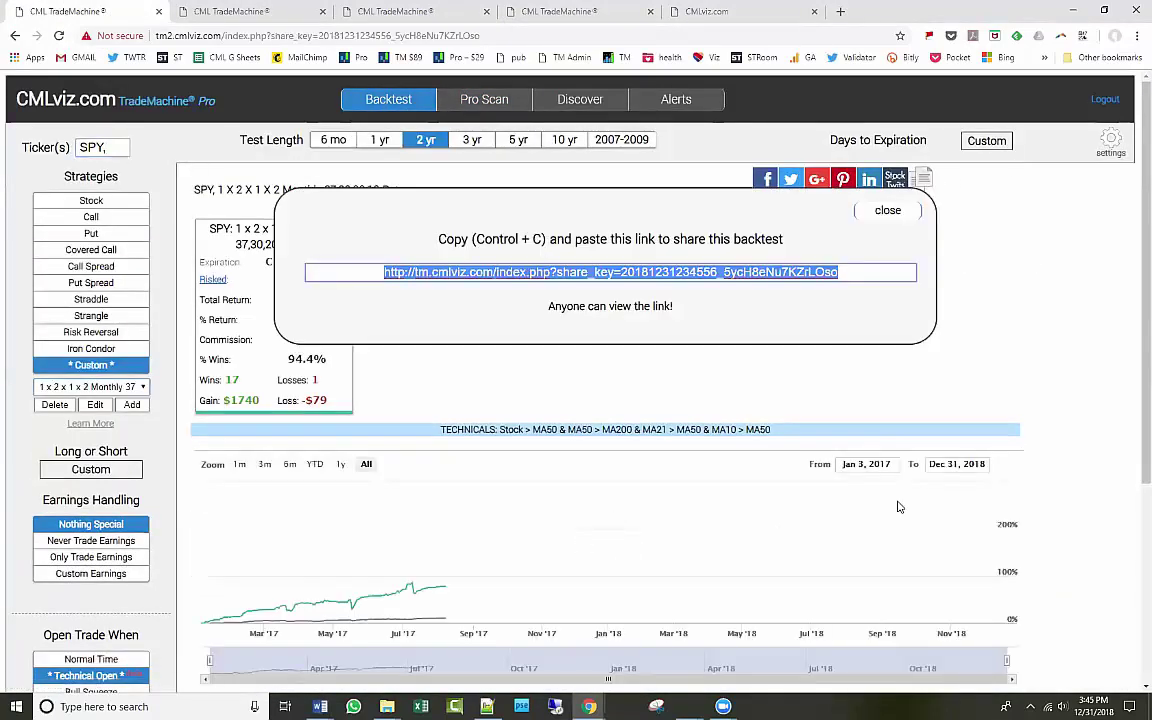
click(887, 210)
click(403, 11)
click(855, 178)
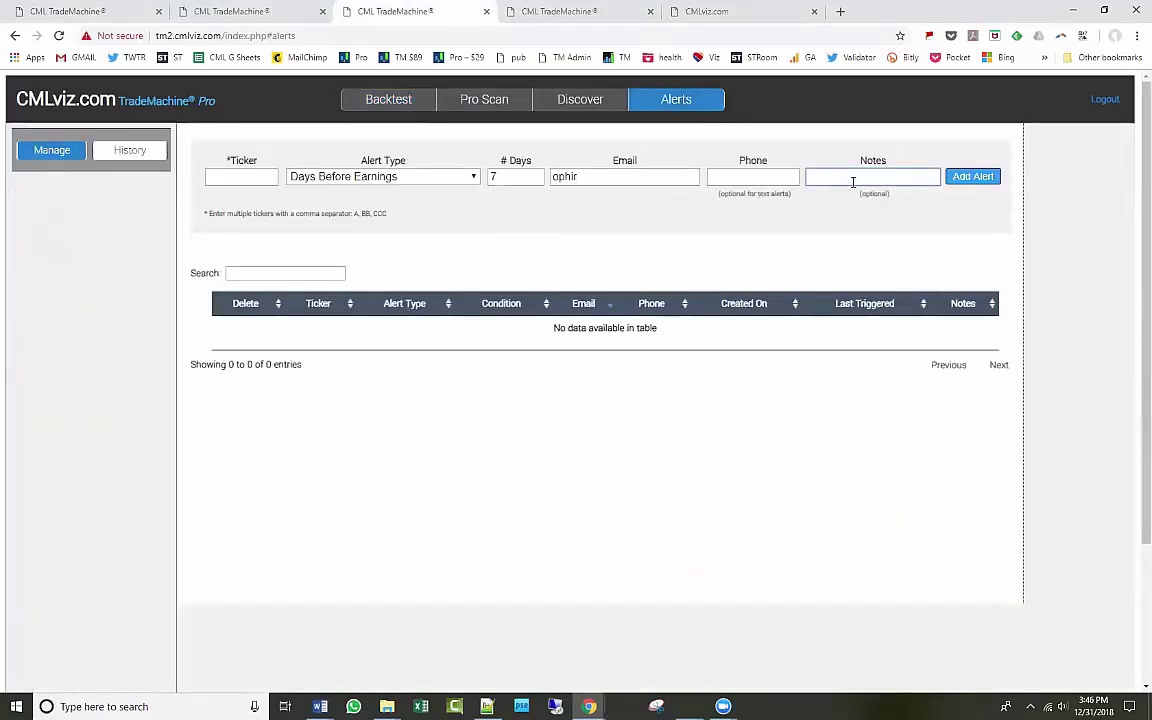
key(ctrl+v)
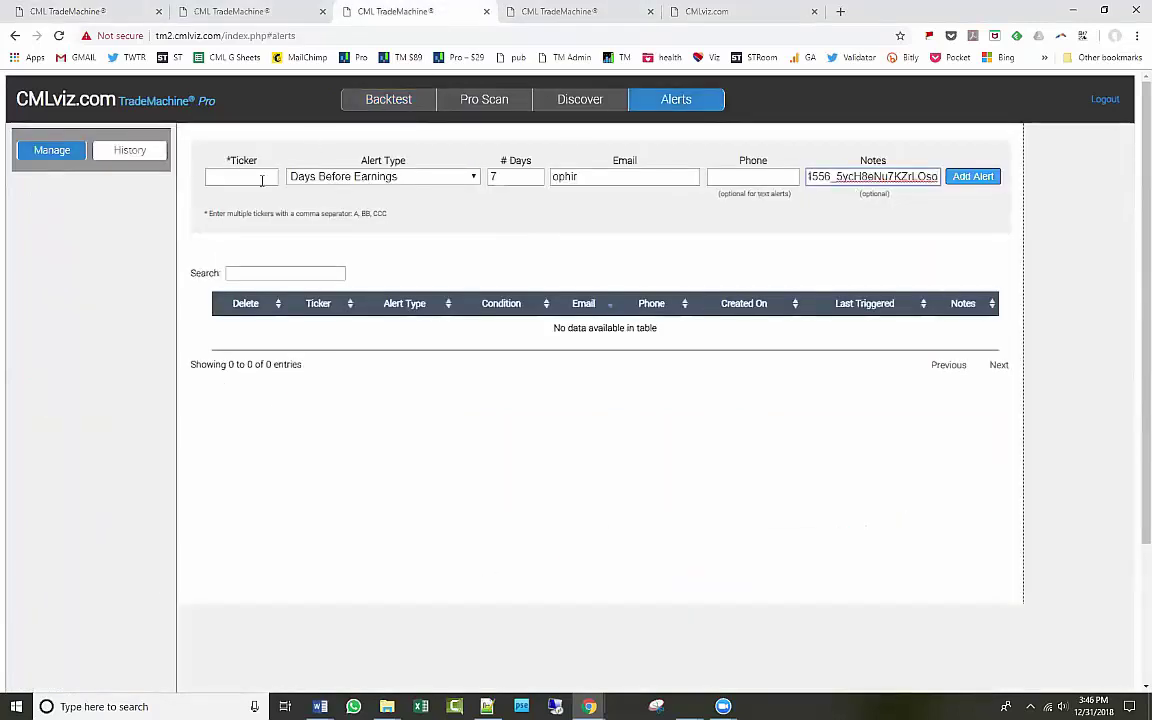
Set the alert ticker to SPY with Days Before Earnings type, then return to the backtest tab.
click(262, 180)
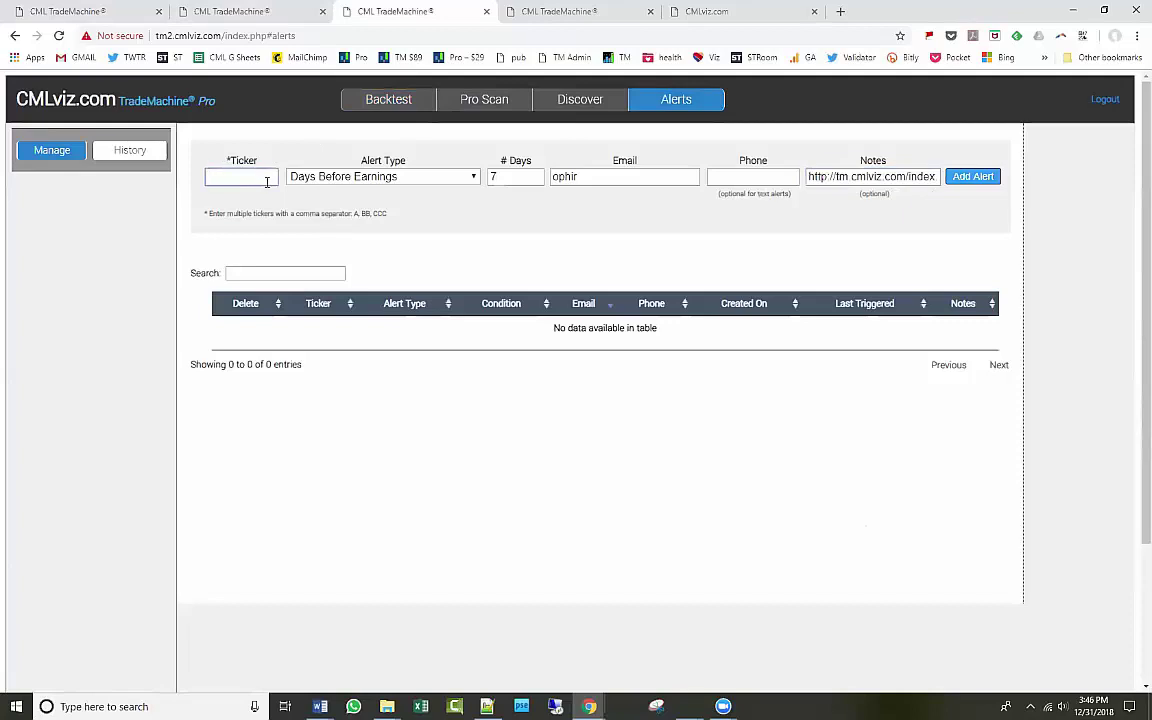
text(SPY)
click(380, 180)
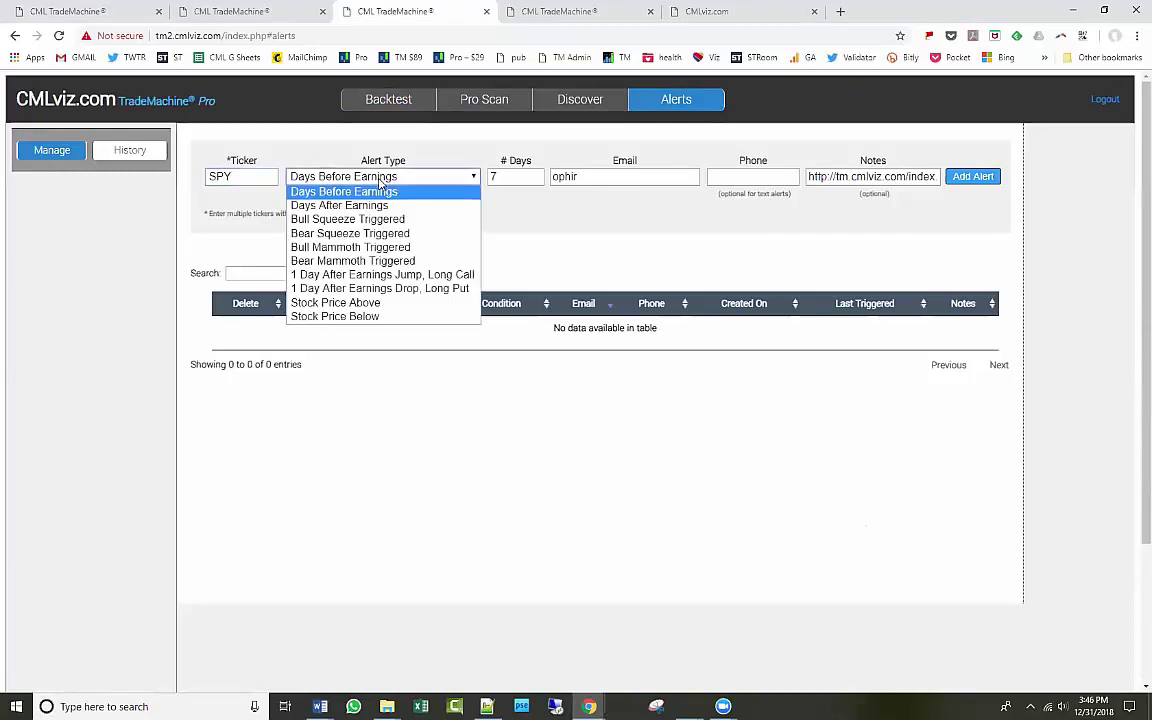
click(385, 184)
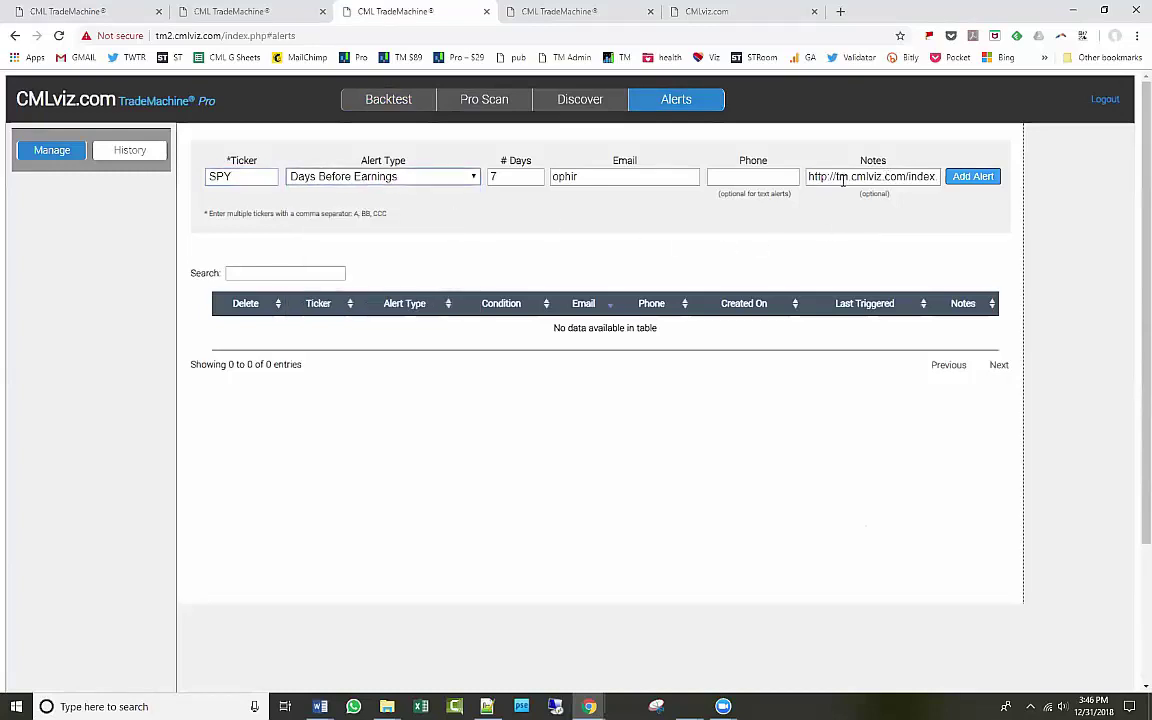
click(475, 176)
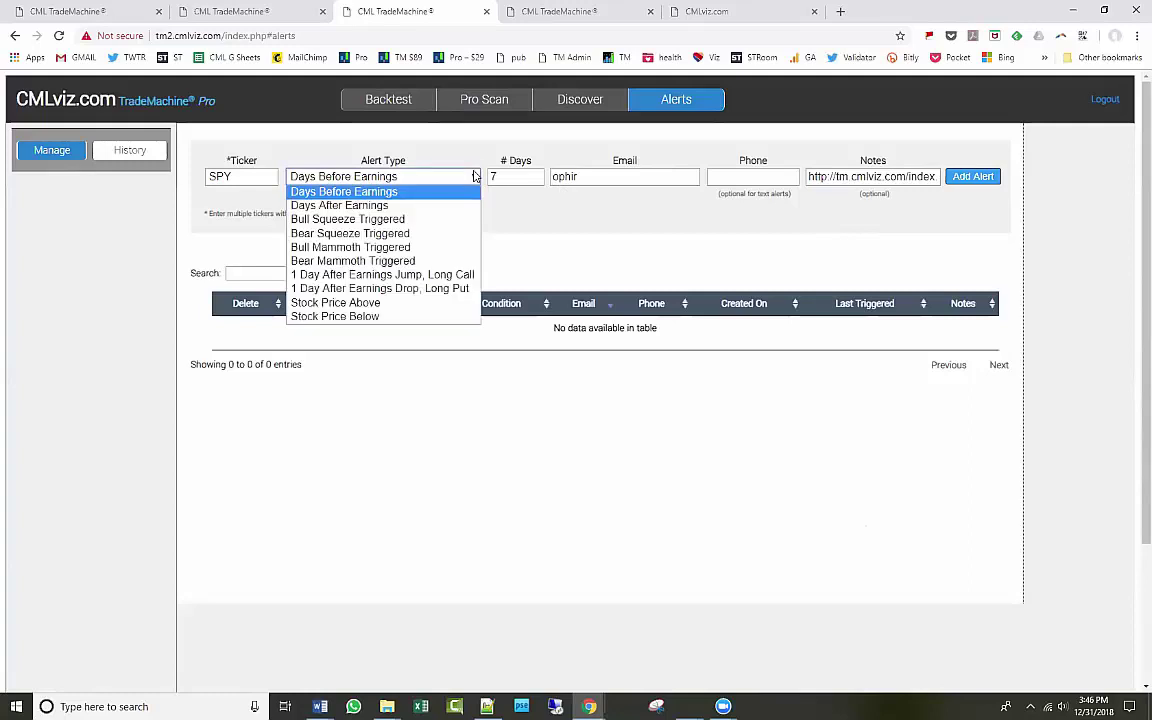
click(475, 176)
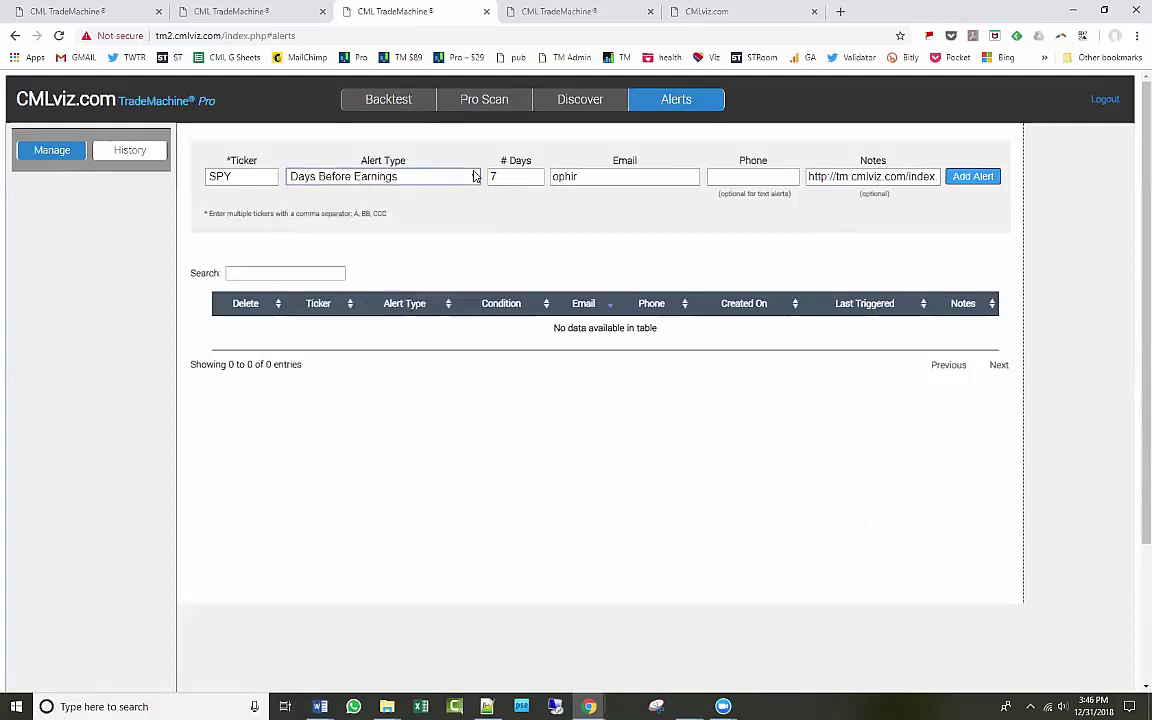
click(110, 17)
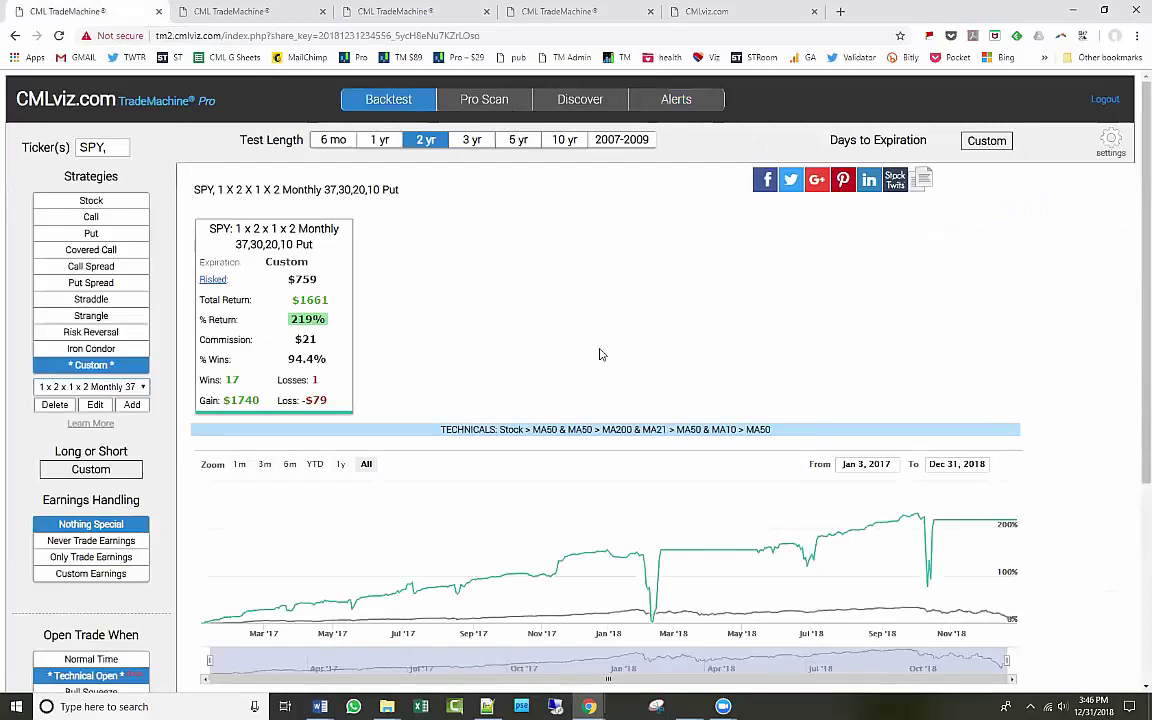